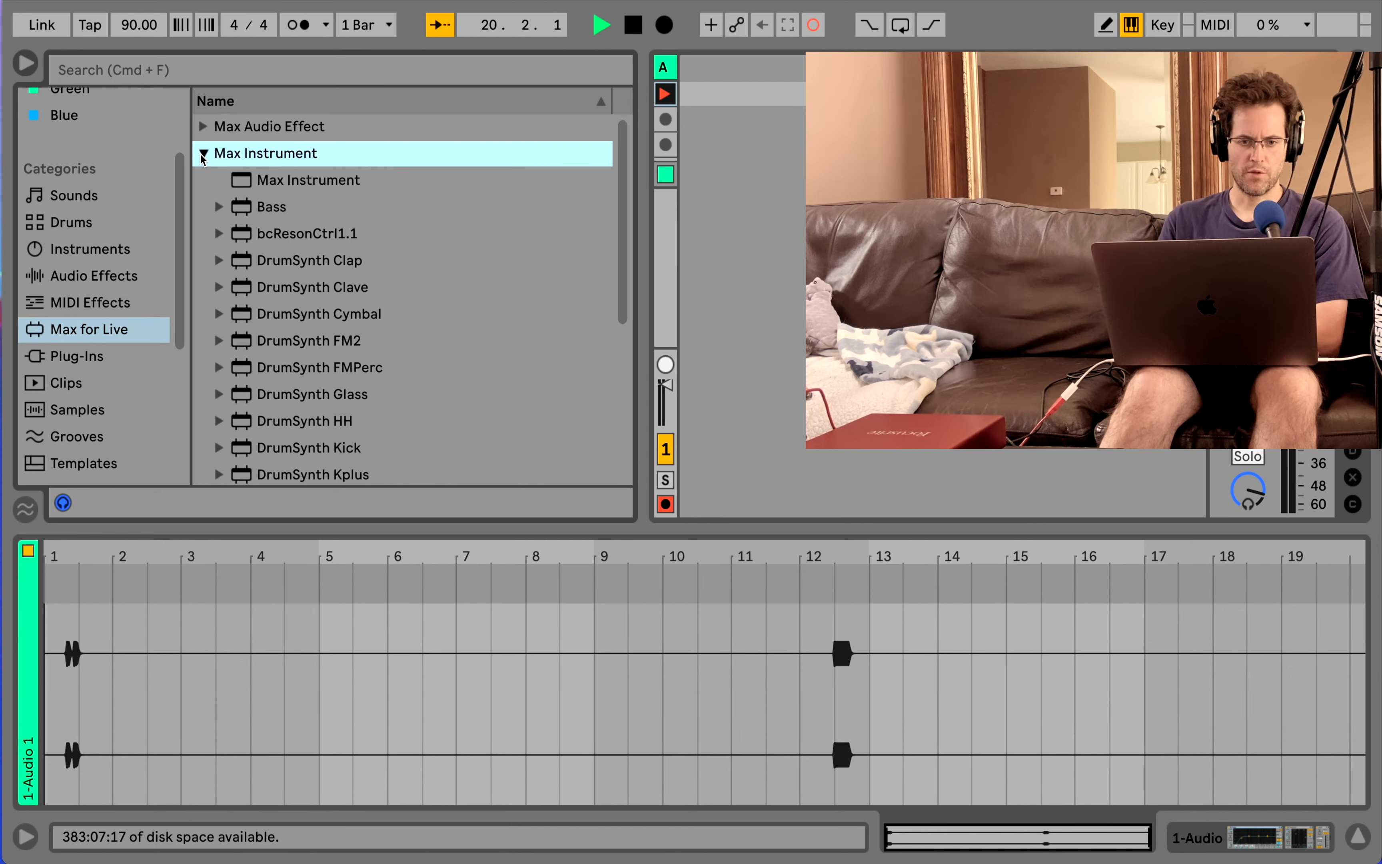
Load the Multi device from the Max Instrument folder onto a new MIDI track and arm that track for recording
click(284, 212)
scroll(284, 215, down, 10)
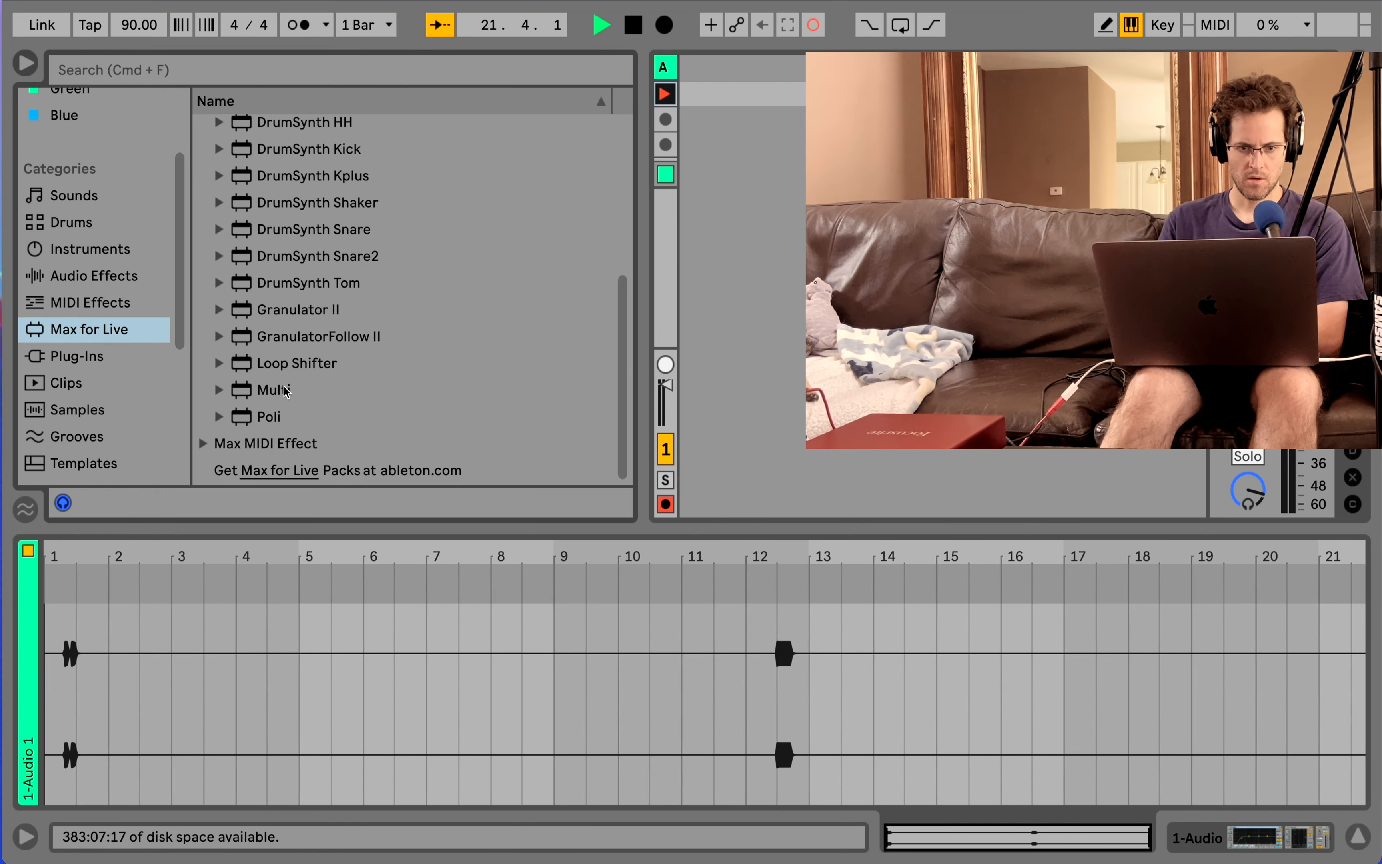
click(282, 399)
click(283, 412)
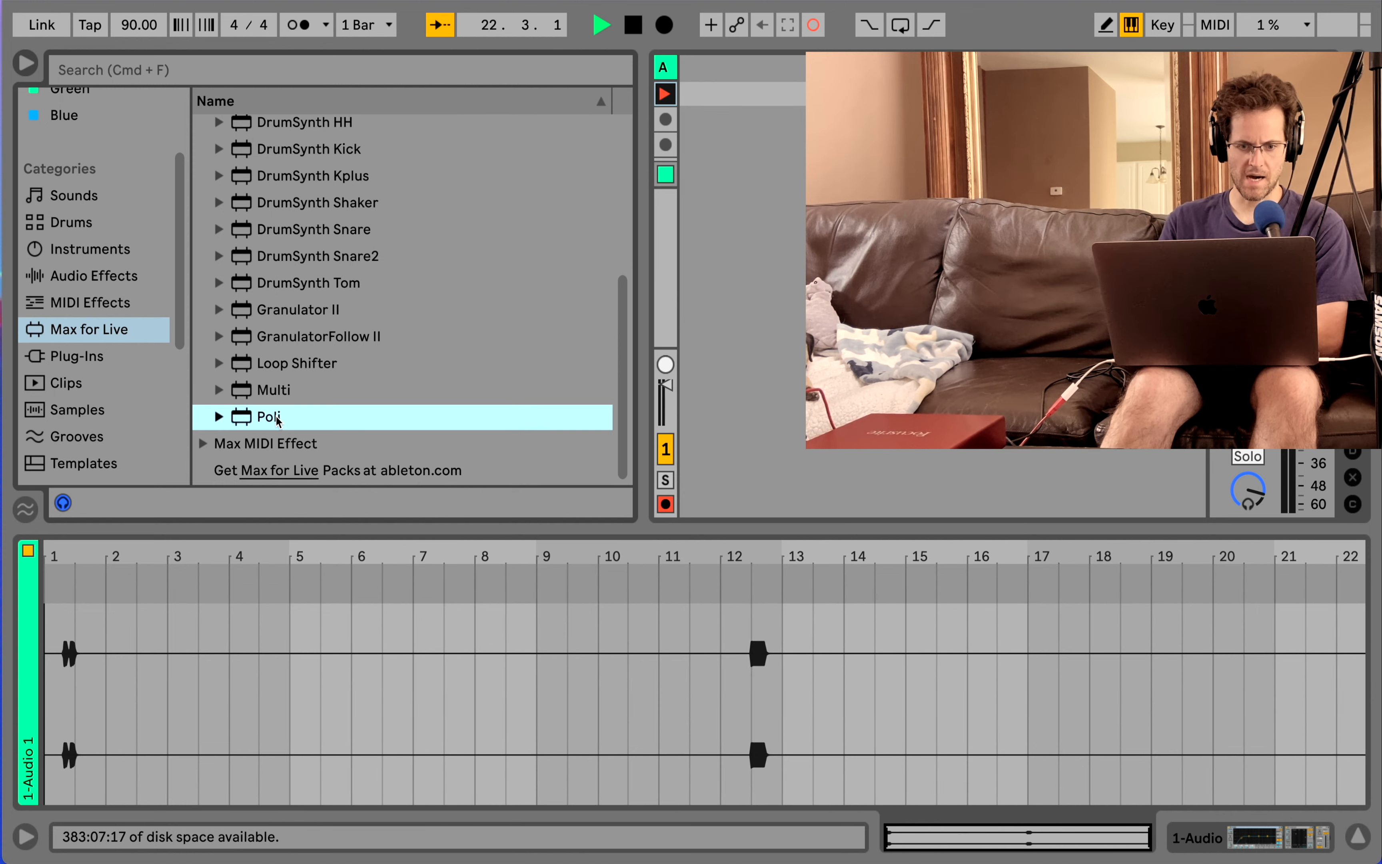
scroll(276, 418, up, 1)
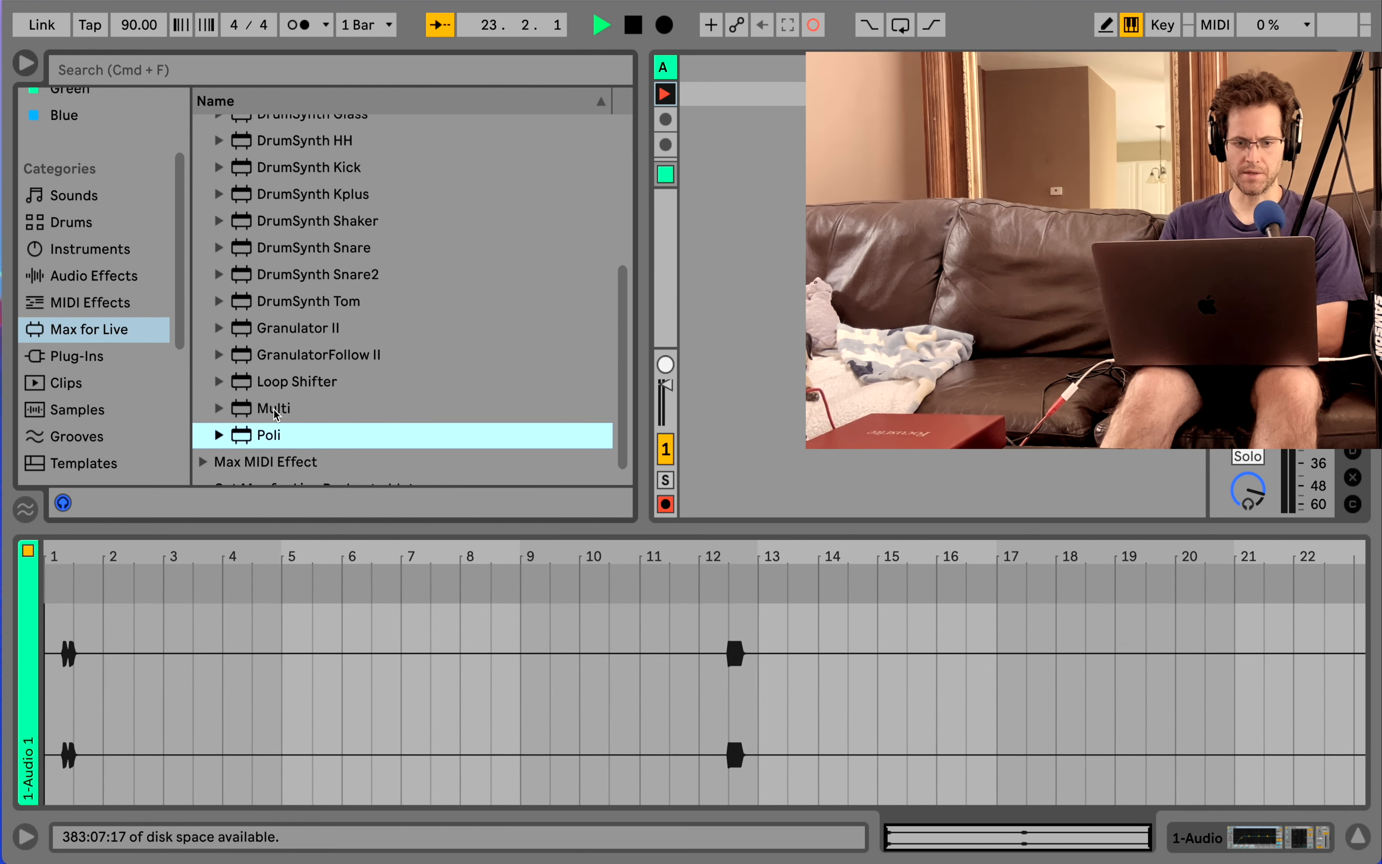
drag(276, 417, 710, 148)
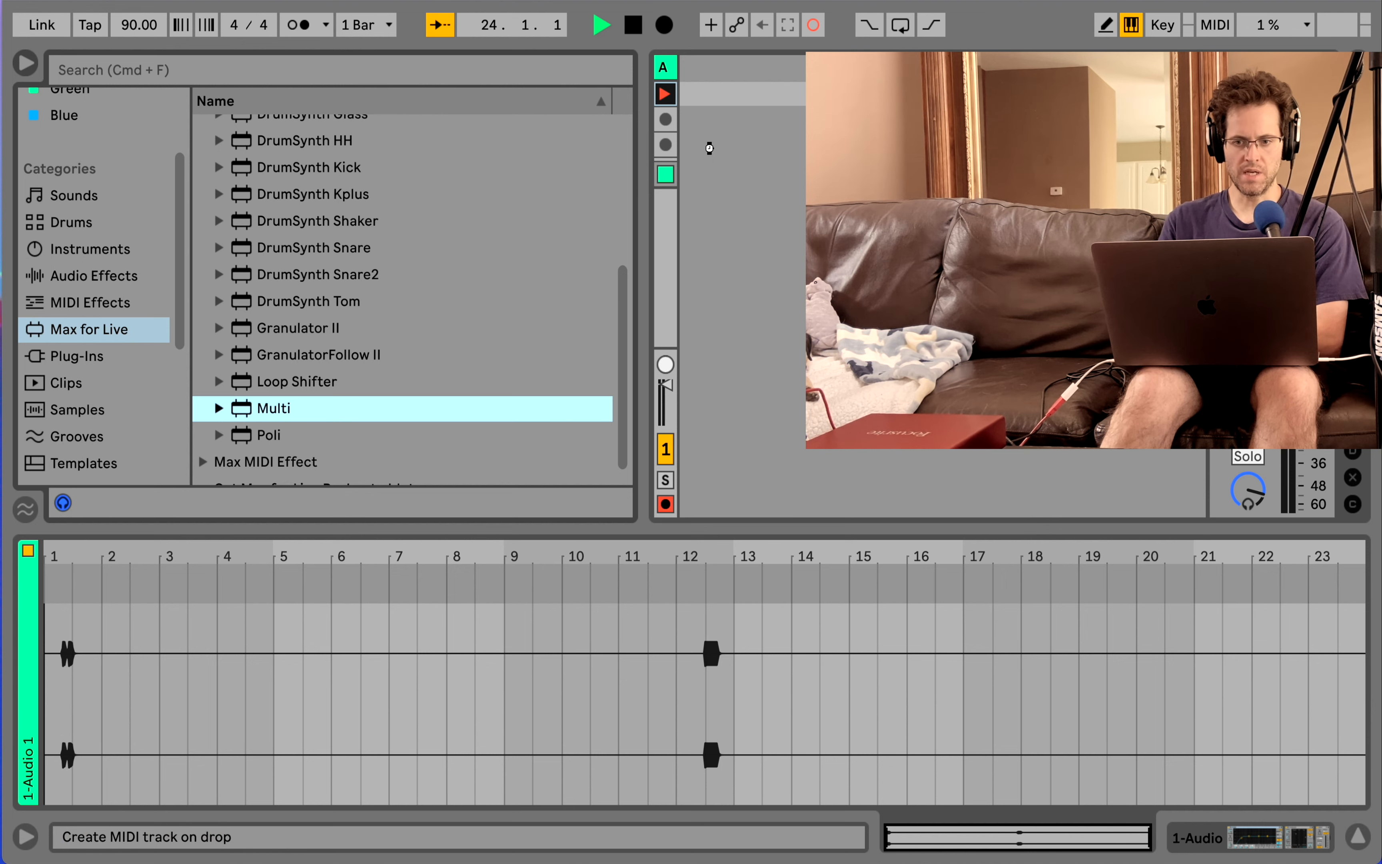
drag(710, 148, 710, 148)
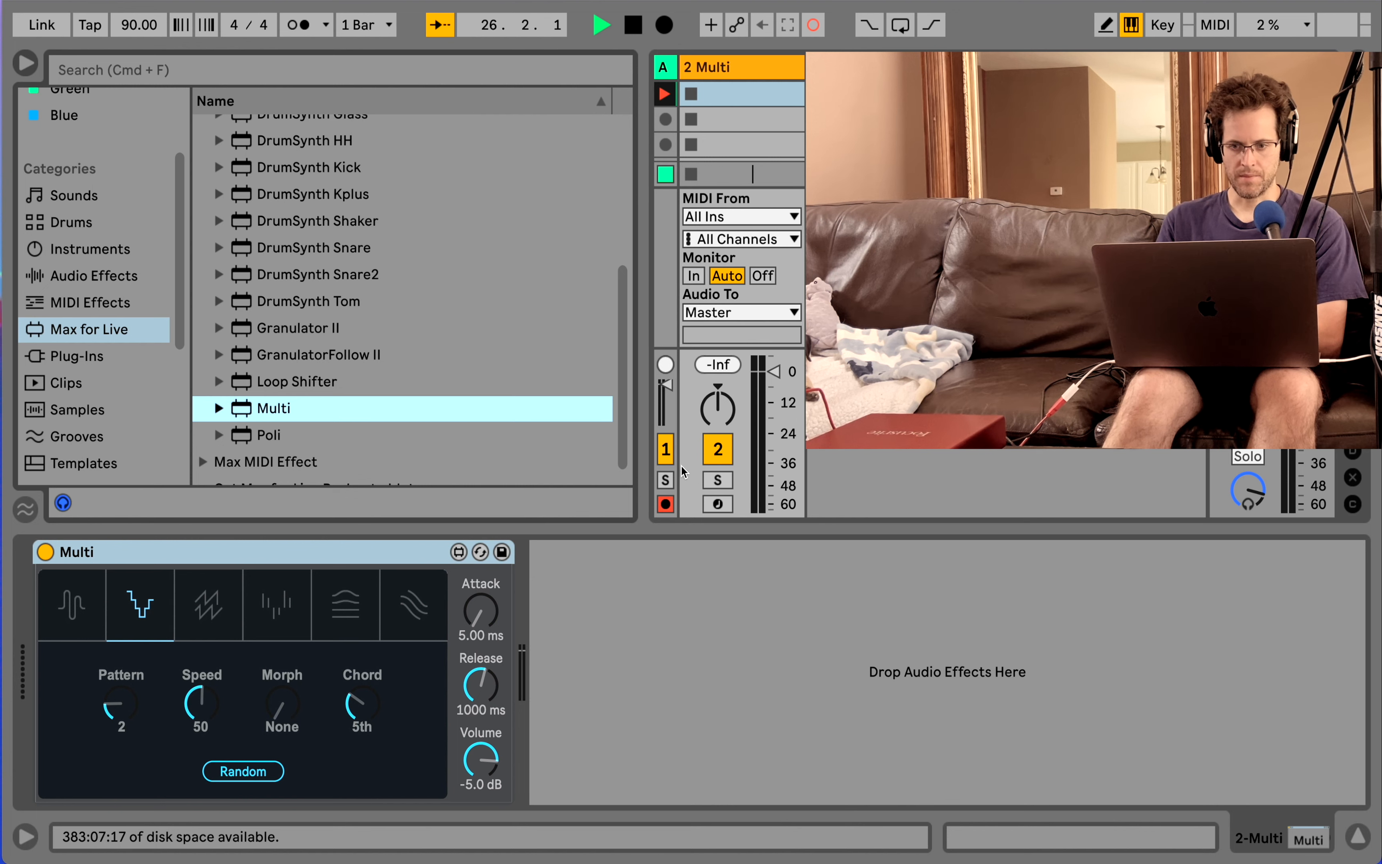
click(721, 501)
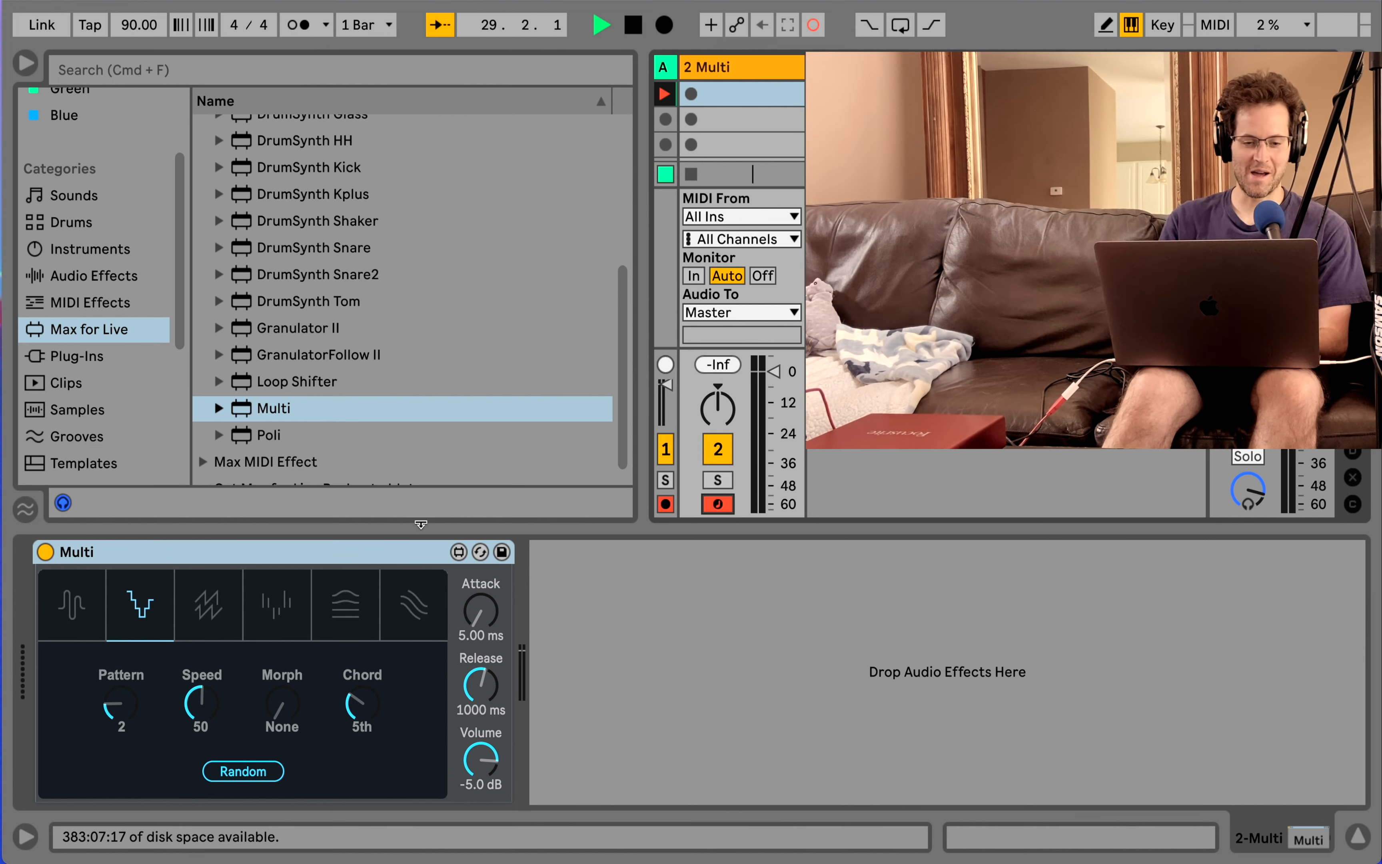
click(274, 437)
scroll(274, 439, up, 5)
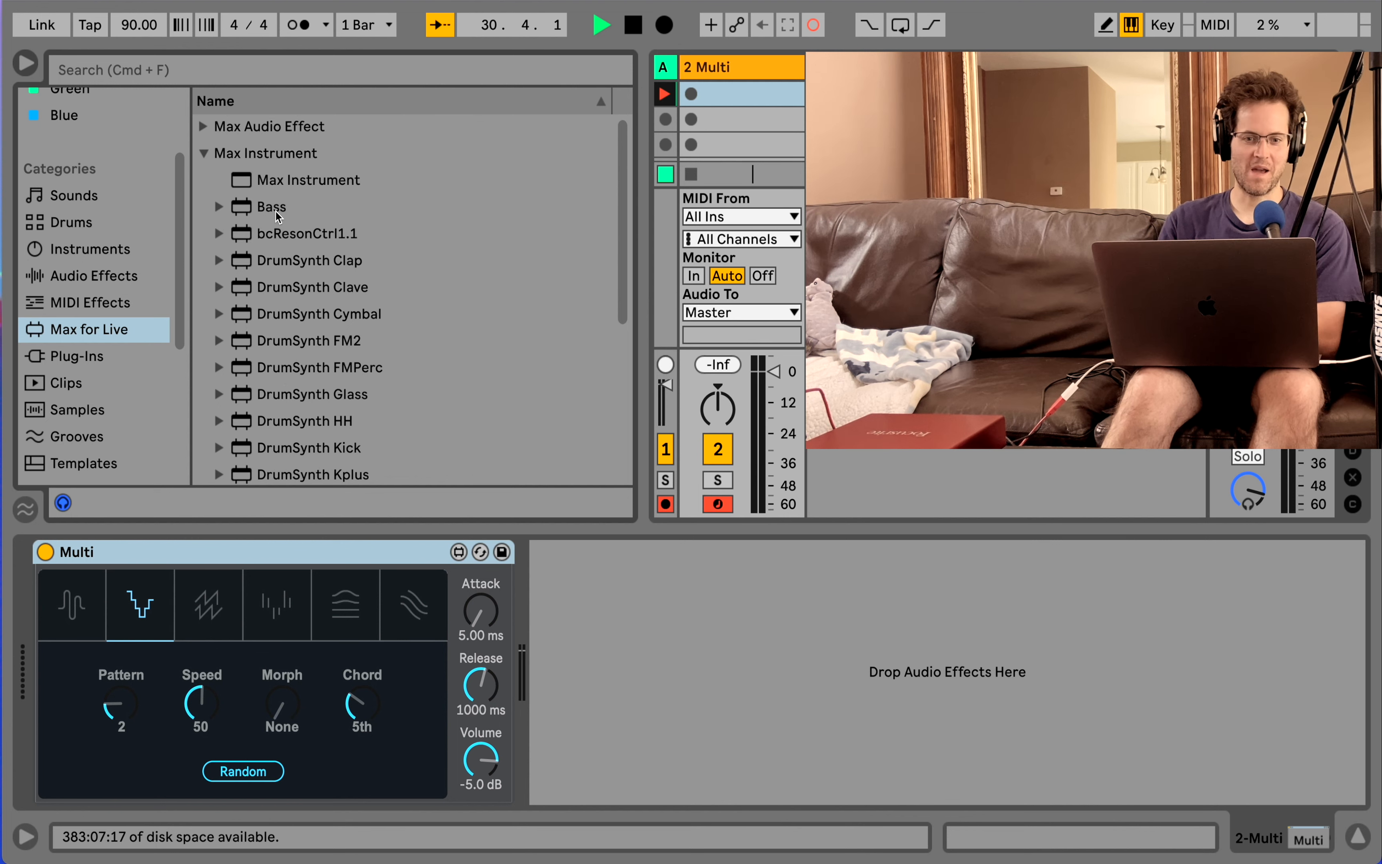
scroll(275, 212, down, 2)
scroll(275, 212, down, 7)
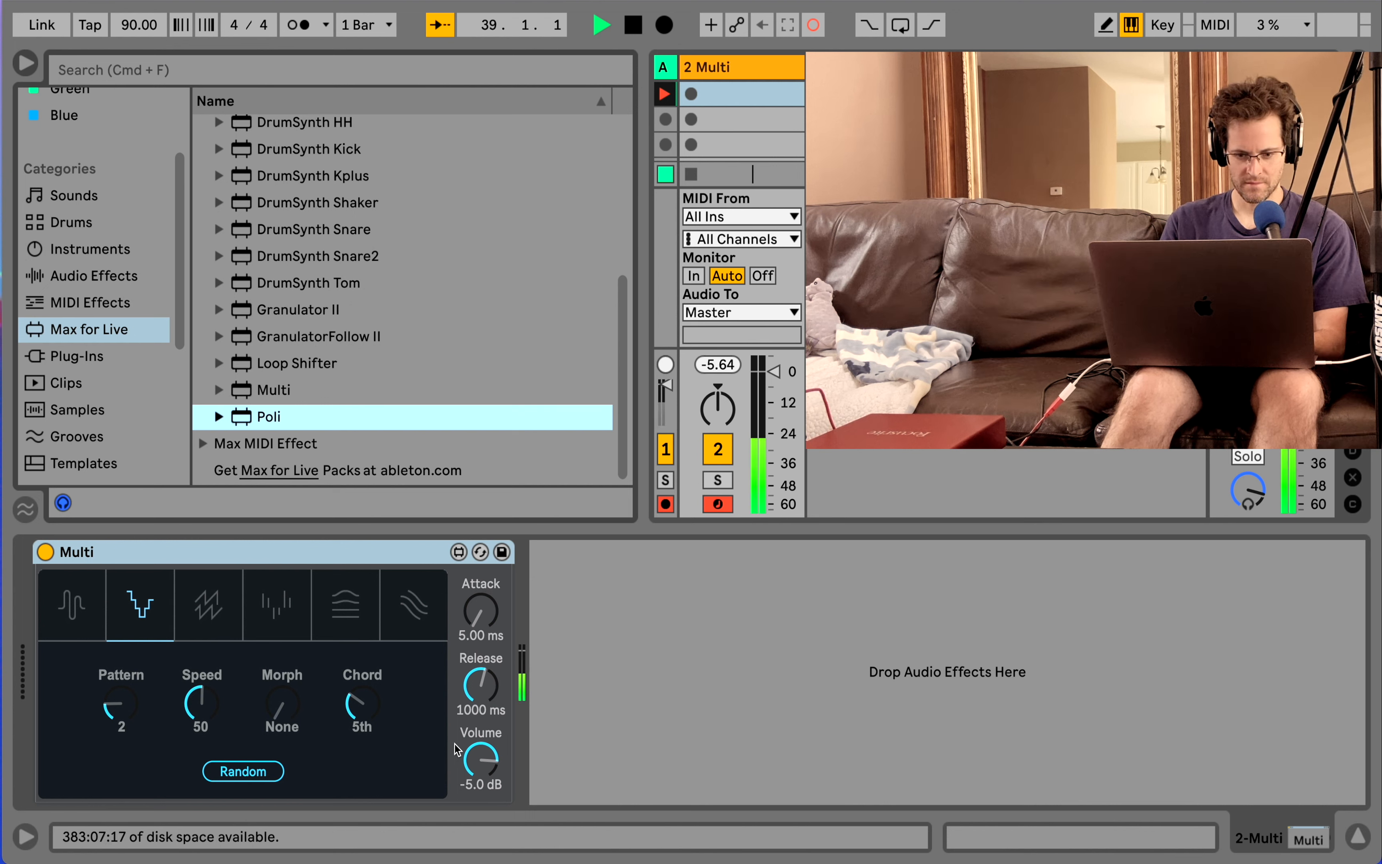
Lower Multi's volume to -13 dB, then select its double-sawtooth engine with LFO at 59 and Cutoff at 51
drag(481, 759, 480, 772)
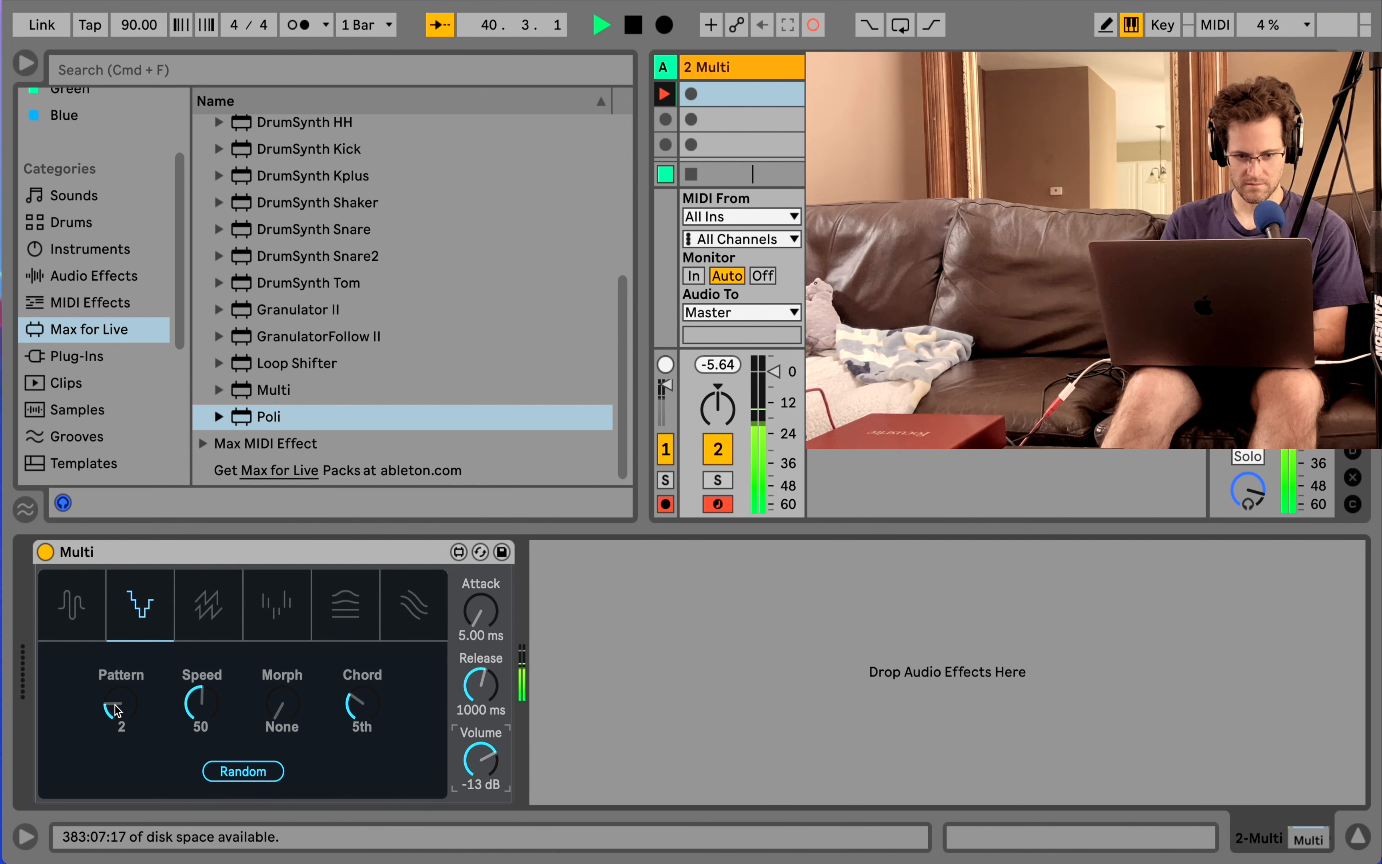
click(211, 618)
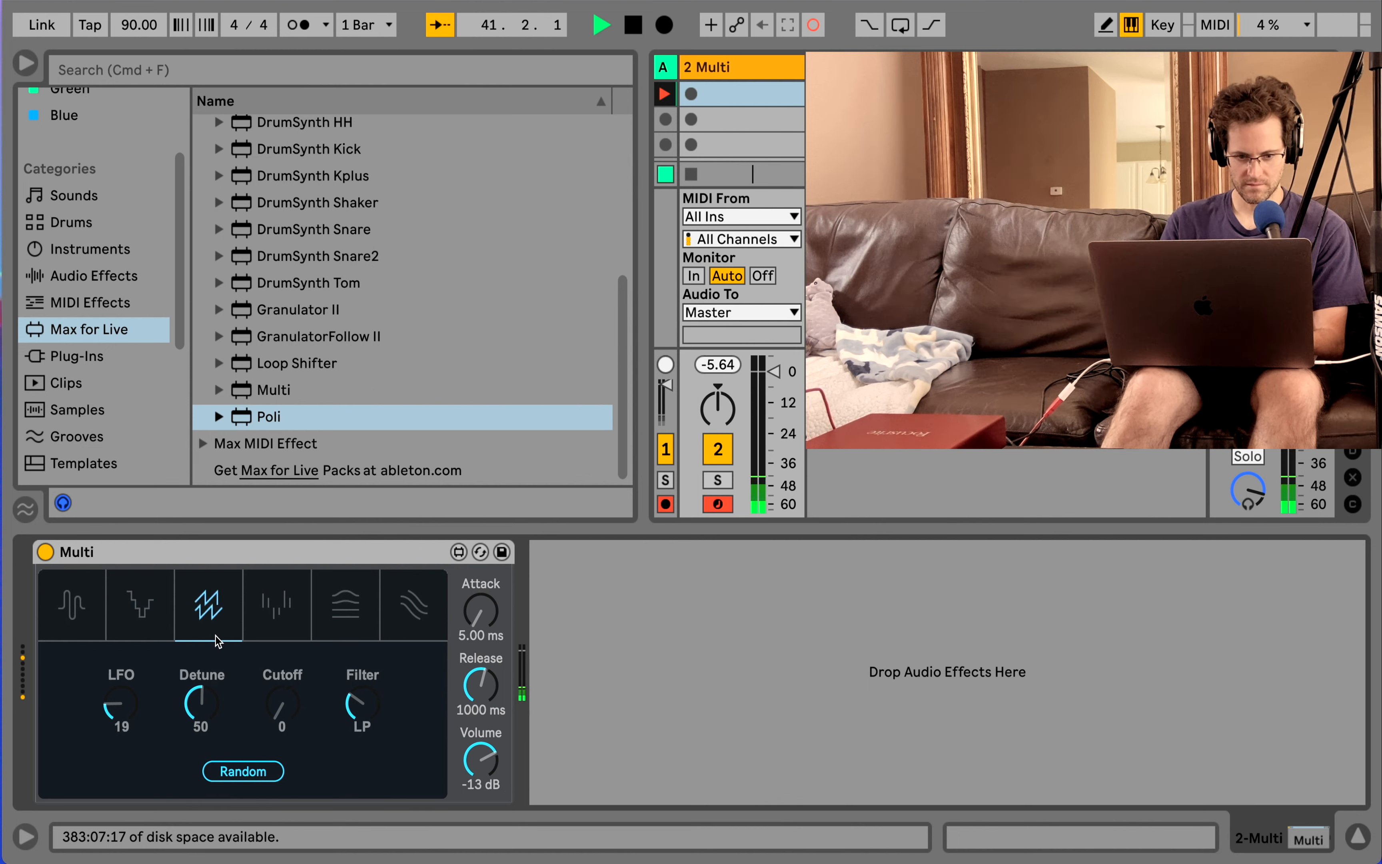
drag(138, 708, 138, 684)
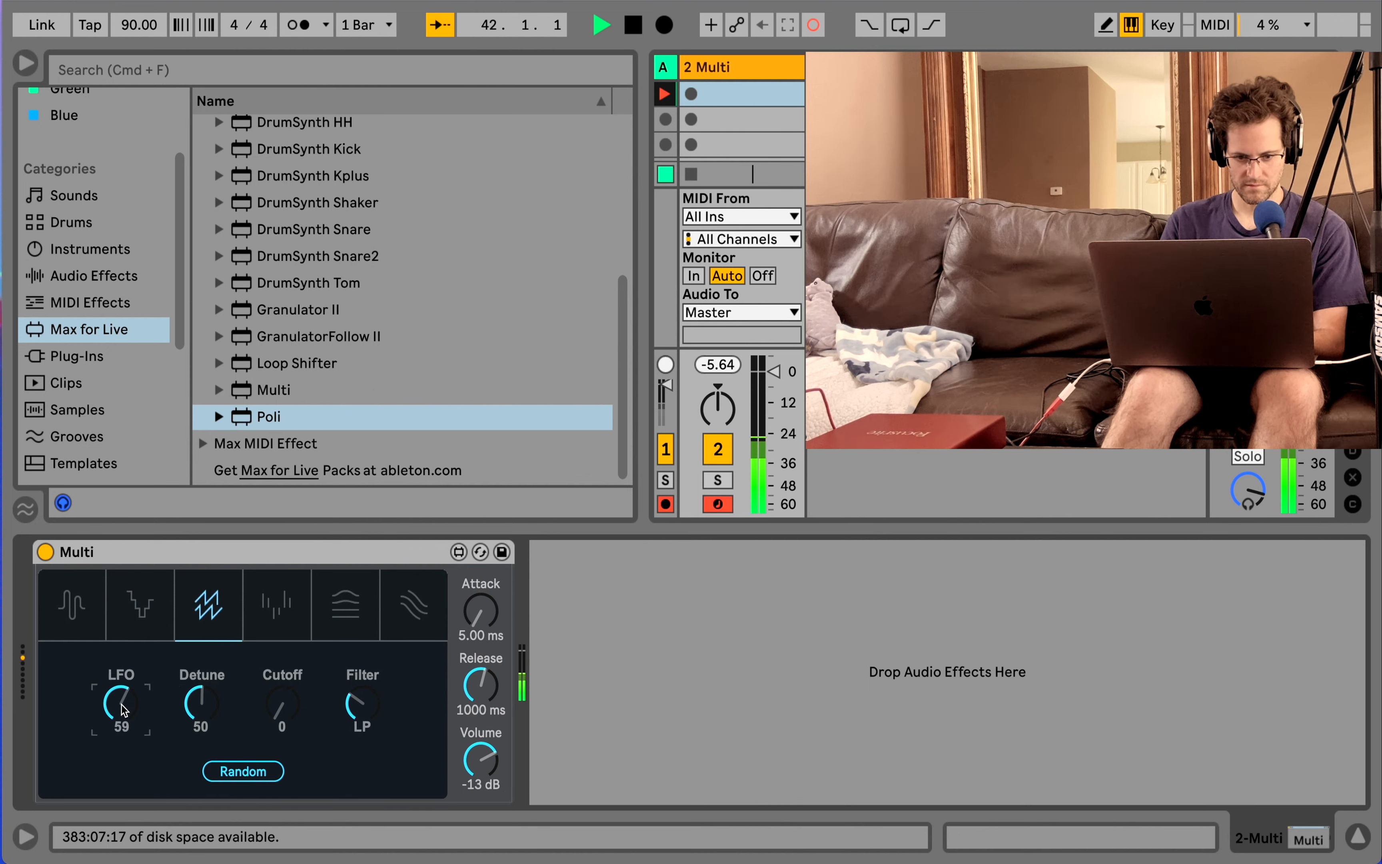
drag(250, 720, 250, 692)
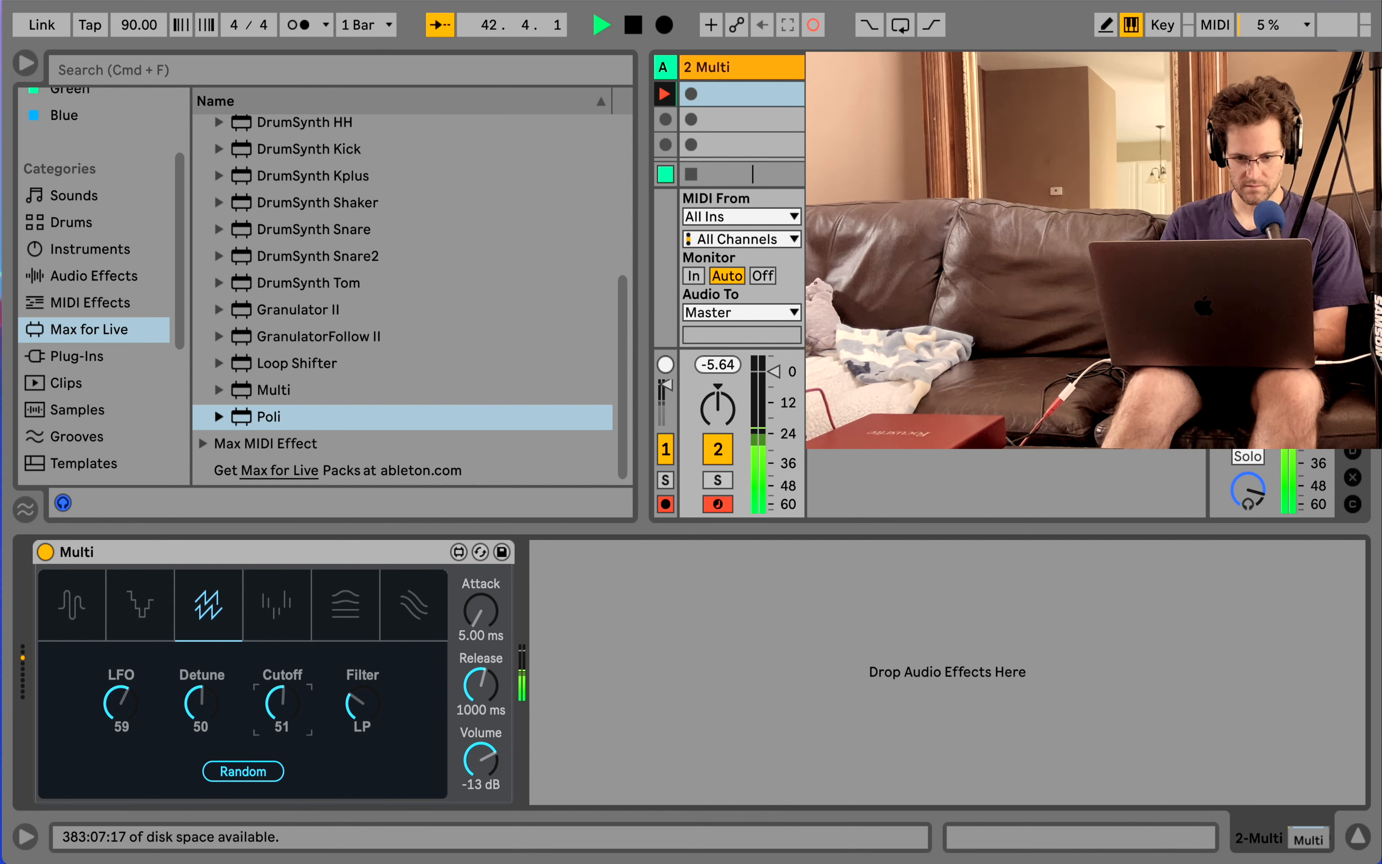
Try Multi's string-like engine with Length 79 and Burst 52, and its last engine with Richness 31
click(353, 614)
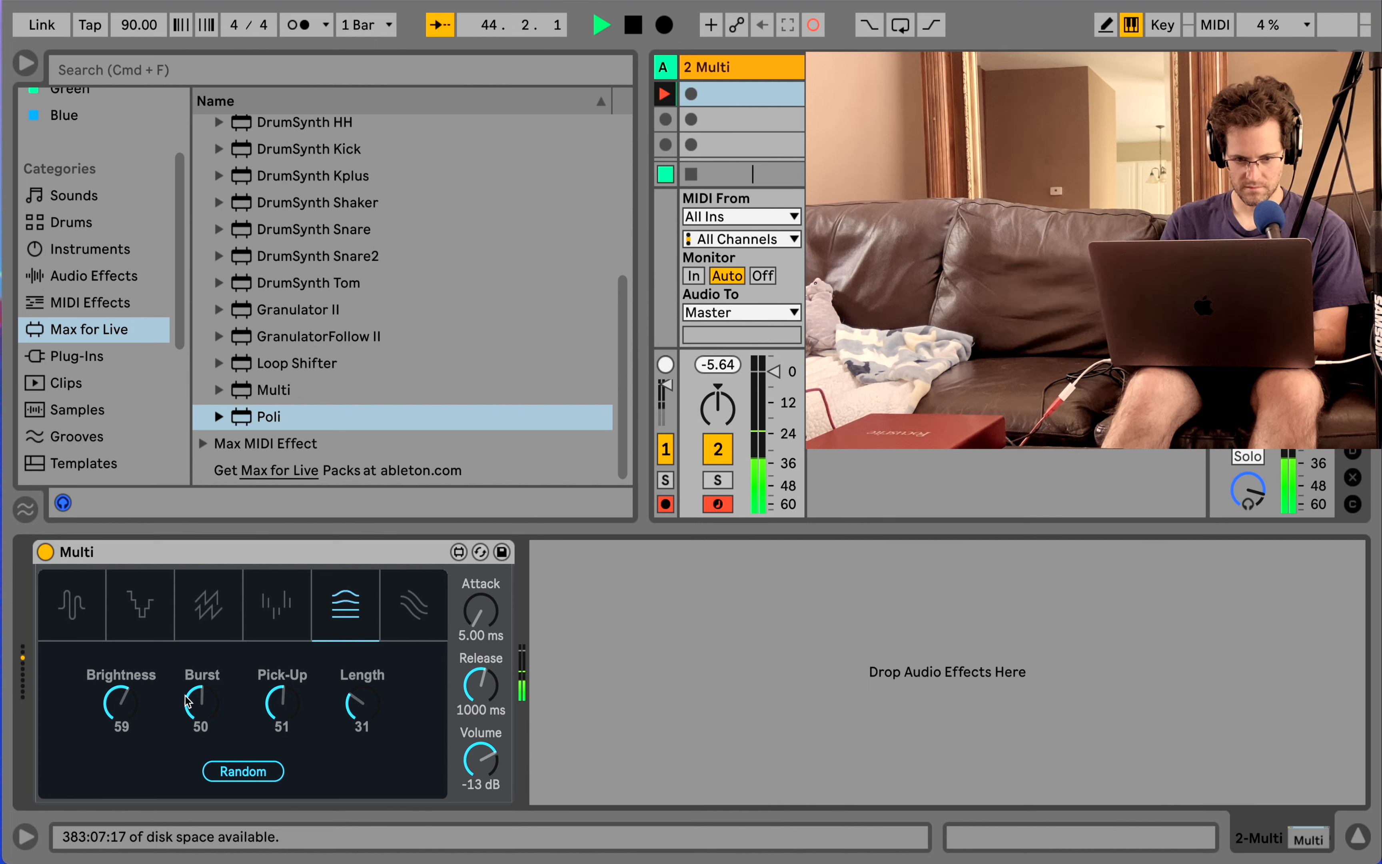
drag(358, 713, 358, 685)
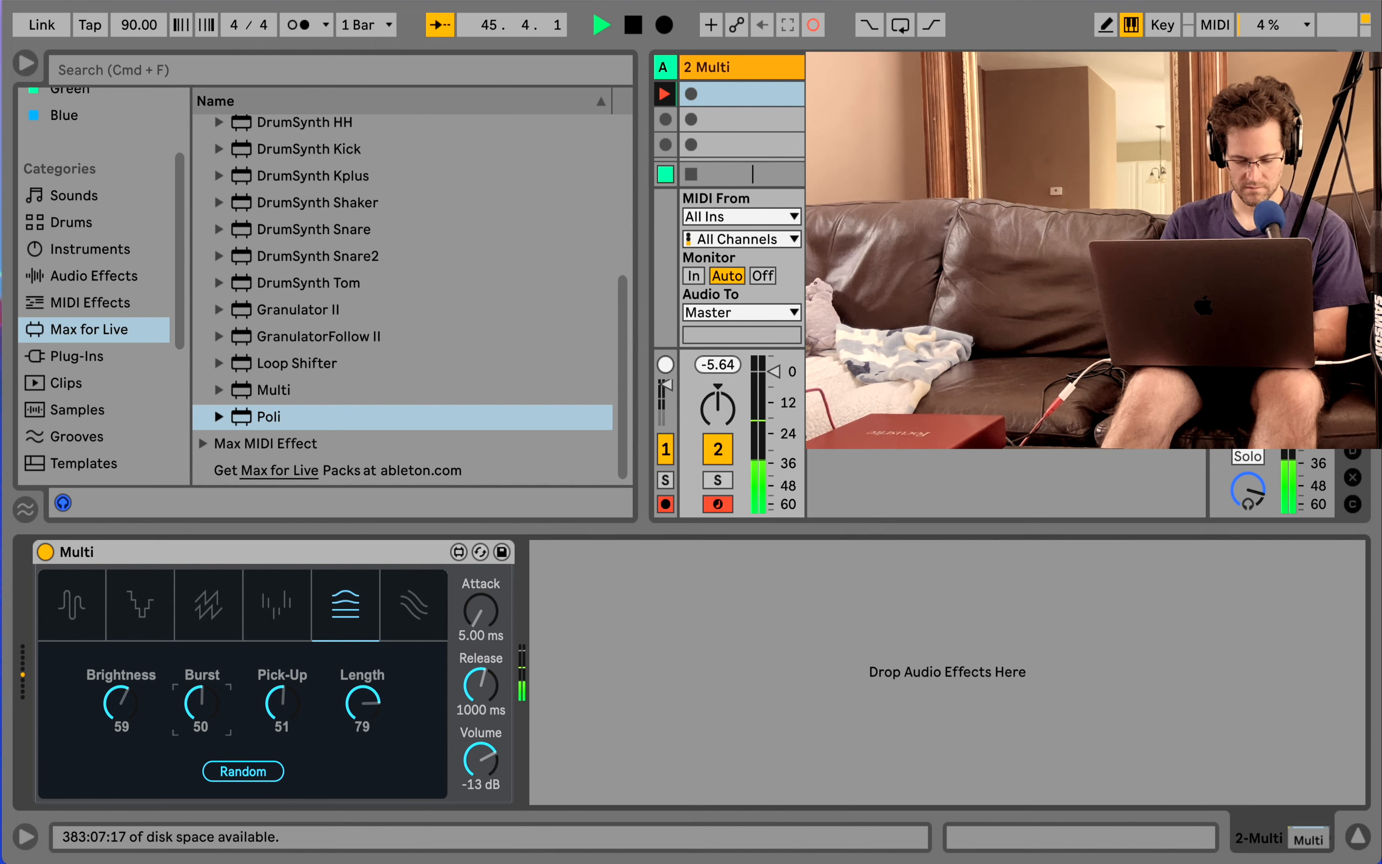
mouse_move(201, 708)
mouse_down()
mouse_move(201, 692)
mouse_move(201, 714)
mouse_up()
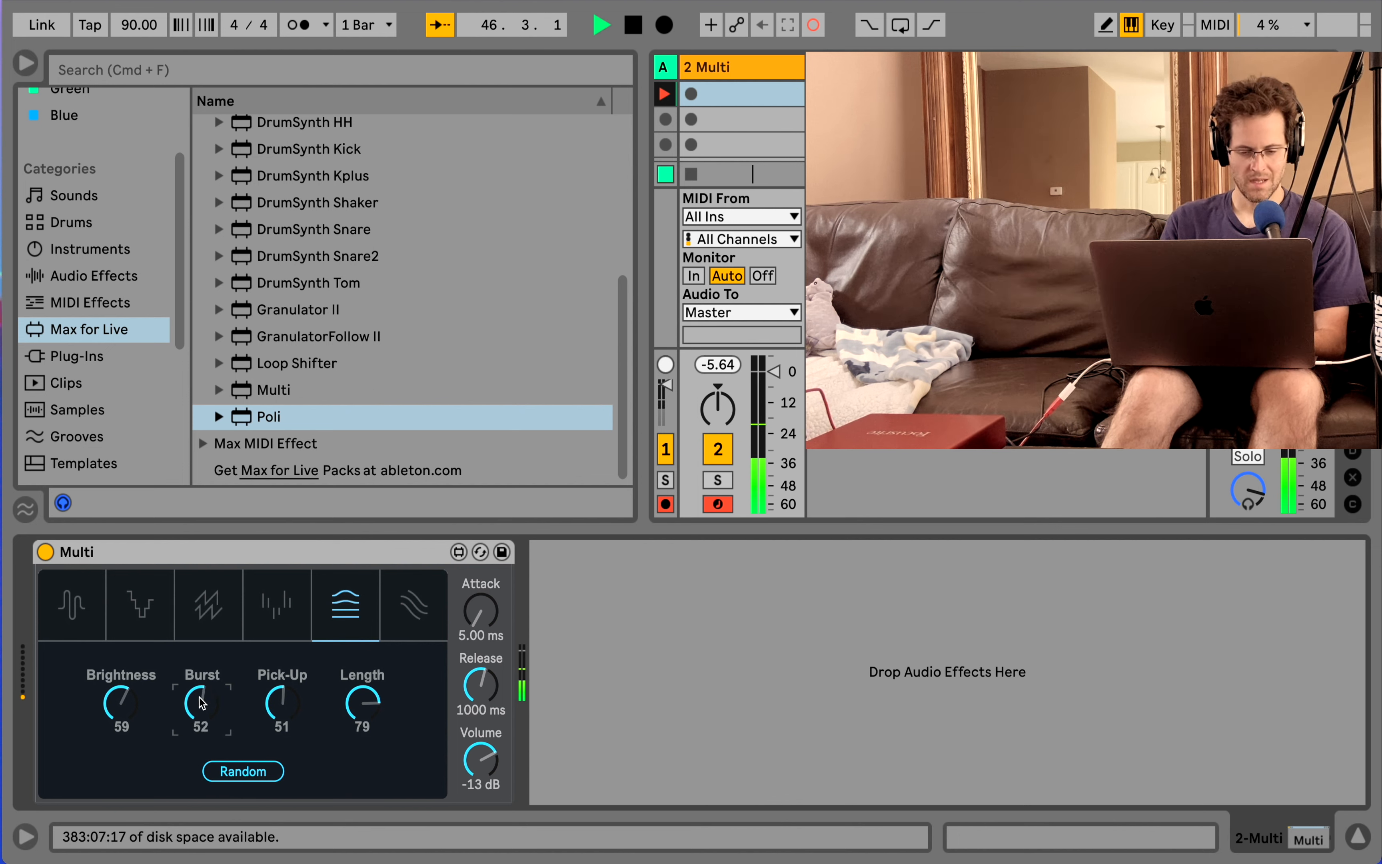
click(425, 606)
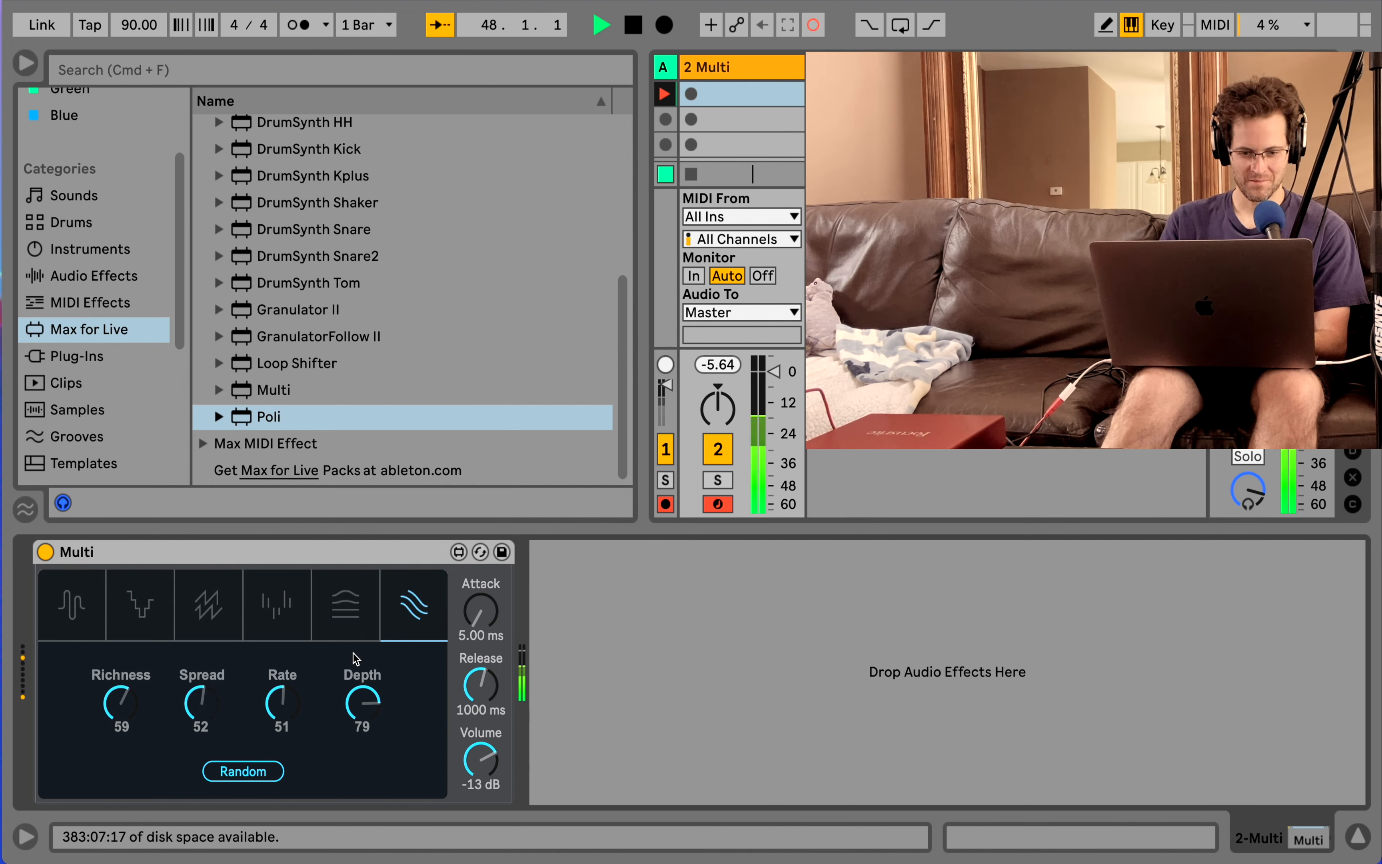
drag(122, 698, 121, 724)
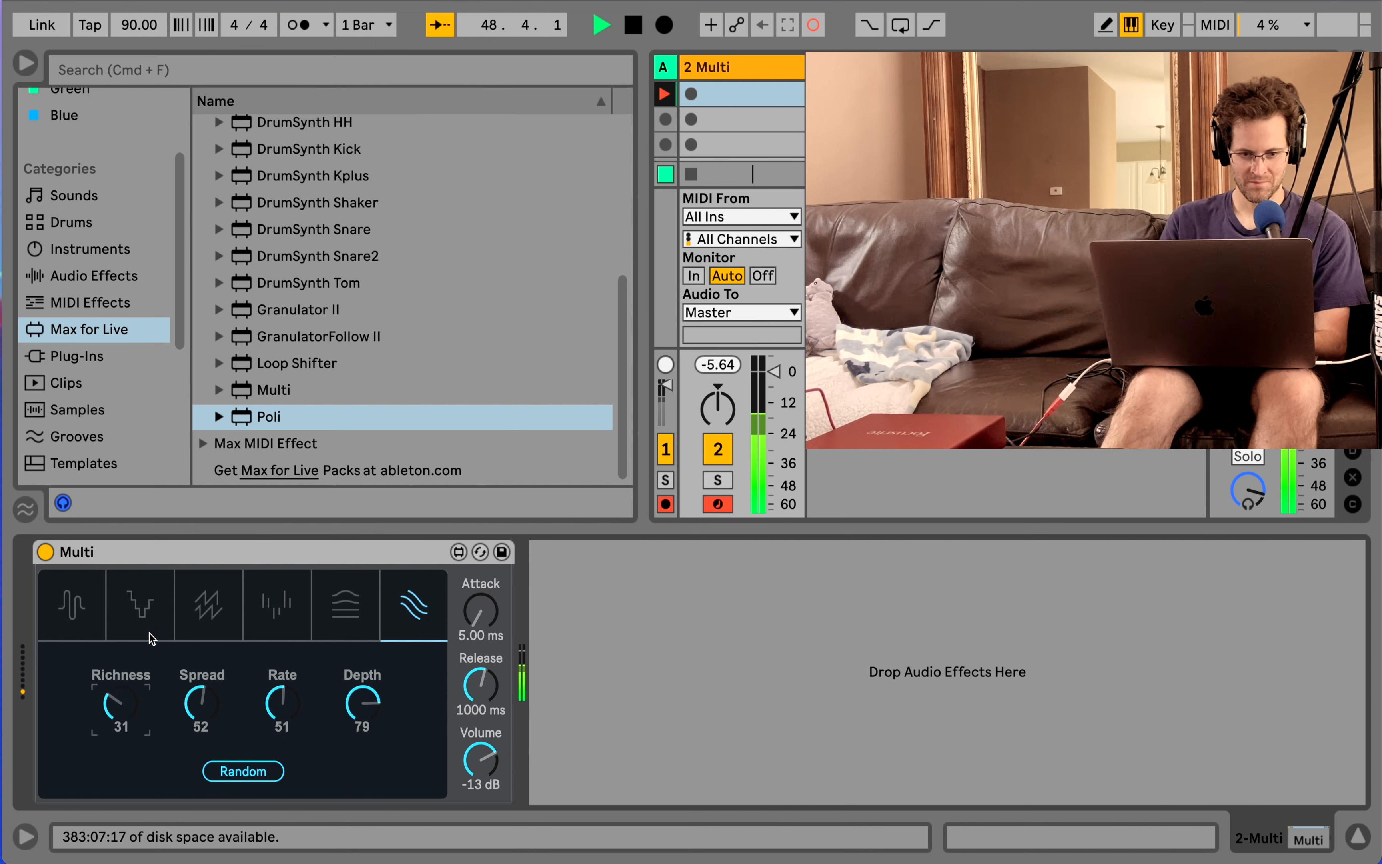
Delete Multi from the MIDI track, load a fresh copy of it and delete that copy too
click(189, 553)
key(Delete)
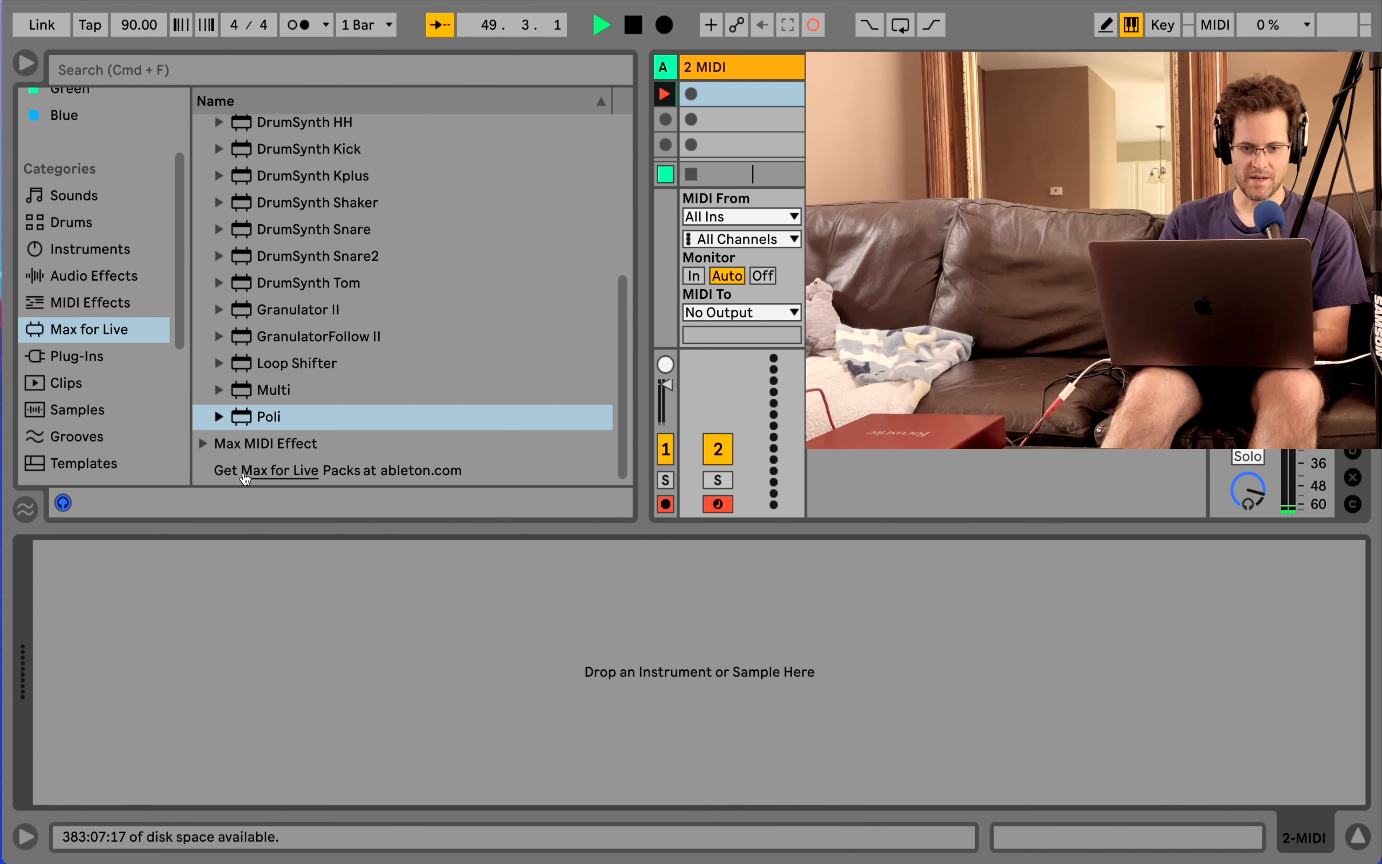
drag(270, 394, 231, 626)
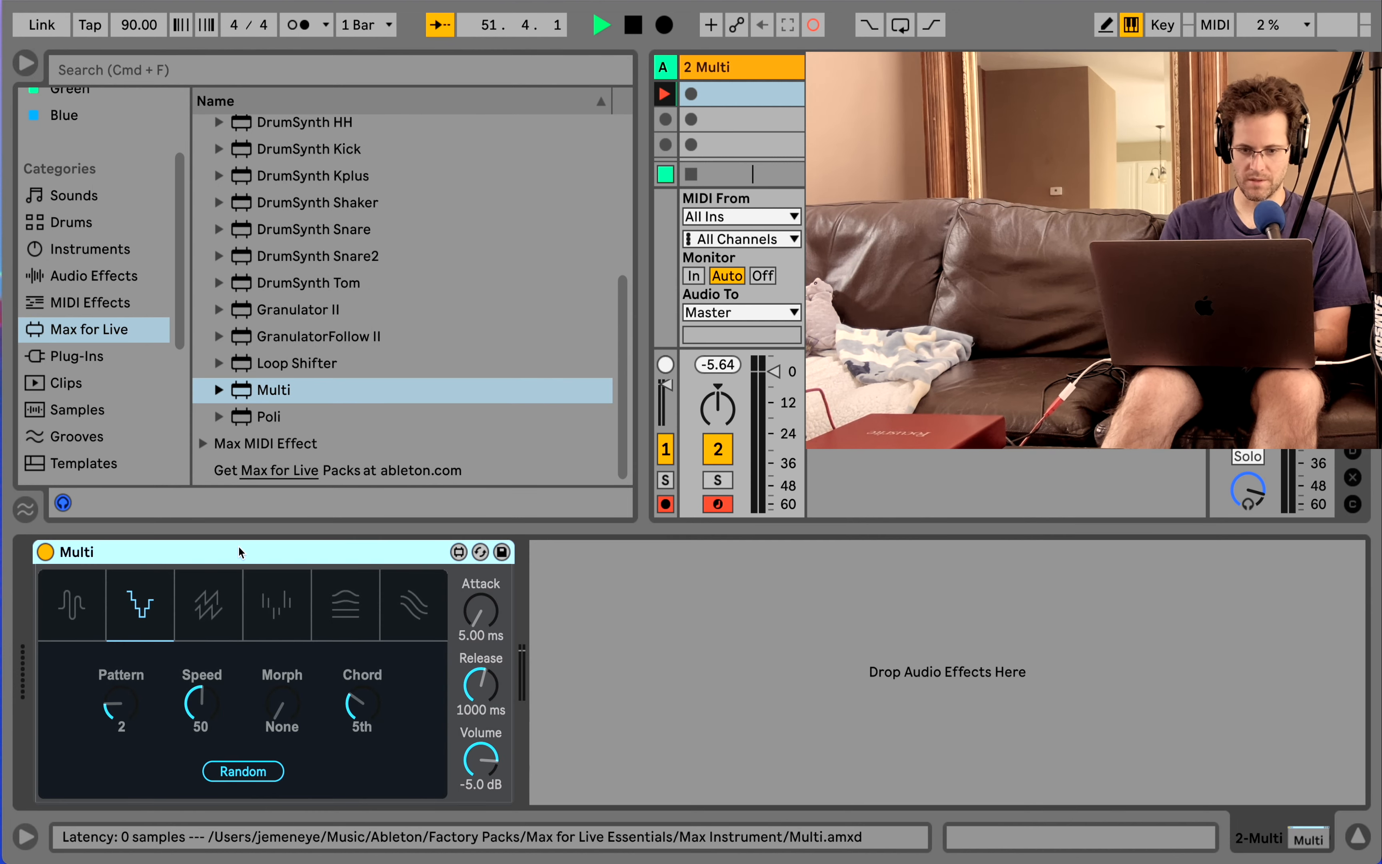
key(Delete)
Load the Poli instrument onto the MIDI track to view its controls, and delete it again
drag(275, 420, 256, 652)
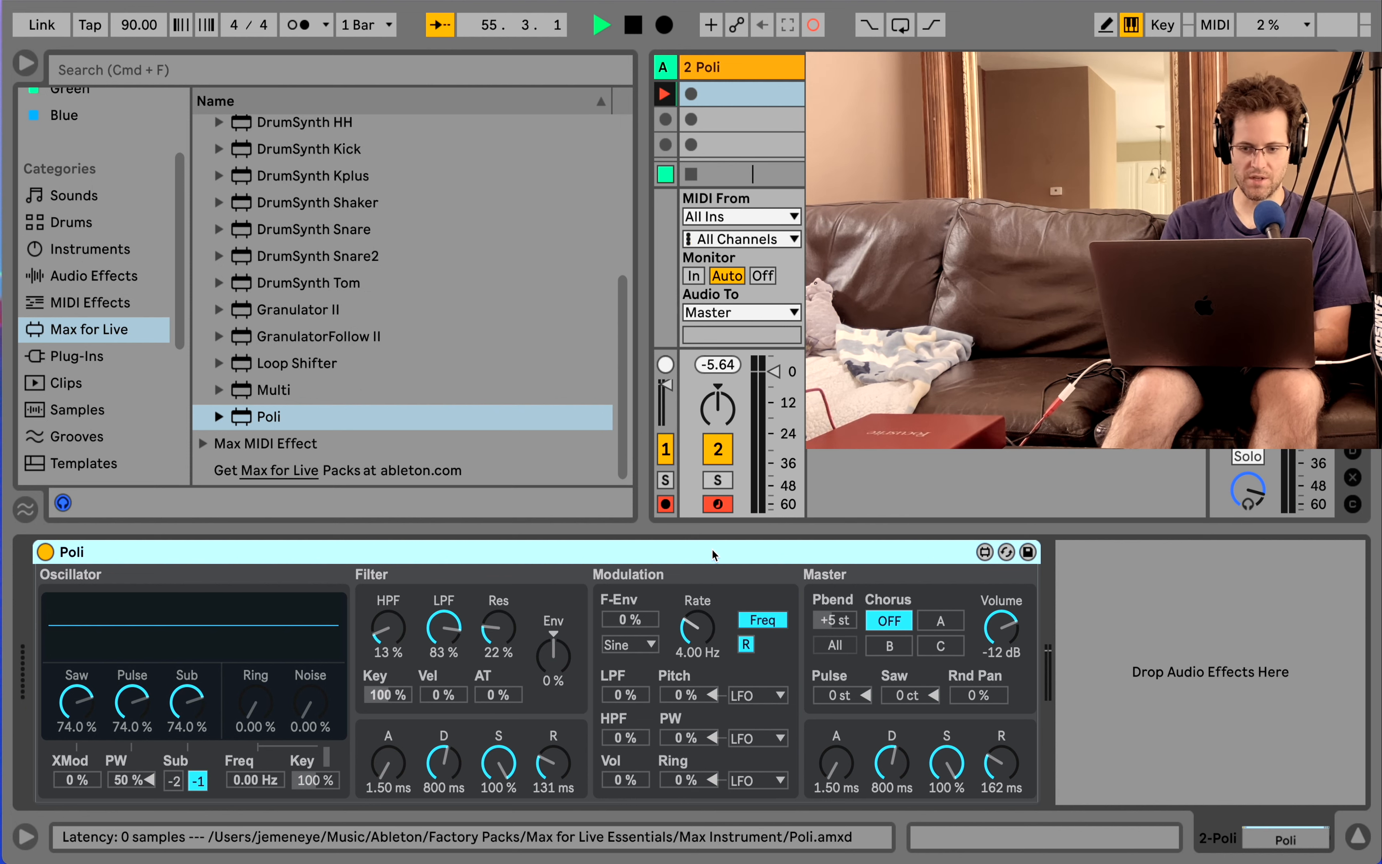
key(Delete)
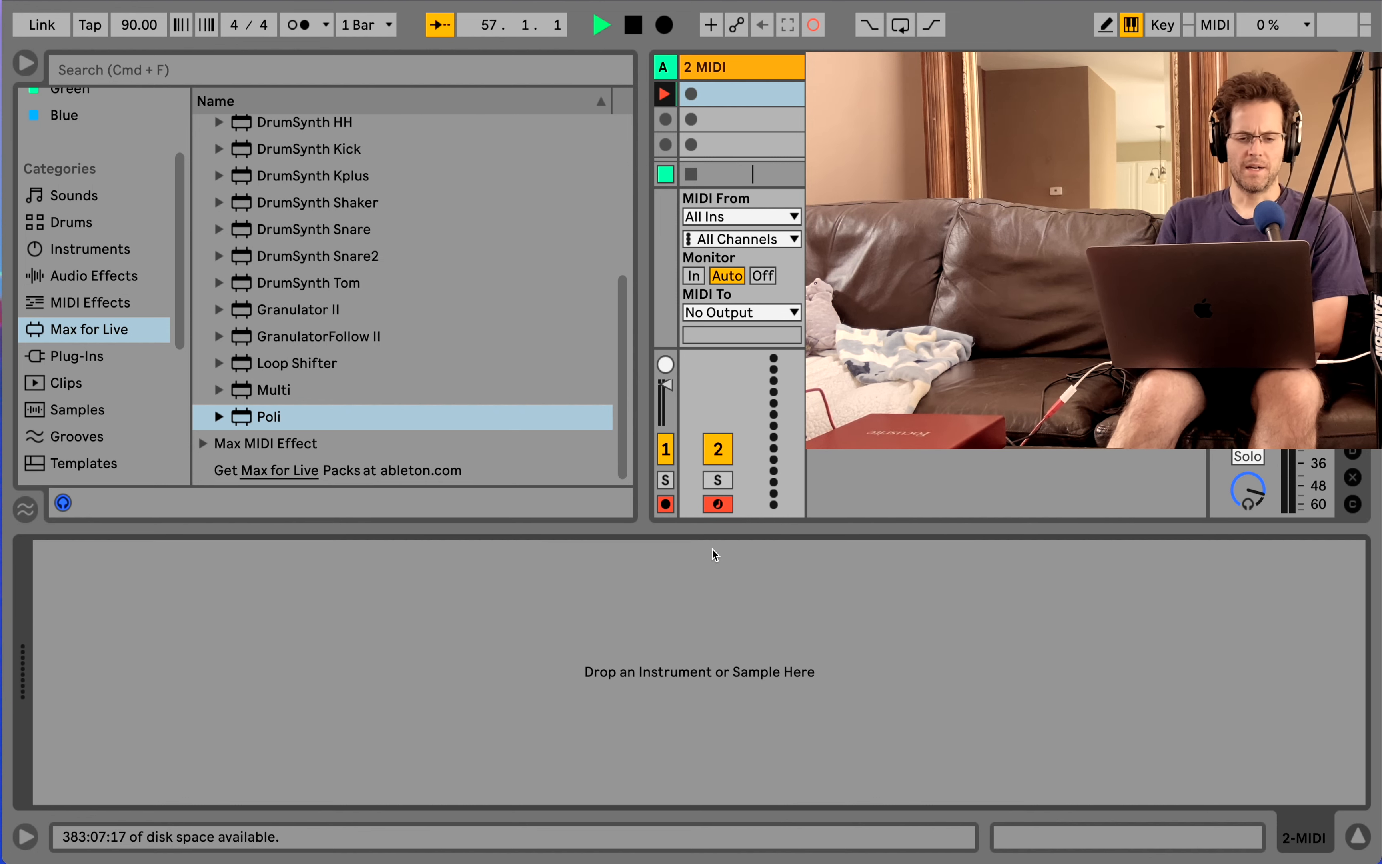
Collapse the Max Instrument folder, display the Instruments category in the browser and hide the device view
scroll(425, 357, up, 5)
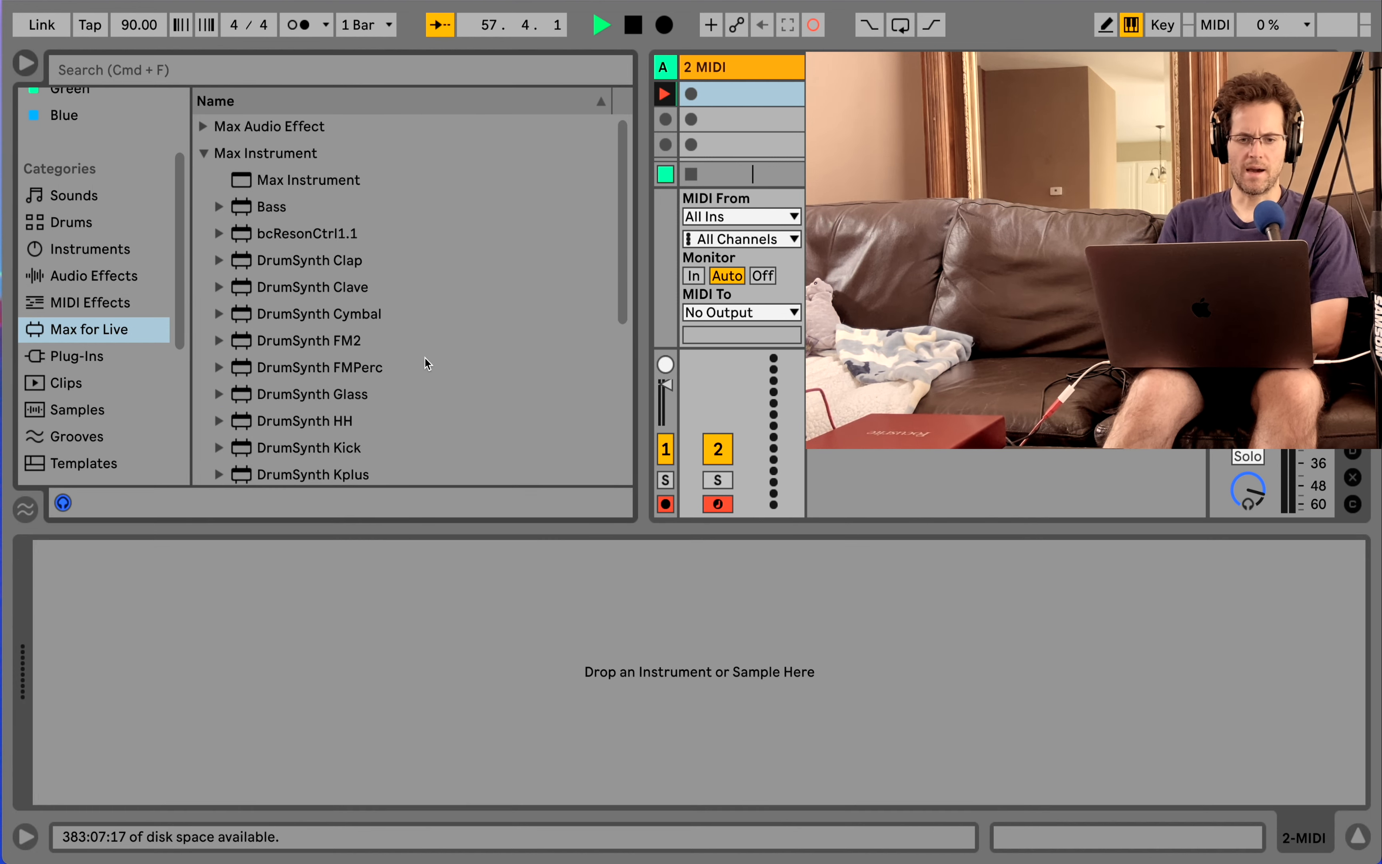
click(204, 155)
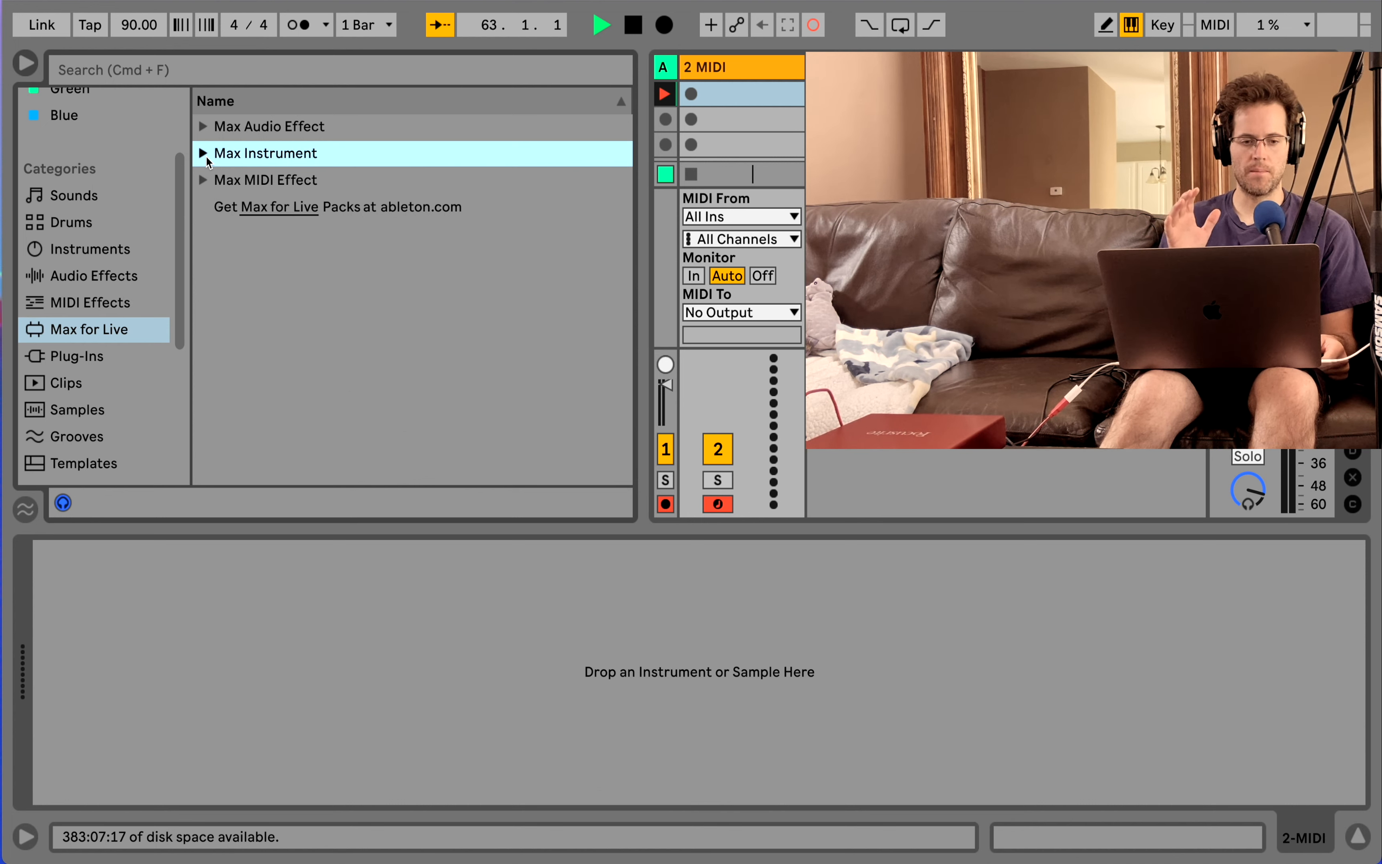
click(103, 306)
click(101, 329)
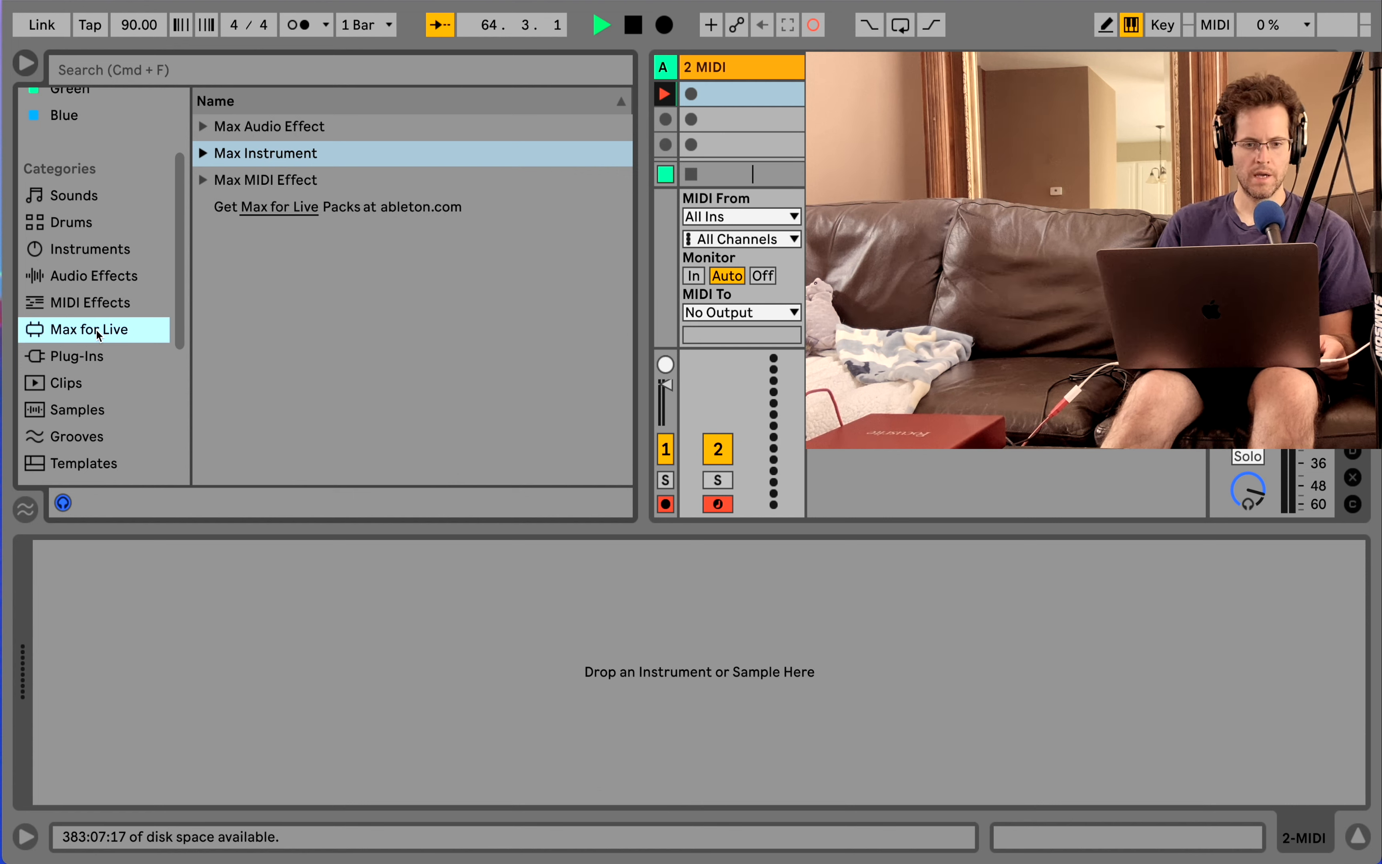
click(88, 279)
click(89, 247)
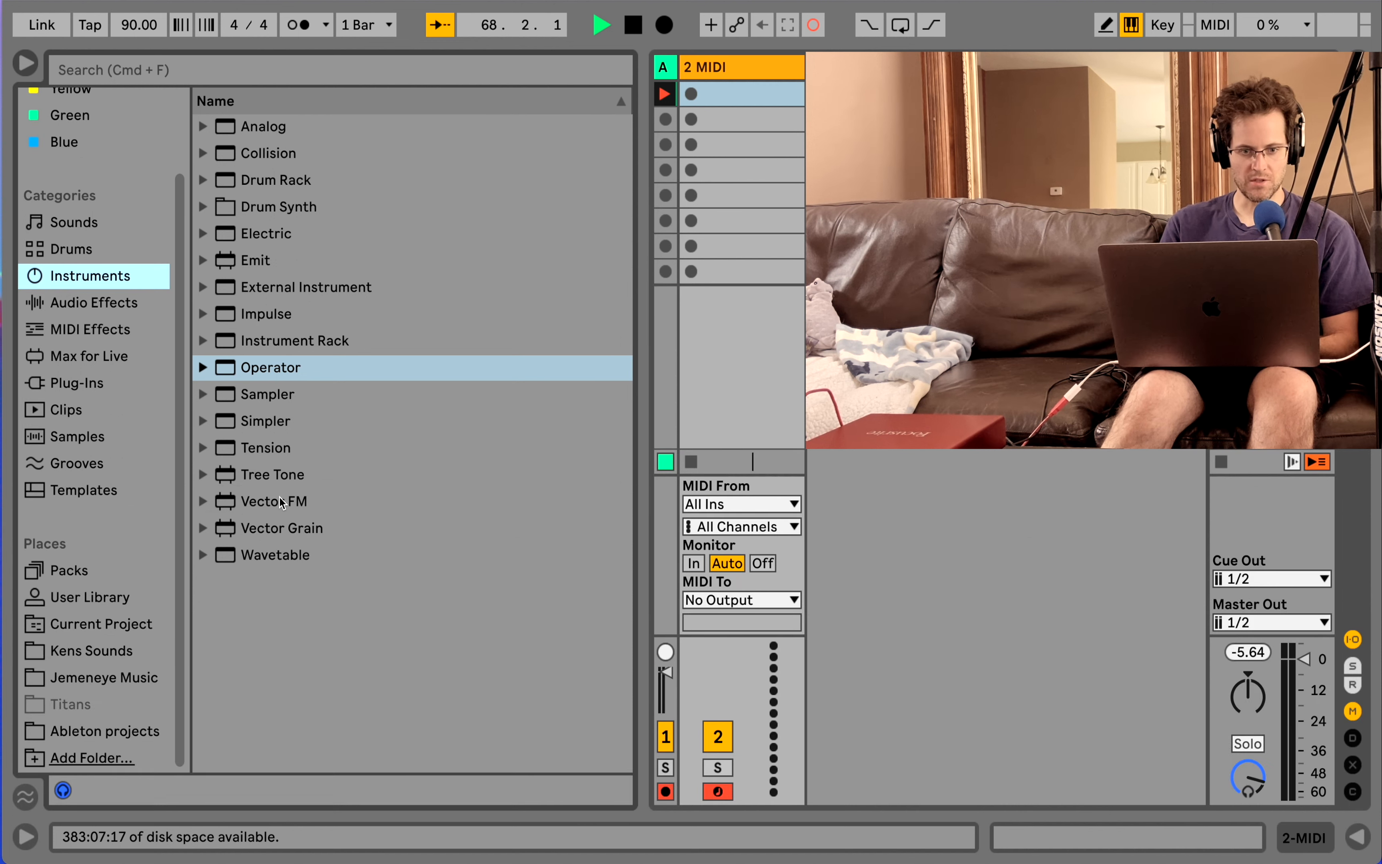
key(super+alt+l)
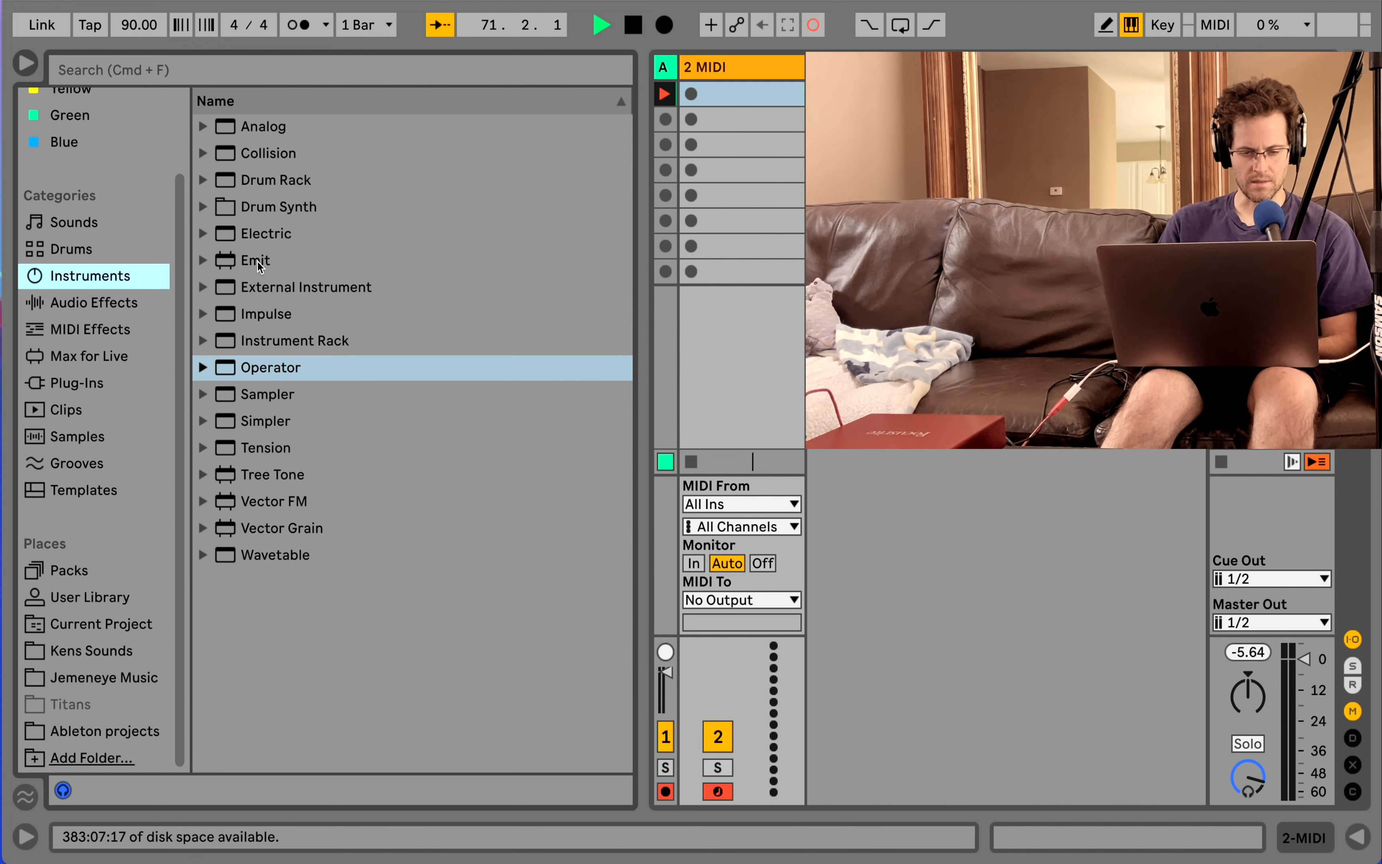
Turn off folder grouping for the Instruments category, look through the ungrouped list and turn Group in Folder back on
right_click(242, 176)
click(278, 193)
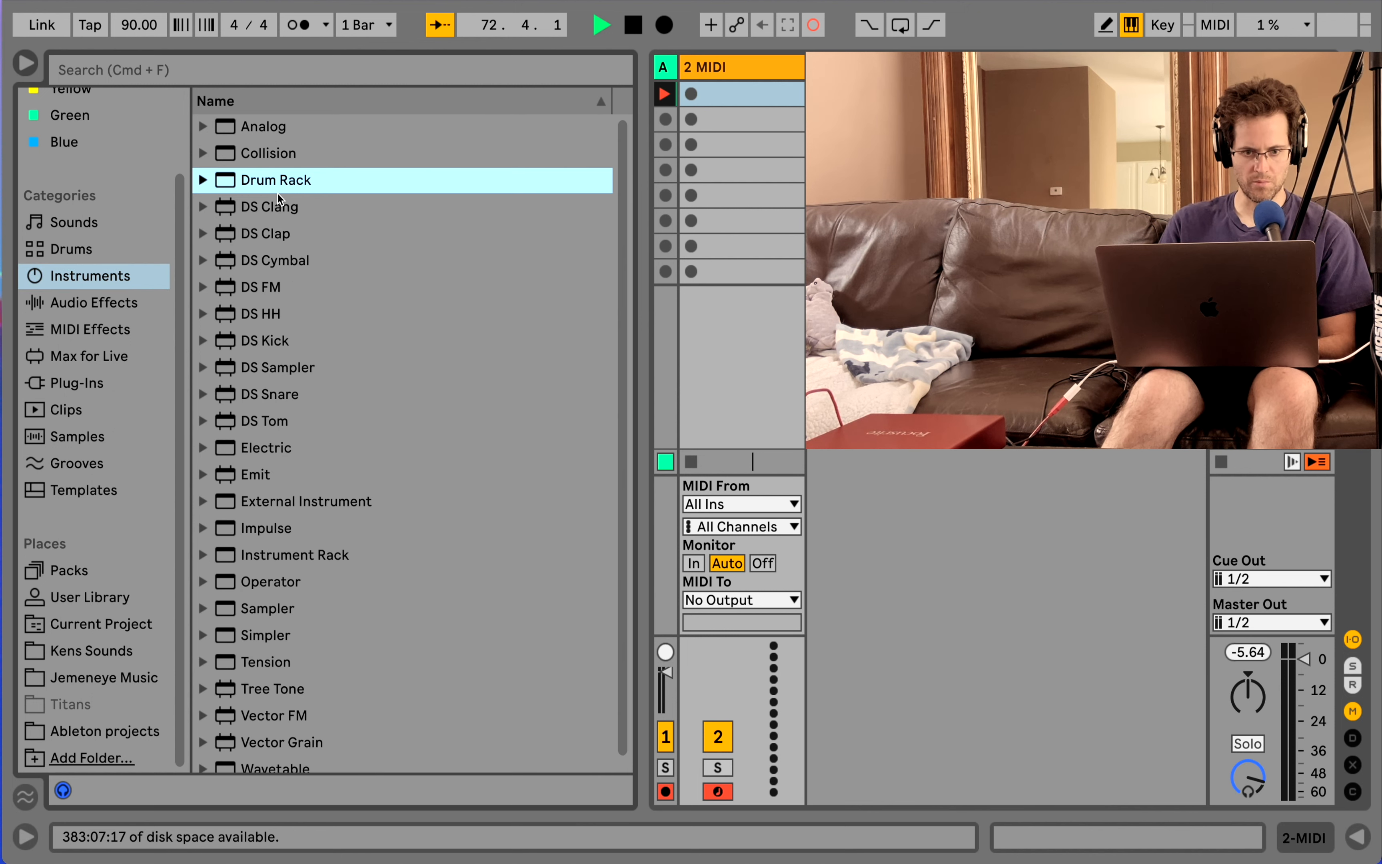
scroll(278, 194, down, 1)
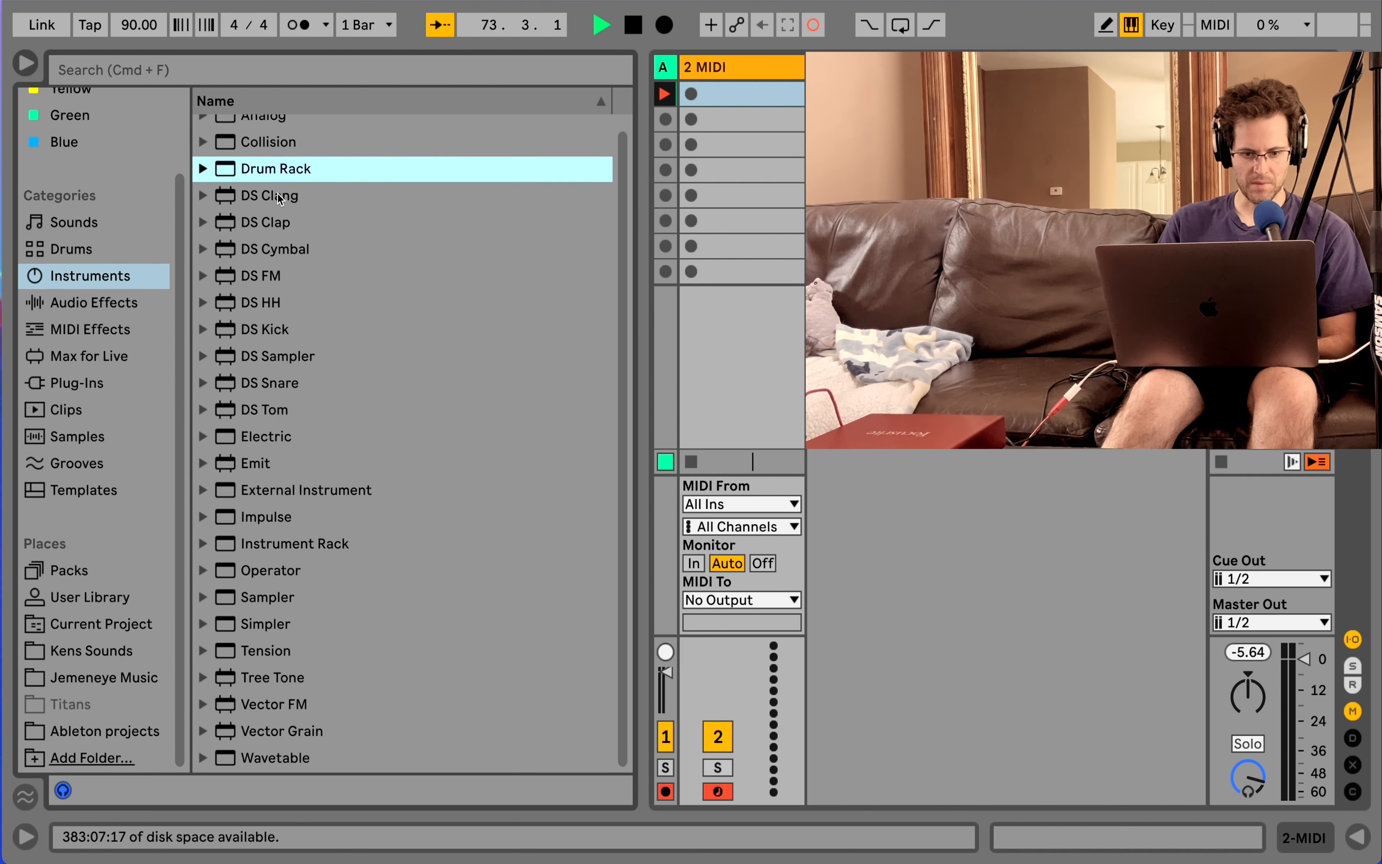
scroll(278, 194, up, 1)
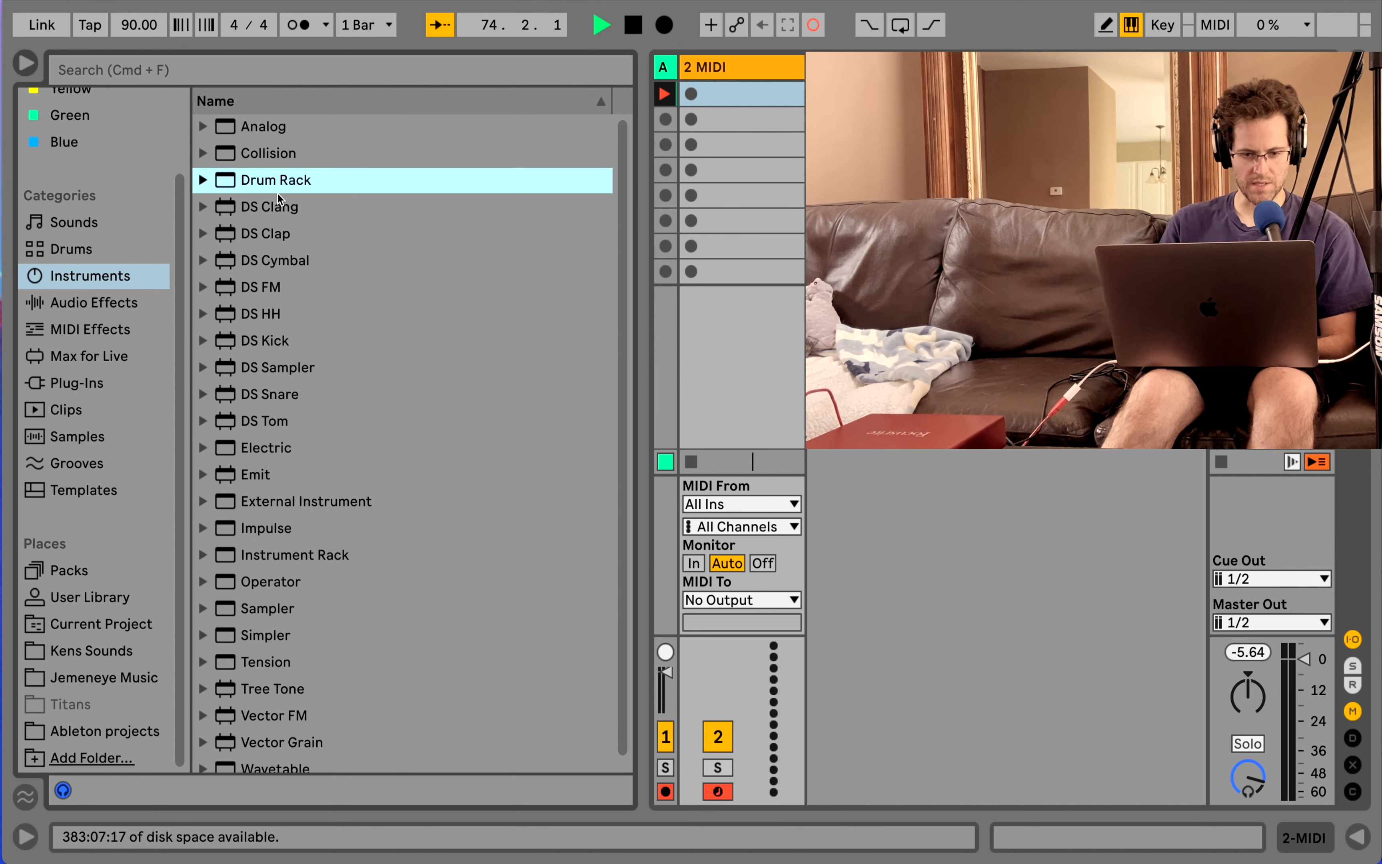
right_click(278, 193)
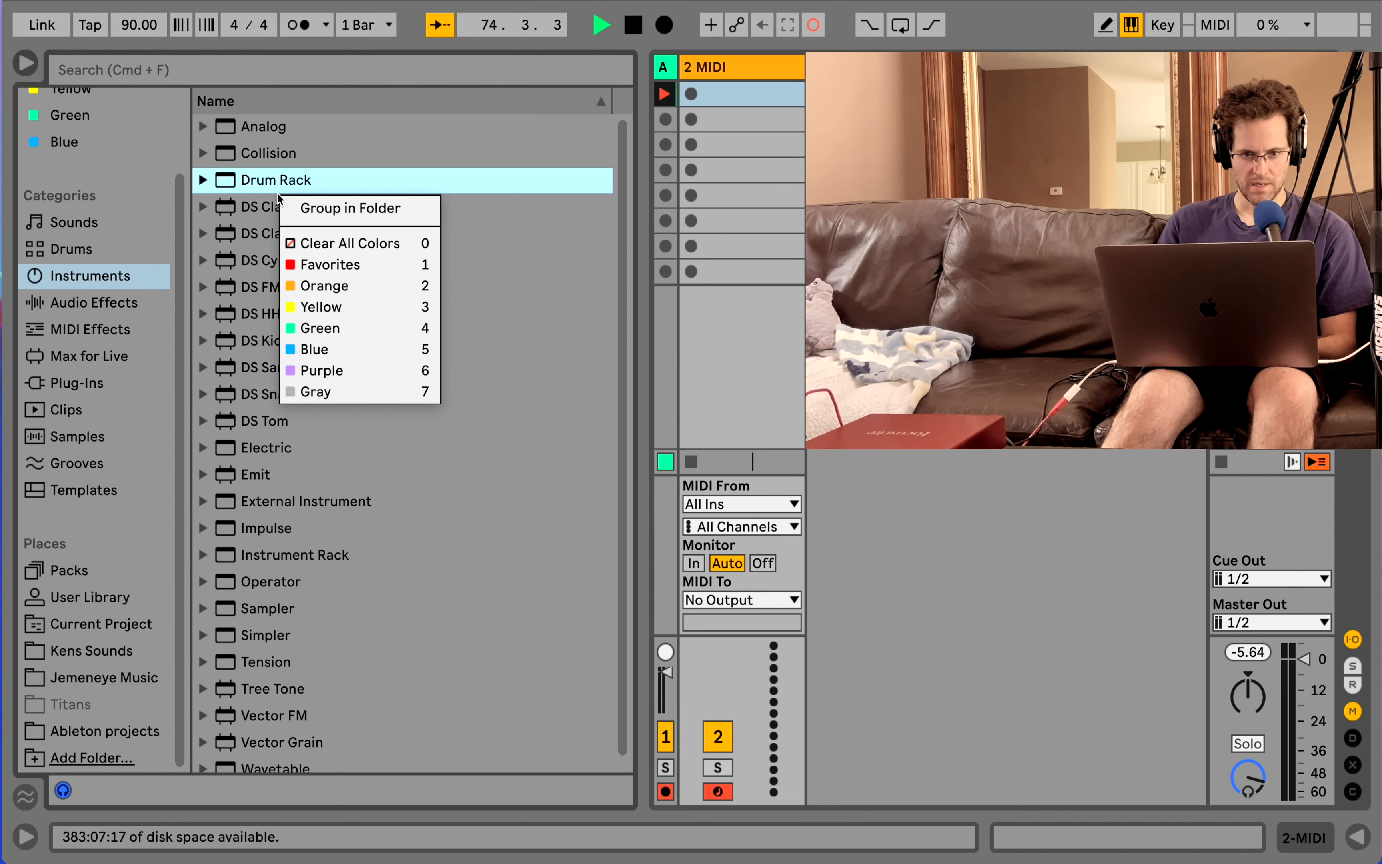
click(293, 208)
Display the Audio Effects category and group its devices in folders
click(83, 308)
scroll(84, 311, up, 3)
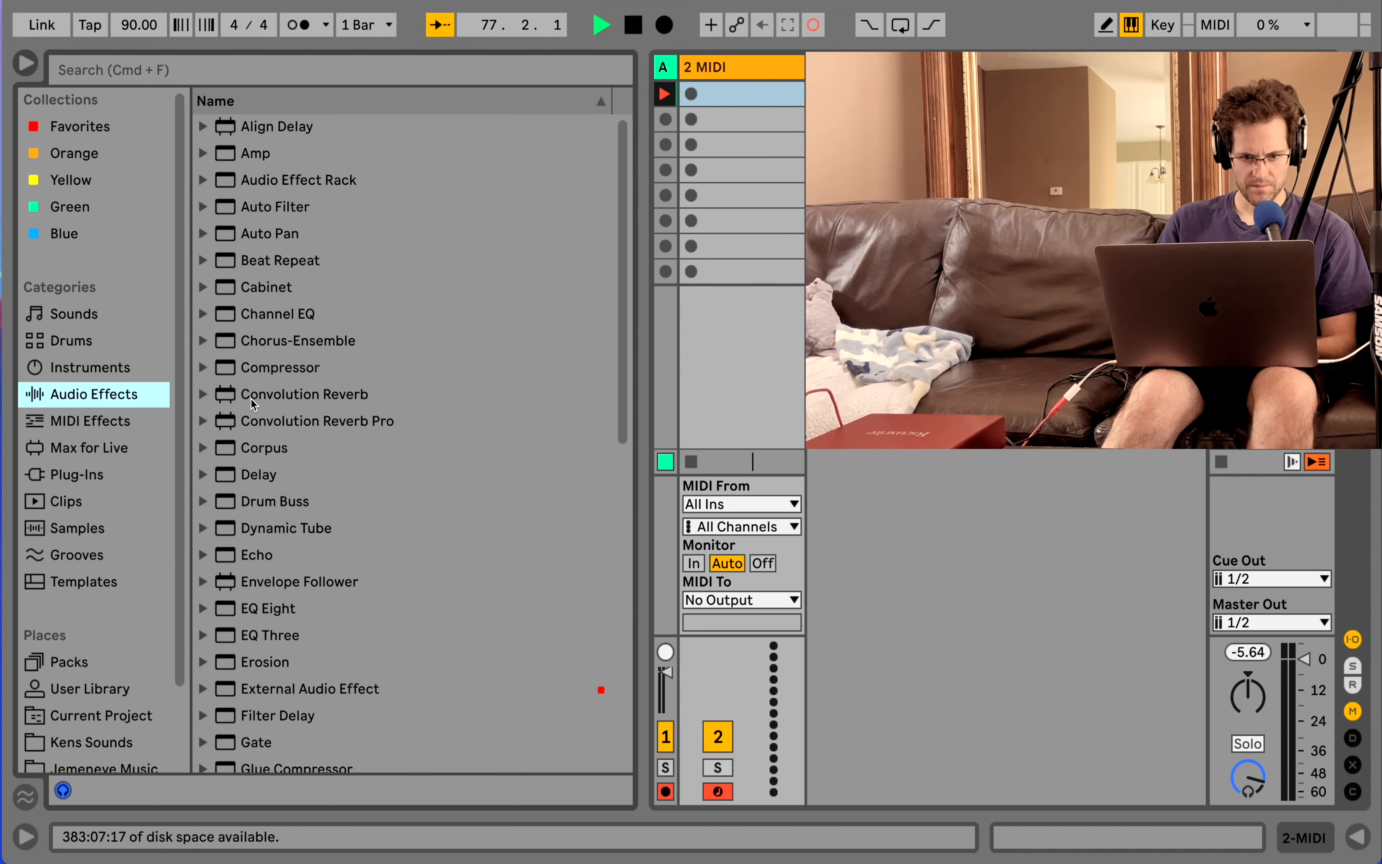
right_click(280, 398)
click(318, 417)
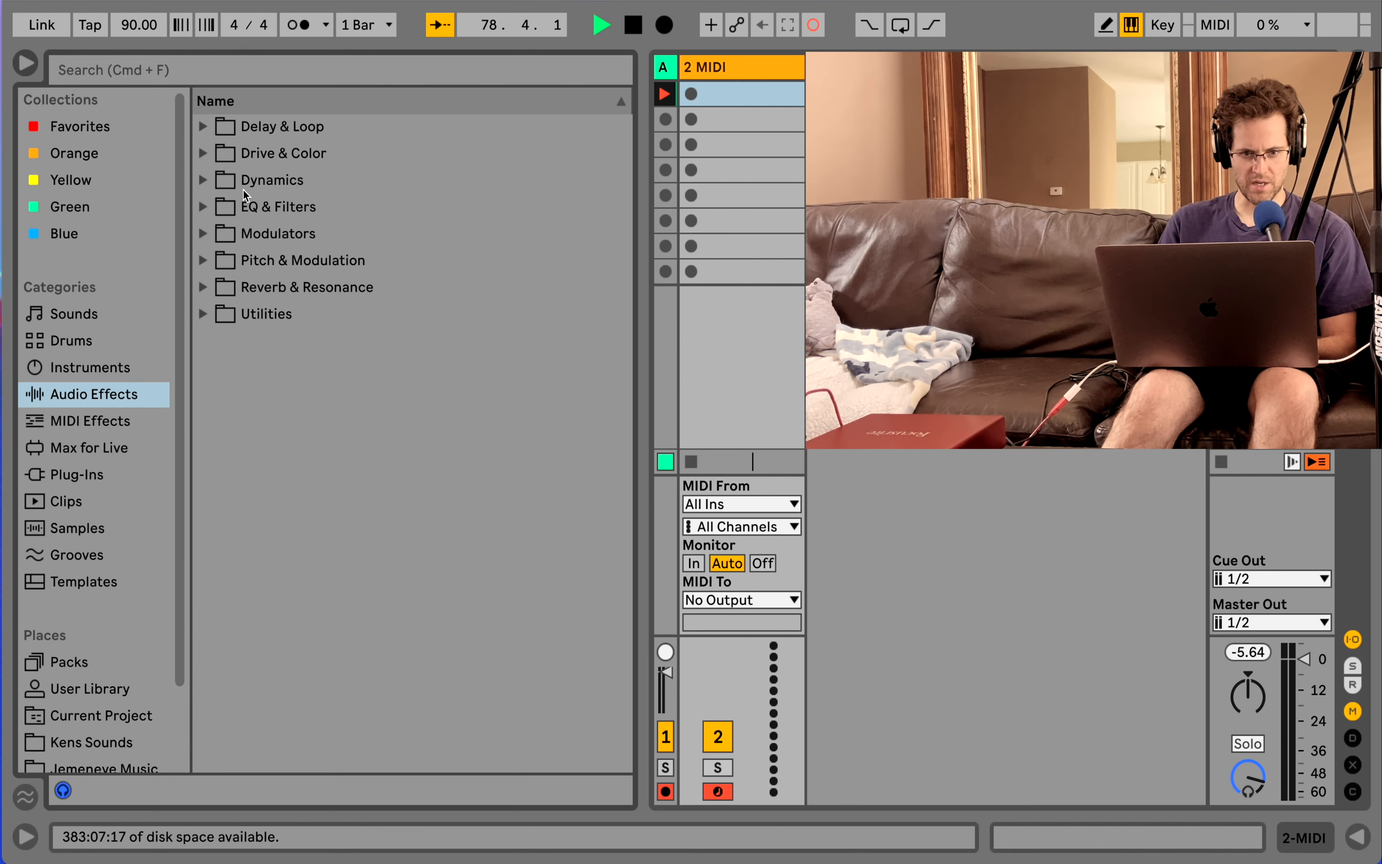
Look inside the Dynamics, EQ & Filters and Pitch & Modulation folders of the Audio Effects category
click(245, 191)
click(203, 179)
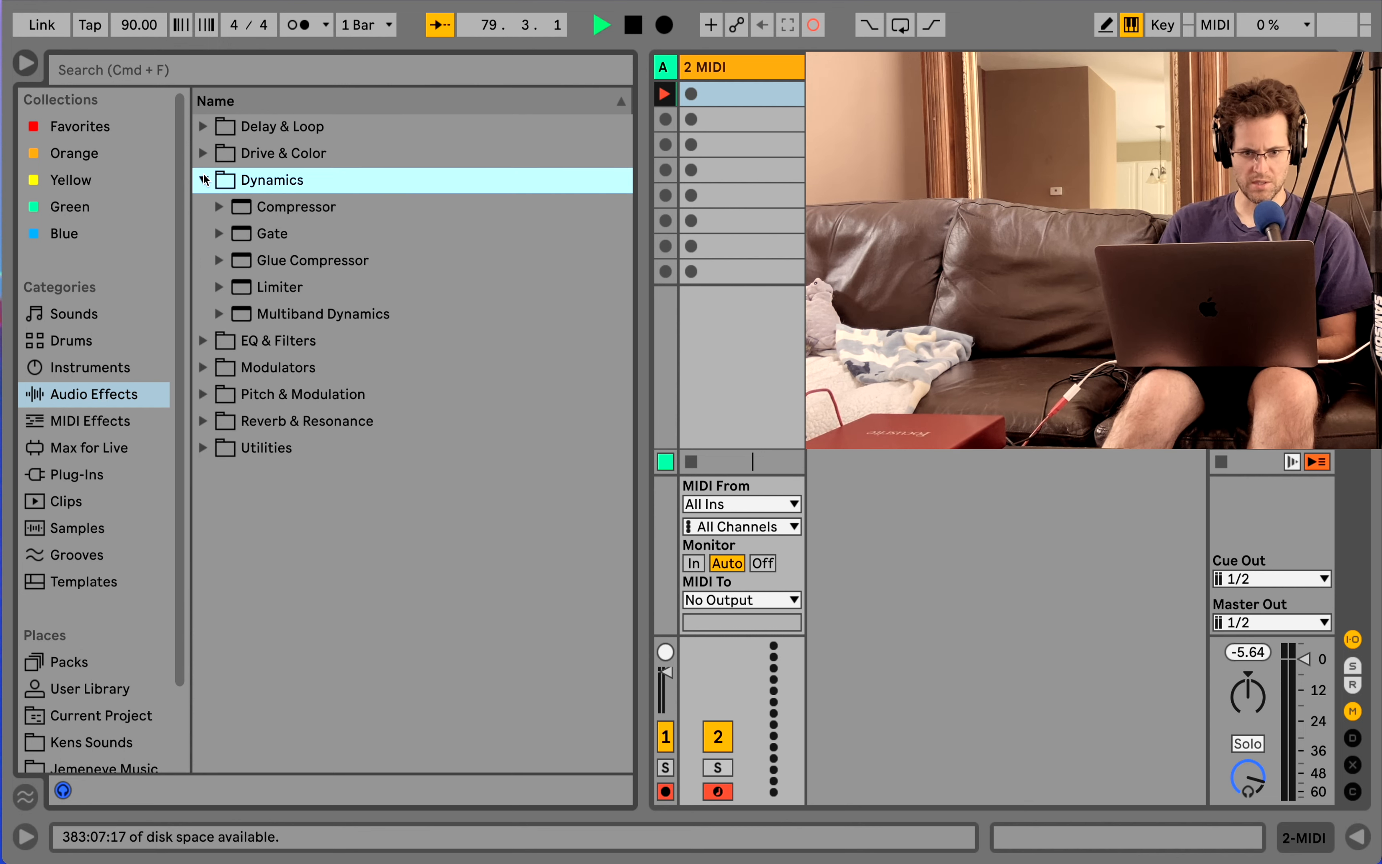
click(203, 180)
click(204, 207)
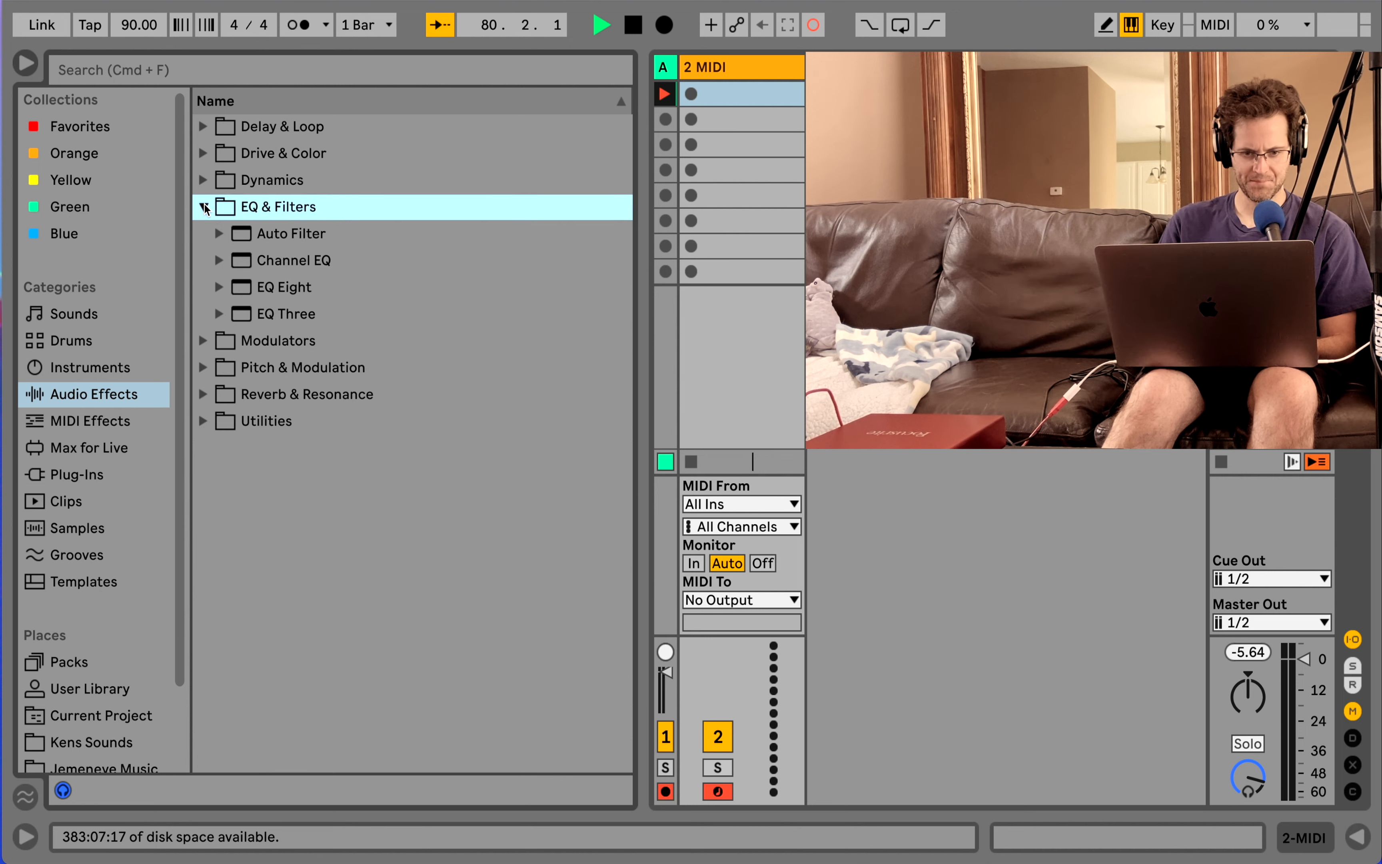
click(204, 206)
click(204, 260)
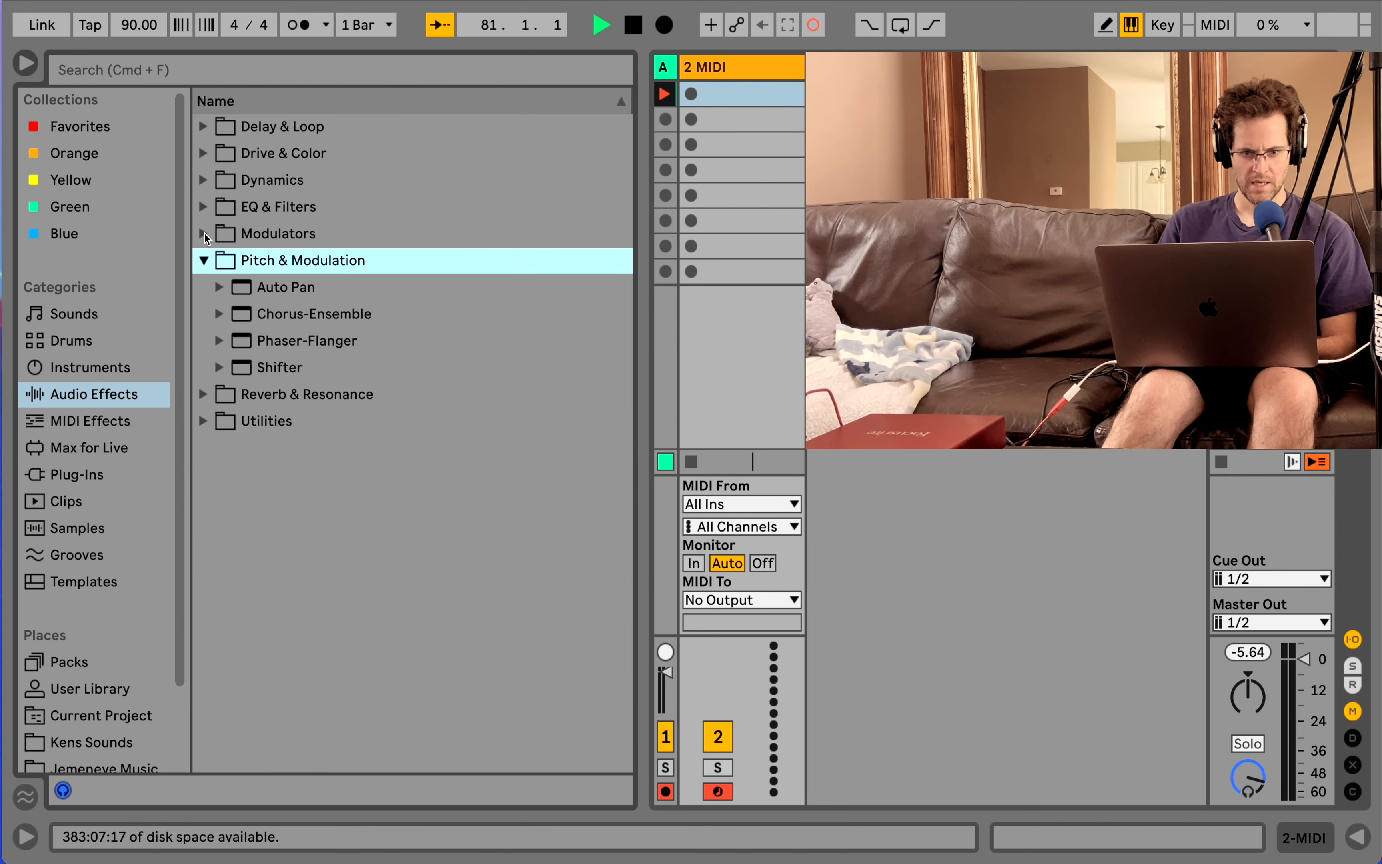
Go through Envelope Follower, LFO, Shaper and Vector Map in the Modulators folder, and collapse the folder again
click(204, 234)
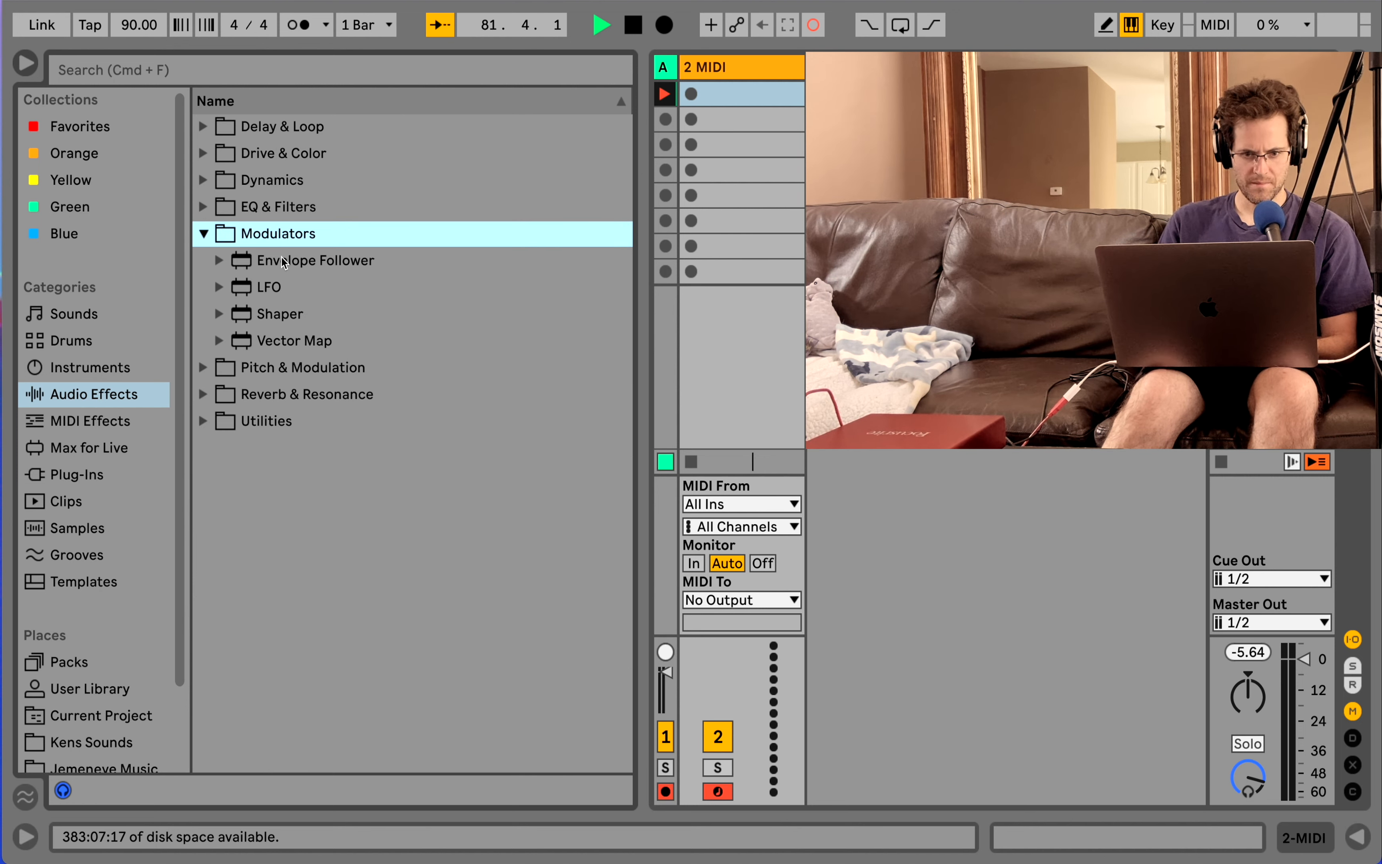
click(305, 269)
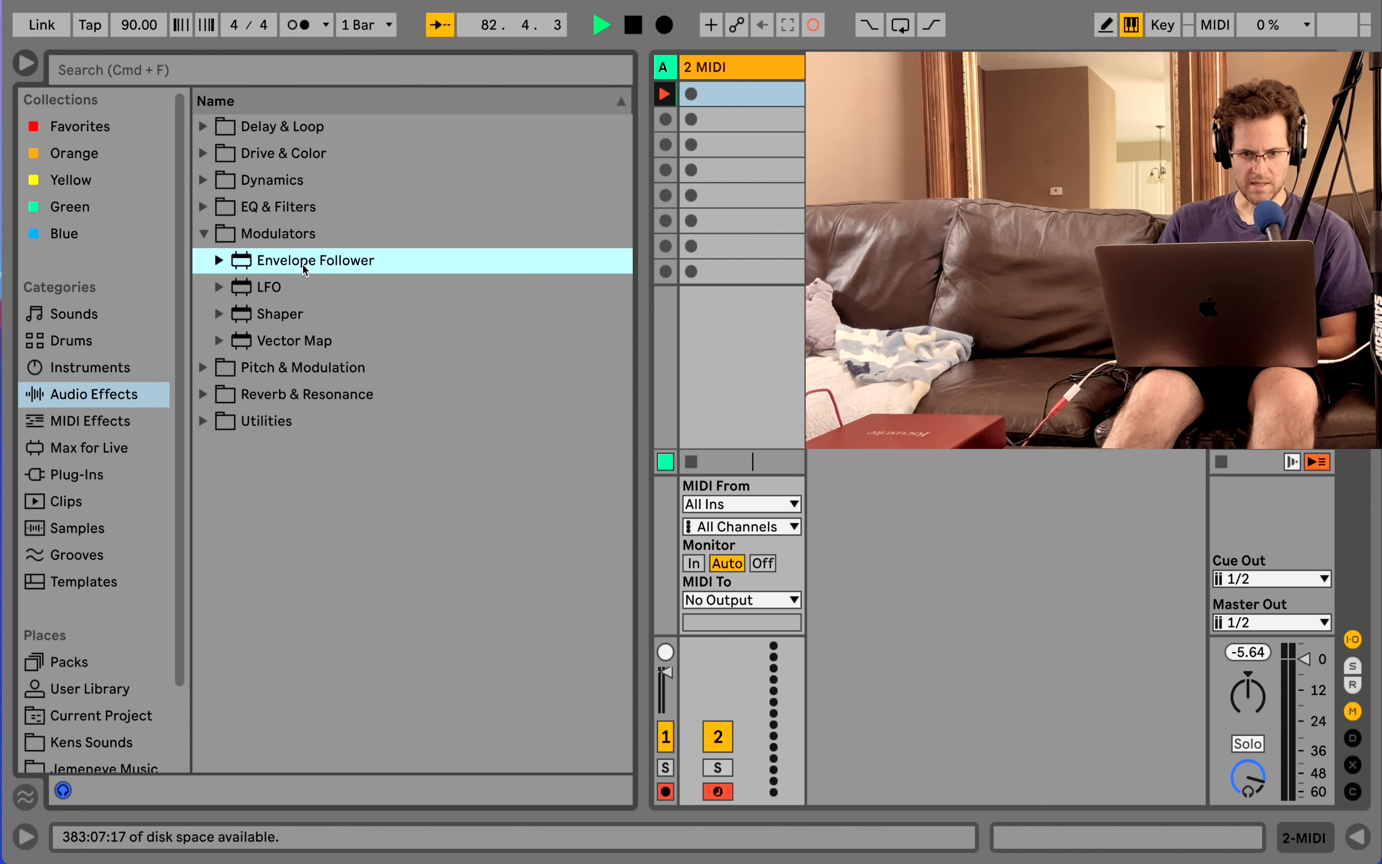
click(273, 288)
click(274, 316)
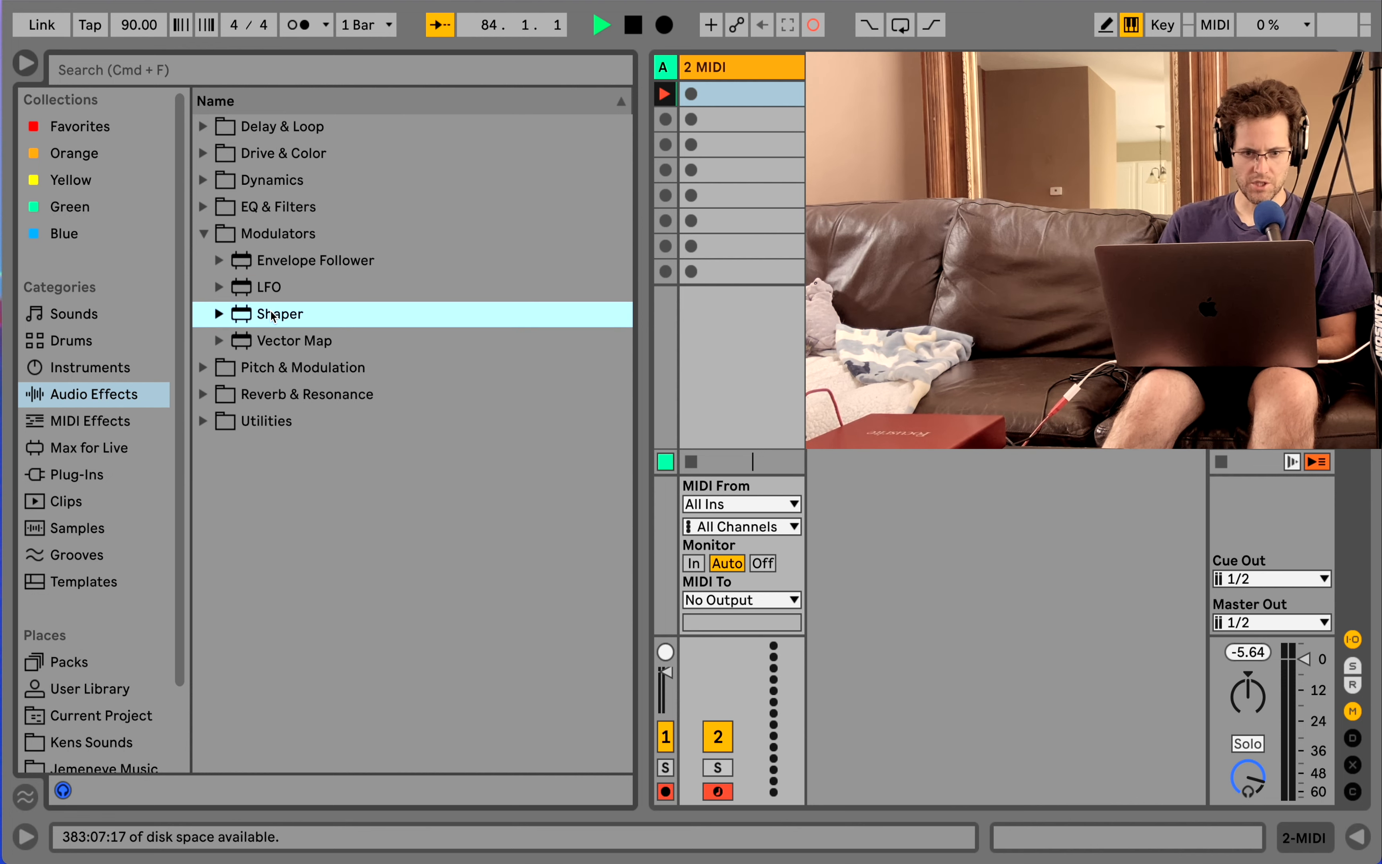
click(220, 342)
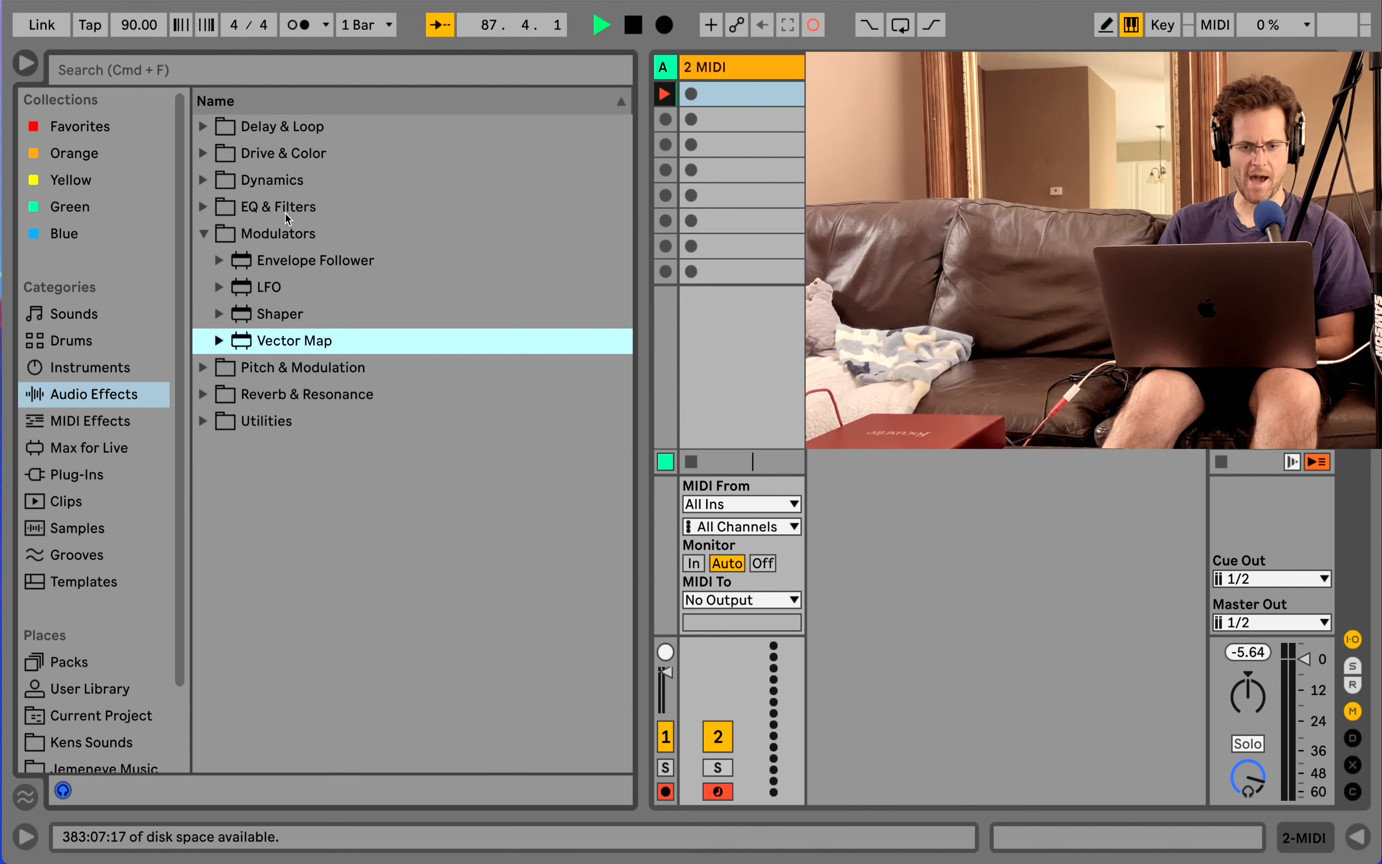
click(209, 225)
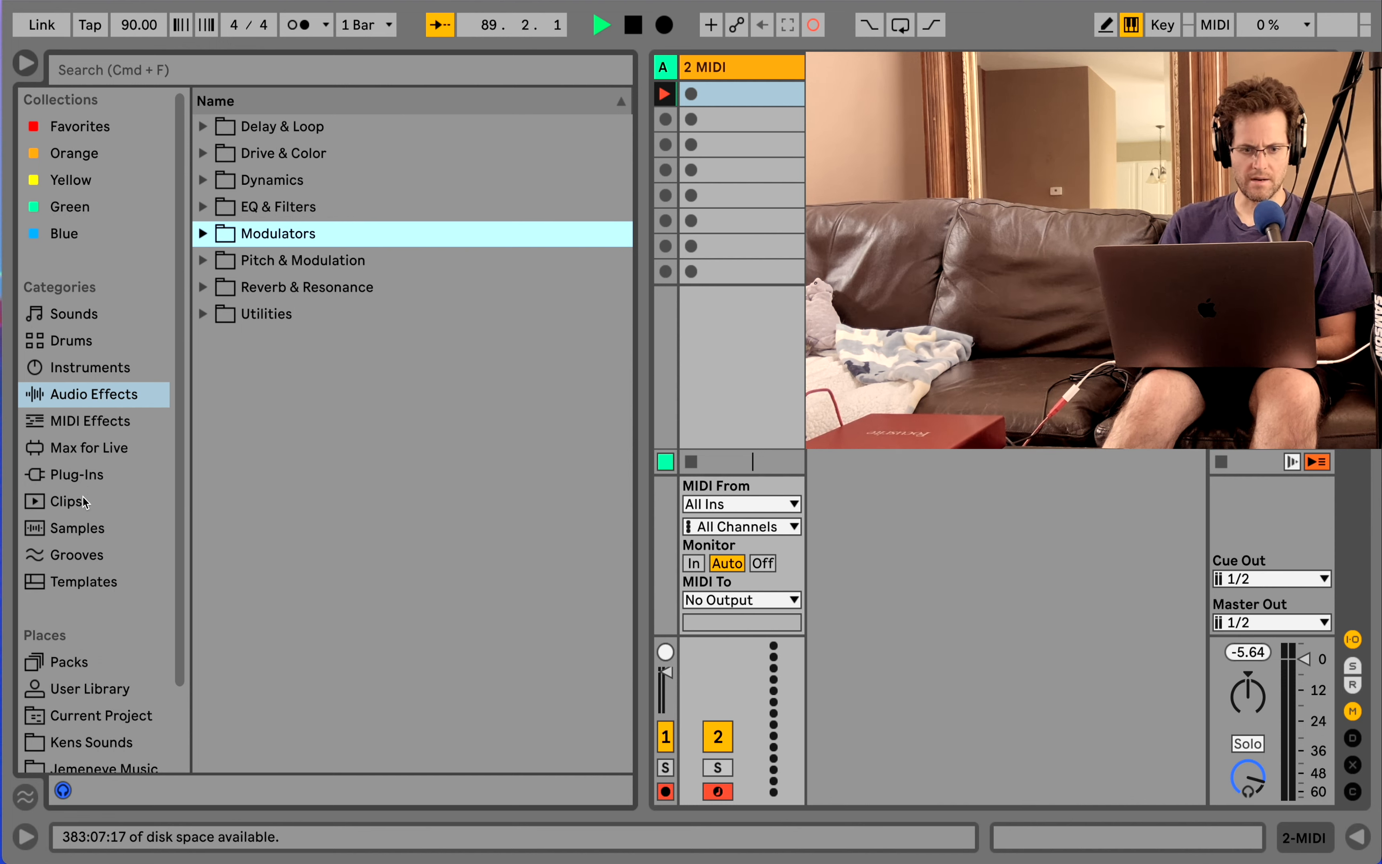
Display the Packs in the browser, expand the available packs and look through the downloadable list
scroll(84, 501, down, 2)
click(77, 613)
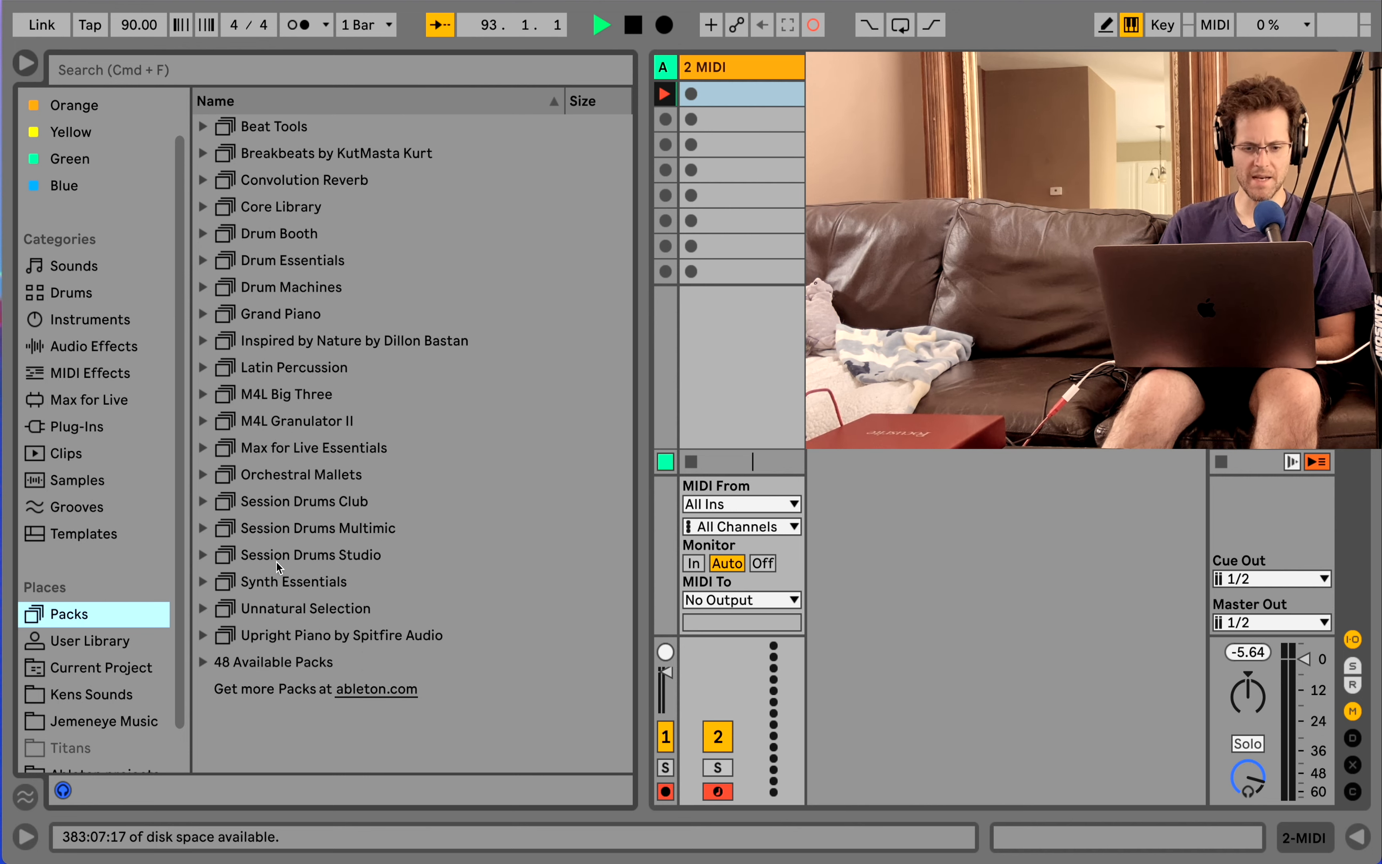
click(206, 663)
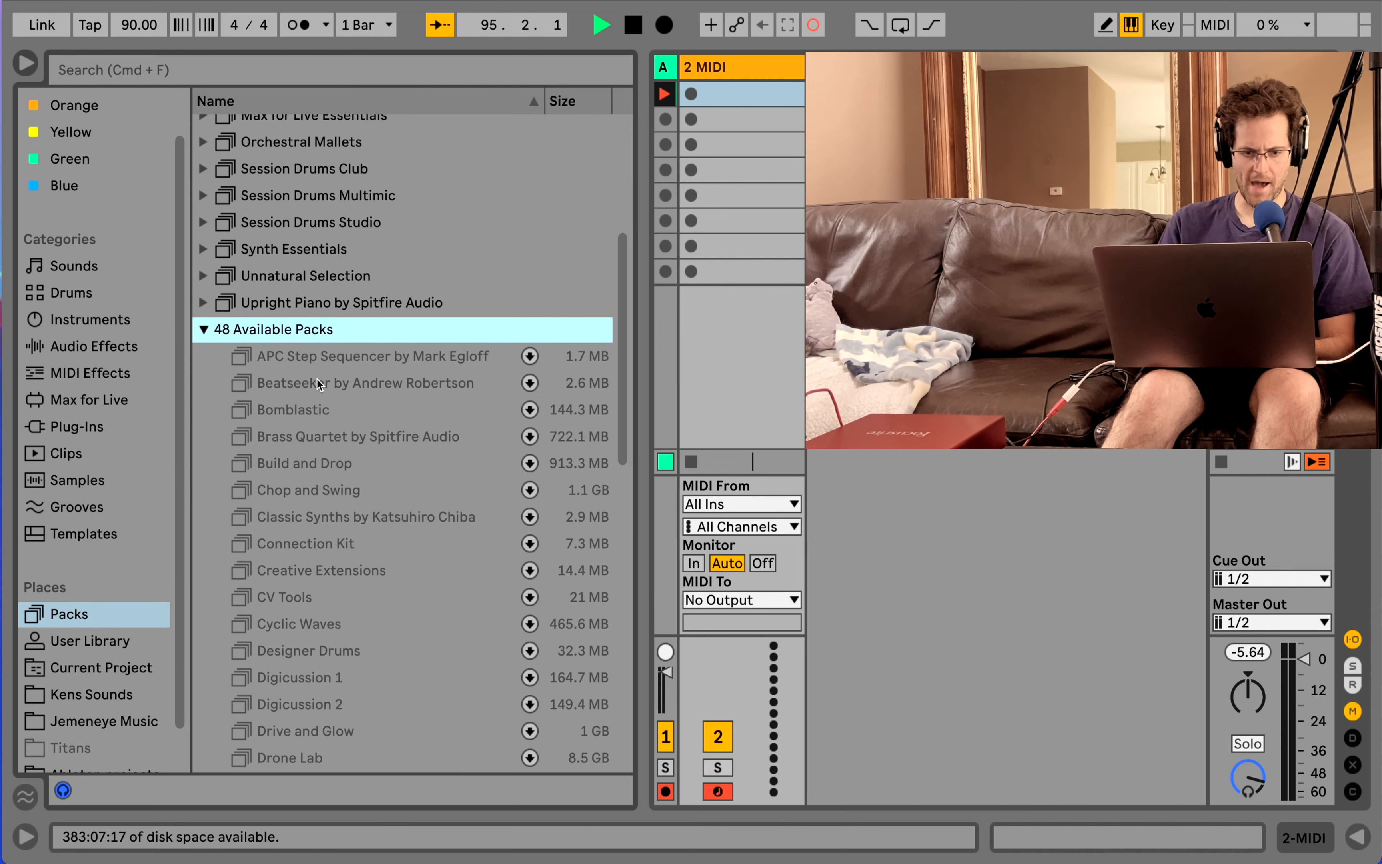
scroll(318, 380, down, 3)
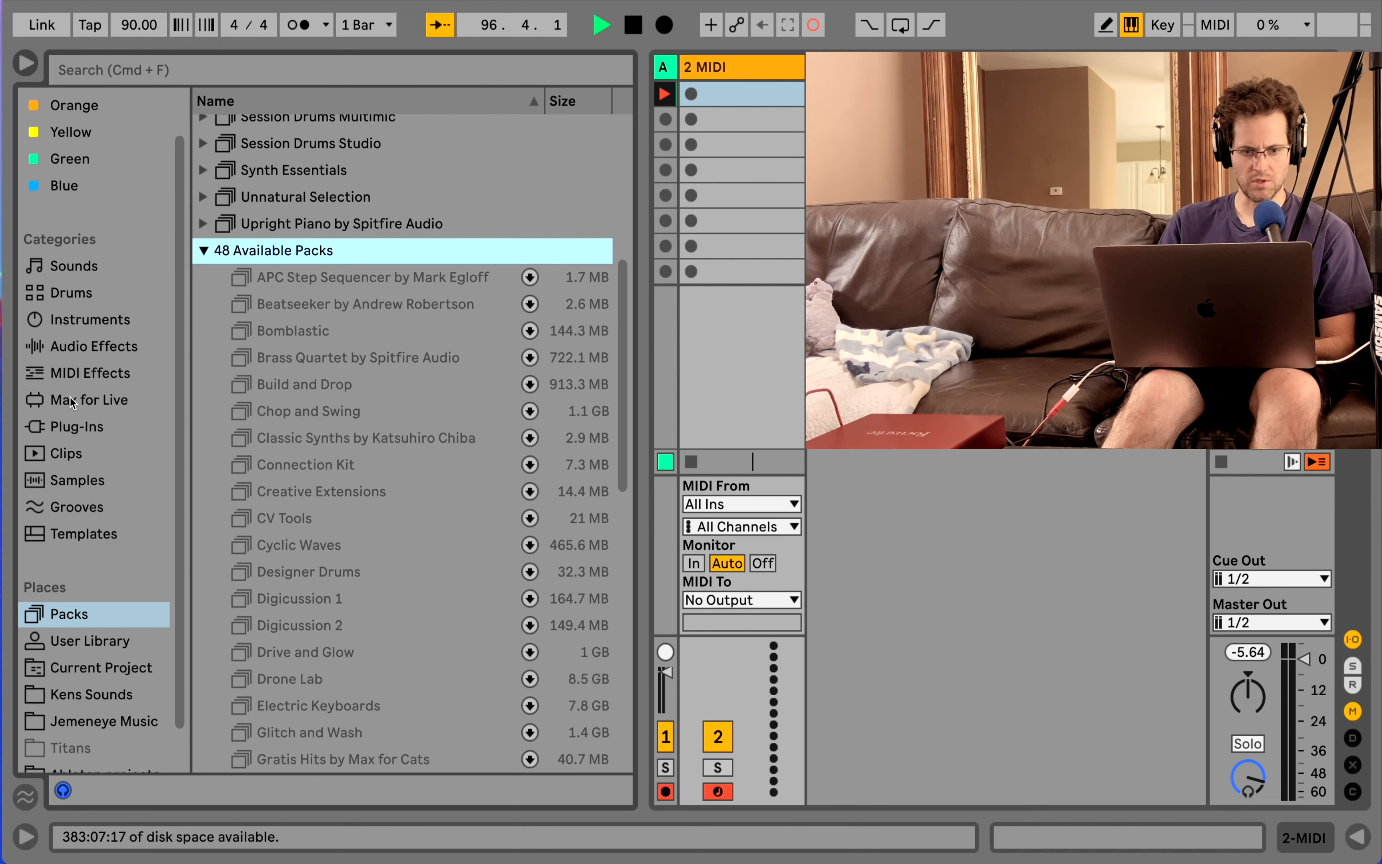
scroll(299, 411, down, 11)
scroll(300, 411, down, 1)
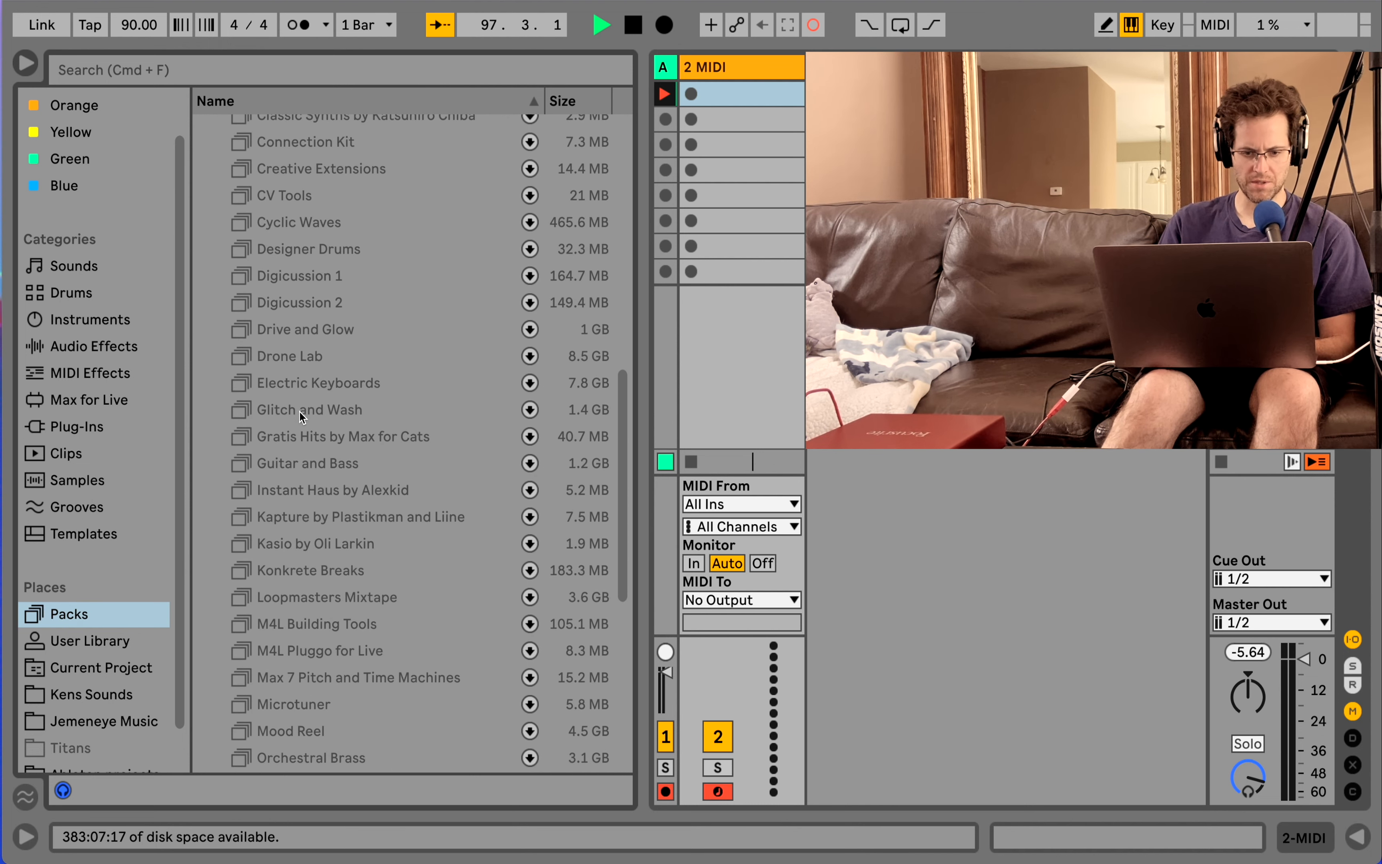
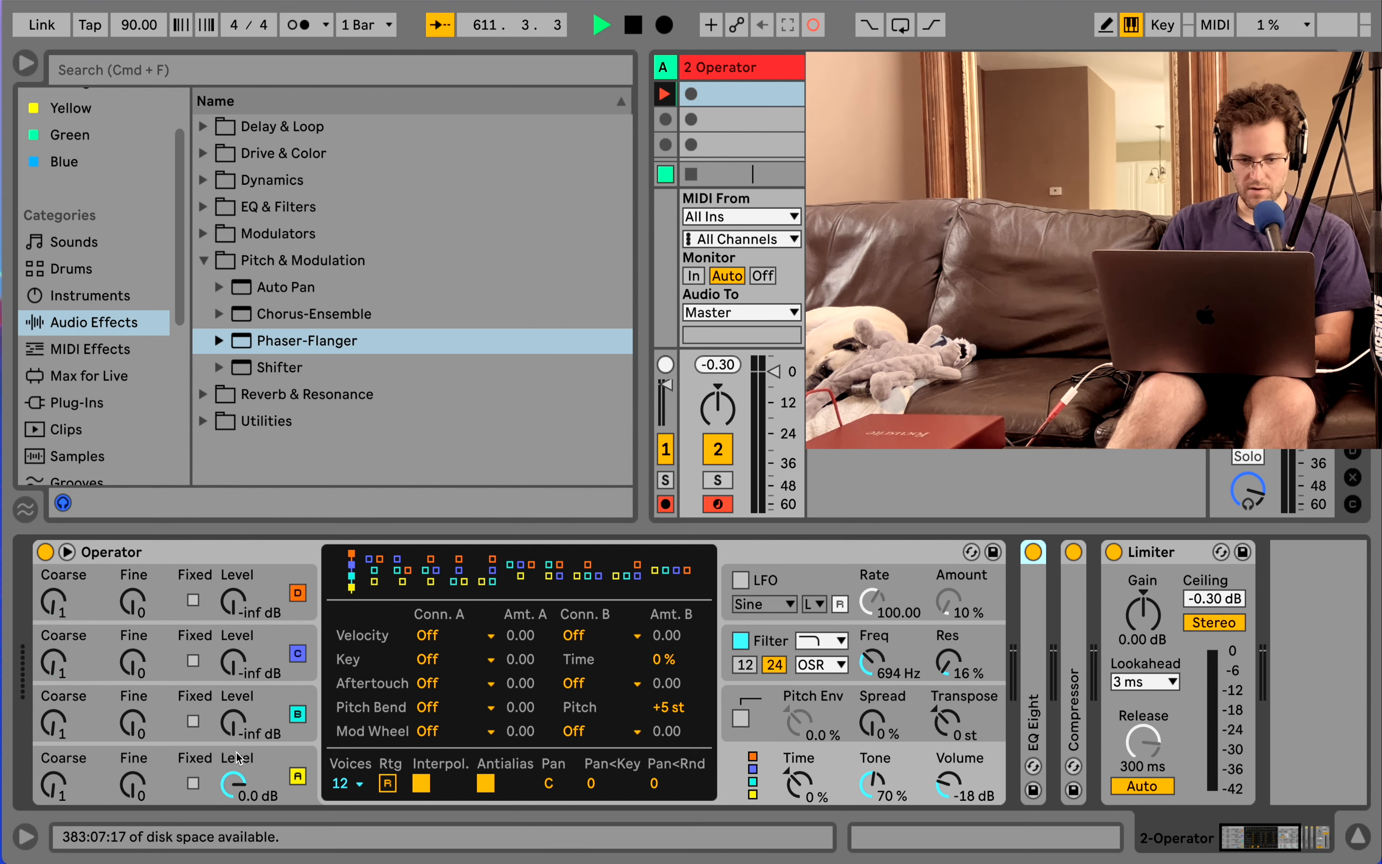
Show Operator's oscillator A settings and set the filter frequency to 551 Hz
click(255, 757)
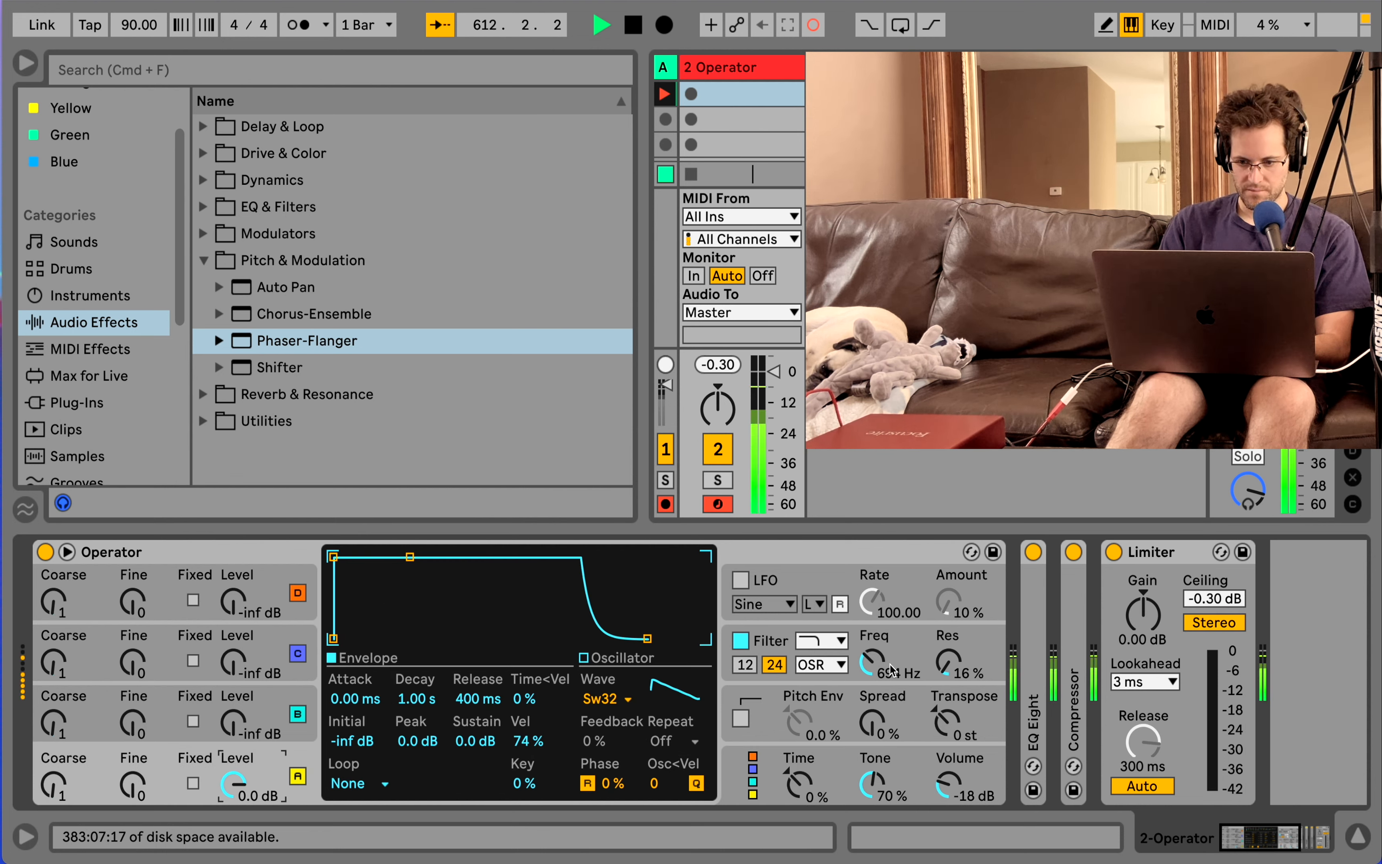
mouse_move(898, 671)
mouse_down()
mouse_move(898, 645)
mouse_move(898, 672)
mouse_up()
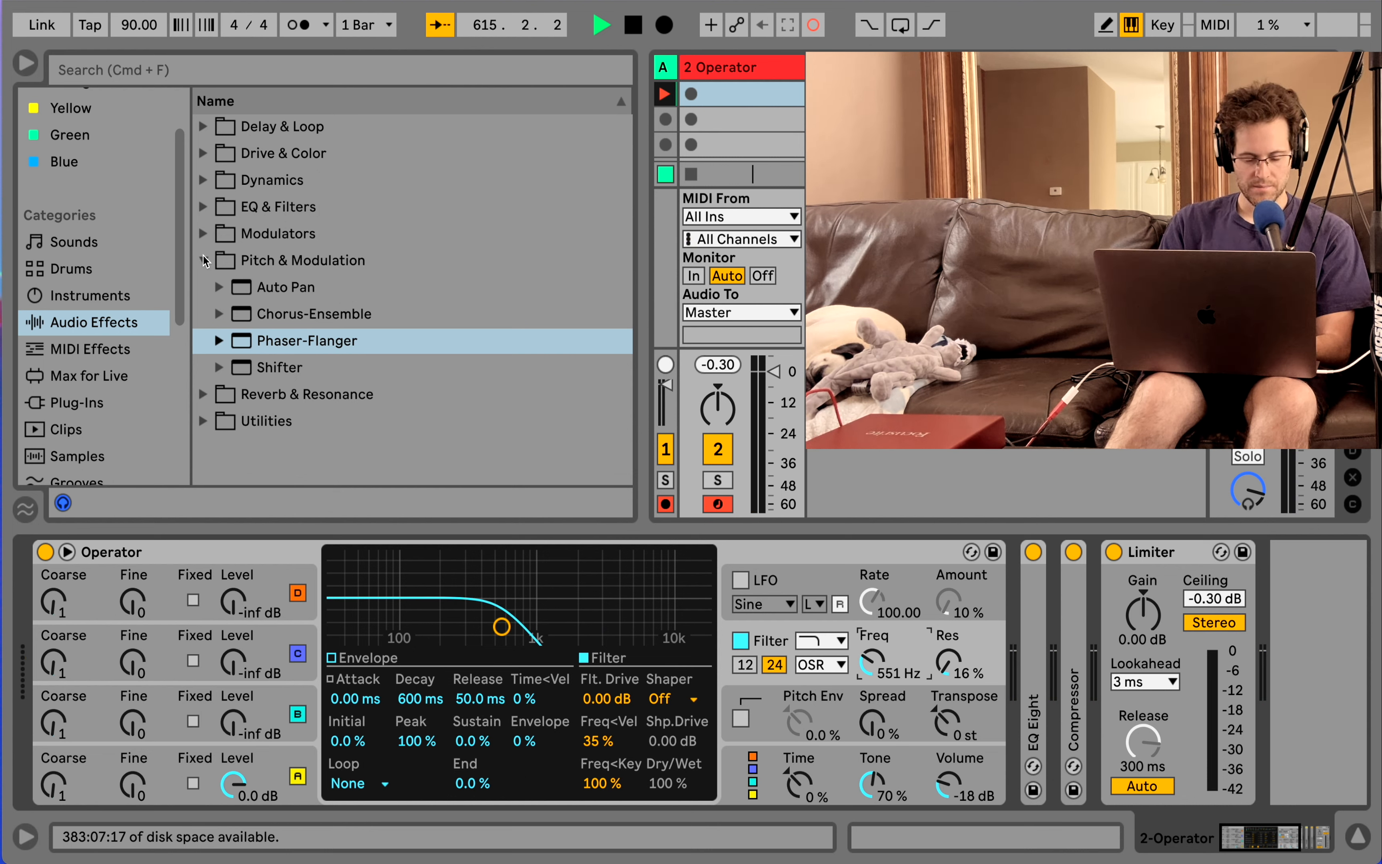
Collapse the Pitch & Modulation folder, display the Instruments category and look through its devices
click(203, 261)
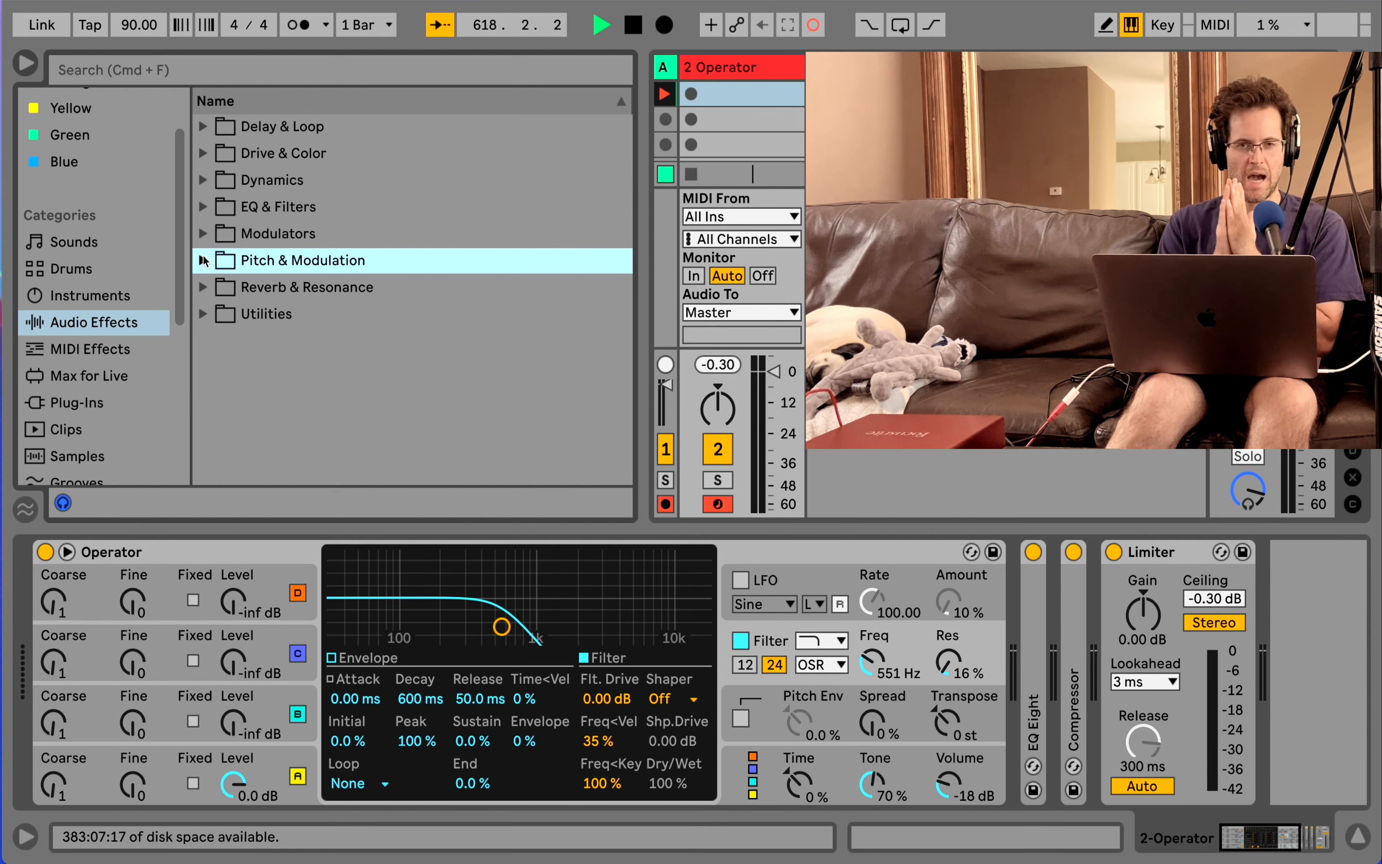
click(98, 291)
scroll(256, 248, down, 1)
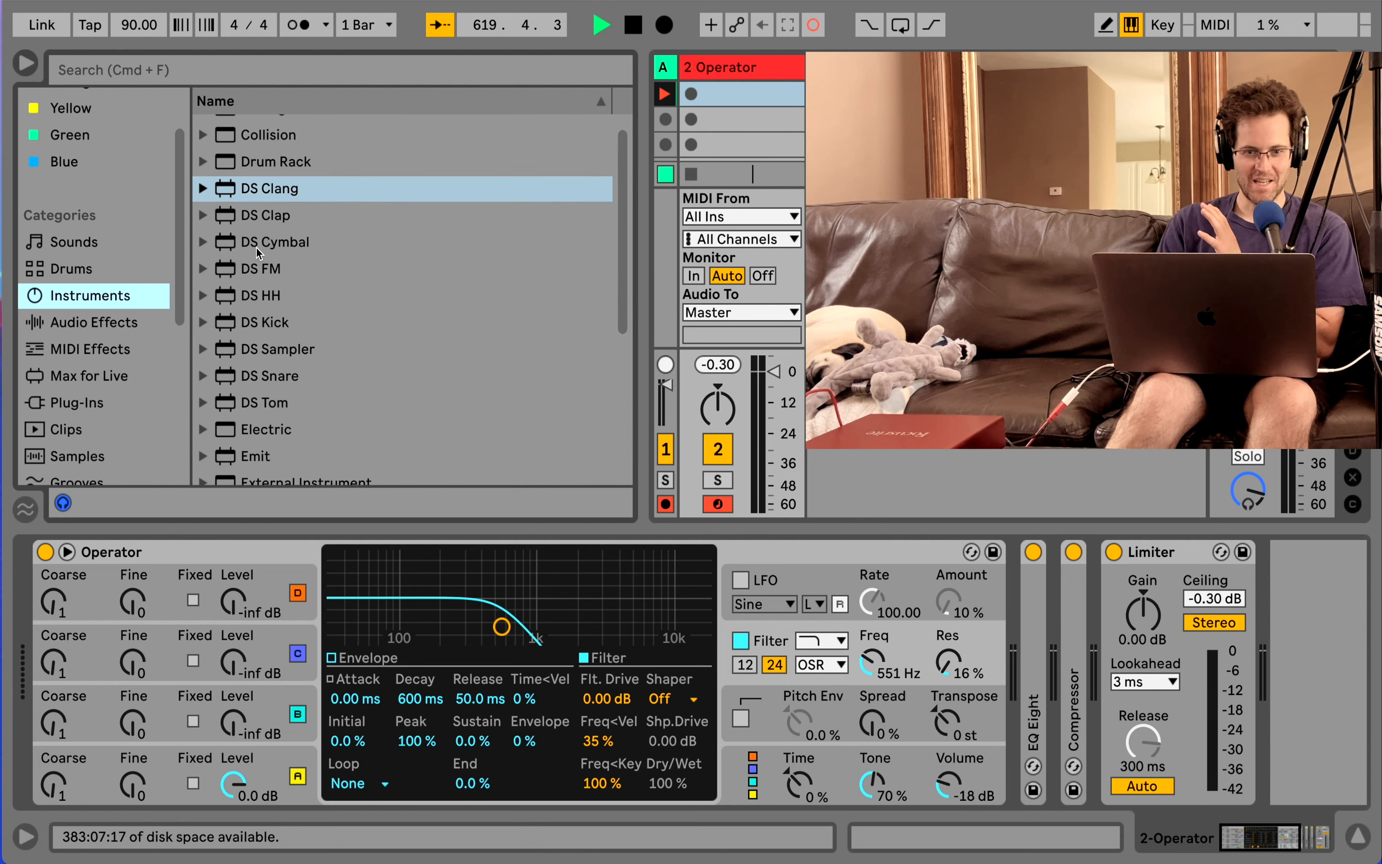
scroll(256, 248, up, 1)
scroll(256, 248, down, 9)
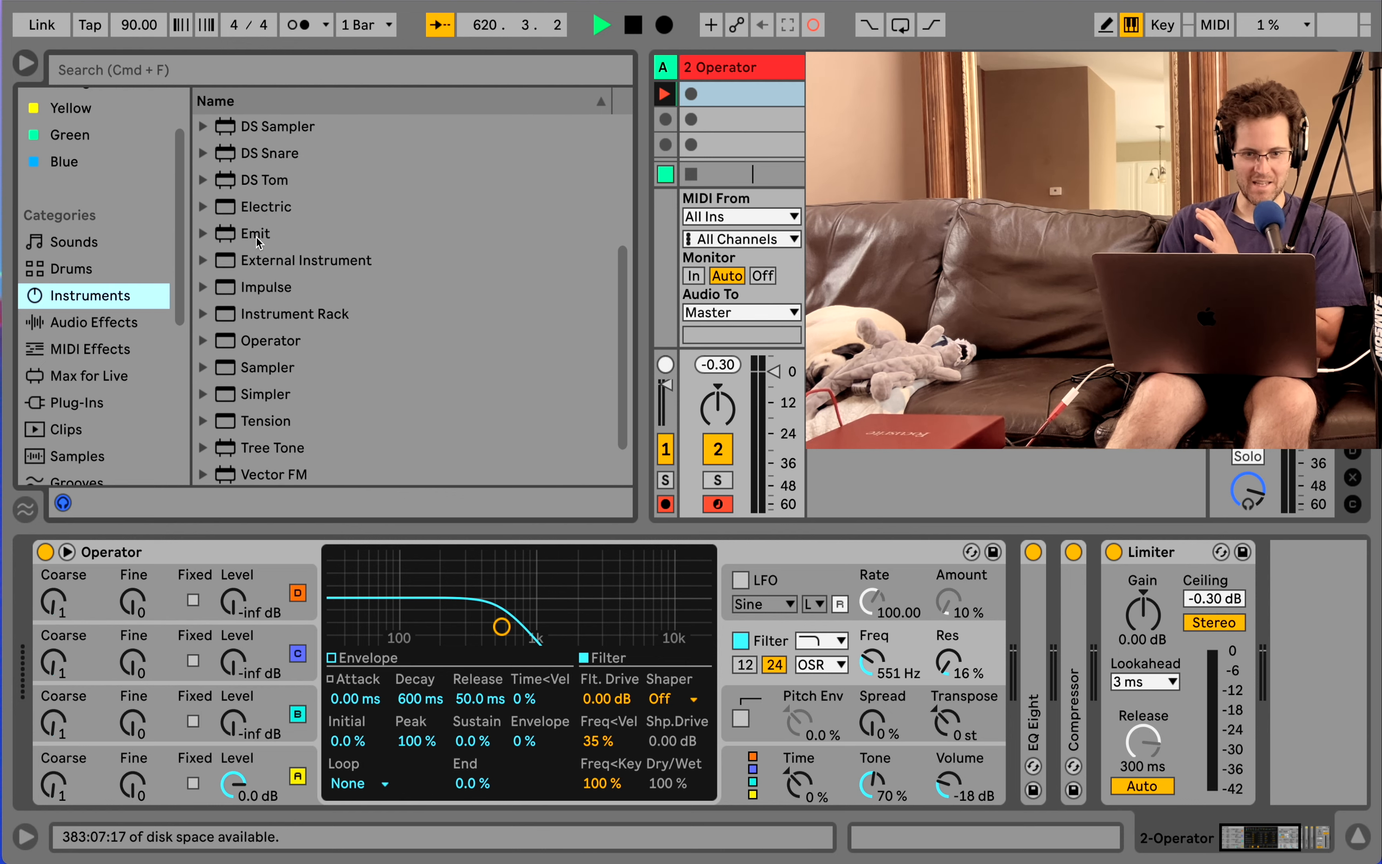
scroll(336, 360, down, 2)
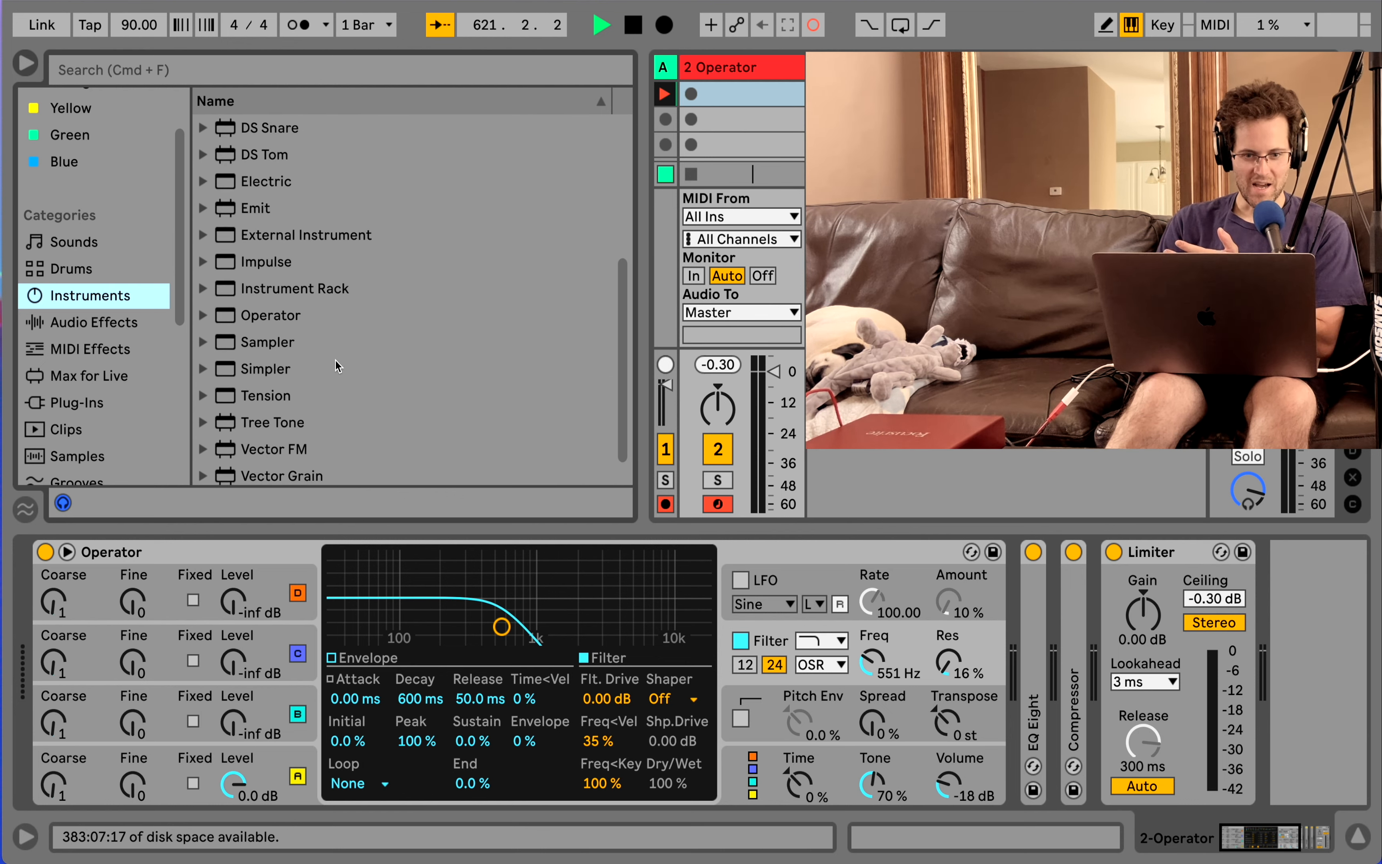
Display the MIDI Effects category and try adding Envelope MIDI to the track with Operator
click(90, 348)
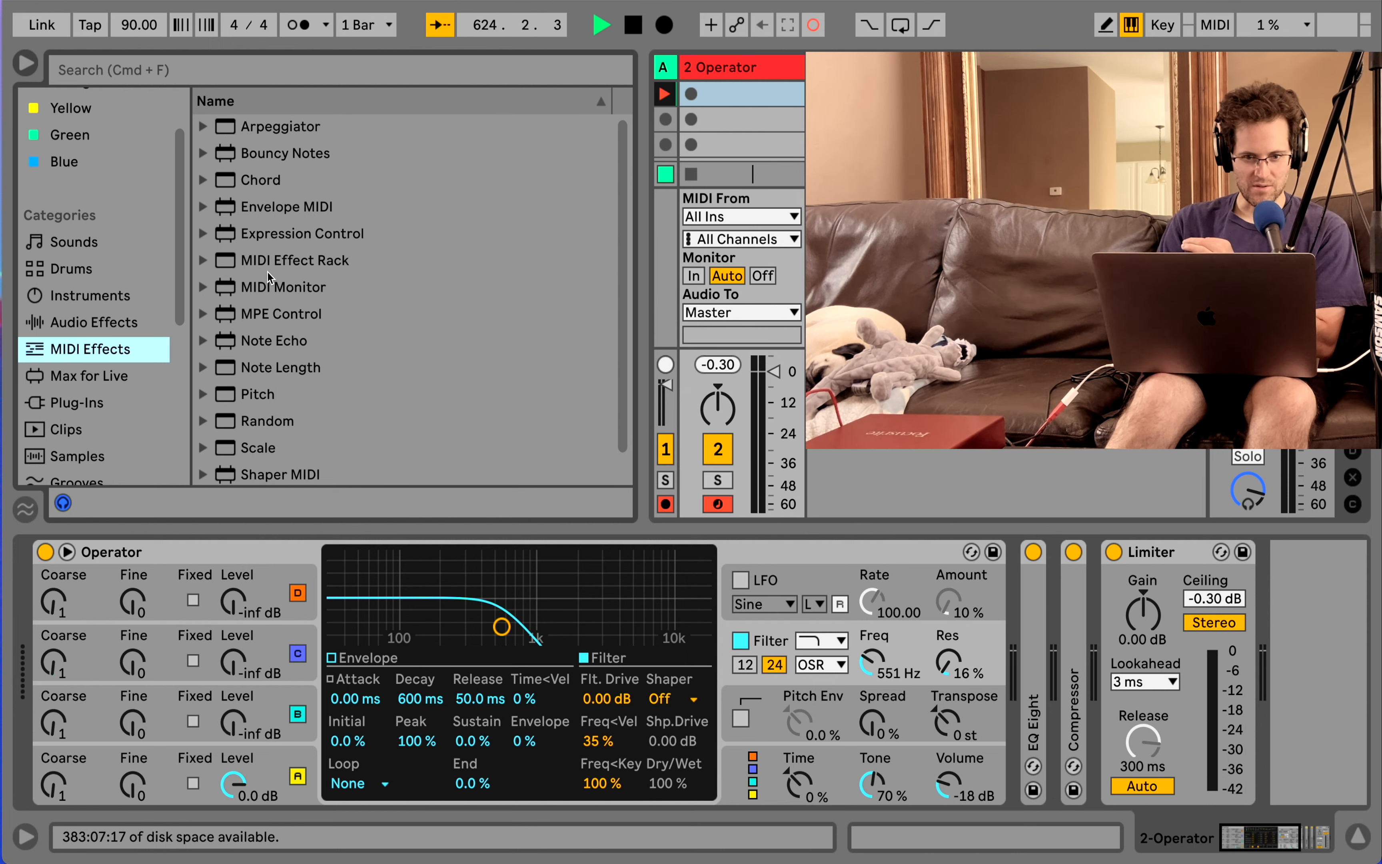
drag(274, 203, 67, 593)
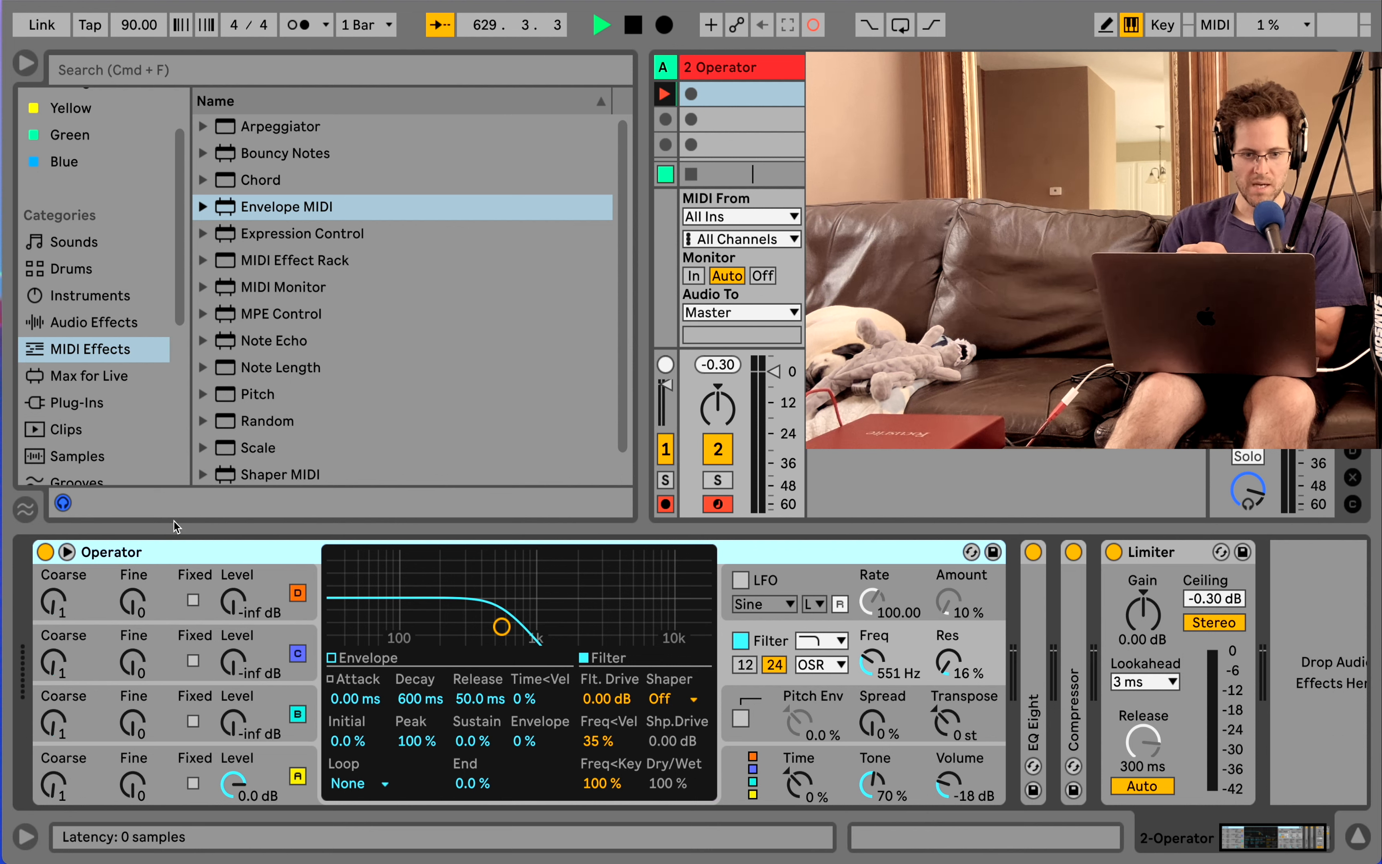
Display the Audio Effects category, turn off Group in Folder and look through the ungrouped list
click(109, 322)
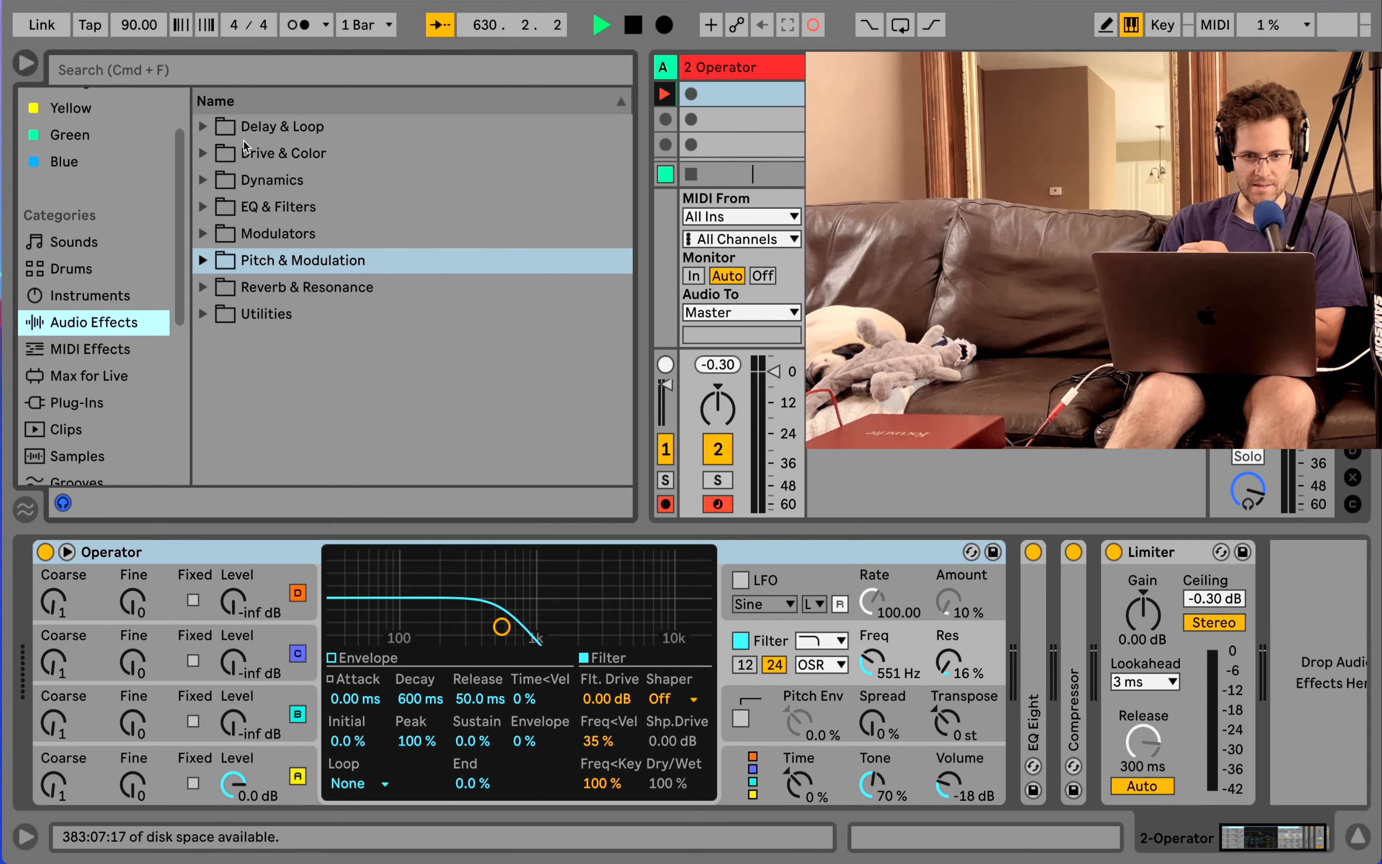
right_click(258, 159)
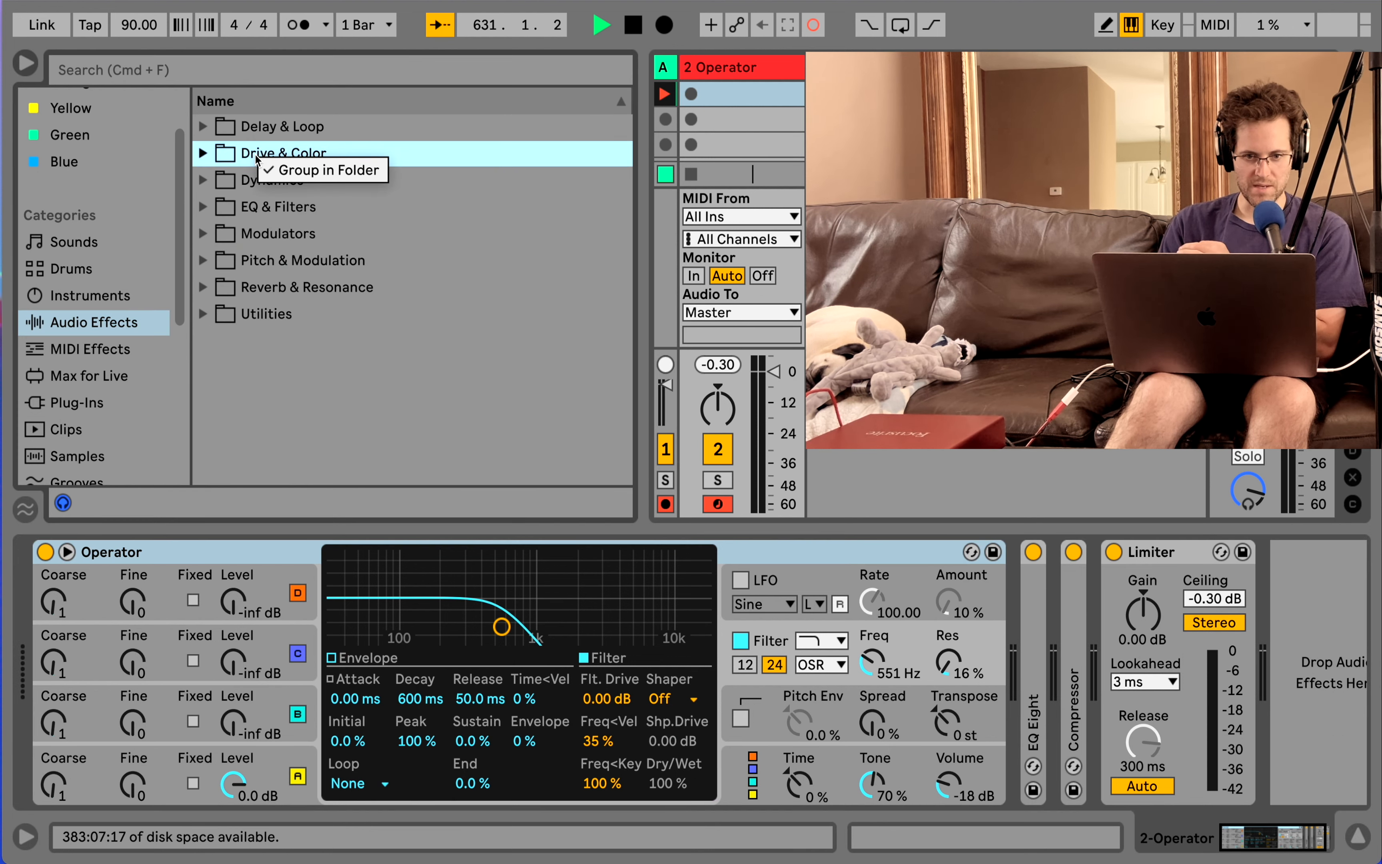
click(279, 171)
scroll(279, 172, down, 6)
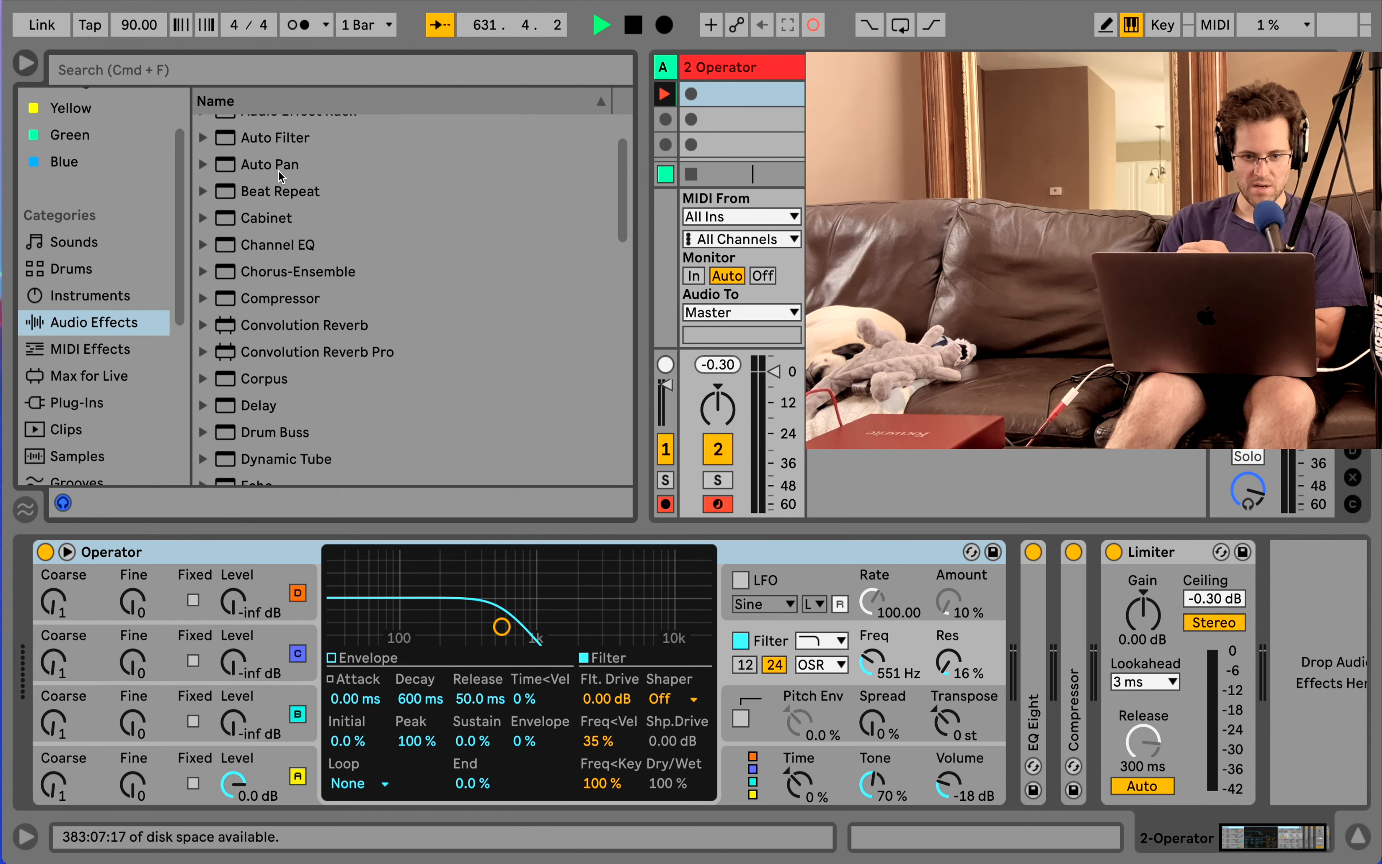
scroll(278, 172, down, 6)
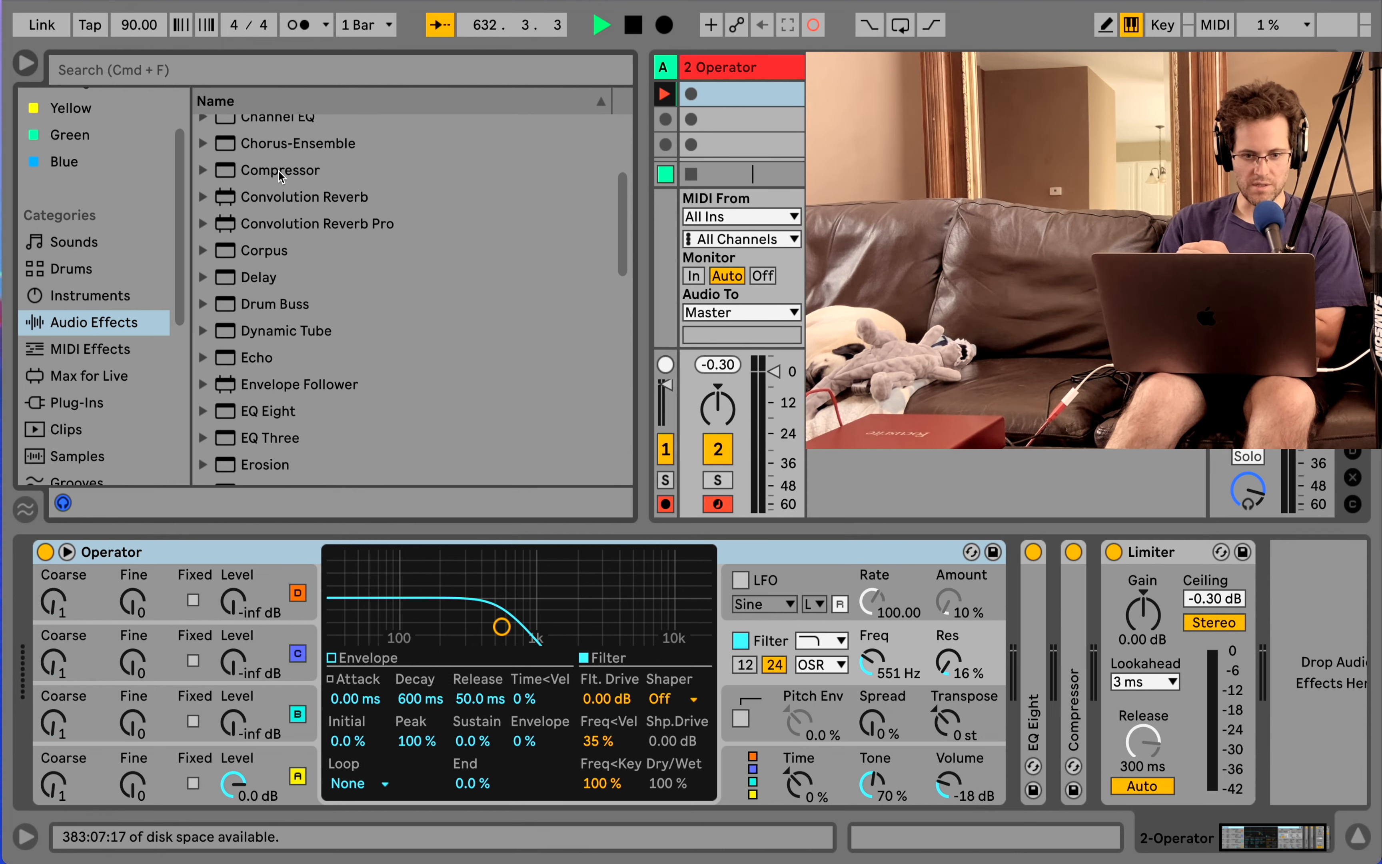
scroll(278, 172, down, 4)
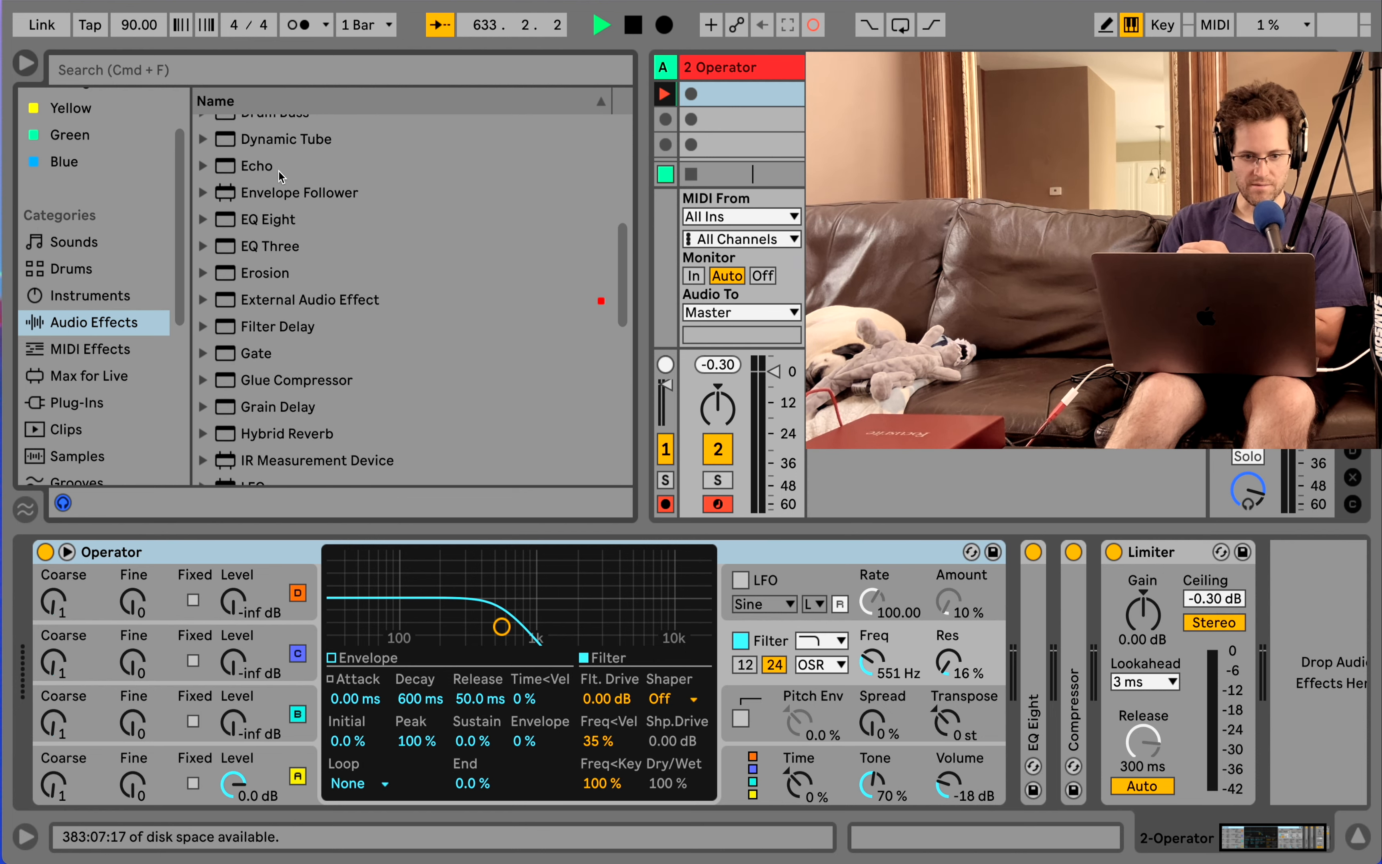
Search the Audio Effects category for "envelope" and clear the search text again
click(166, 75)
text(envelope)
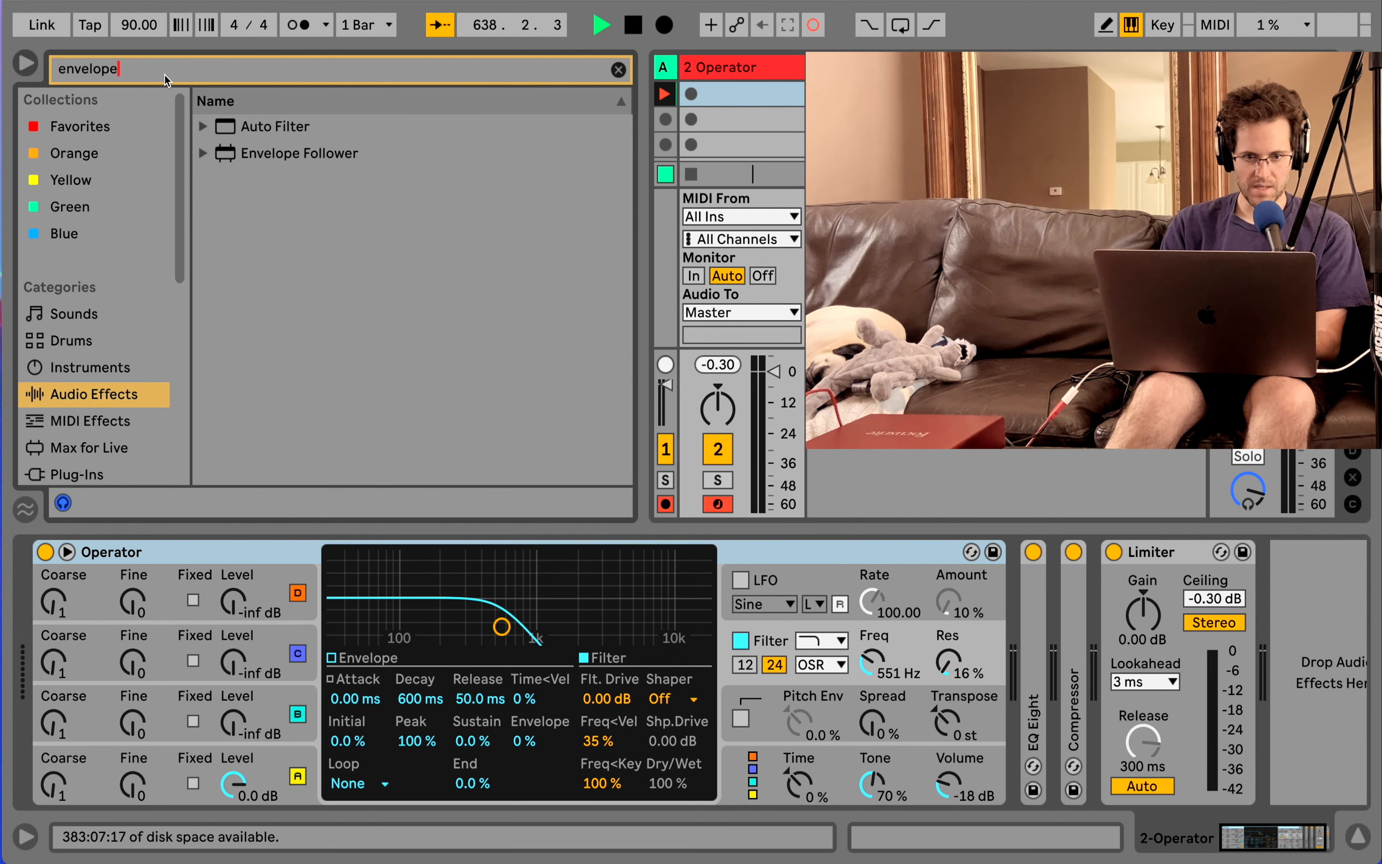
key(BackSpace)
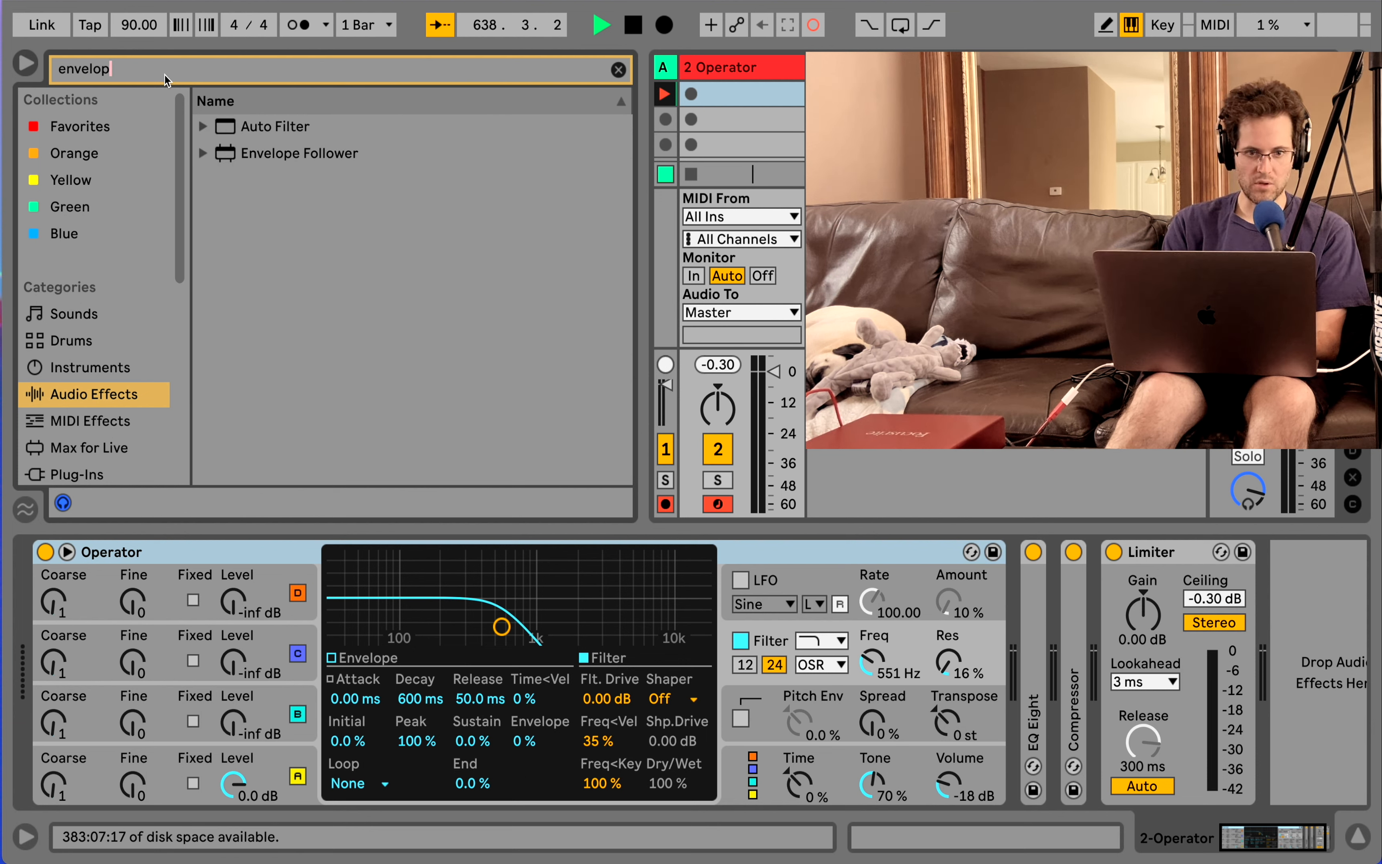
key(BackSpace)
key(BackSpace)
key(BackSpace)
key(BackSpace)
key(BackSpace)
key(BackSpace)
key(BackSpace)
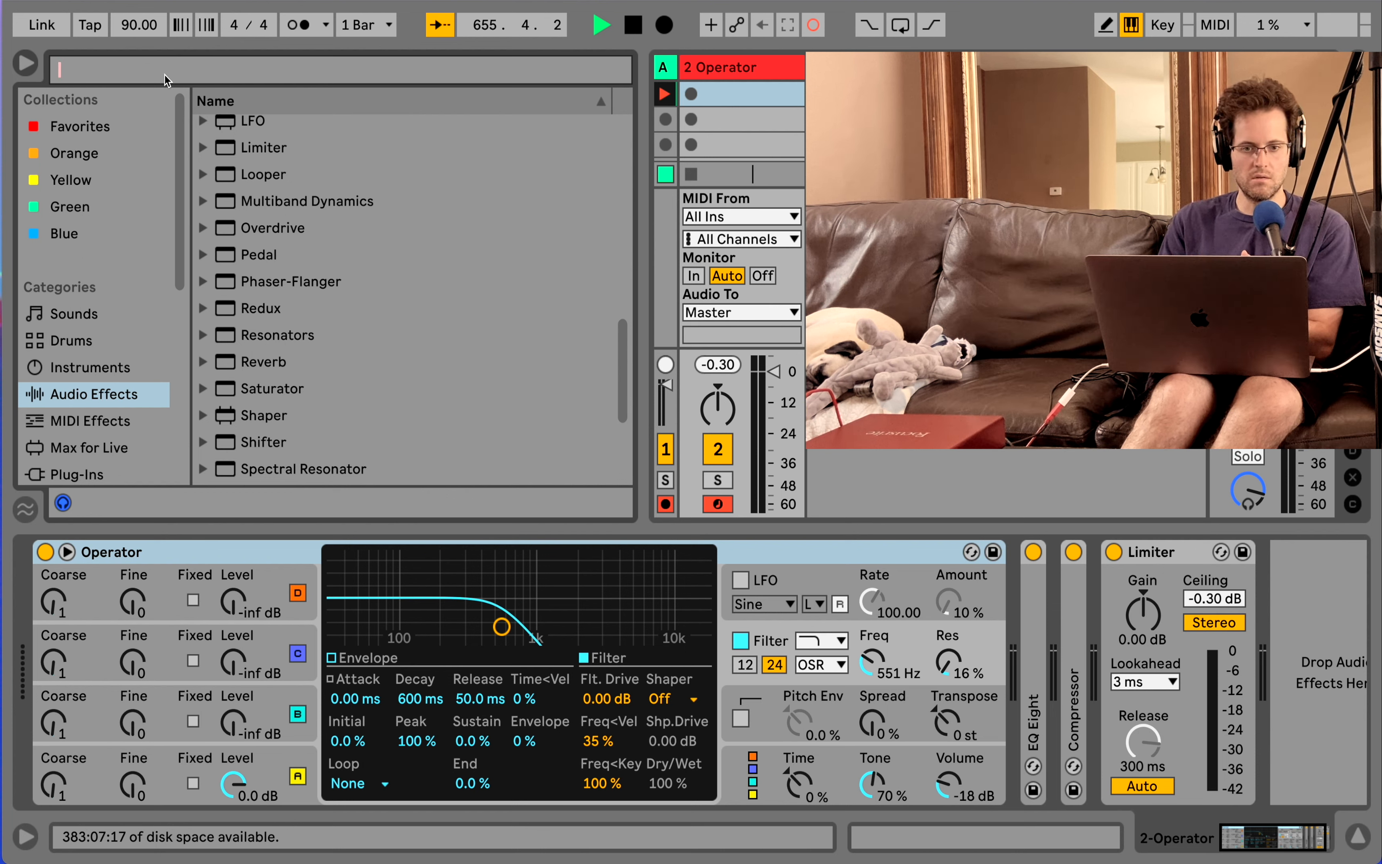
Select the LFO device in the Audio Effects list, and view Operator's own LFO section and its oscillator D settings
scroll(282, 179, up, 2)
click(262, 164)
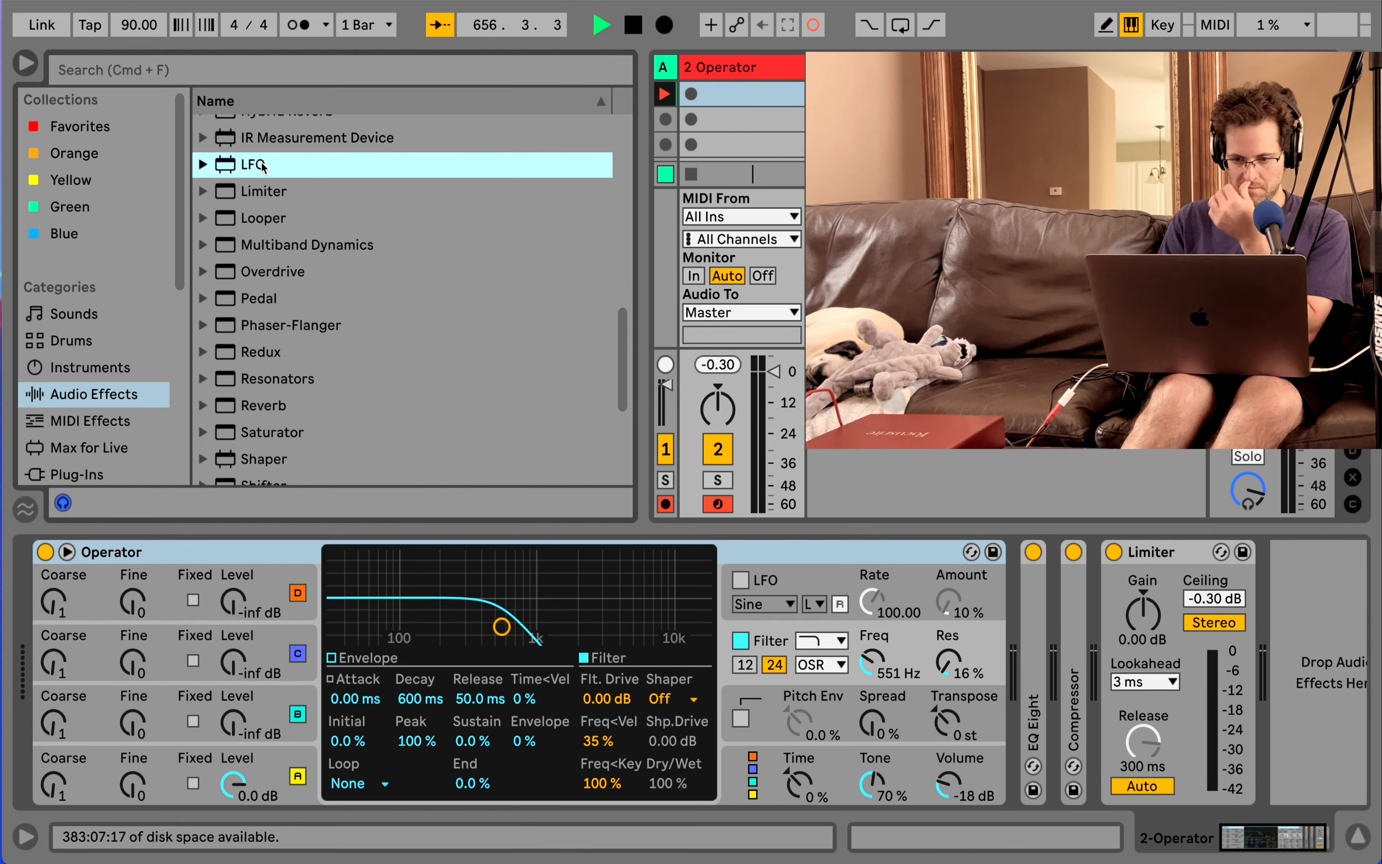
click(820, 584)
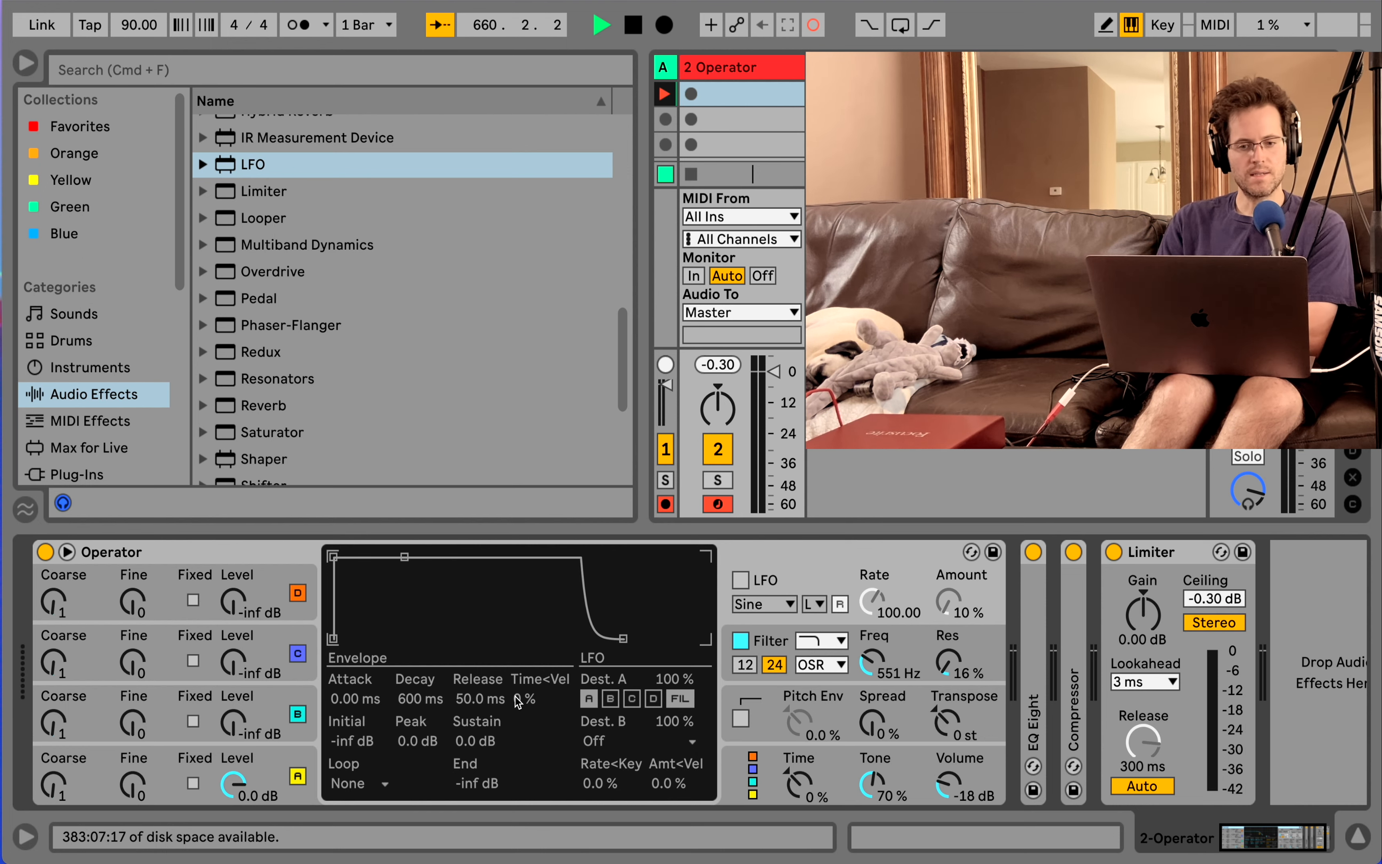
click(174, 573)
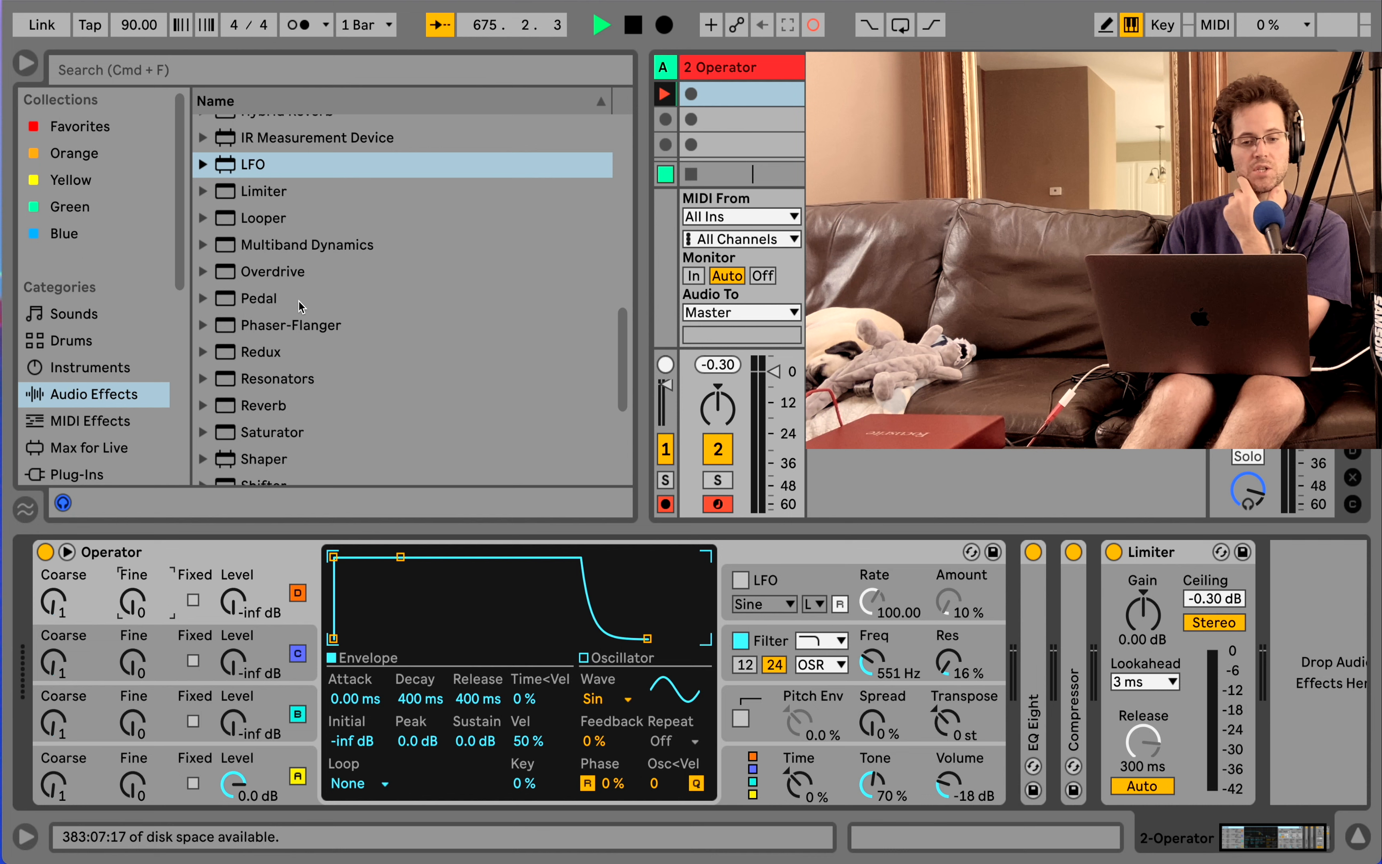
scroll(451, 216, up, 5)
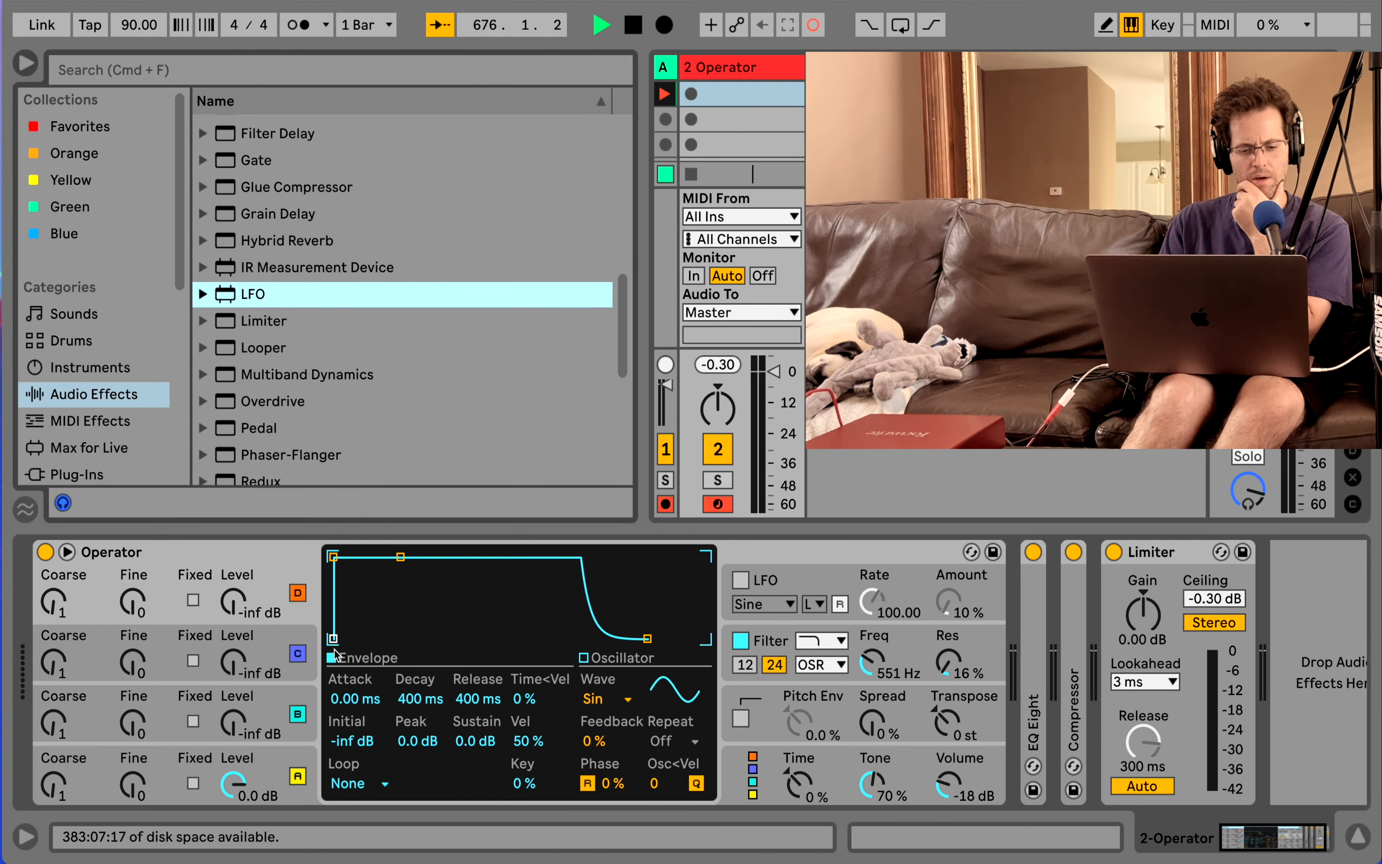
Set the envelope decay of Operator's oscillator A to 152 ms
click(270, 768)
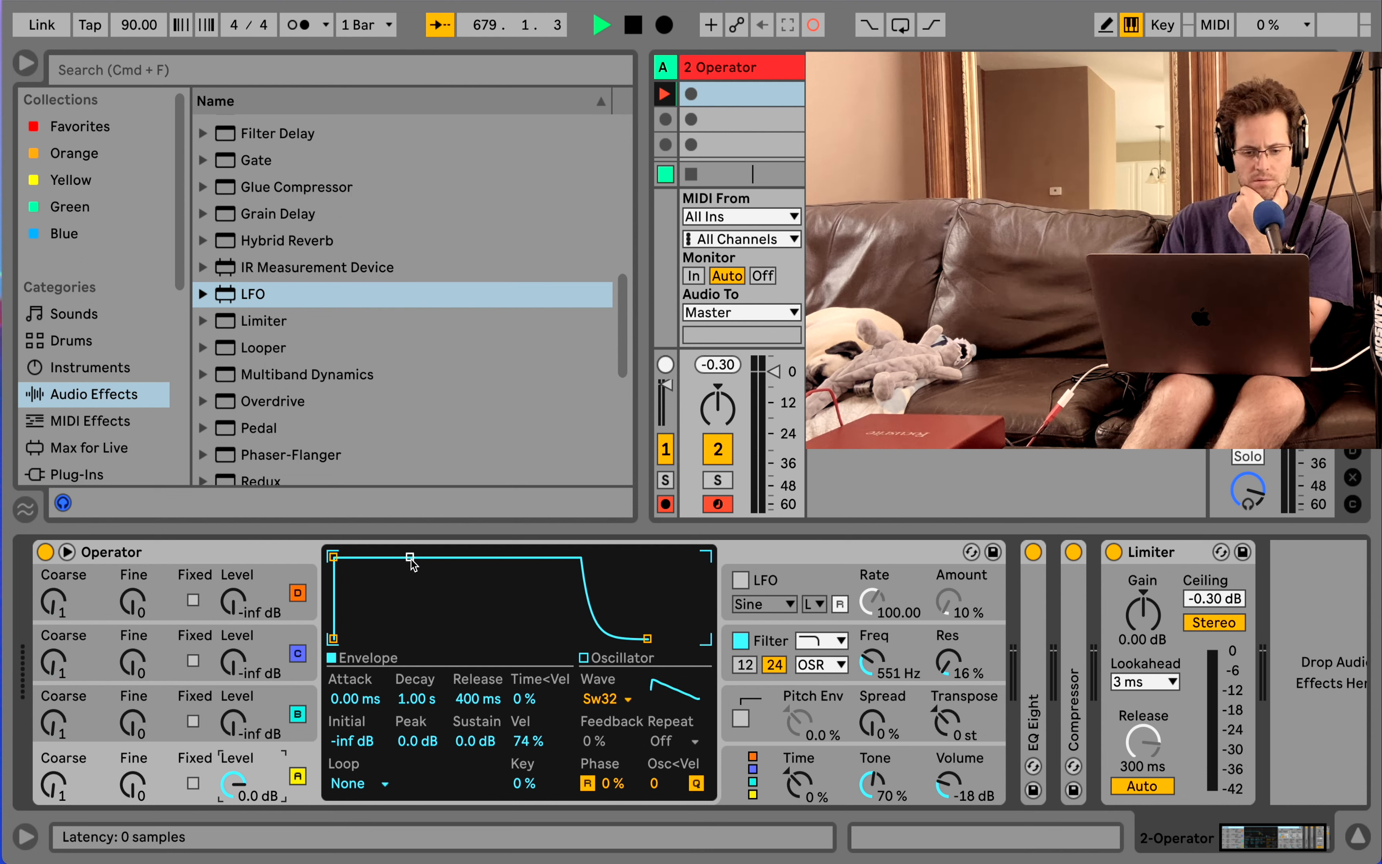
drag(409, 557, 390, 557)
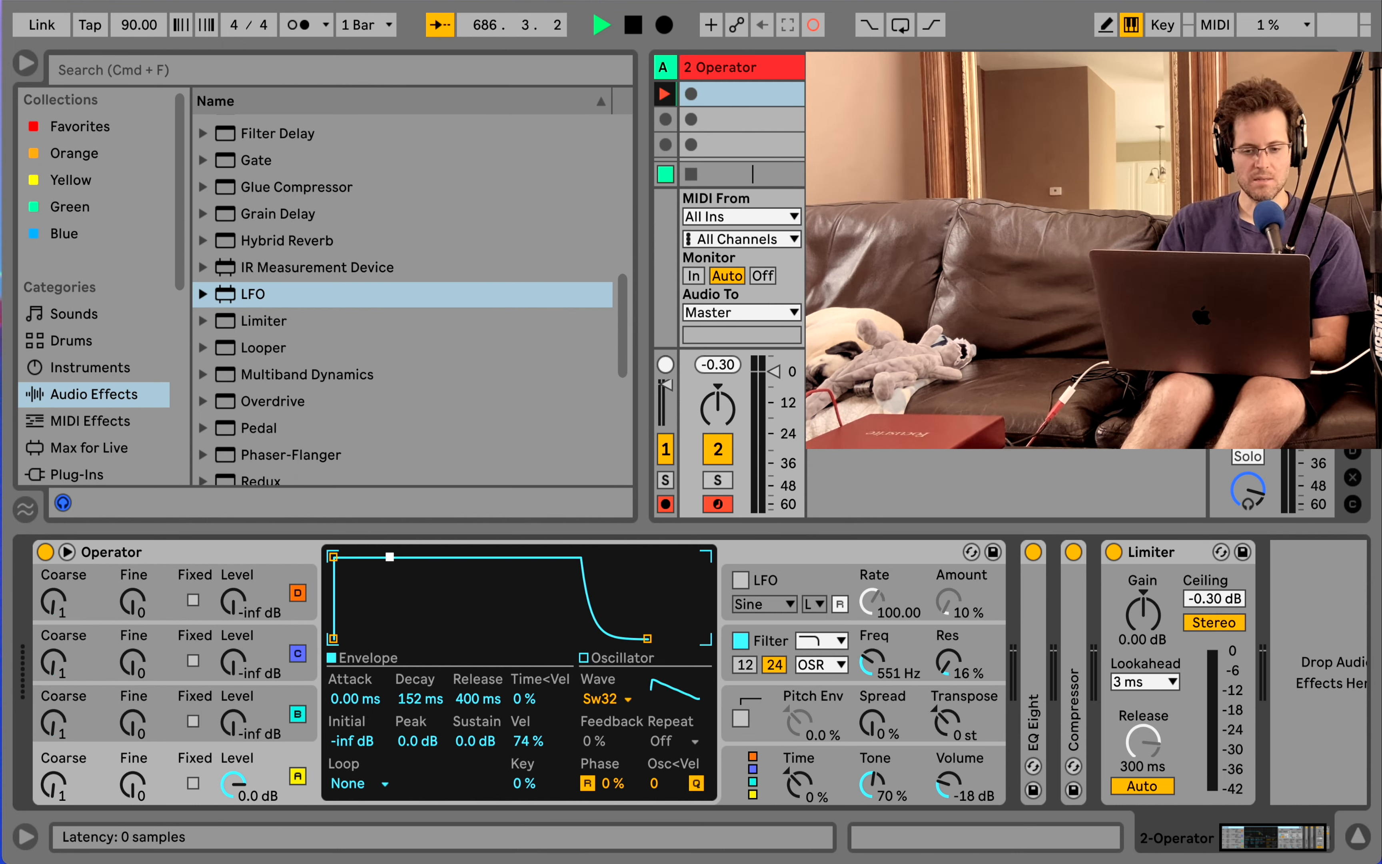
Shape oscillator A's envelope in Operator with a decay of 969 ms, a sustain of -inf dB and a release of 104 ms
drag(372, 577, 386, 577)
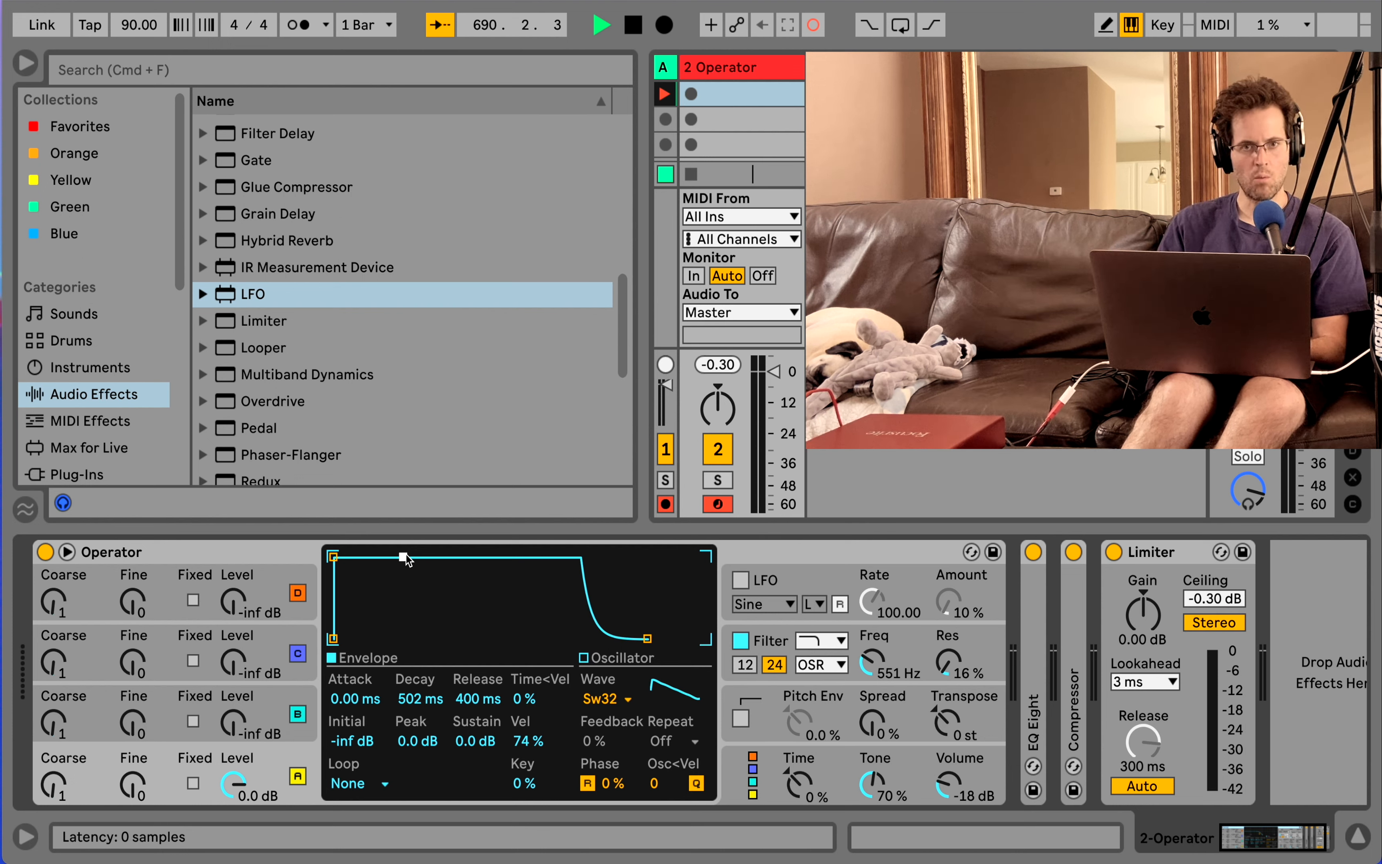
drag(406, 554, 398, 638)
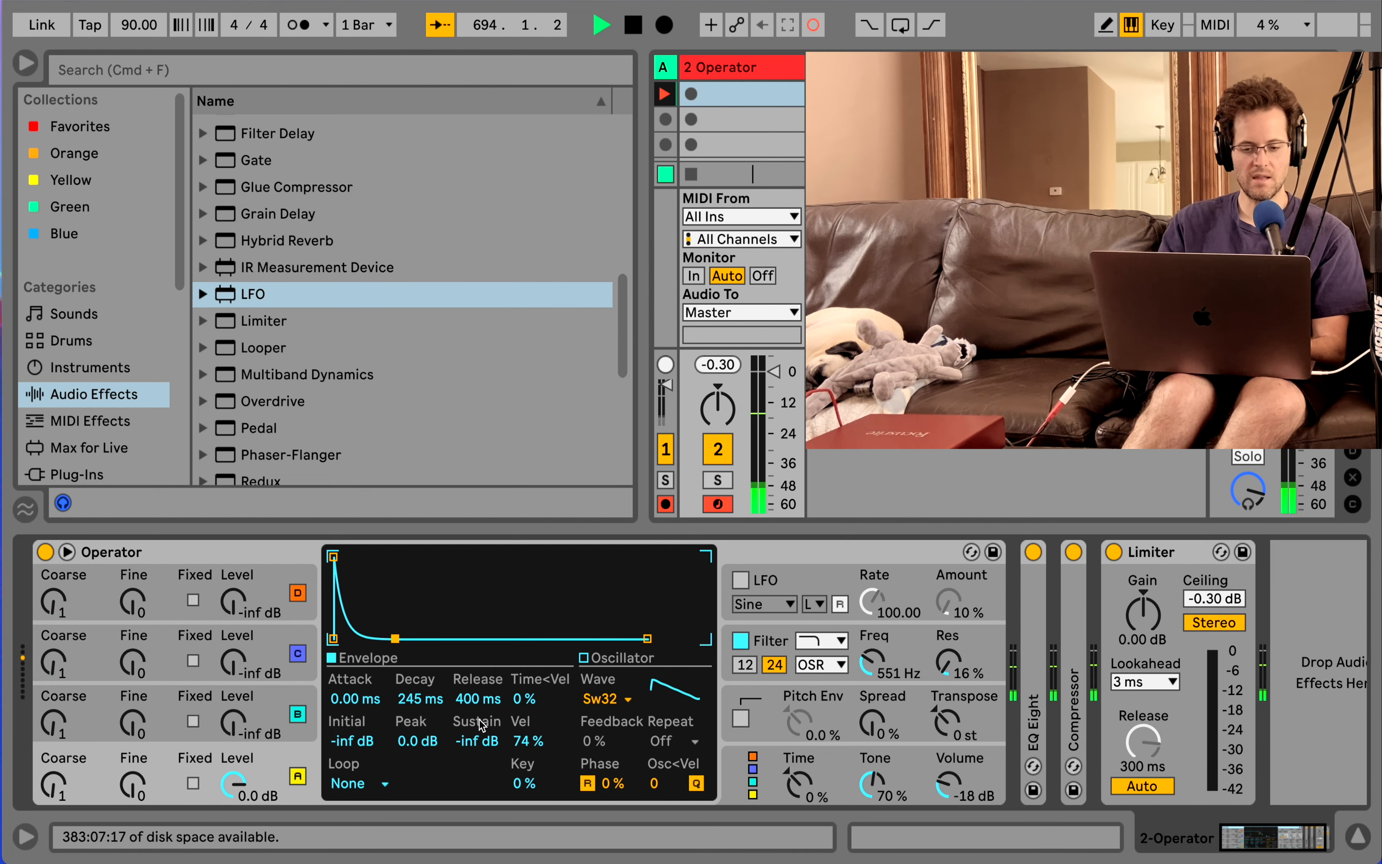
mouse_move(476, 740)
mouse_down()
mouse_move(480, 709)
mouse_move(480, 754)
mouse_up()
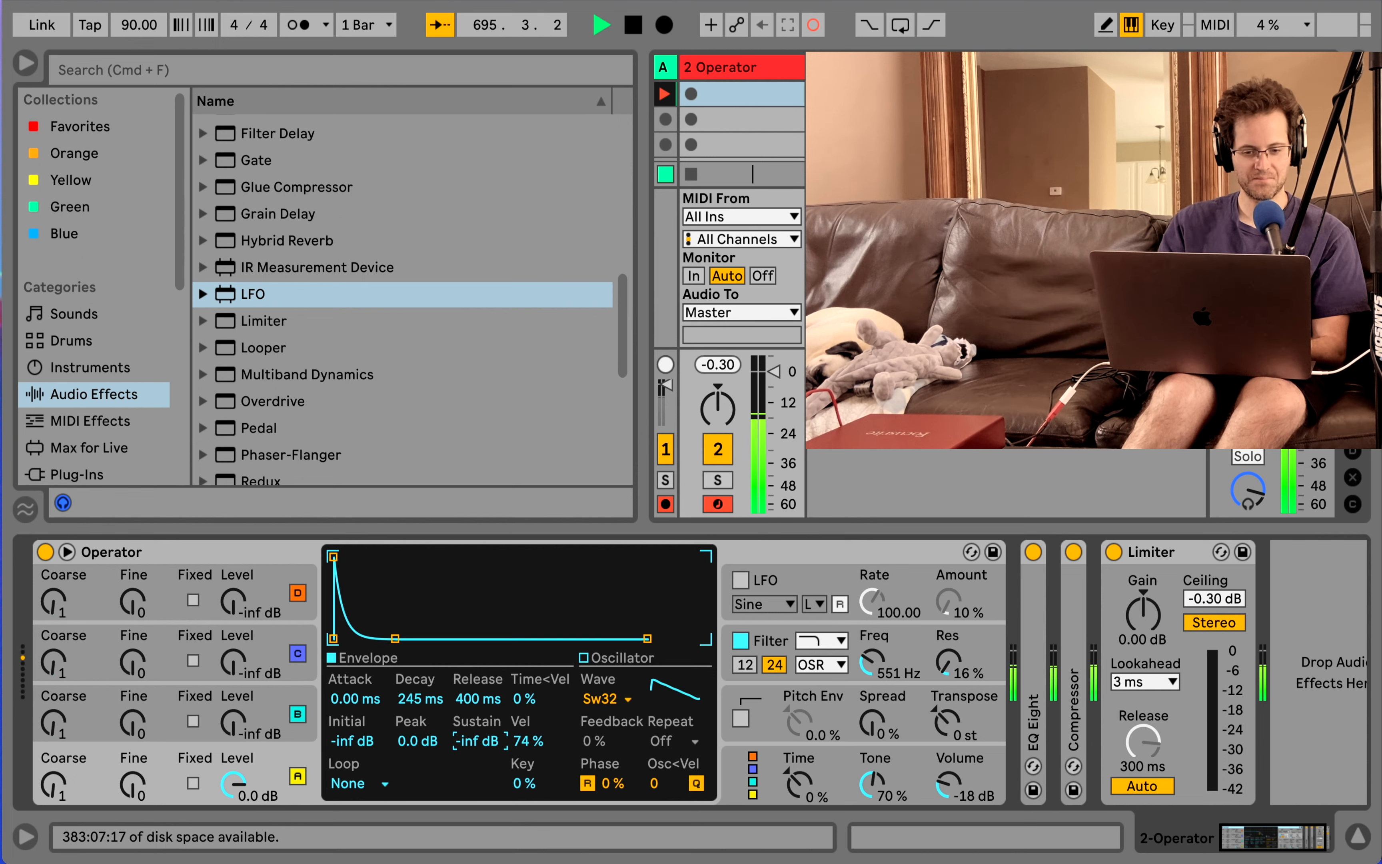
drag(477, 698, 415, 701)
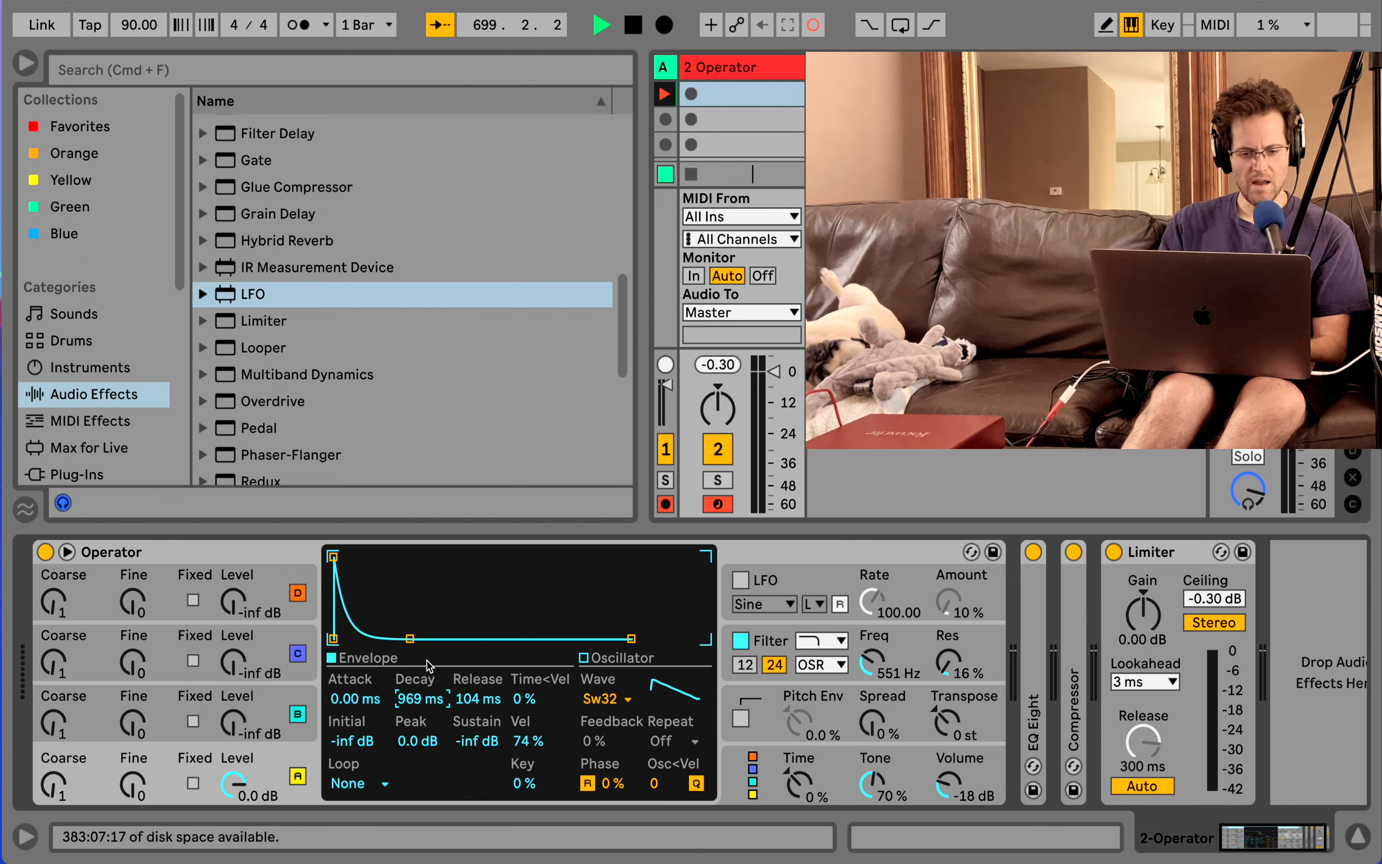
Set Operator's filter envelope decay to 638 ms, its envelope amount to 32 % and the filter frequency to 365 Hz
click(782, 630)
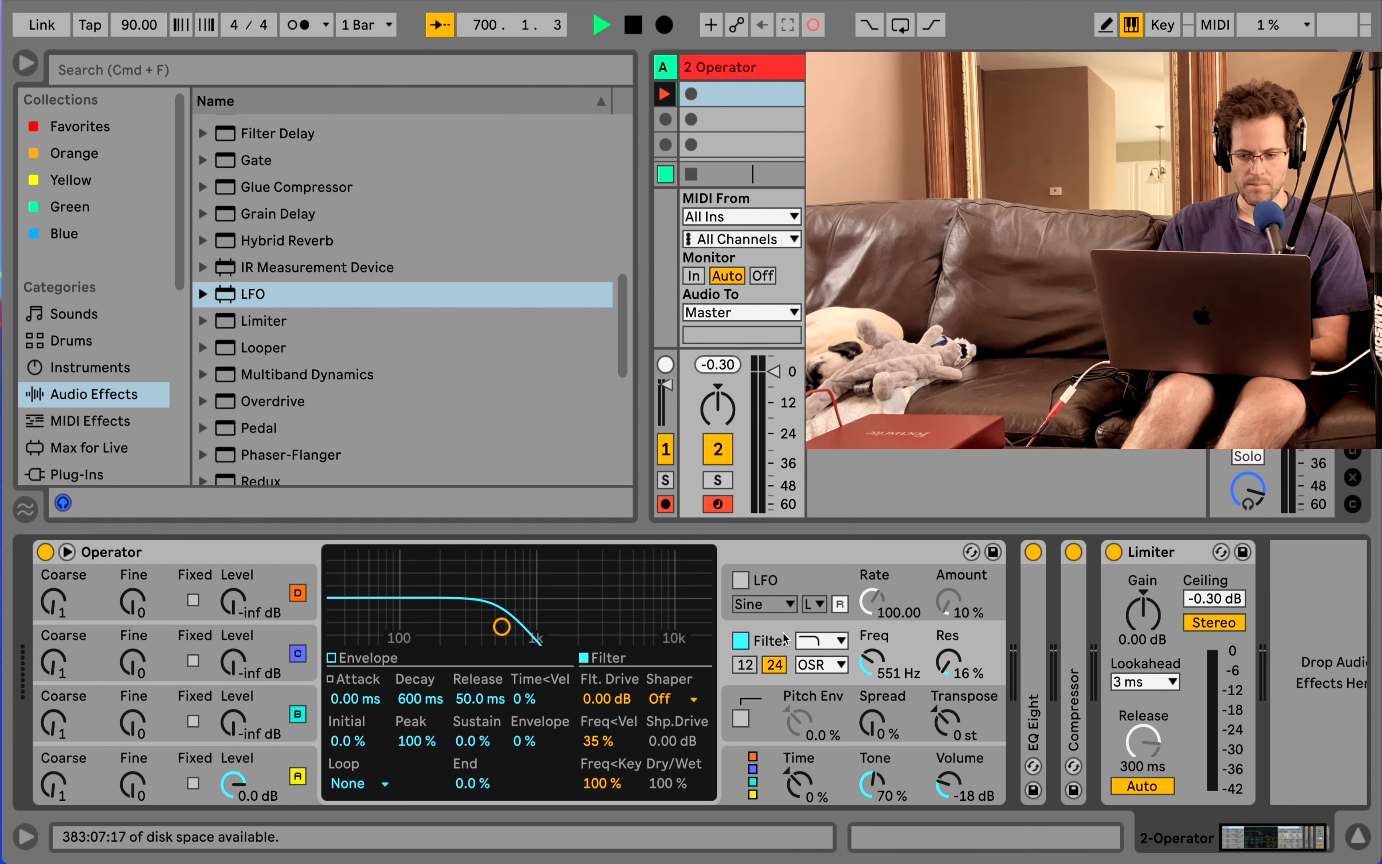
click(388, 661)
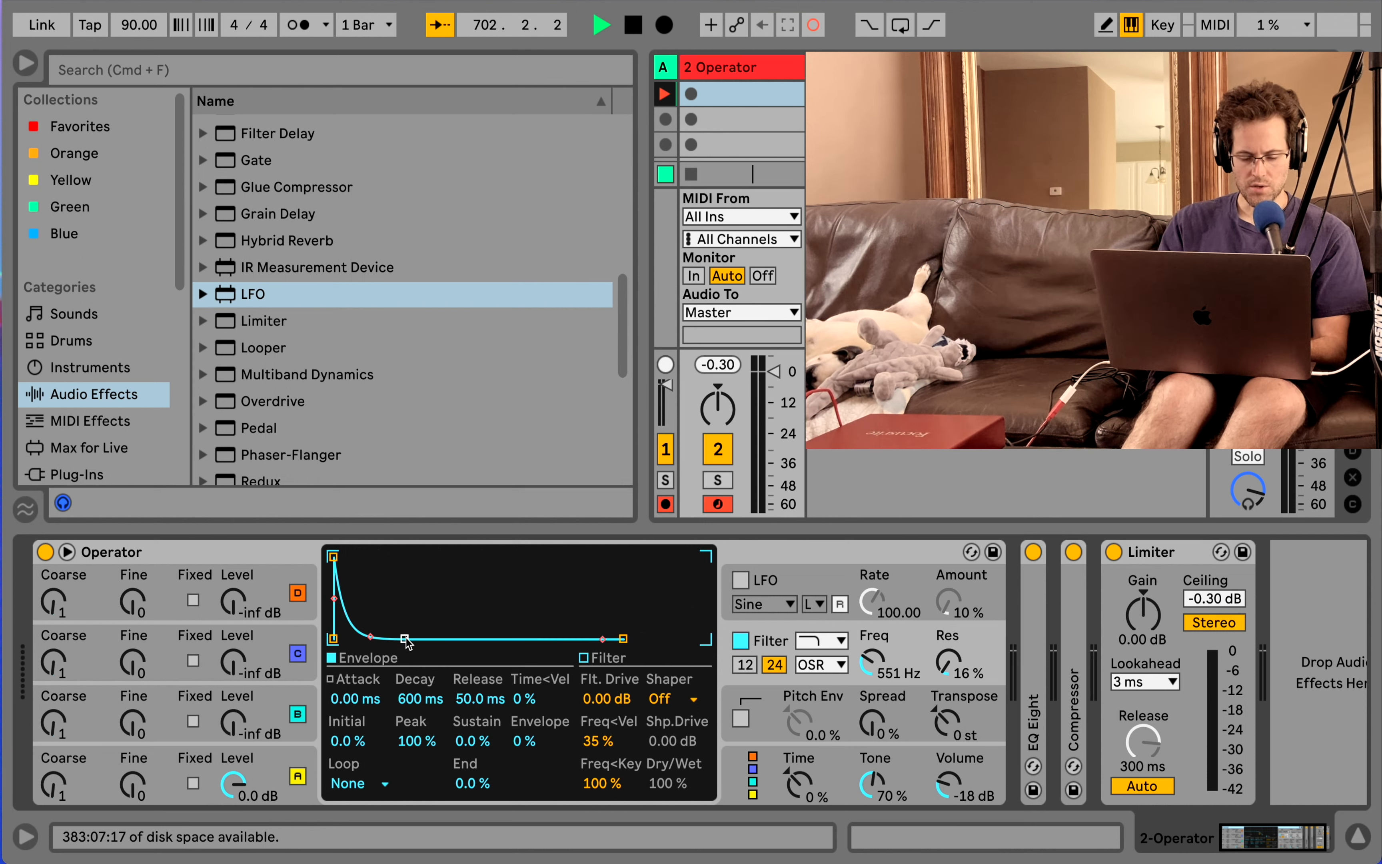
drag(405, 638, 405, 638)
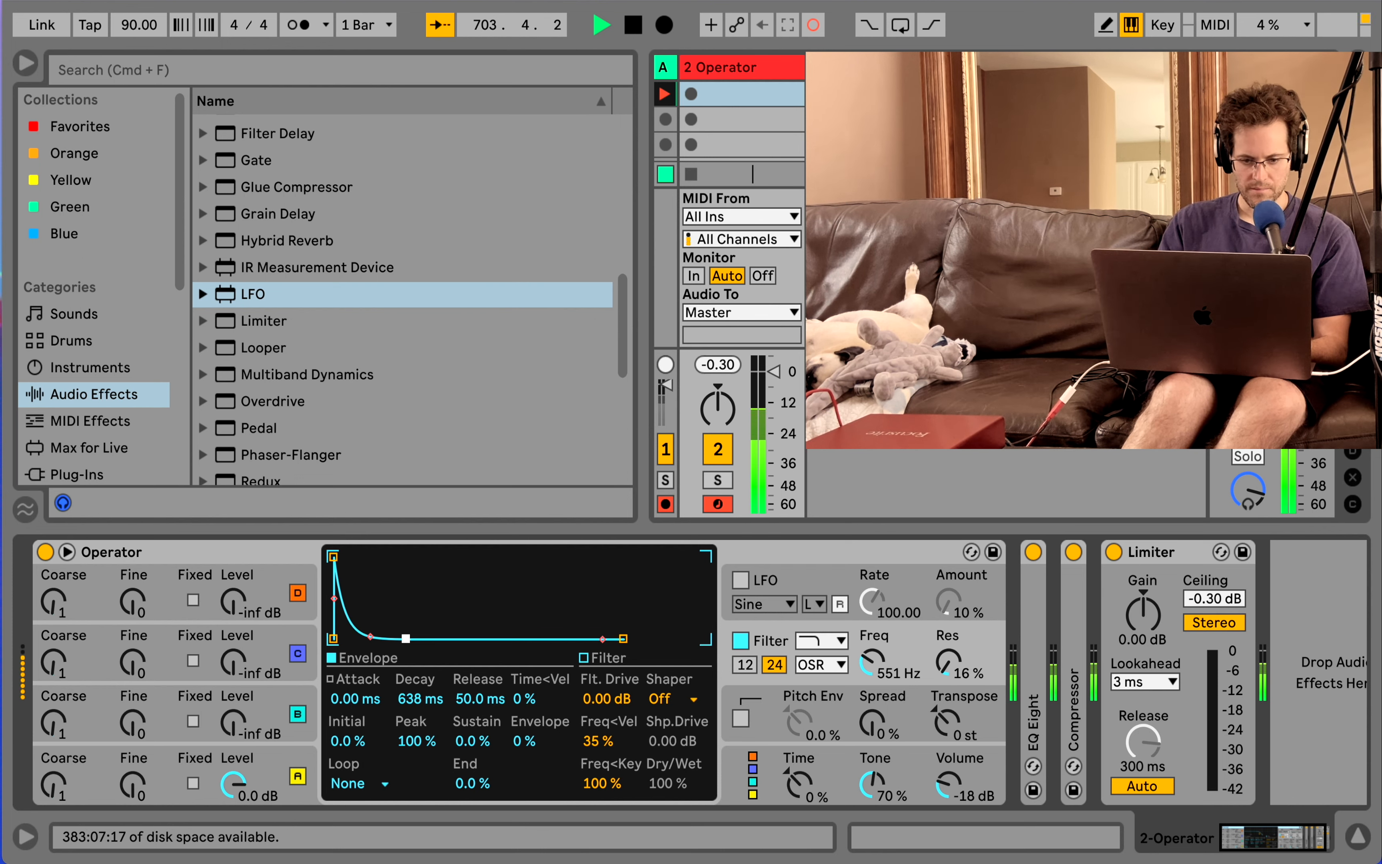
drag(521, 743, 521, 721)
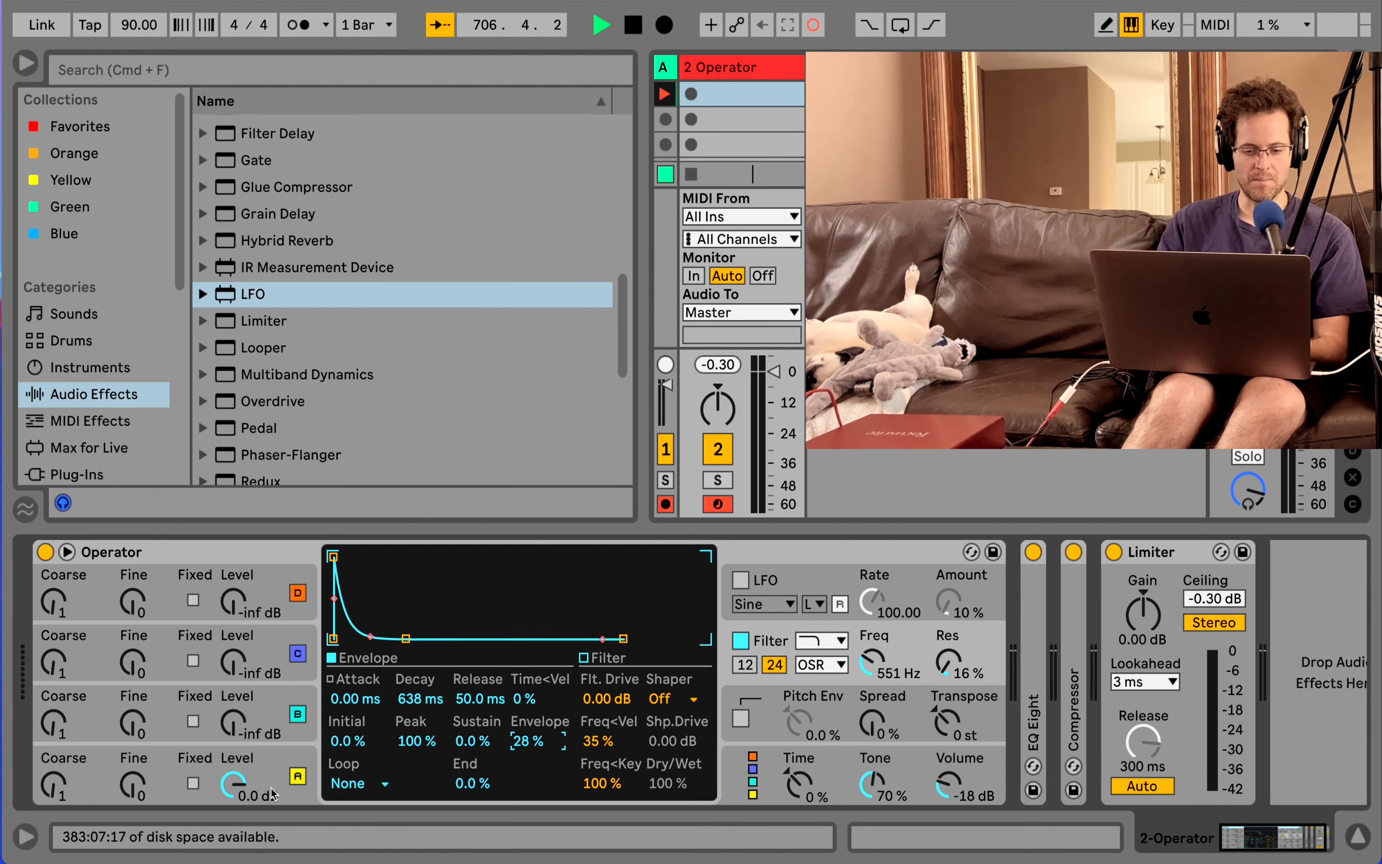
click(268, 759)
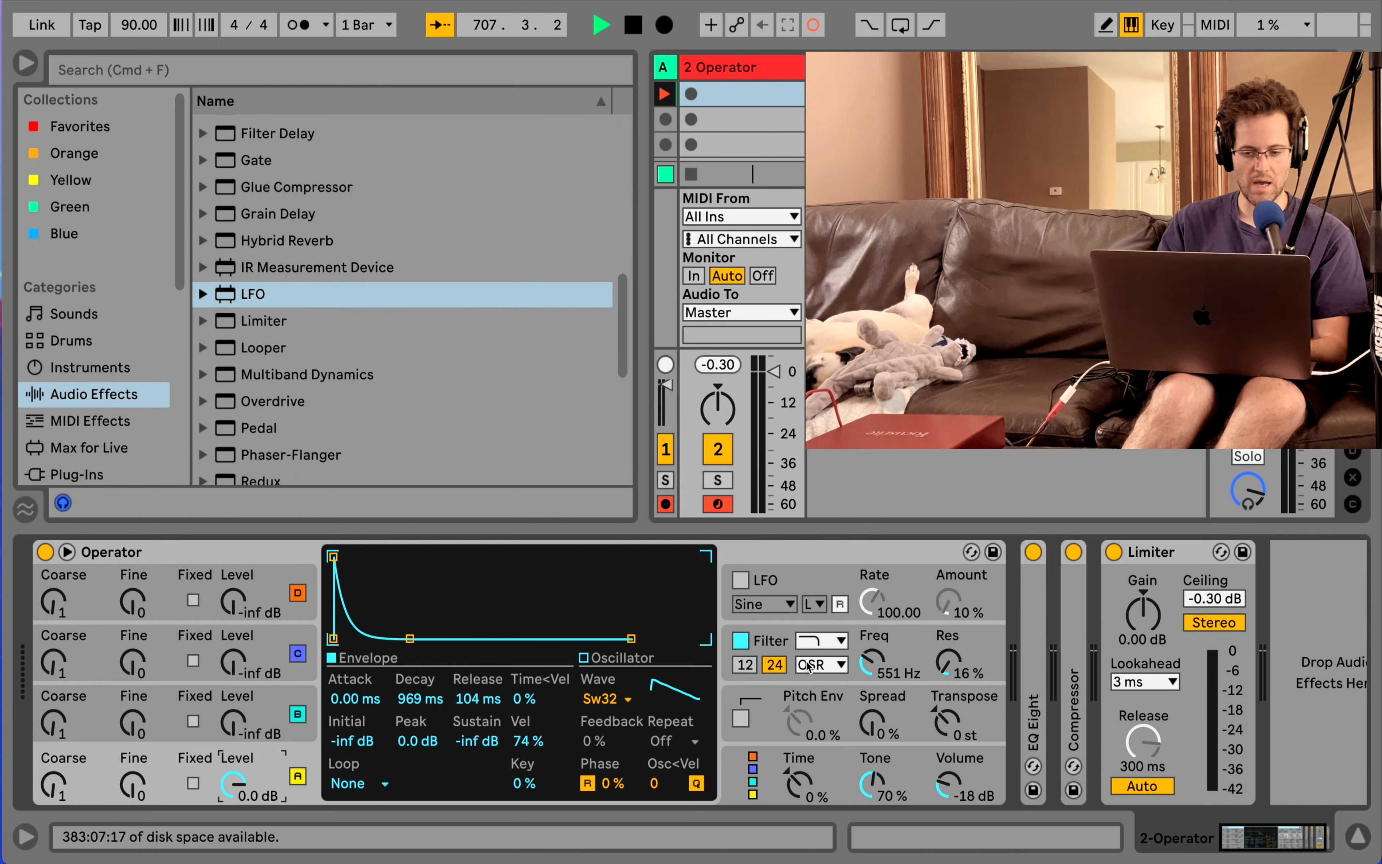
click(762, 642)
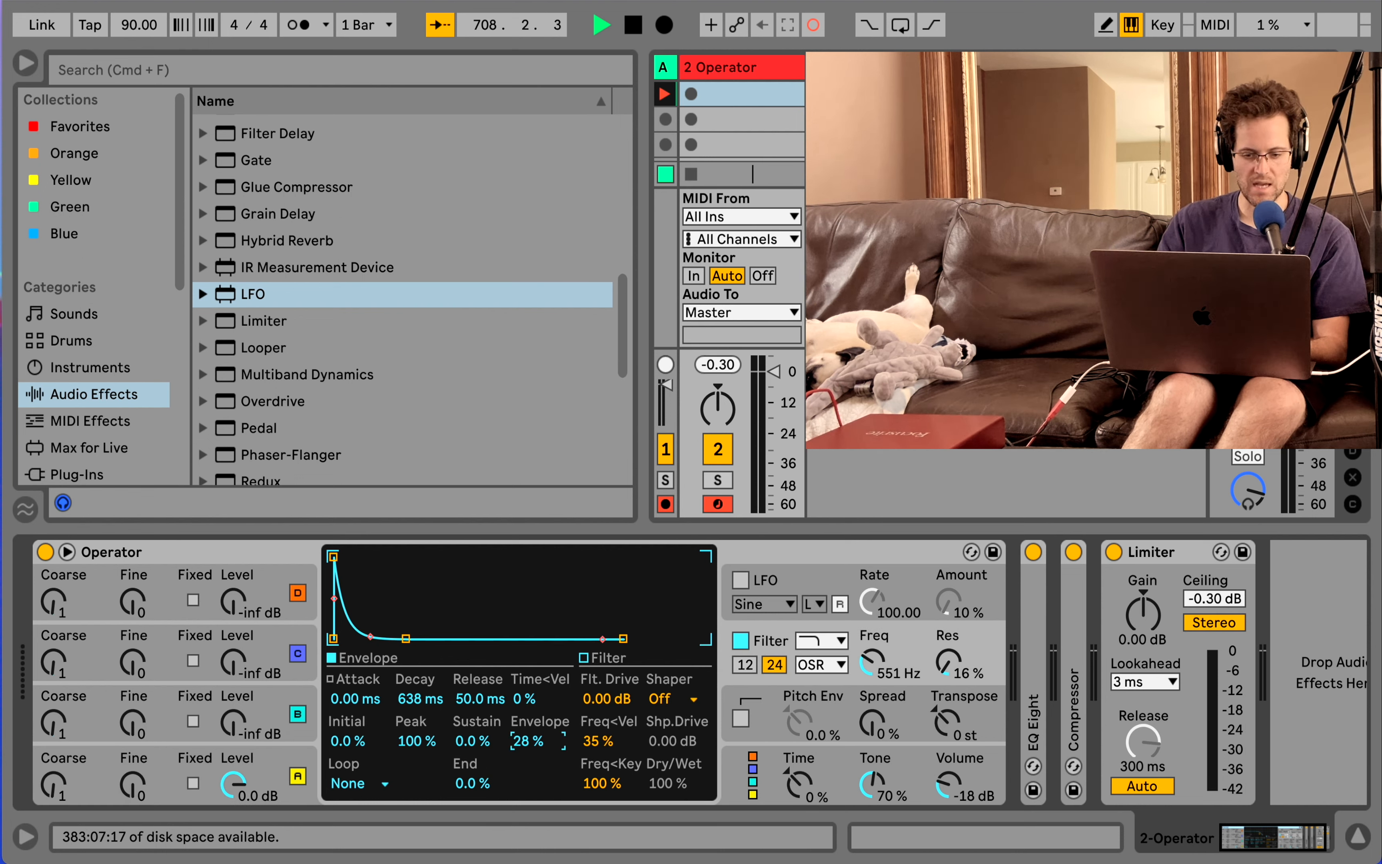
drag(523, 741, 523, 735)
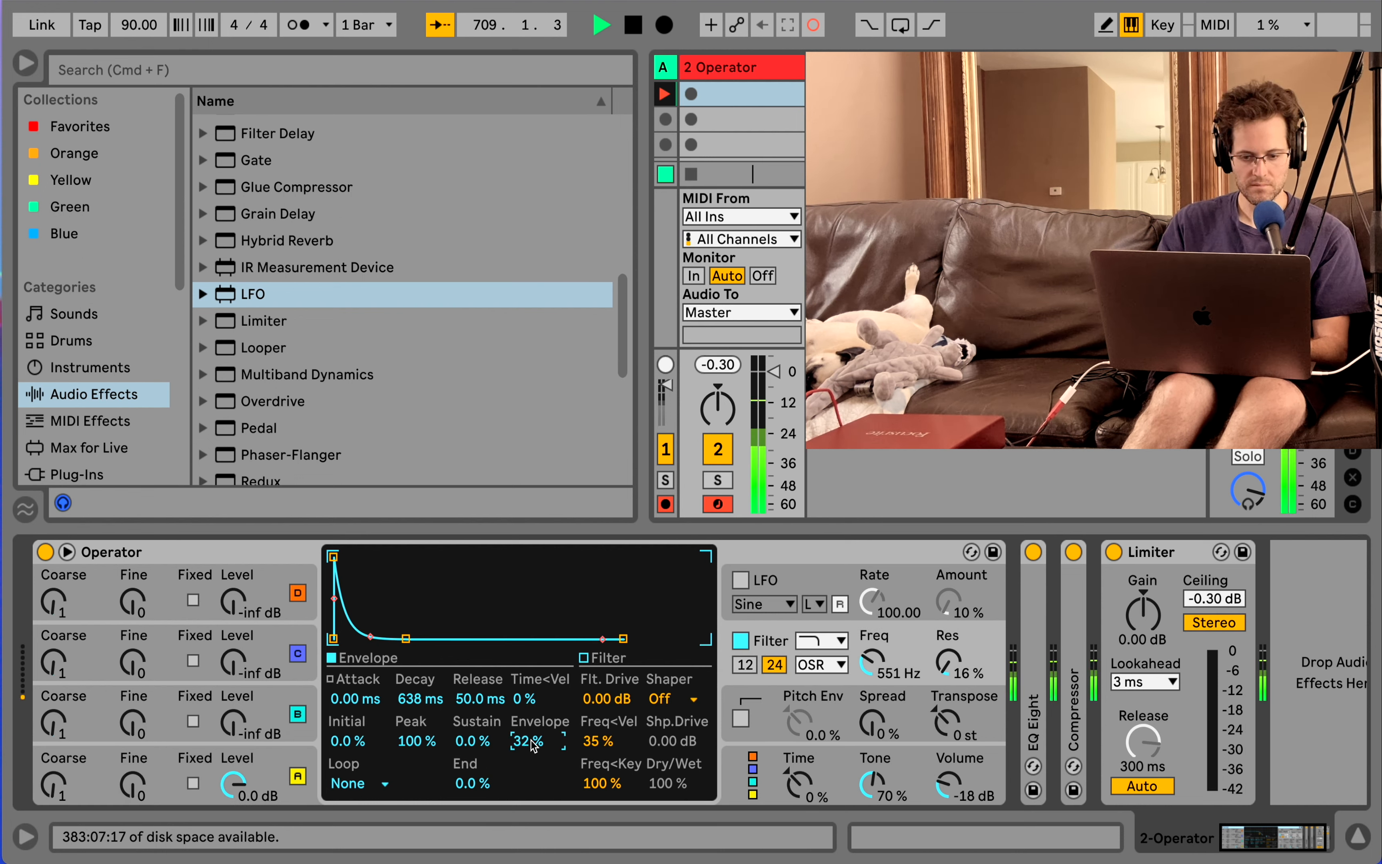
mouse_move(872, 664)
mouse_down()
mouse_move(872, 607)
mouse_move(872, 663)
mouse_up()
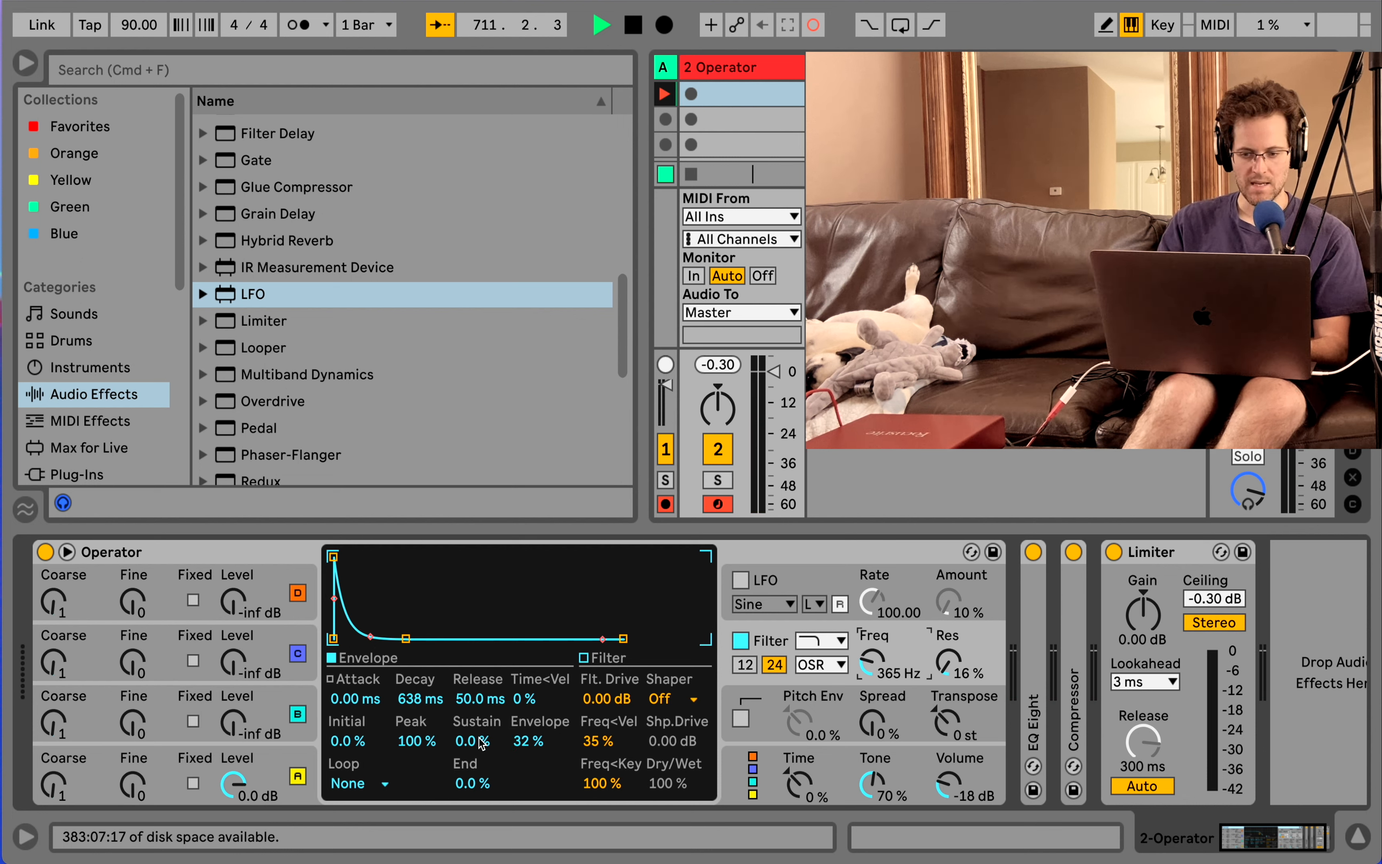
Shape the envelope of Operator's LFO with a decay of 276 ms and a sustain of -inf dB
click(794, 582)
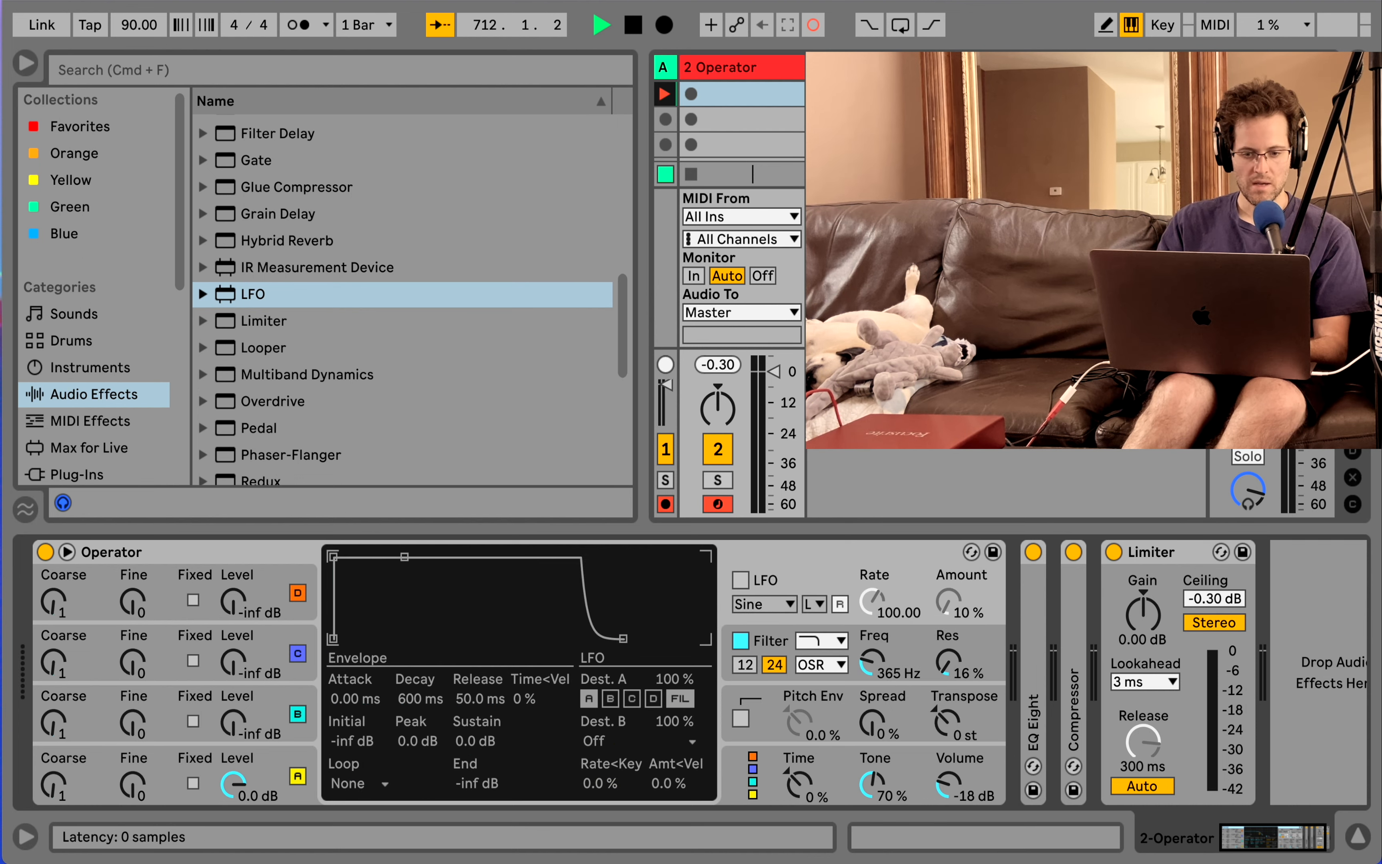
drag(405, 556, 397, 637)
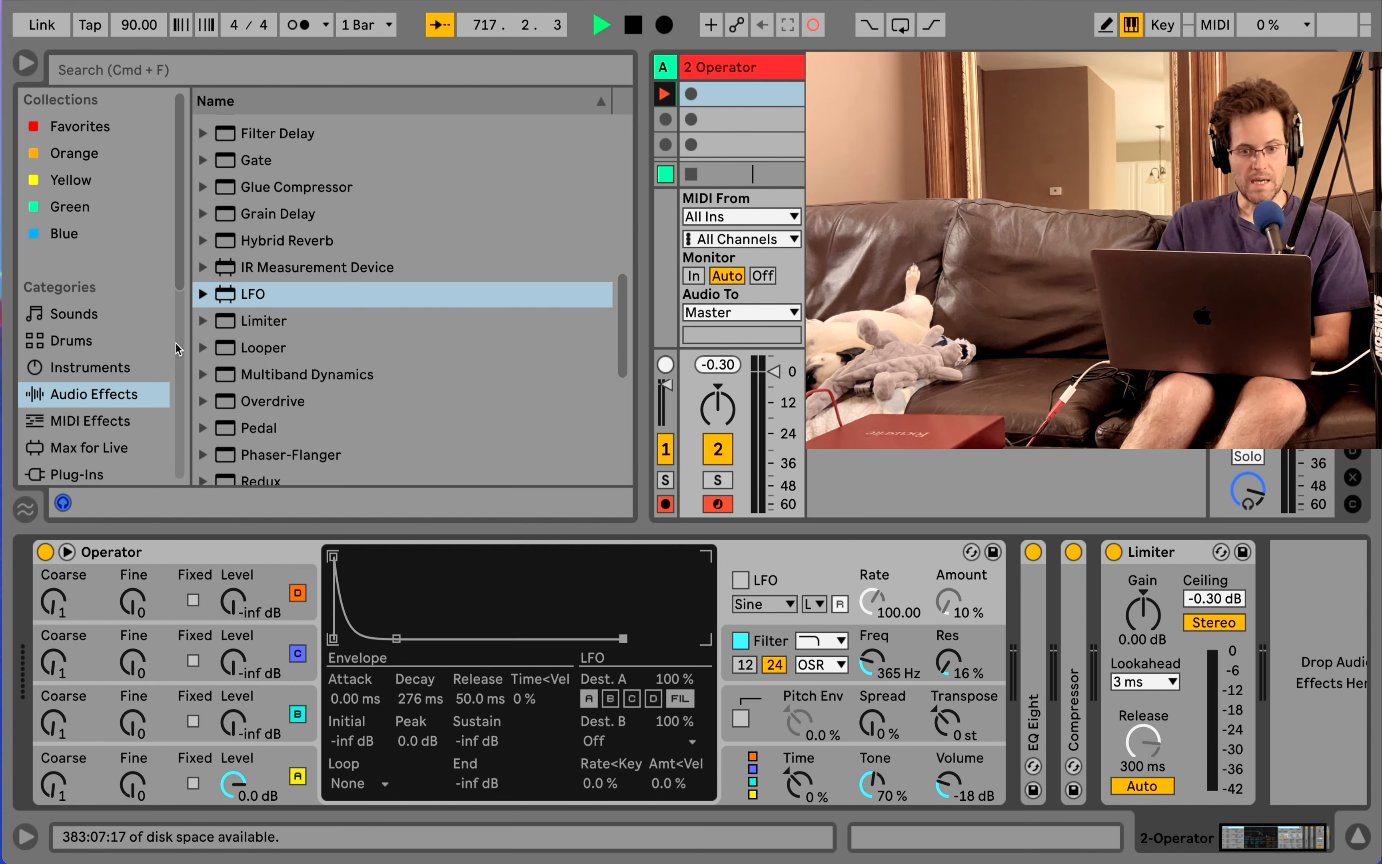
Add the Phaser-Flanger audio effect to the device chain directly after Operator
drag(273, 460, 1040, 613)
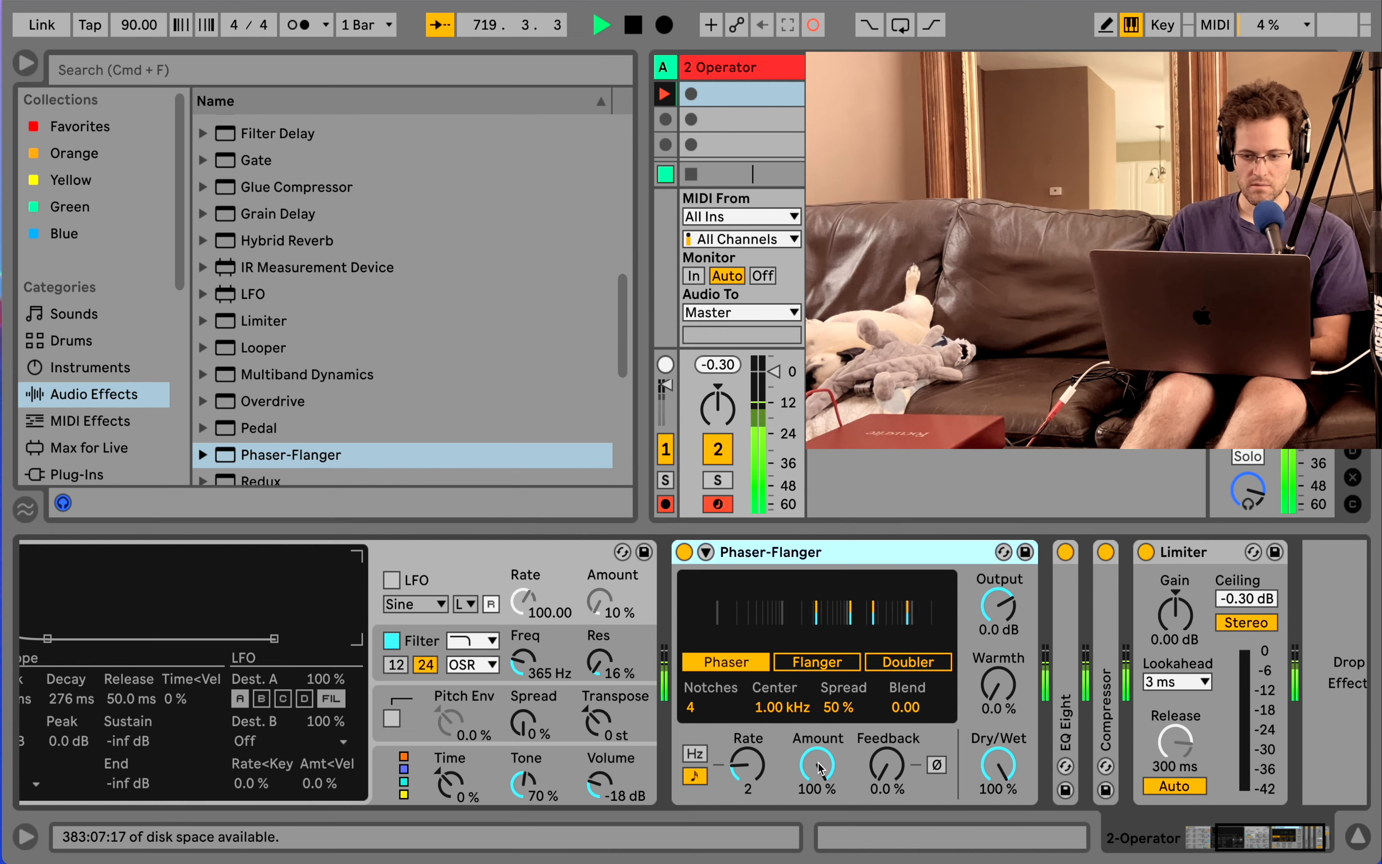
scroll(818, 766, left, 6)
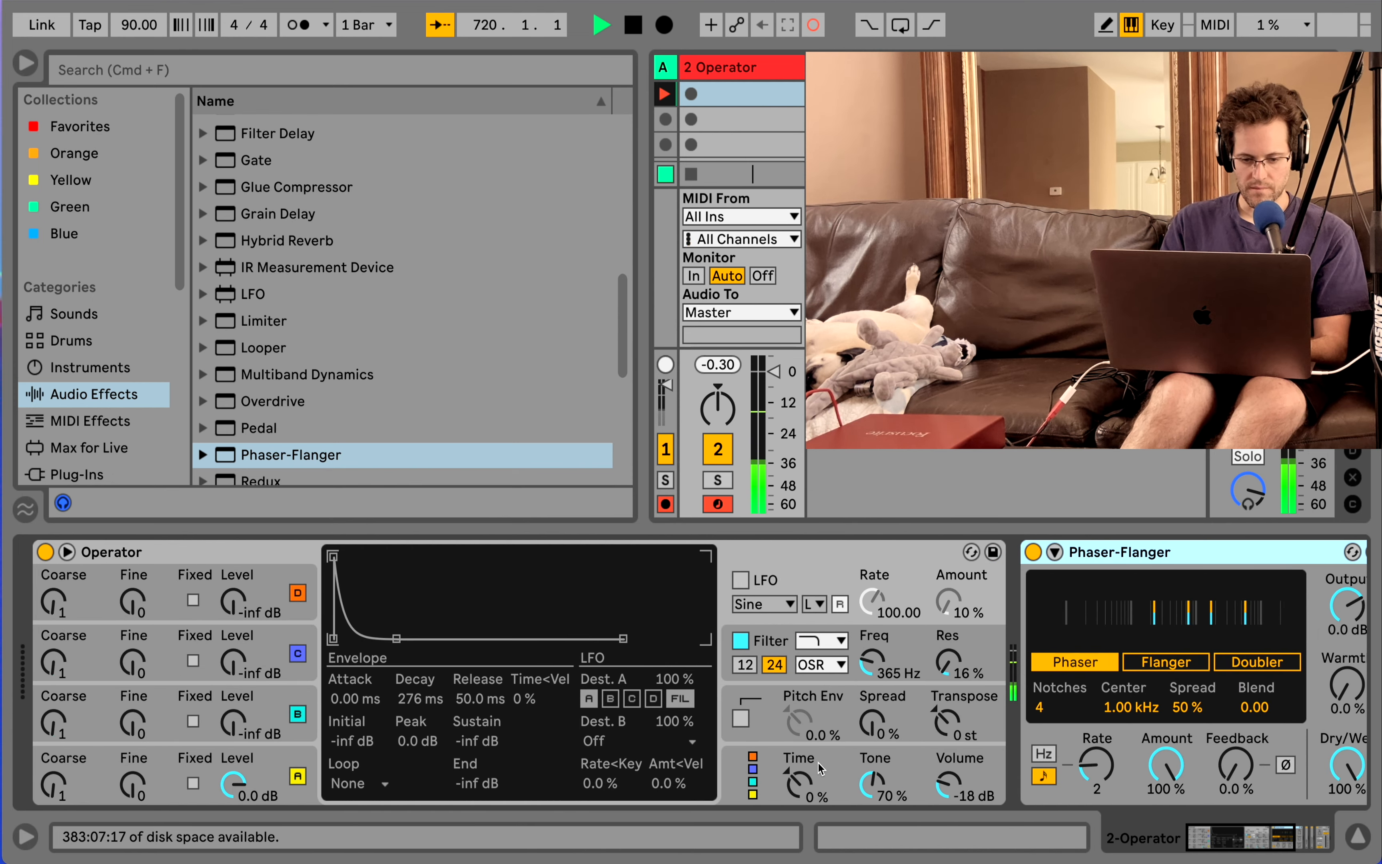
Set Operator's filter envelope to 1.03 s decay, 53 % sustain and 2.38 s release, and display oscillator A's envelope
click(782, 655)
drag(406, 639, 411, 595)
drag(623, 638, 667, 638)
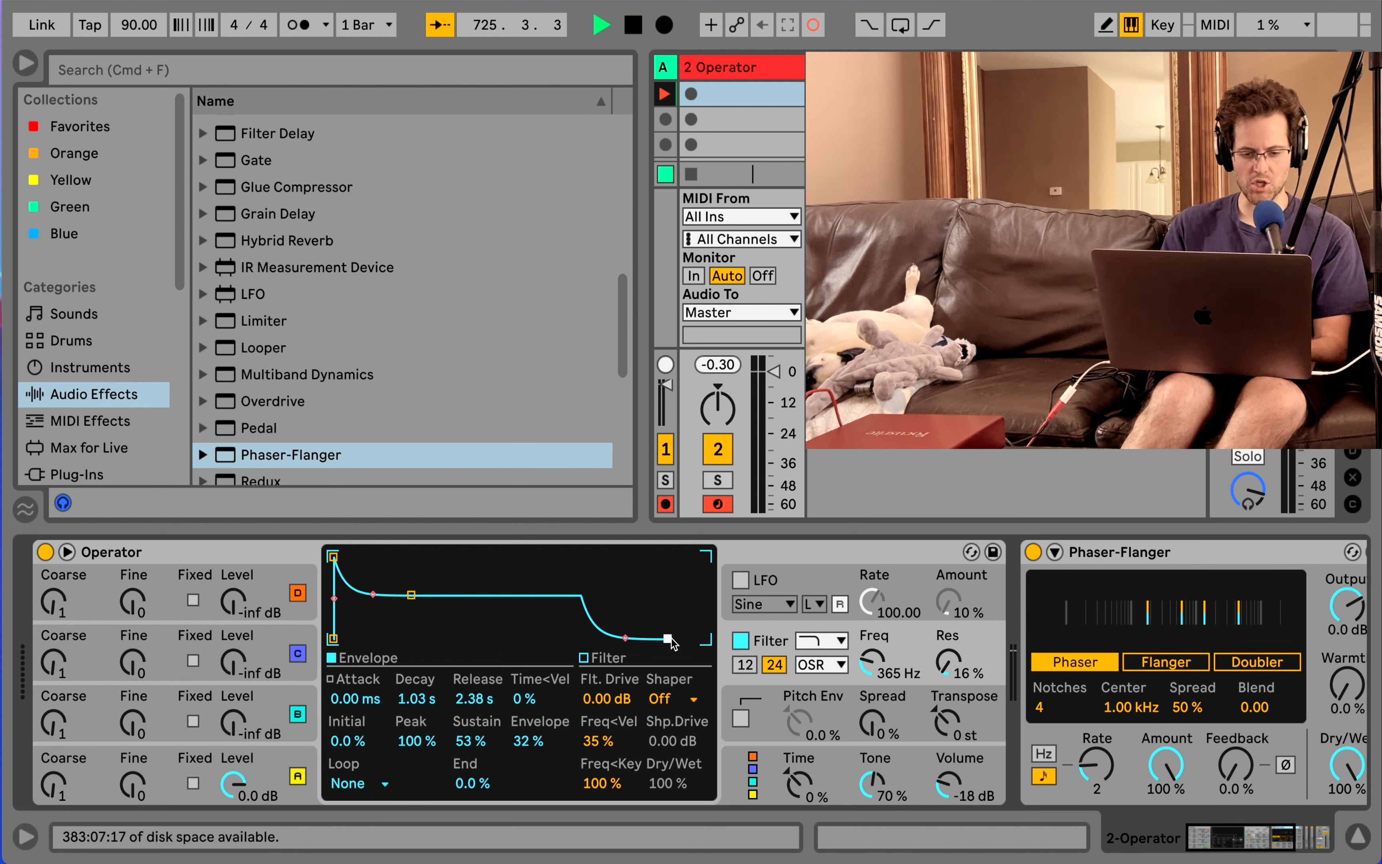
click(269, 760)
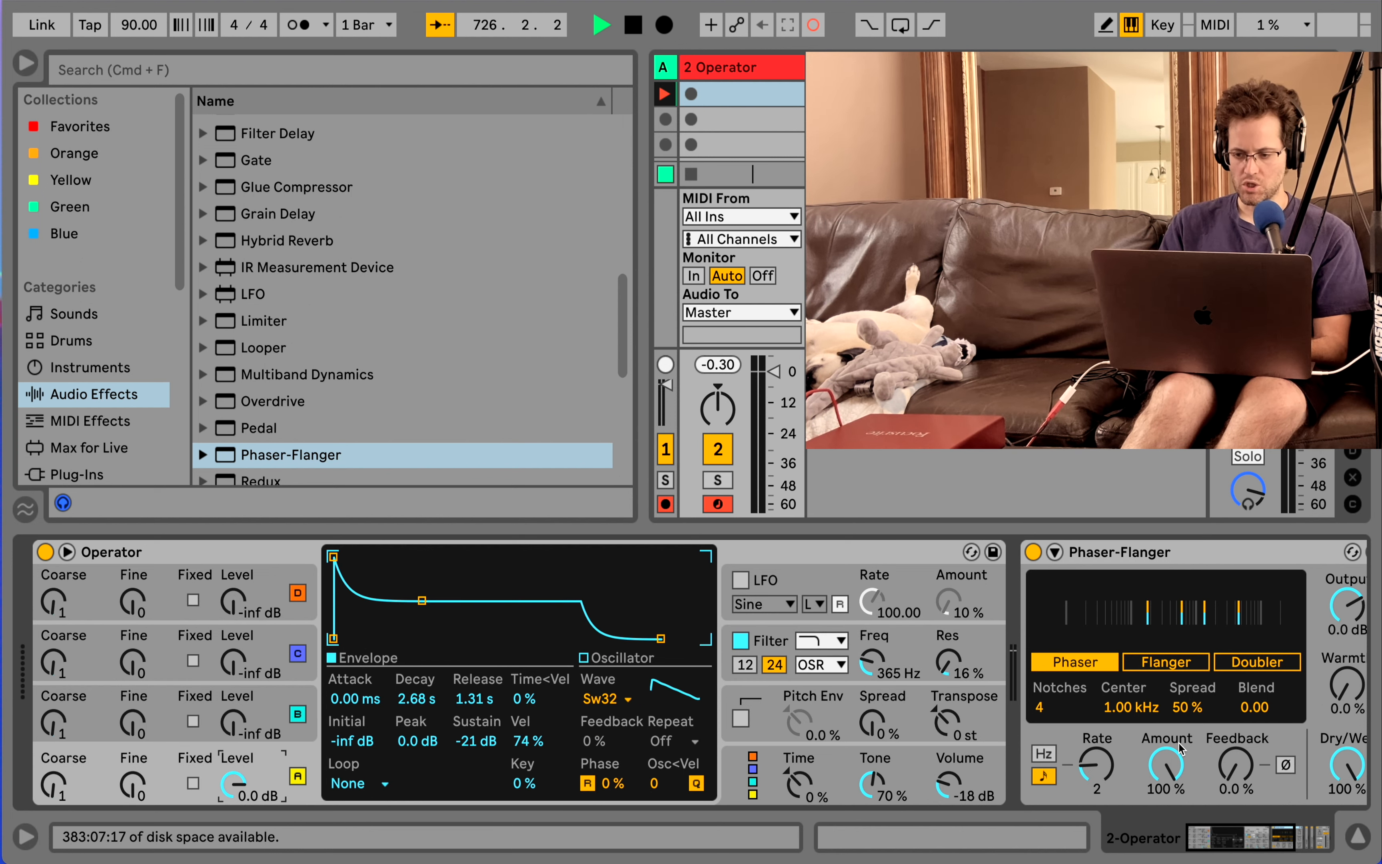
Switch the Phaser-Flanger's modulation rate to Hz and set its frequency to 0.14 Hz
scroll(1136, 644, right, 5)
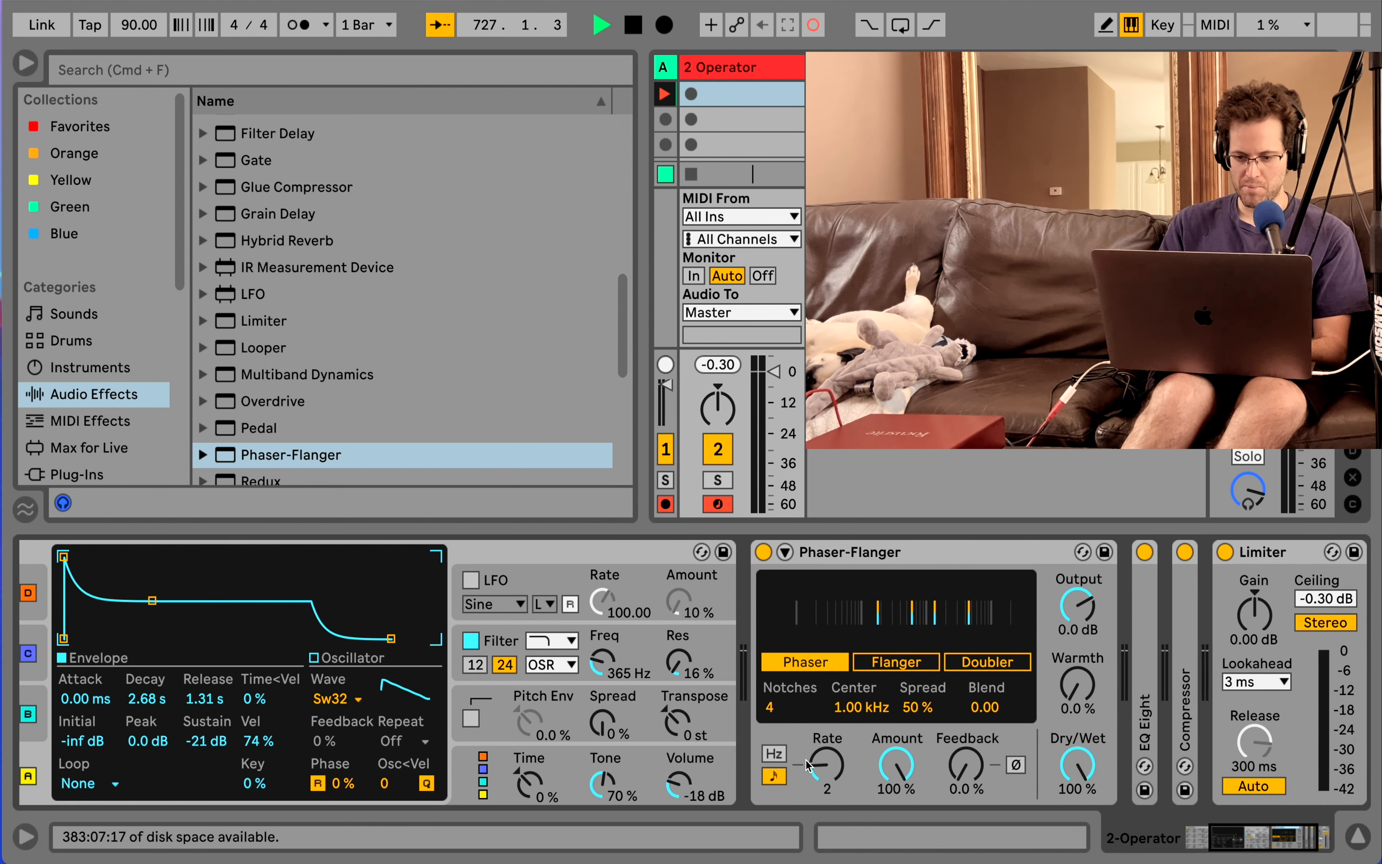
click(774, 753)
drag(811, 763, 811, 774)
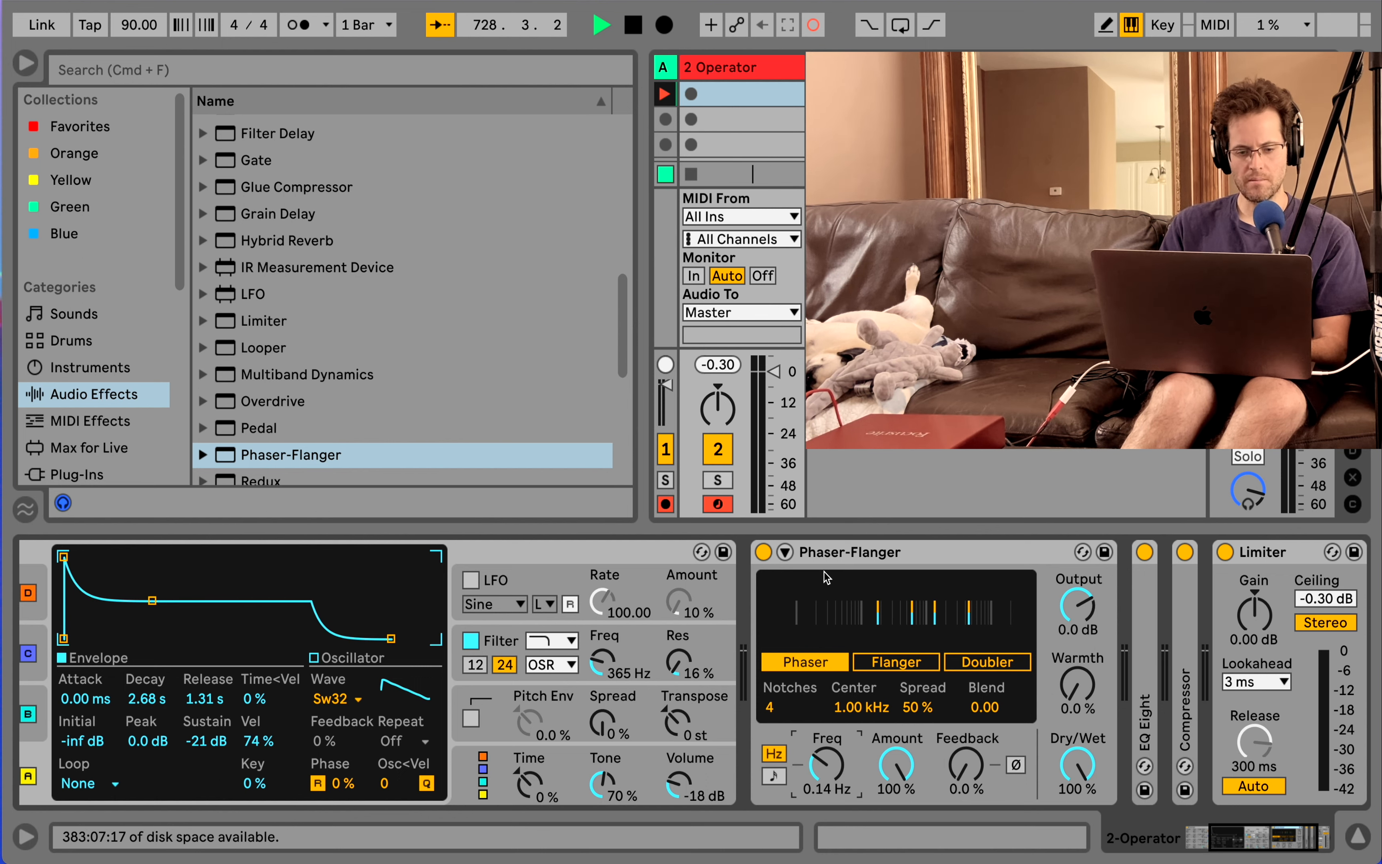
Collapse the Operator device in the device chain
scroll(824, 572, left, 3)
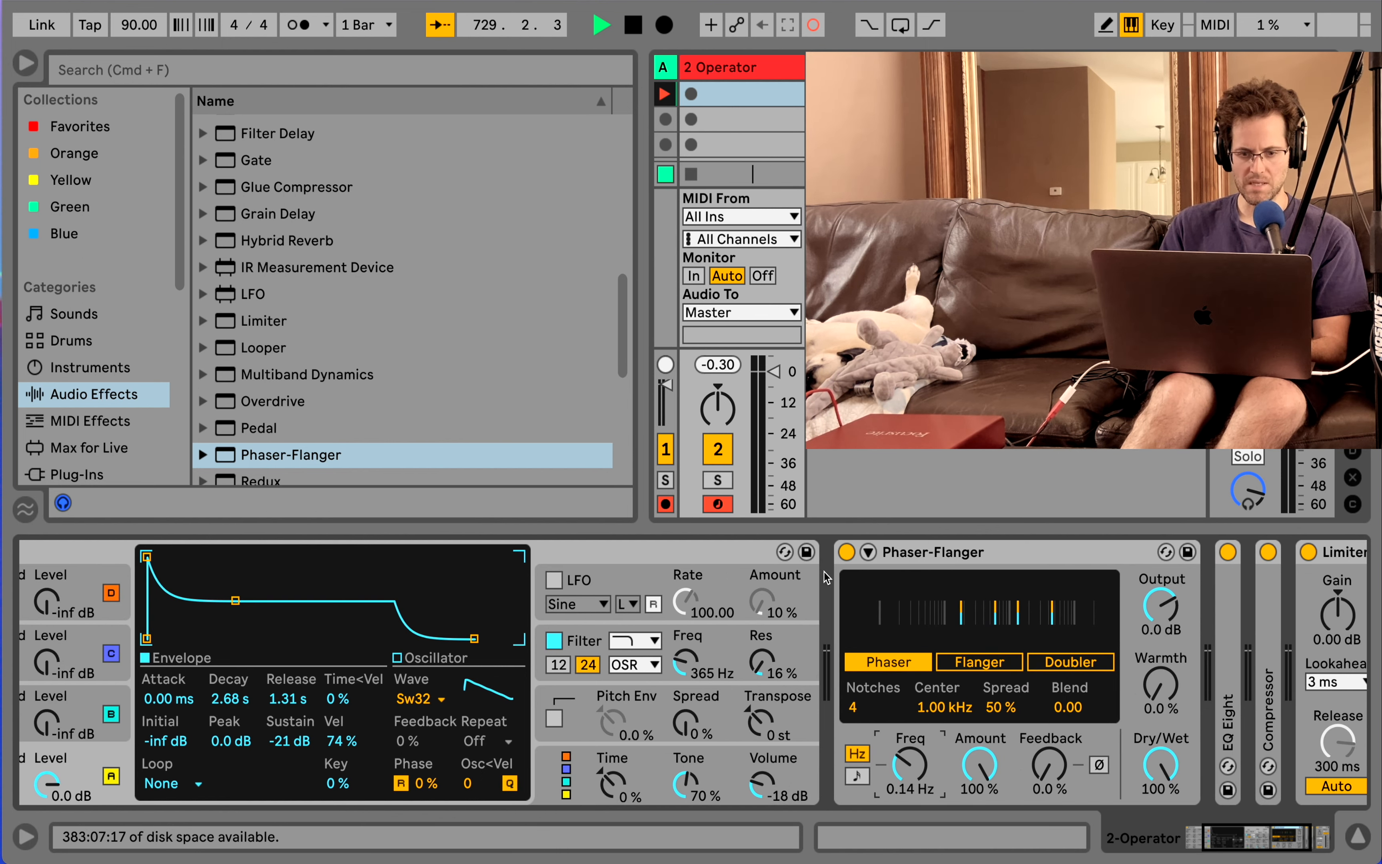
scroll(197, 548, left, 5)
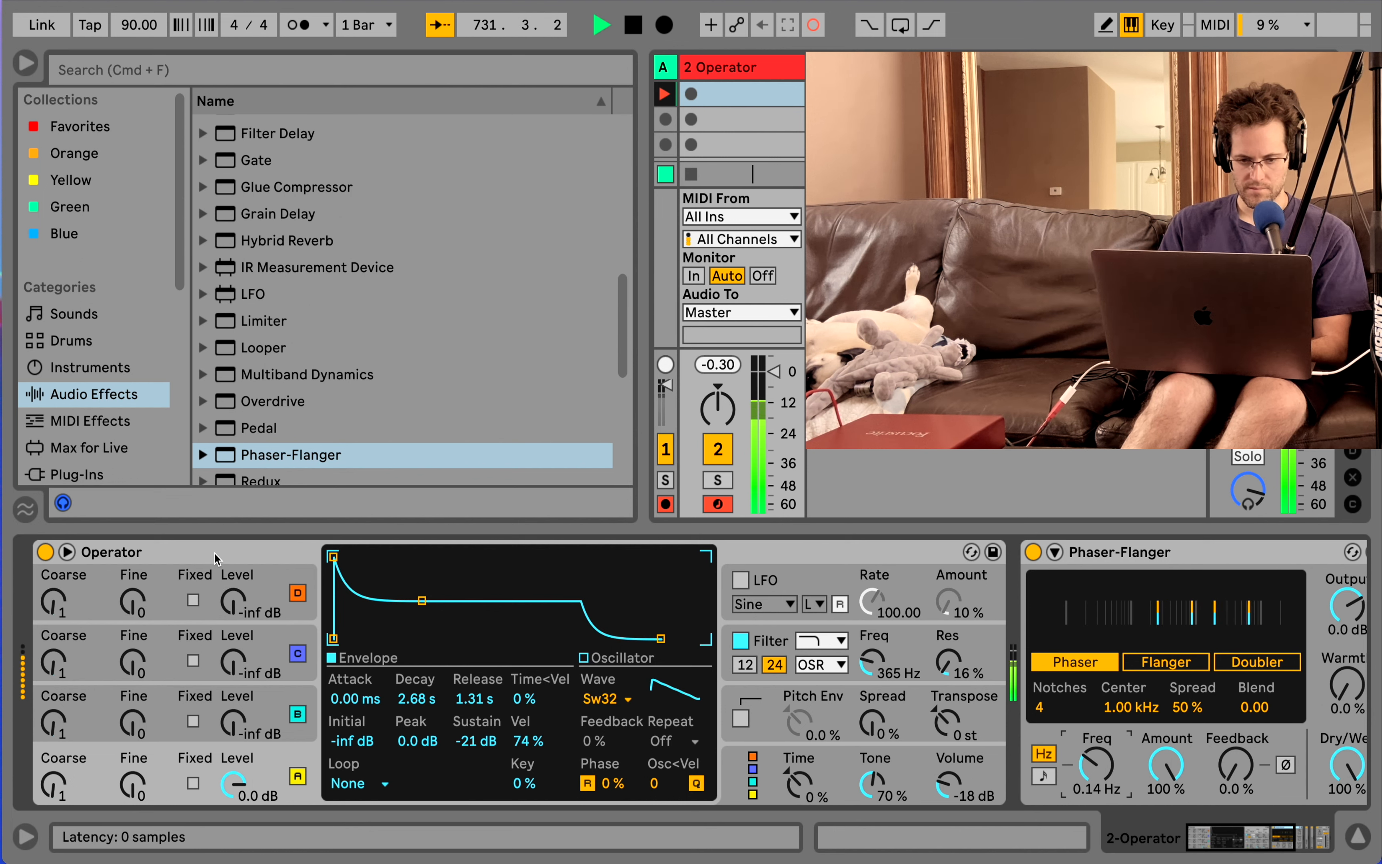
click(215, 553)
double_click(215, 553)
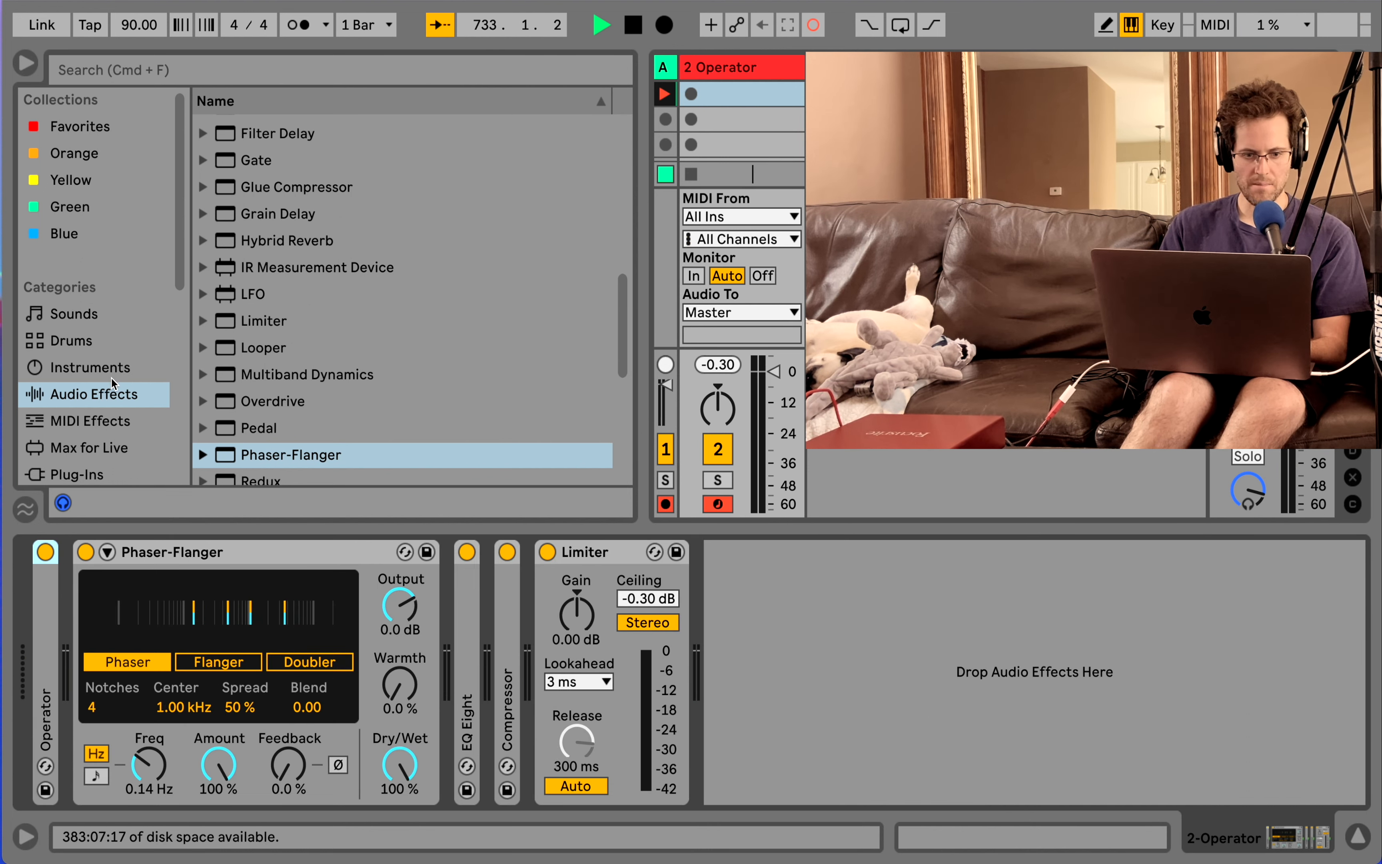
Find the Envelope device among the Max for Live MIDI effects and insert it in front of Operator
click(91, 442)
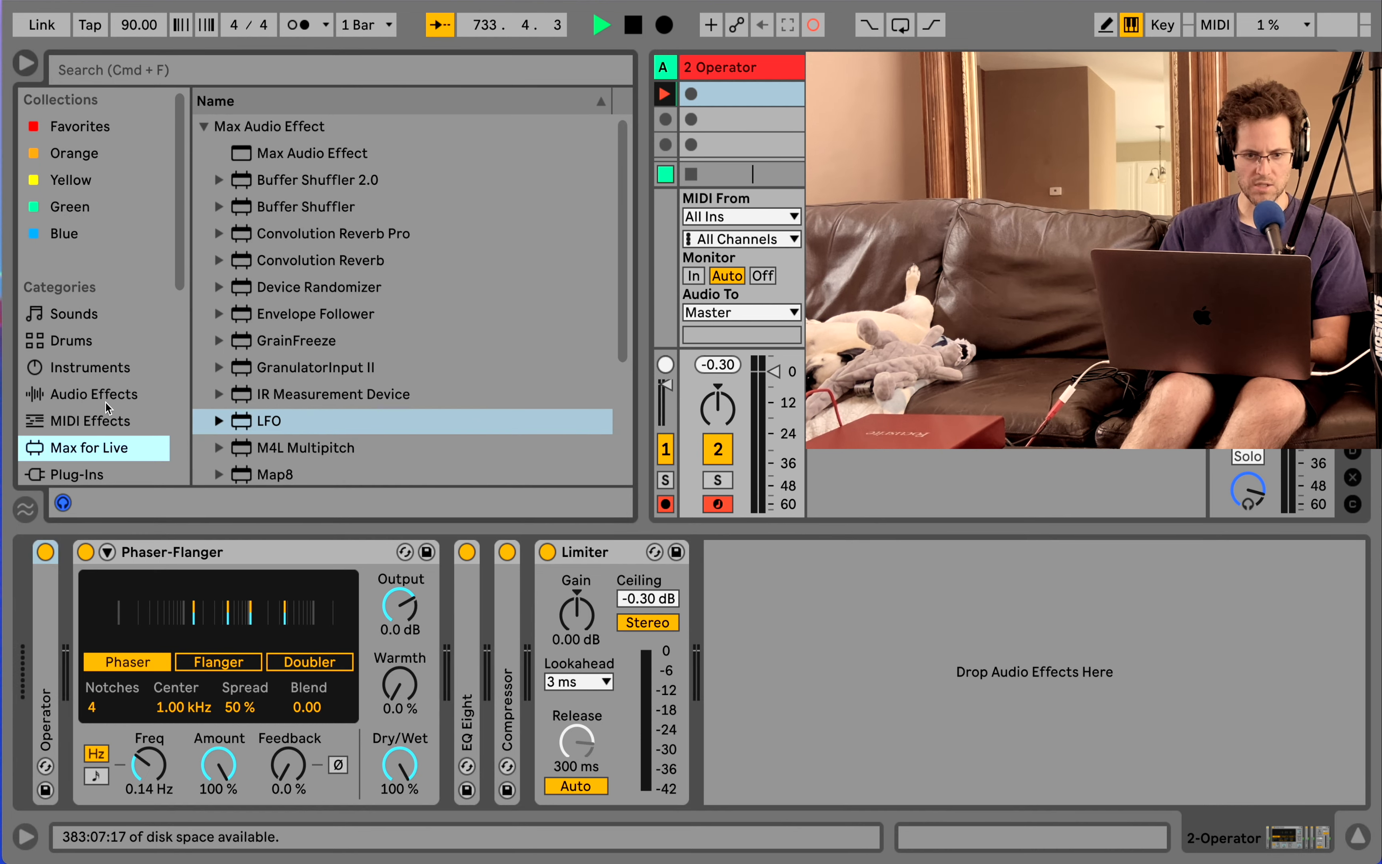
scroll(318, 249, down, 2)
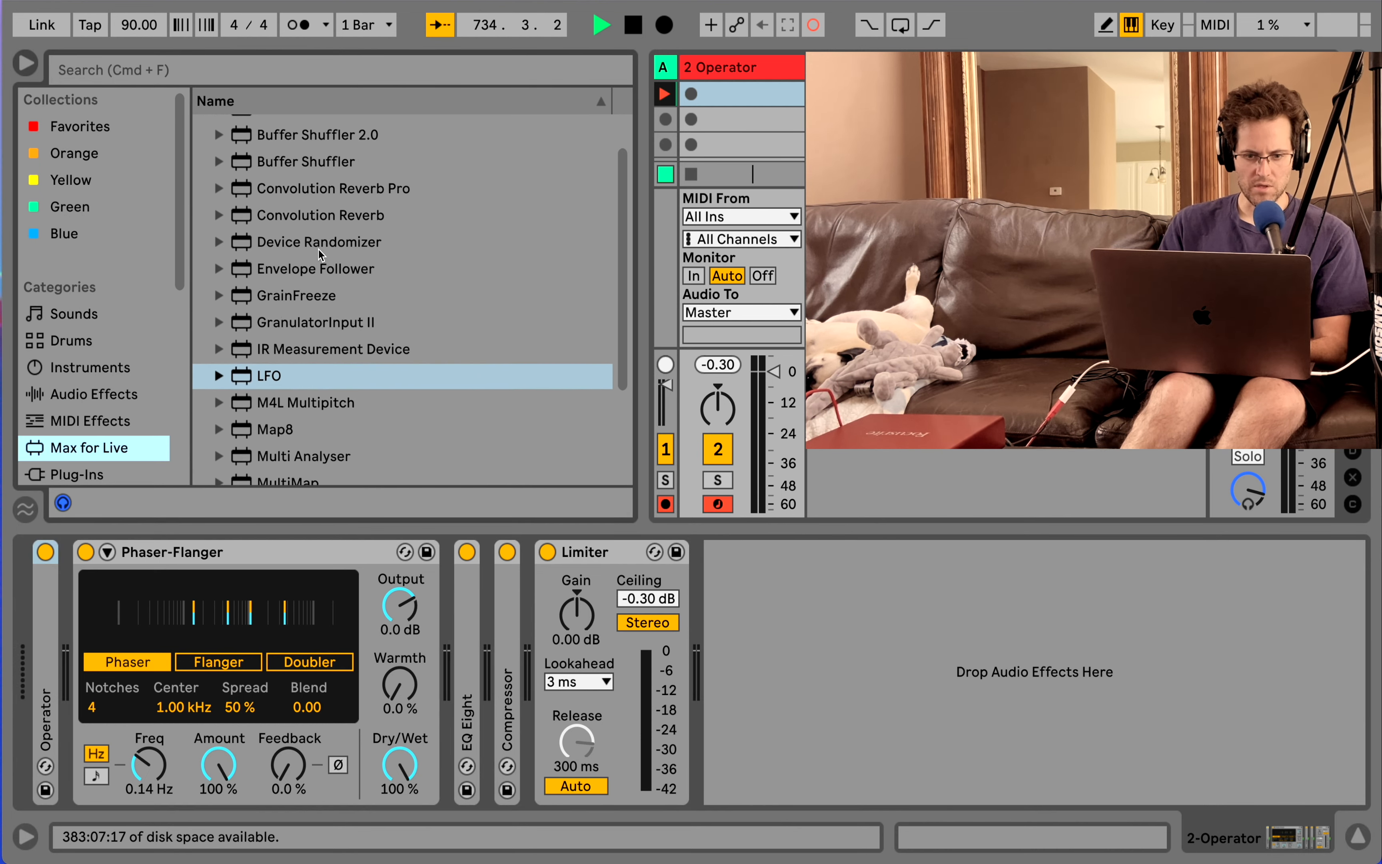
scroll(319, 249, down, 3)
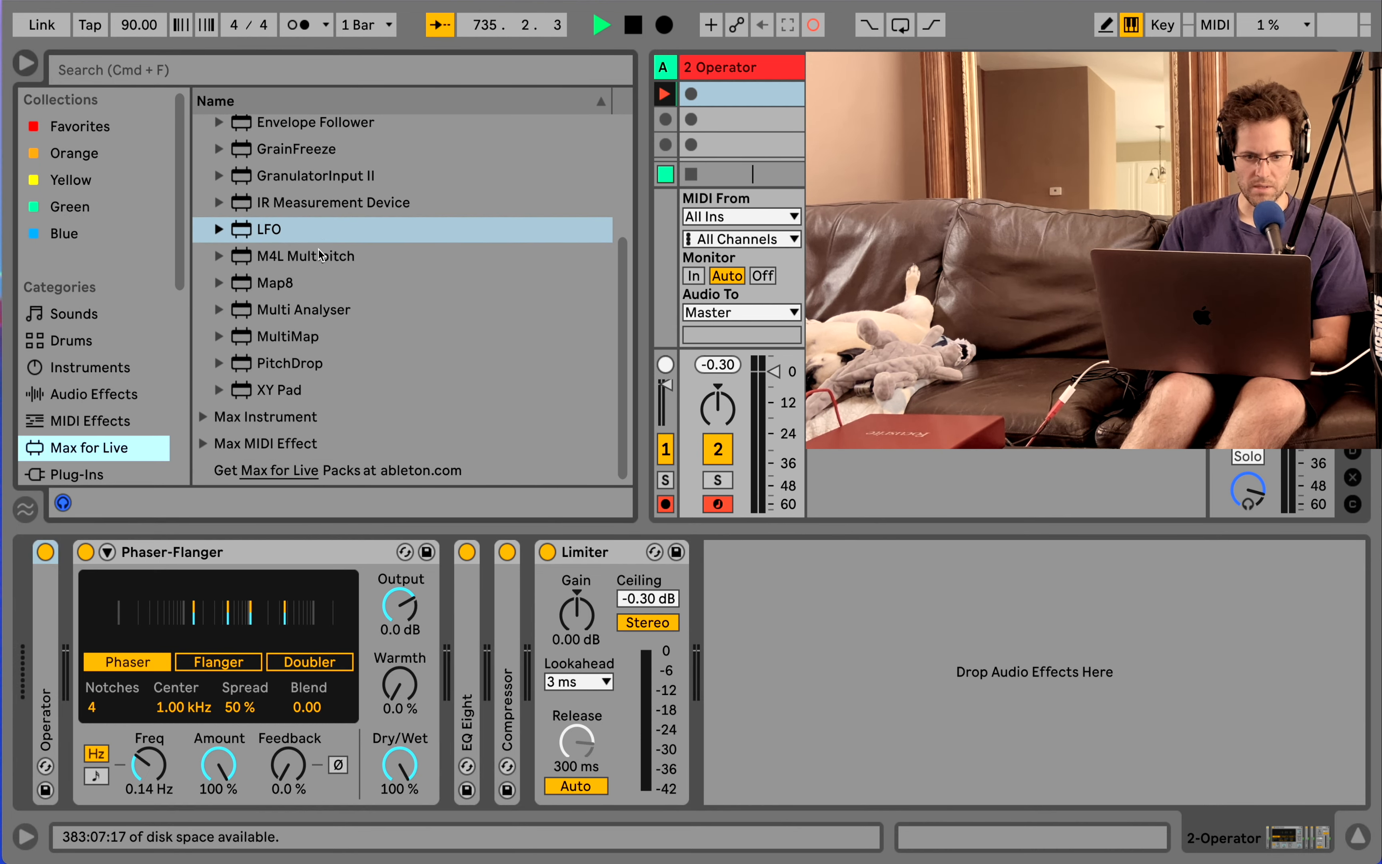
click(207, 444)
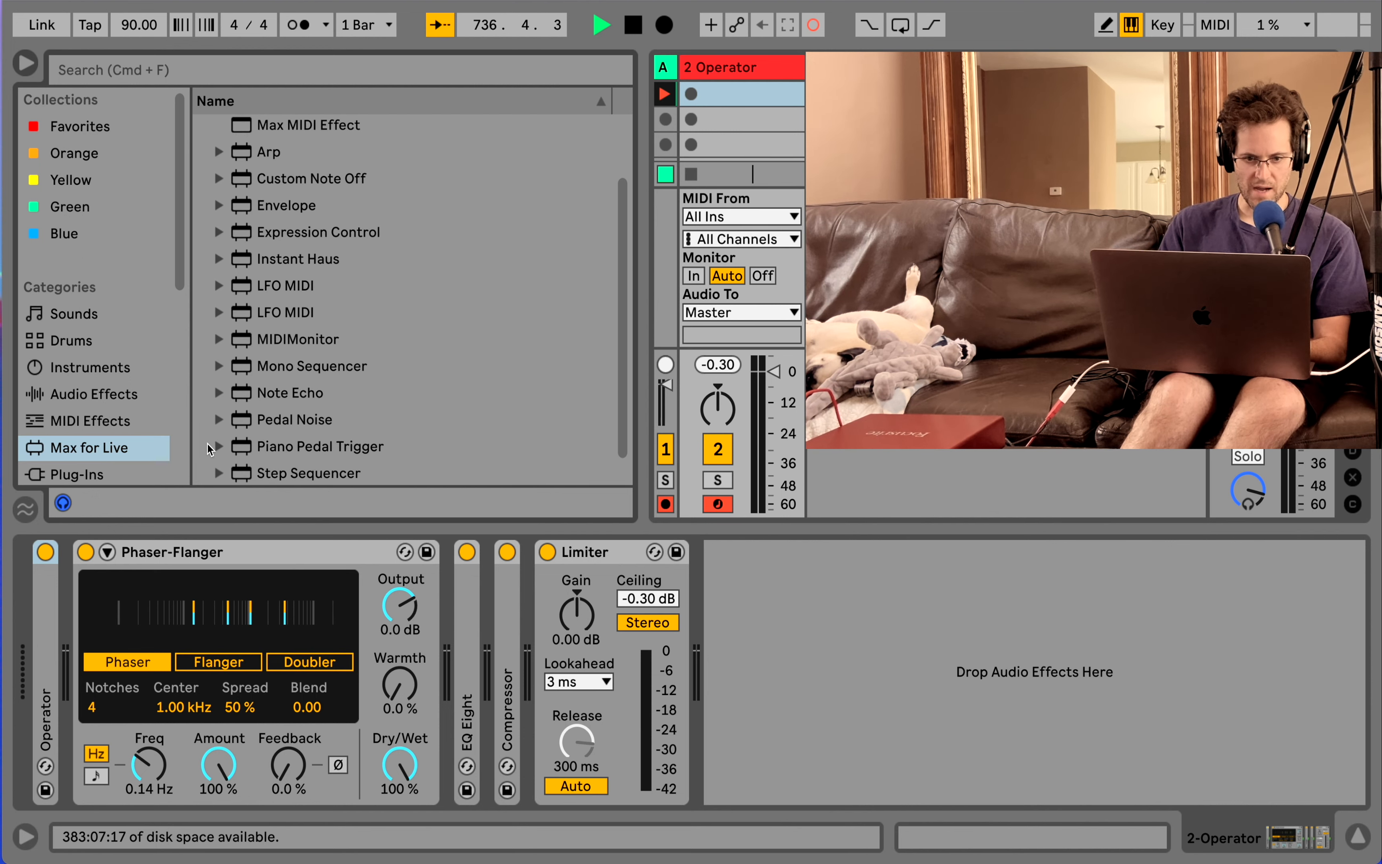
click(298, 264)
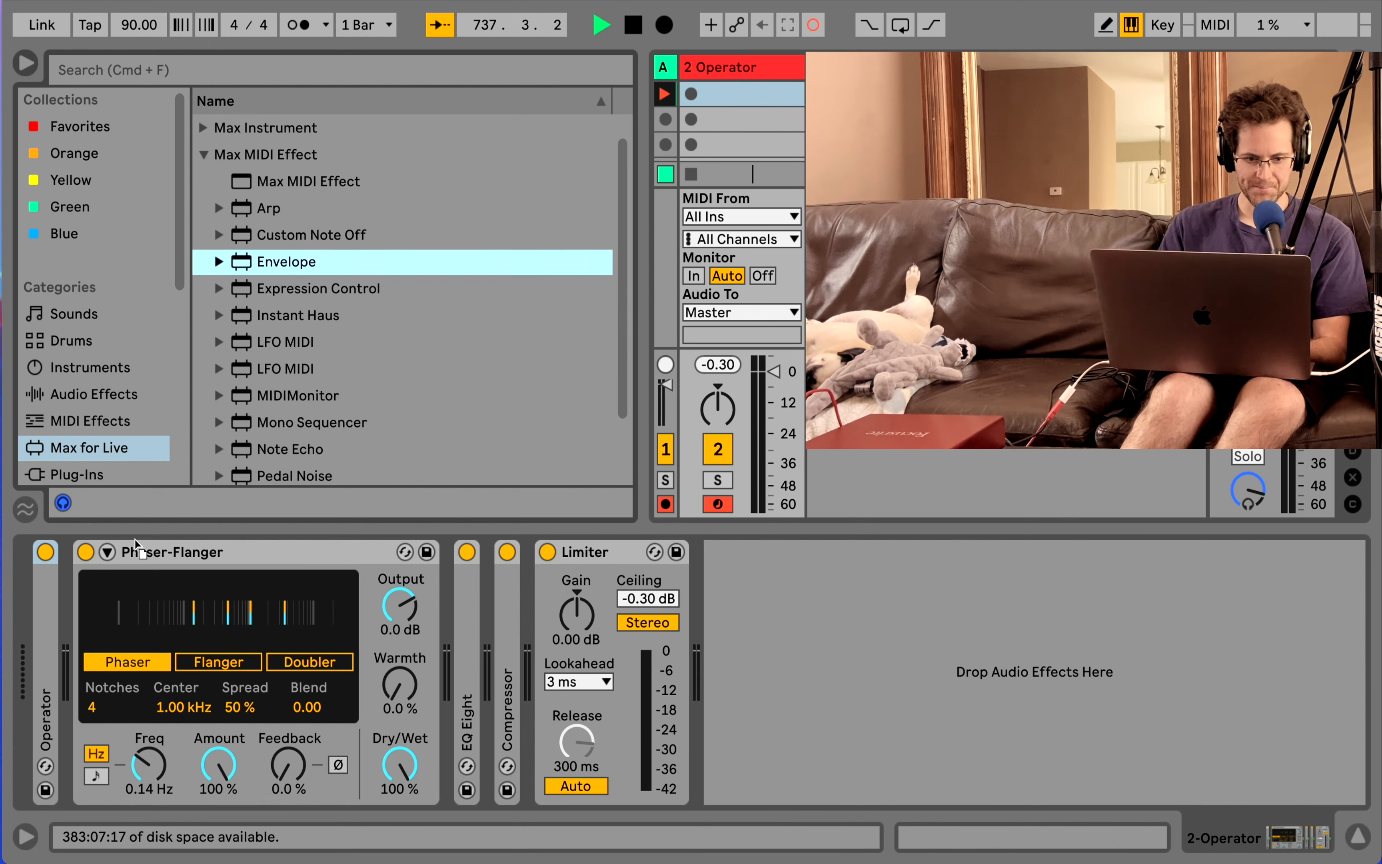
drag(135, 540, 38, 568)
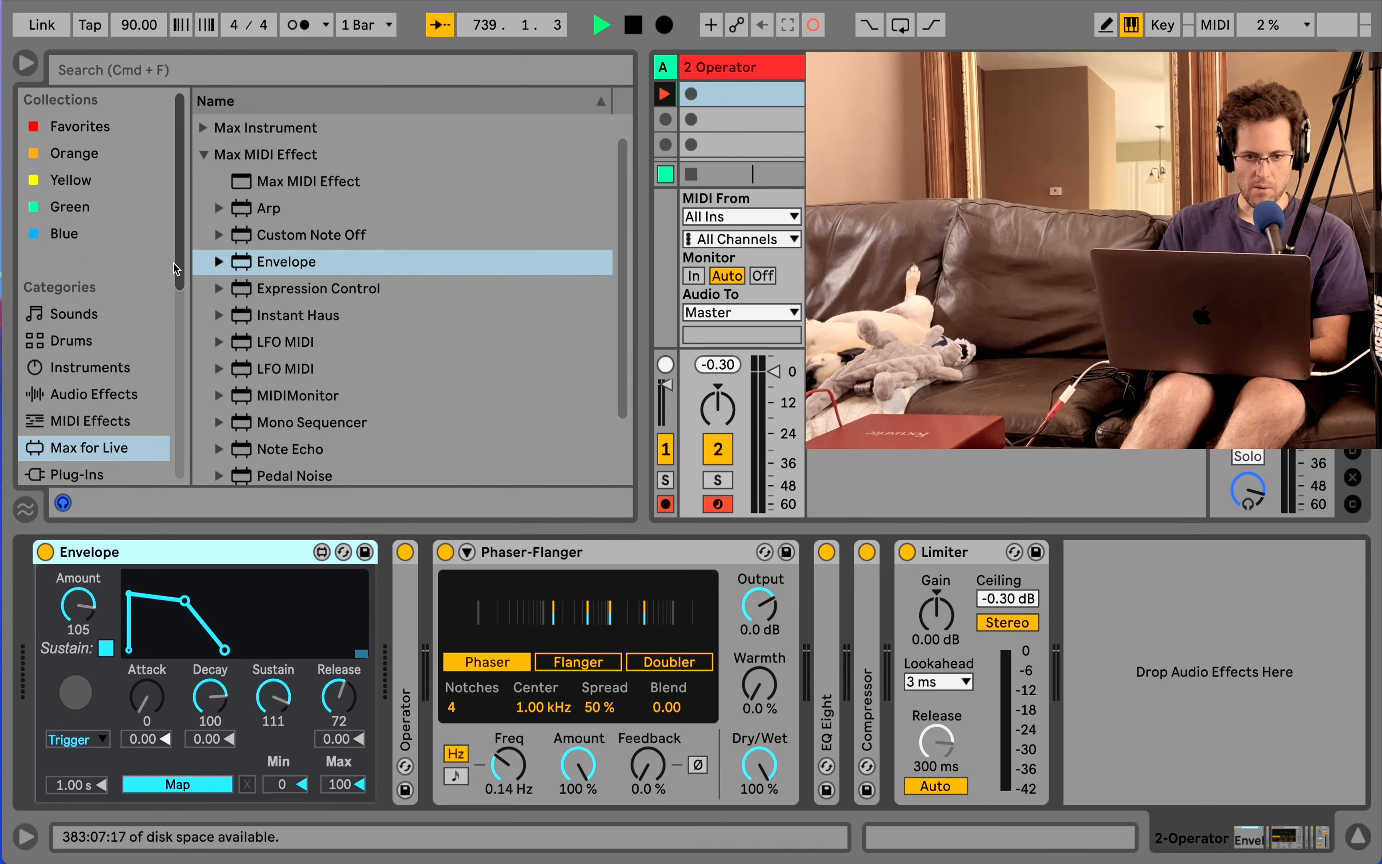
Insert the Envelope MIDI device from the MIDI Effects category before Operator and delete the Max for Live Envelope device
click(93, 395)
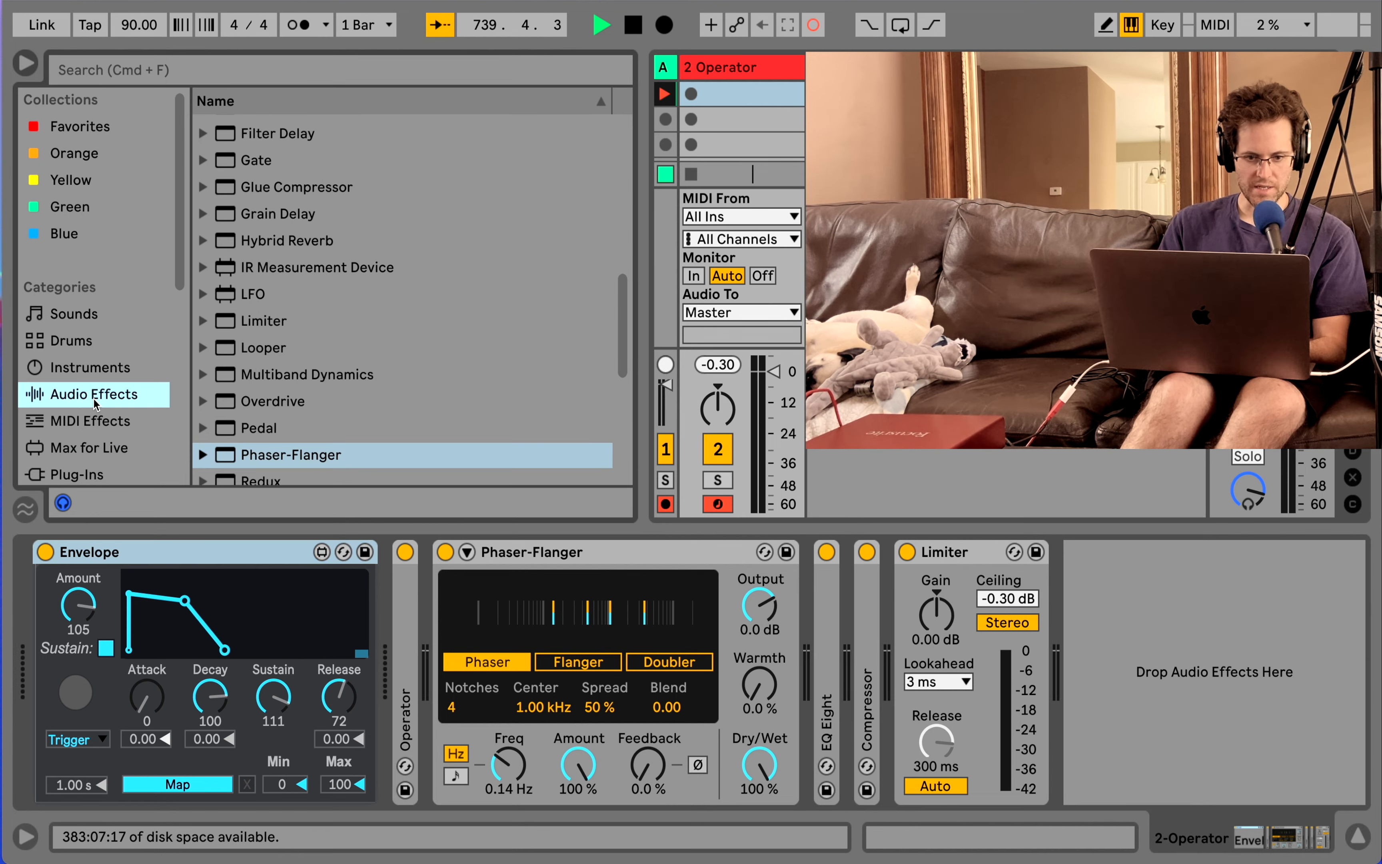
scroll(352, 321, down, 2)
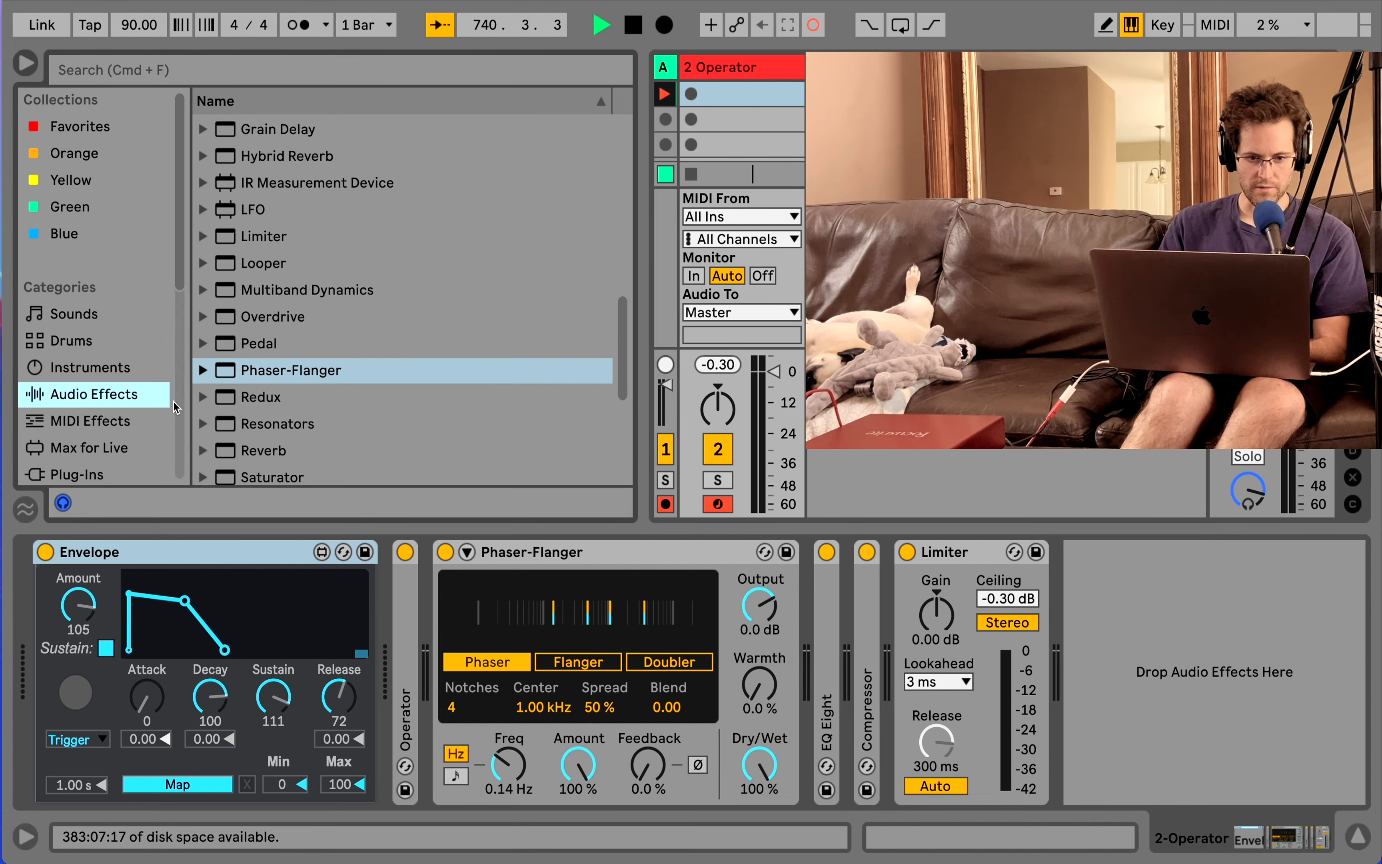
click(108, 419)
scroll(333, 316, down, 1)
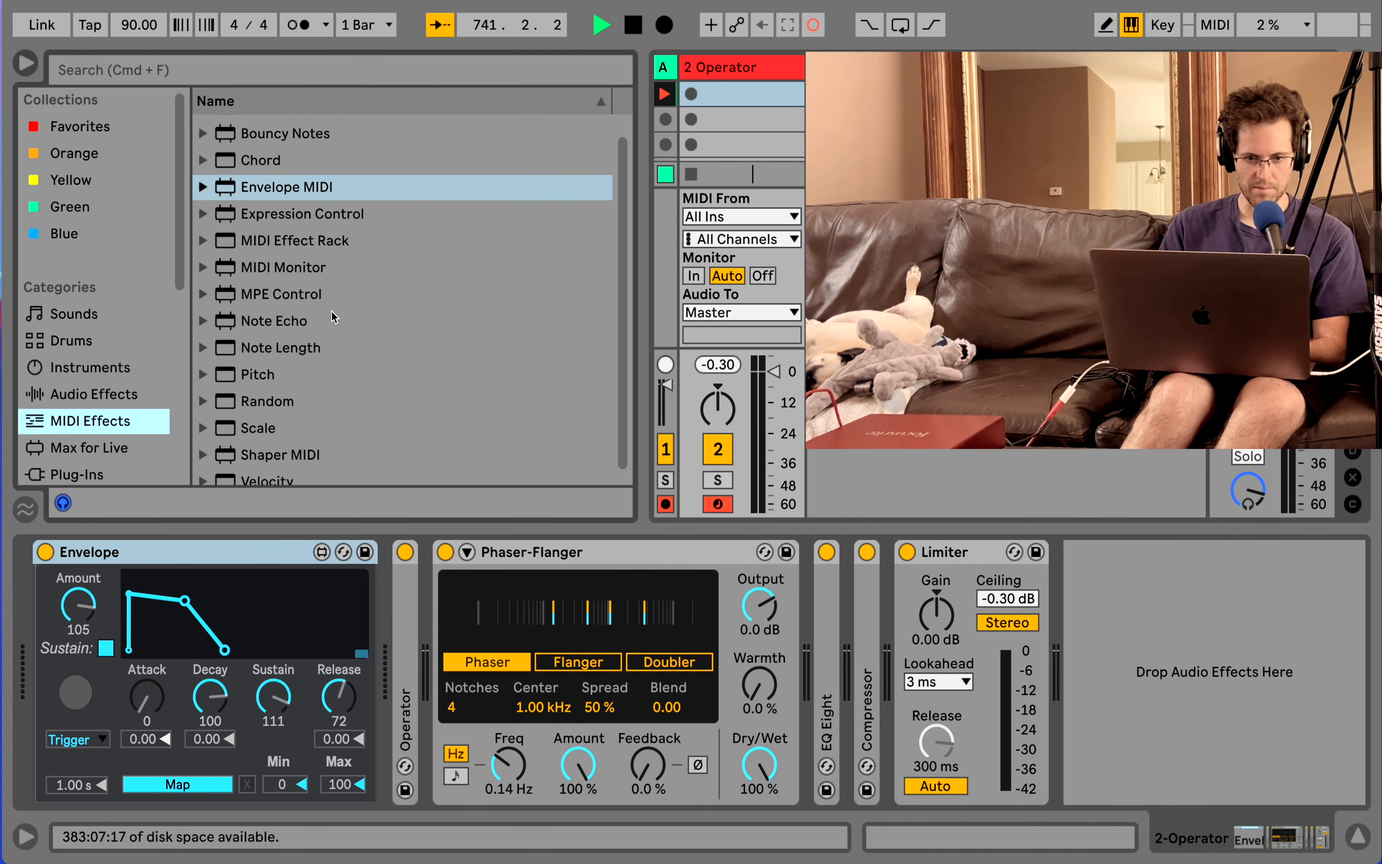
scroll(275, 340, up, 1)
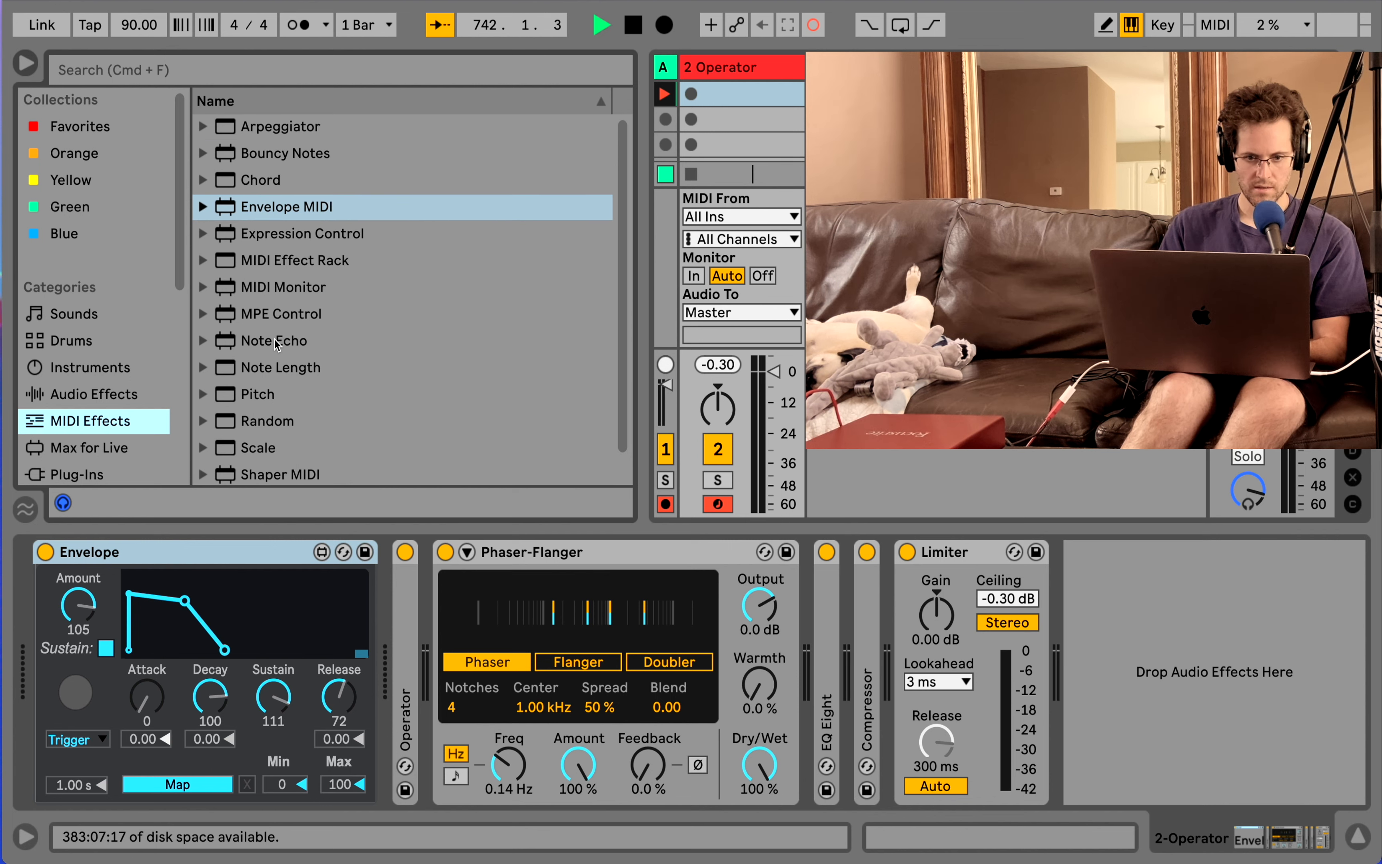
drag(264, 202, 391, 593)
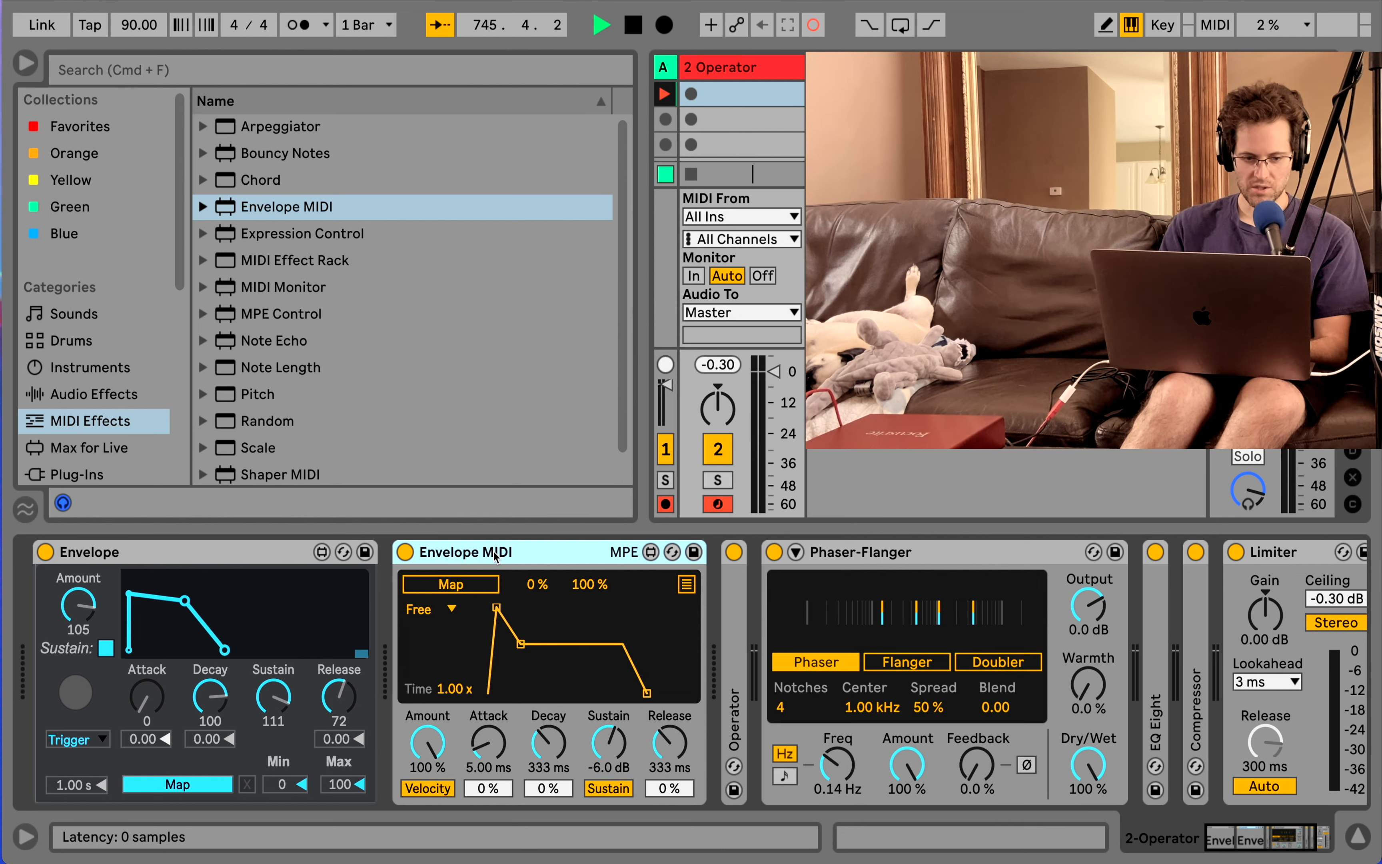
click(278, 552)
key(Delete)
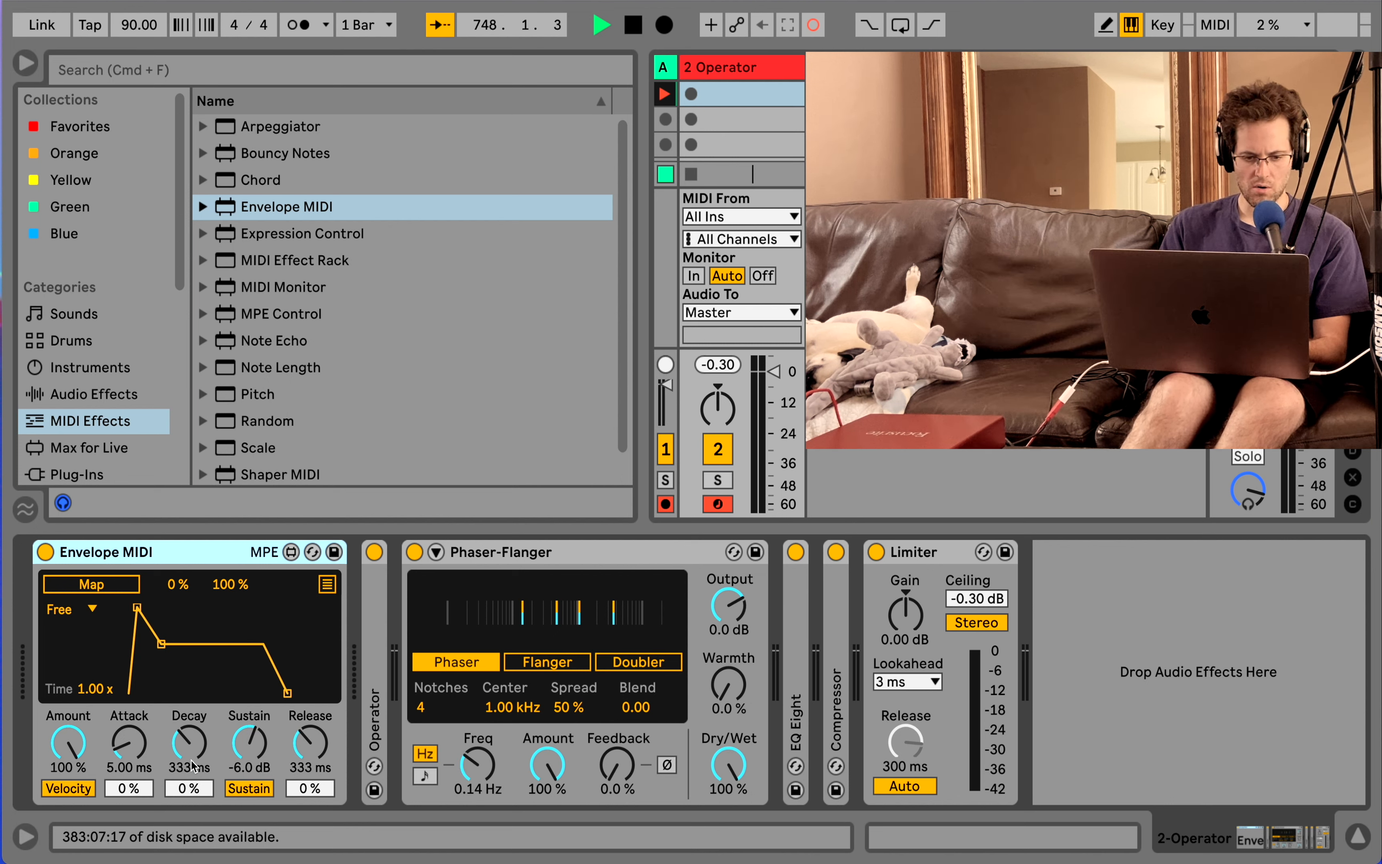
Shape Envelope MIDI with 0.10 ms attack, 846 ms decay, -inf dB sustain and 1.00 ms release, and map it to the Phaser-Flanger's Amount
drag(250, 748, 249, 794)
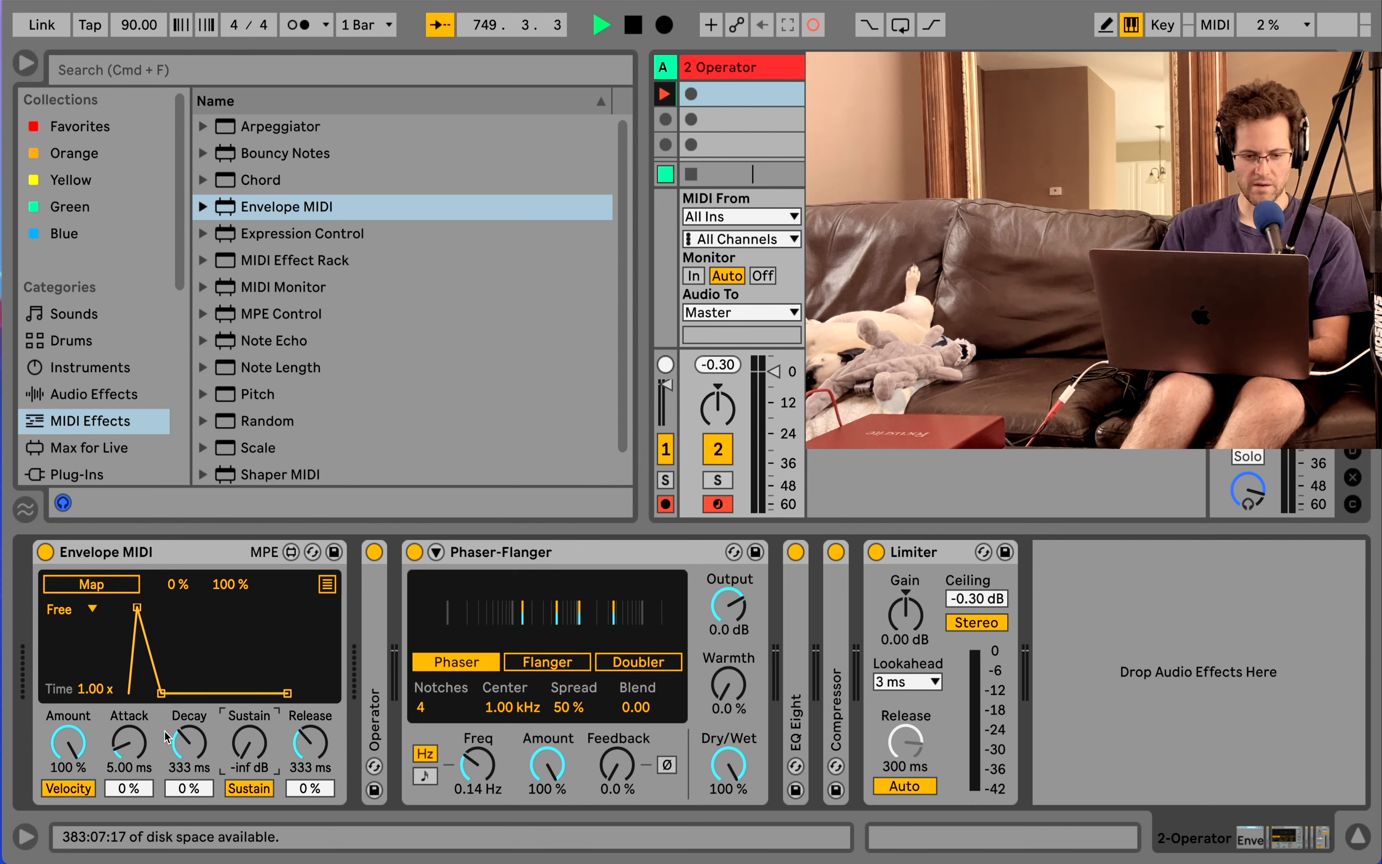
click(145, 737)
drag(129, 742, 129, 788)
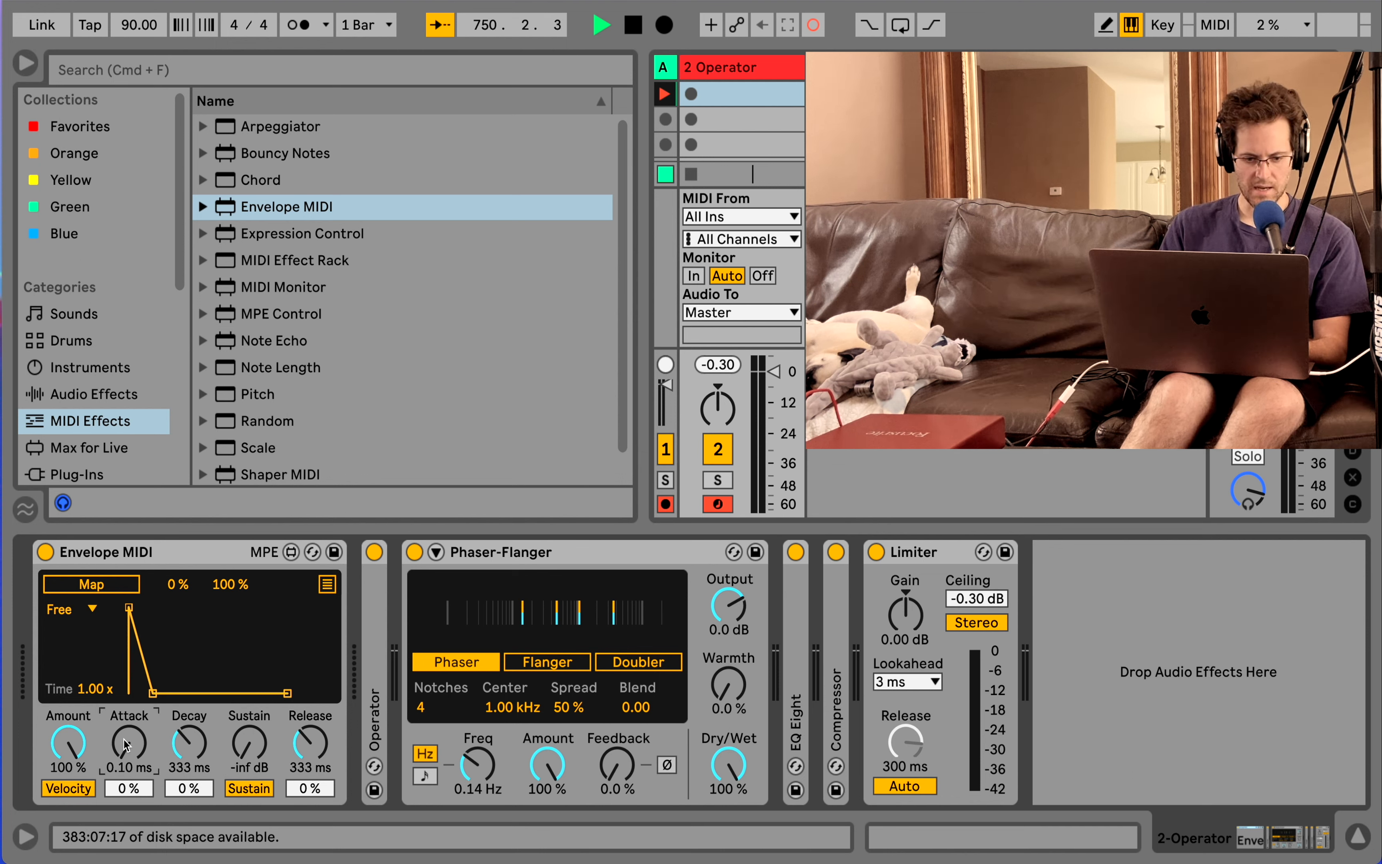
click(189, 743)
drag(152, 693, 159, 695)
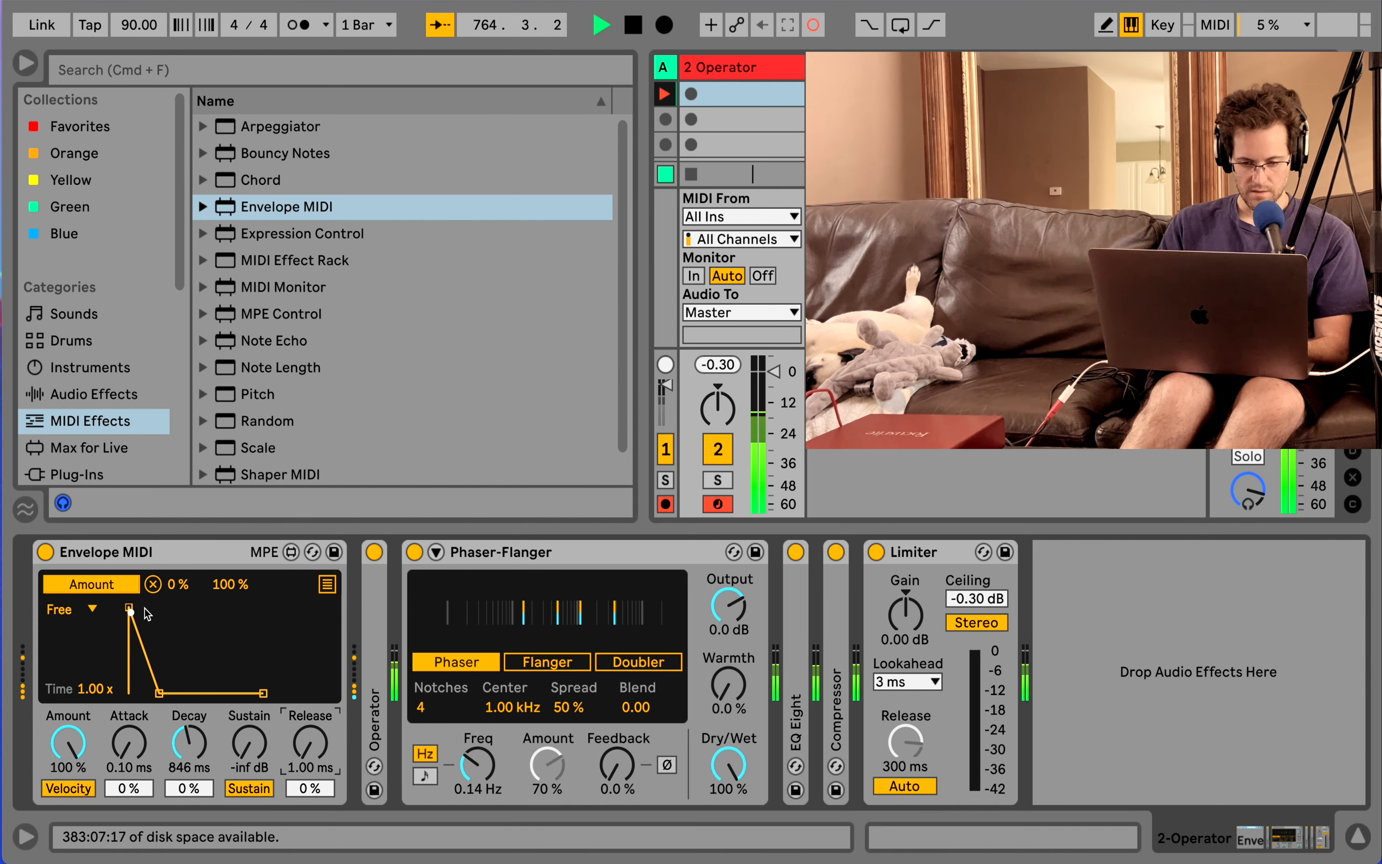
Lengthen the Envelope MIDI device's attack to 2.56 s
drag(129, 788, 139, 750)
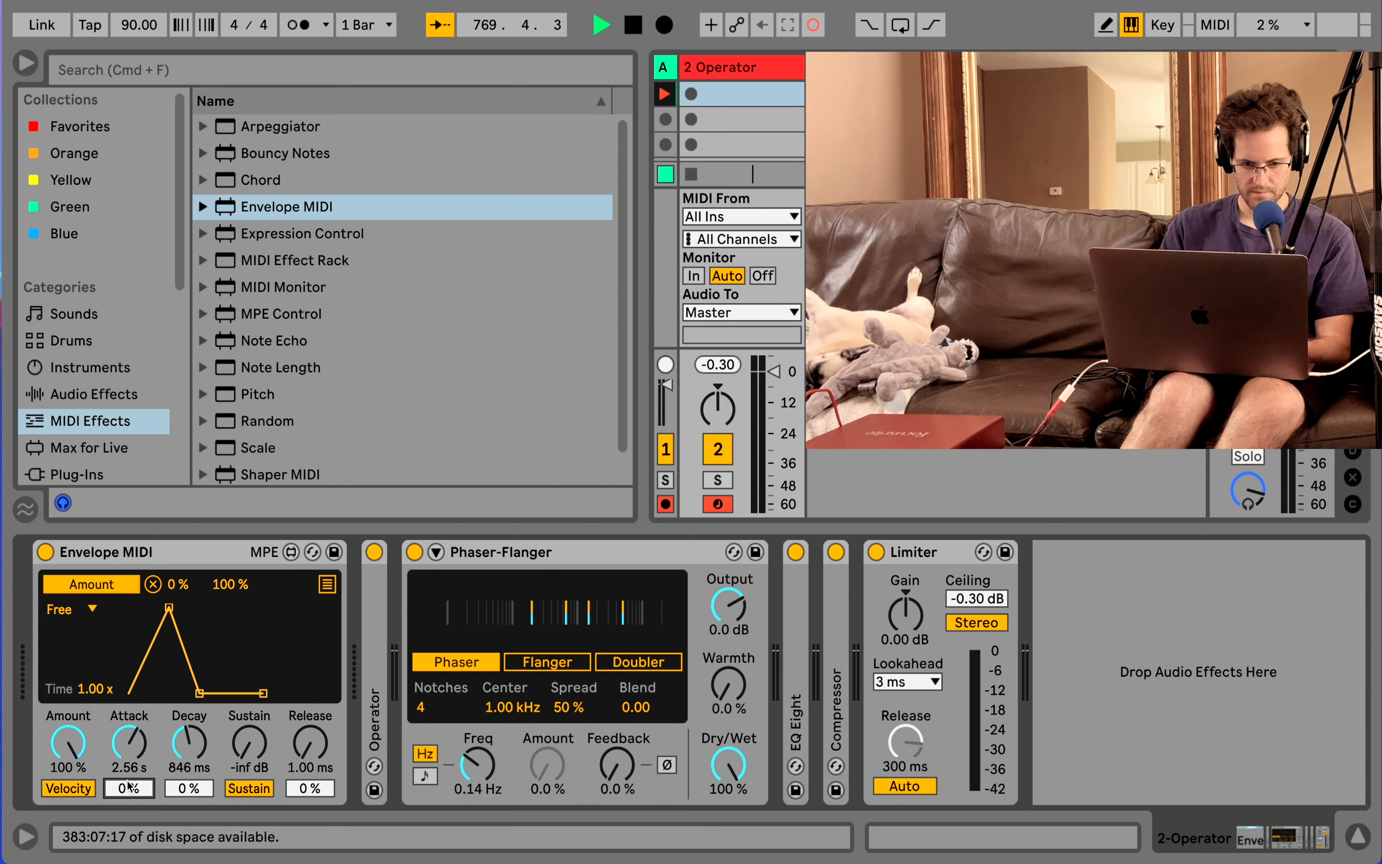
drag(139, 757, 139, 720)
drag(129, 788, 188, 802)
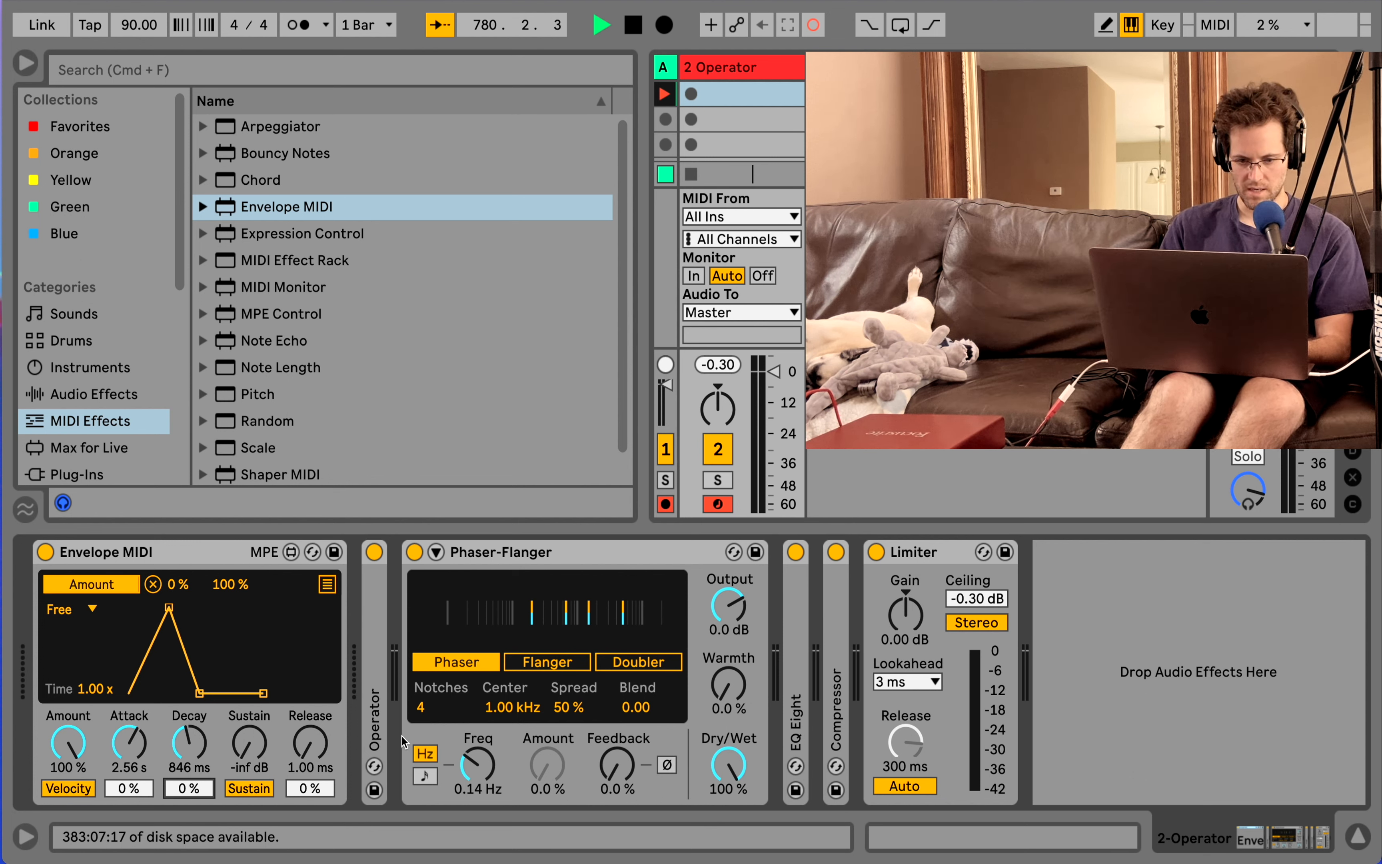
Try raising the Limiter's gain to 5.70 dB, and reset it to 0.00 dB
click(904, 617)
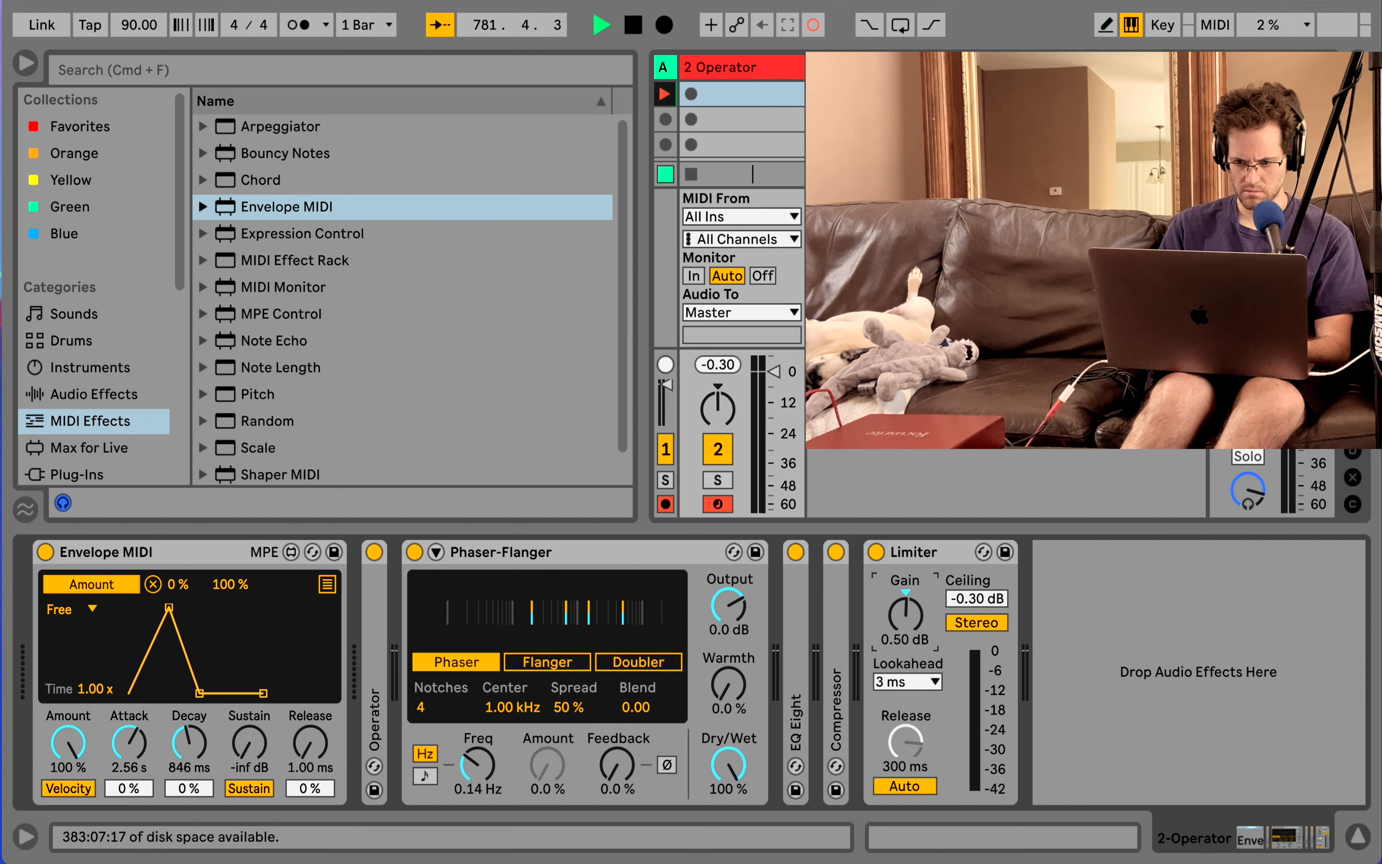
mouse_move(904, 617)
mouse_down()
mouse_move(902, 605)
mouse_move(897, 626)
mouse_up()
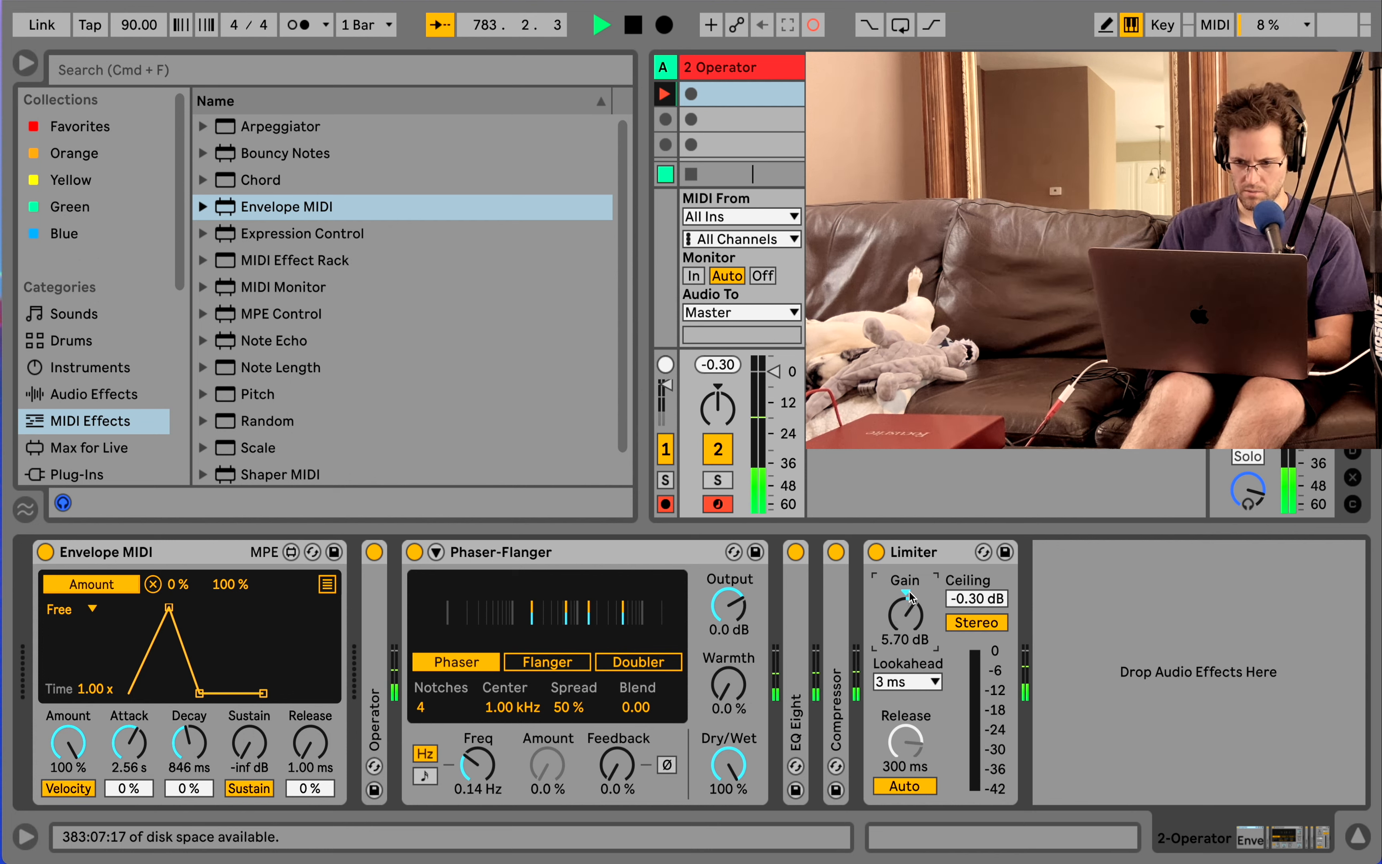
double_click(907, 594)
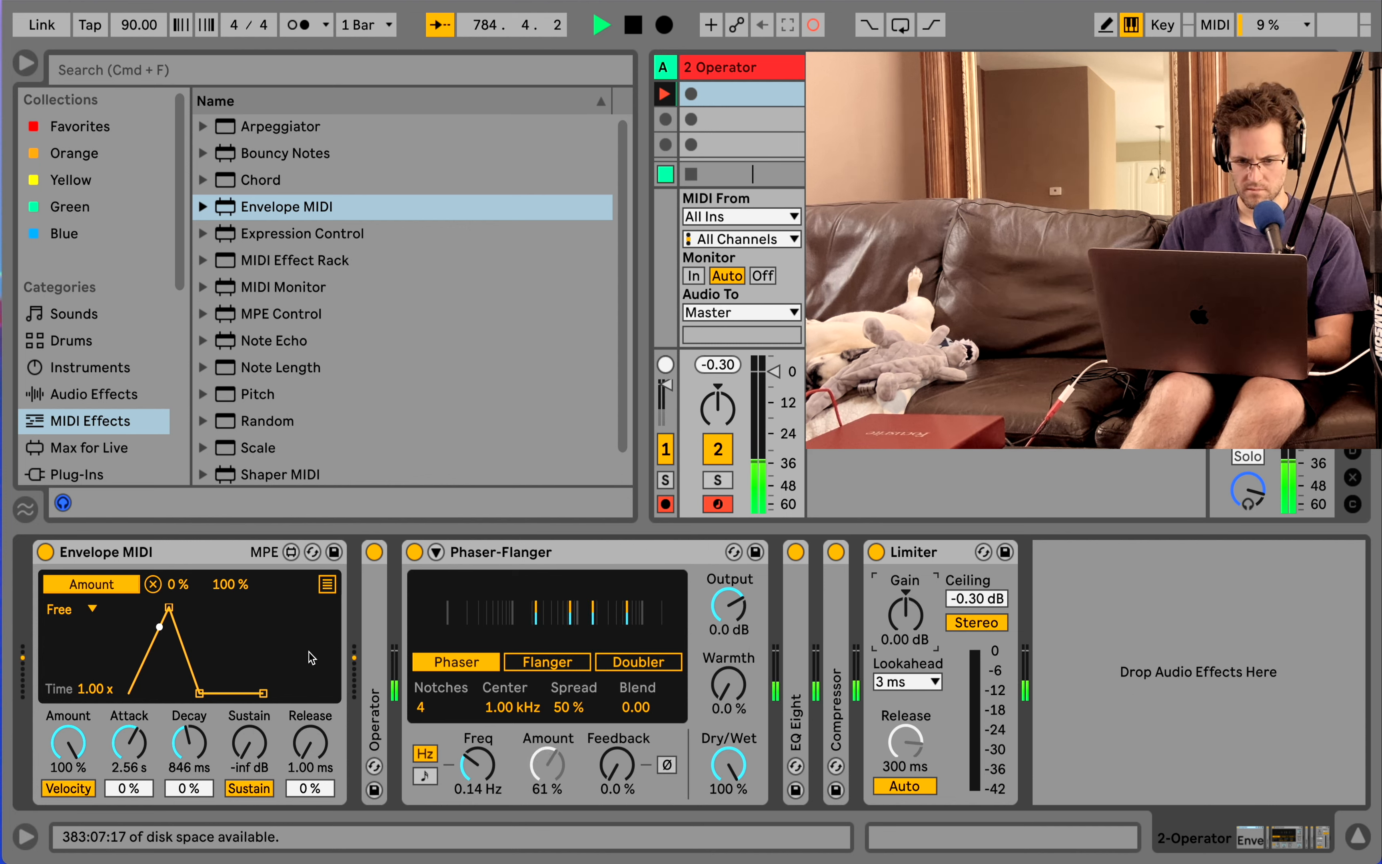
Set both the attack and the decay of the Envelope MIDI device to 2.00 s
mouse_move(189, 746)
mouse_down()
mouse_move(189, 734)
mouse_move(194, 748)
mouse_up()
click(140, 747)
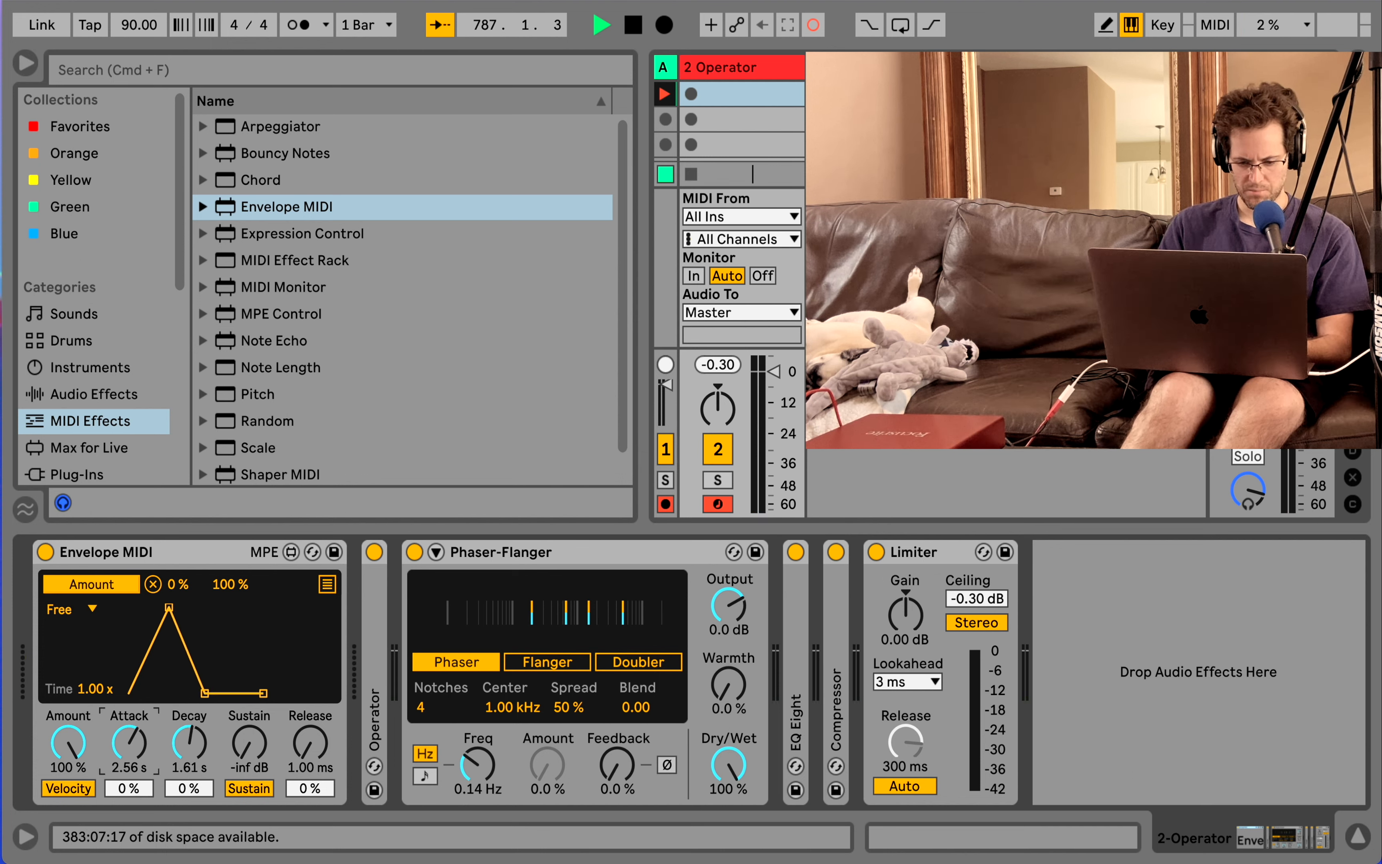
text(2)
key(Return)
click(189, 742)
text(2)
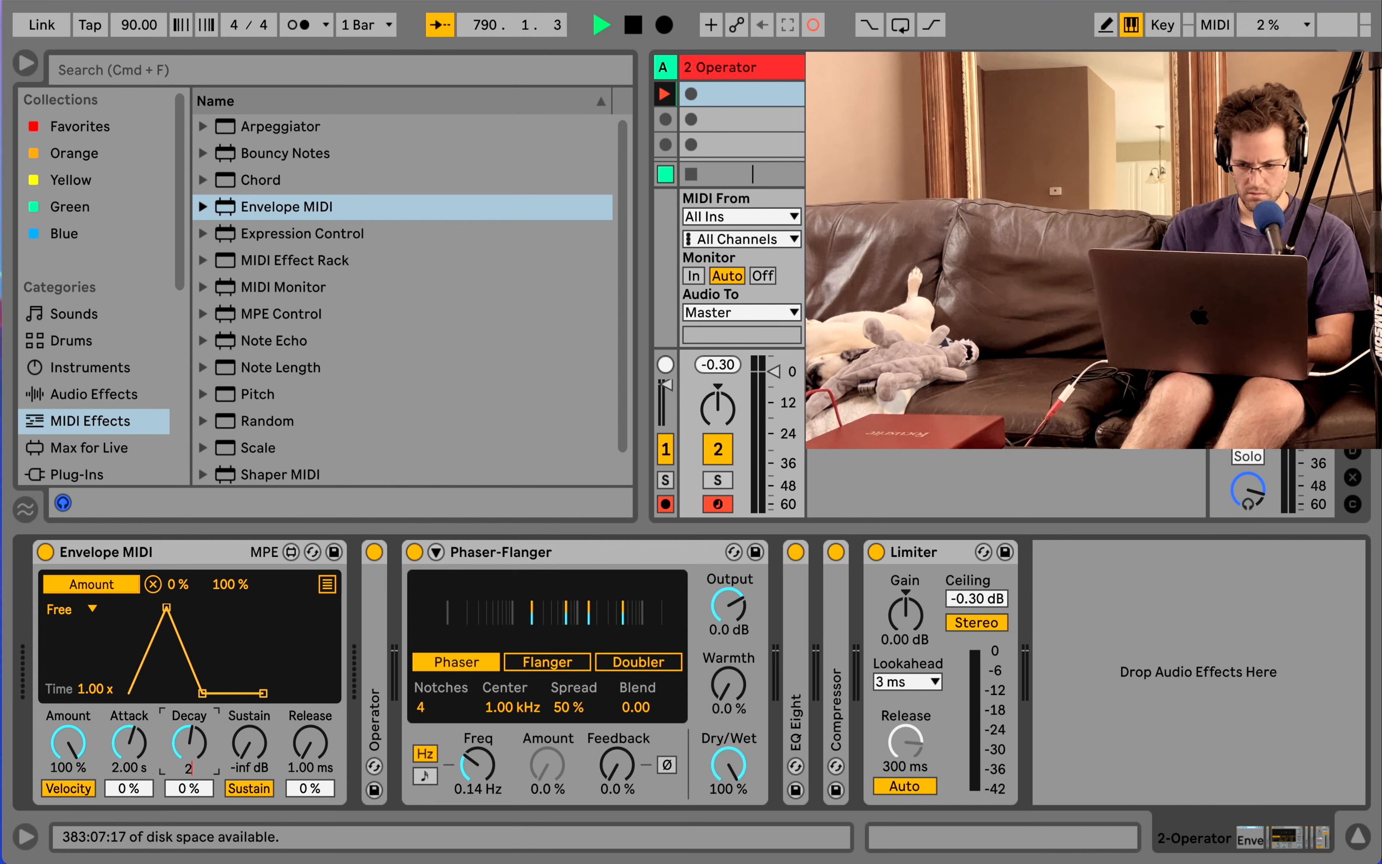
key(Return)
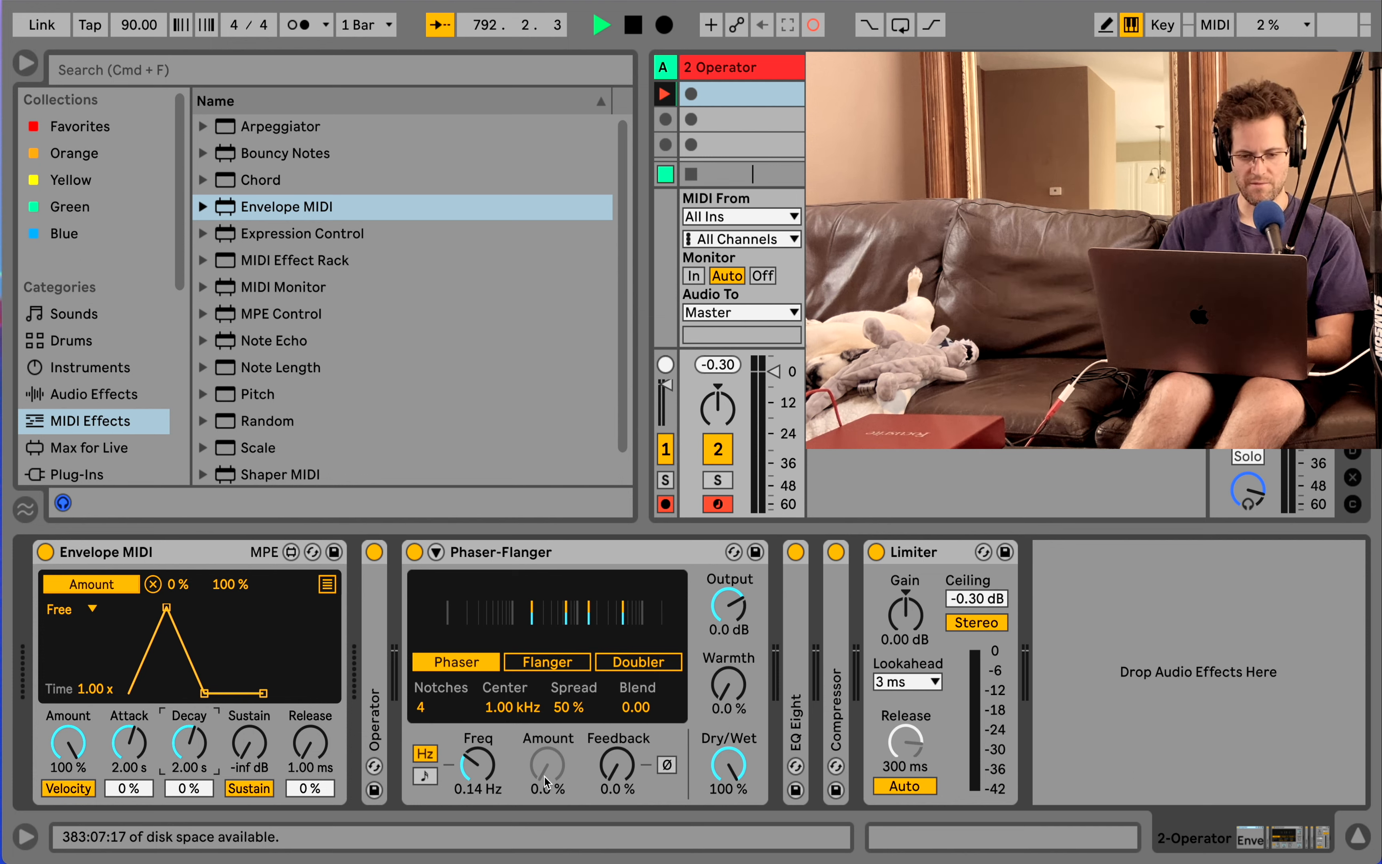
drag(544, 776, 546, 810)
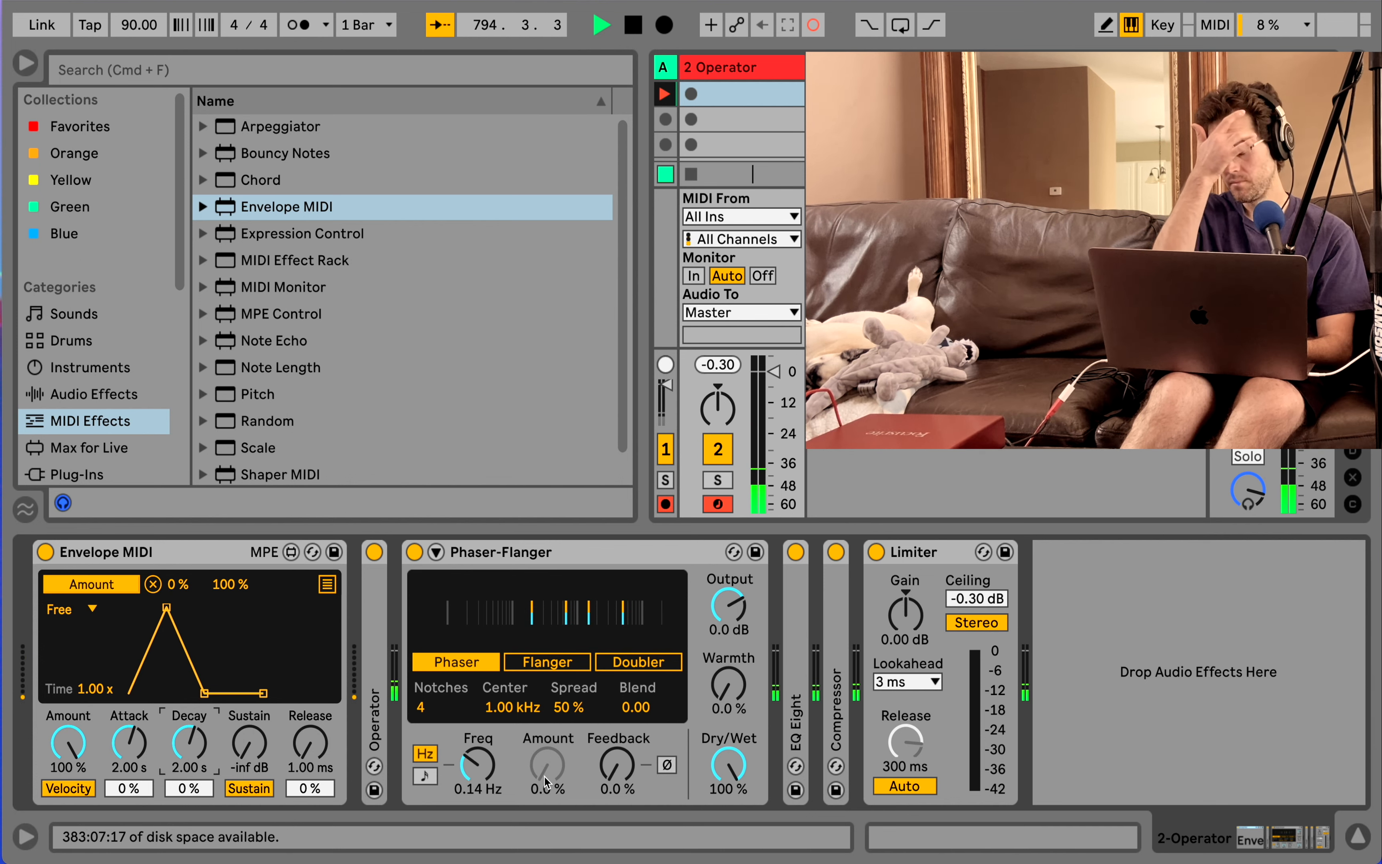
drag(545, 781, 546, 797)
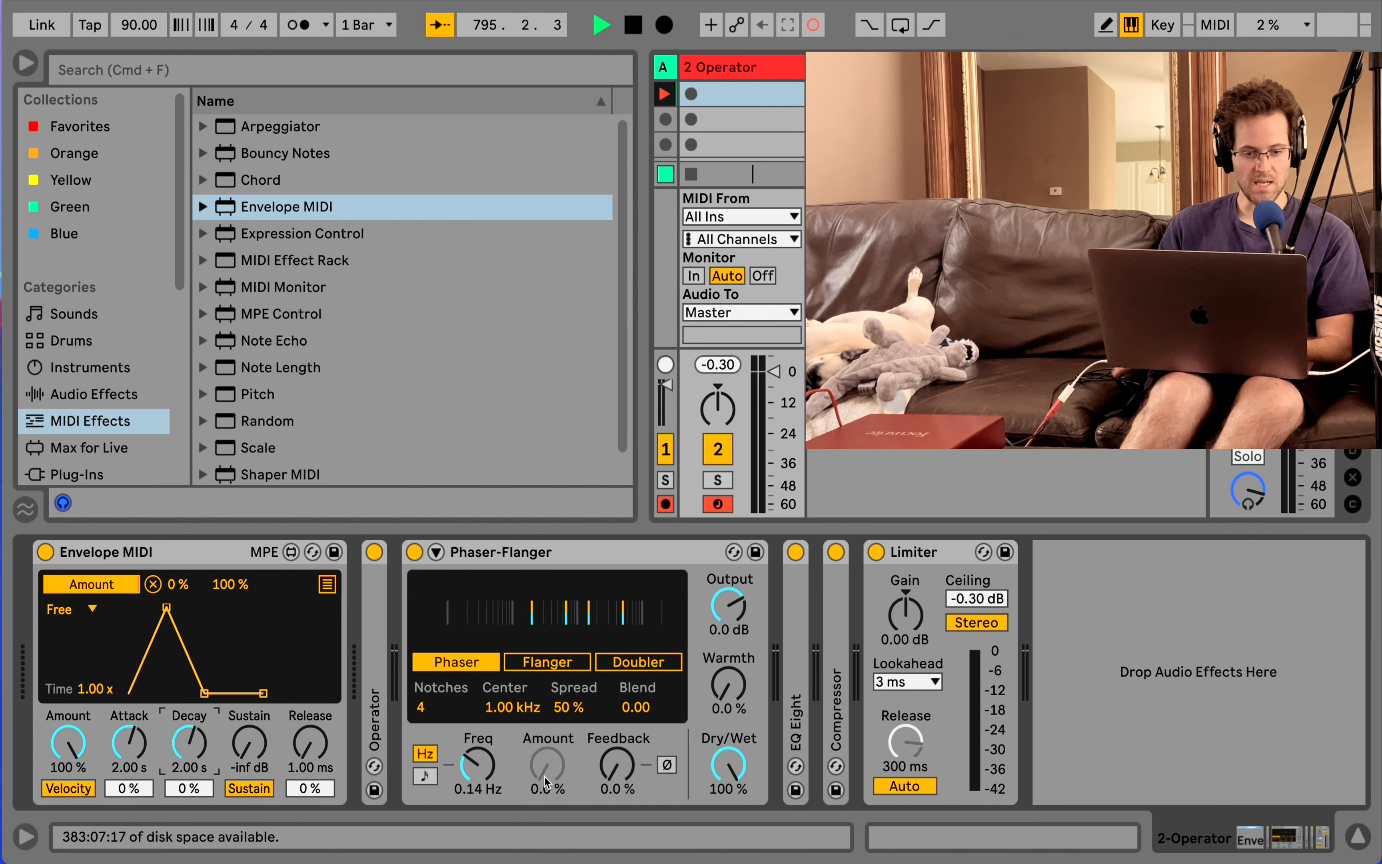
click(171, 557)
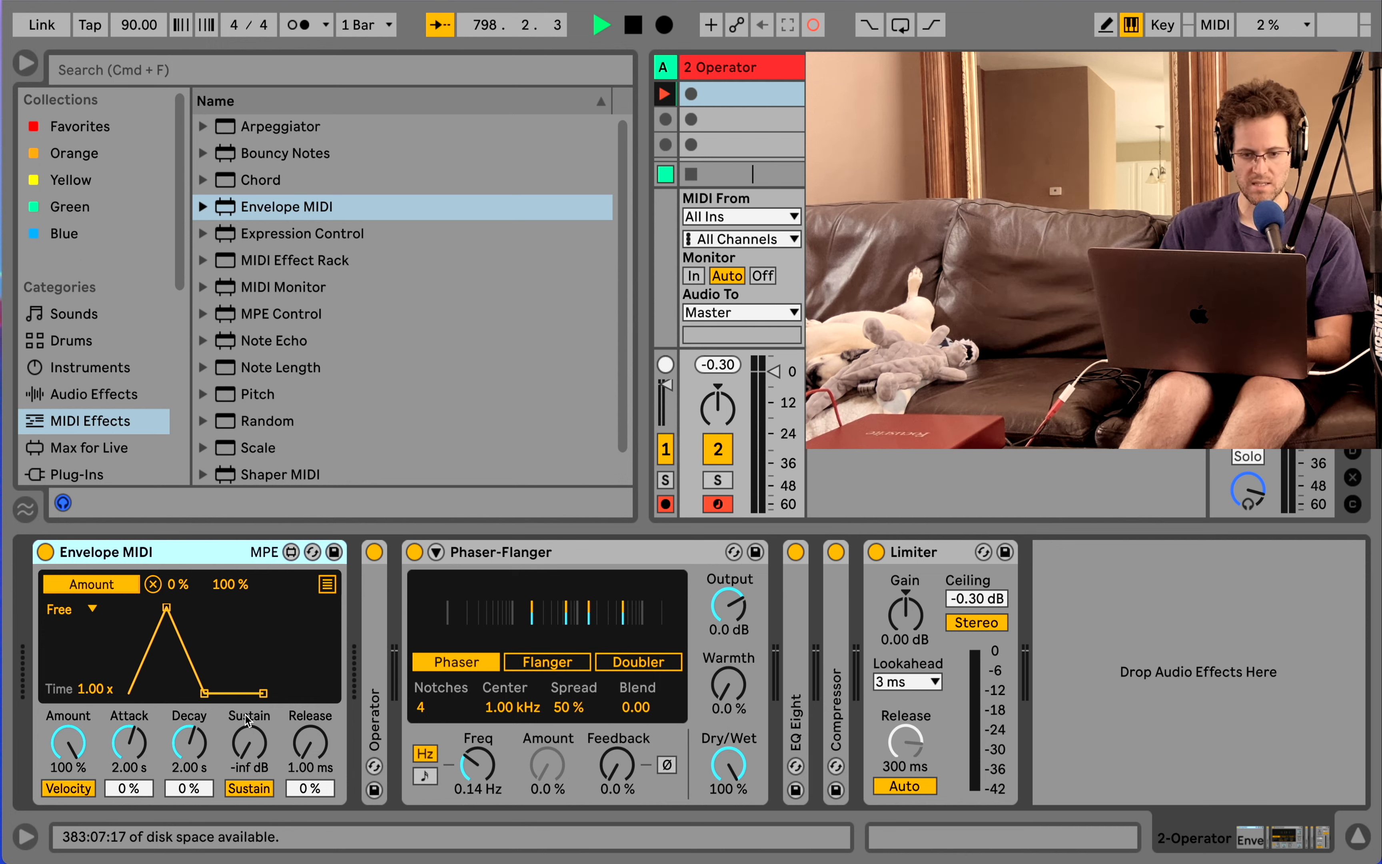
scroll(252, 411, down, 1)
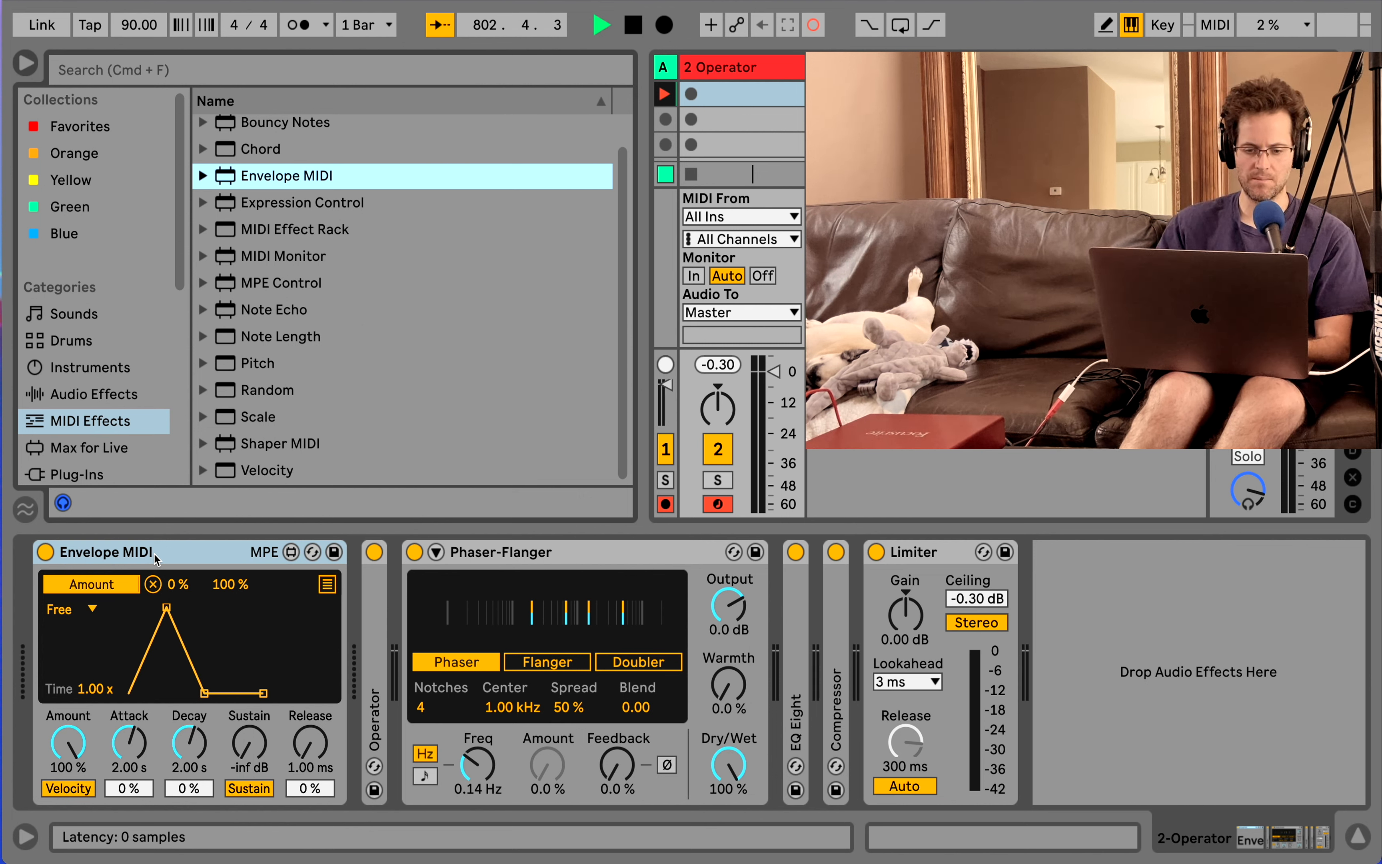
Delete the Phaser-Flanger and Envelope MIDI devices from the chain and unfold Operator
click(496, 553)
key(Delete)
double_click(374, 720)
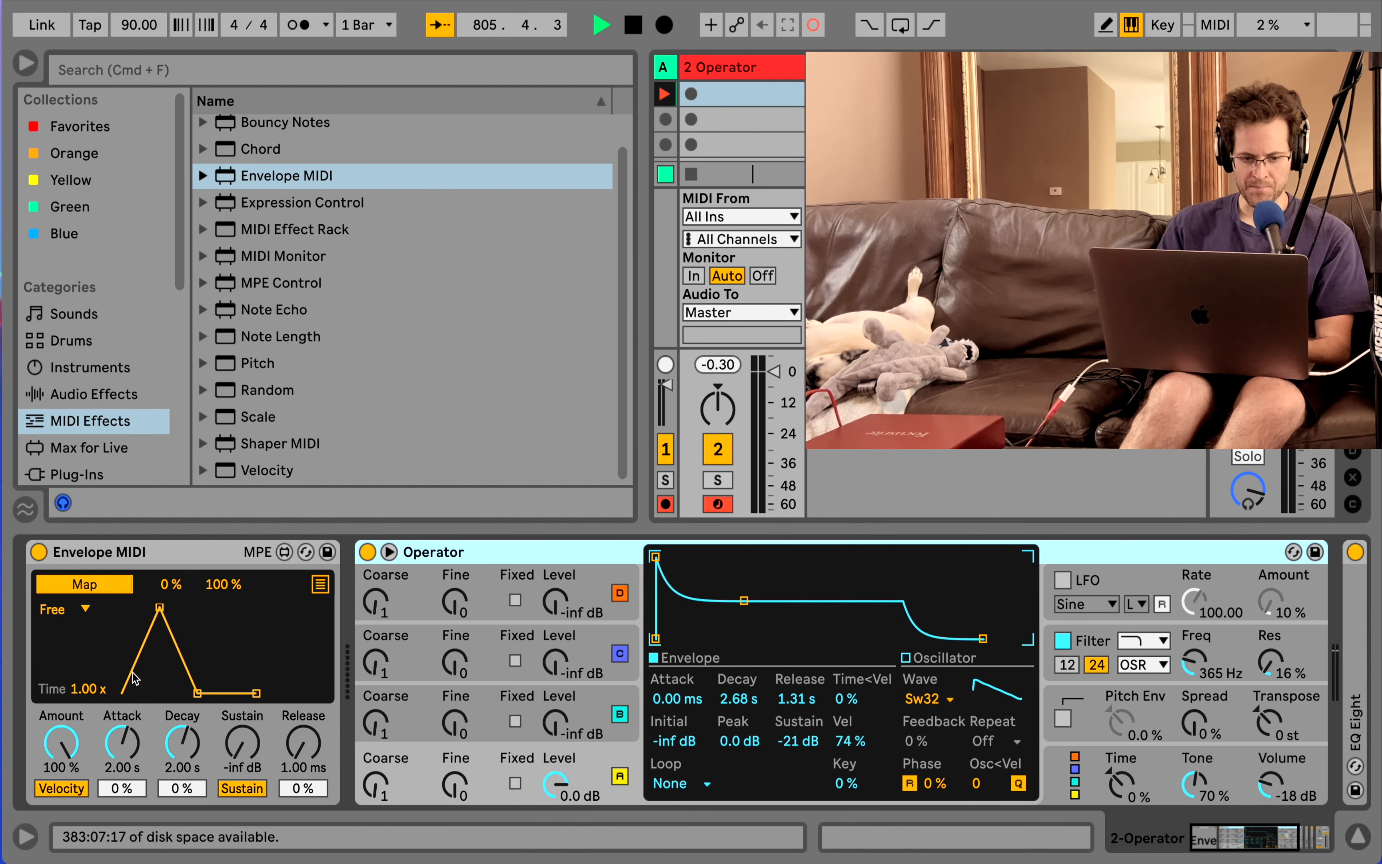
click(161, 559)
key(Delete)
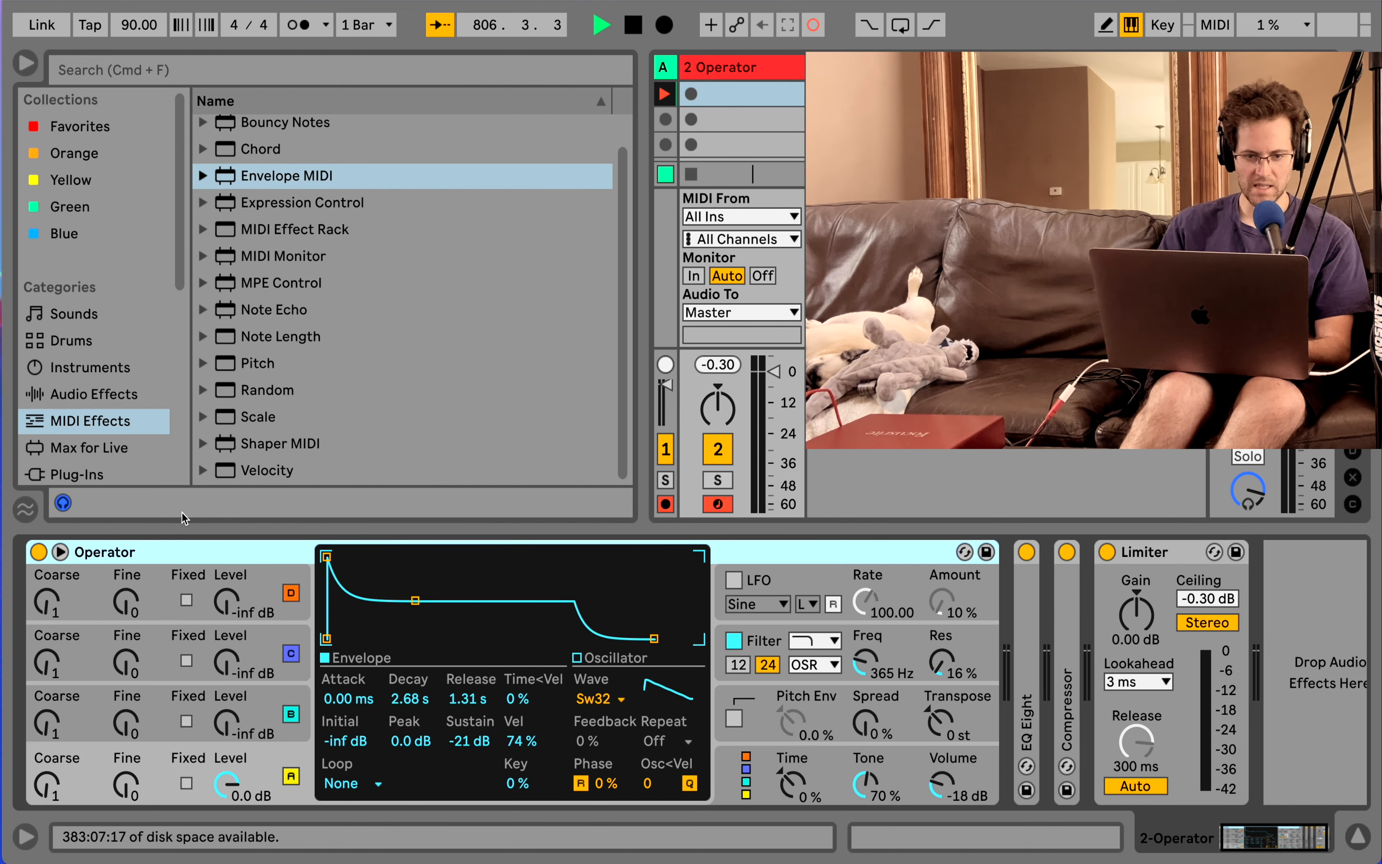
Insert the Max for Live Envelope device in front of Operator and display Operator's filter settings
scroll(84, 405, down, 1)
click(75, 433)
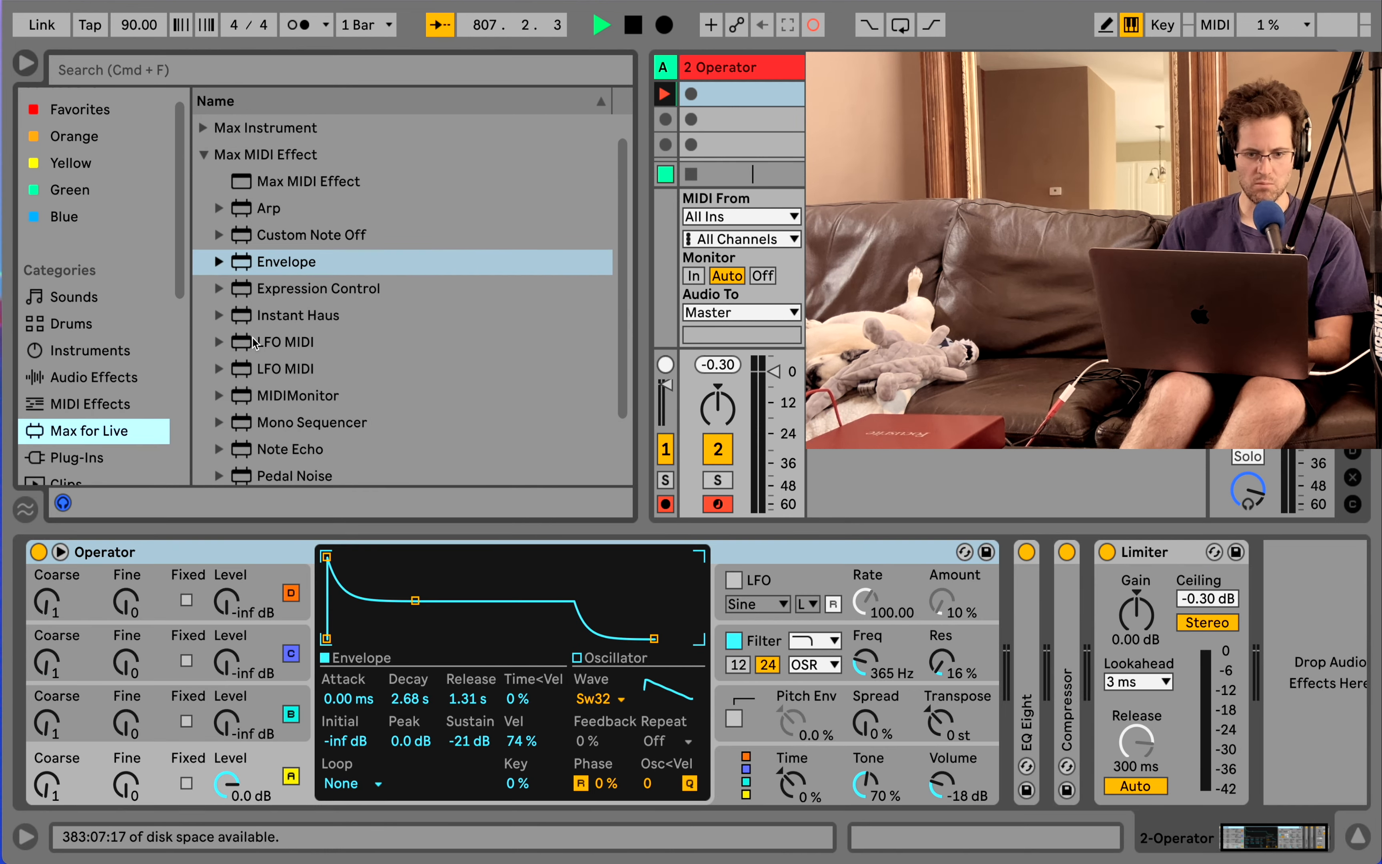
double_click(286, 261)
click(1137, 640)
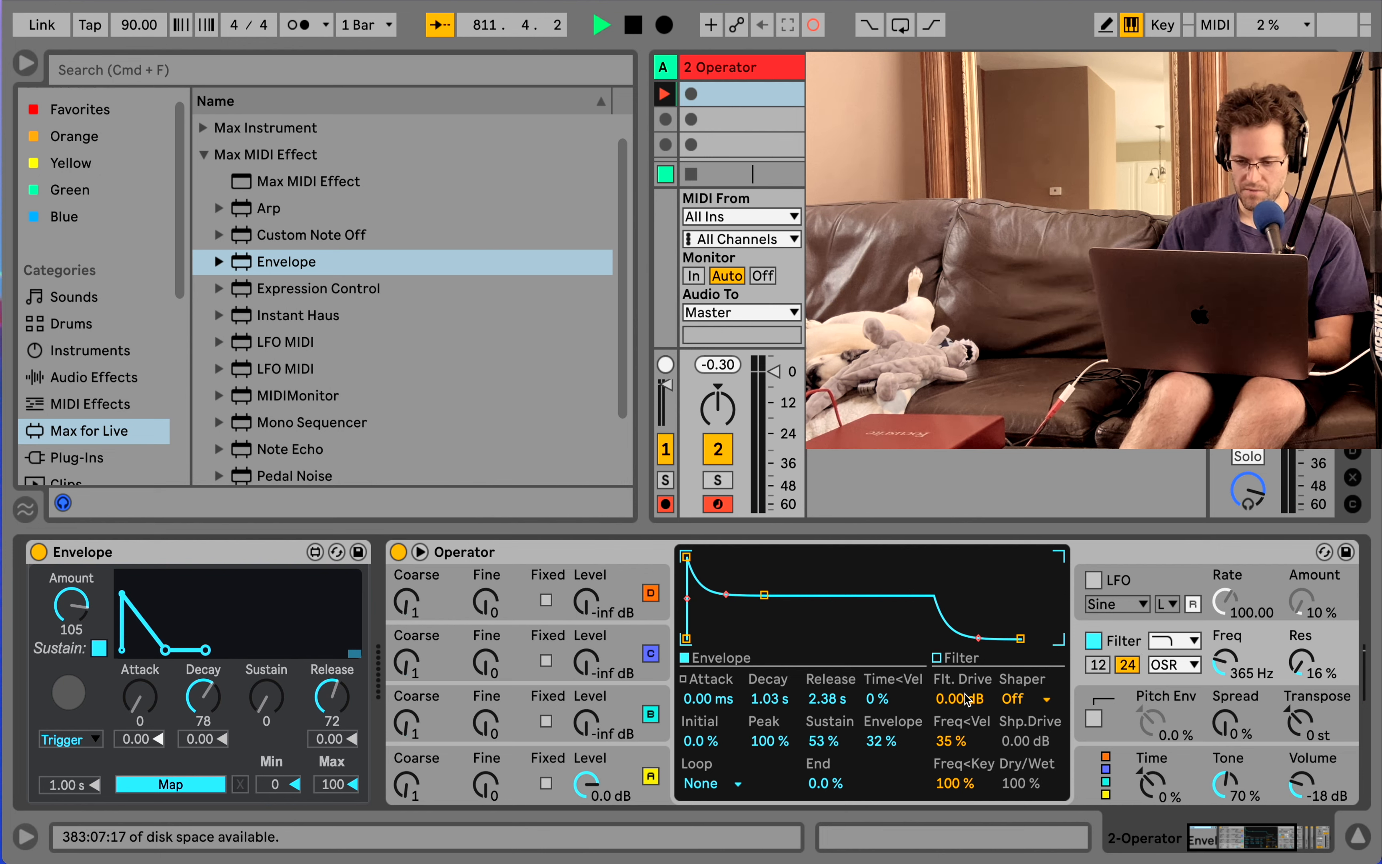
Map the Envelope to Operator's Filter Drive with a maximum of 40, and bypass and re-enable the device to compare
click(202, 786)
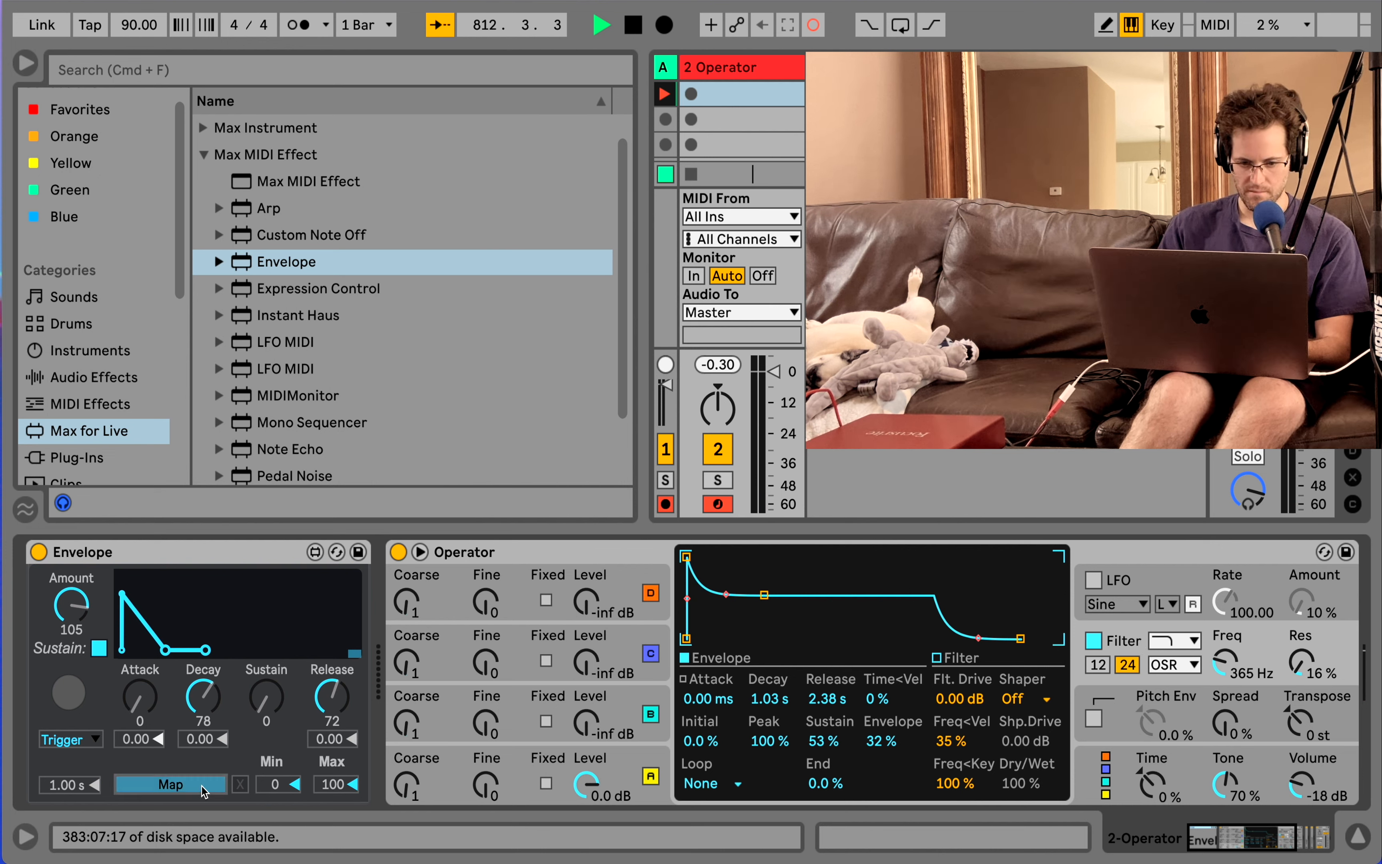
click(960, 698)
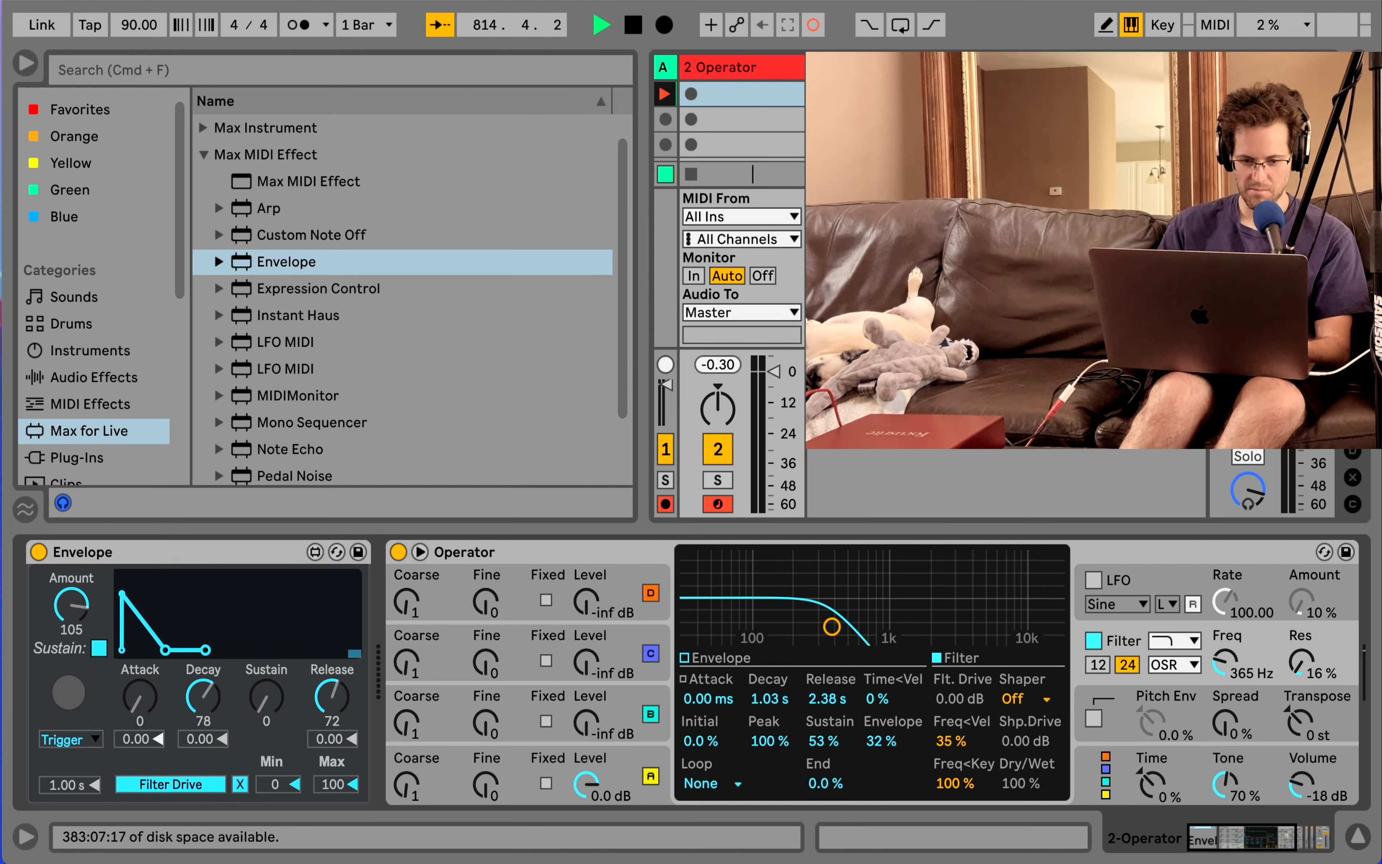
drag(343, 786, 343, 820)
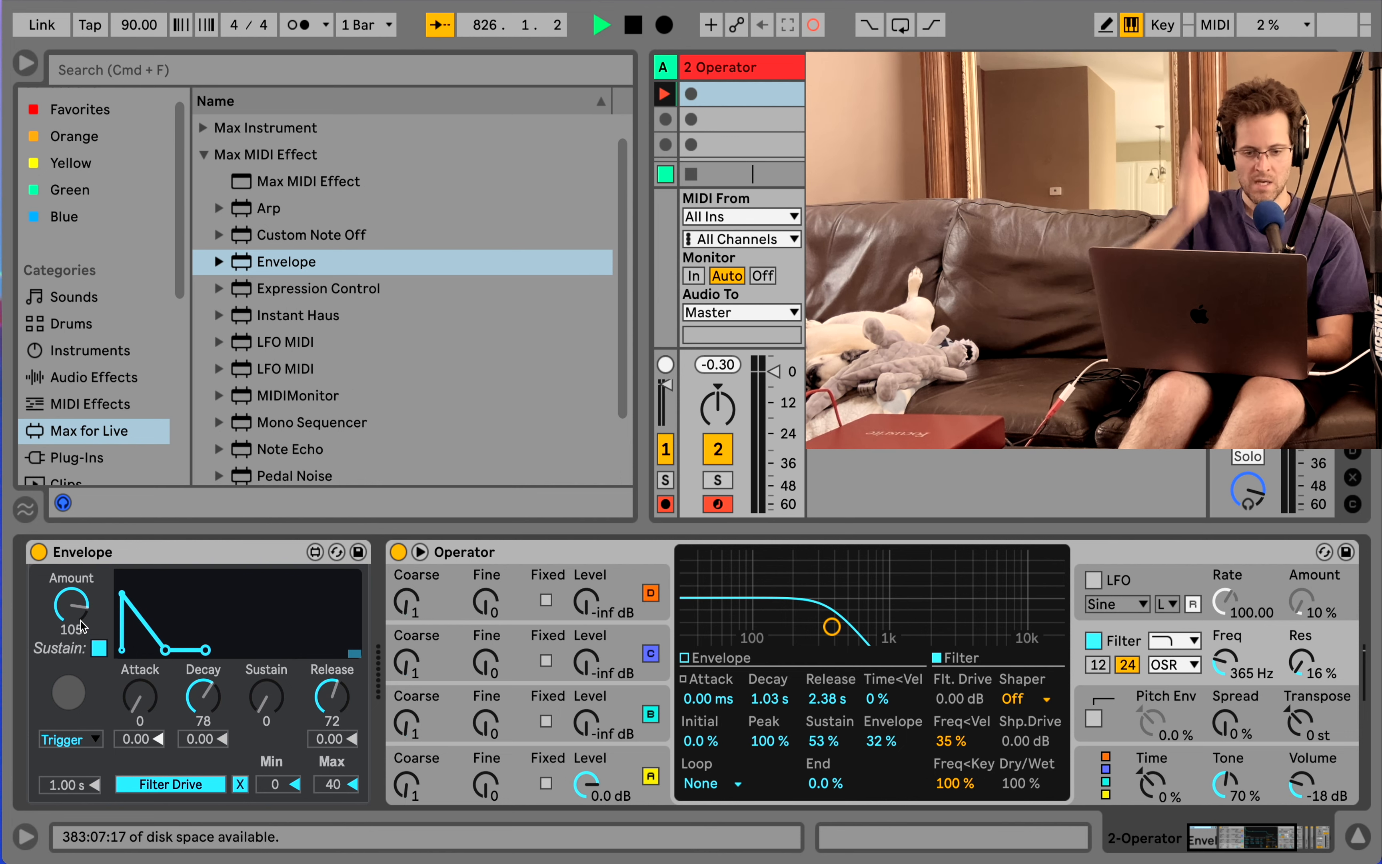
click(39, 552)
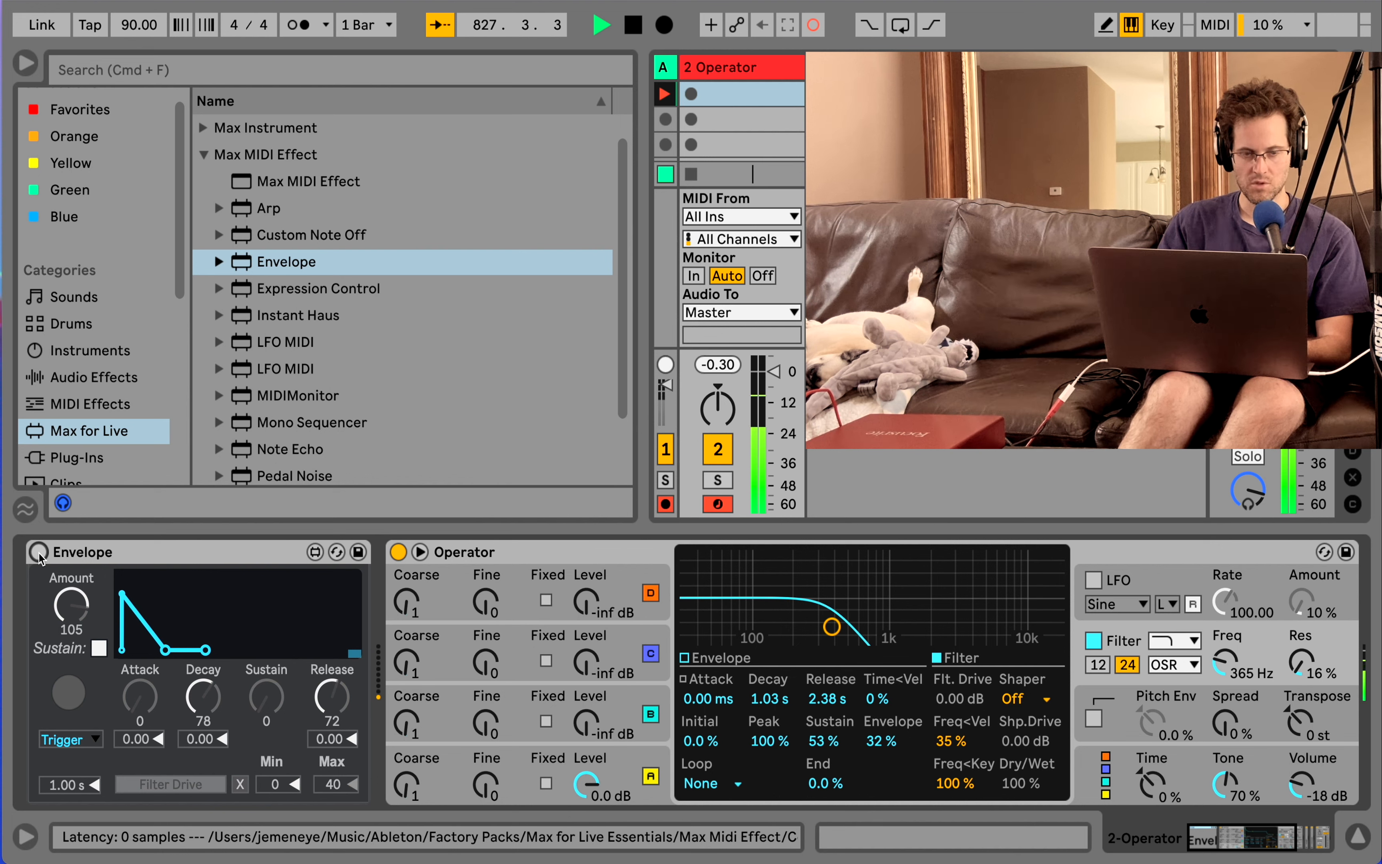
click(38, 552)
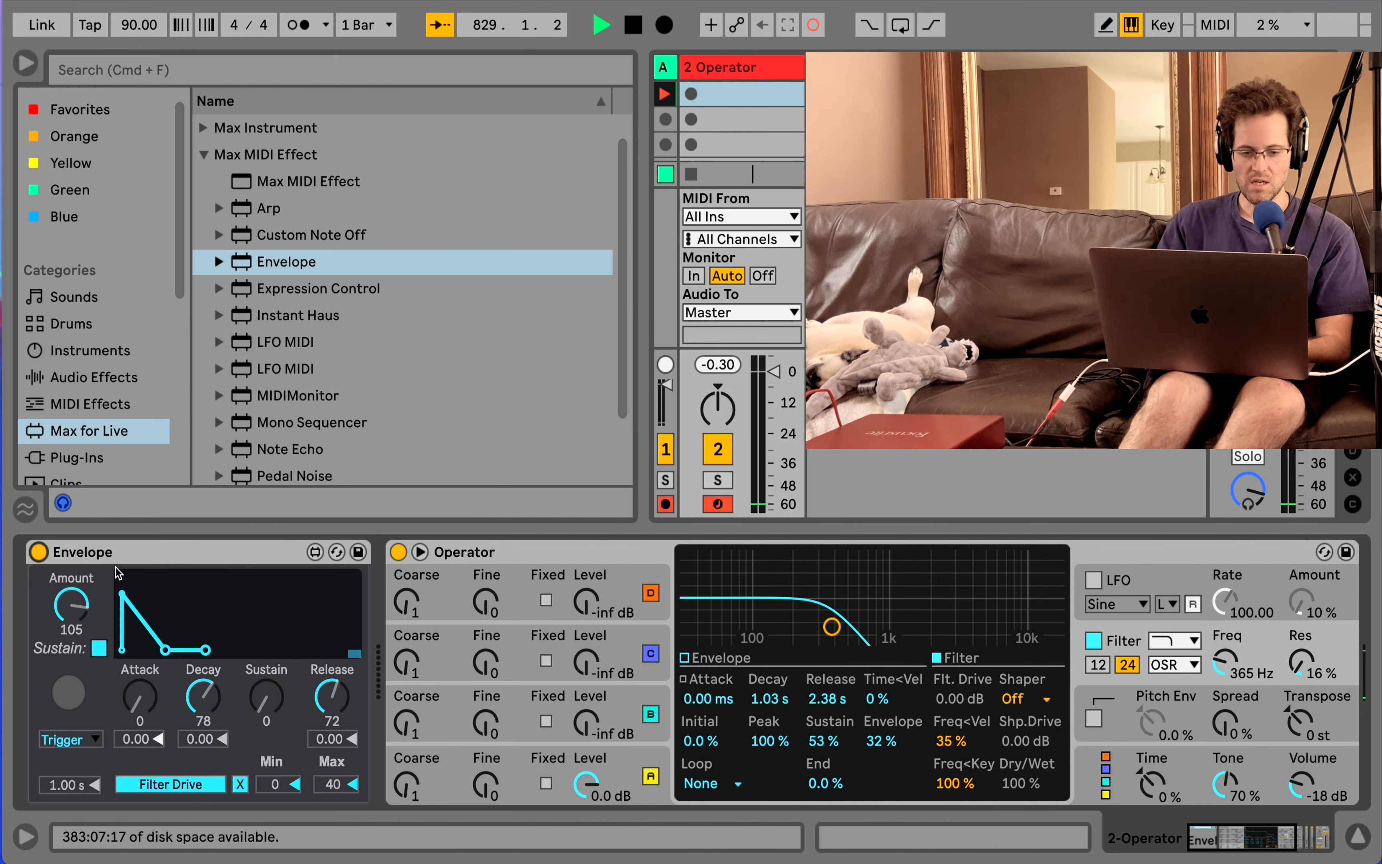
Delete the Max for Live Envelope device, undo the deletion, and remove the device from in front of Operator again
key(BackSpace)
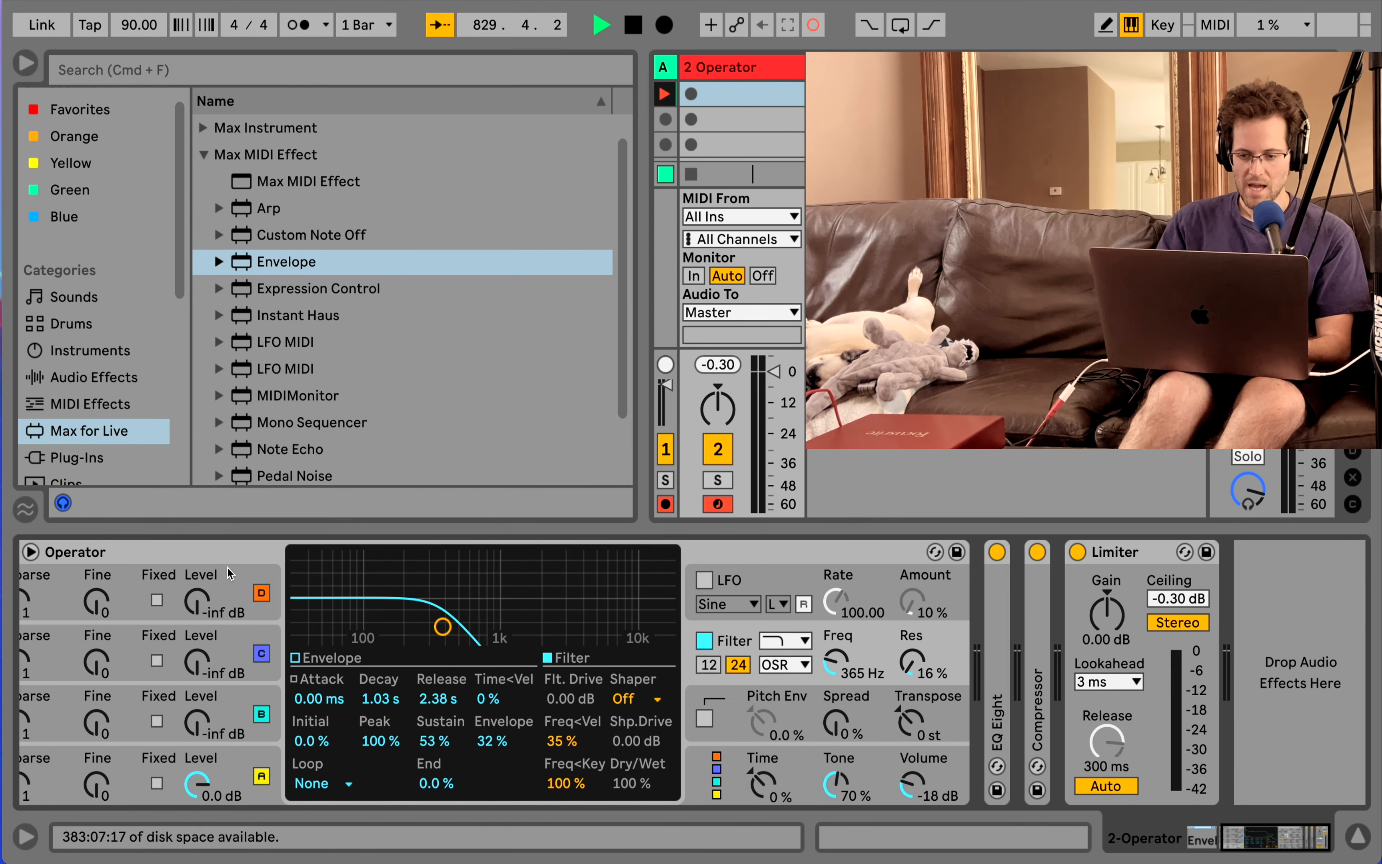
click(171, 714)
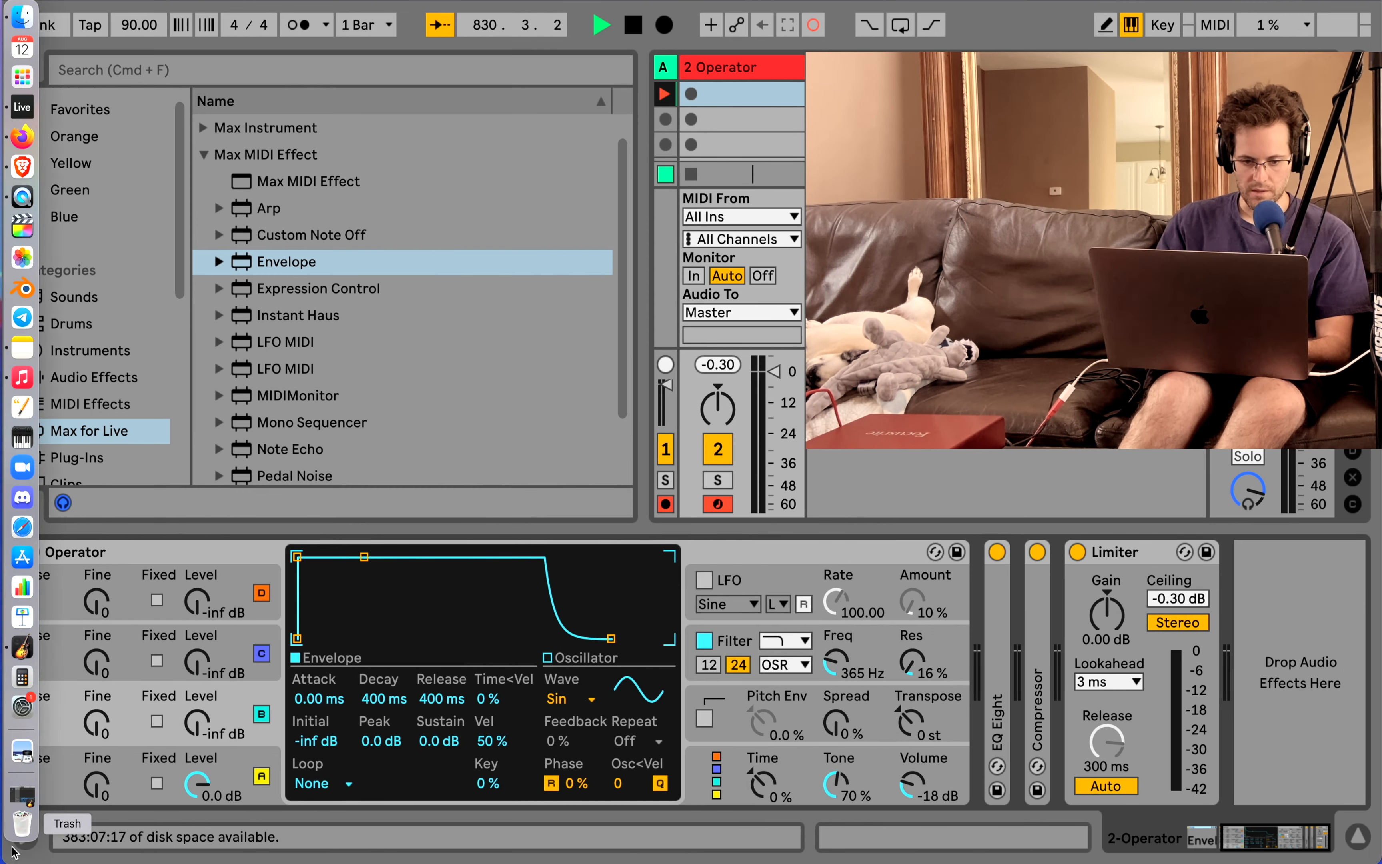
key(super+z)
click(171, 552)
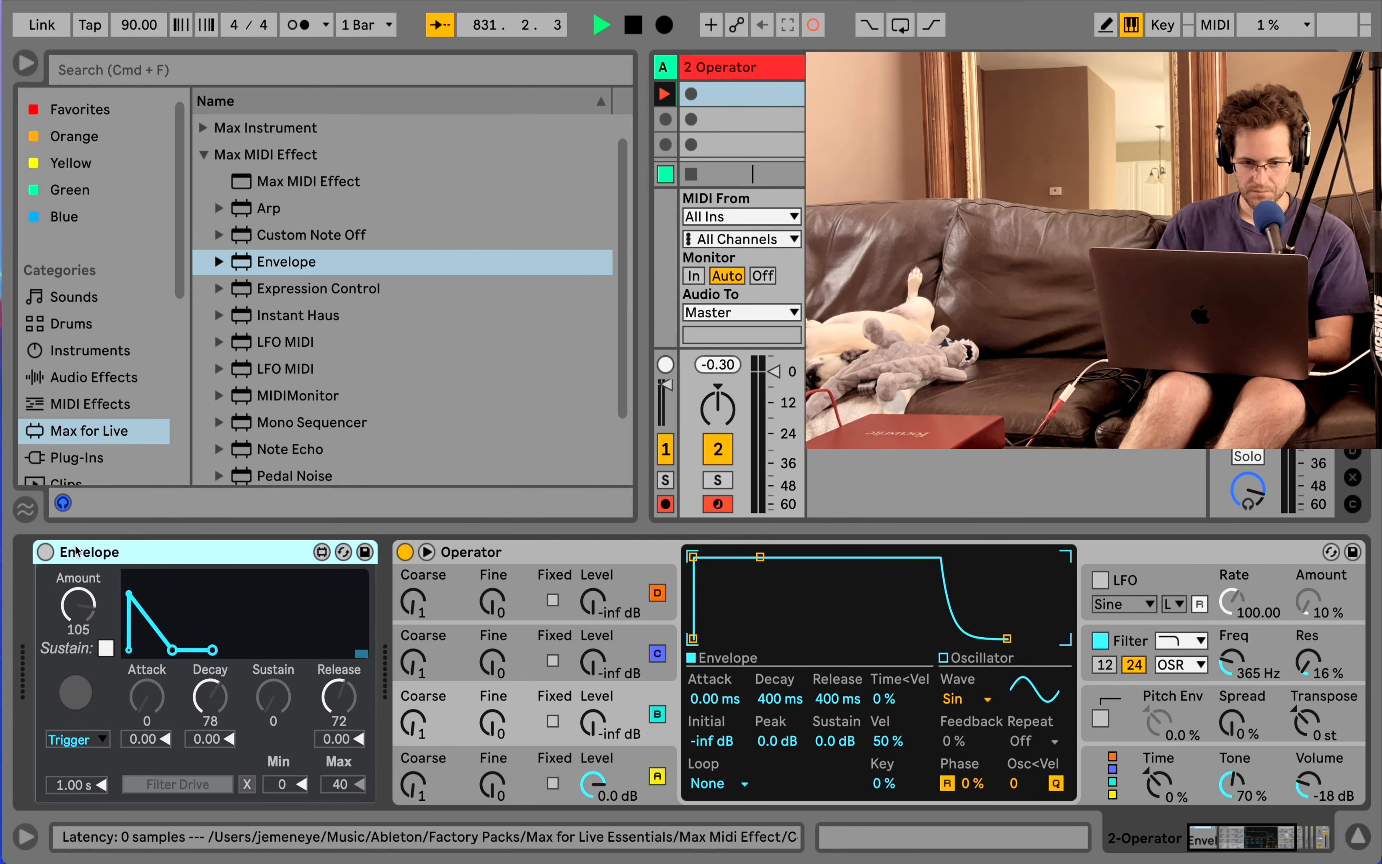
key(BackSpace)
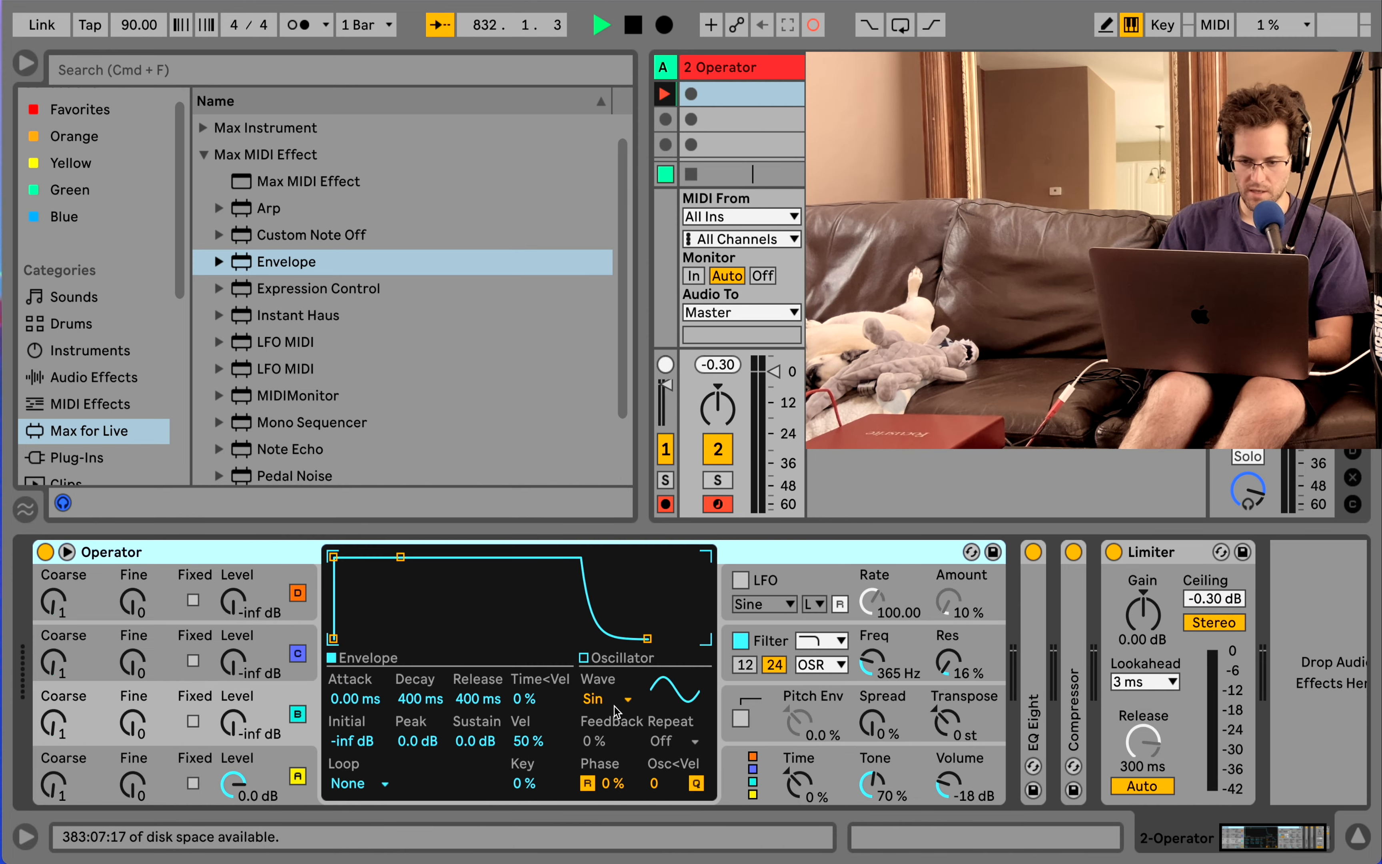
Raise the Filter Drive in Operator's filter settings to 6.00 dB
click(762, 646)
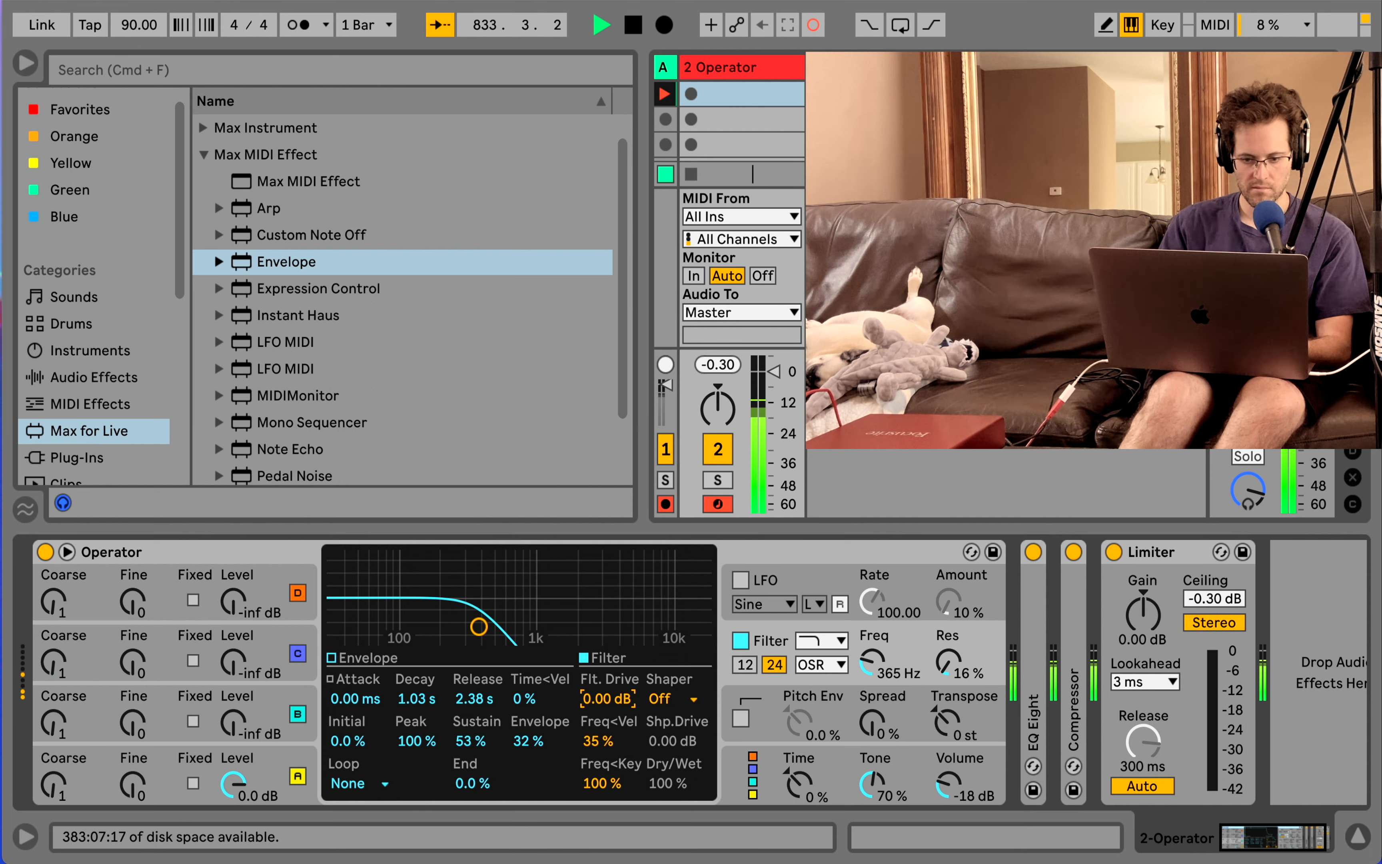
drag(607, 699, 607, 662)
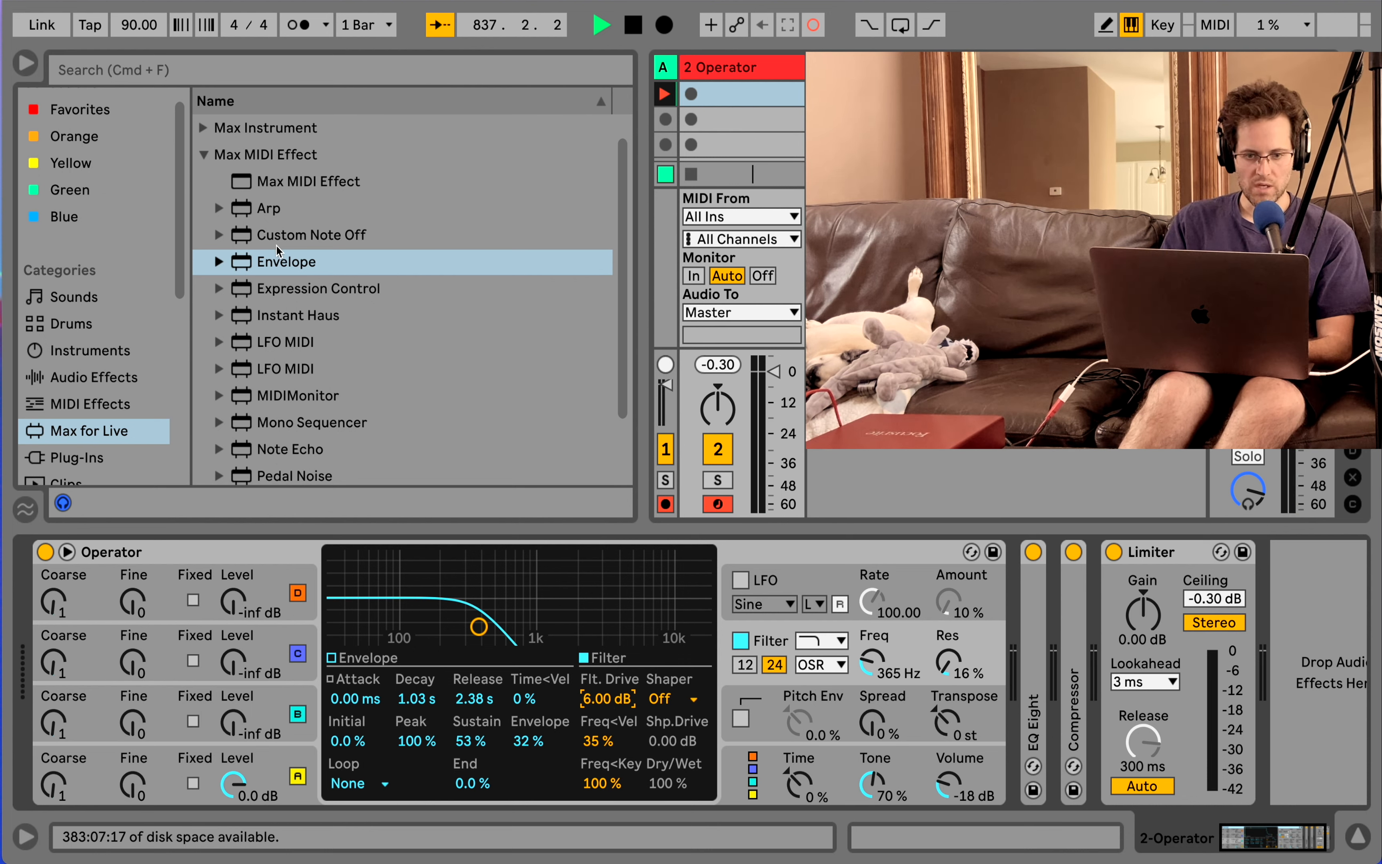
Insert Envelope MIDI from the MIDI Effects before Operator with 0.10 ms attack, 589 ms decay, -inf dB sustain and 1.00 ms release
mouse_move(277, 258)
mouse_down()
mouse_move(34, 621)
mouse_move(287, 301)
mouse_move(260, 261)
mouse_up()
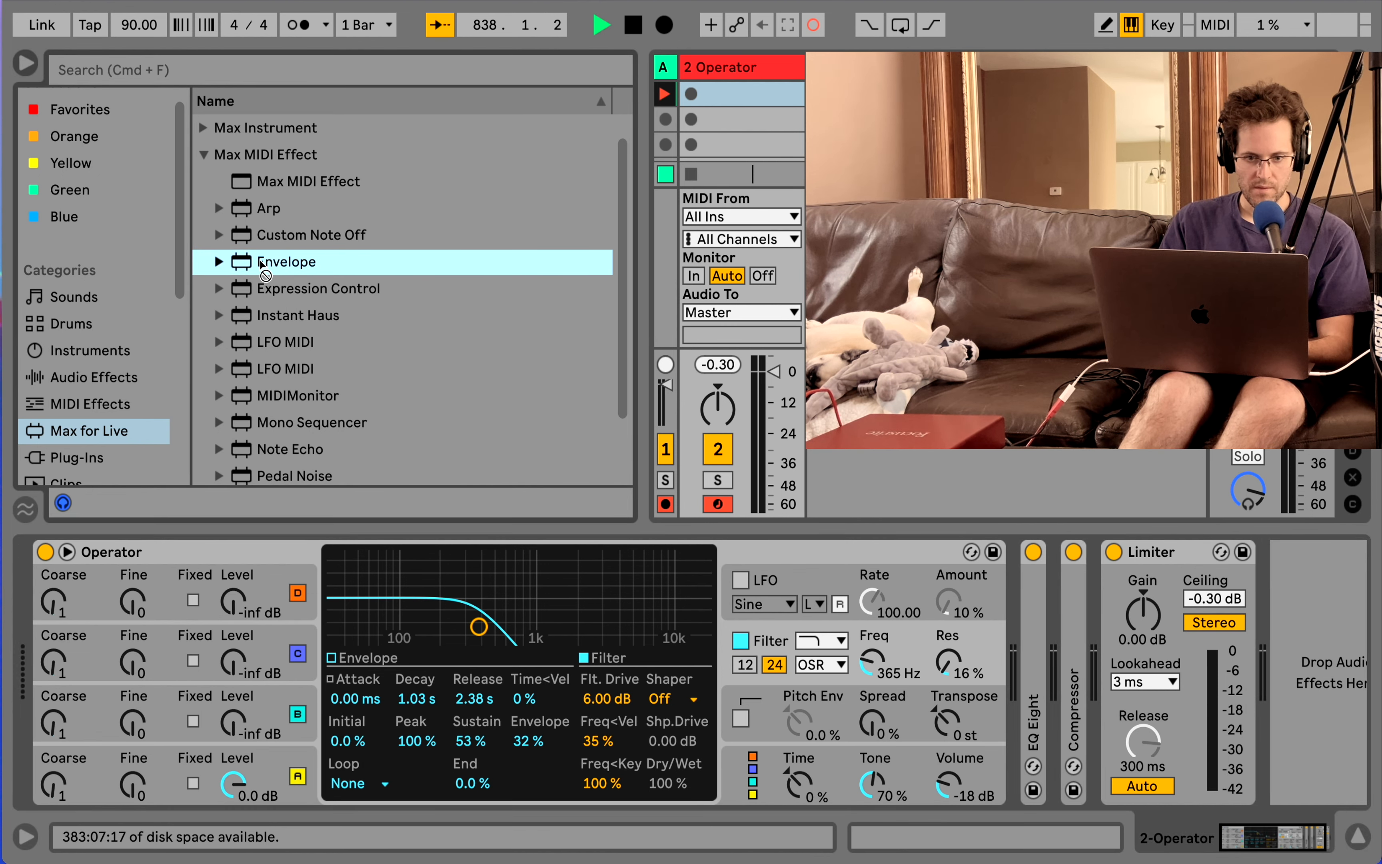
click(92, 403)
drag(287, 176, 57, 657)
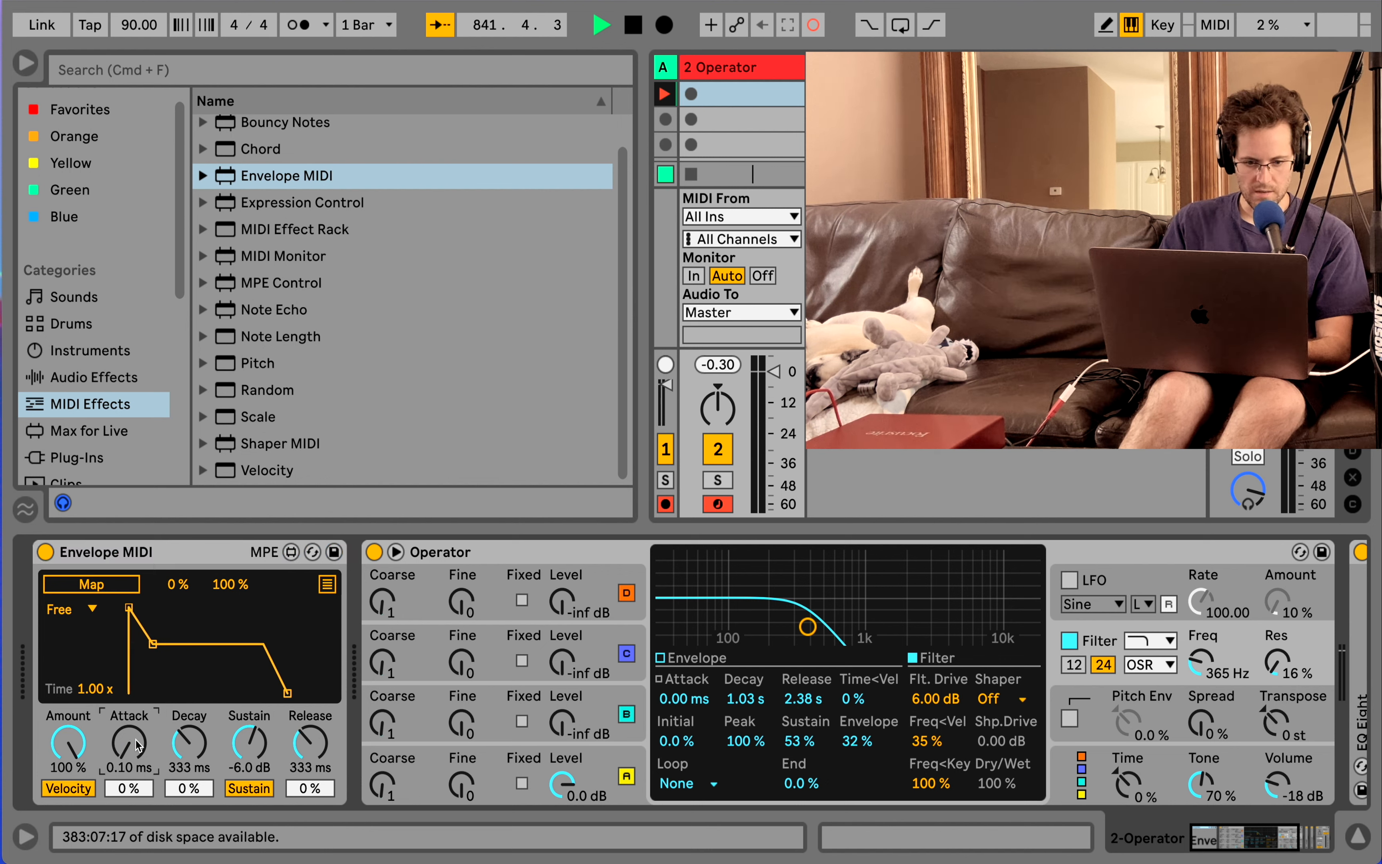
drag(260, 745, 260, 800)
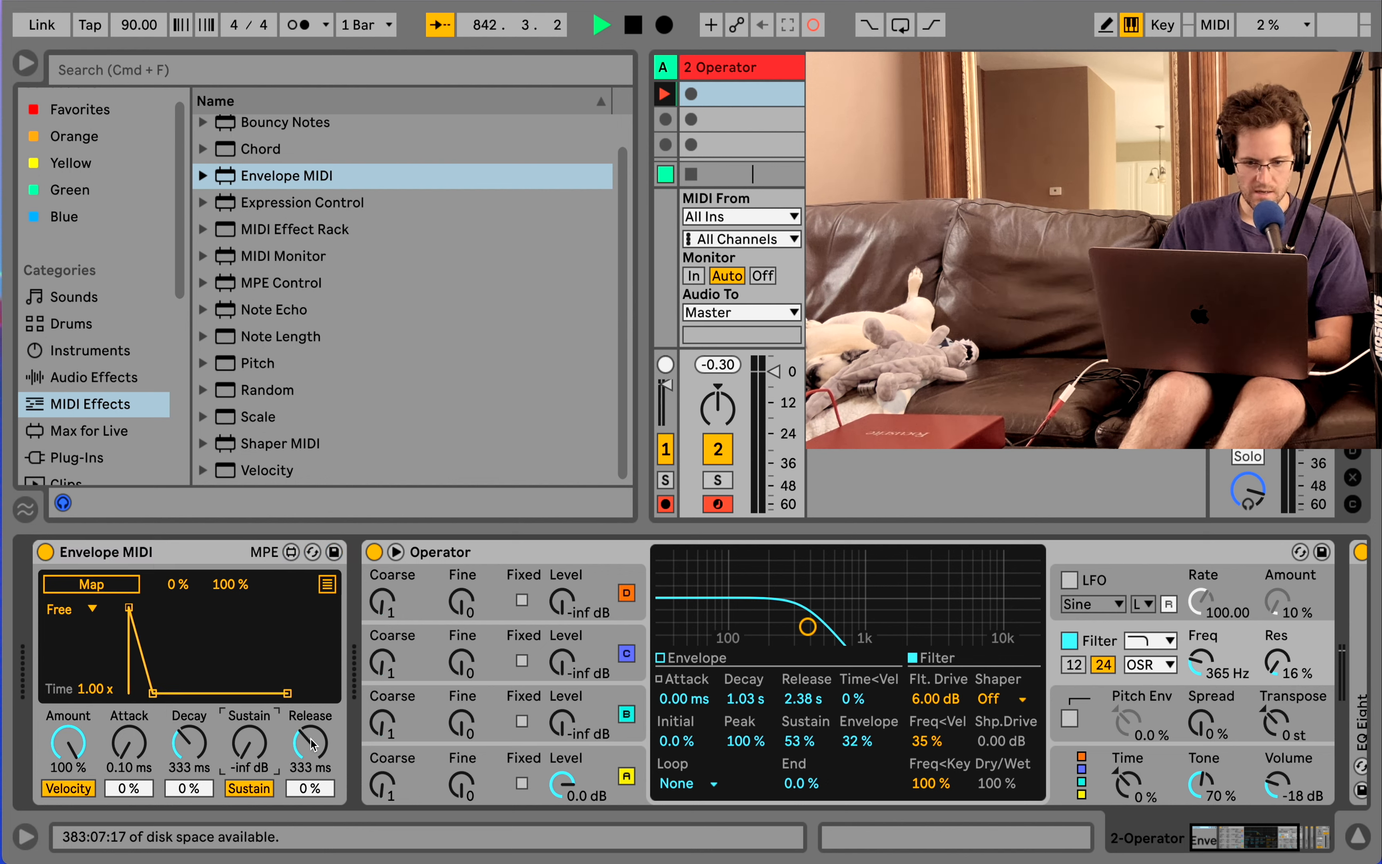
drag(312, 743, 312, 800)
drag(189, 743, 189, 720)
Map Envelope MIDI to Operator's Filter Drive and limit the mapping's maximum to 35%
click(91, 584)
click(935, 699)
drag(230, 584, 231, 651)
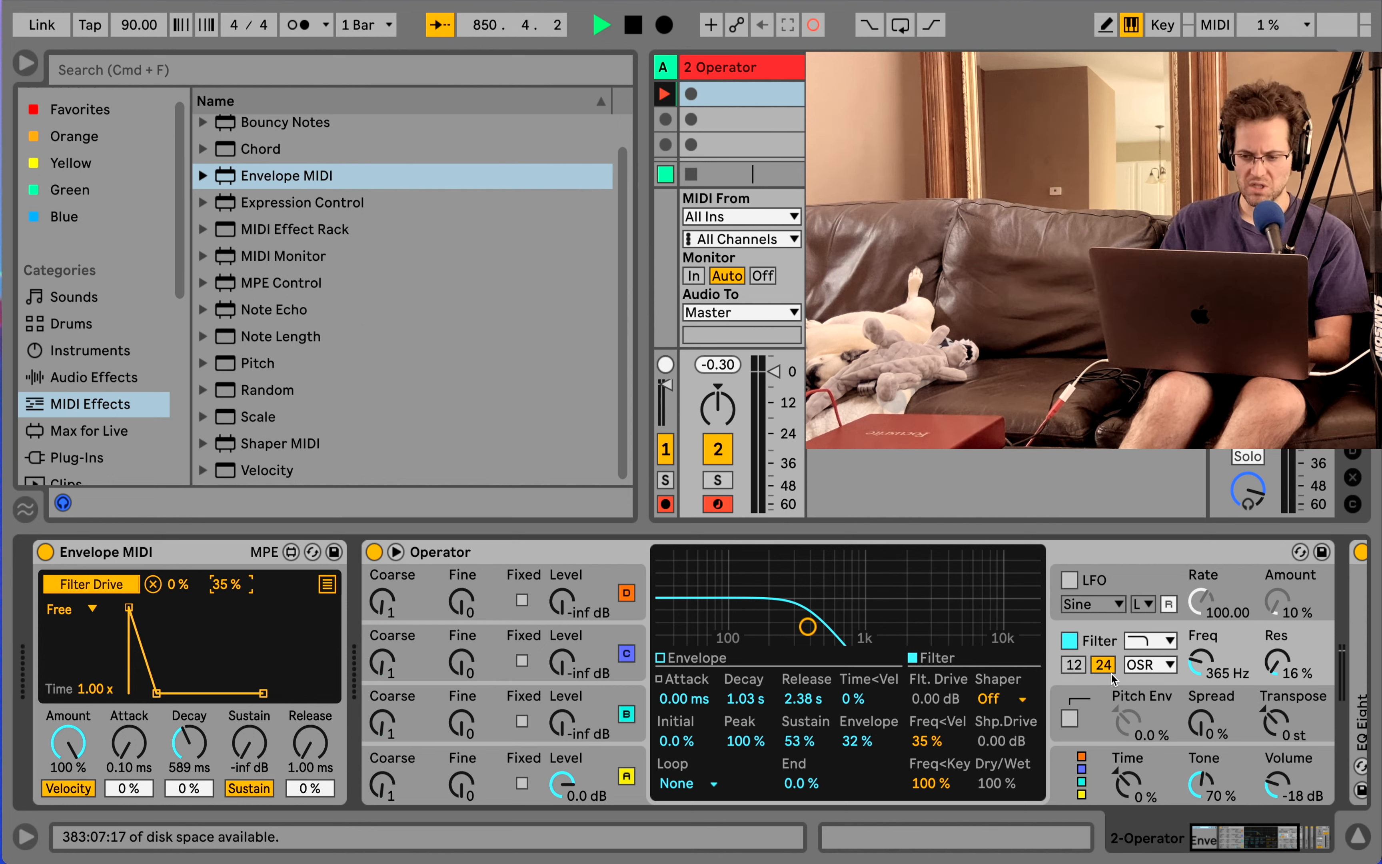
drag(940, 706, 939, 680)
double_click(934, 706)
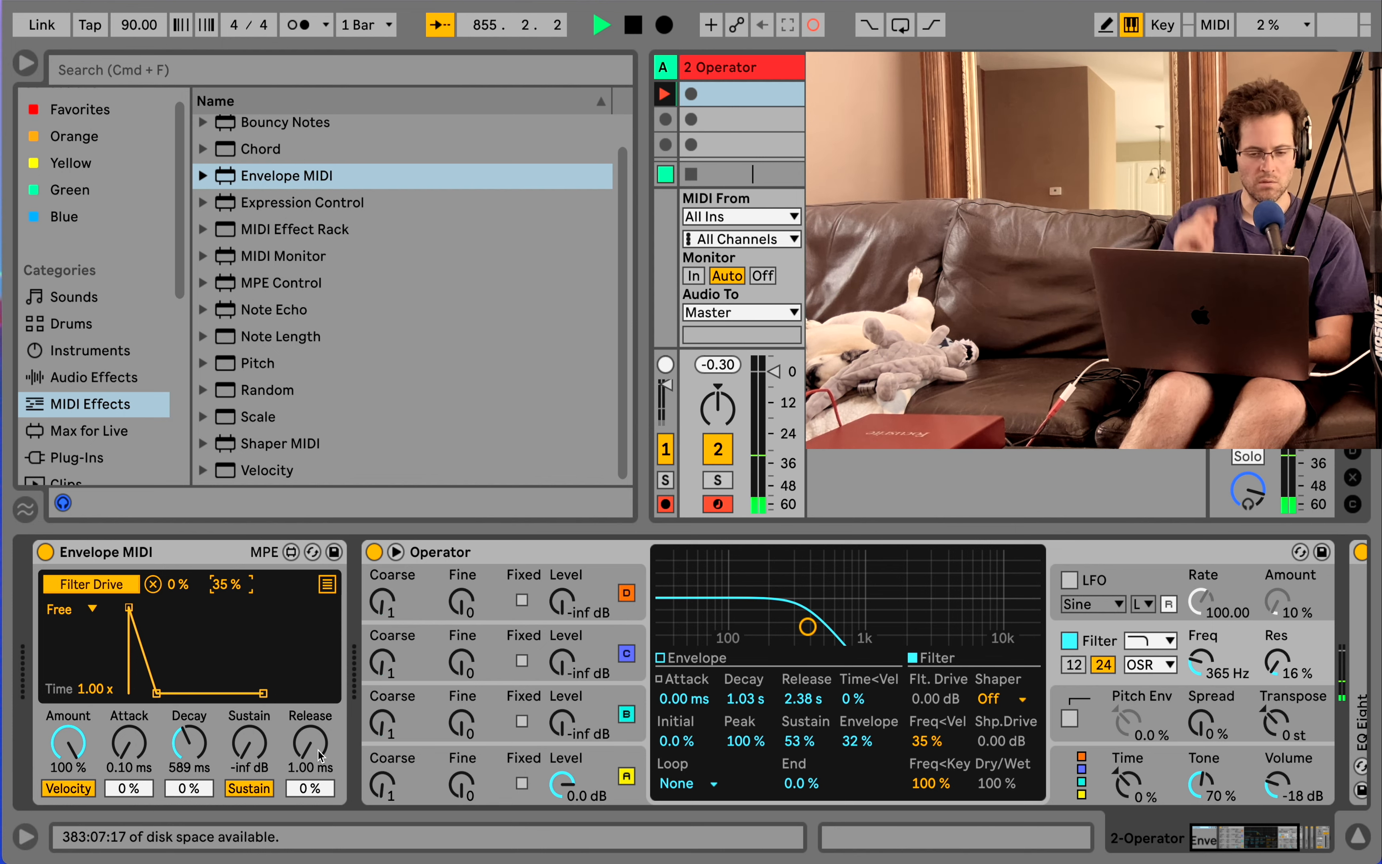
Set Envelope MIDI's release to 289 ms and insert a Reverb from the Audio Effects directly after Operator
mouse_move(318, 750)
mouse_down()
mouse_move(317, 731)
mouse_move(318, 751)
mouse_up()
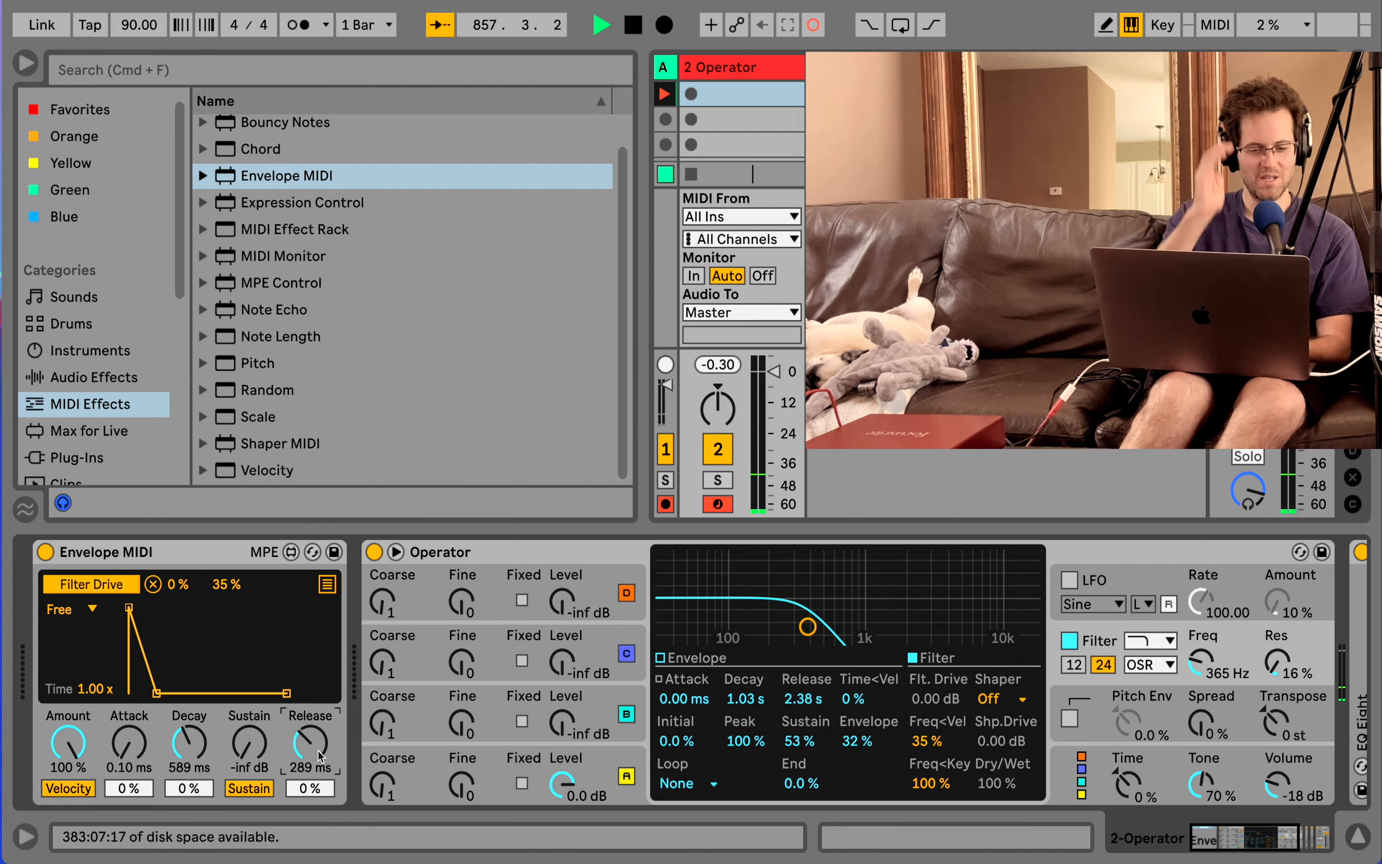
click(326, 584)
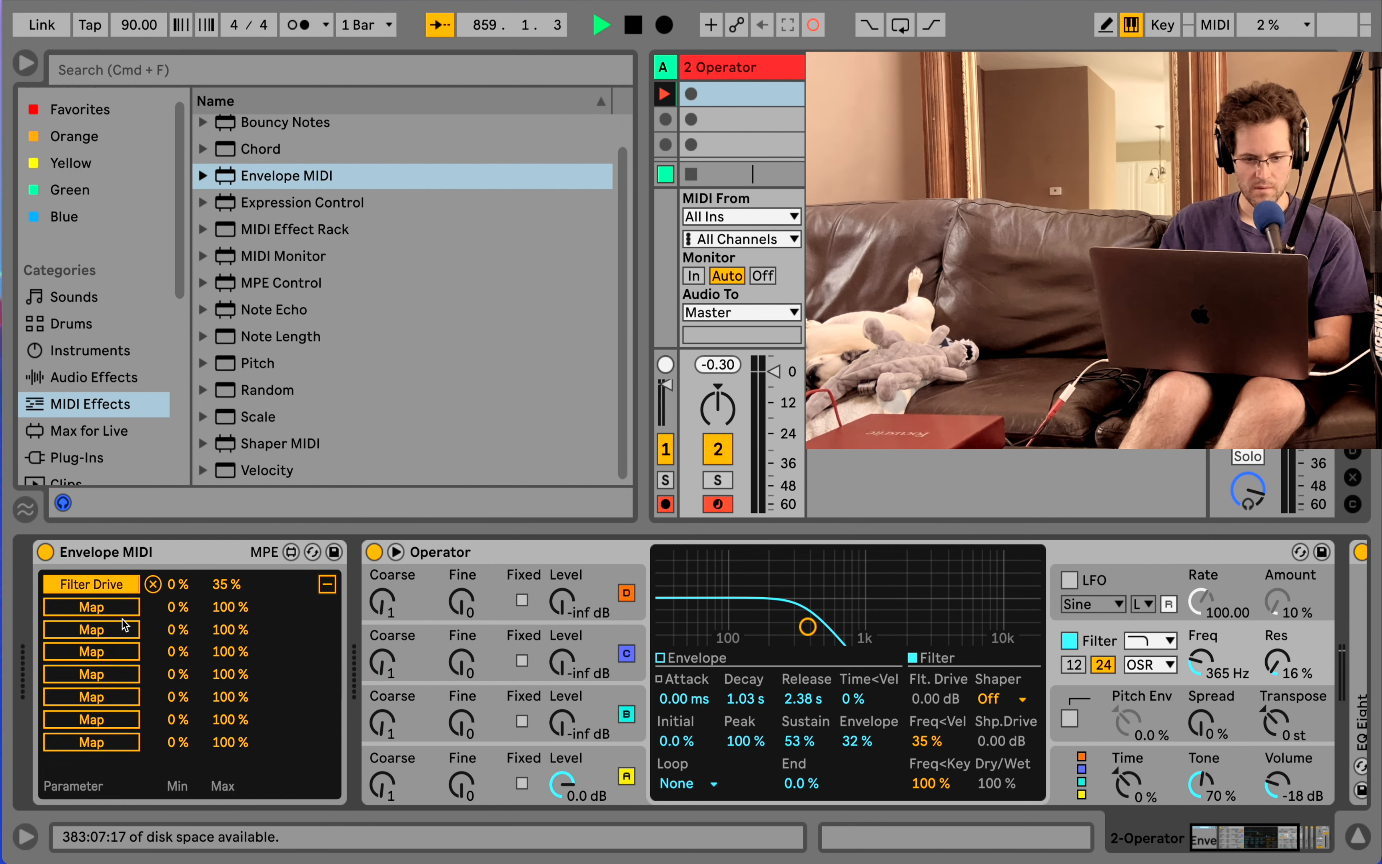
double_click(479, 558)
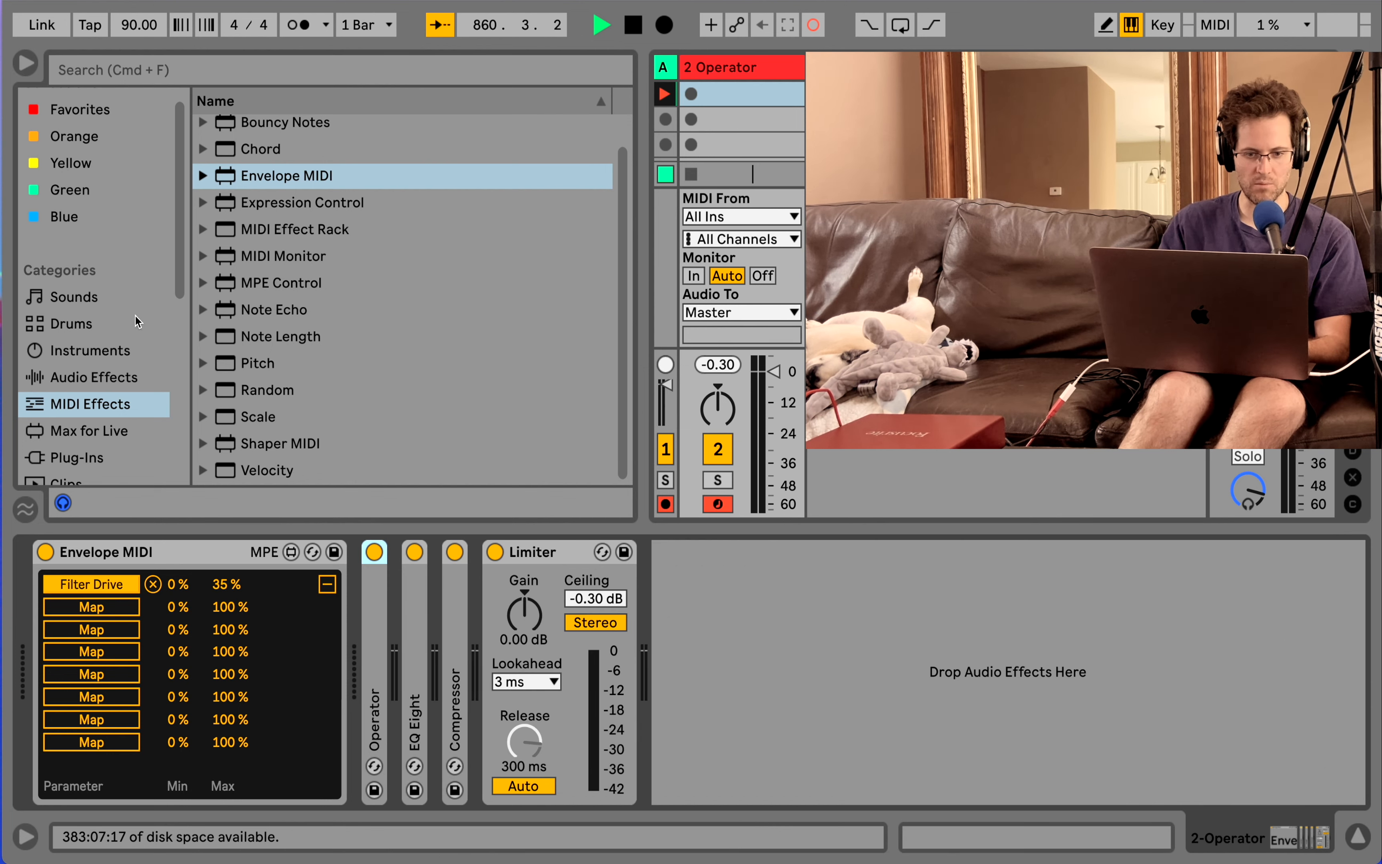
click(99, 381)
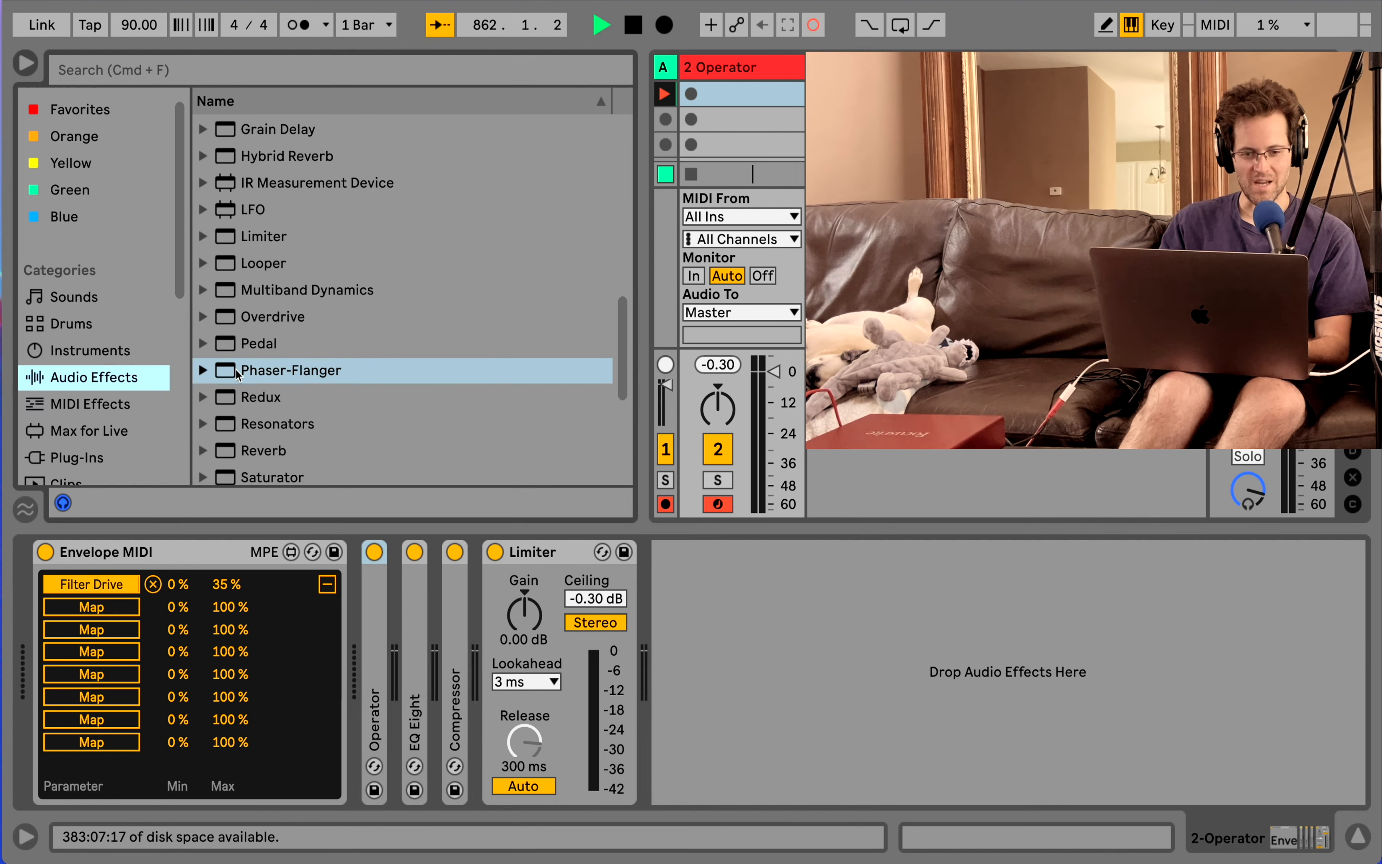
scroll(236, 371, down, 1)
drag(252, 431, 402, 624)
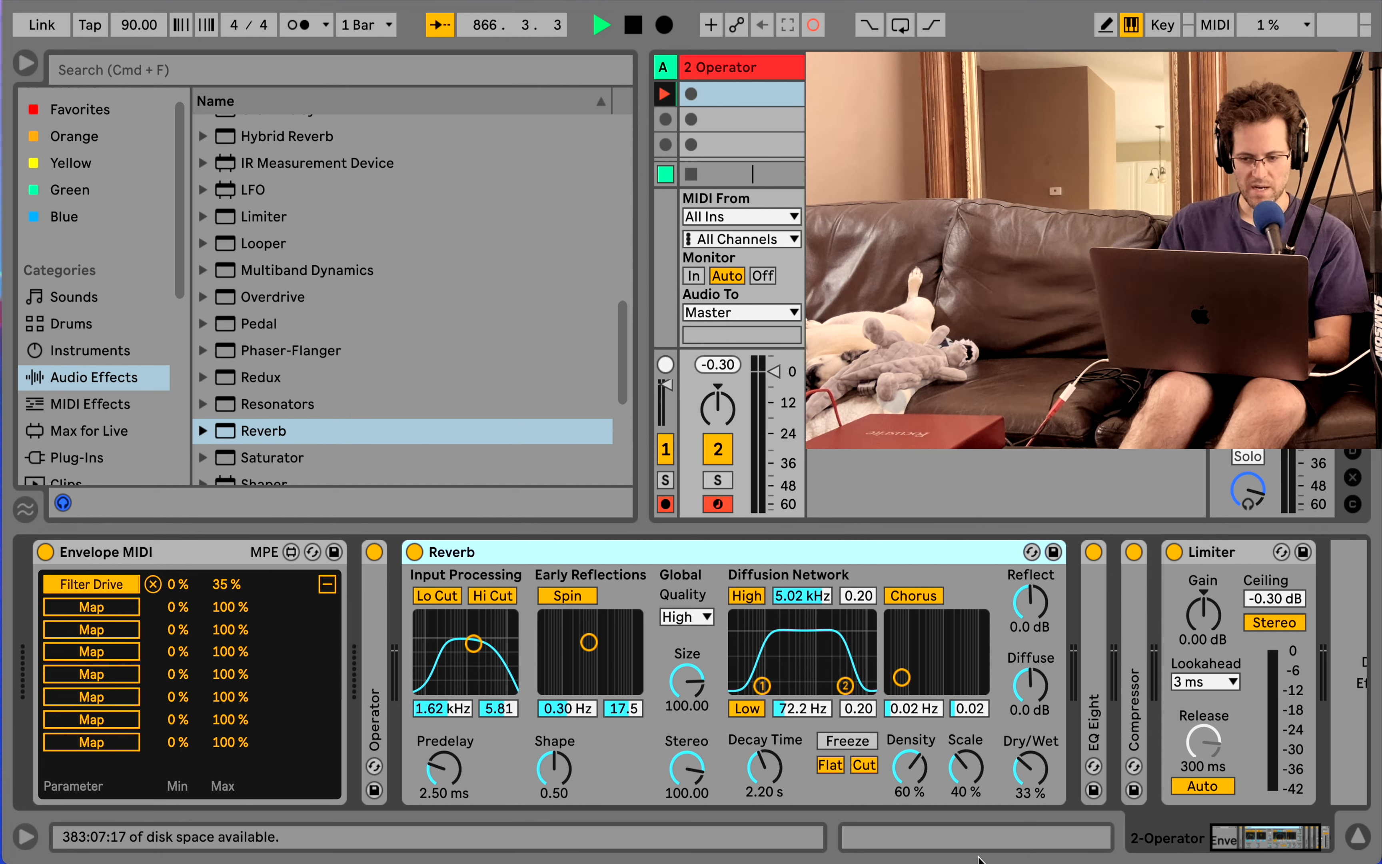
Map Envelope MIDI's second slot to the Reverb's Dry/Wet and limit that mapping's maximum to 67%
click(100, 607)
click(1029, 772)
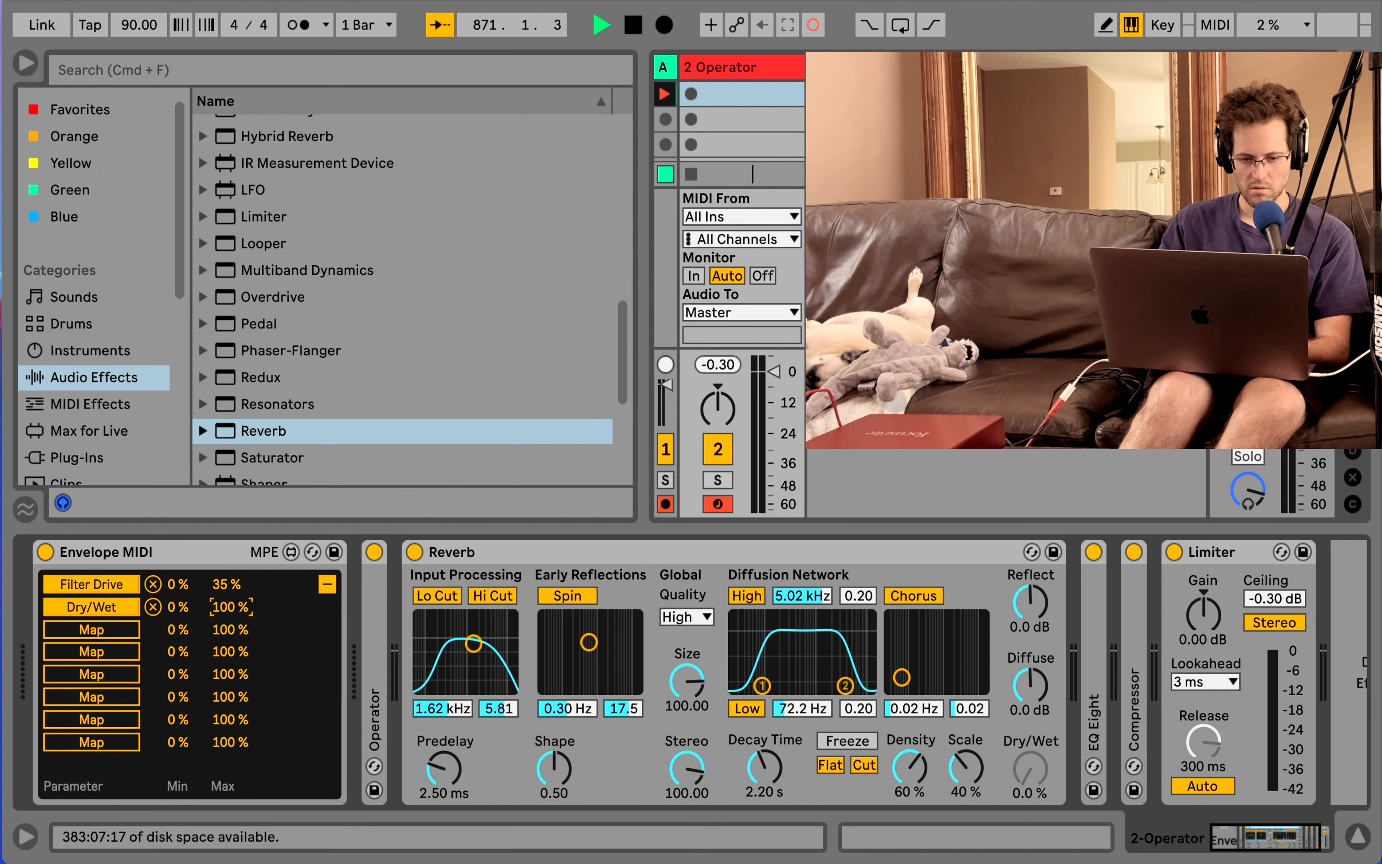
drag(231, 605, 231, 614)
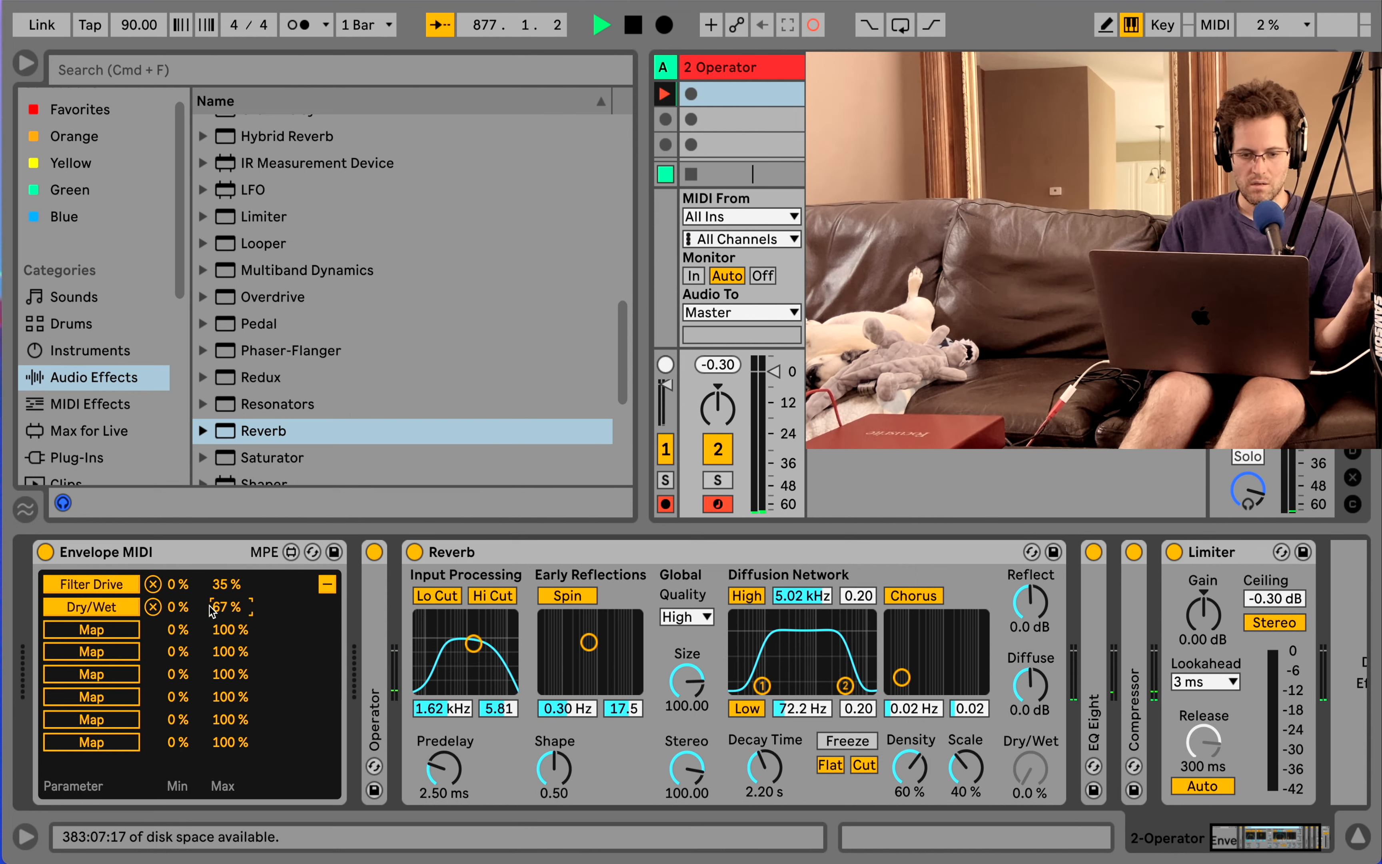
Delete the Envelope MIDI device and set the Reverb's Dry/Wet to 31%
click(201, 560)
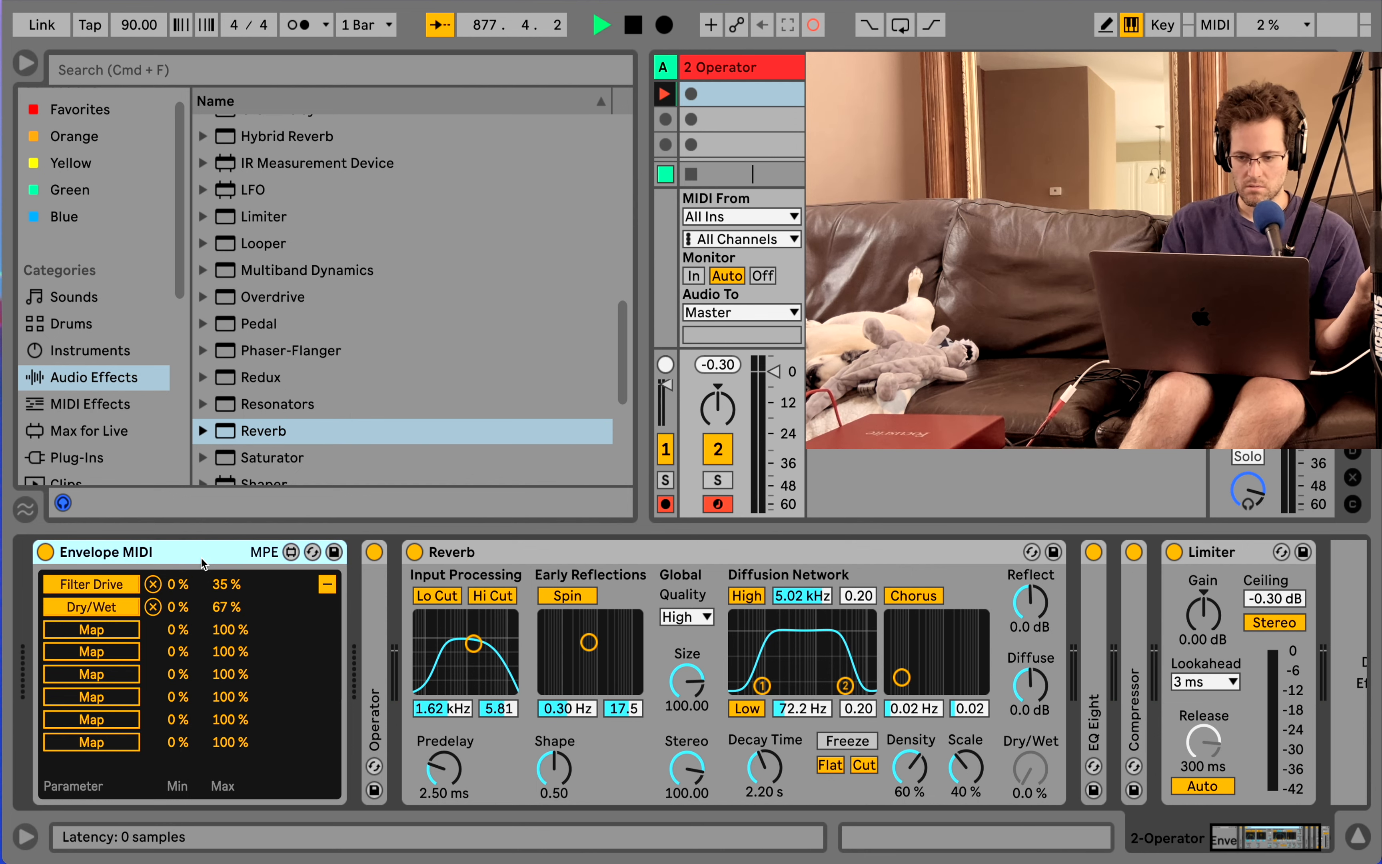
key(Delete)
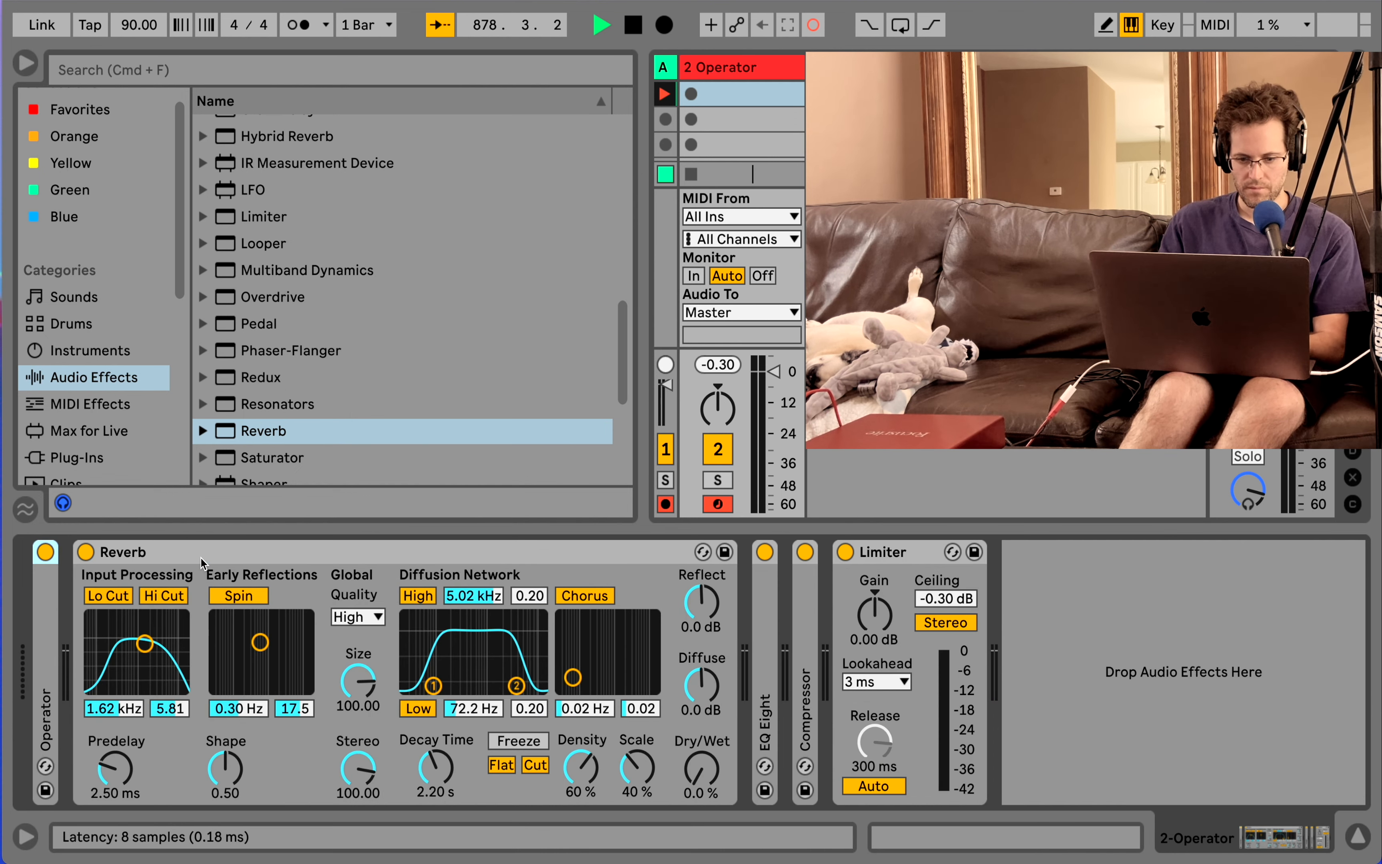
drag(716, 780, 716, 753)
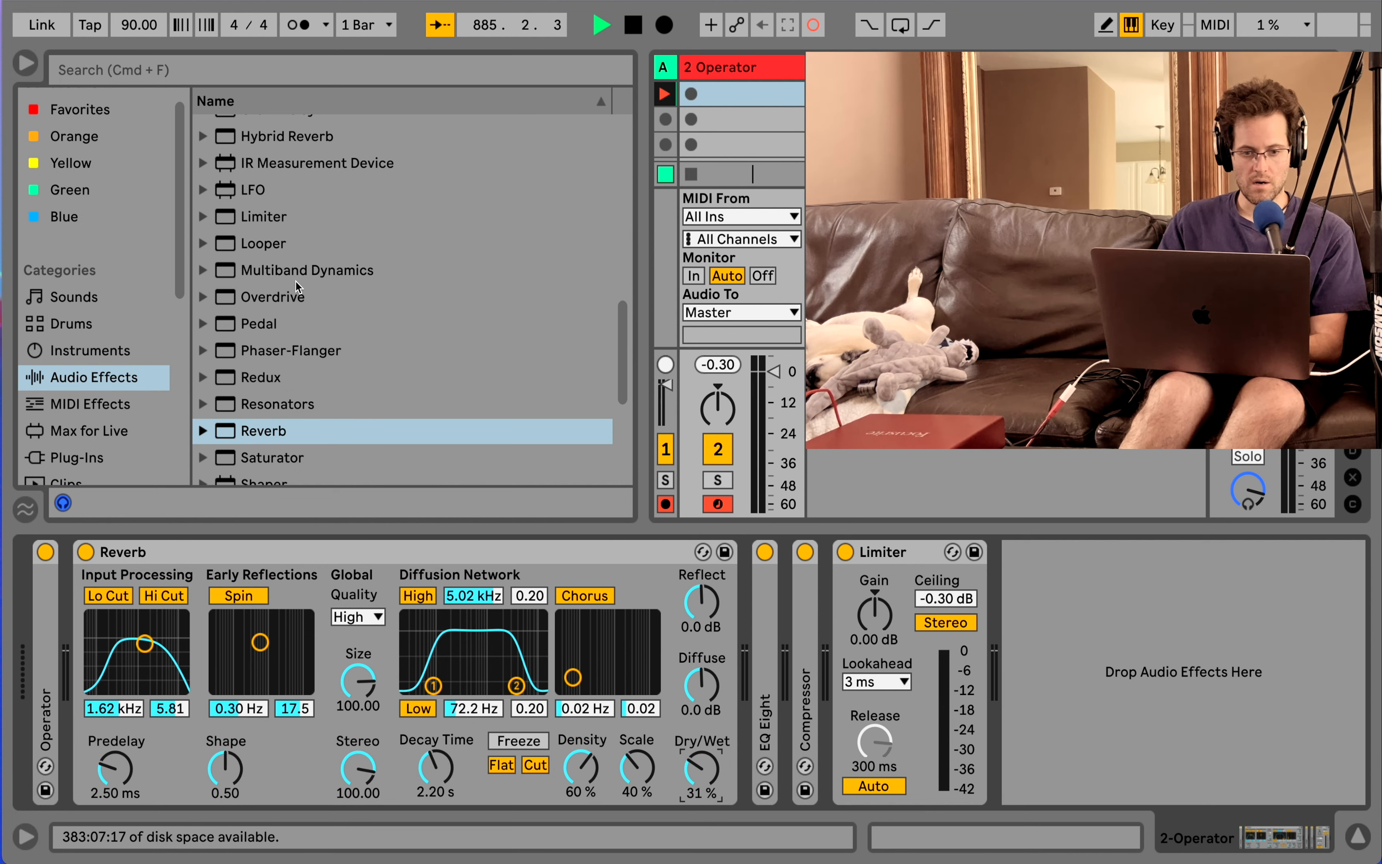
Replace the Operator track with a new MIDI track and color the new track red
scroll(295, 281, up, 10)
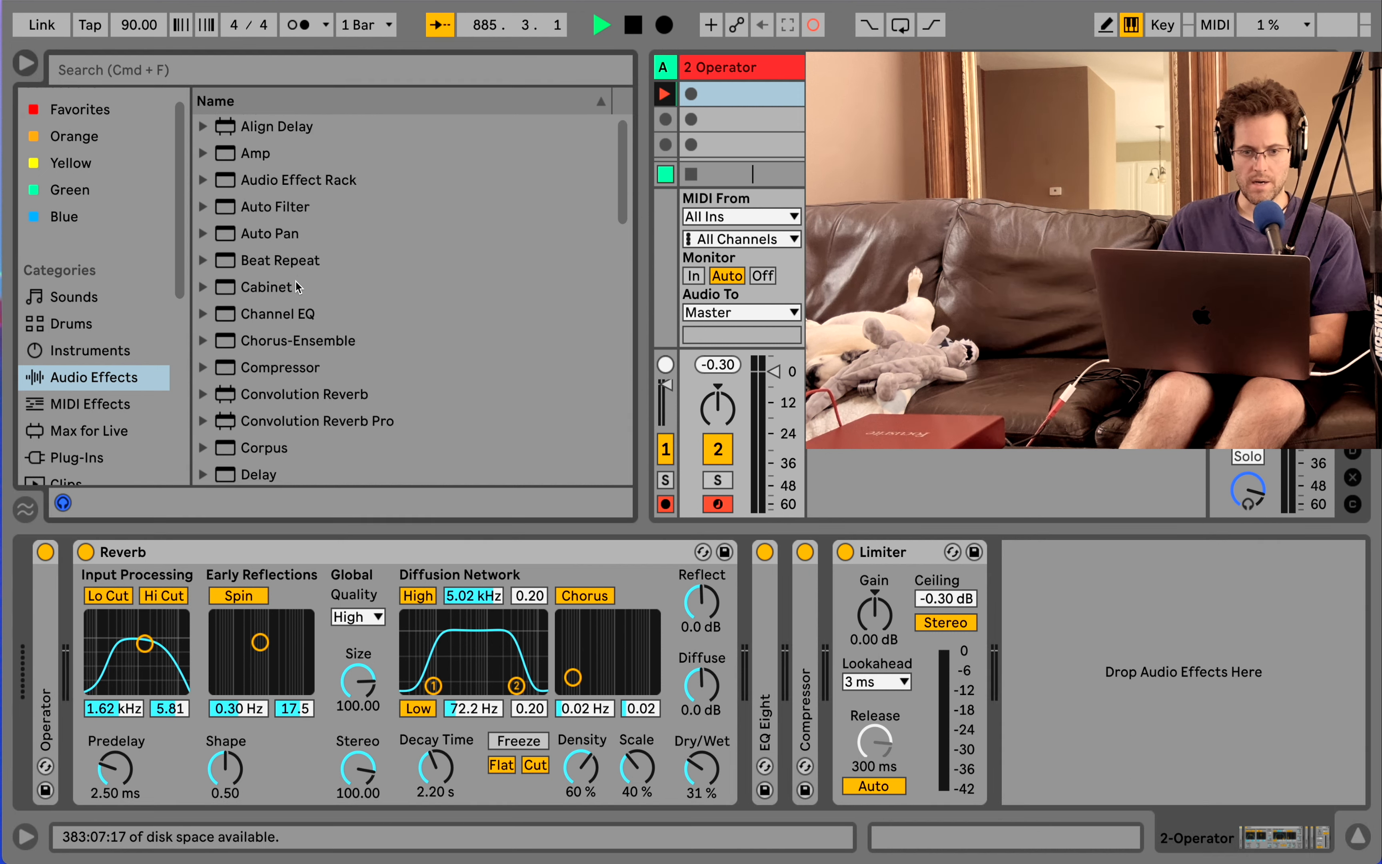
click(80, 439)
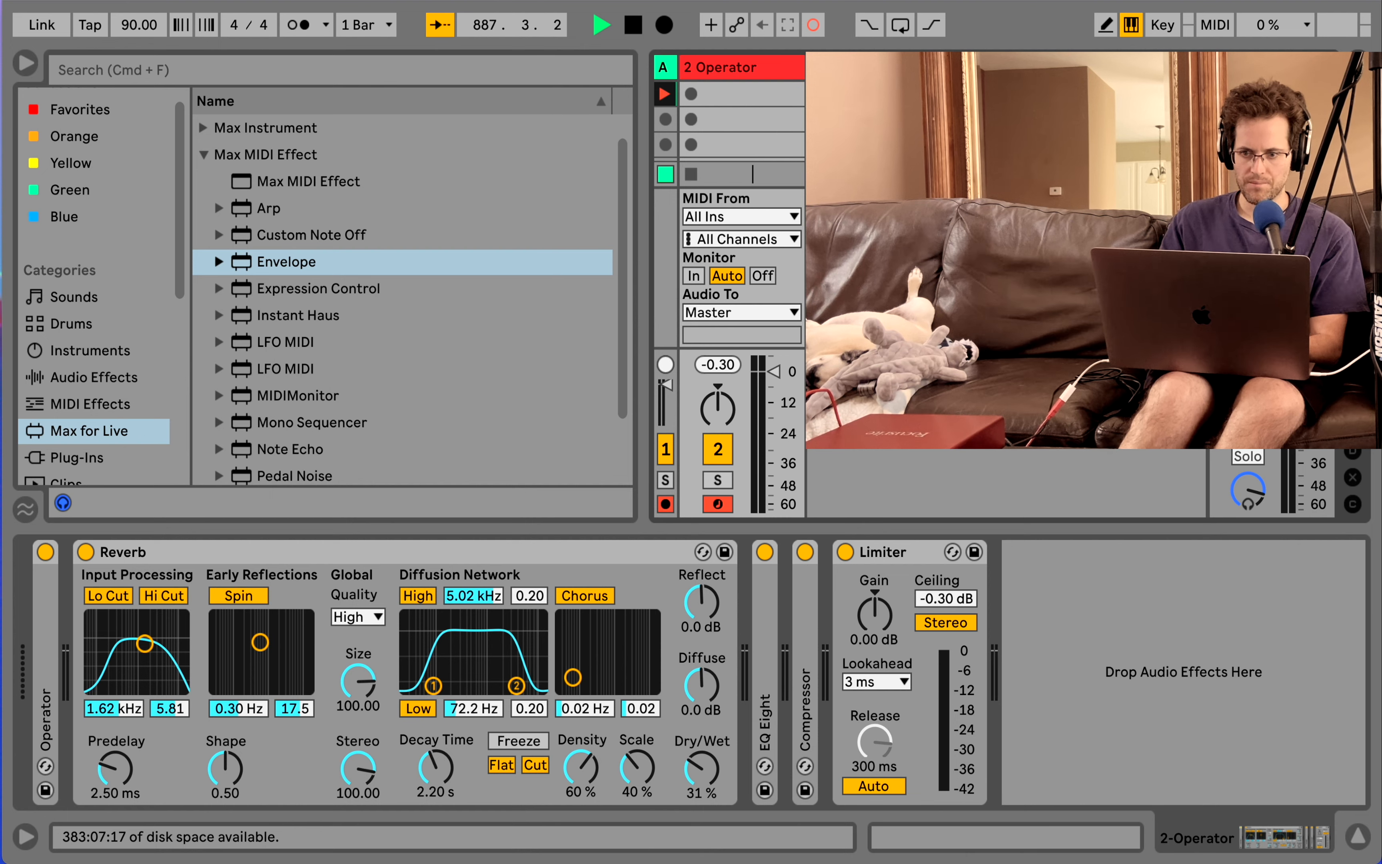
key(super+shift+t)
click(767, 73)
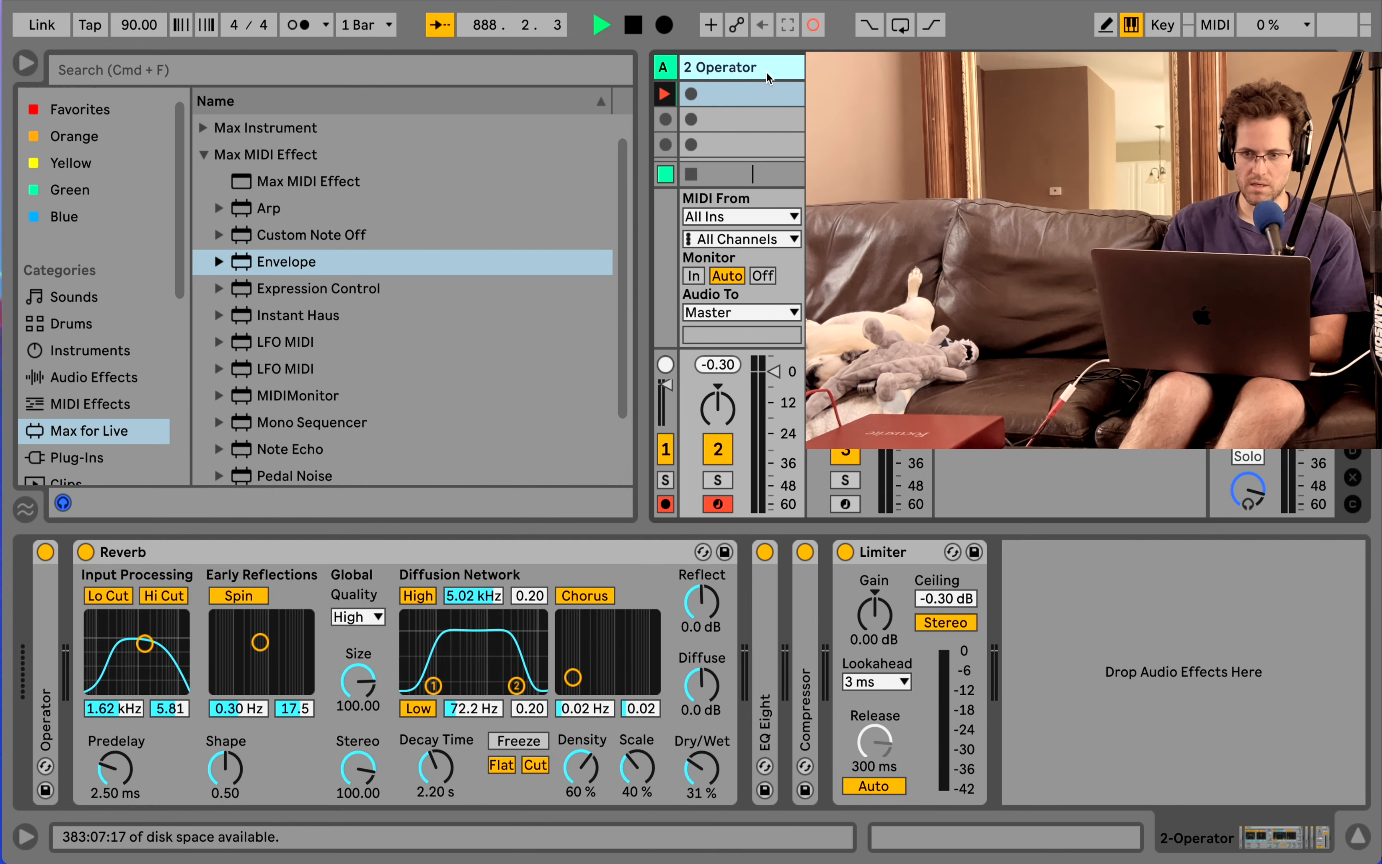
key(Delete)
right_click(766, 73)
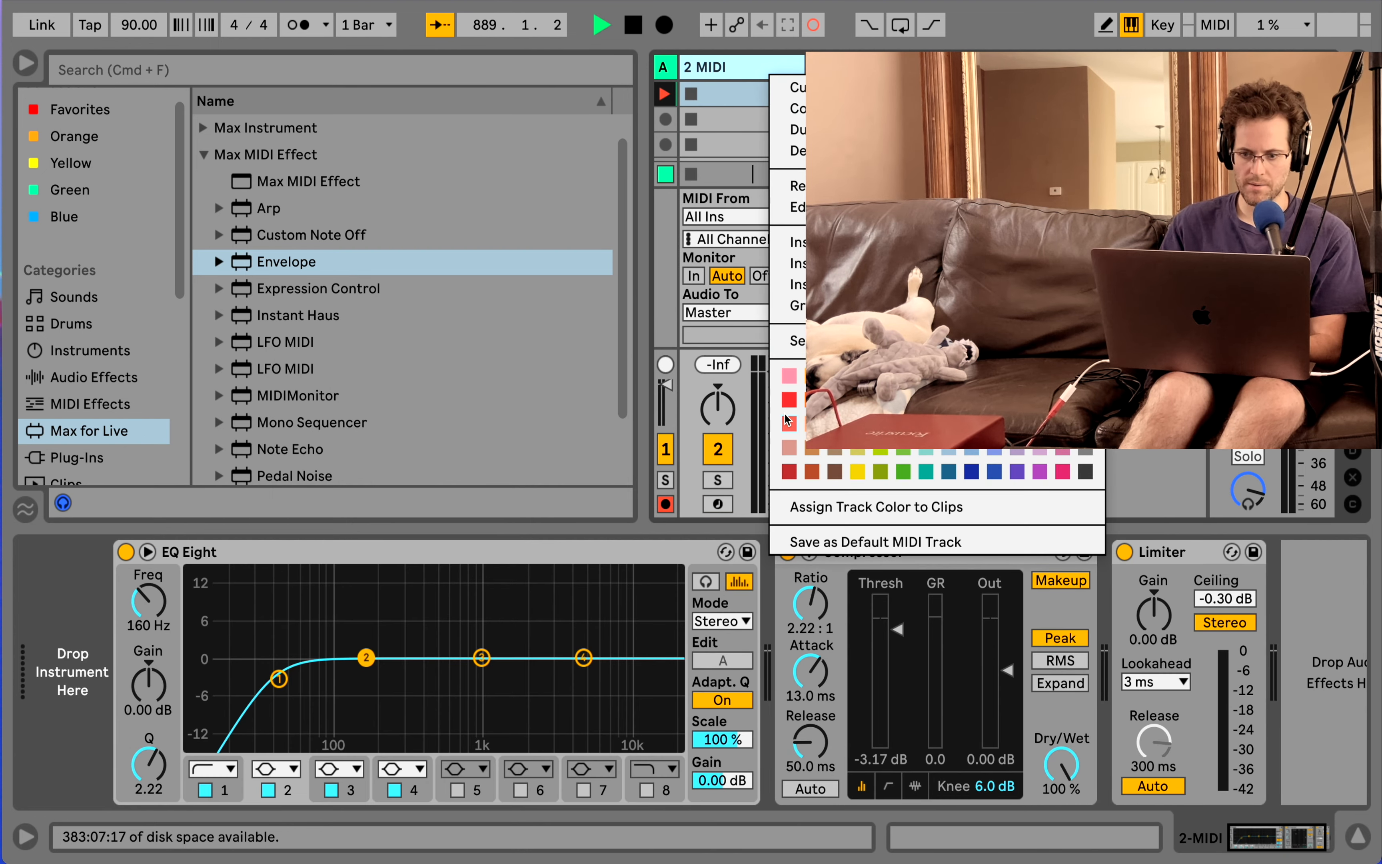
click(788, 402)
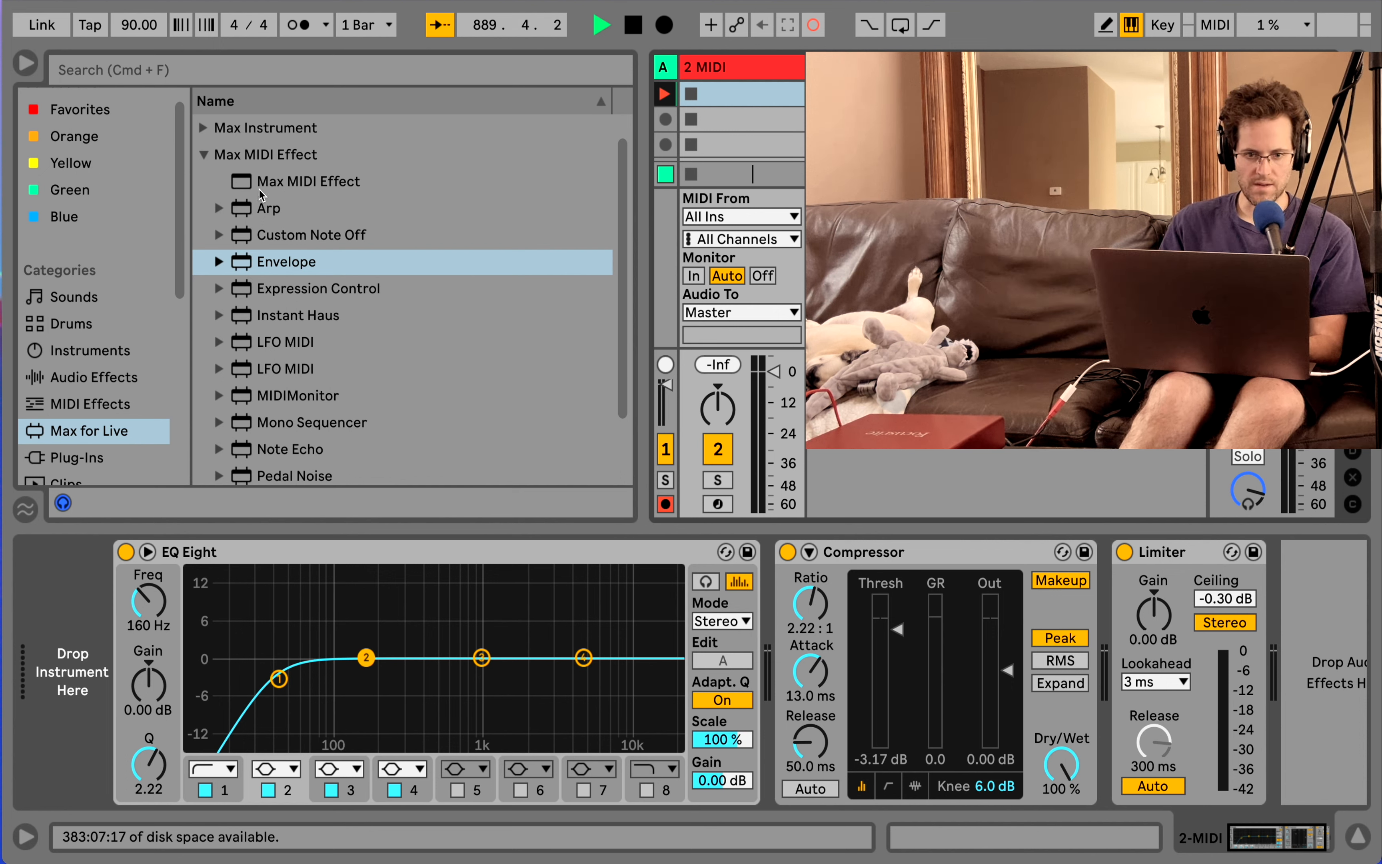
Look through the Instruments, Audio Effects and Max for Live device categories in the browser
click(202, 153)
click(99, 354)
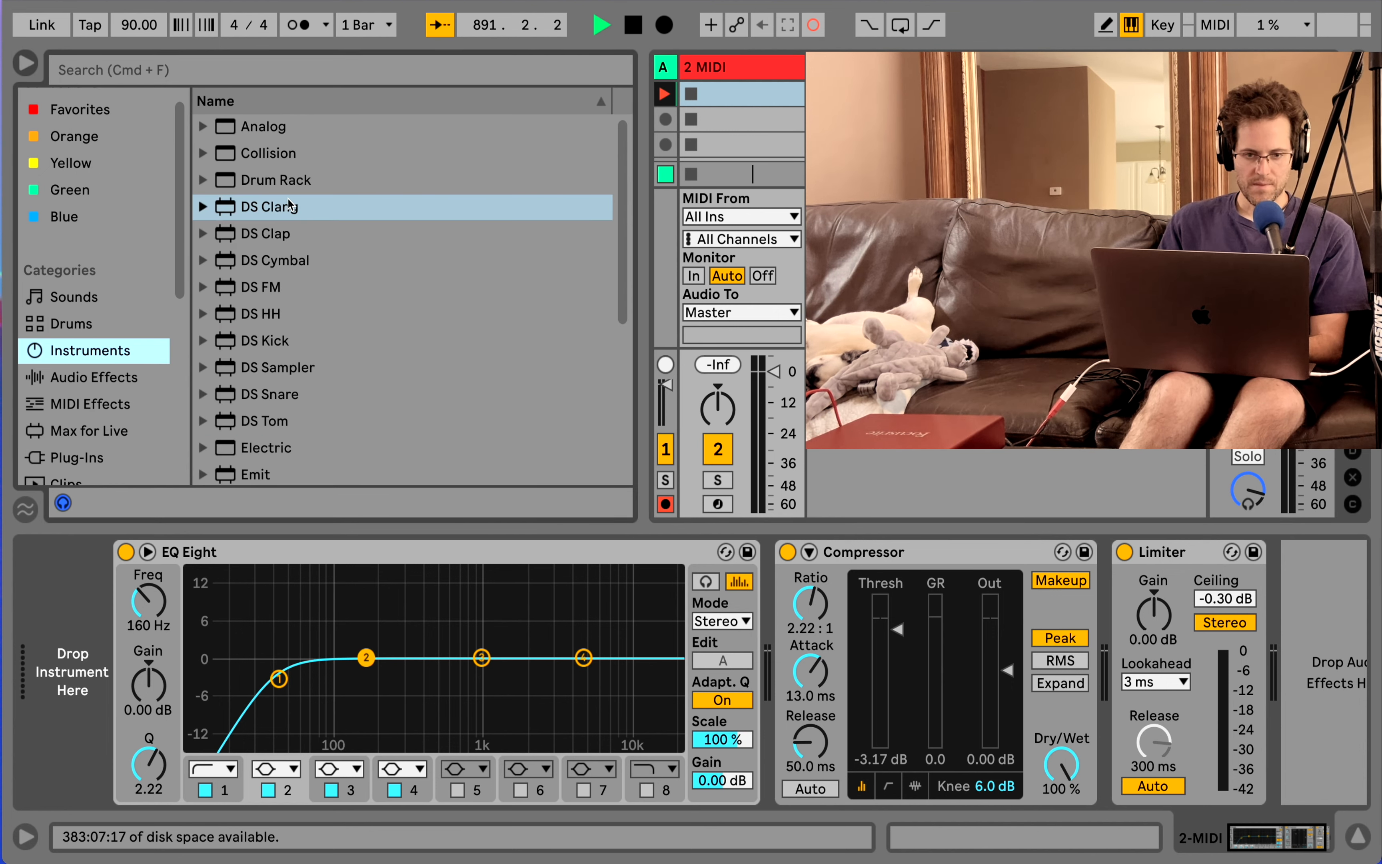
click(240, 260)
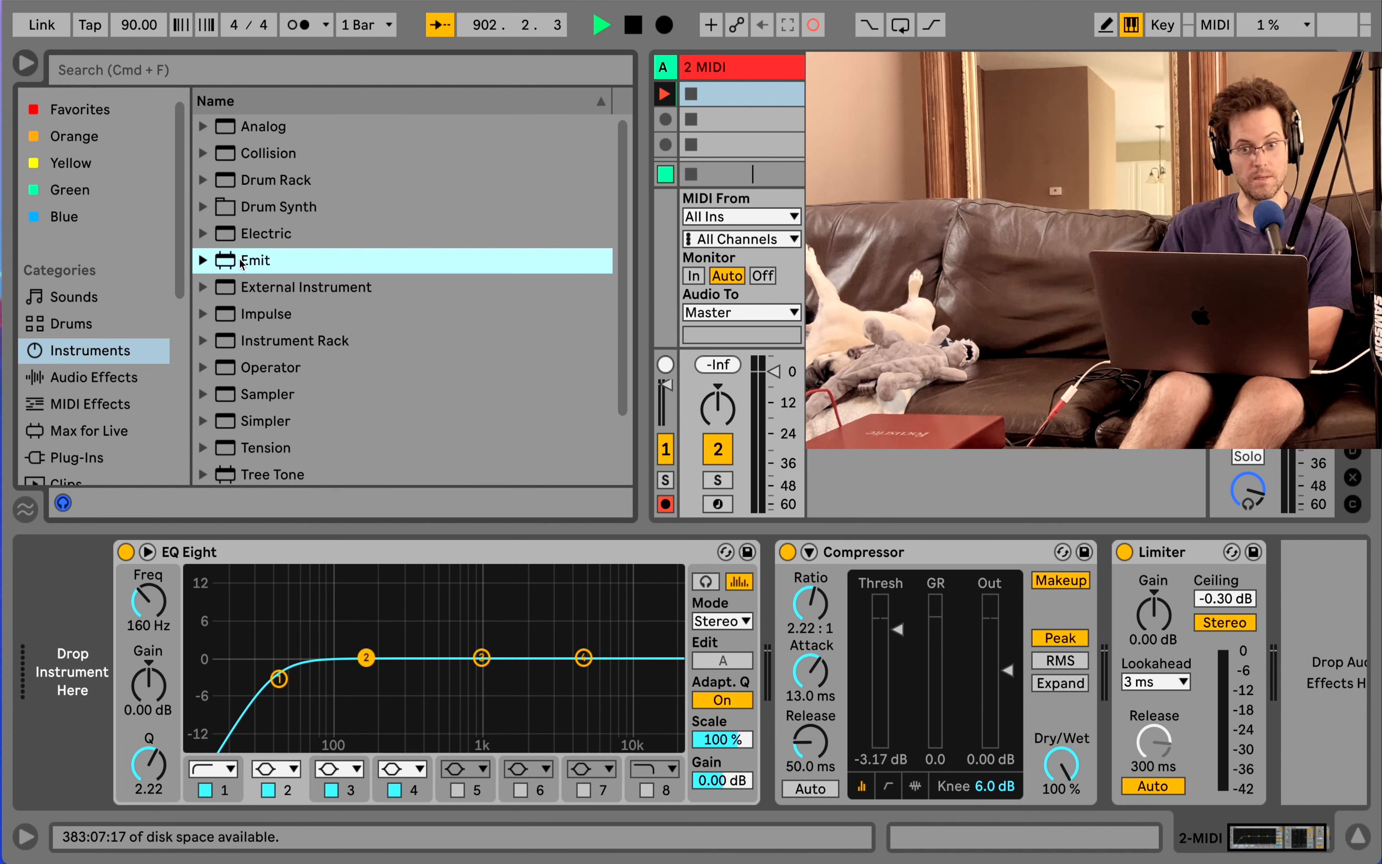
click(118, 374)
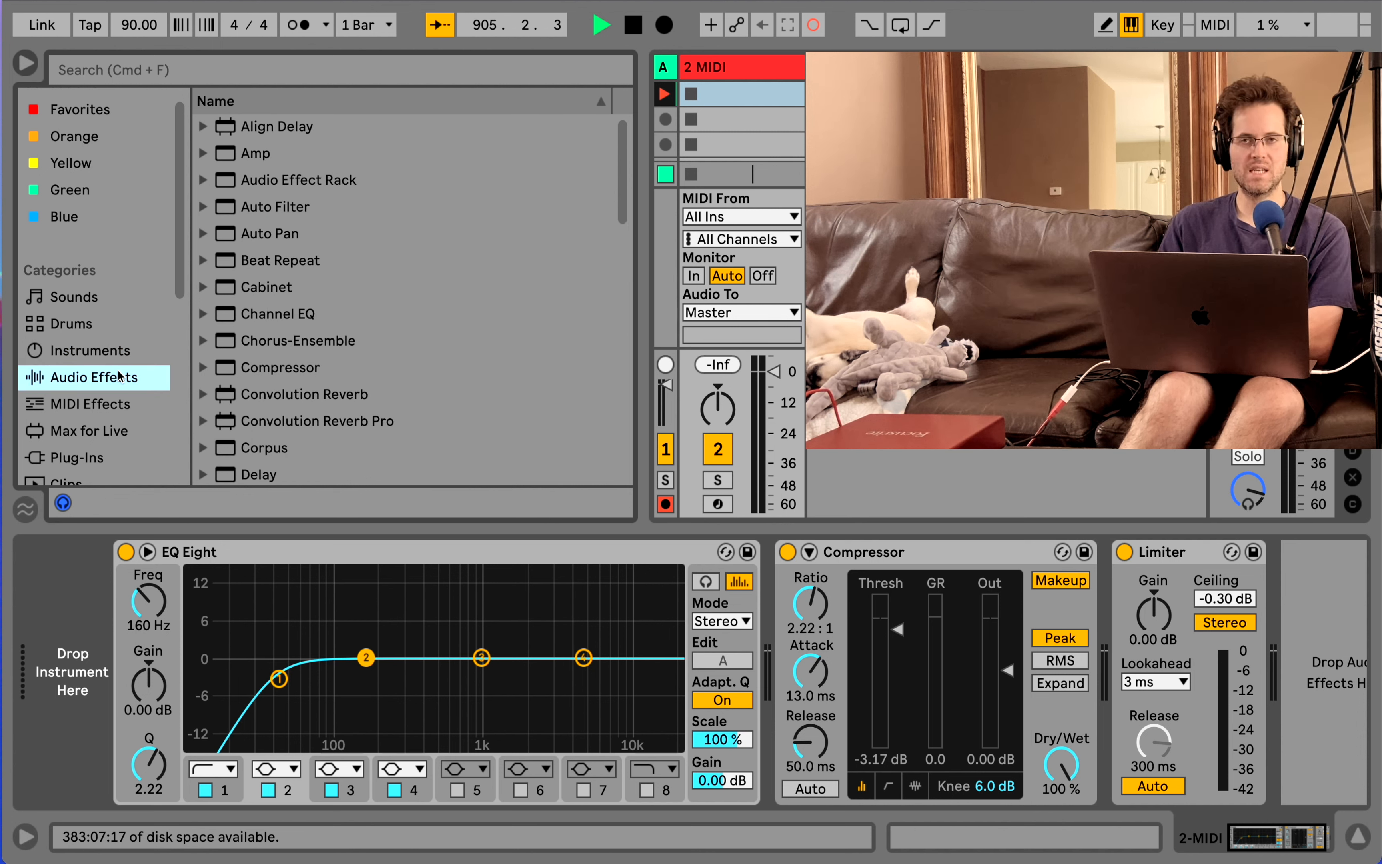
scroll(252, 367, down, 2)
scroll(262, 327, up, 2)
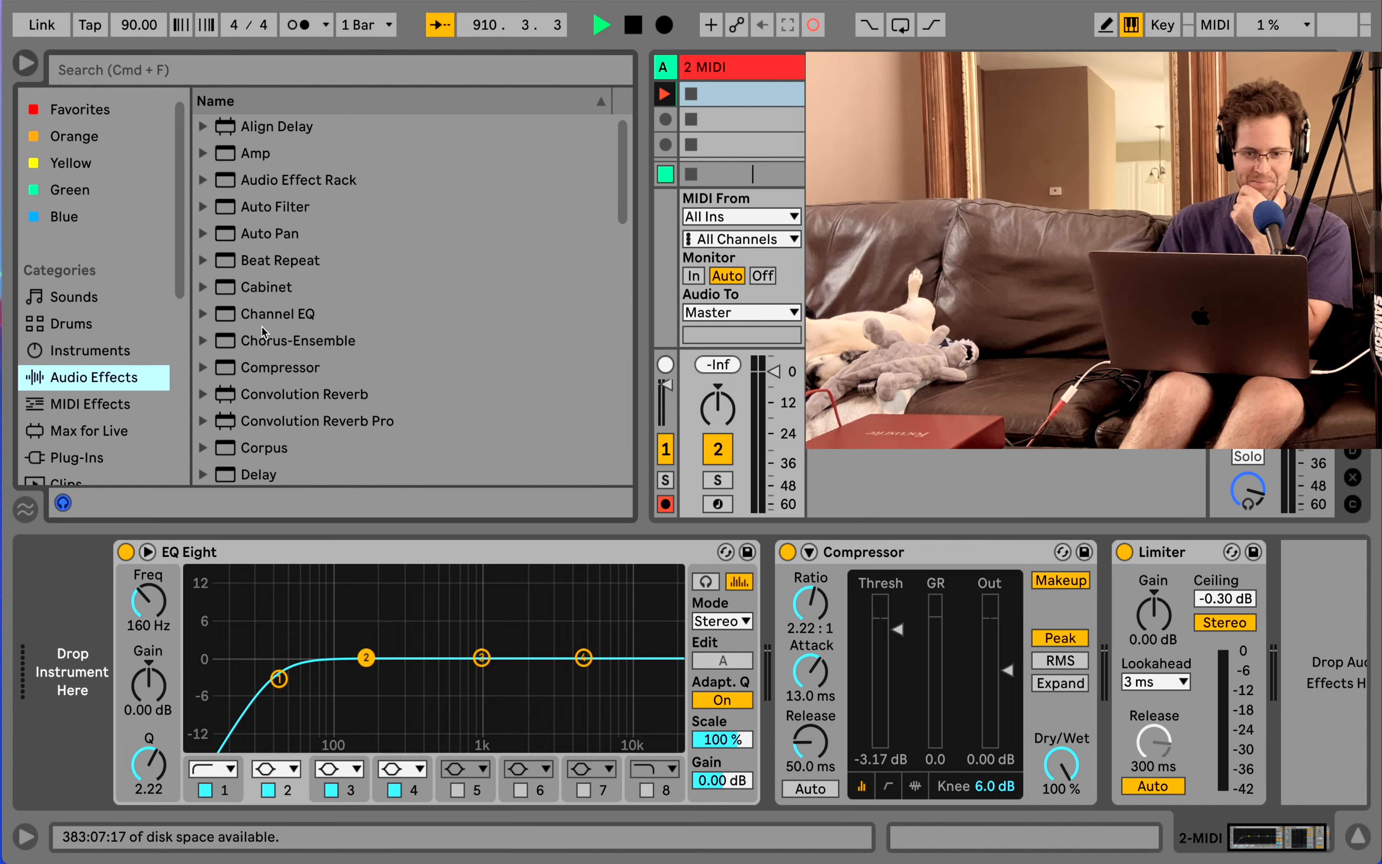
scroll(262, 328, down, 1)
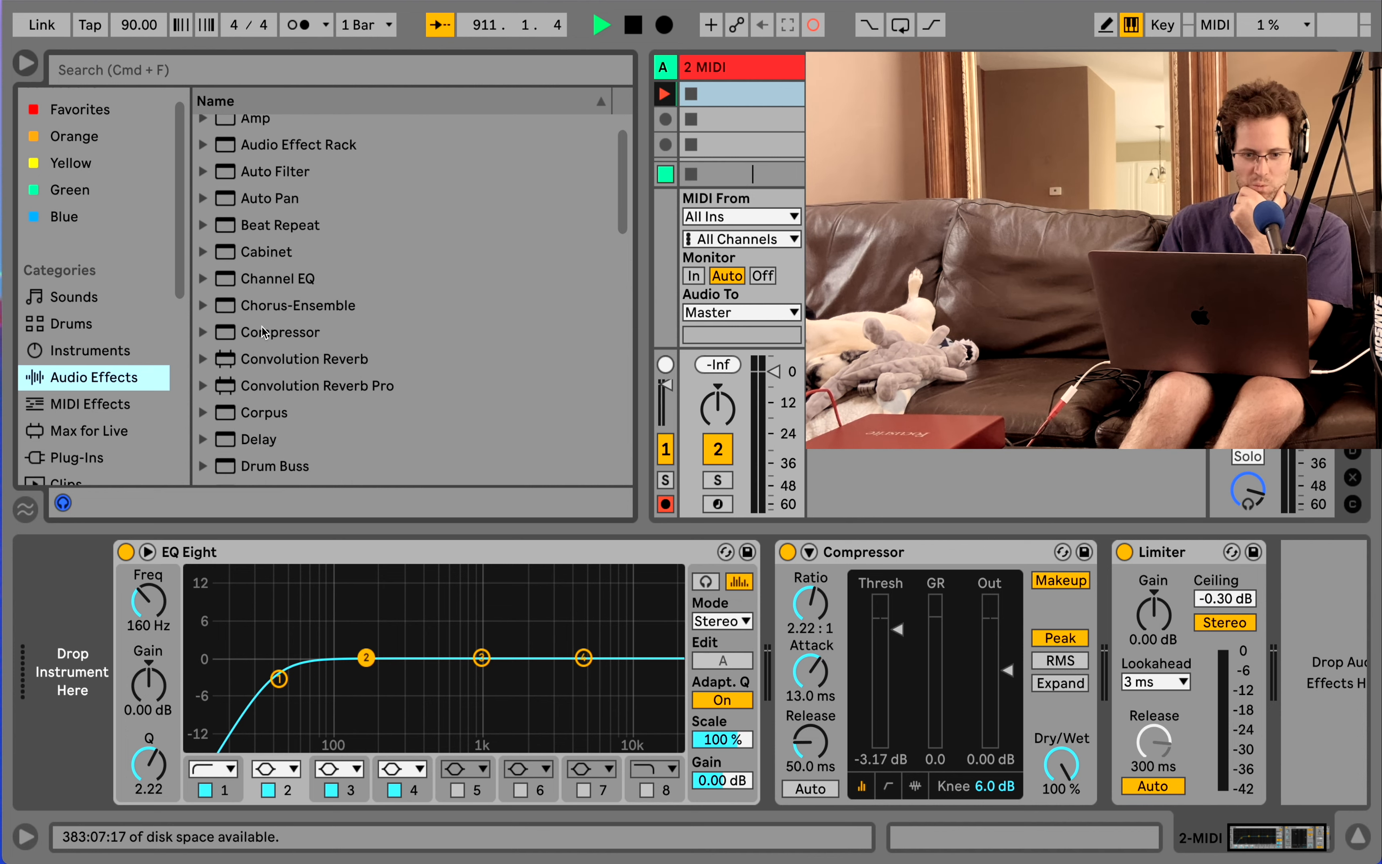
click(222, 342)
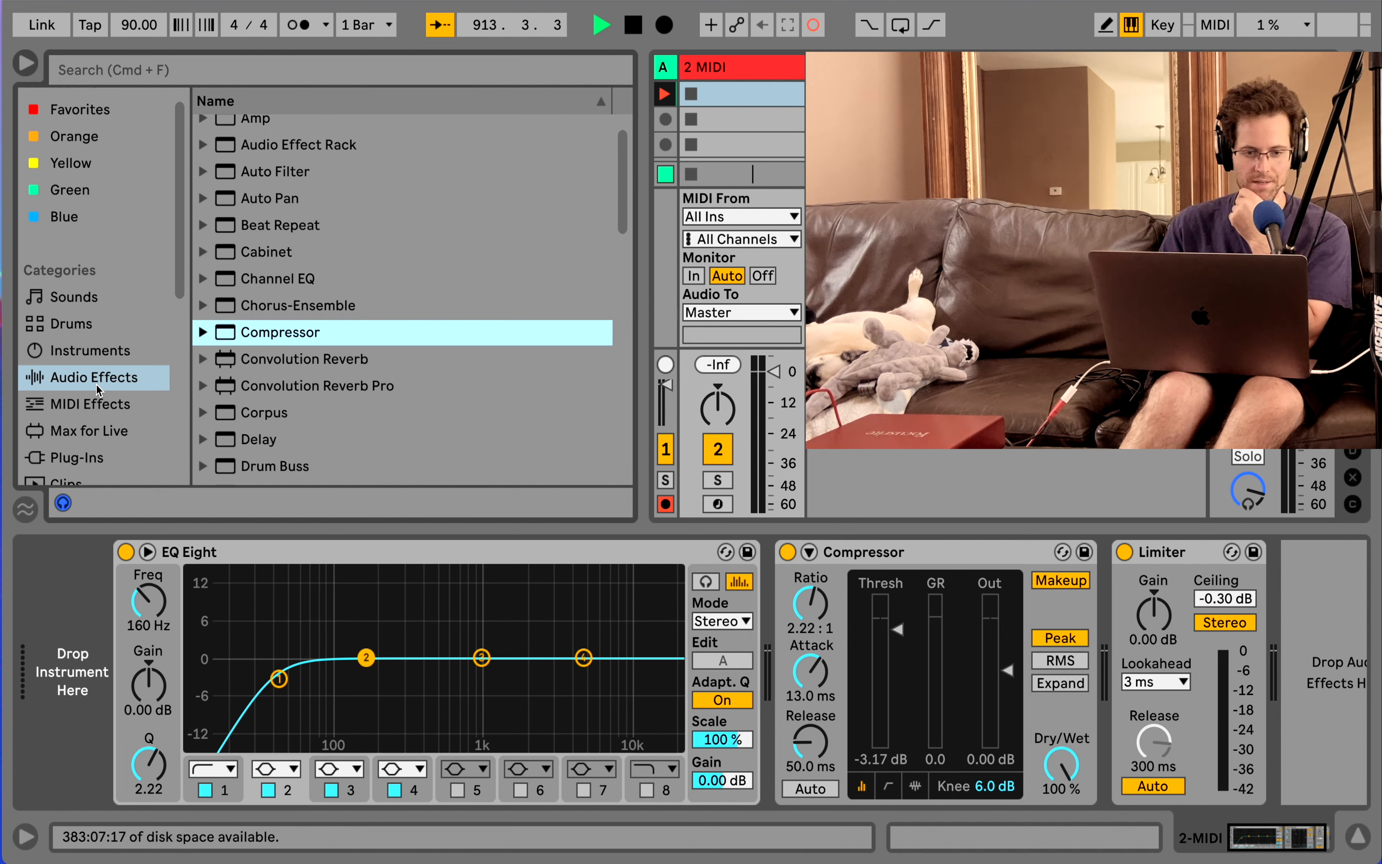
click(86, 431)
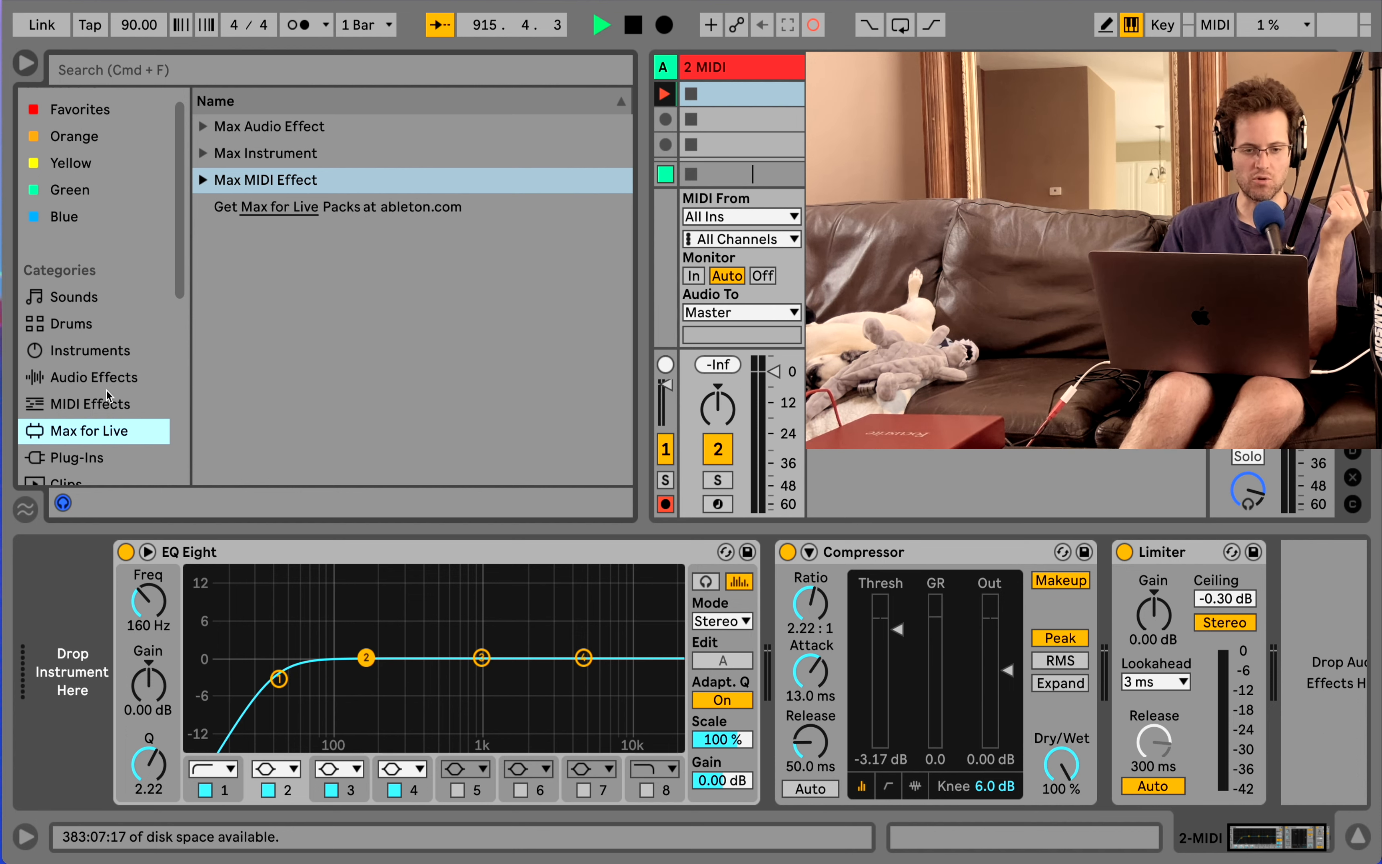
click(101, 350)
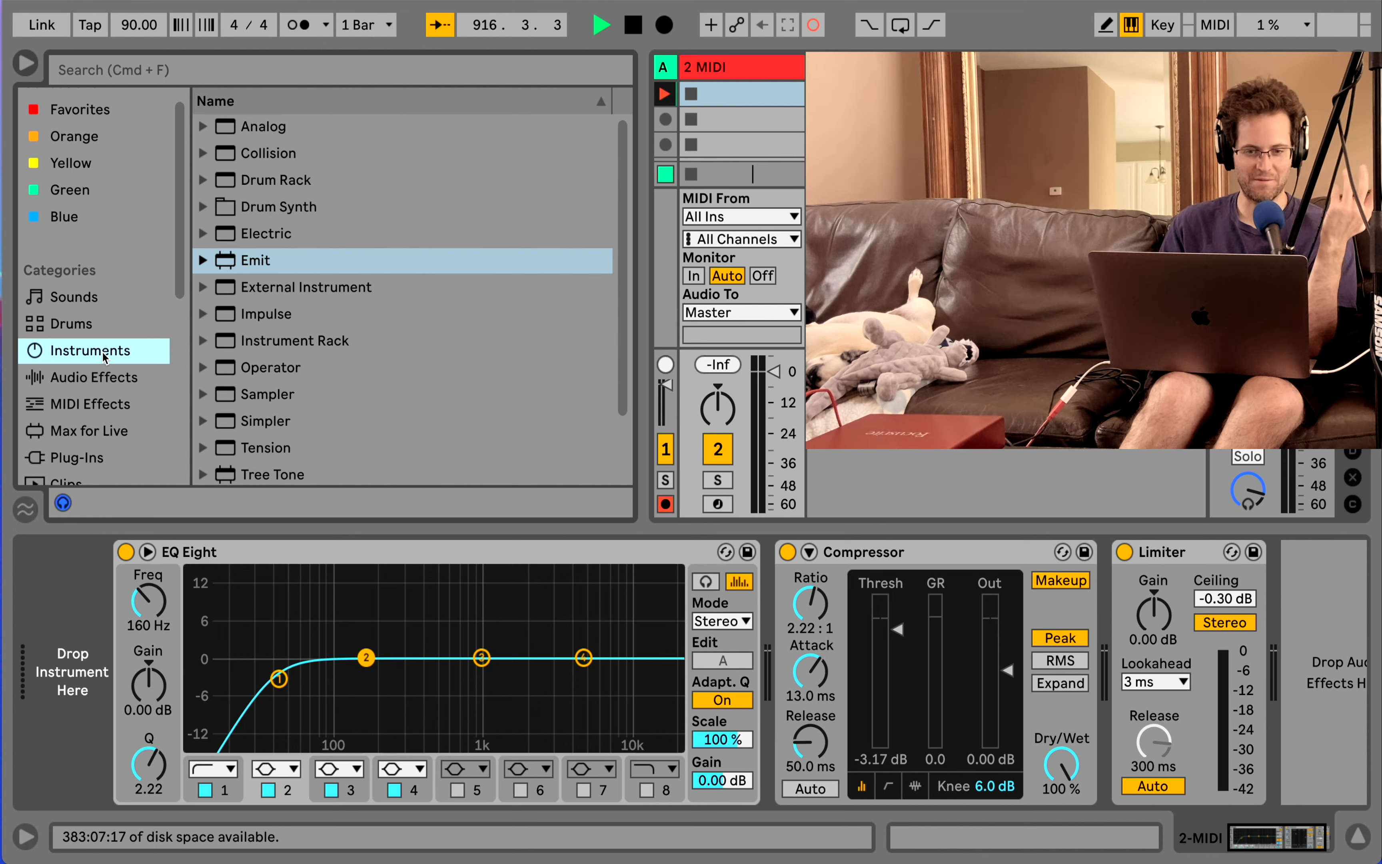
click(99, 377)
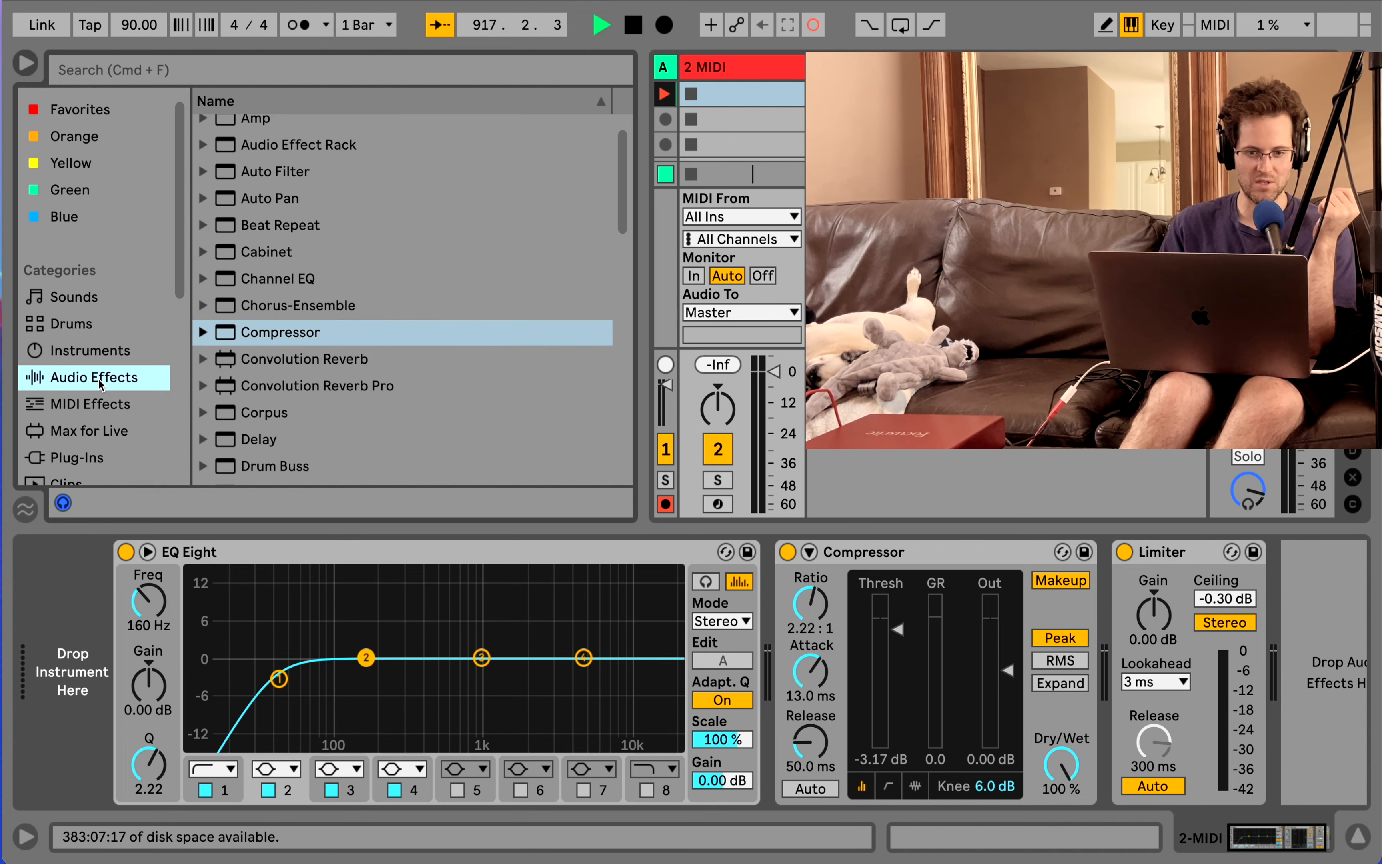
scroll(240, 366, down, 5)
click(105, 437)
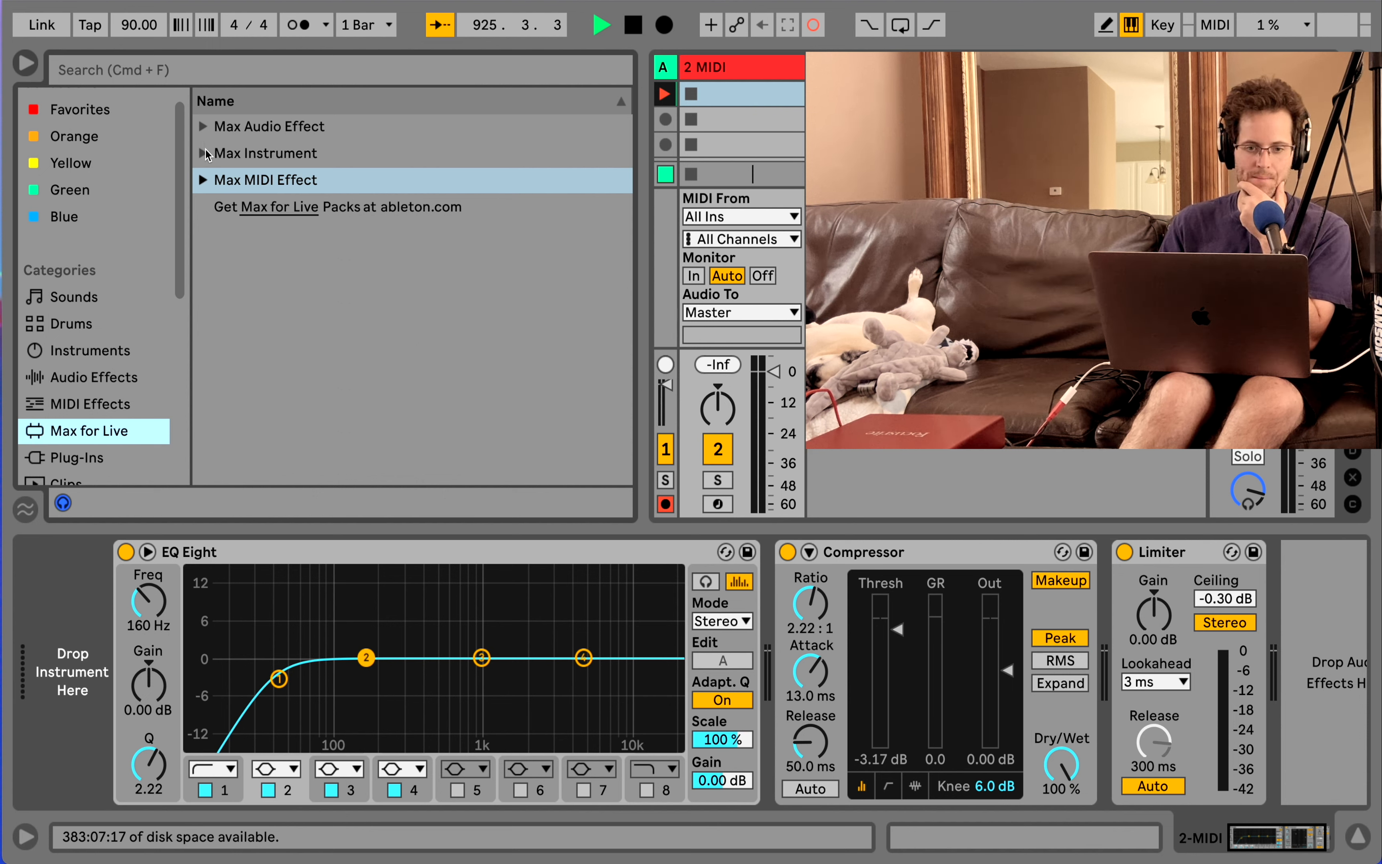
Look through the installed packs in the browser's Packs location
scroll(146, 228, down, 5)
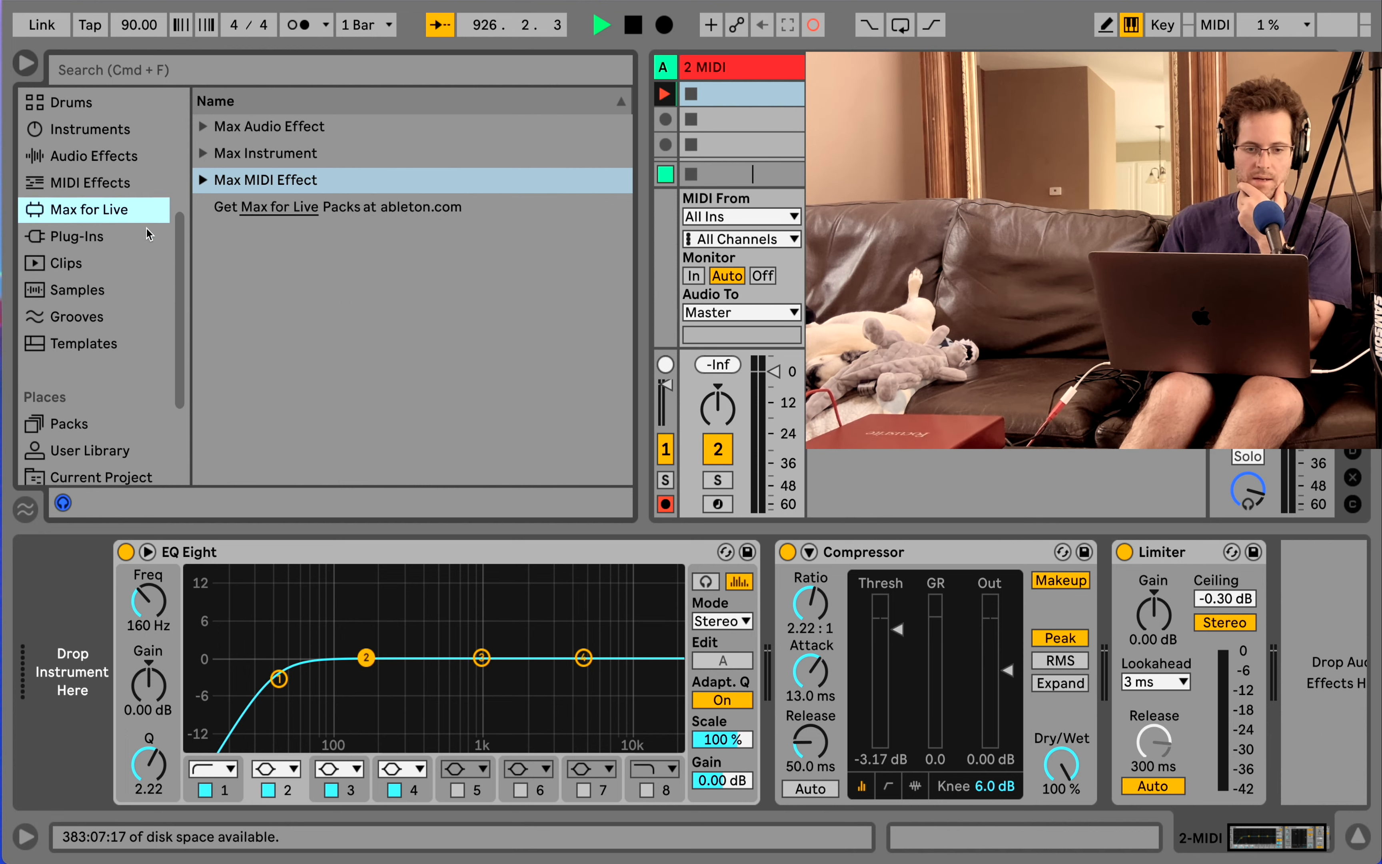
click(87, 409)
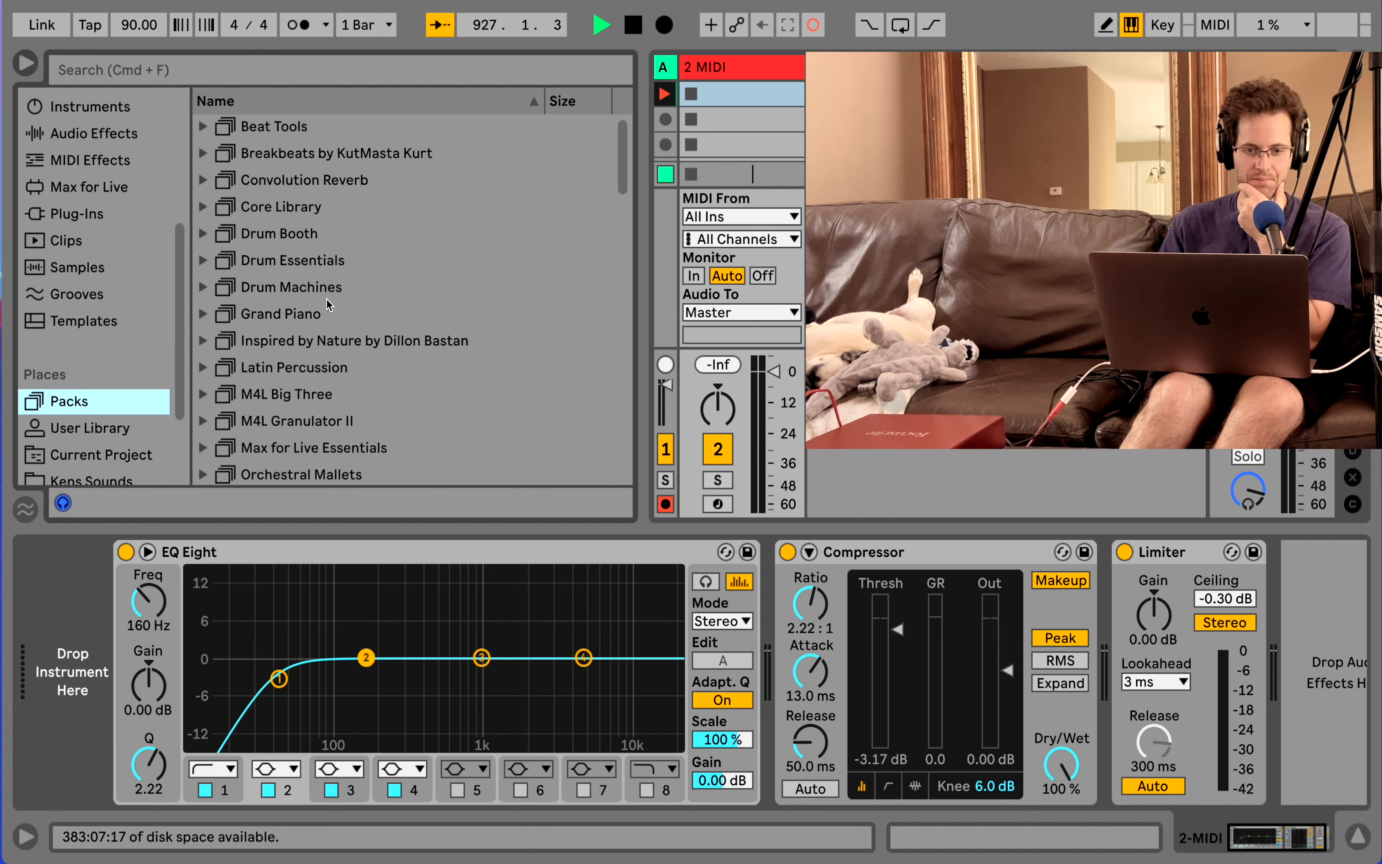
scroll(305, 163, down, 2)
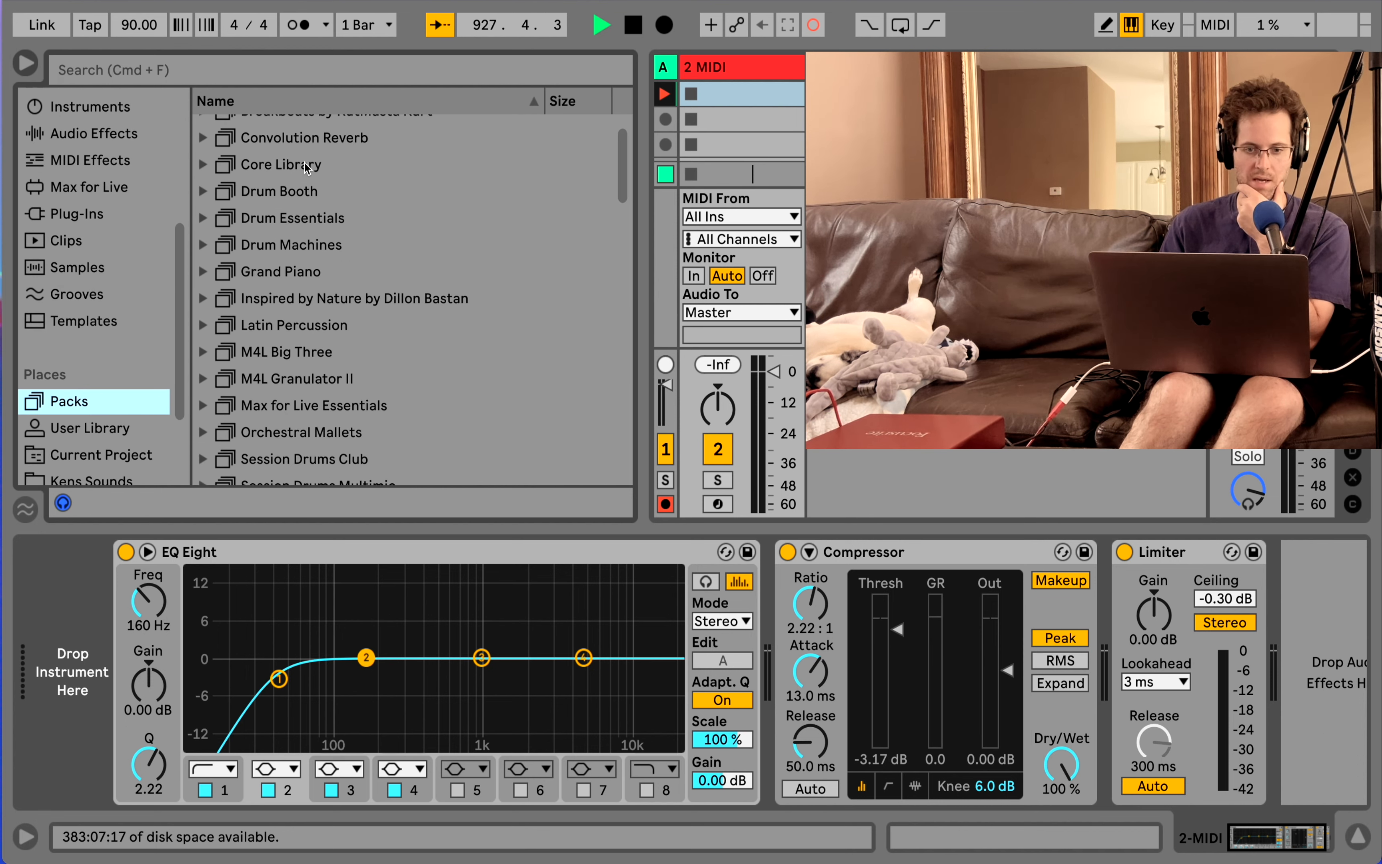
scroll(304, 163, down, 1)
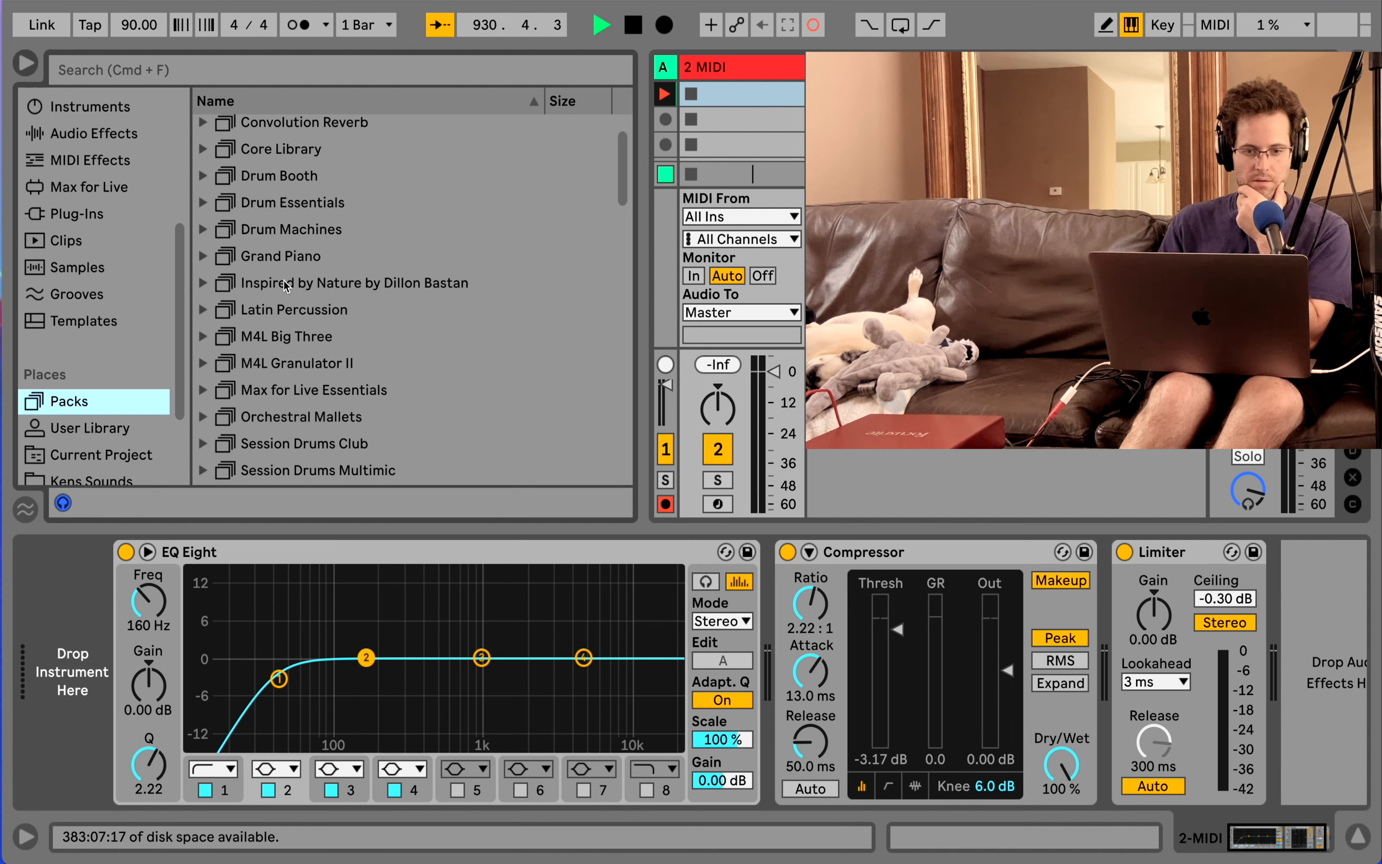
click(284, 257)
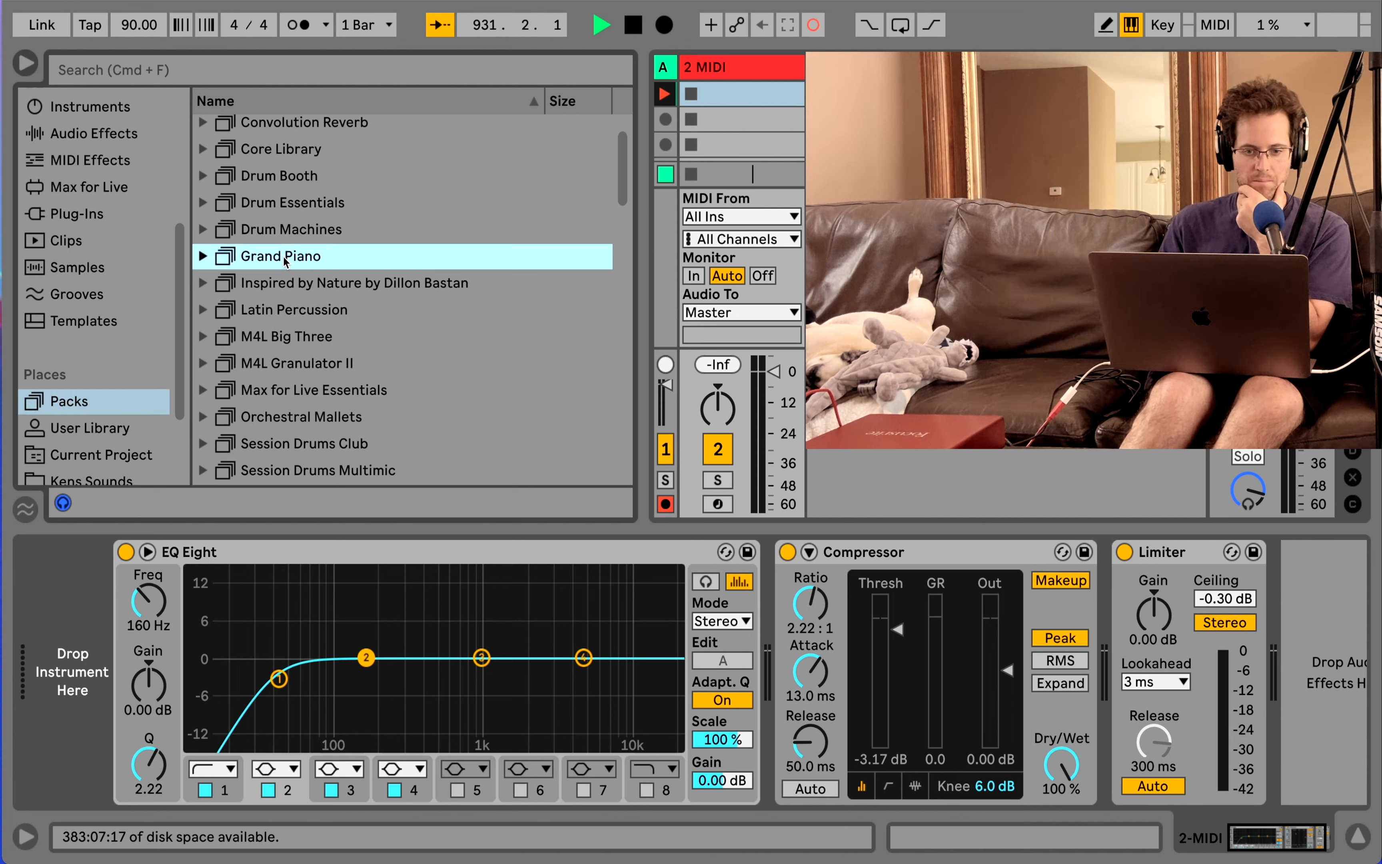
click(287, 309)
scroll(287, 309, up, 2)
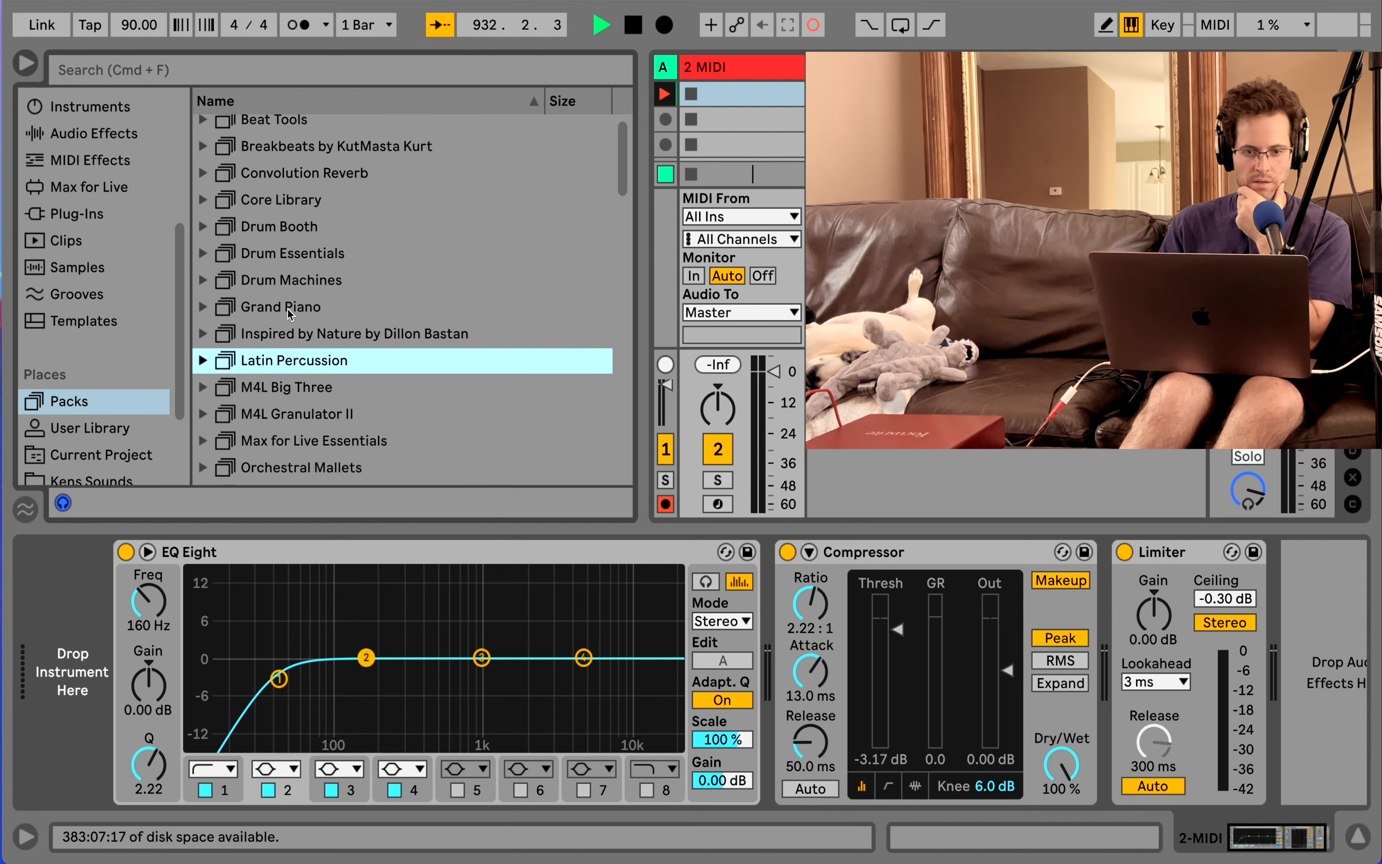
scroll(287, 309, down, 3)
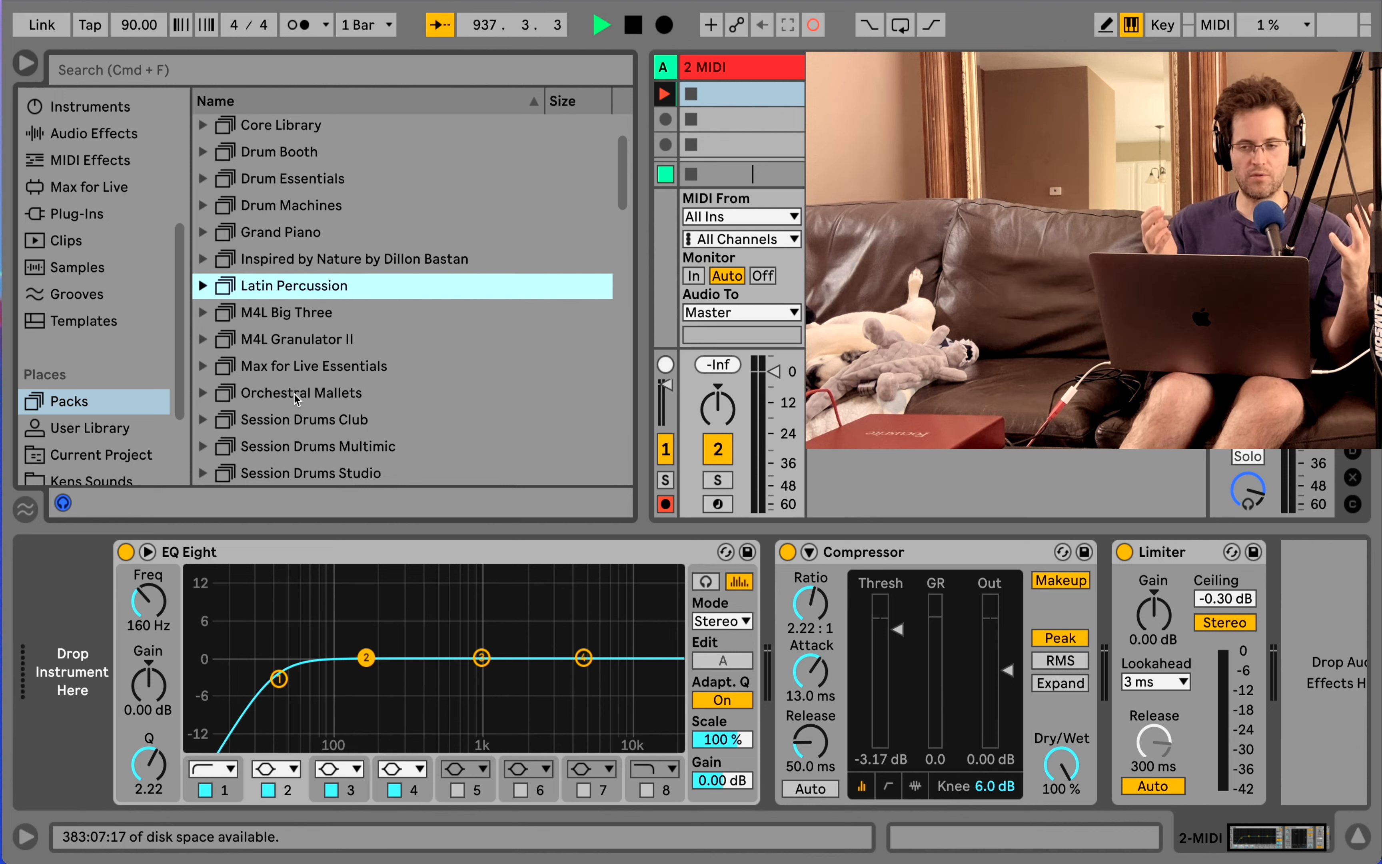
Expand the list of available packs and look through the ones offered for download
scroll(294, 394, down, 5)
click(203, 449)
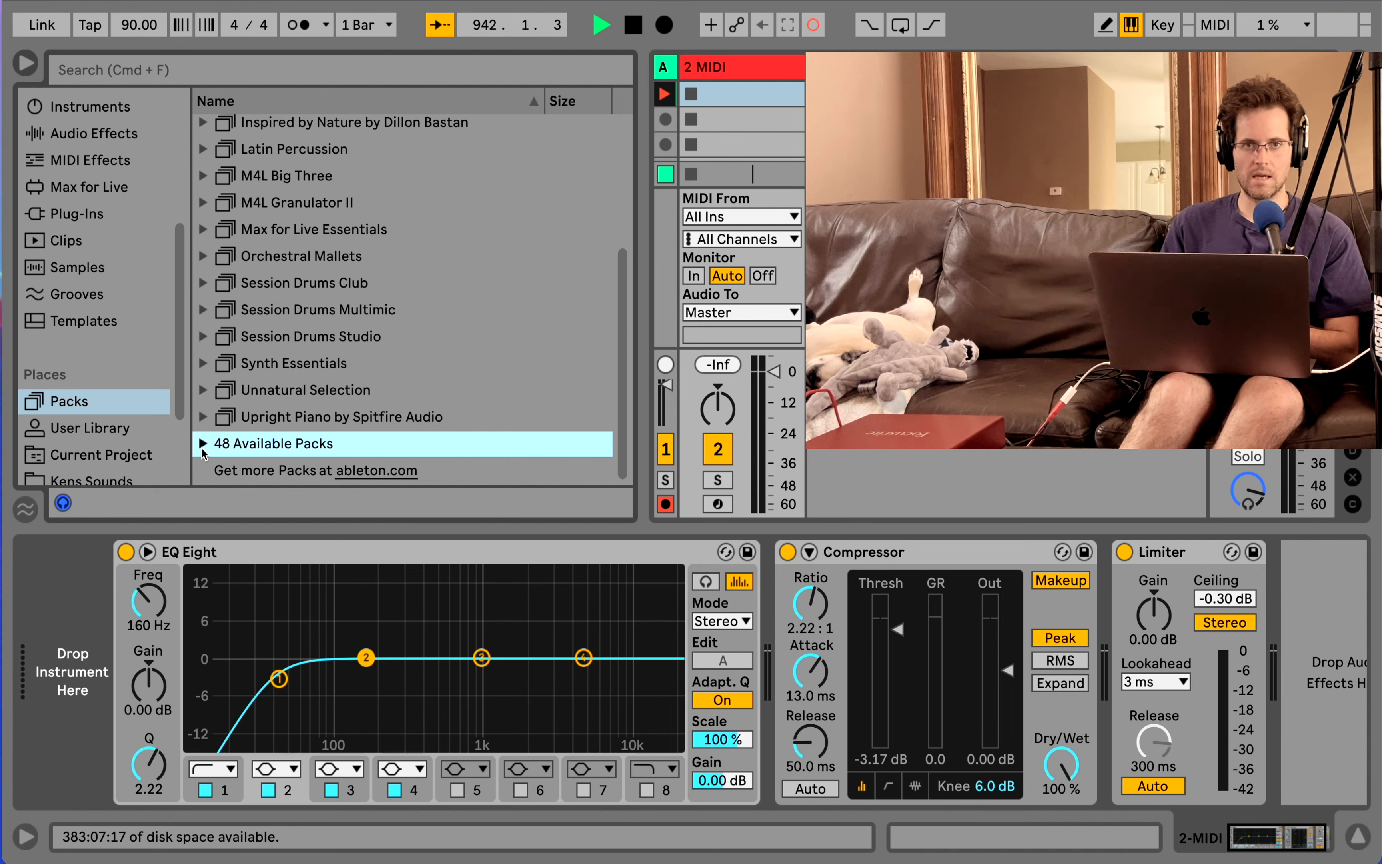
click(203, 444)
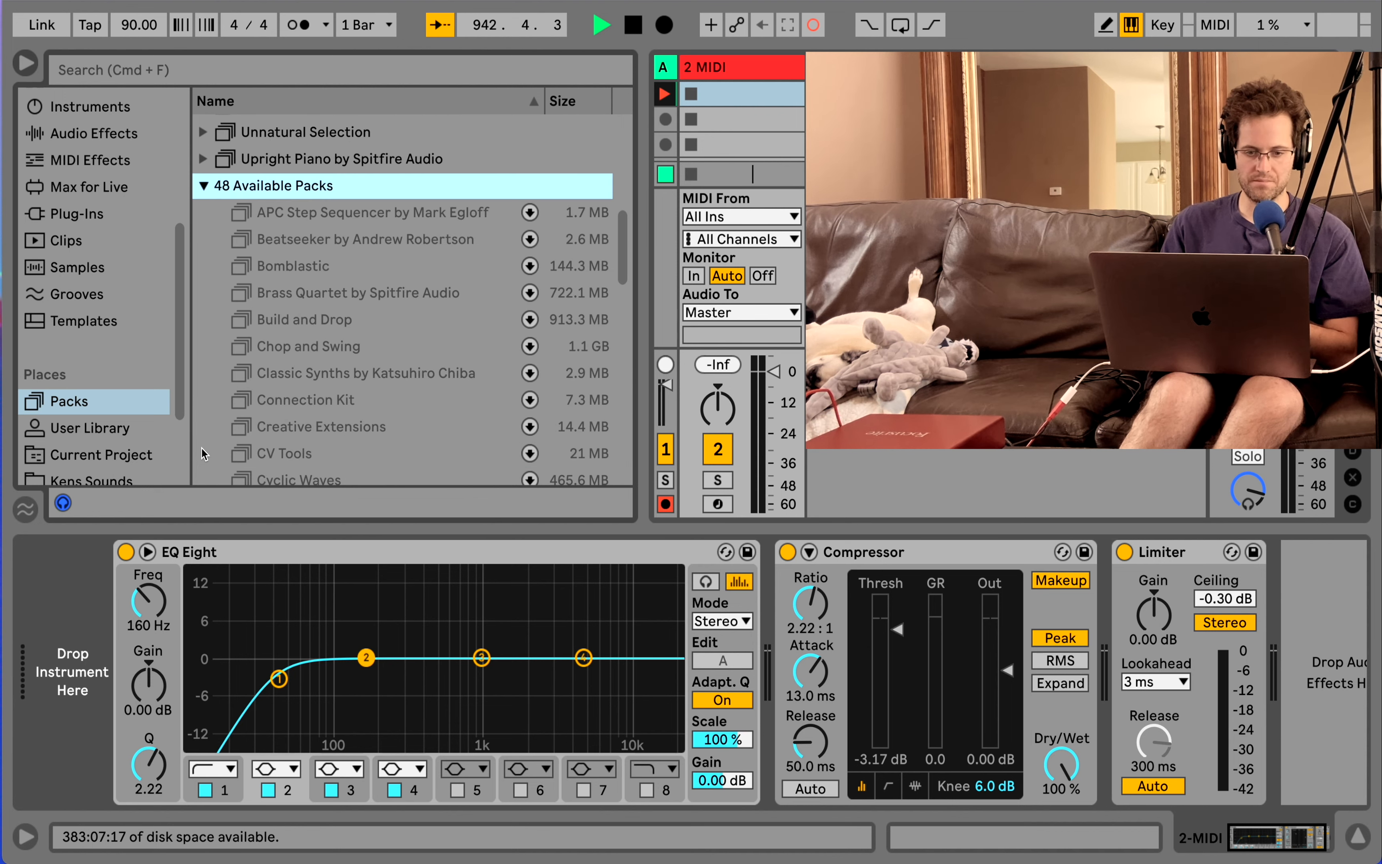
scroll(367, 346, down, 5)
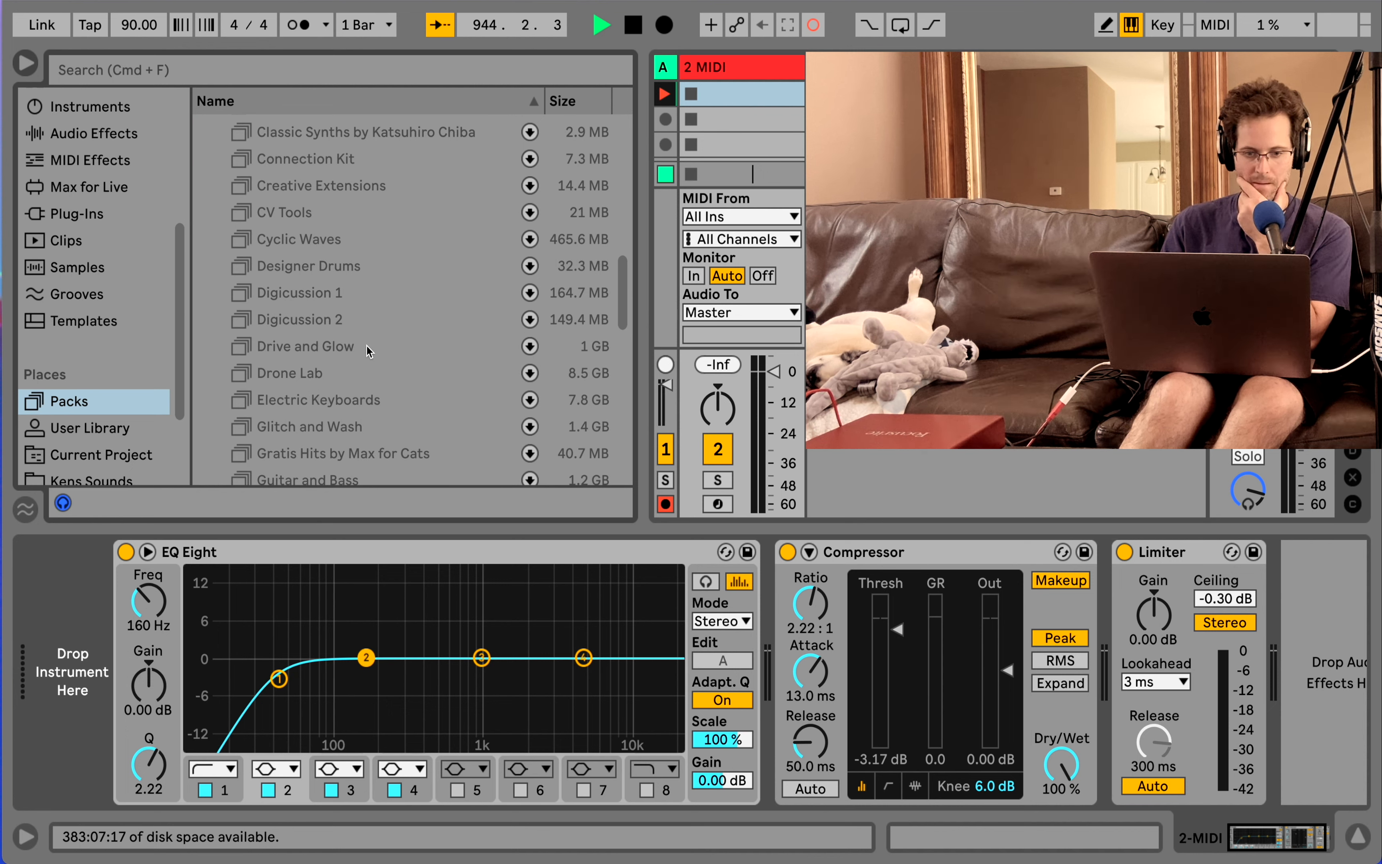
scroll(367, 345, down, 3)
scroll(367, 346, down, 7)
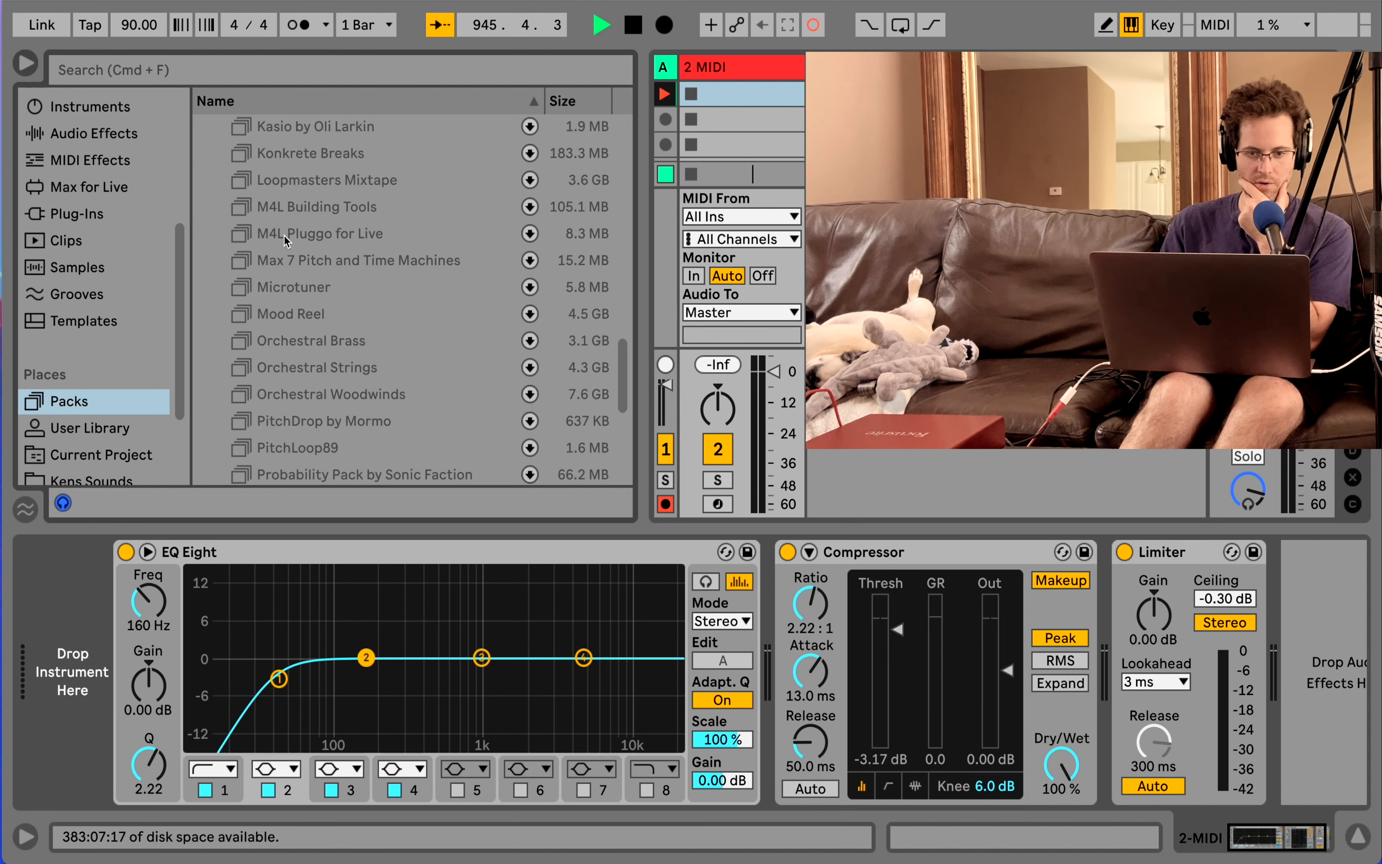
scroll(274, 270, down, 2)
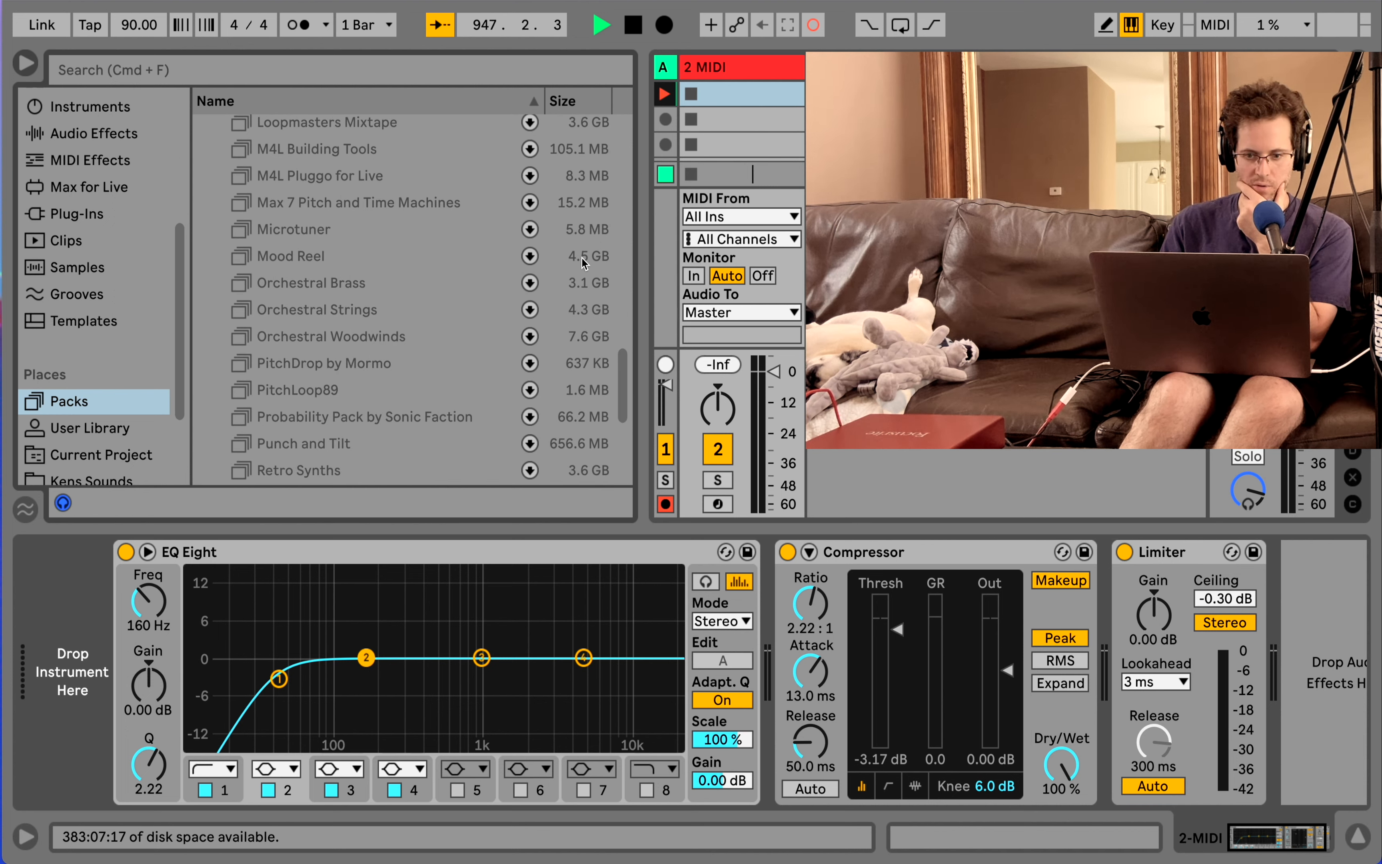
scroll(581, 350, down, 2)
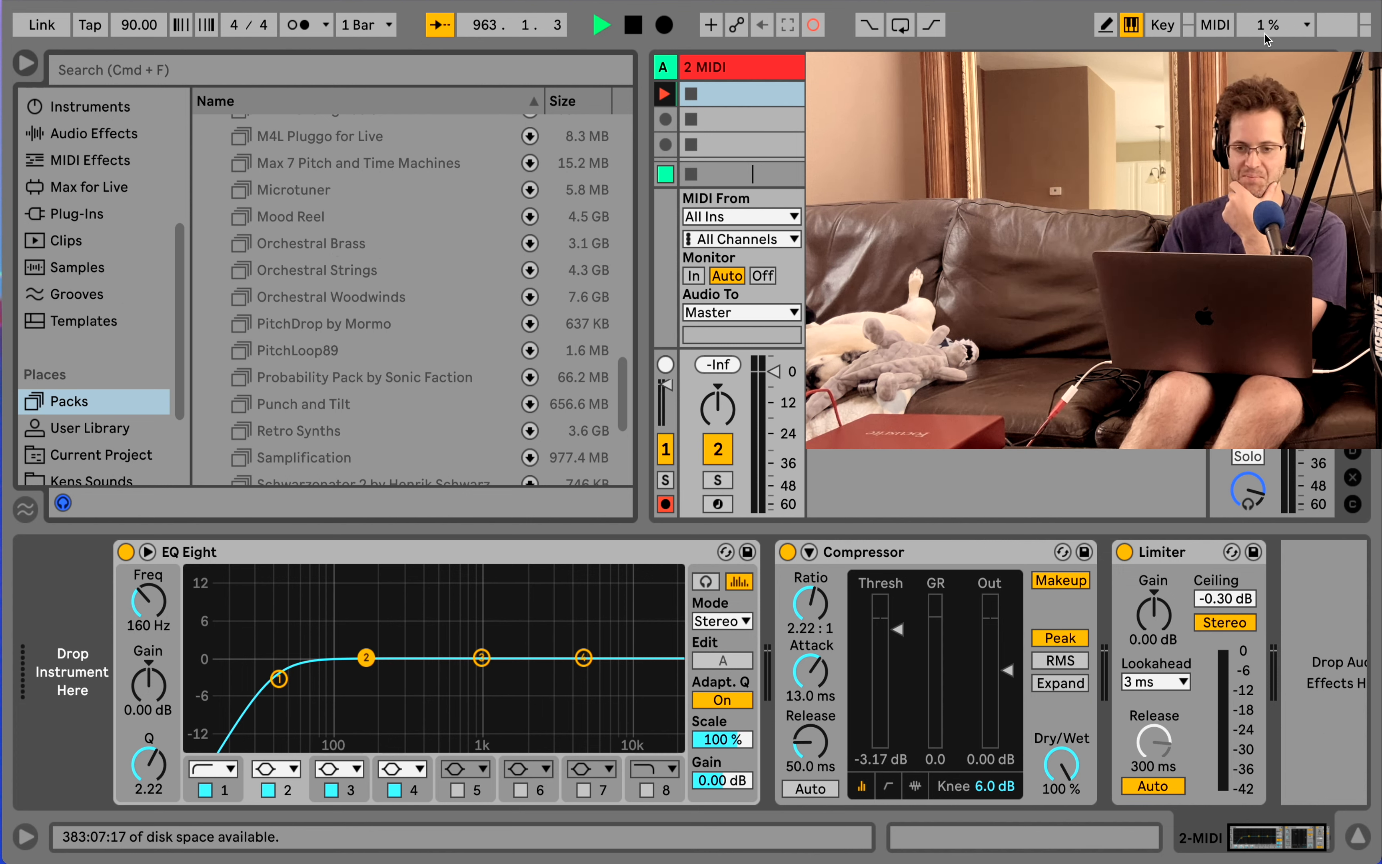
scroll(342, 384, down, 3)
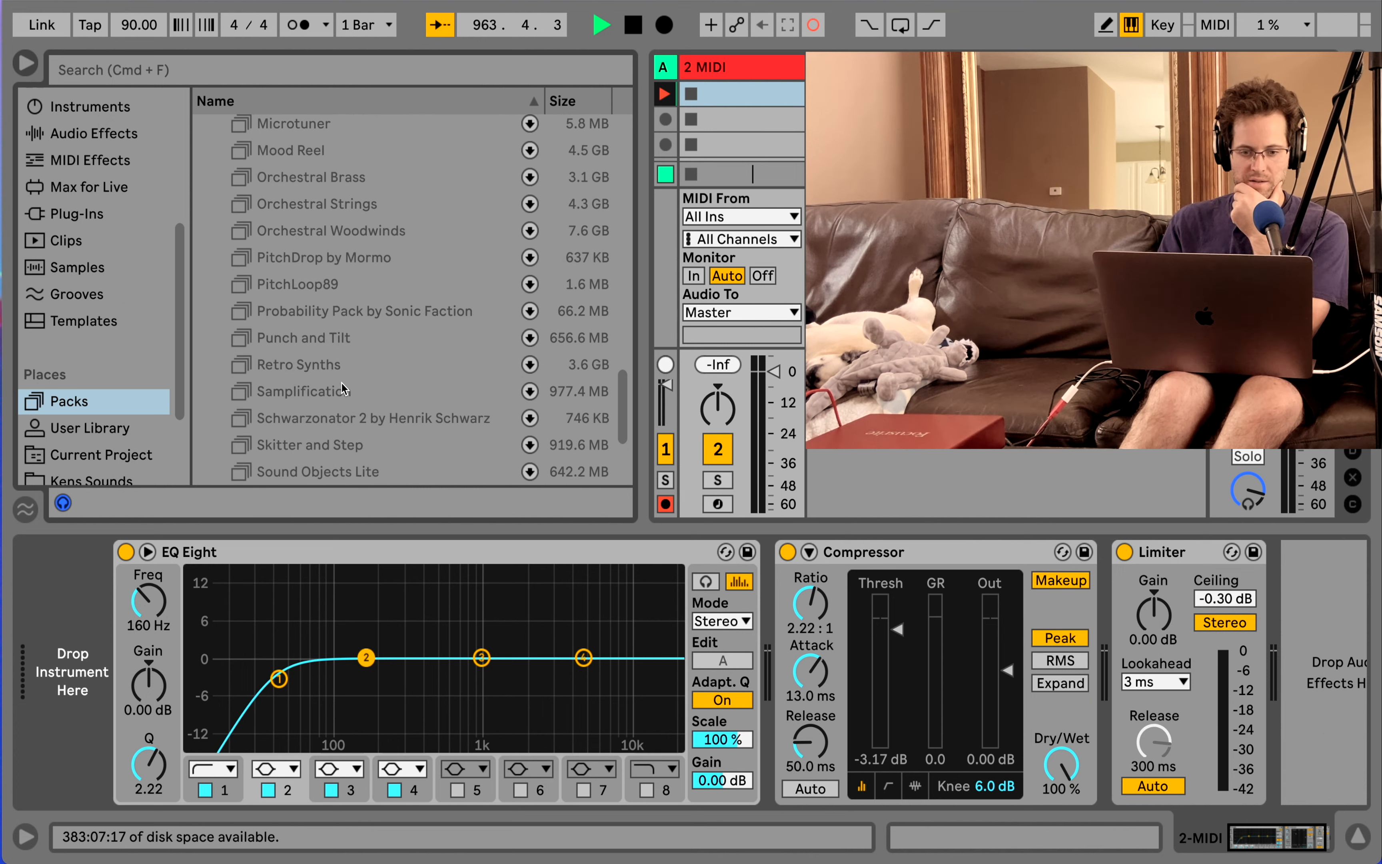
scroll(320, 319, up, 10)
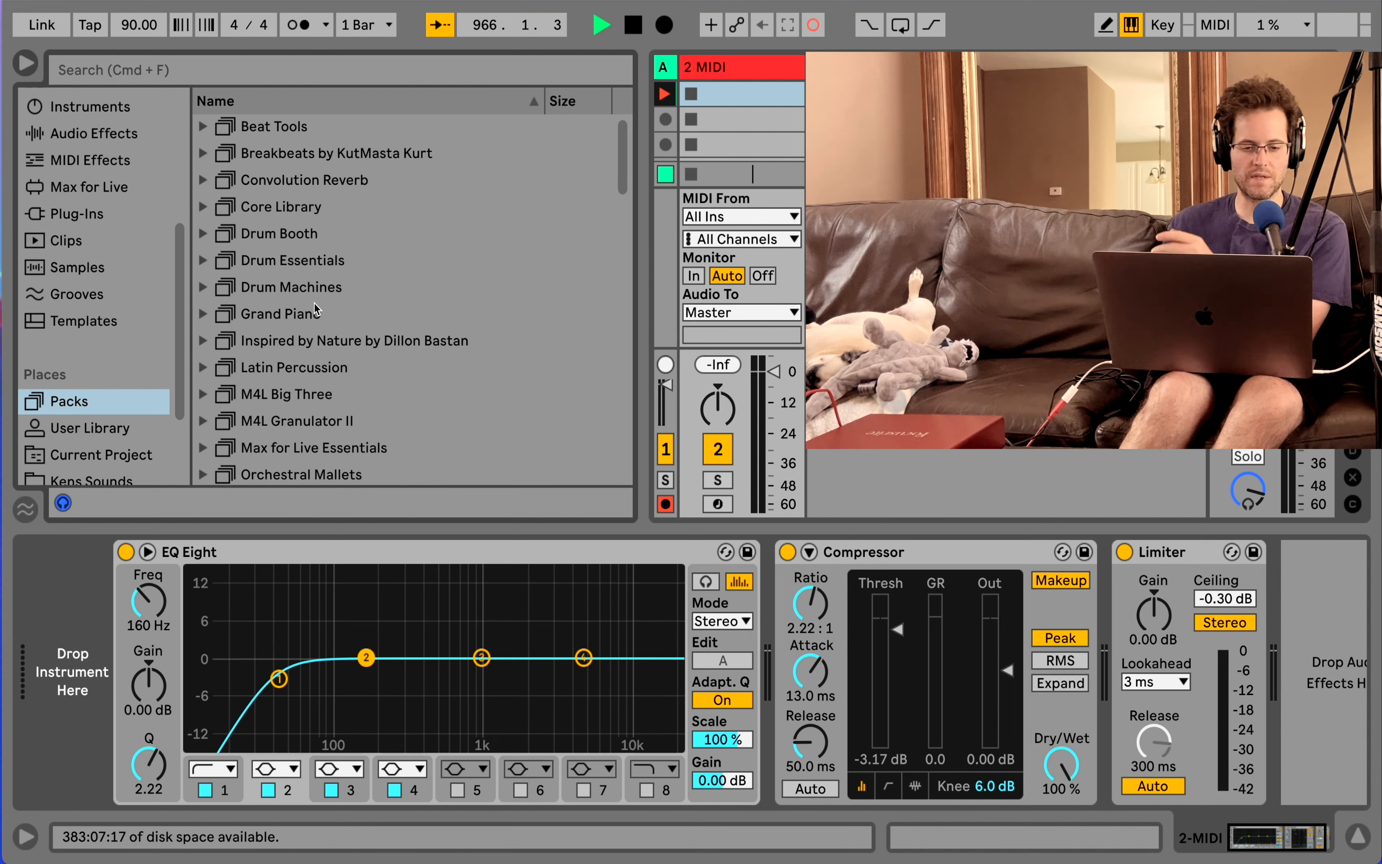
Examine the Max Audio Effect devices under Max for Live alongside the Instruments and Audio Effects categories
scroll(90, 323, up, 5)
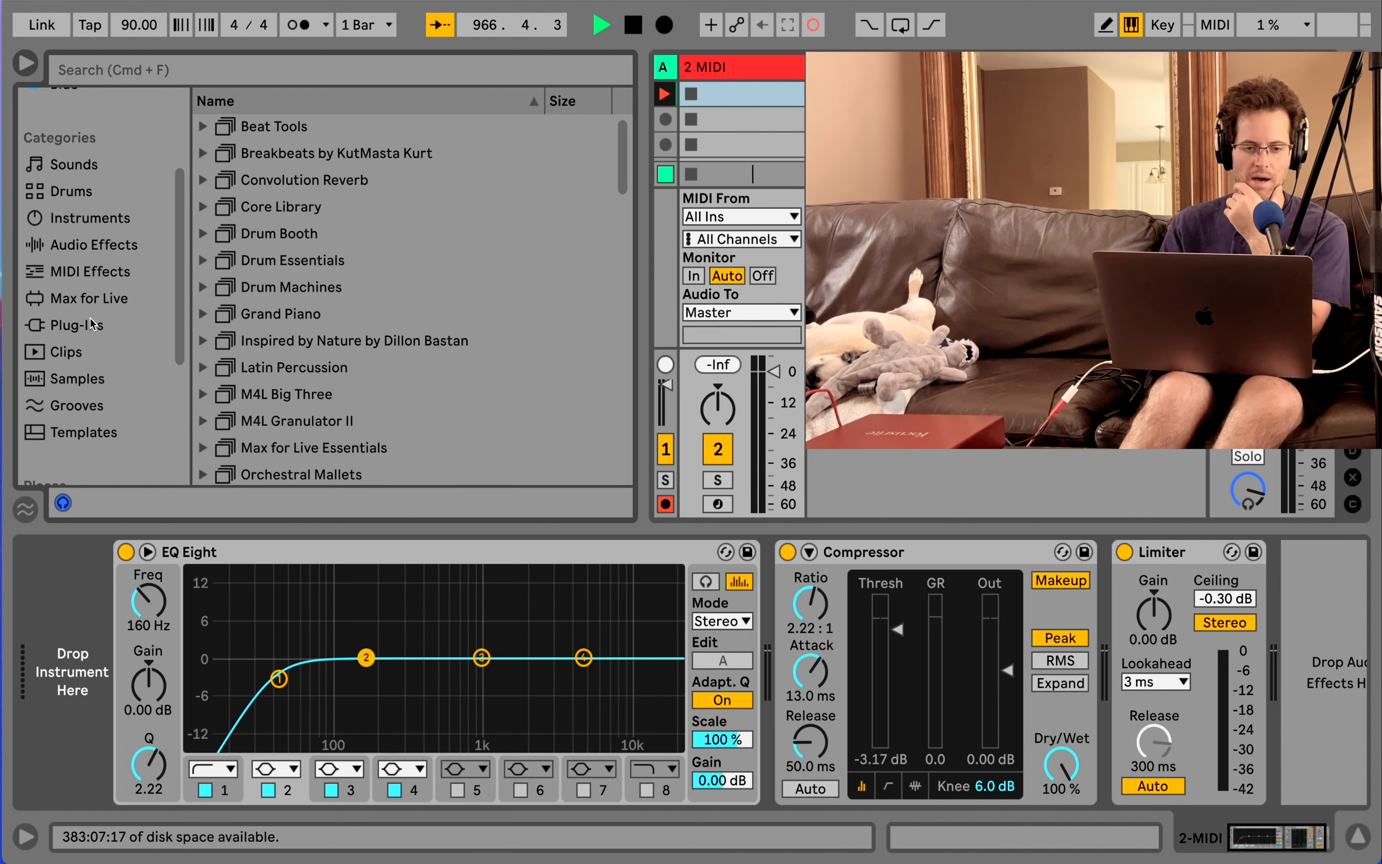
click(99, 300)
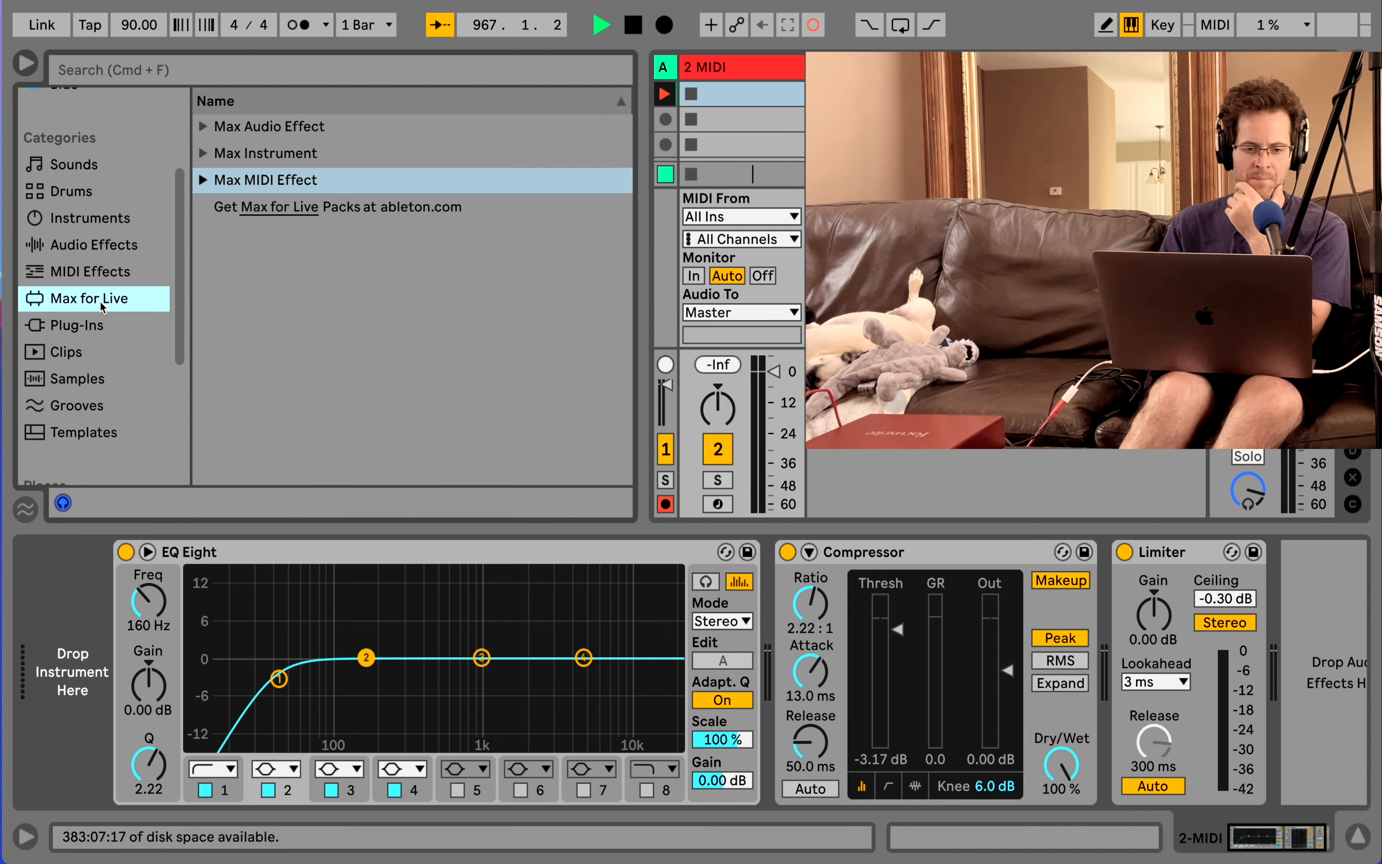
click(205, 127)
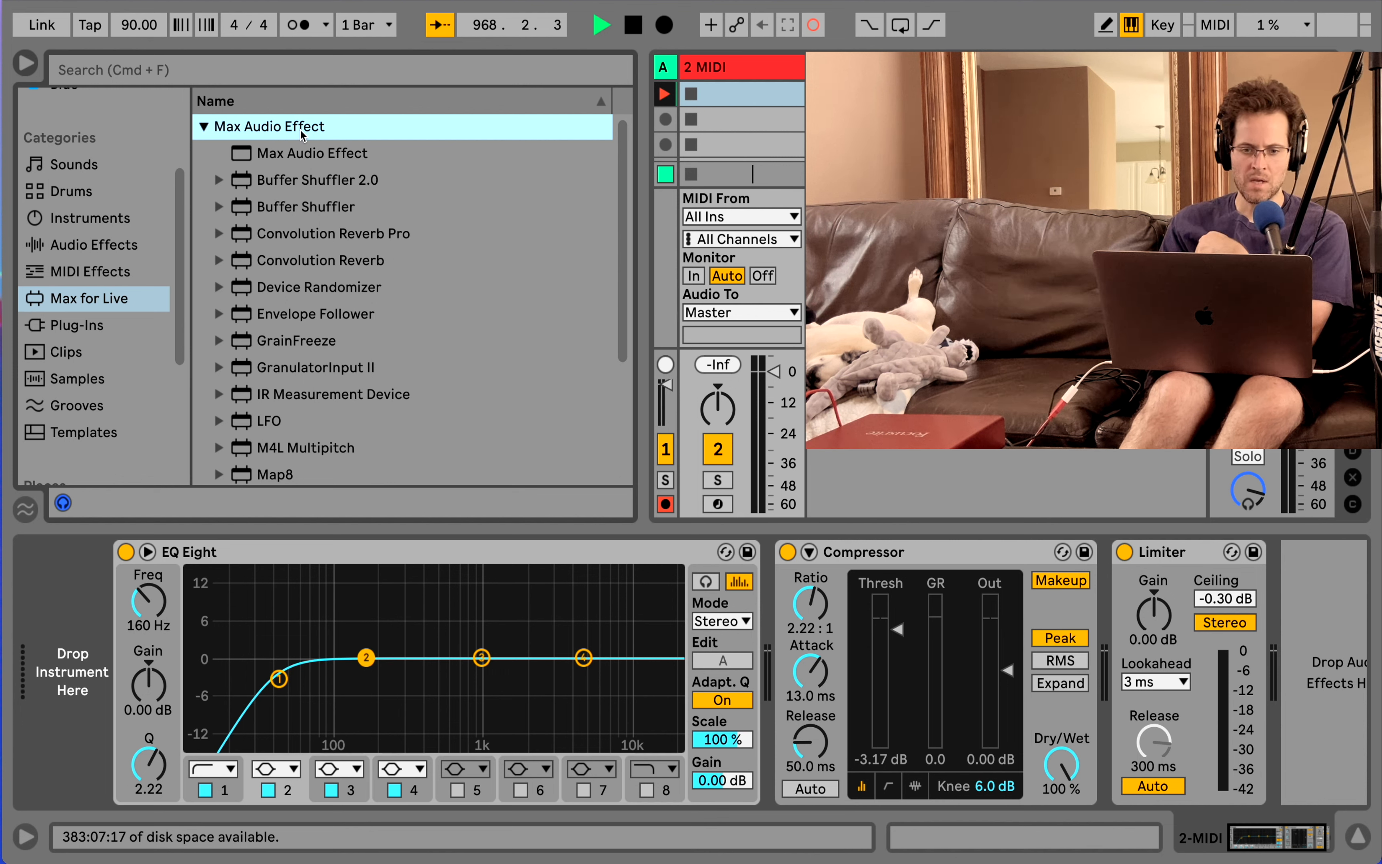
click(327, 240)
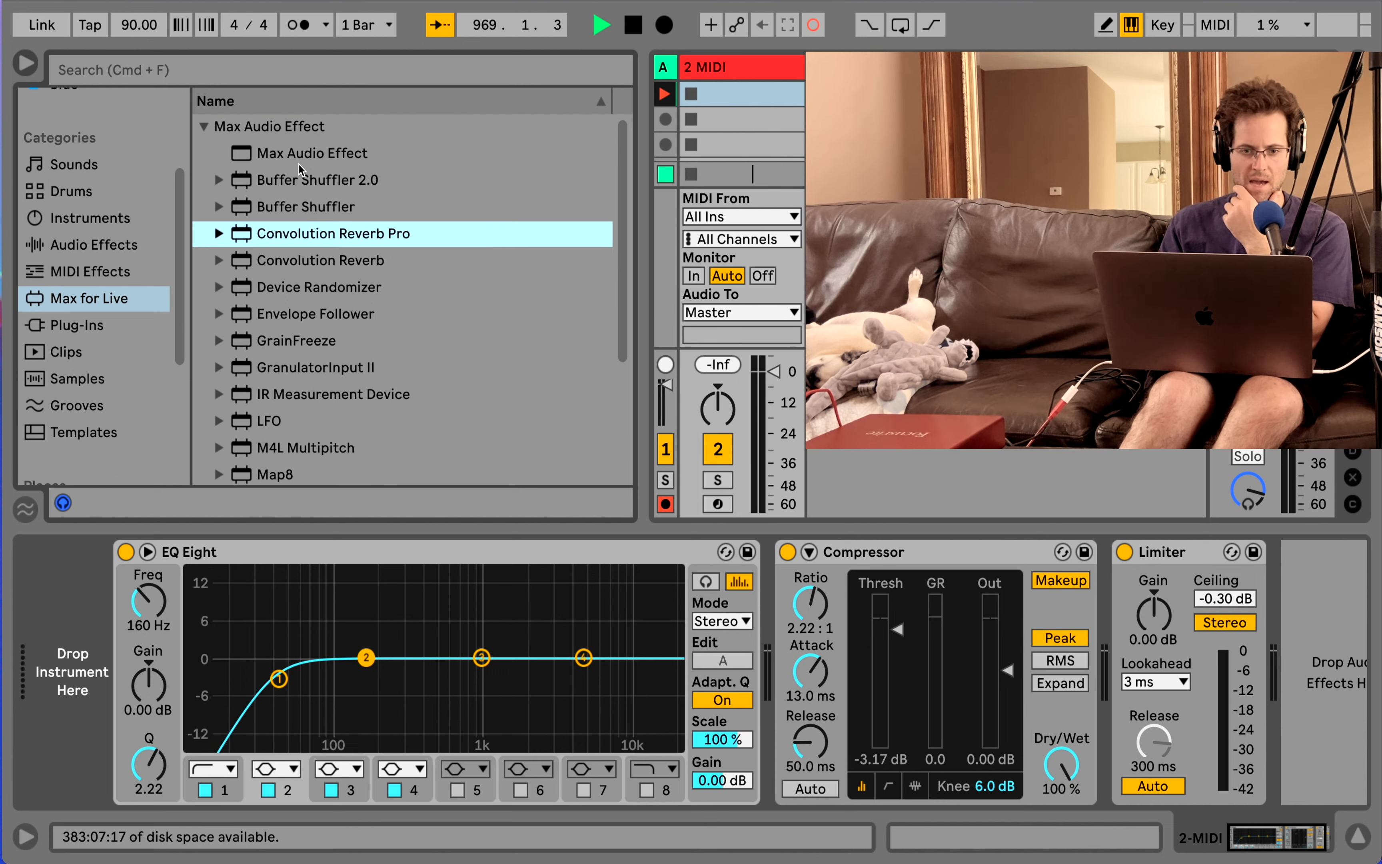
scroll(294, 179, down, 1)
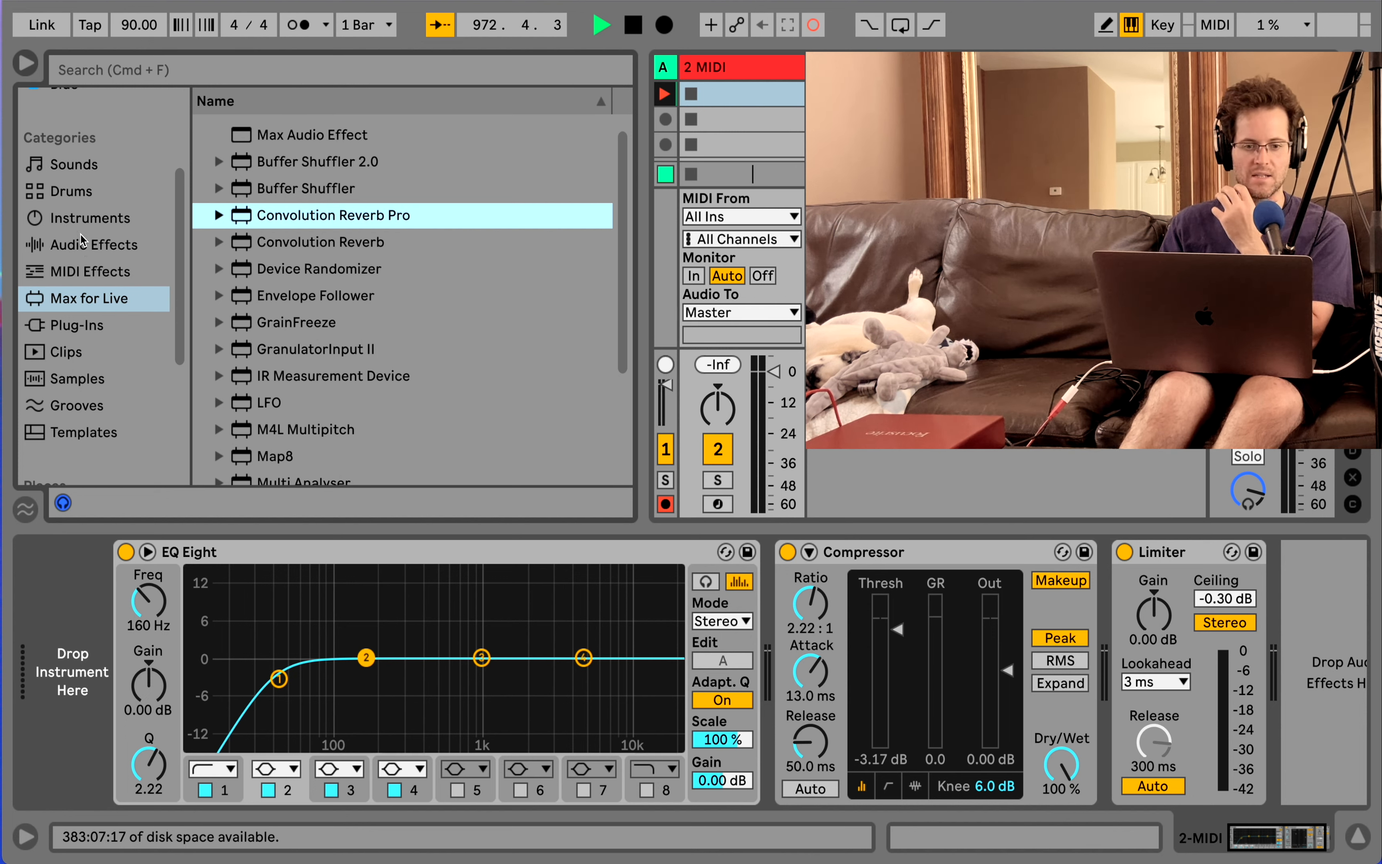
click(81, 222)
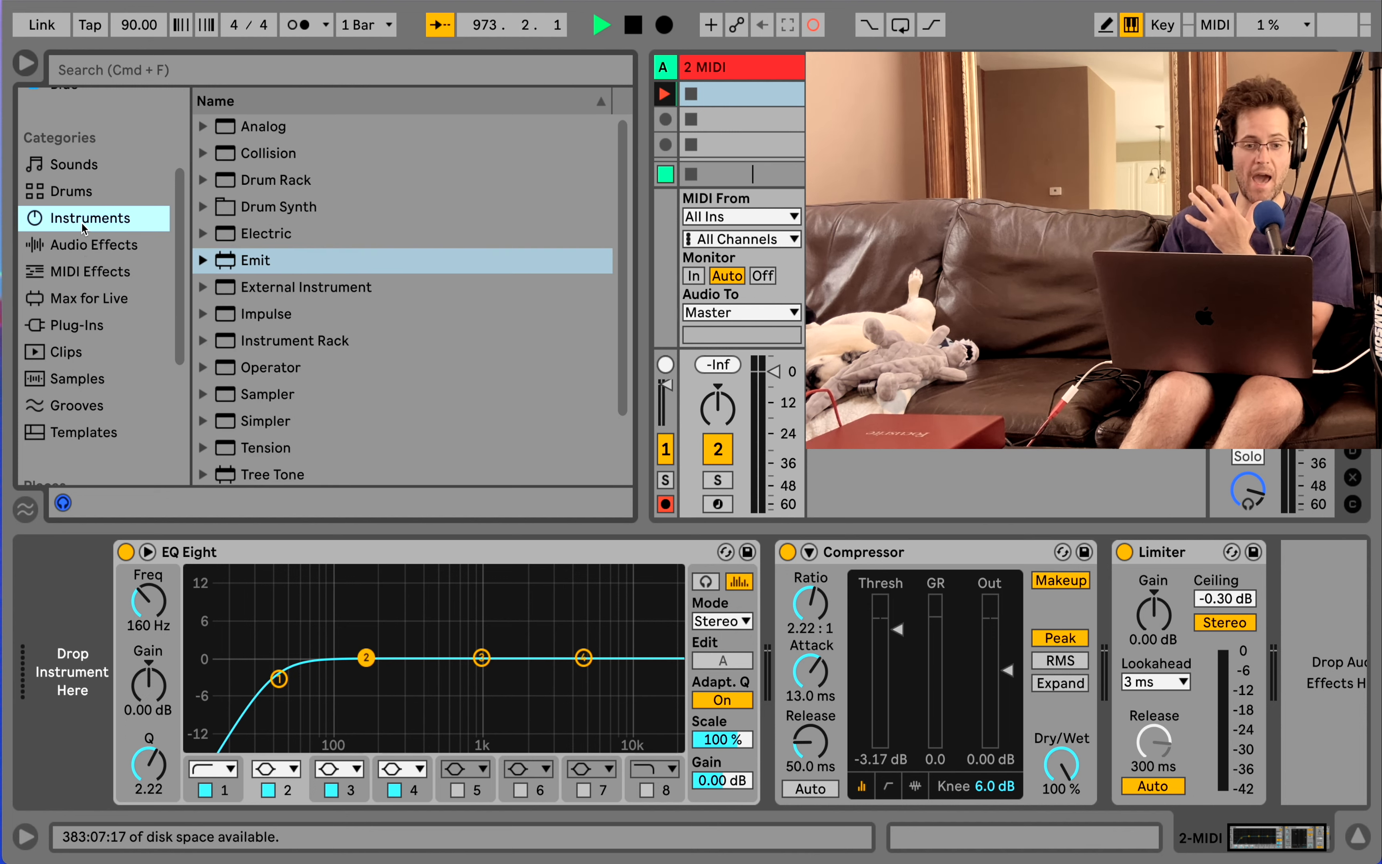
click(81, 245)
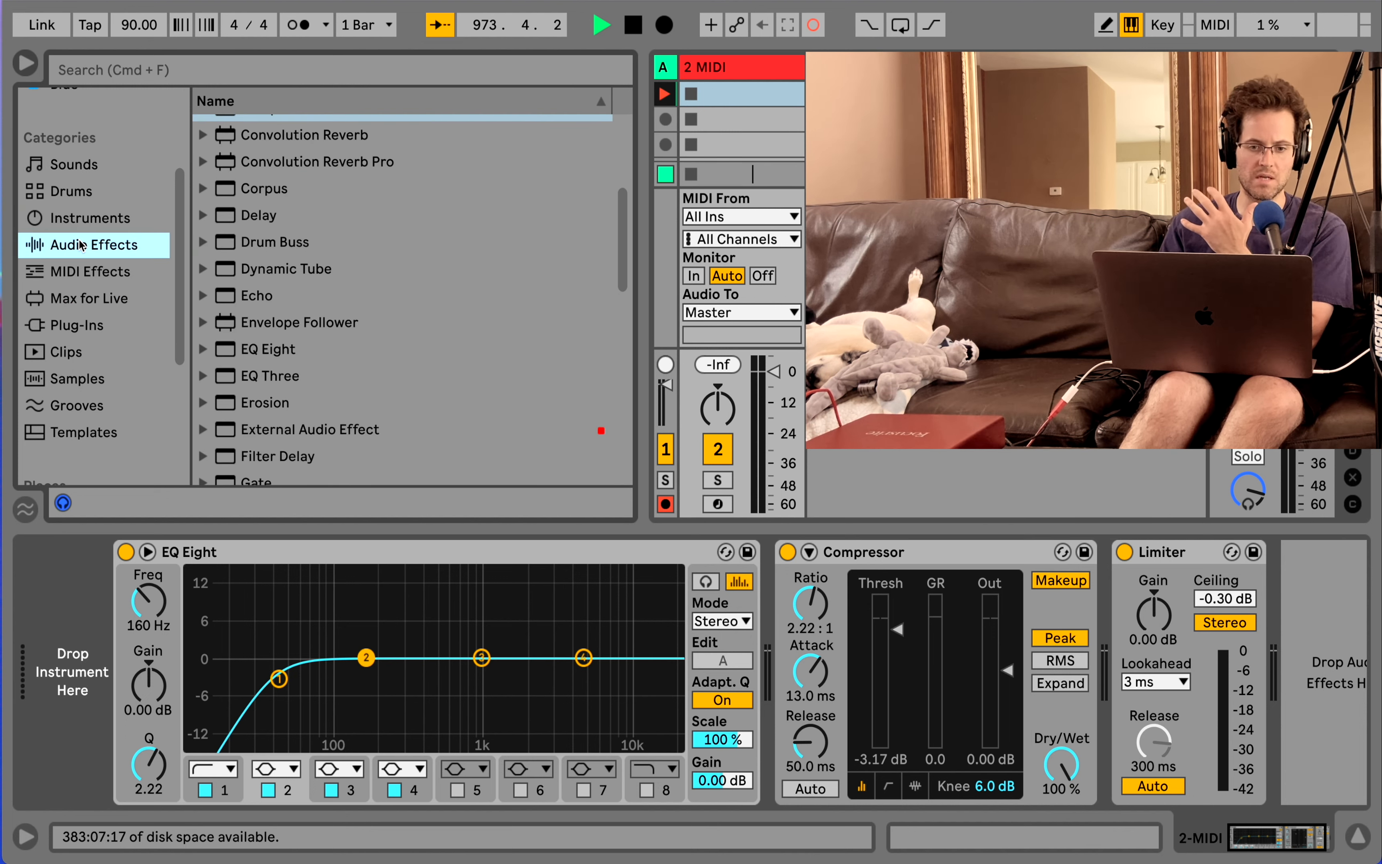
click(75, 298)
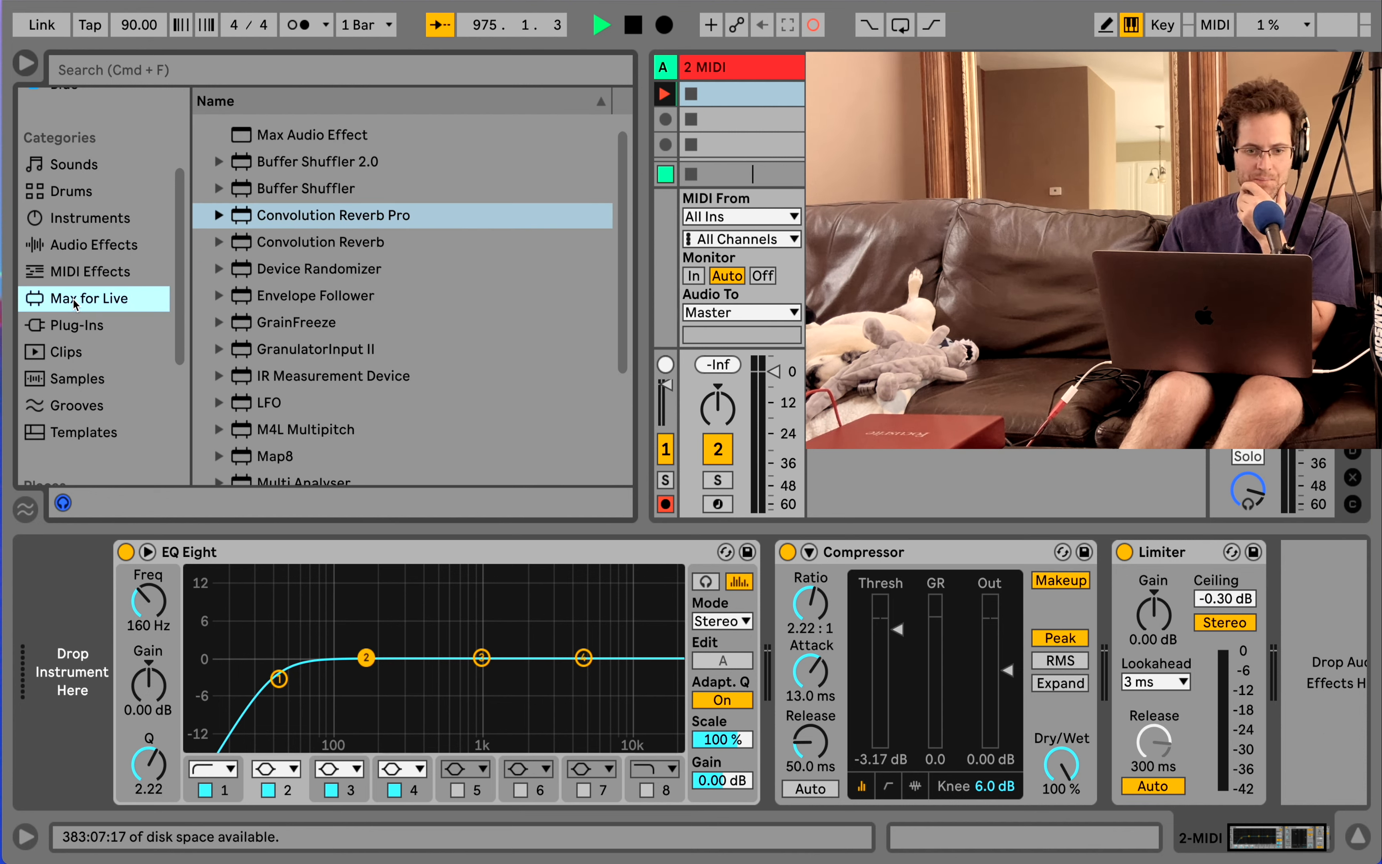
scroll(238, 250, up, 1)
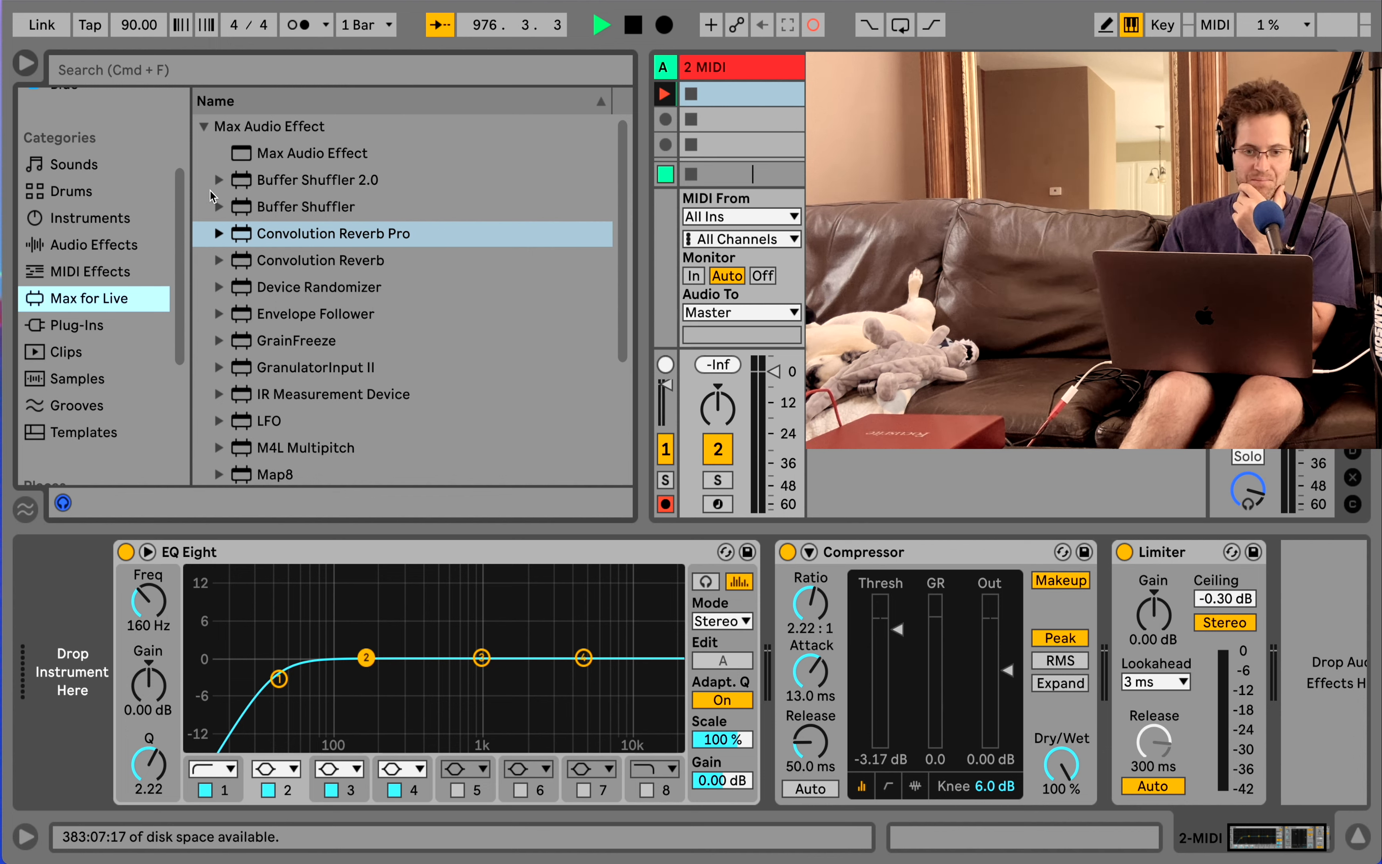
Add Convolution Reverb Pro ahead of EQ Eight on the red MIDI track and view its impulse response types
click(274, 184)
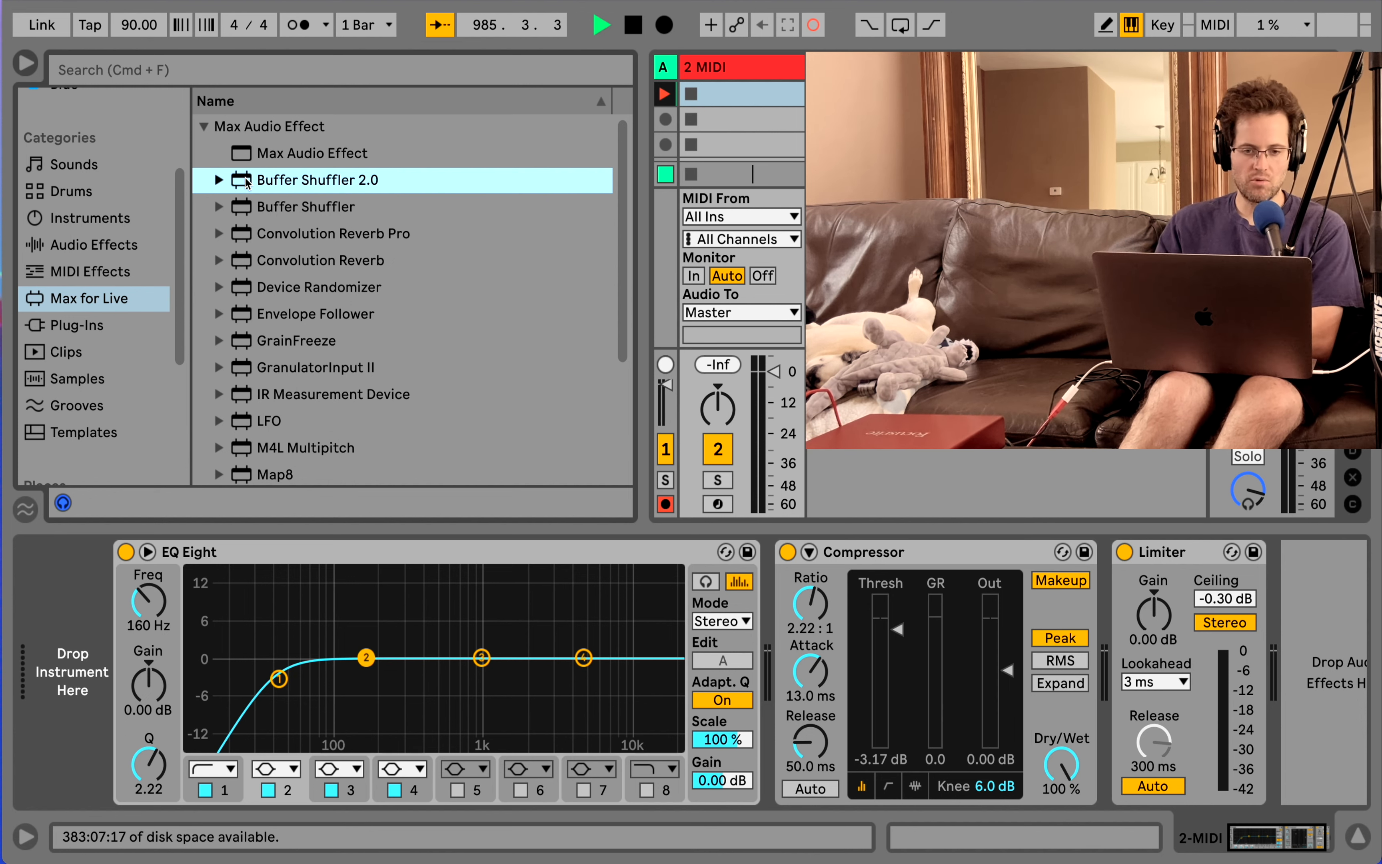
scroll(246, 181, down, 1)
click(307, 200)
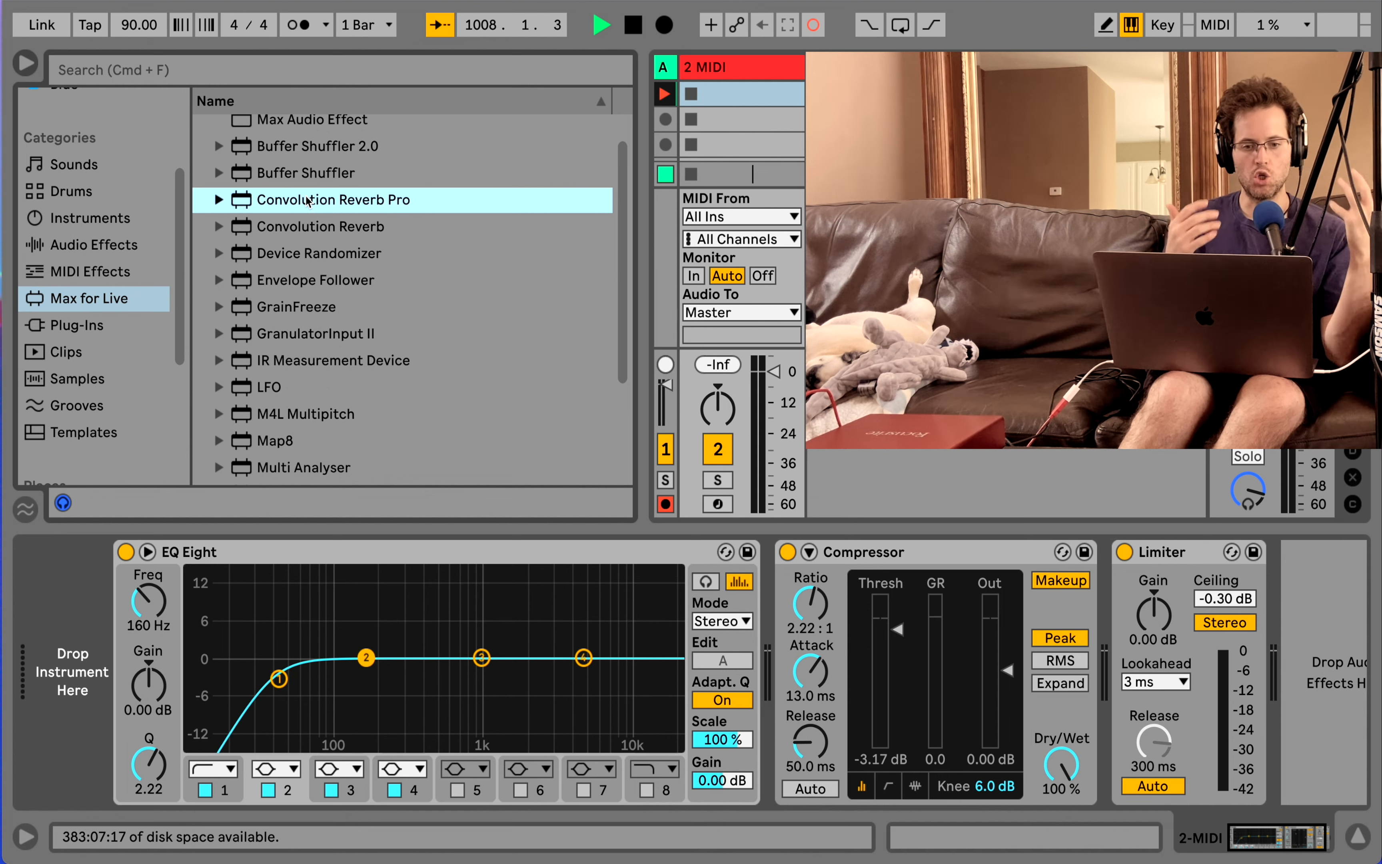
drag(309, 202, 123, 603)
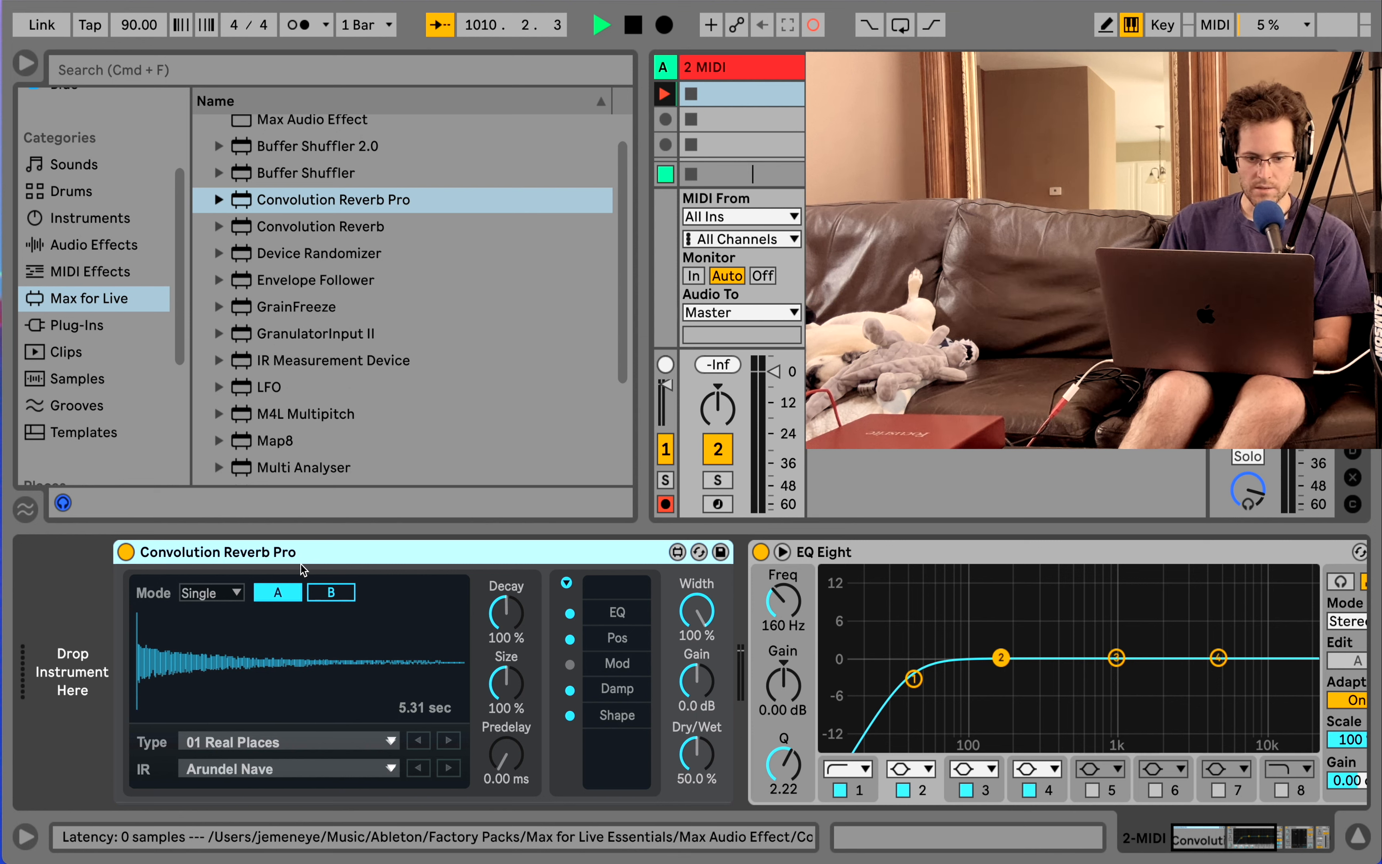
click(267, 743)
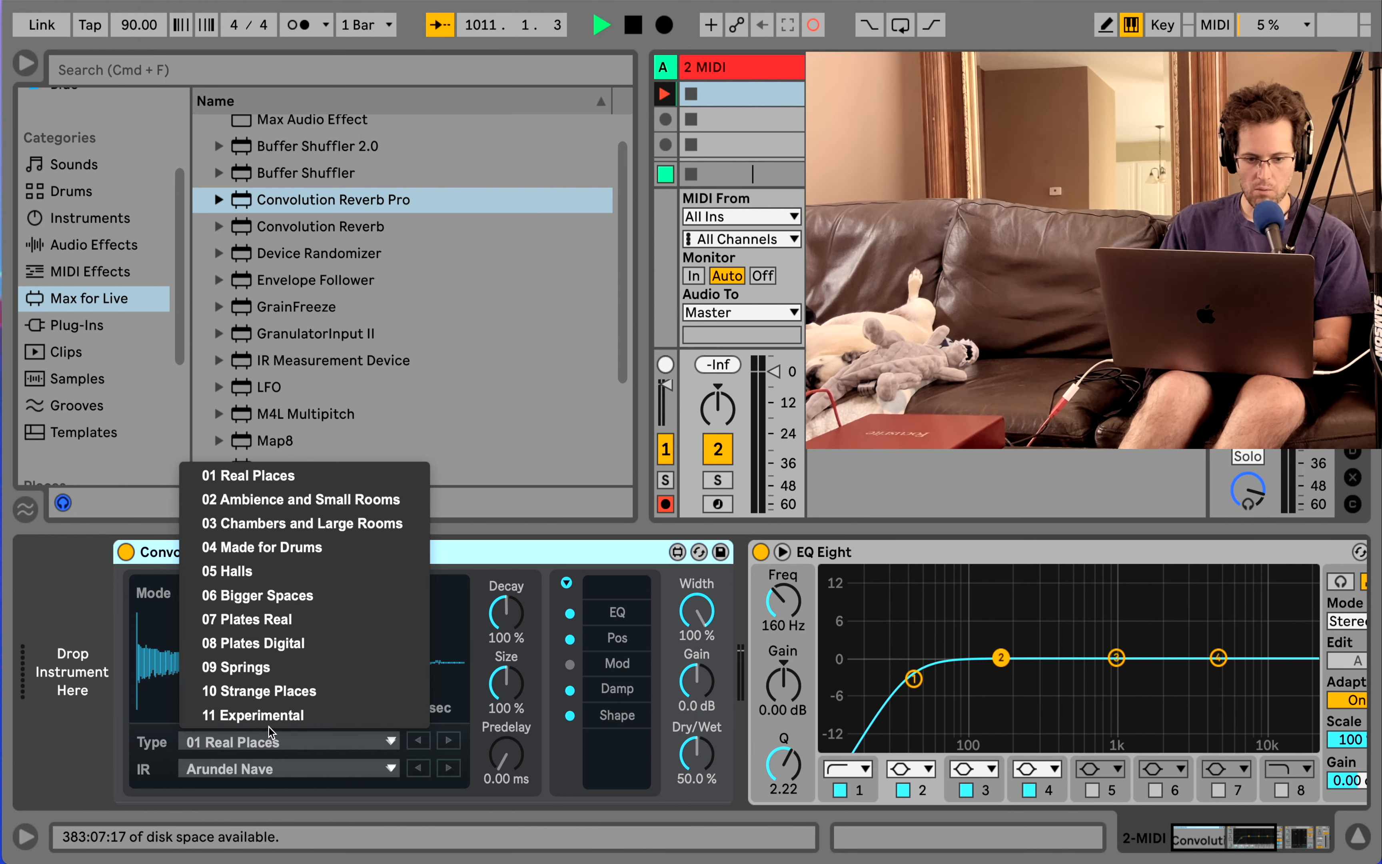
click(490, 569)
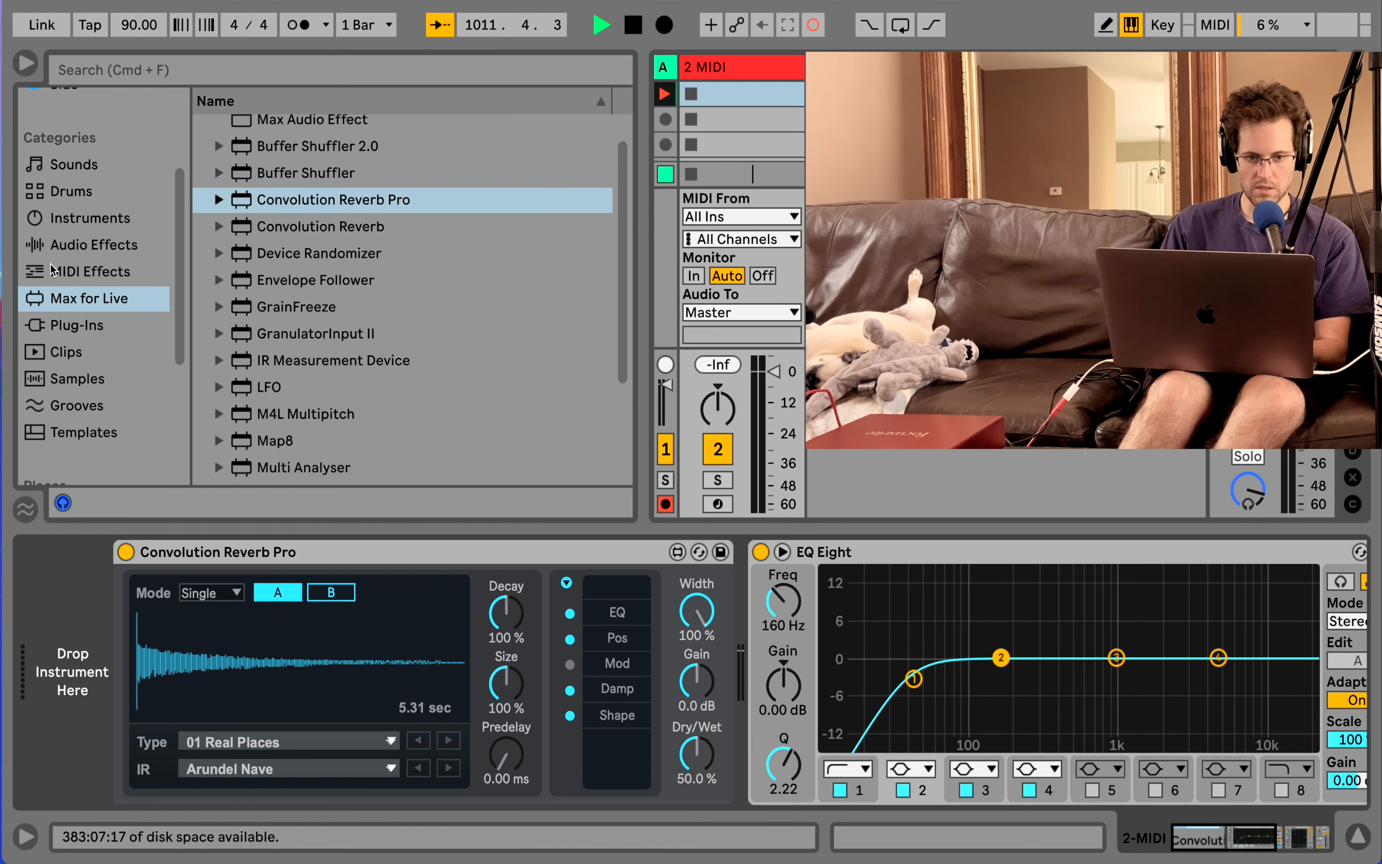
Load the Operator instrument onto the red MIDI track ahead of Convolution Reverb Pro
click(91, 217)
double_click(270, 283)
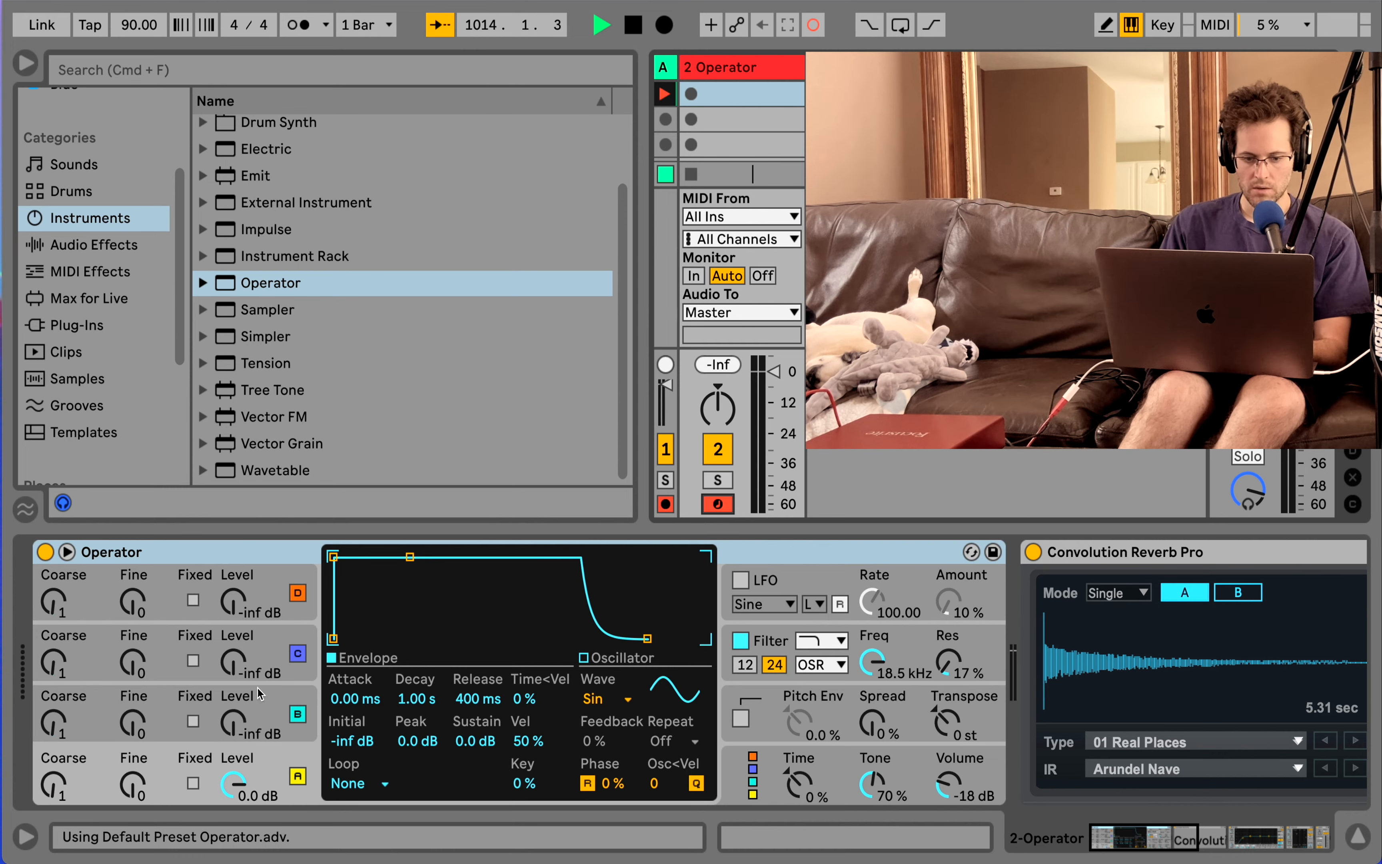
scroll(782, 604, right, 5)
scroll(782, 604, right, 3)
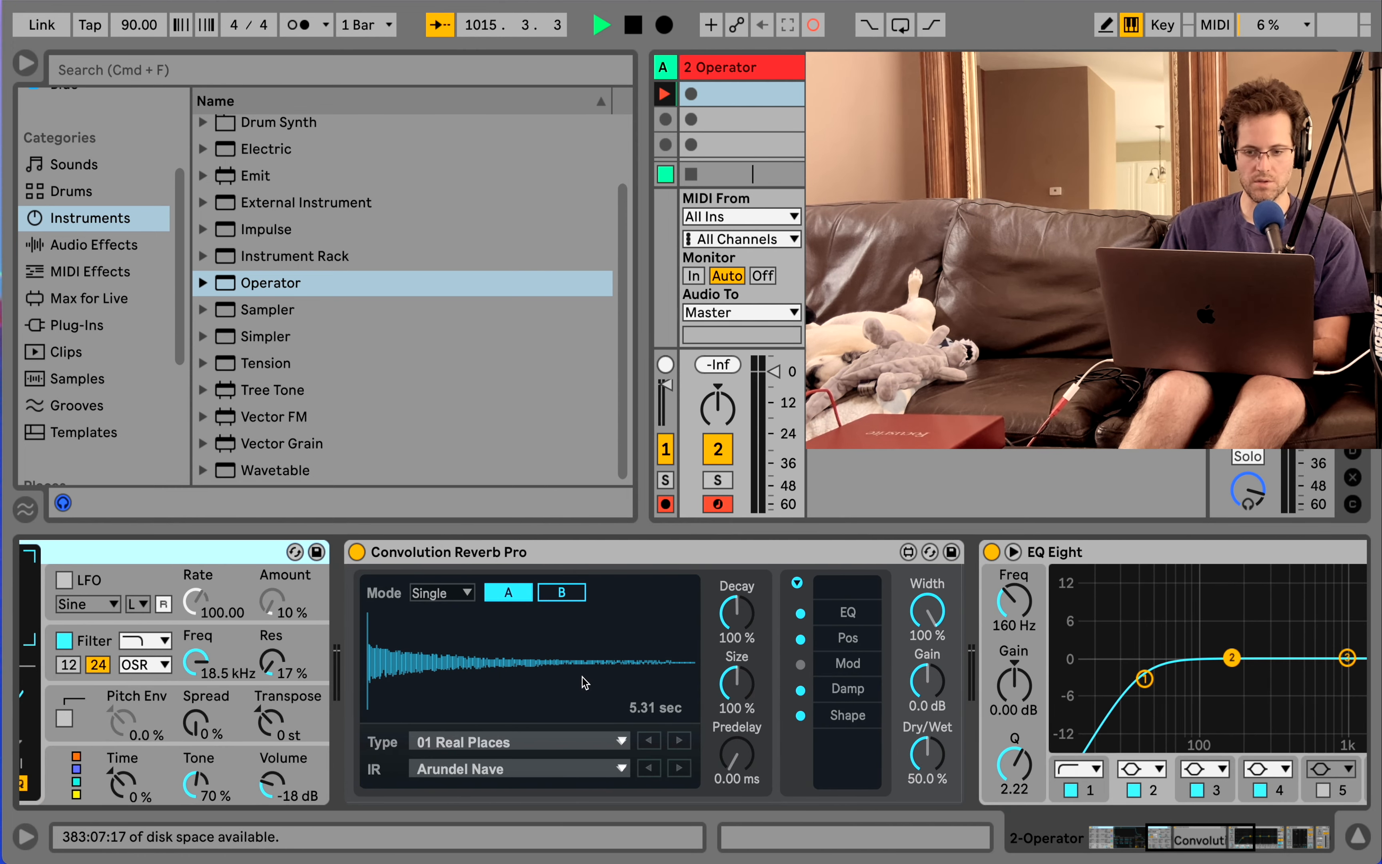
Turn off Convolution Reverb Pro and view the choices in its Type and IR lists
click(356, 552)
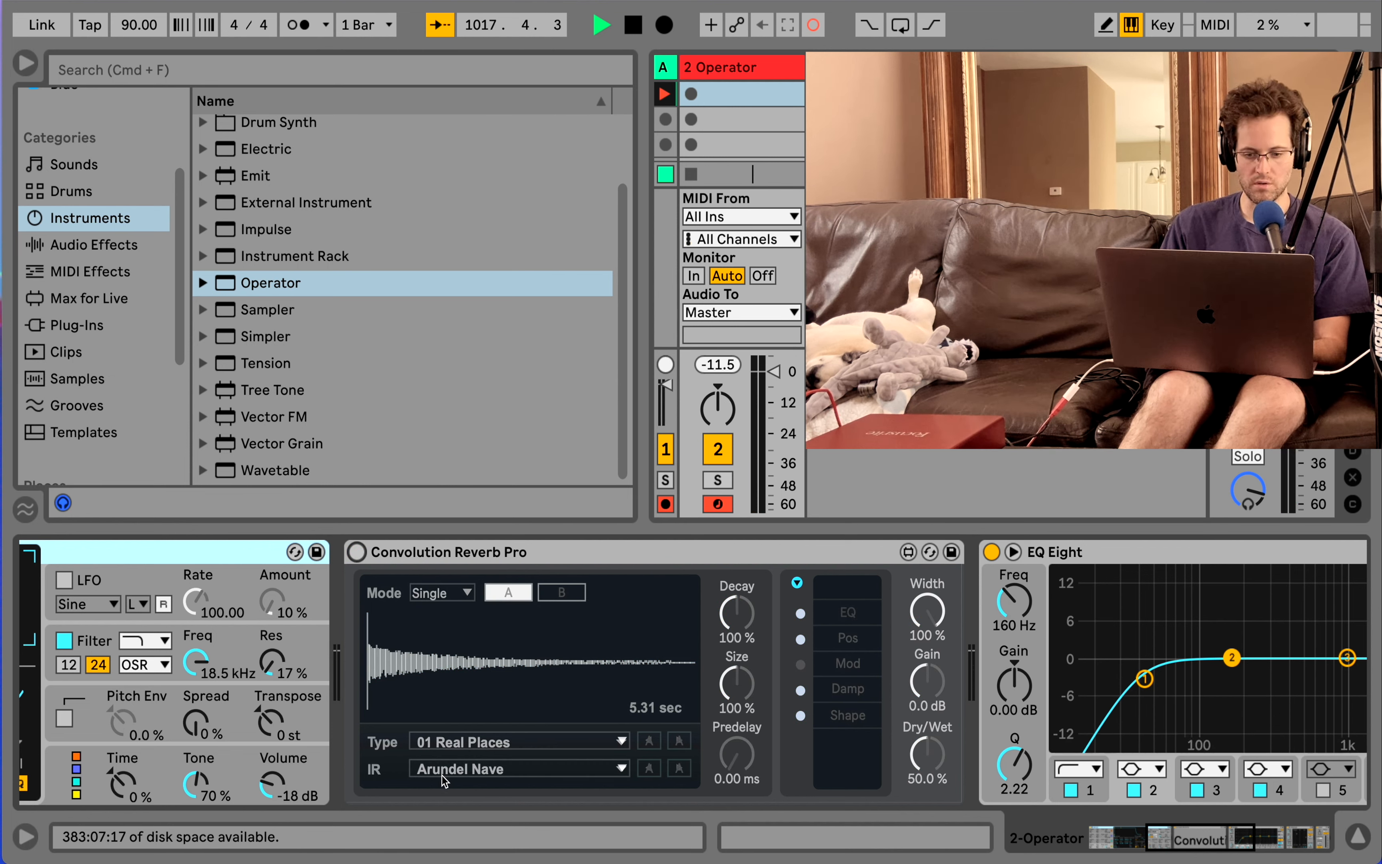
click(478, 741)
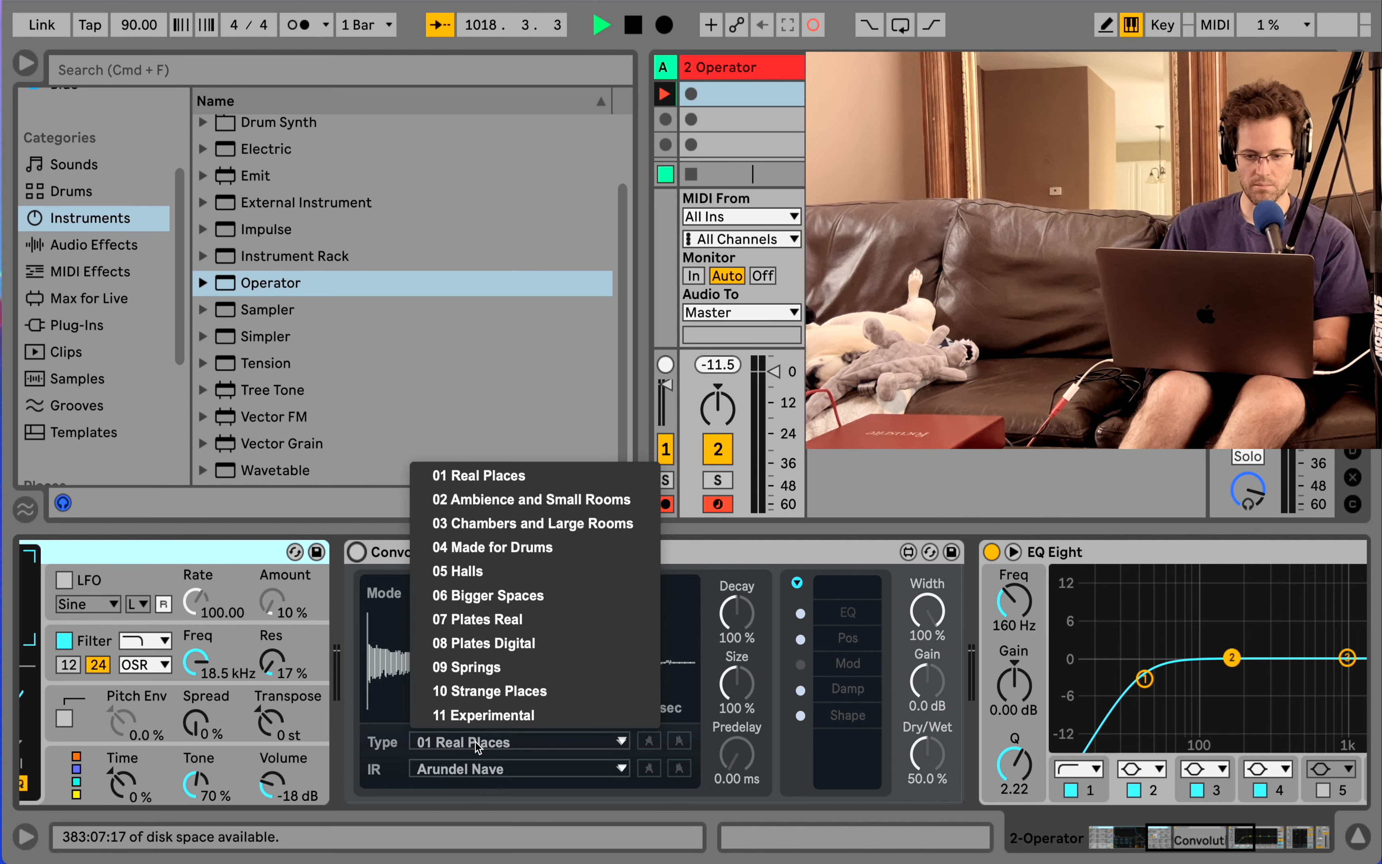
click(479, 769)
click(479, 769)
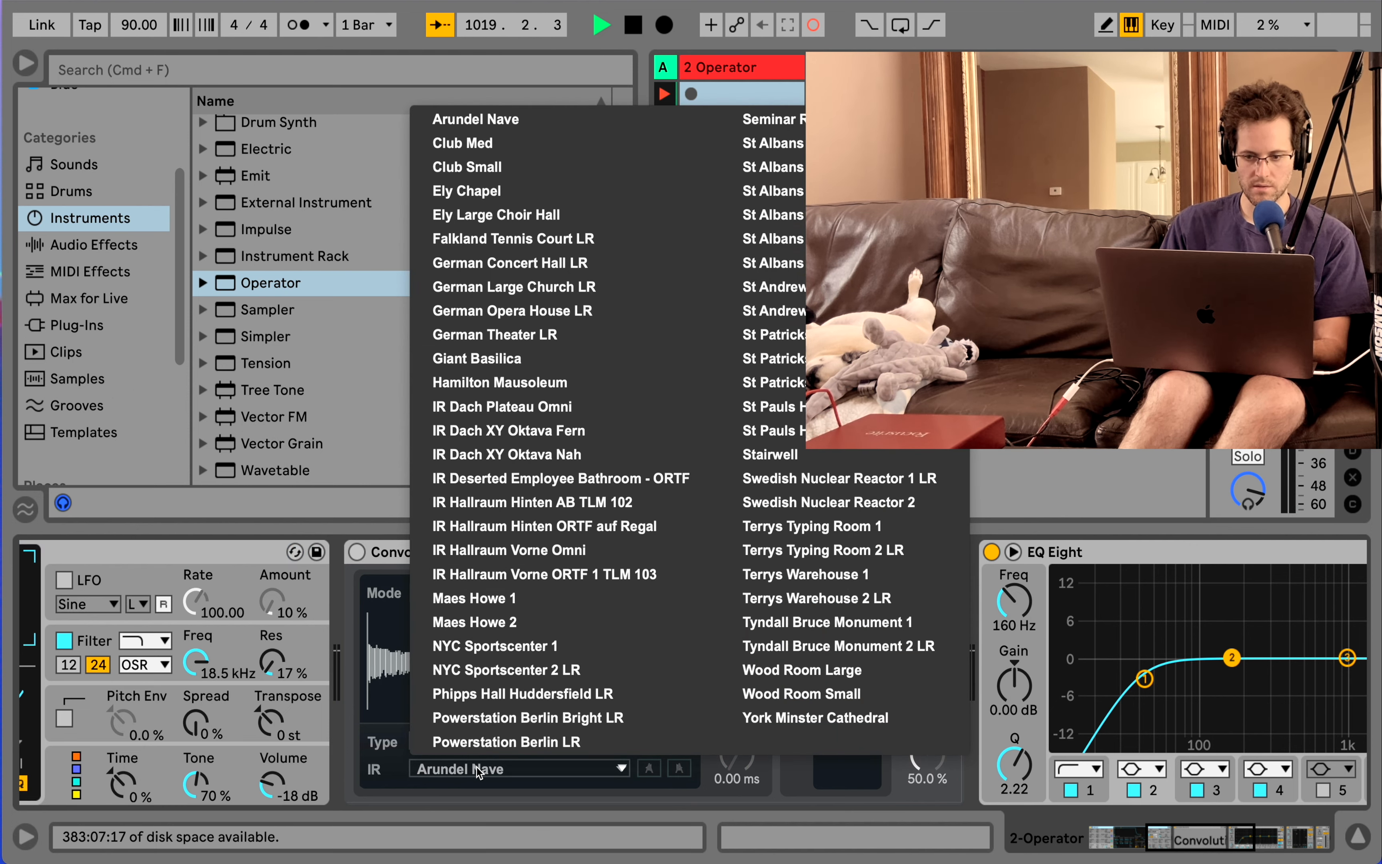
click(479, 769)
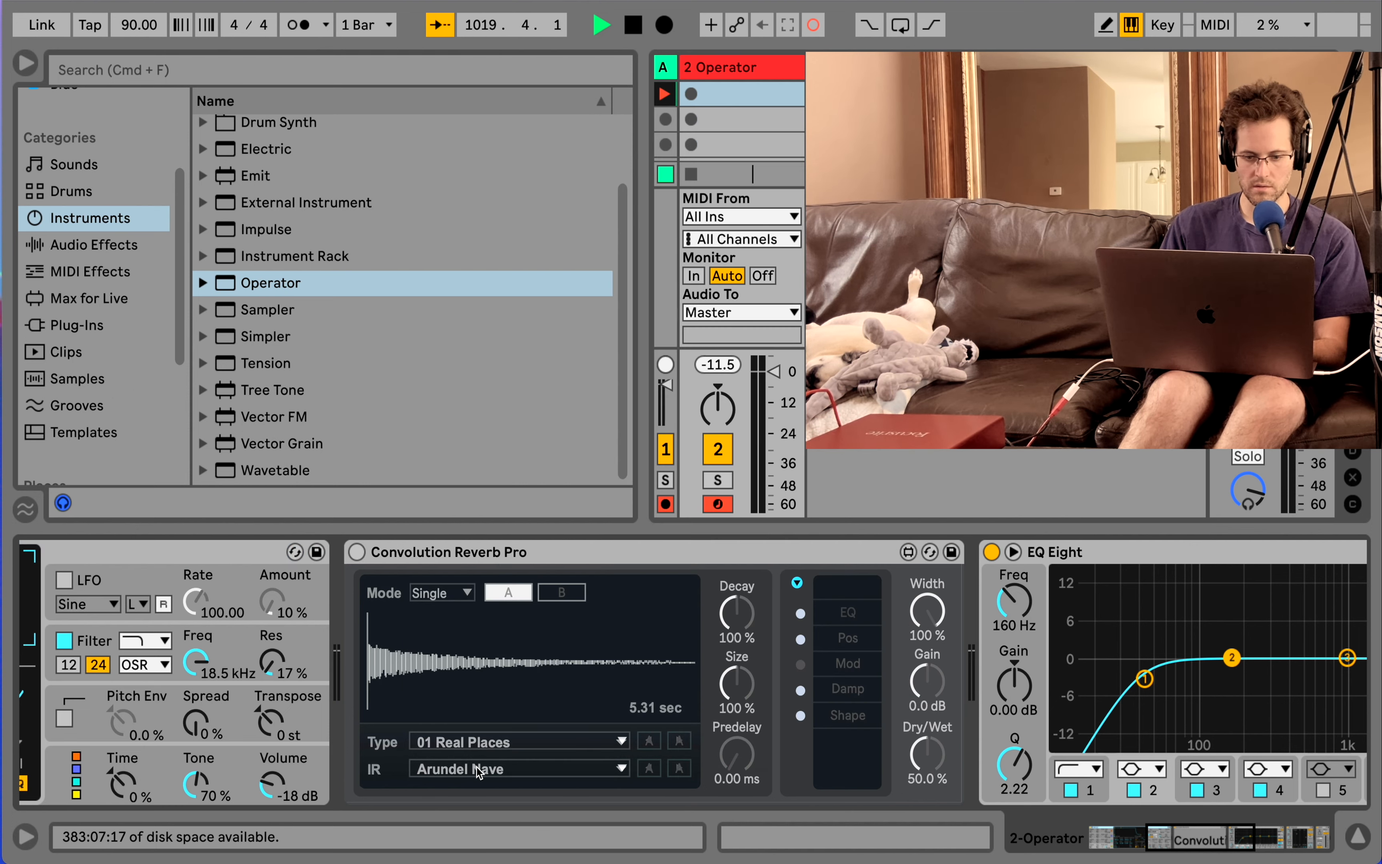
Turn Convolution Reverb Pro on, compare its dry sound with the device off, and set Dry/Wet to 26.8 %
click(357, 552)
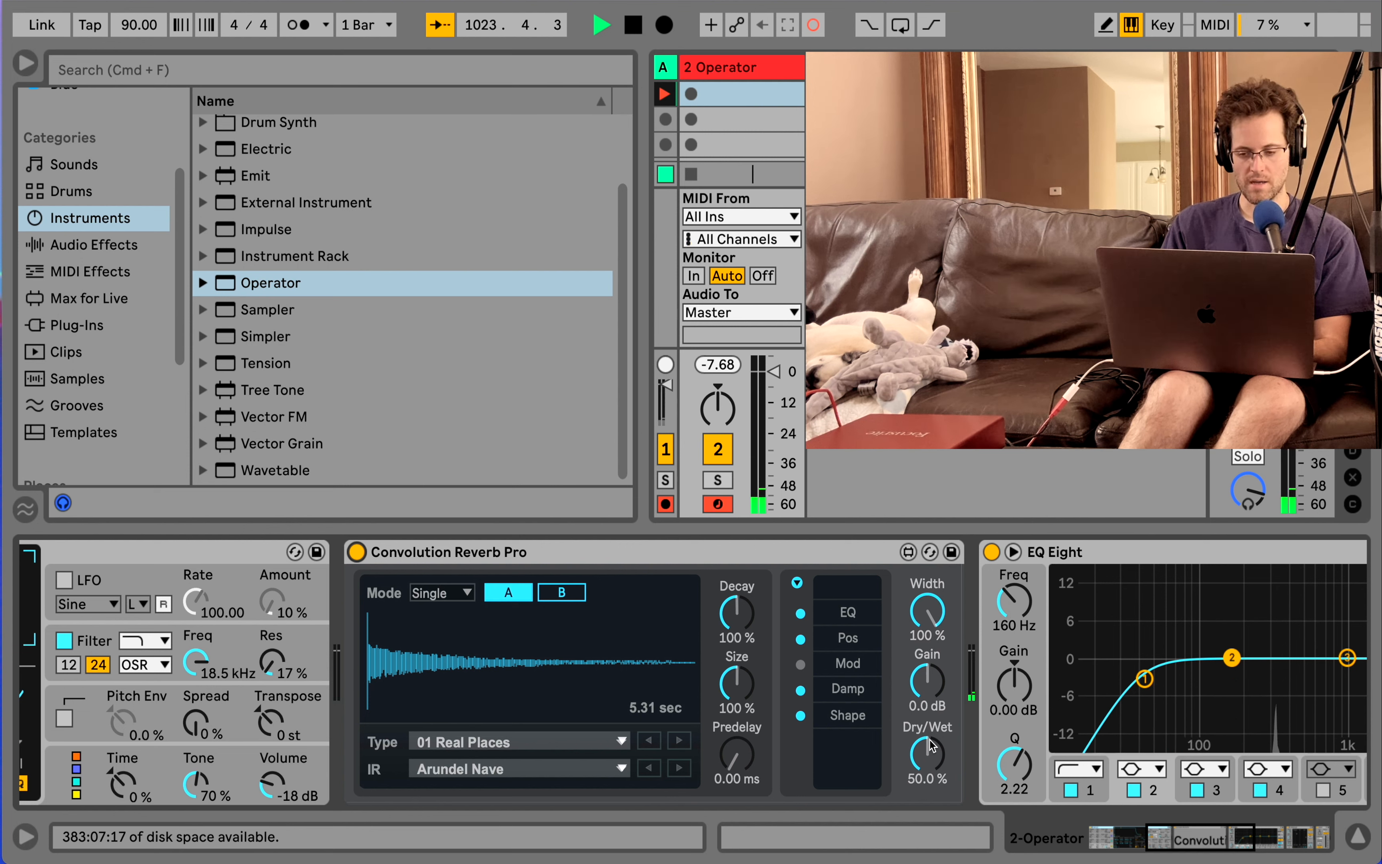
drag(927, 754, 927, 811)
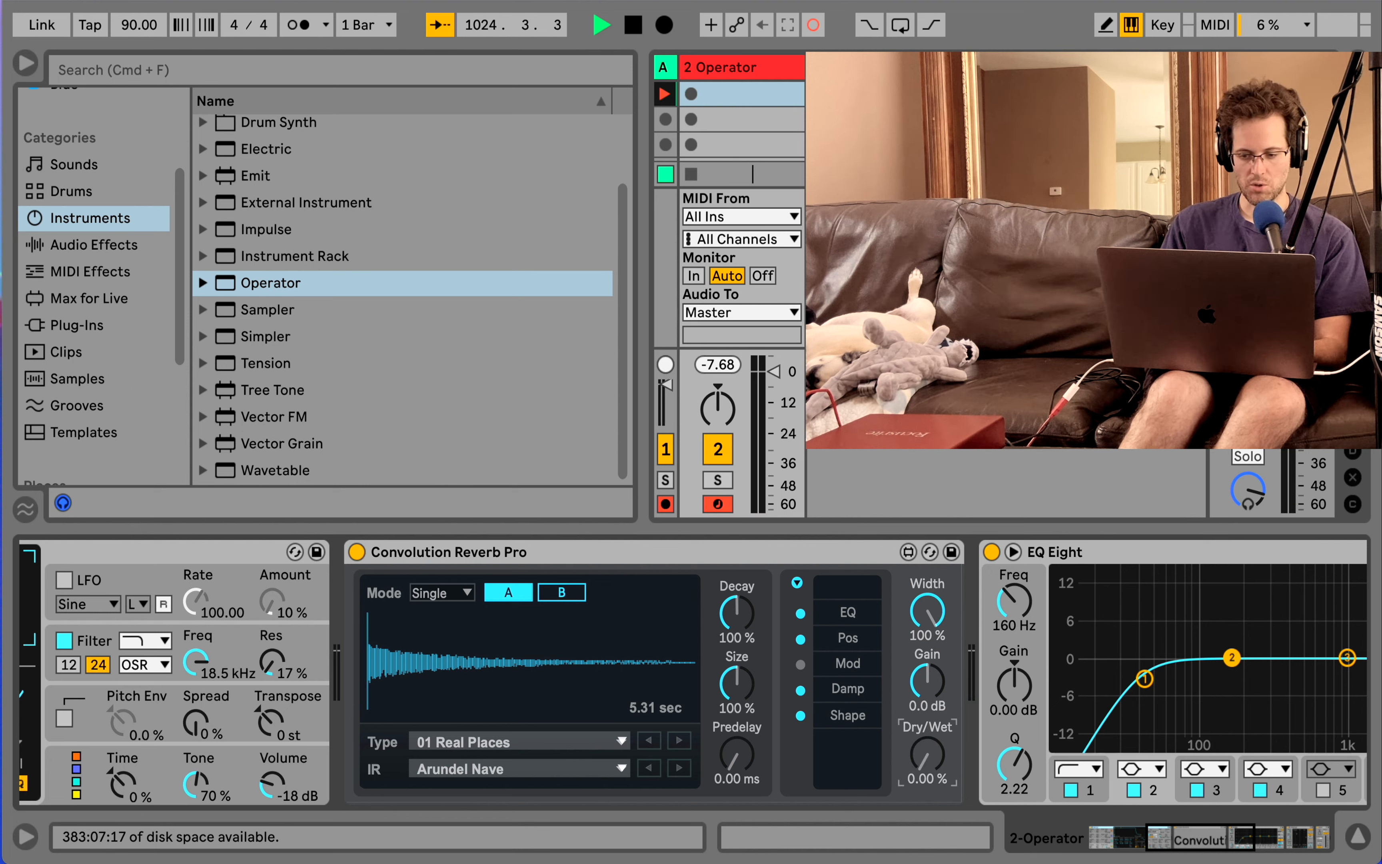
click(358, 551)
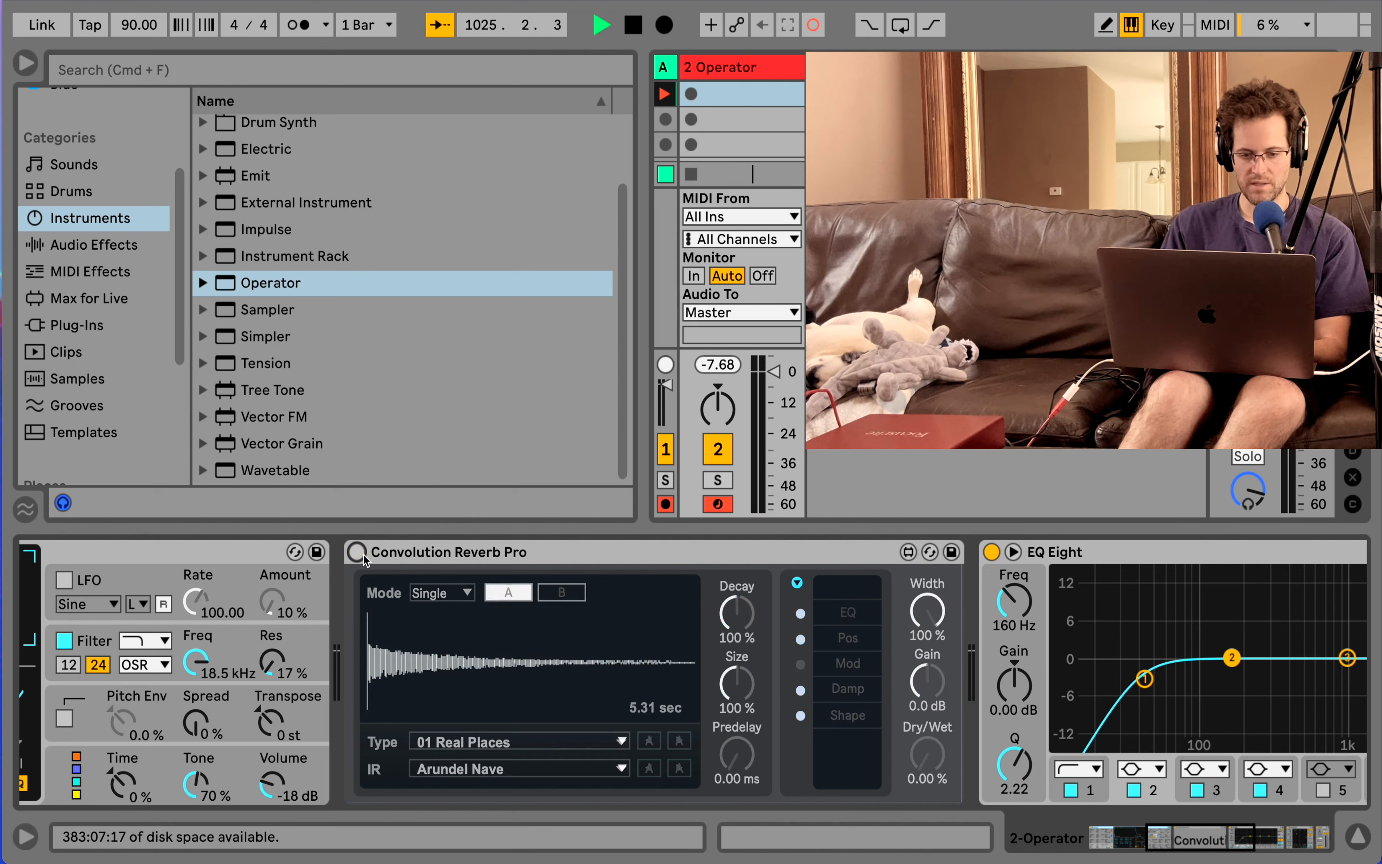
click(358, 553)
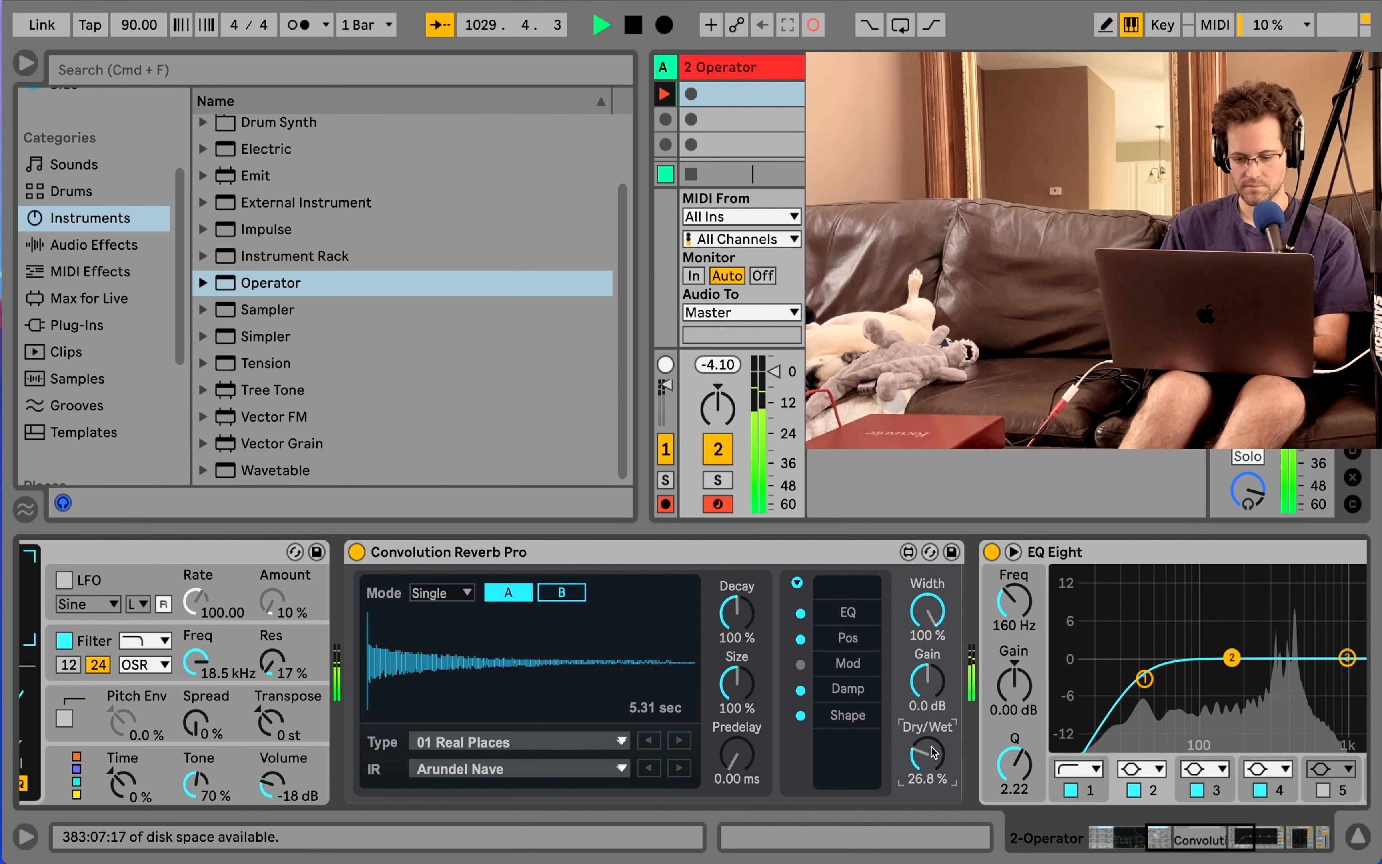
scroll(590, 568, left, 10)
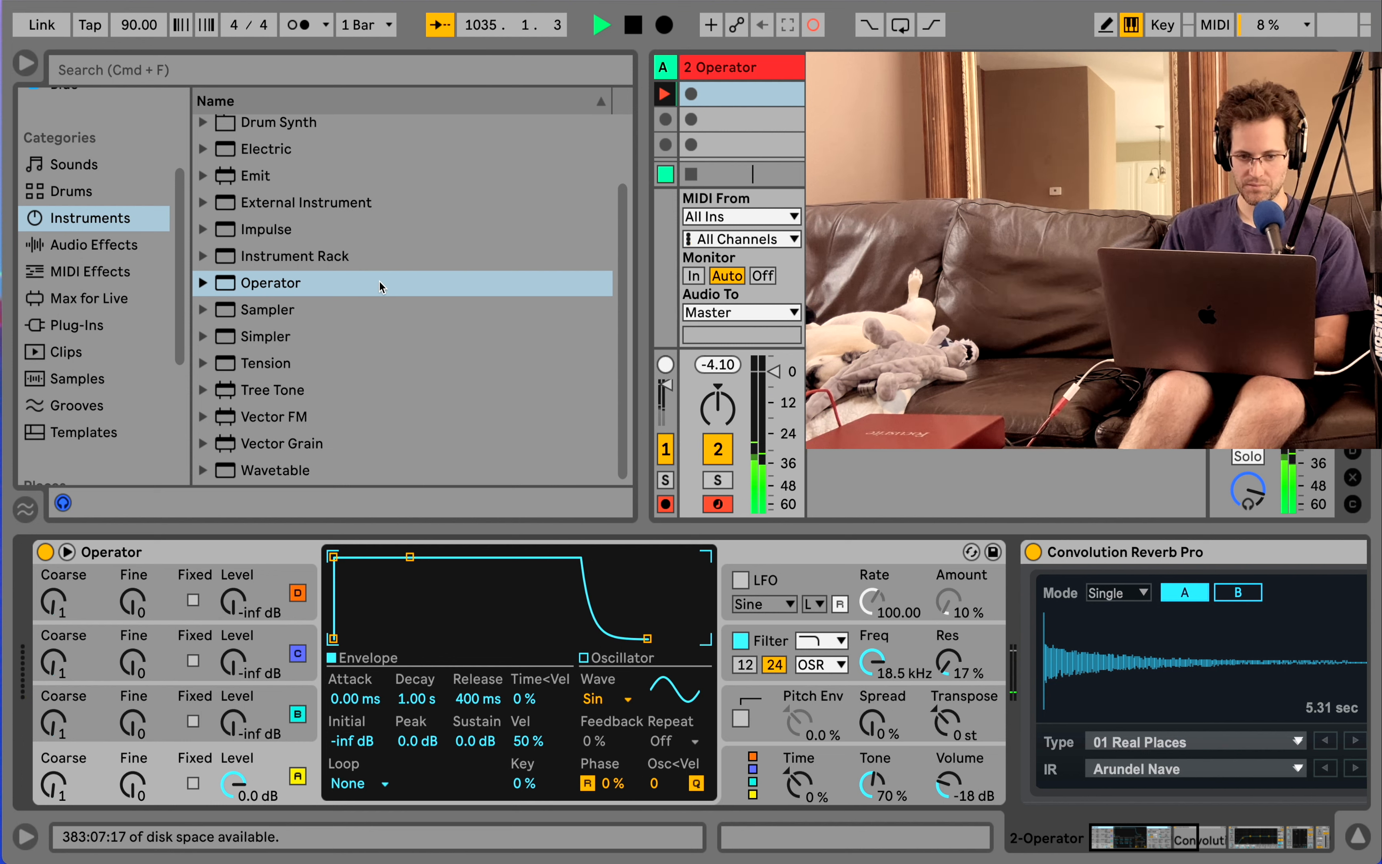
Load the Max for Live effect GrainFreeze after Convolution Reverb Pro on the Operator track, with Convolution Reverb Pro collapsed
click(89, 298)
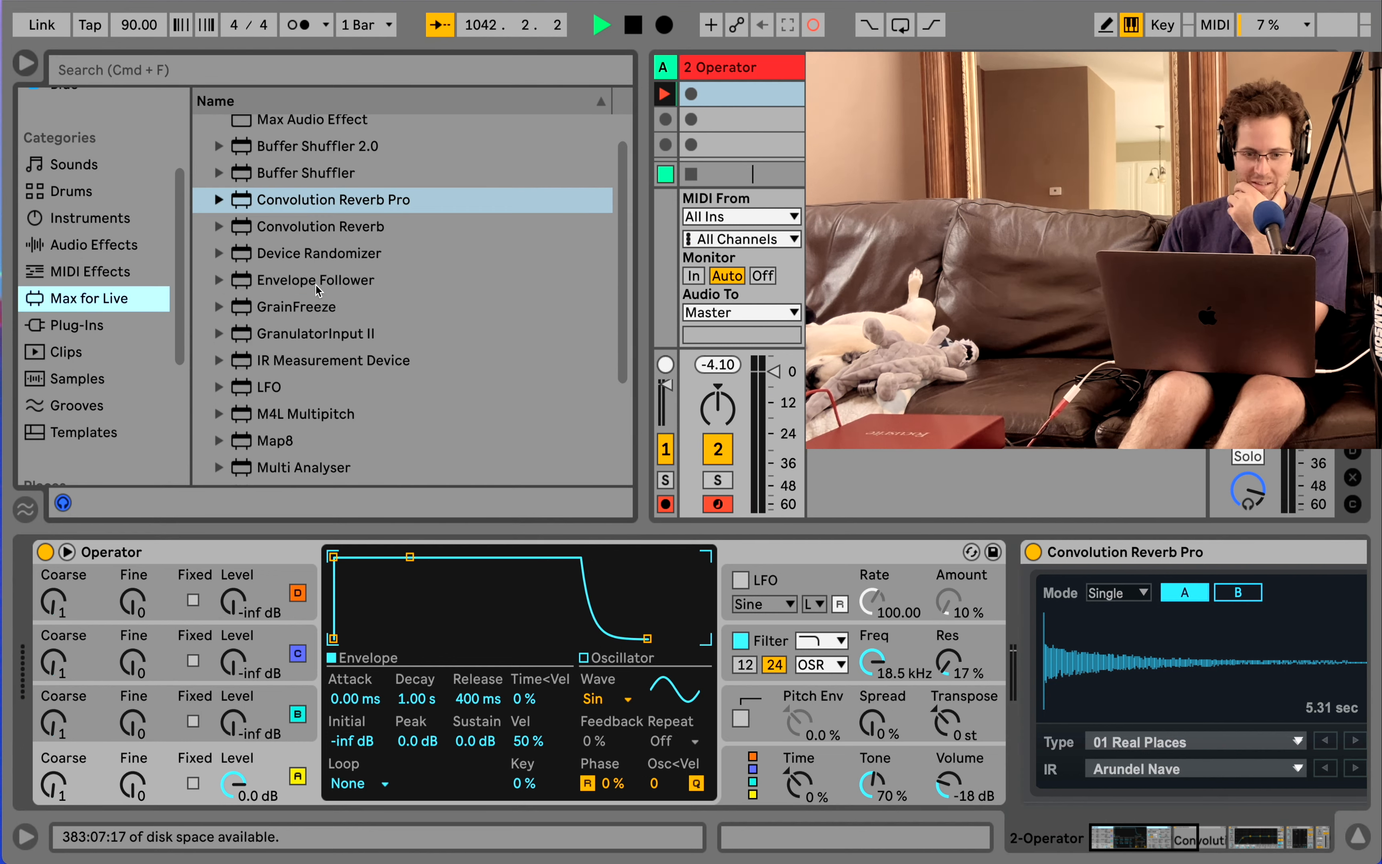
click(317, 280)
click(307, 308)
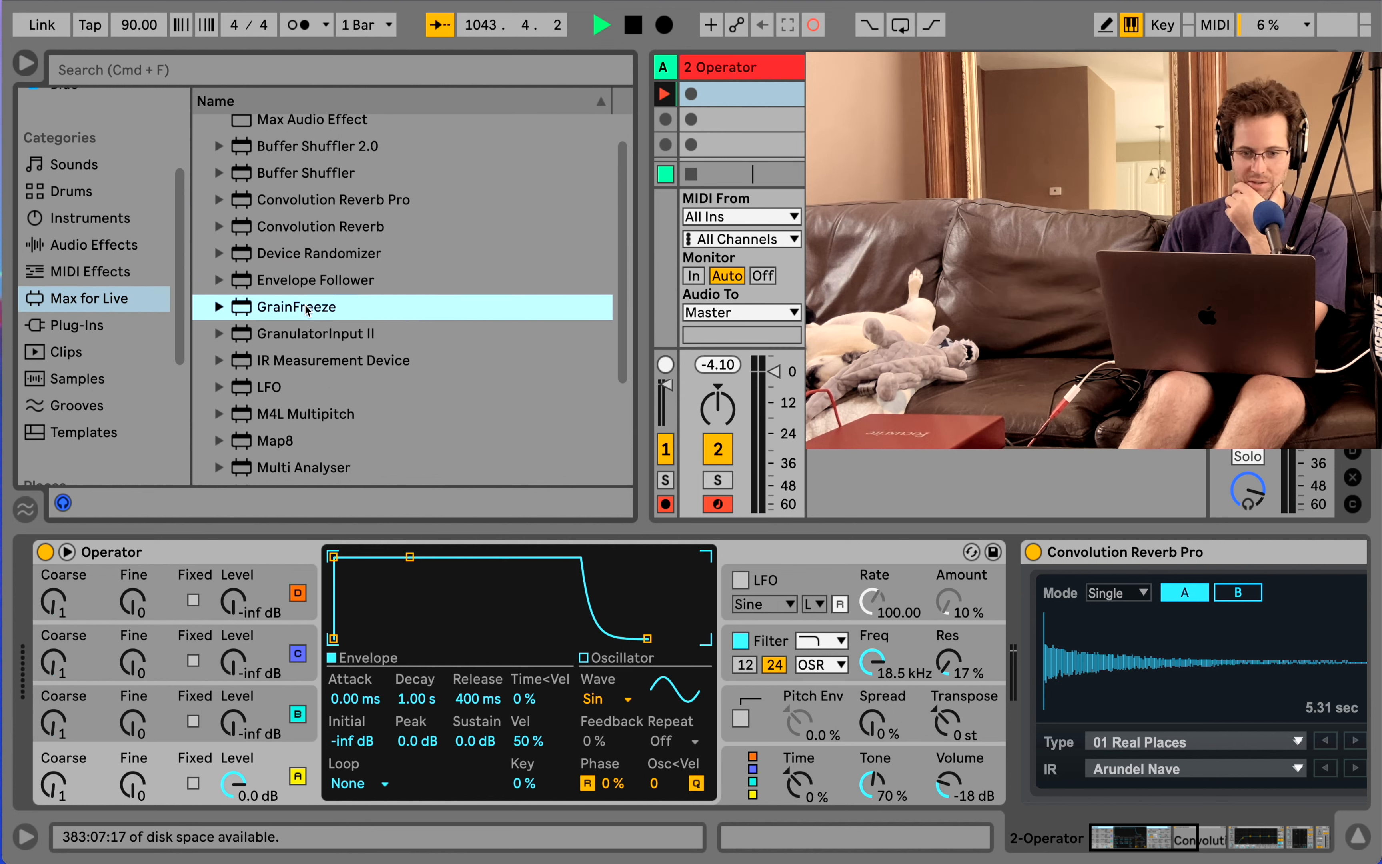
scroll(305, 305, up, 1)
scroll(305, 306, down, 3)
double_click(297, 265)
double_click(371, 552)
scroll(371, 551, left, 10)
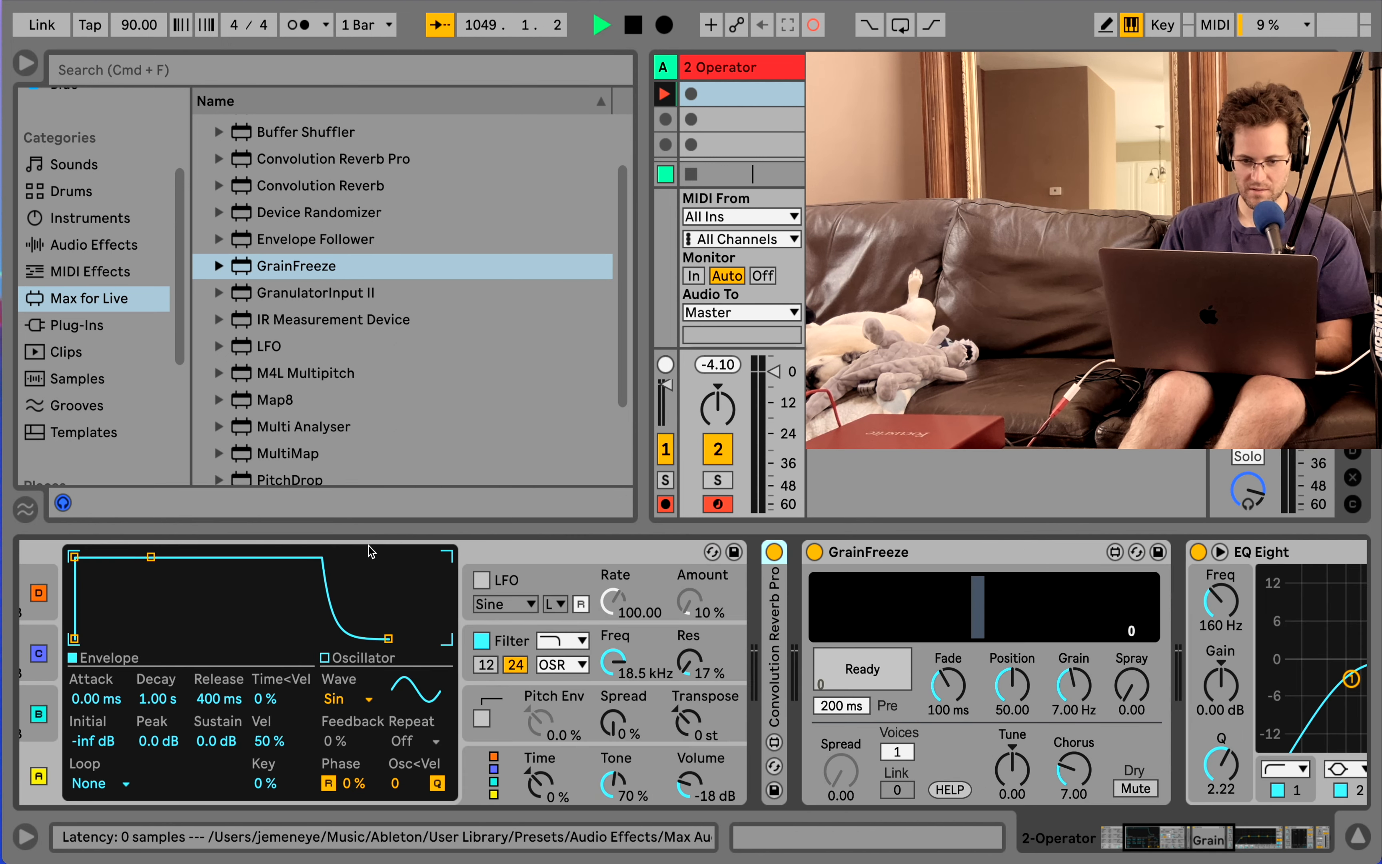
Freeze the incoming sound in GrainFreeze, and set Position to 11.95, Grain to 8.78 Hz and Spray to 80.19
click(876, 672)
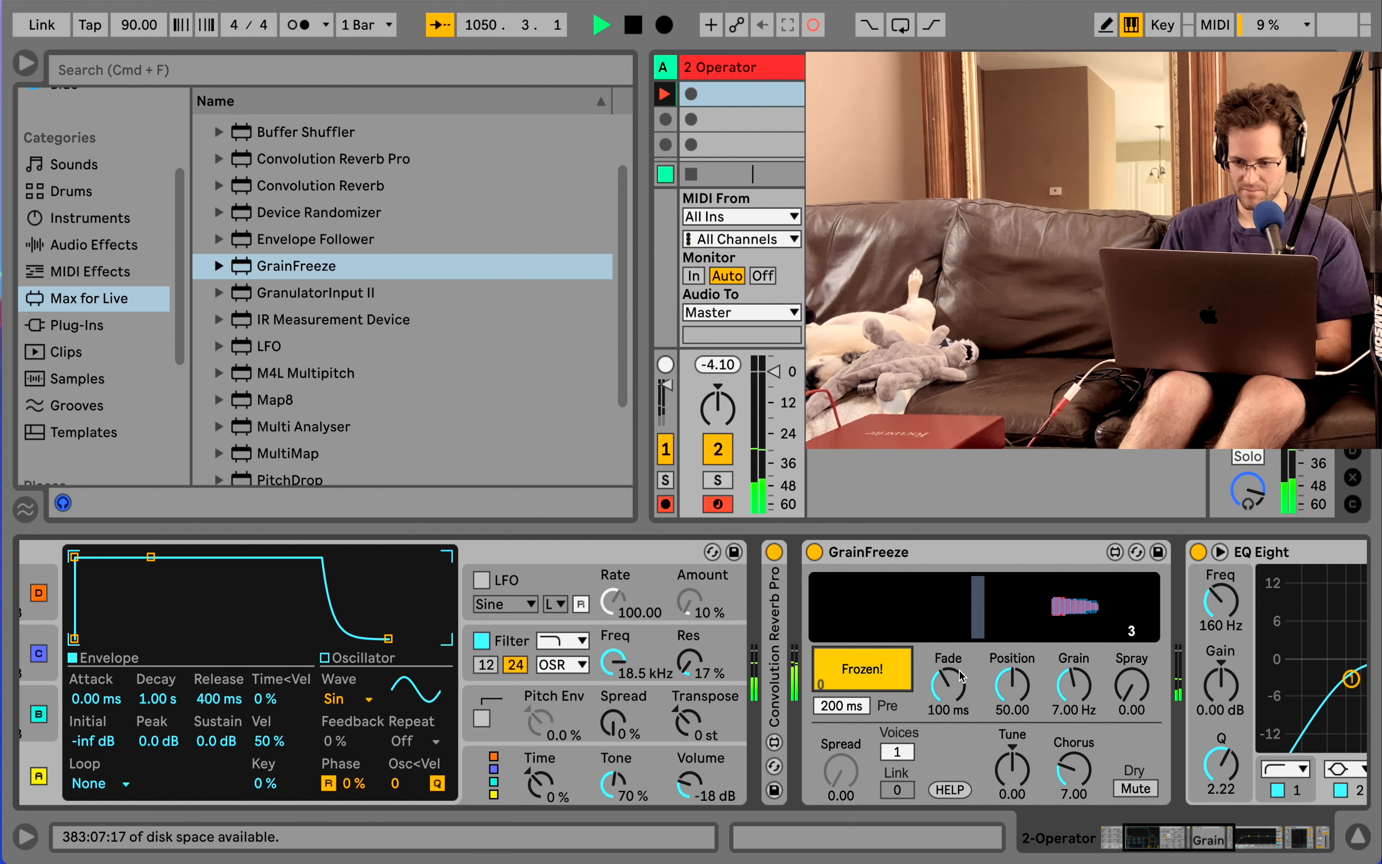
mouse_move(1012, 685)
mouse_down()
mouse_move(1012, 657)
mouse_move(1074, 700)
mouse_move(1074, 683)
mouse_up()
drag(1131, 684, 1132, 594)
click(891, 666)
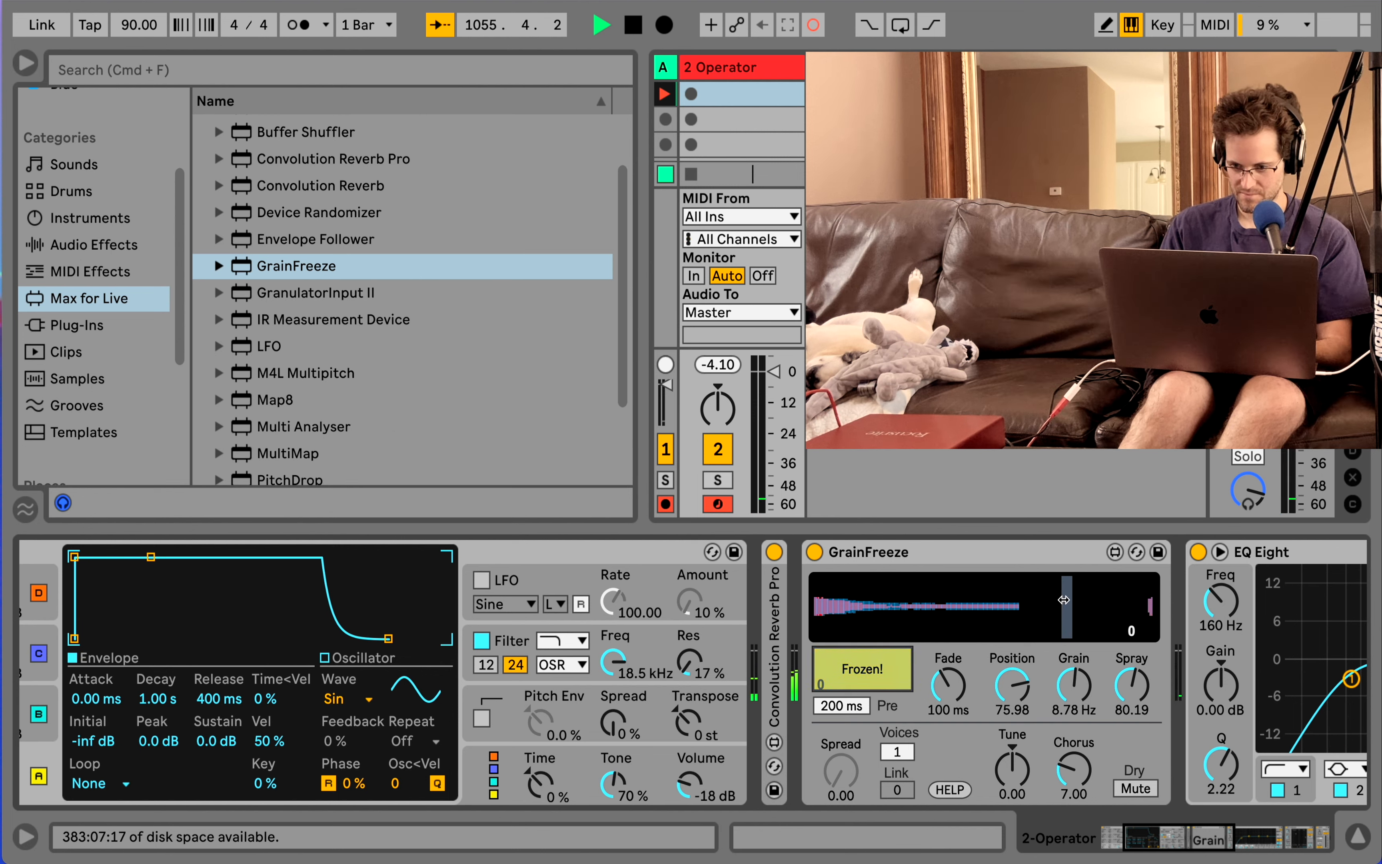
click(910, 683)
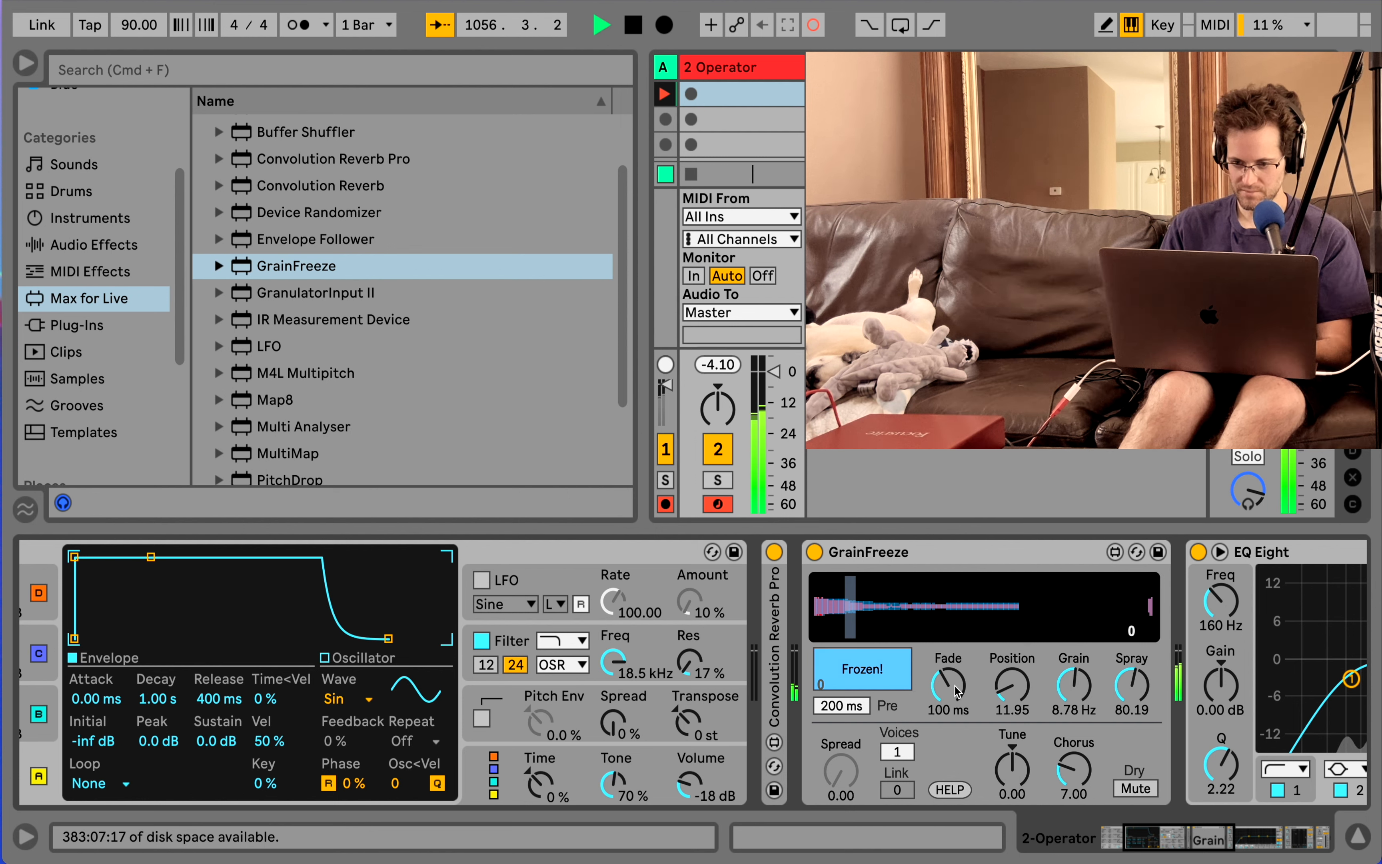
Set GrainFreeze's Fade to 987 ms, Position to 19.82, Grain to 2.73 Hz, Spray to 20.79, Chorus to 14.64 and Tune to -14.00
drag(948, 685, 949, 701)
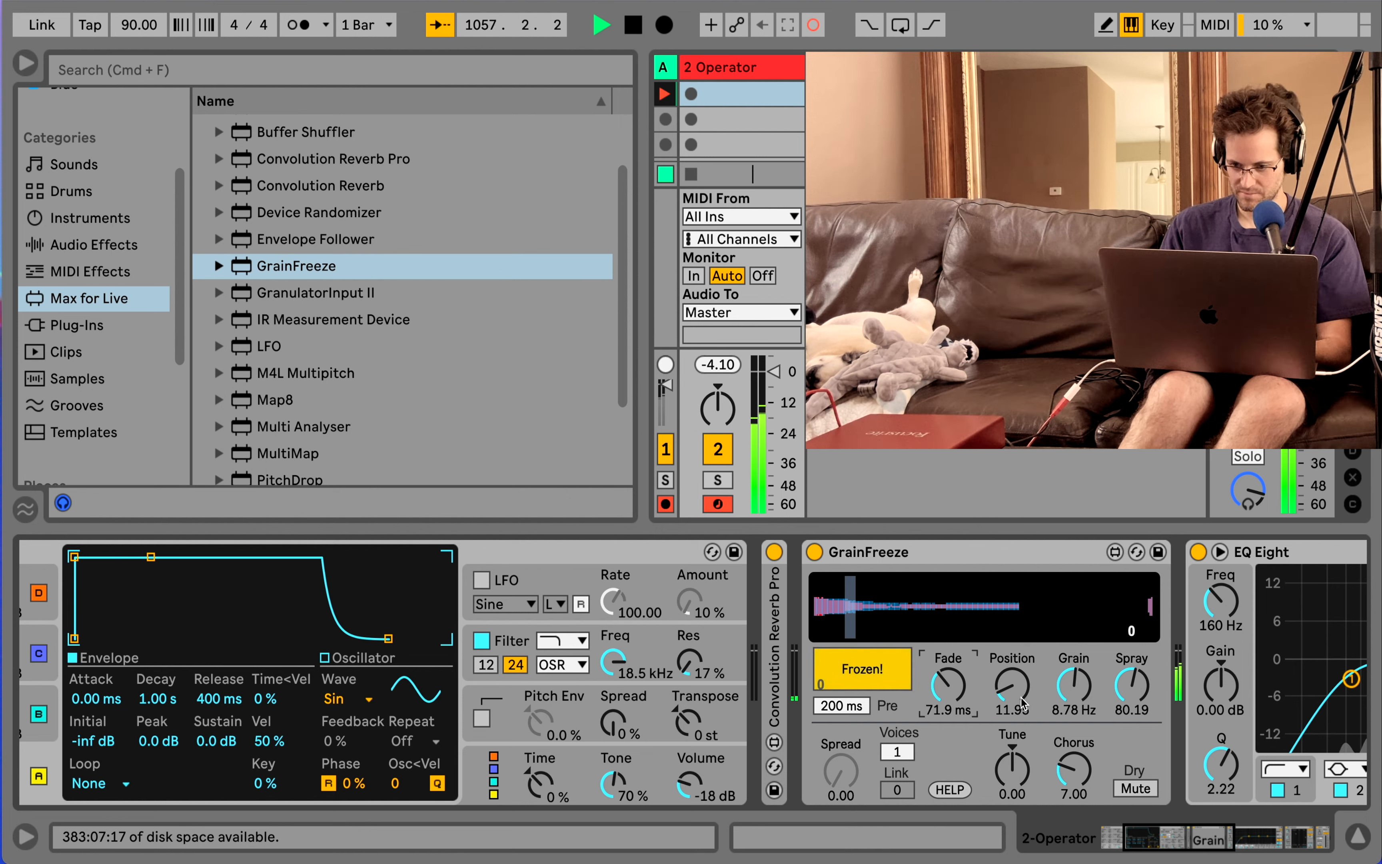
drag(1085, 771, 1085, 764)
mouse_move(1141, 689)
mouse_down()
mouse_move(1141, 728)
mouse_move(1131, 678)
mouse_up()
mouse_move(1073, 685)
mouse_down()
mouse_move(1074, 701)
mouse_move(1012, 681)
mouse_move(1077, 694)
mouse_up()
drag(957, 690, 956, 678)
drag(1015, 762, 1015, 789)
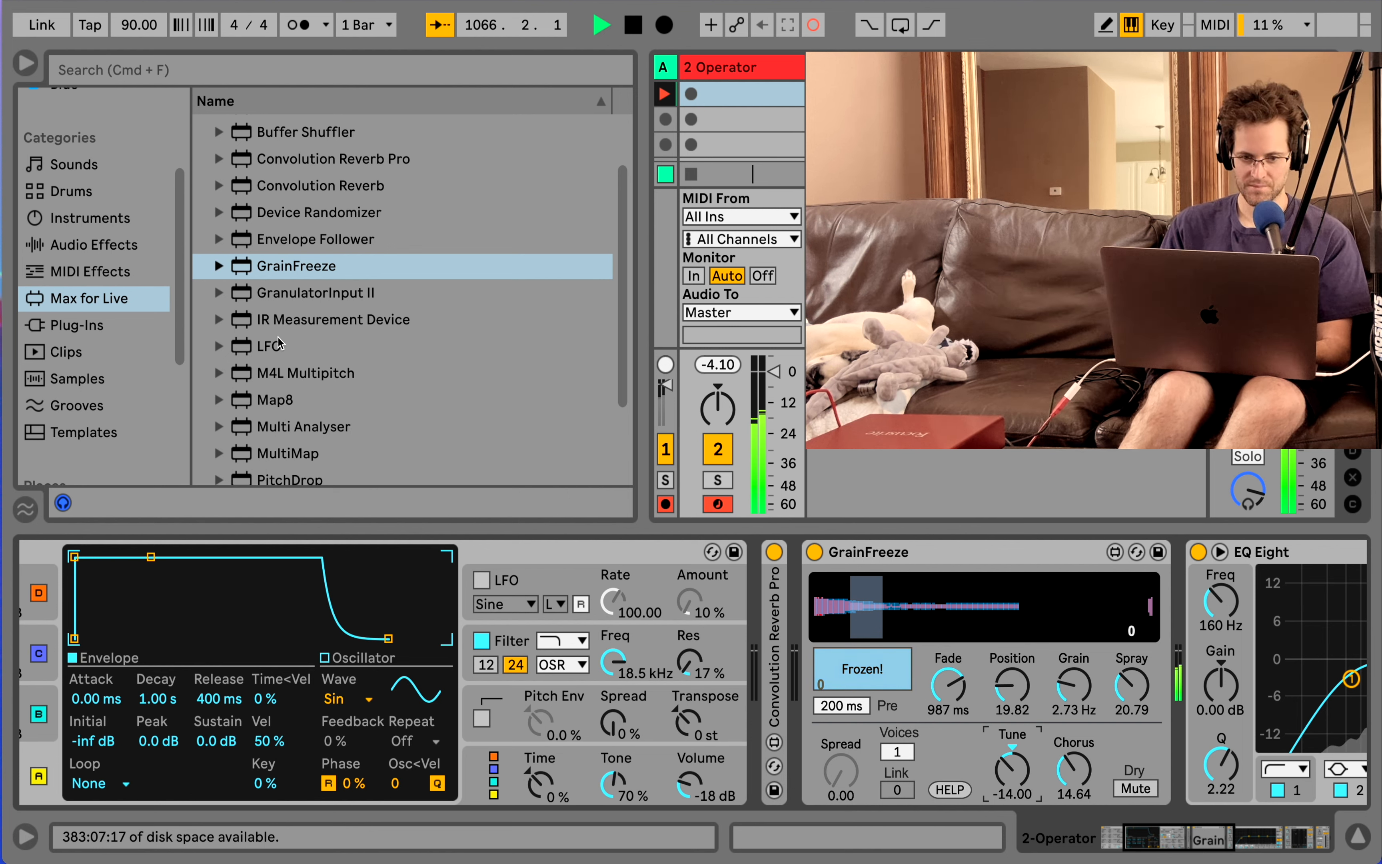
Look over the remaining Max Audio Effect devices, collapse that folder, and delete GrainFreeze from the Operator track
click(271, 346)
scroll(273, 349, down, 3)
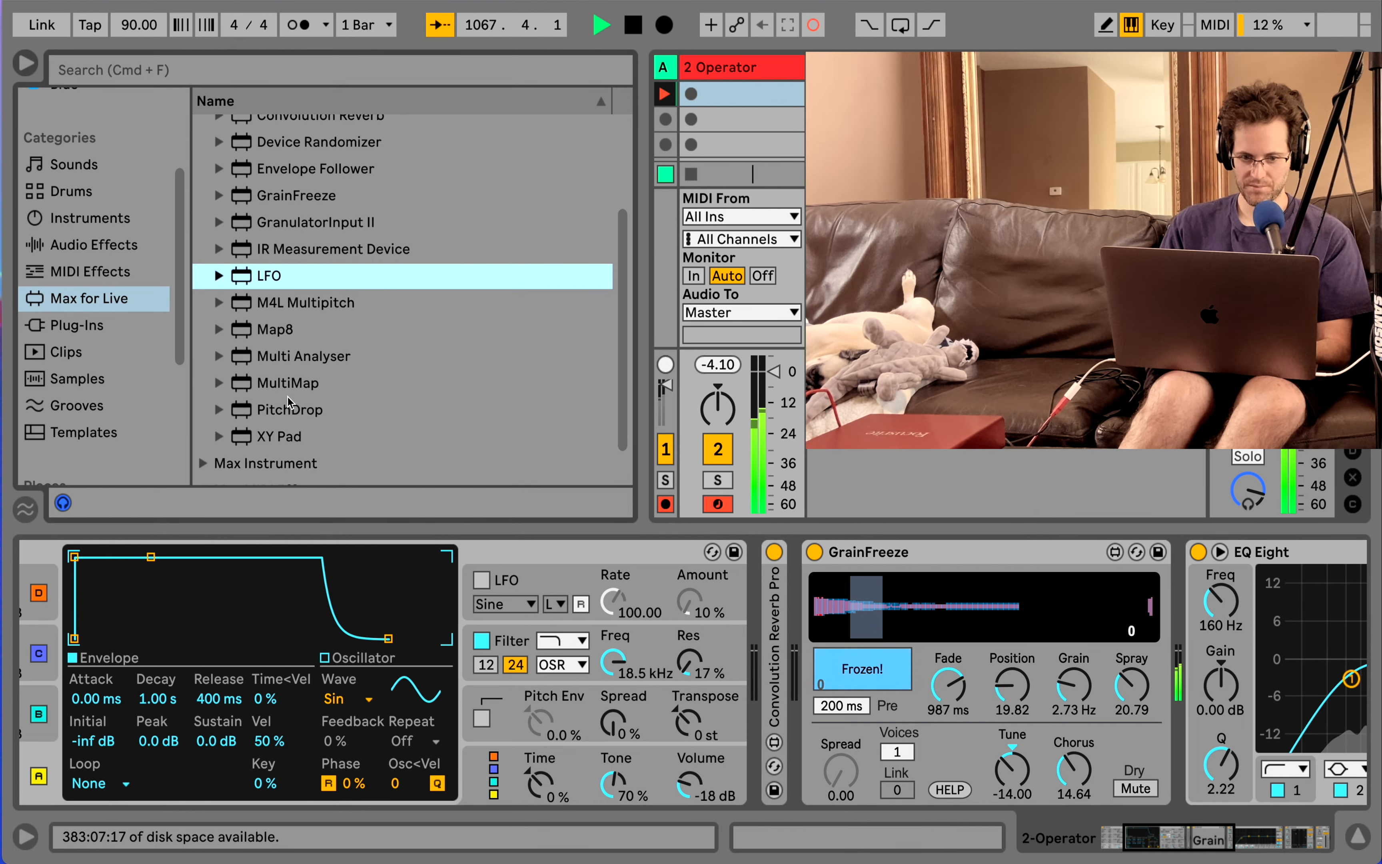
scroll(248, 185, up, 5)
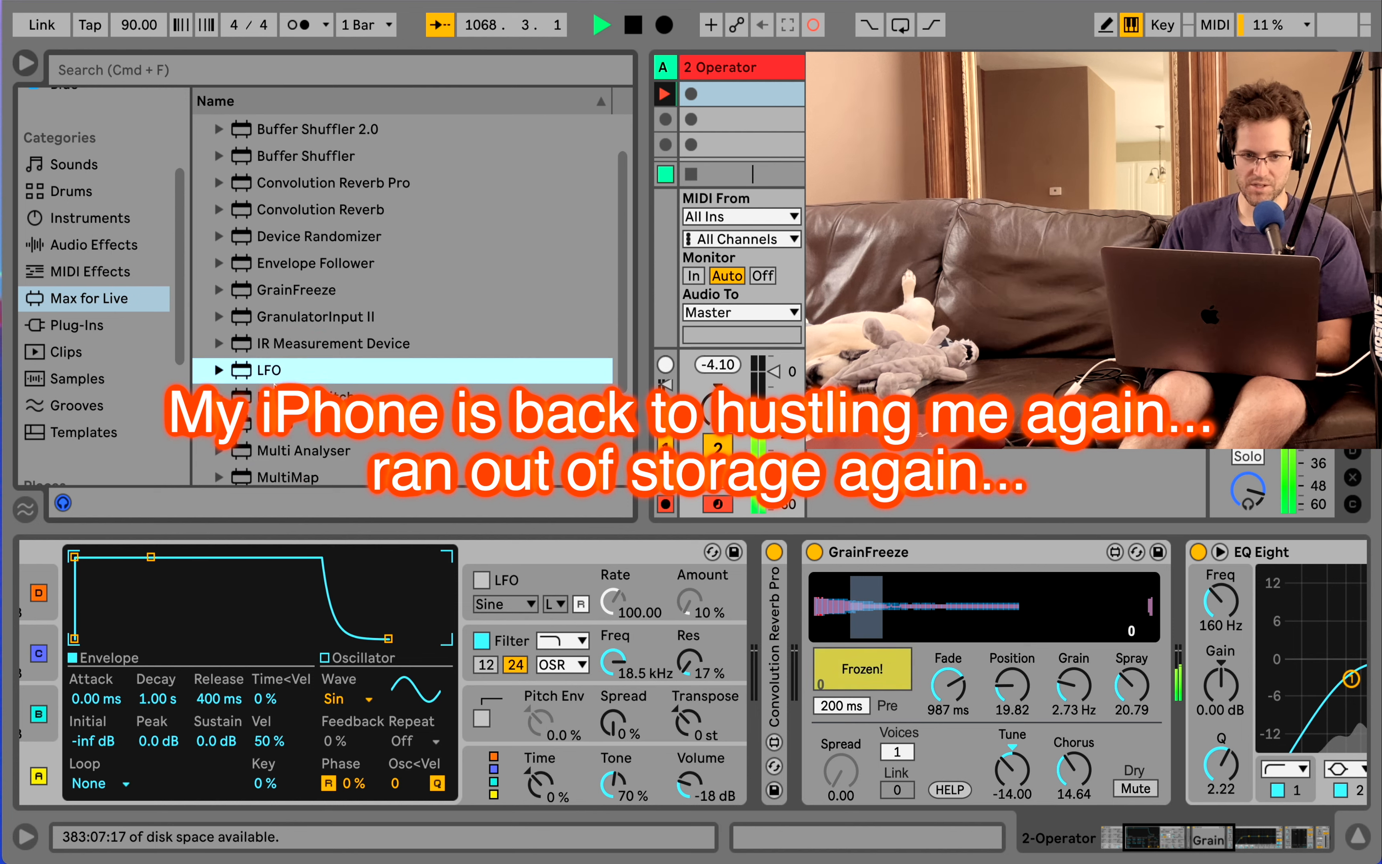
click(203, 126)
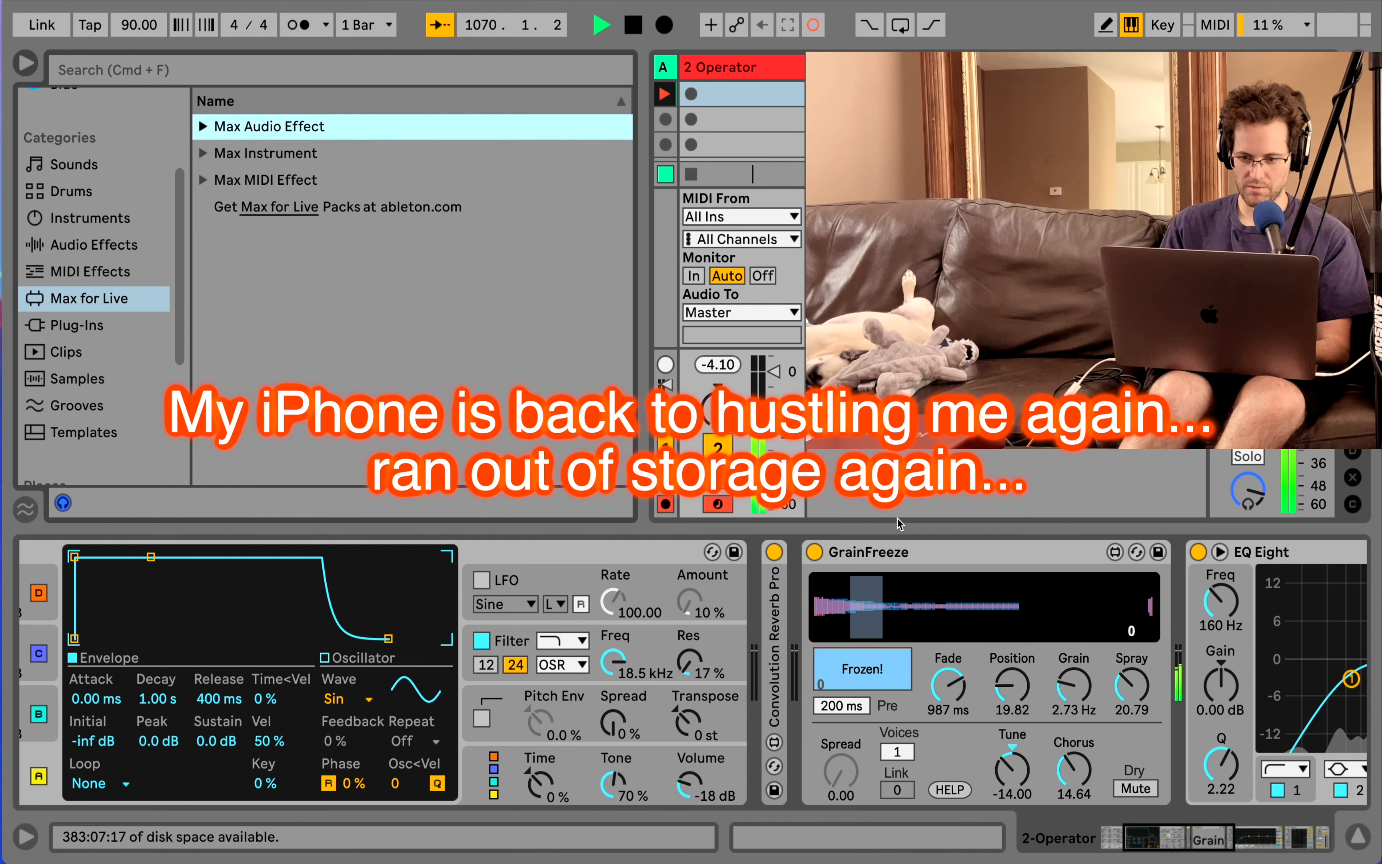
click(815, 552)
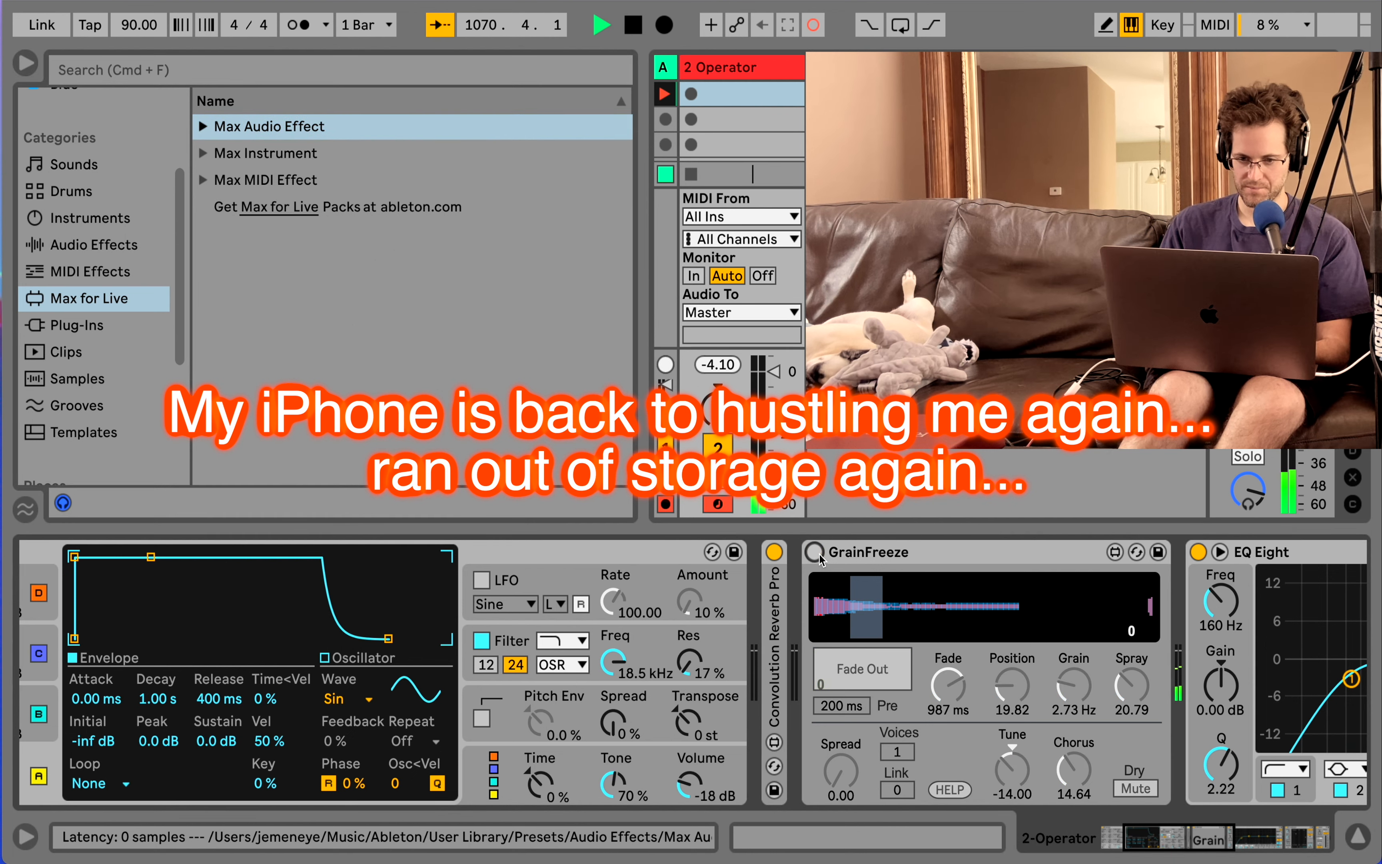
click(820, 558)
key(Delete)
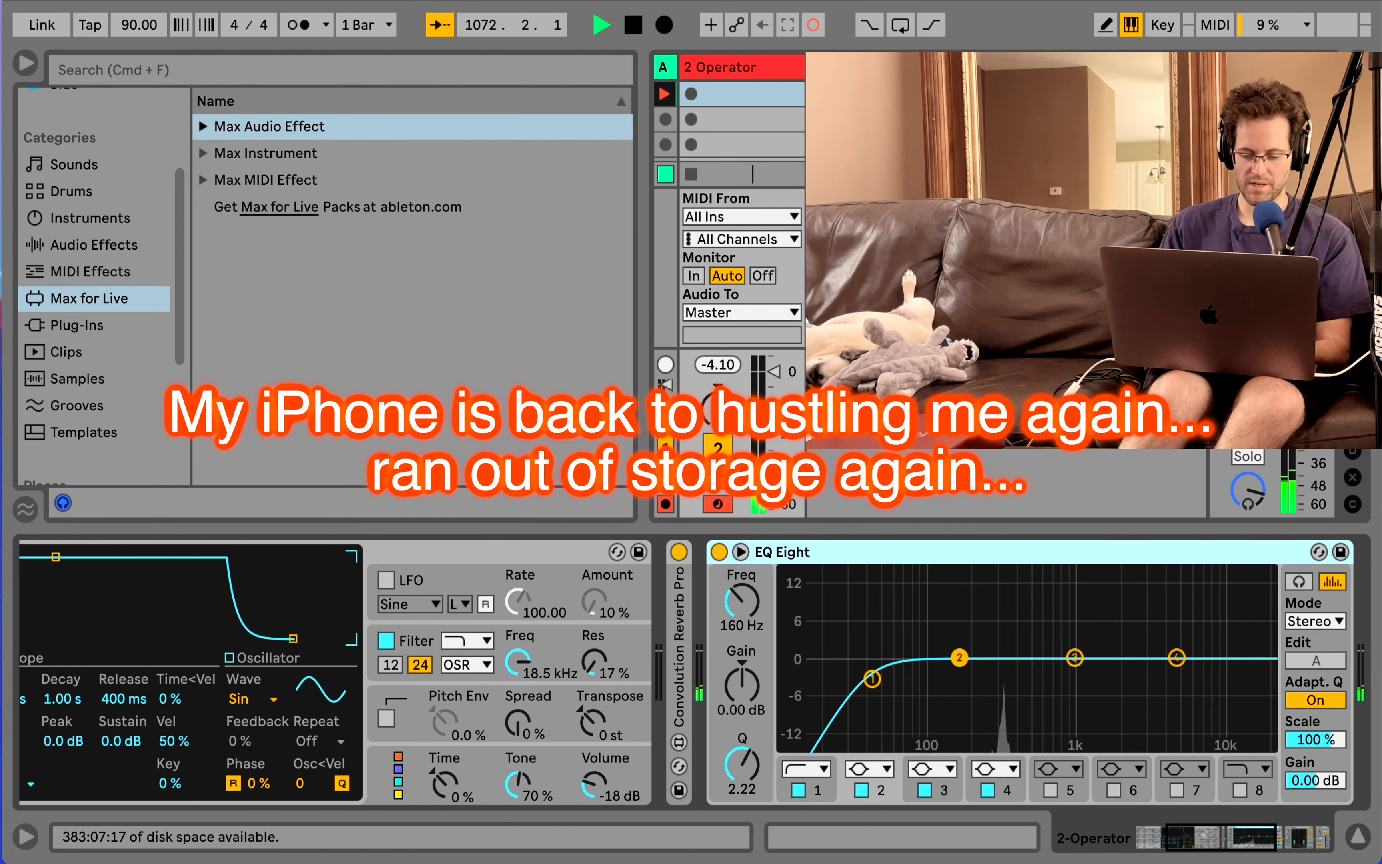
Insert a new MIDI track after the Operator track and load the Max Instrument Granulator II onto it
right_click(826, 96)
click(837, 125)
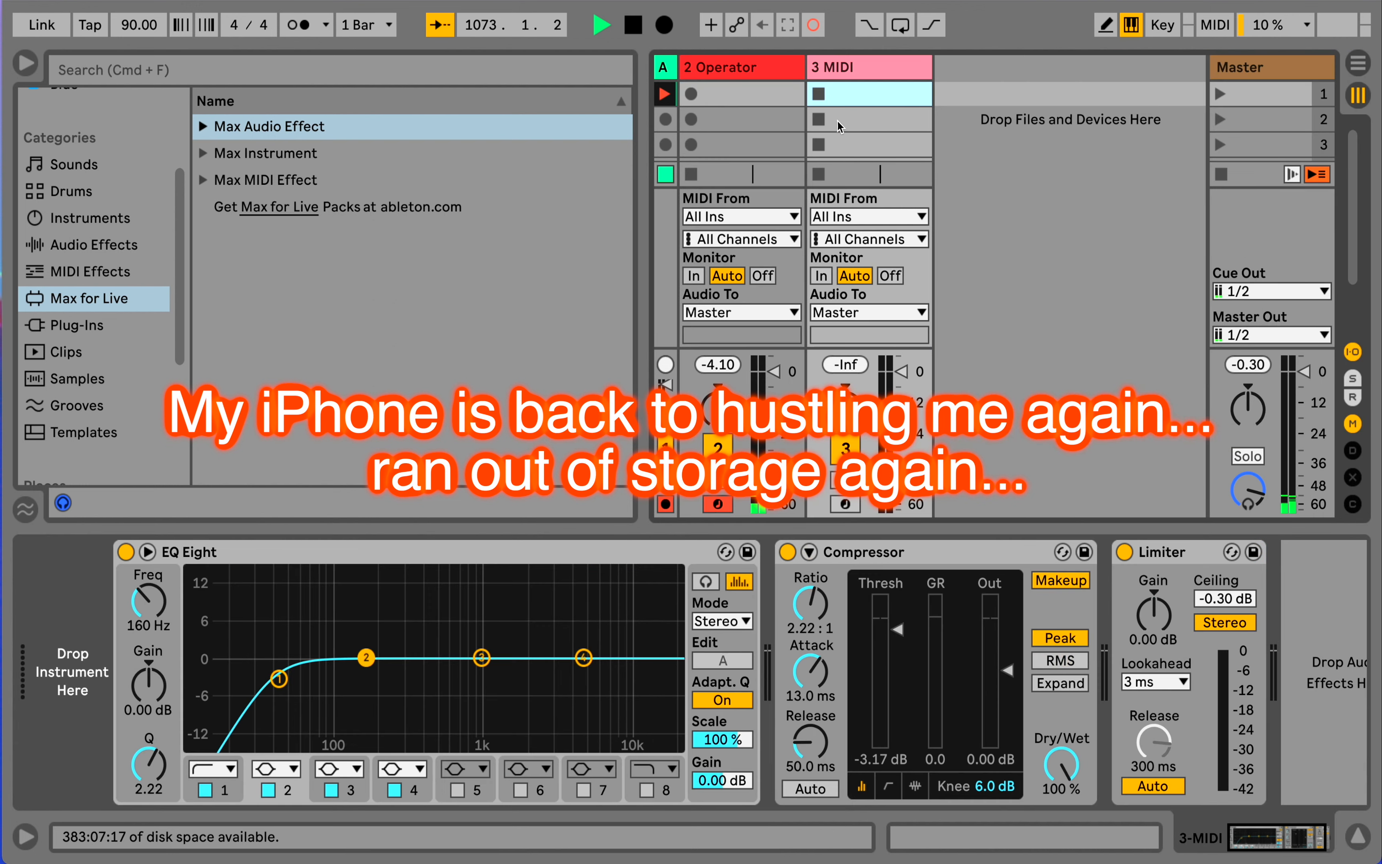
click(204, 153)
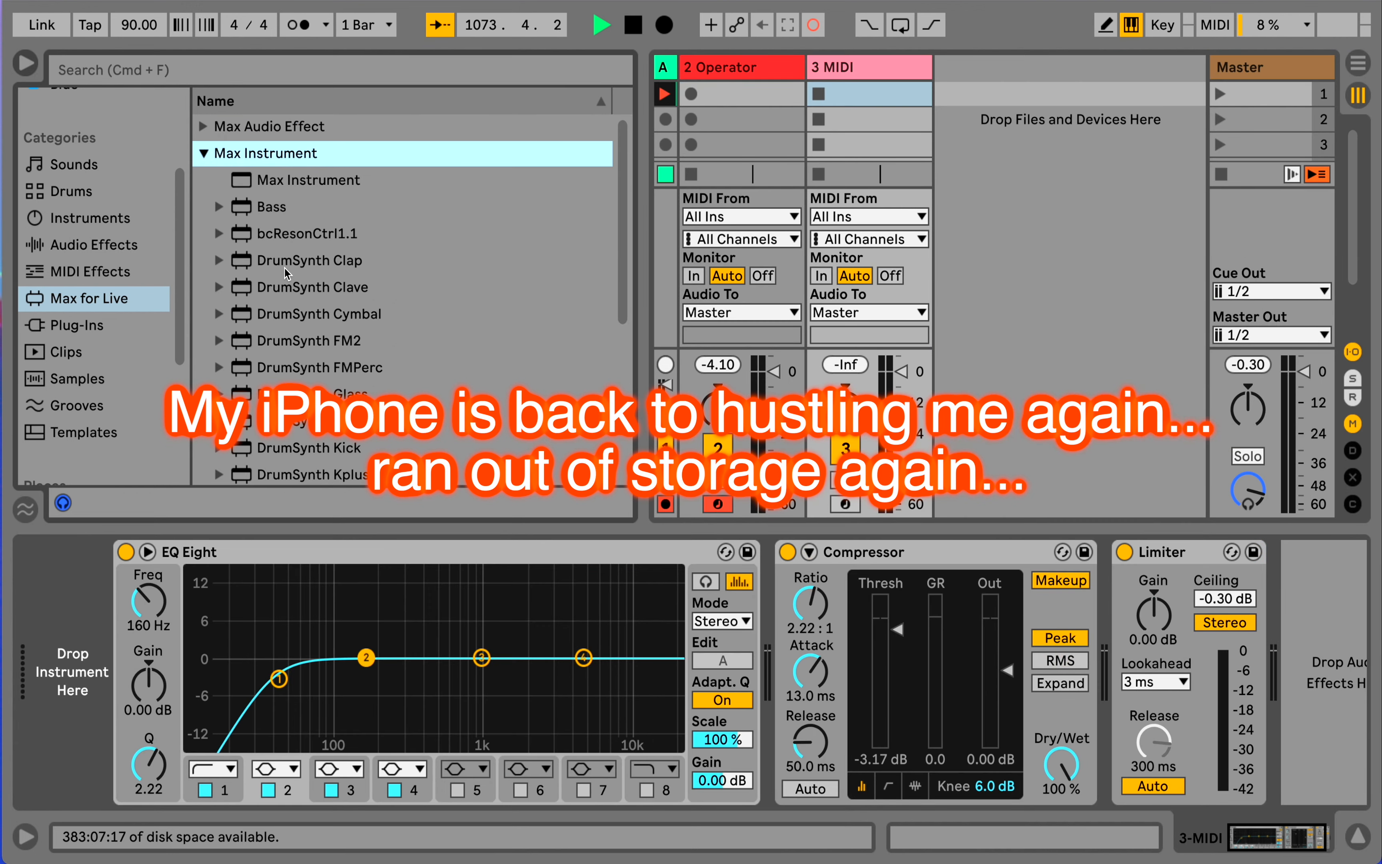
scroll(287, 273, down, 5)
drag(293, 314, 862, 173)
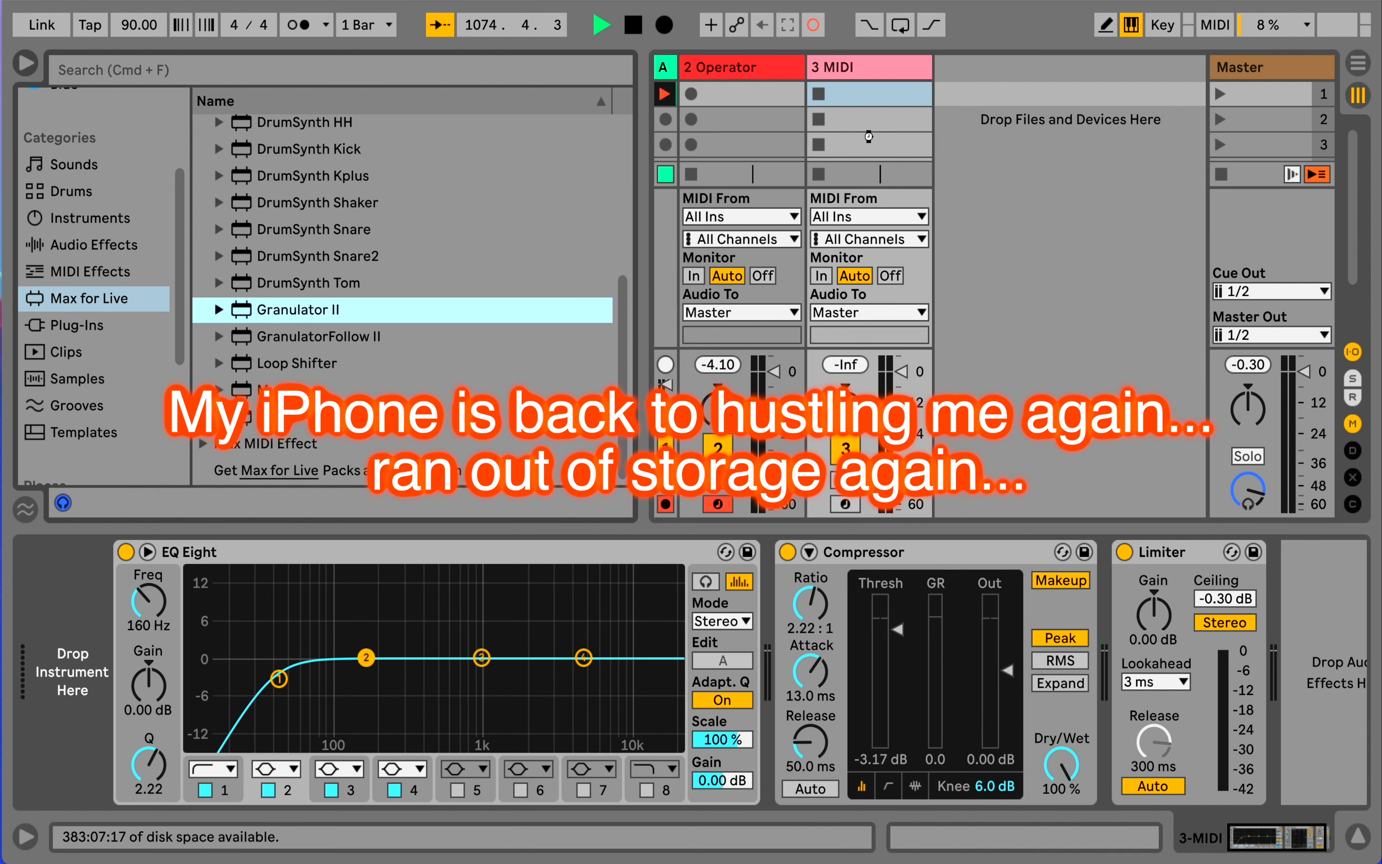
drag(869, 136, 868, 134)
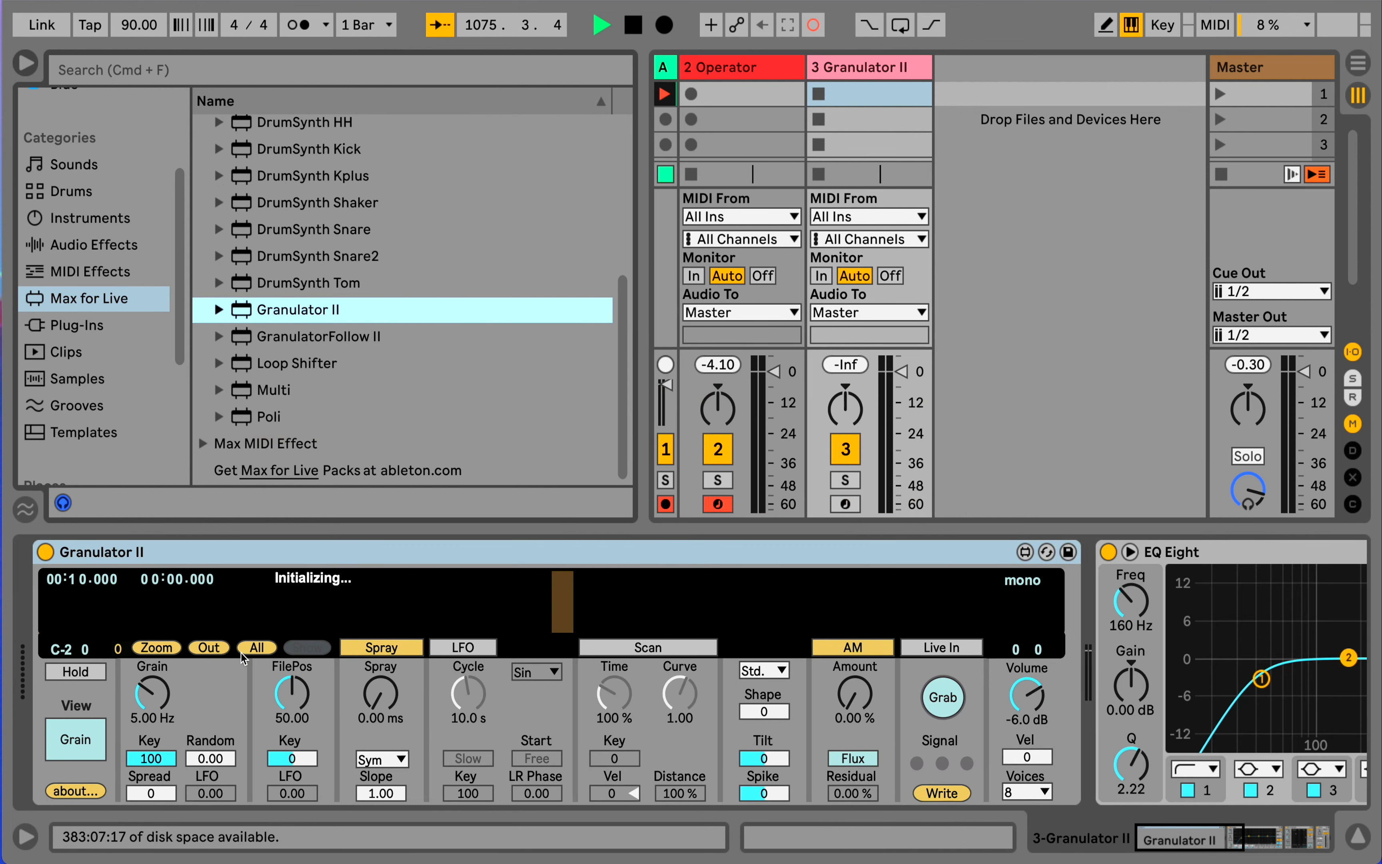
scroll(76, 390, down, 5)
click(76, 397)
scroll(77, 402, down, 2)
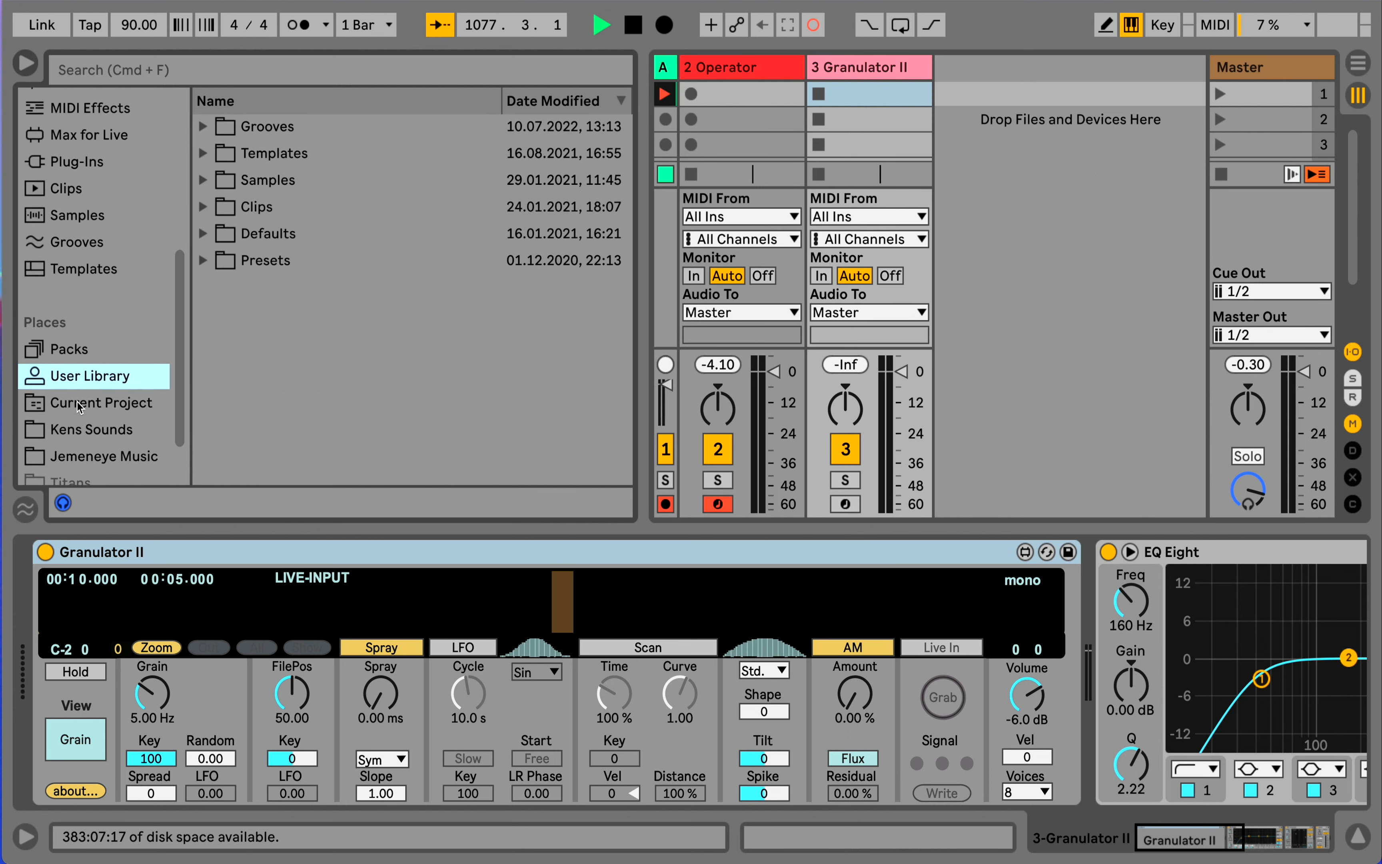
scroll(77, 402, up, 5)
click(78, 367)
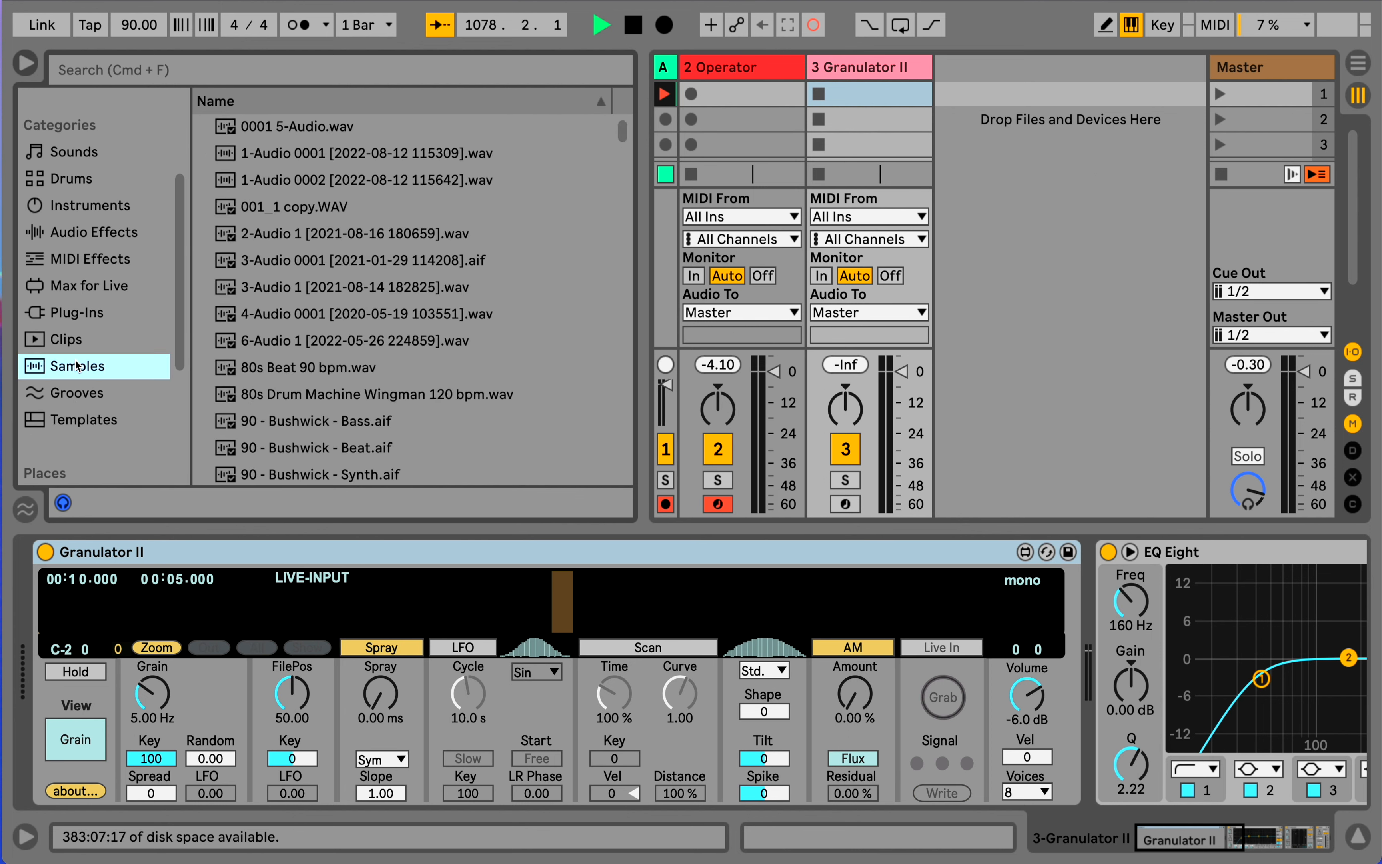
click(321, 425)
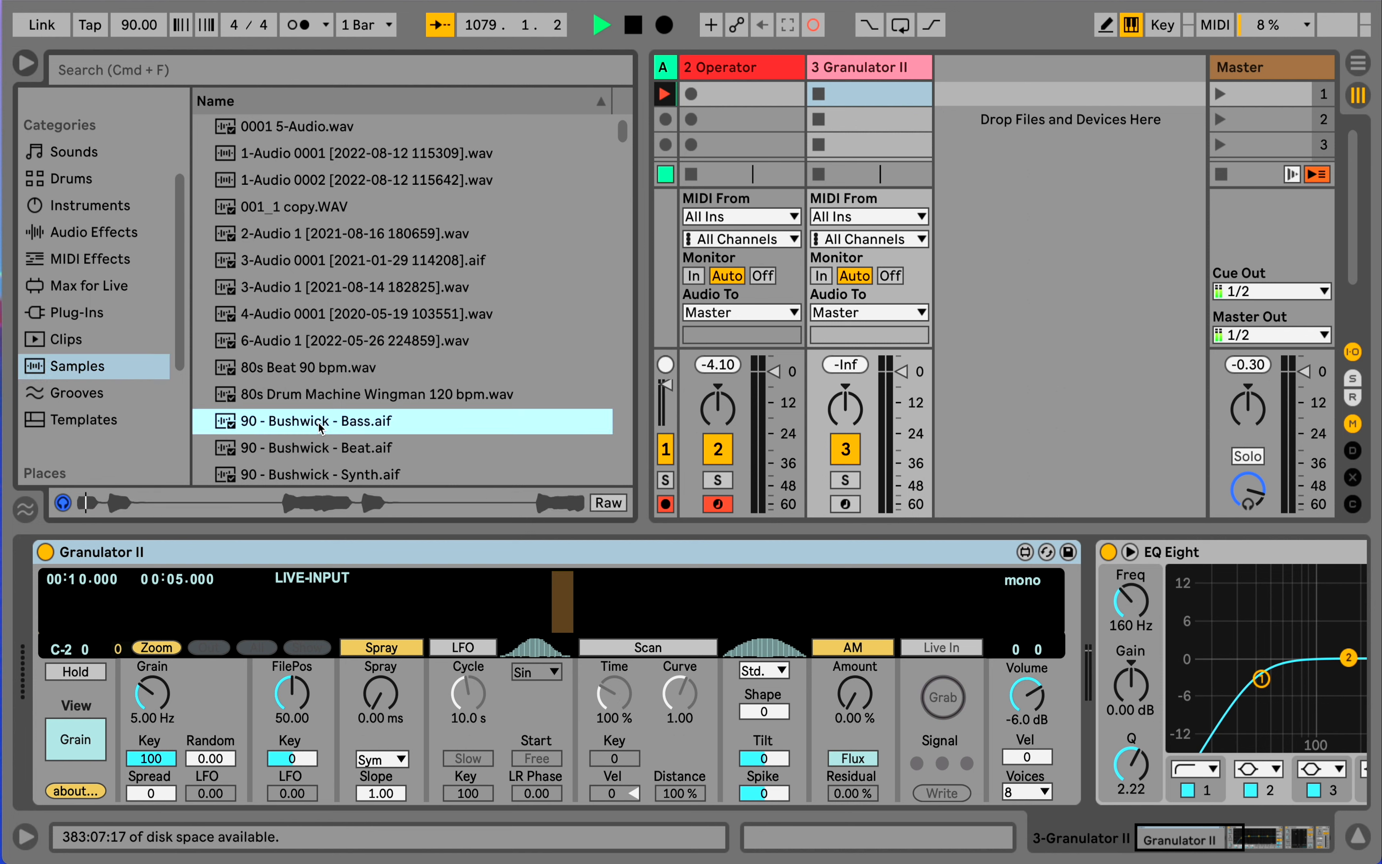
click(312, 273)
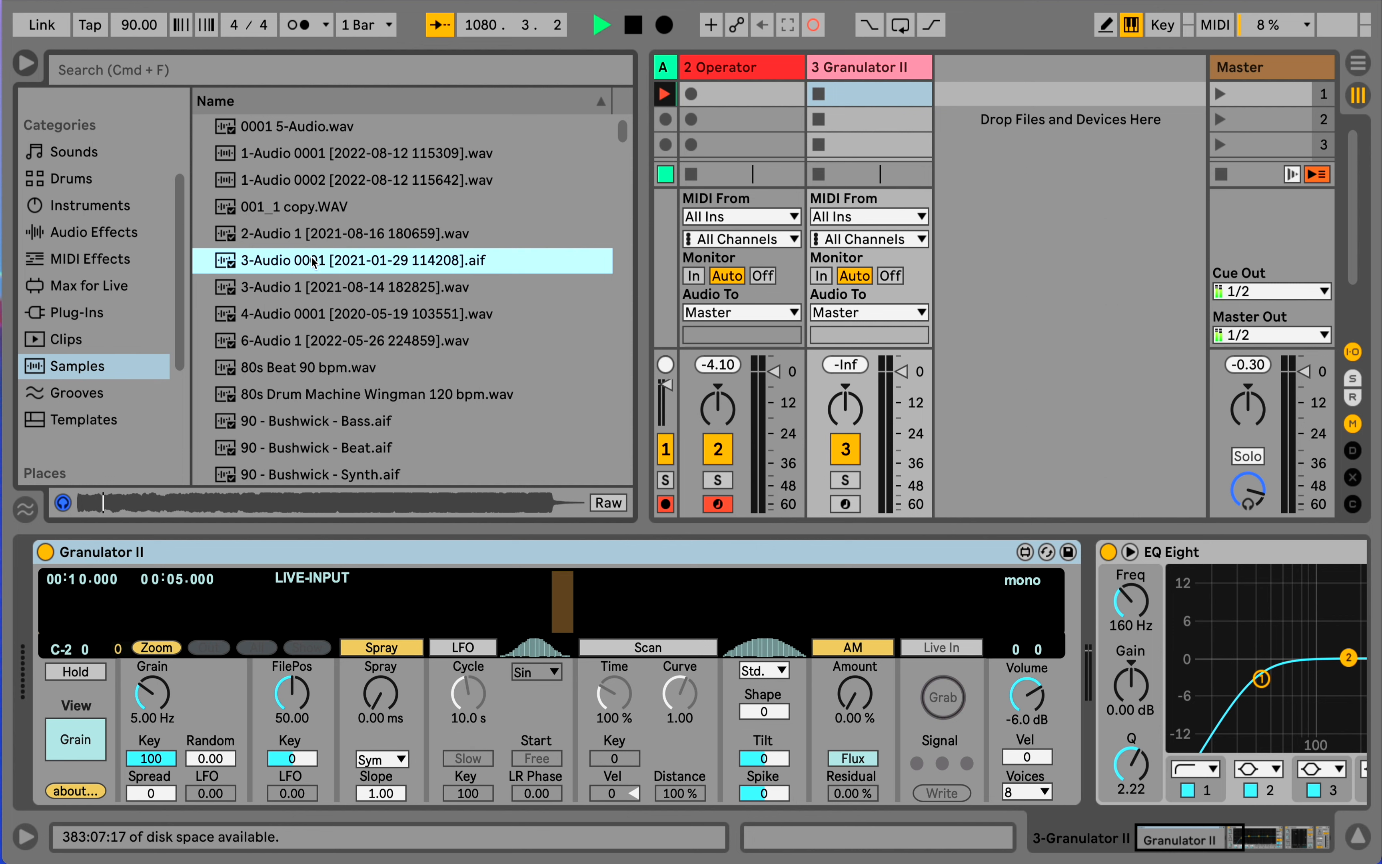
drag(314, 261, 320, 595)
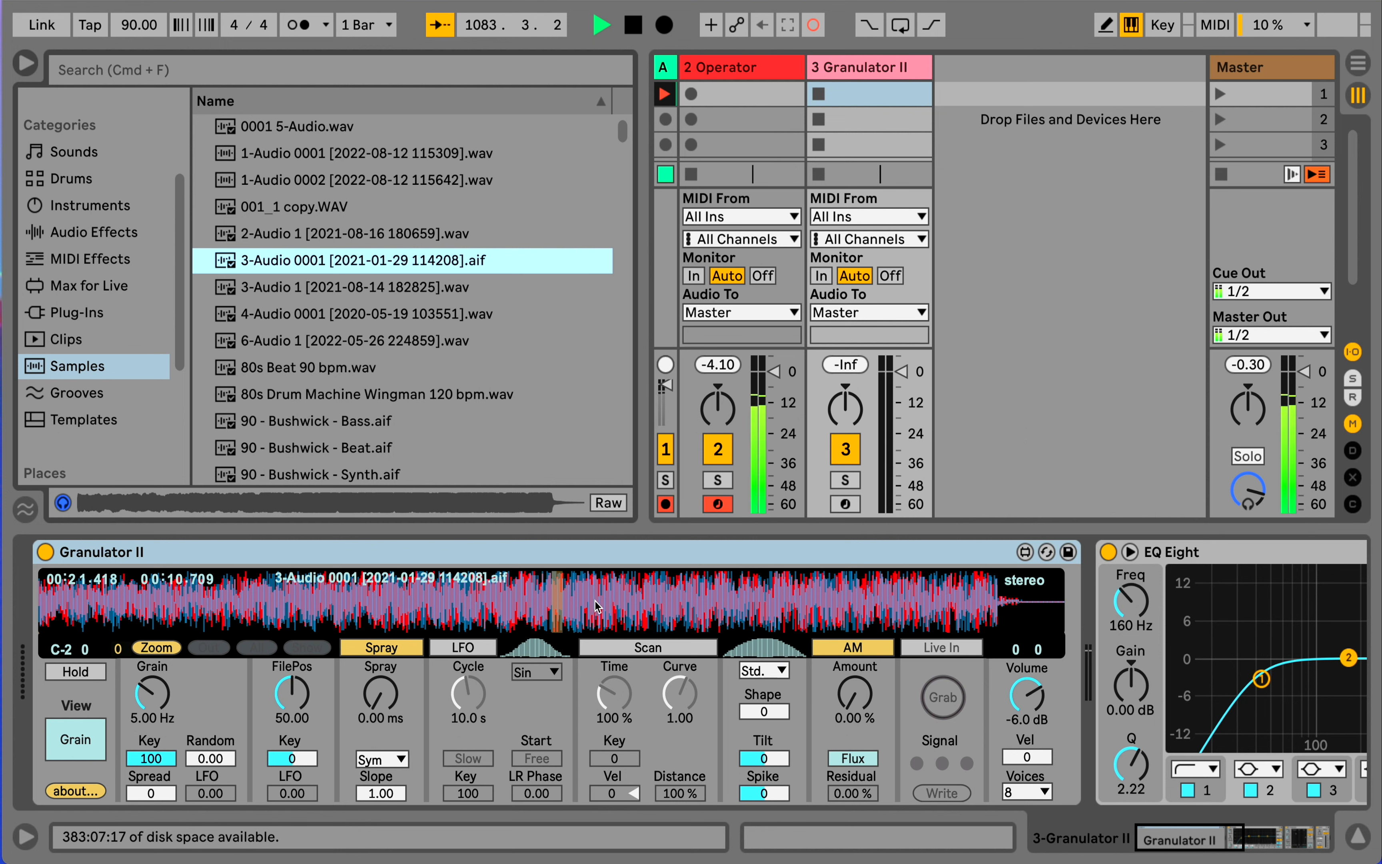
Arm the Granulator II track, disarm the Operator track, and set Granulator II's Grain to 87.3 Hz
click(846, 505)
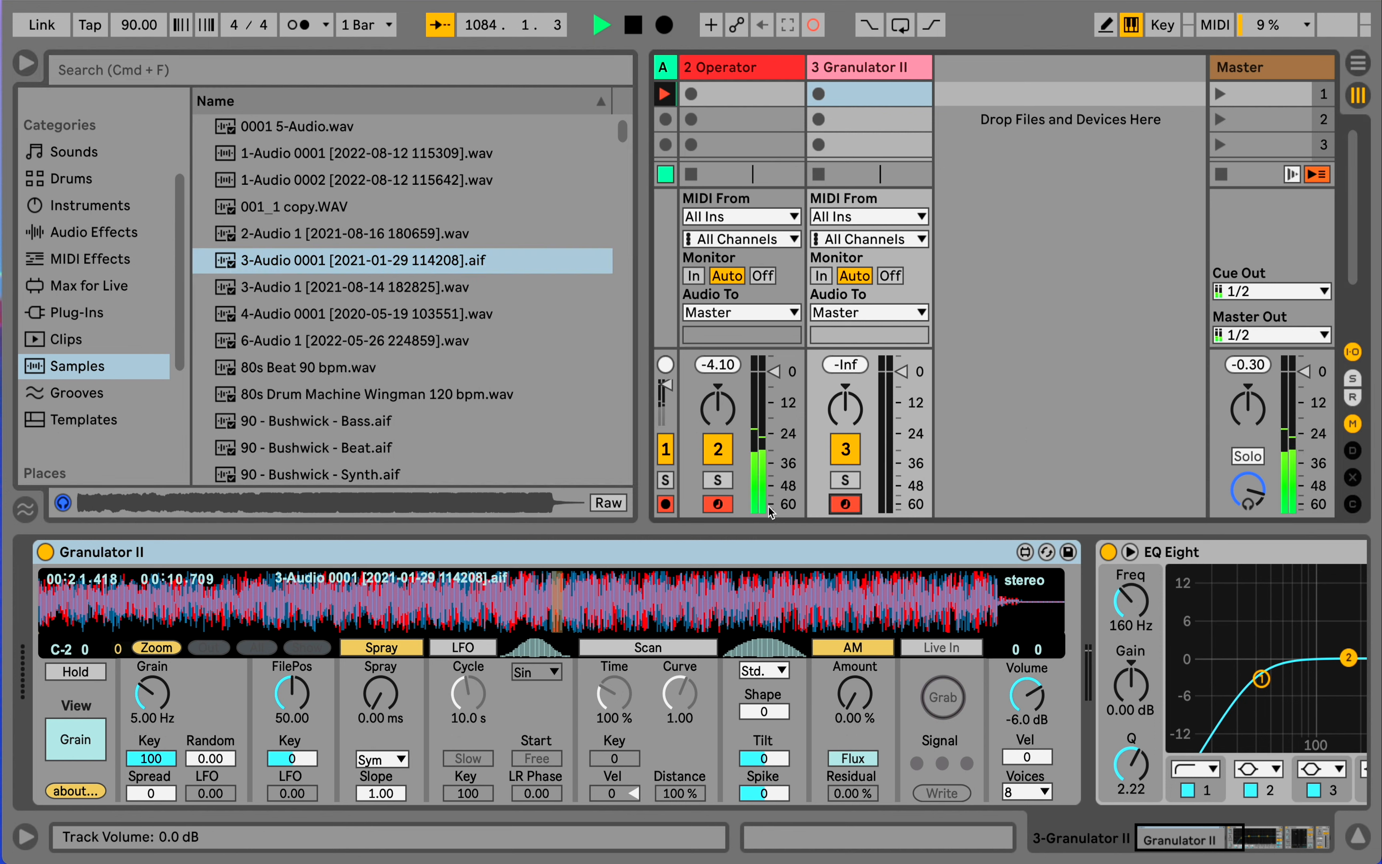
click(725, 504)
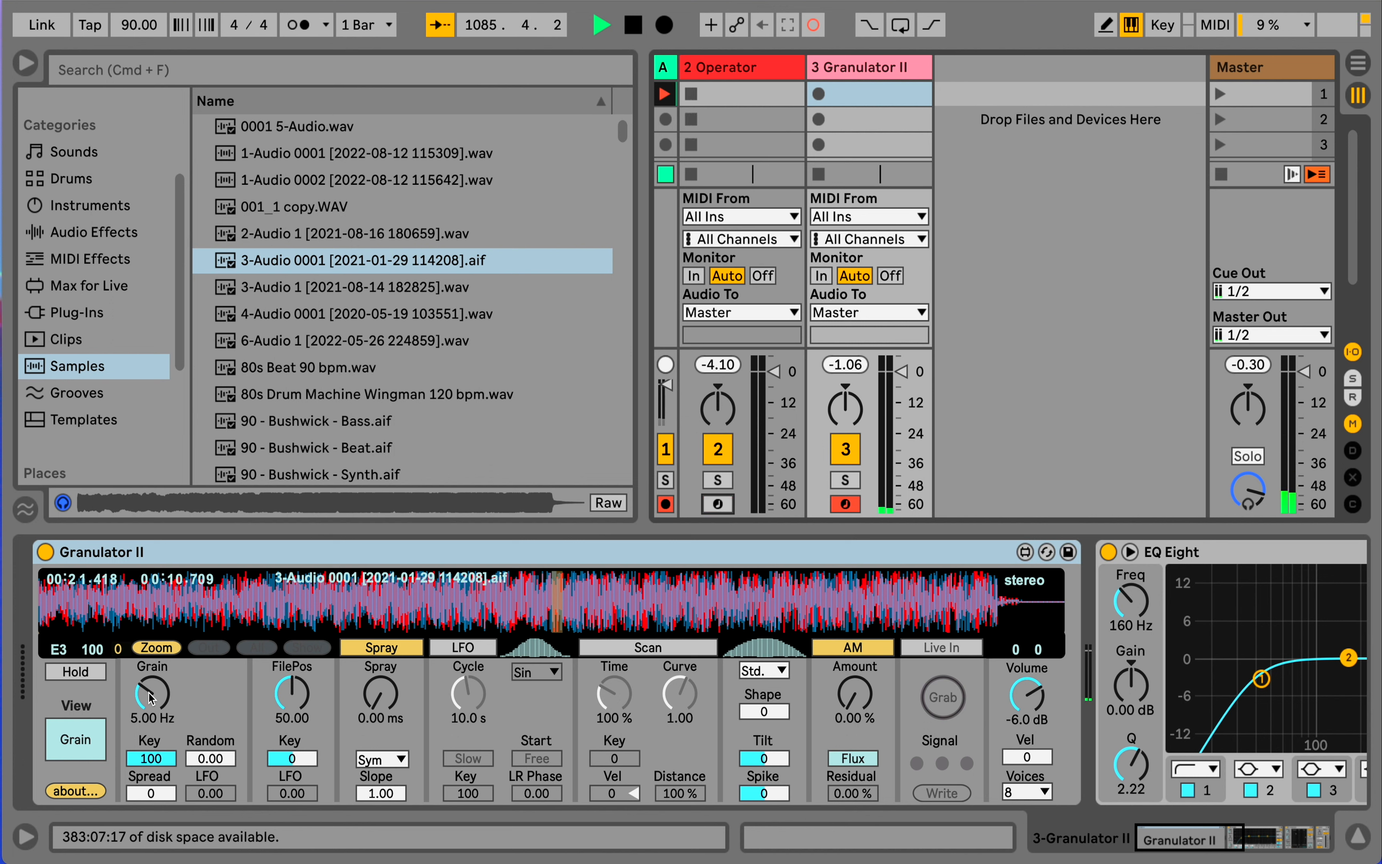
mouse_move(150, 697)
mouse_down()
mouse_move(150, 721)
mouse_move(151, 680)
mouse_up()
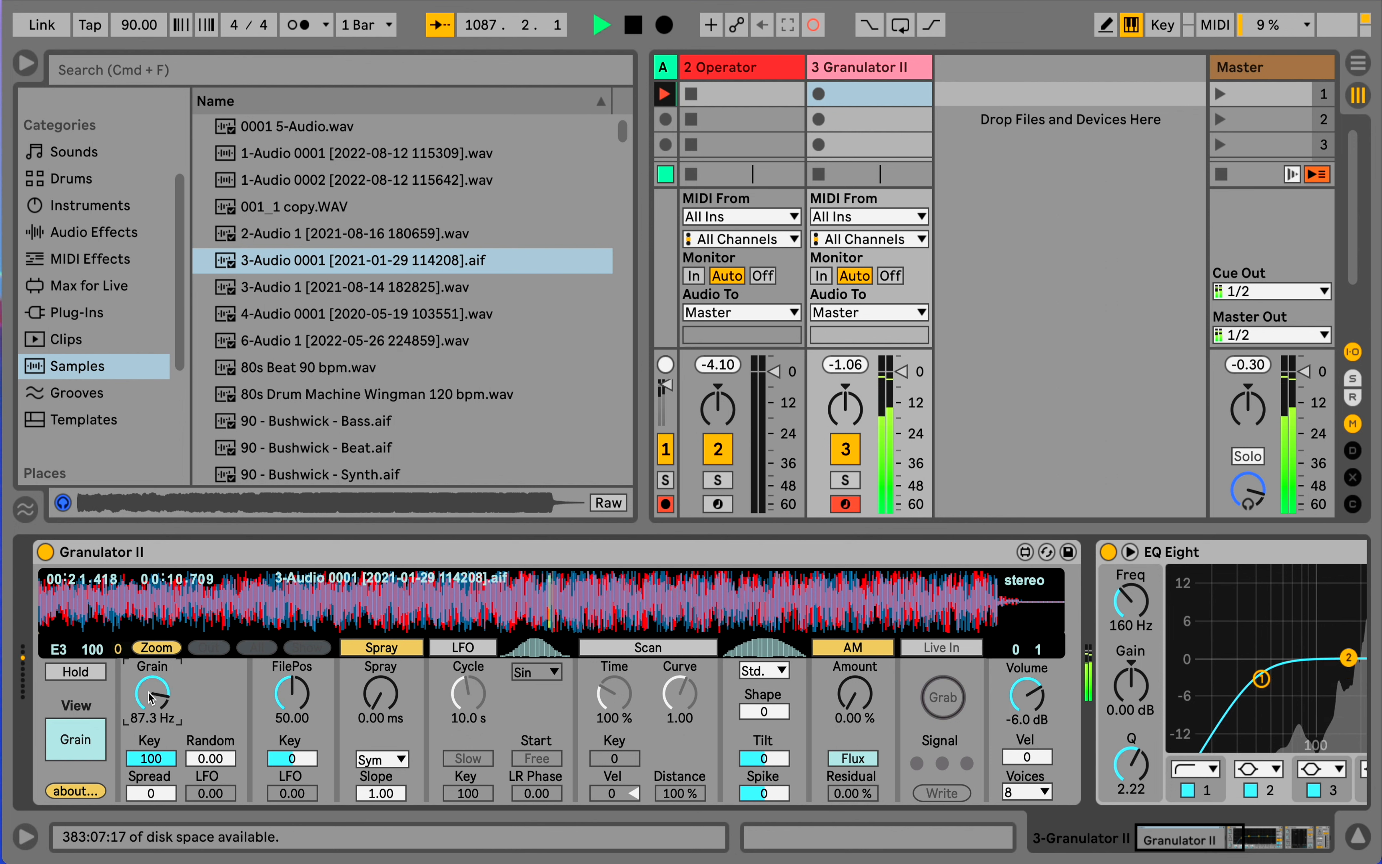
Try Granulator II's LFO with a 334 ms cycle and 36.6 ms Spray, turn the LFO off, and set Spray to 1.94 ms
drag(380, 693, 380, 692)
click(454, 649)
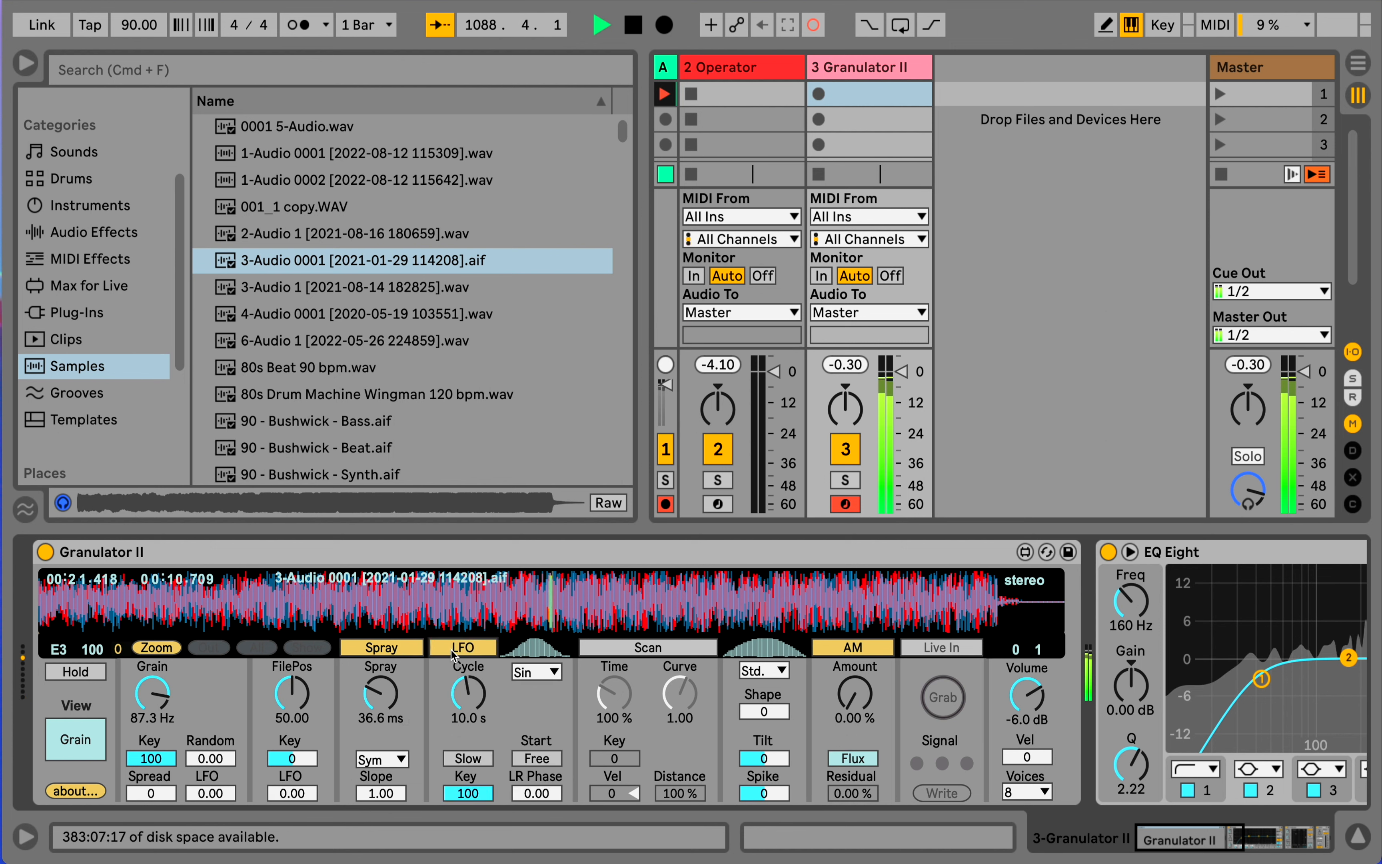
mouse_move(467, 693)
mouse_down()
mouse_move(468, 731)
mouse_move(468, 714)
mouse_up()
click(462, 648)
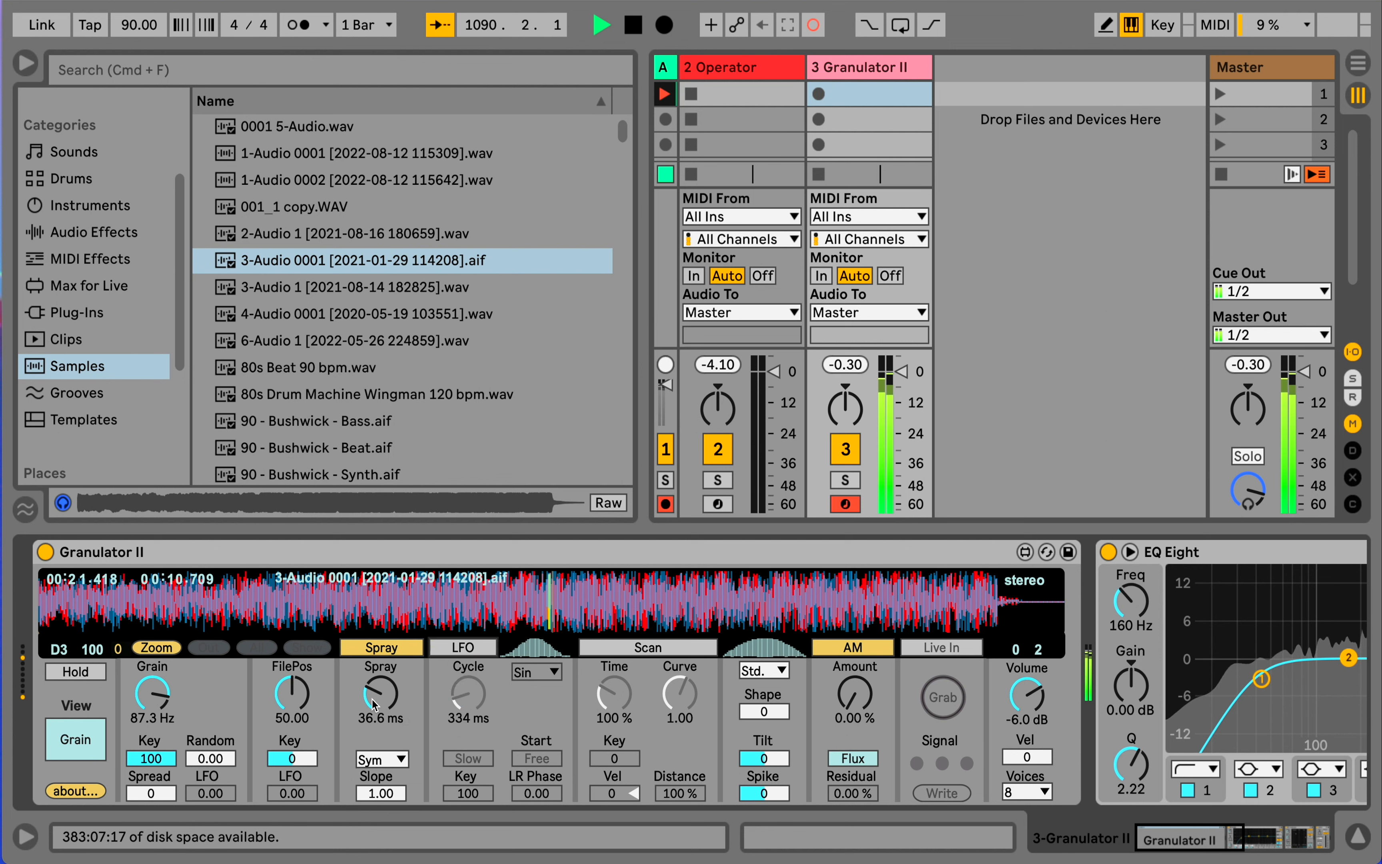
drag(375, 703, 374, 732)
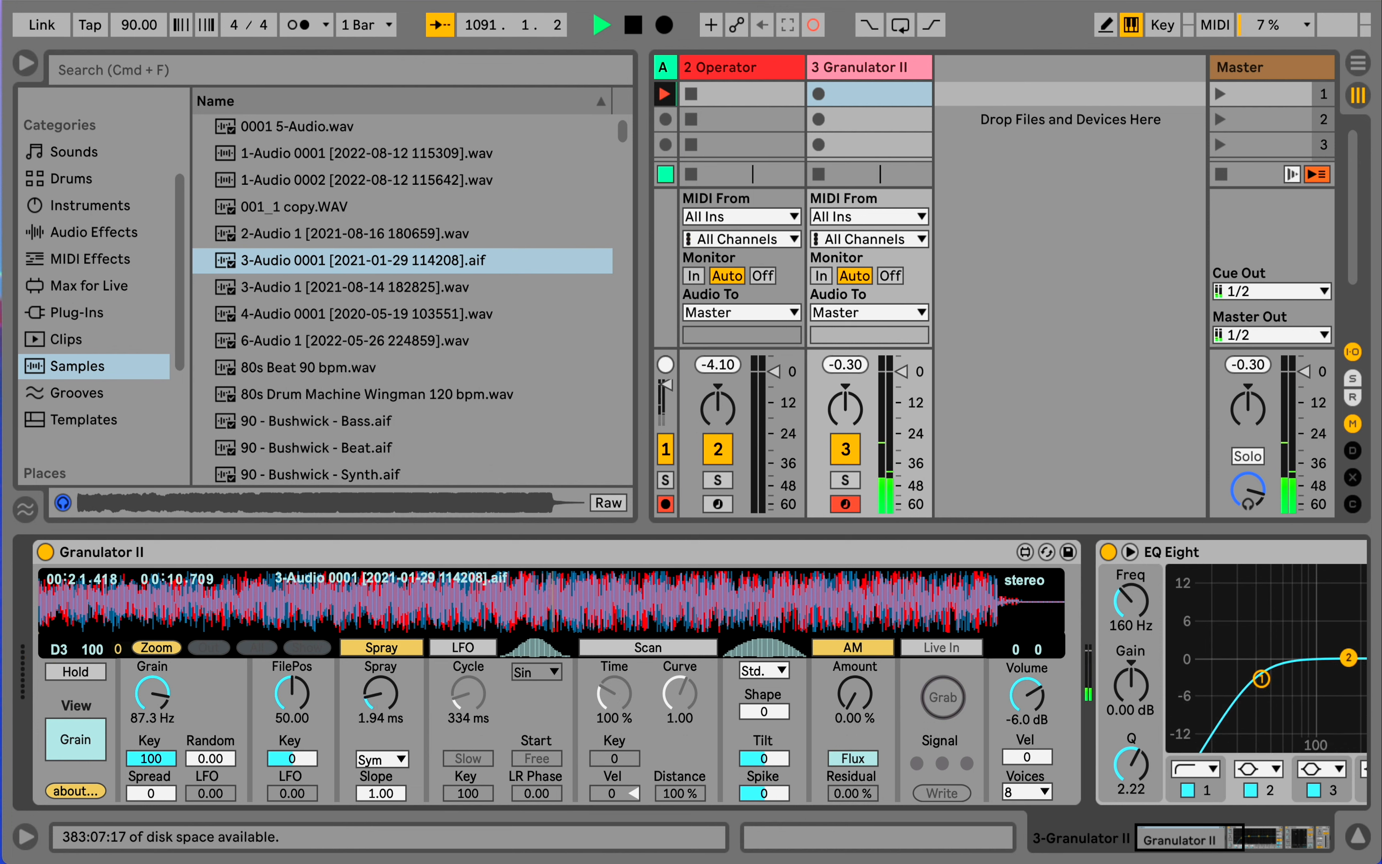
Set Granulator II's Volume to -11 dB, Grain to 6.48 Hz and FilePos to 25.59, and turn its LFO on
drag(1026, 693, 1026, 708)
drag(152, 693, 152, 731)
drag(292, 693, 292, 711)
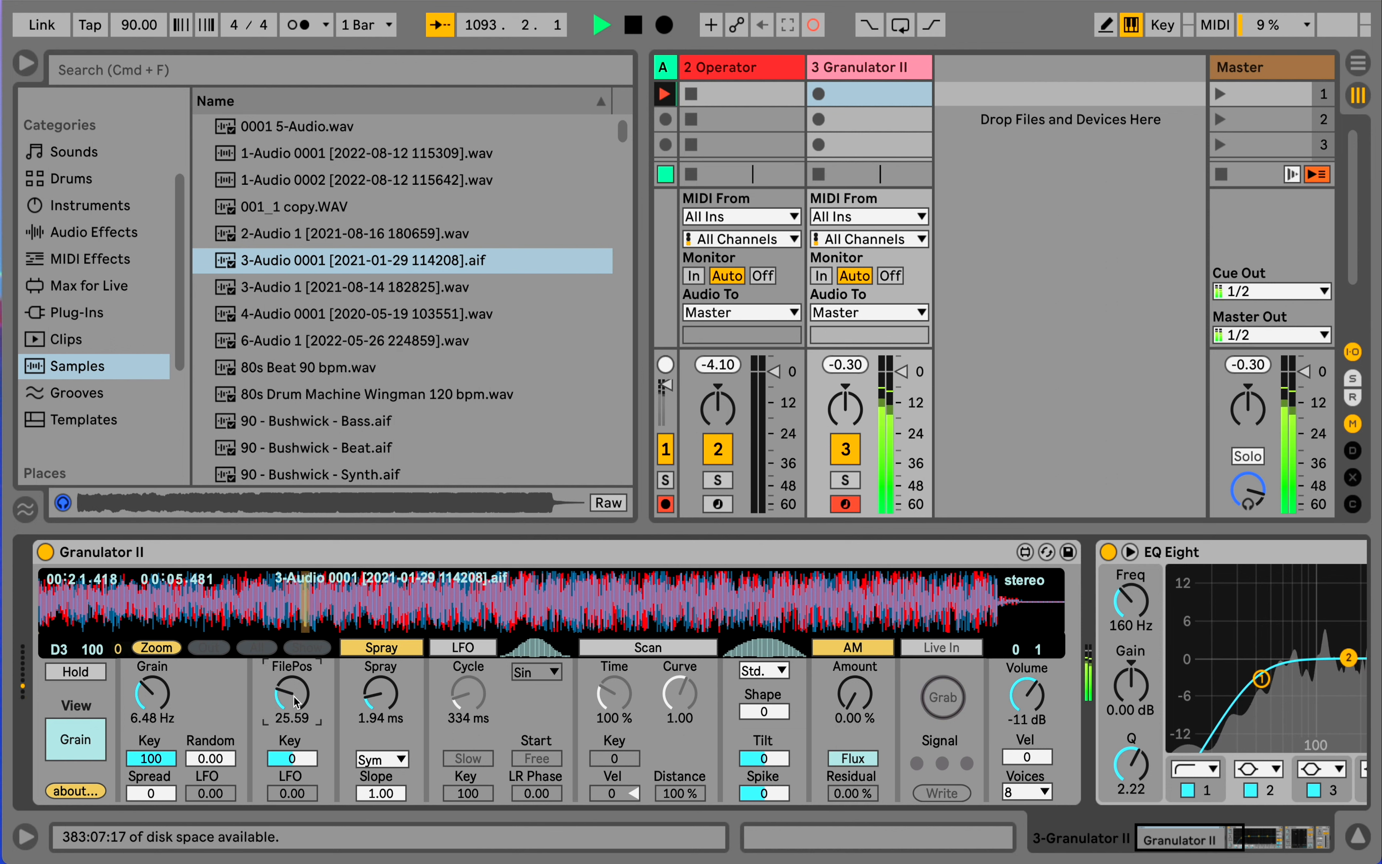
click(462, 647)
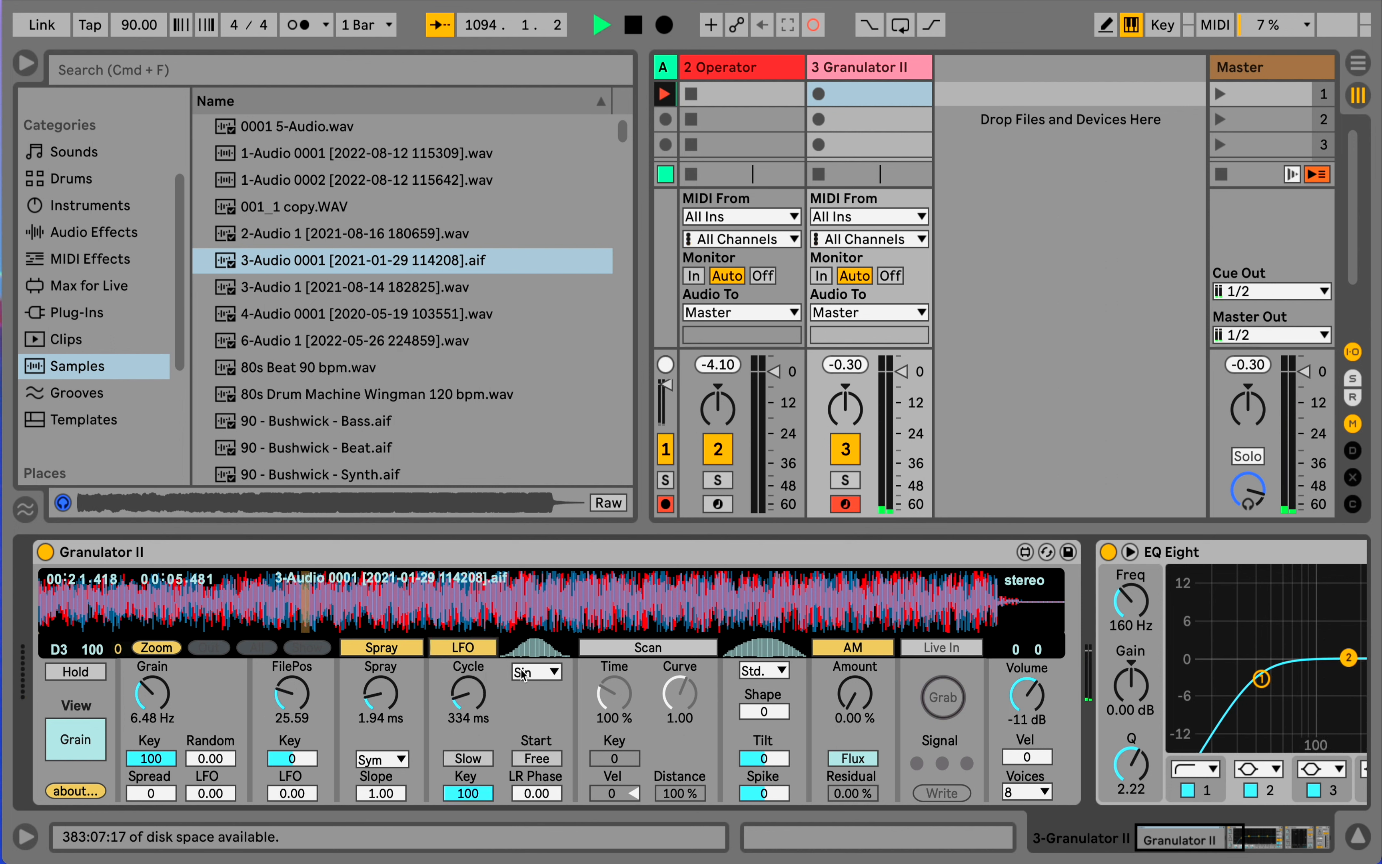
Set Granulator II's LFO Cycle to 1.80 s, FilePos LFO to 6.35, Grain Random to 0.40 and Grain LFO to 1.05
drag(473, 701, 472, 684)
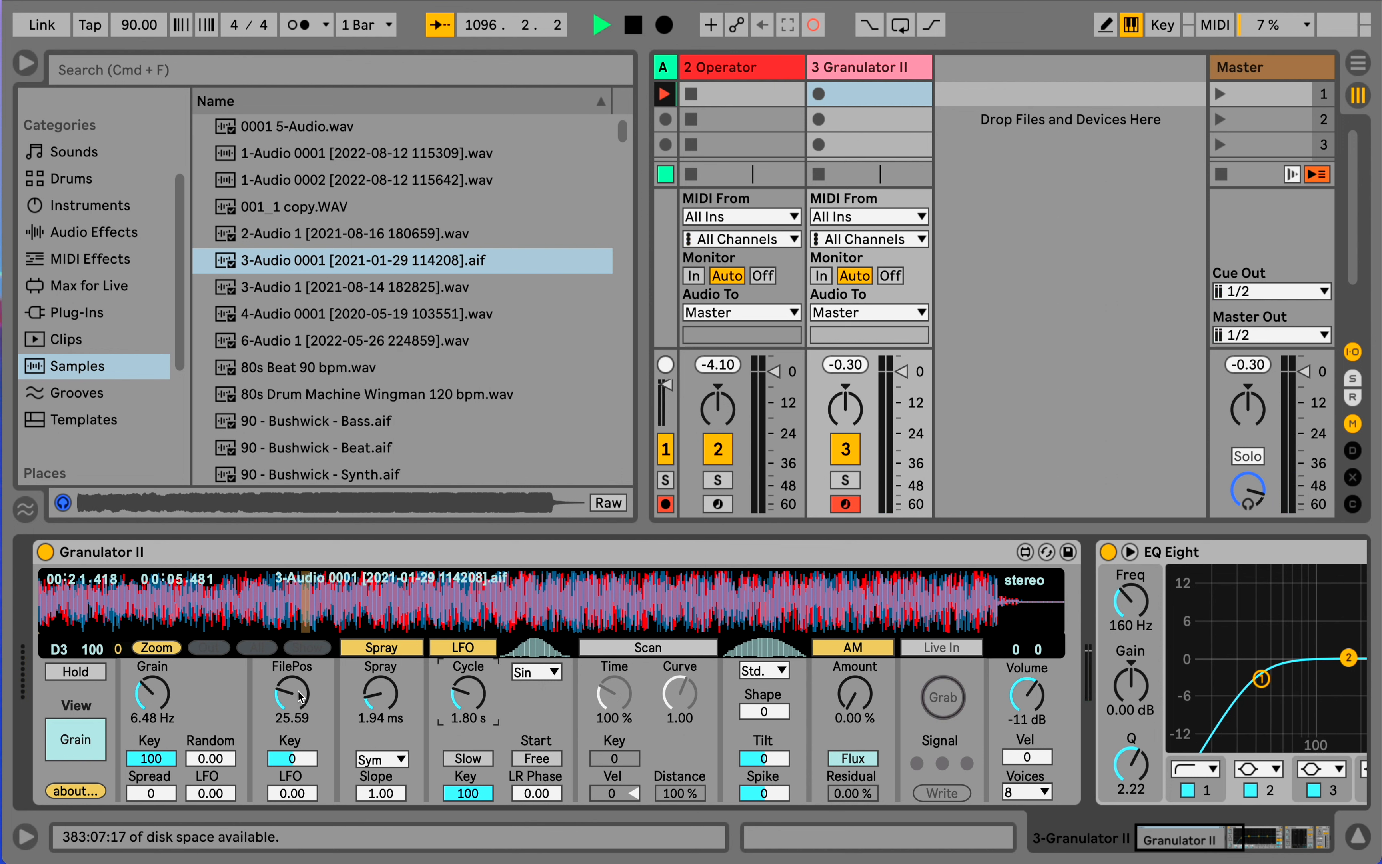
drag(302, 799, 303, 777)
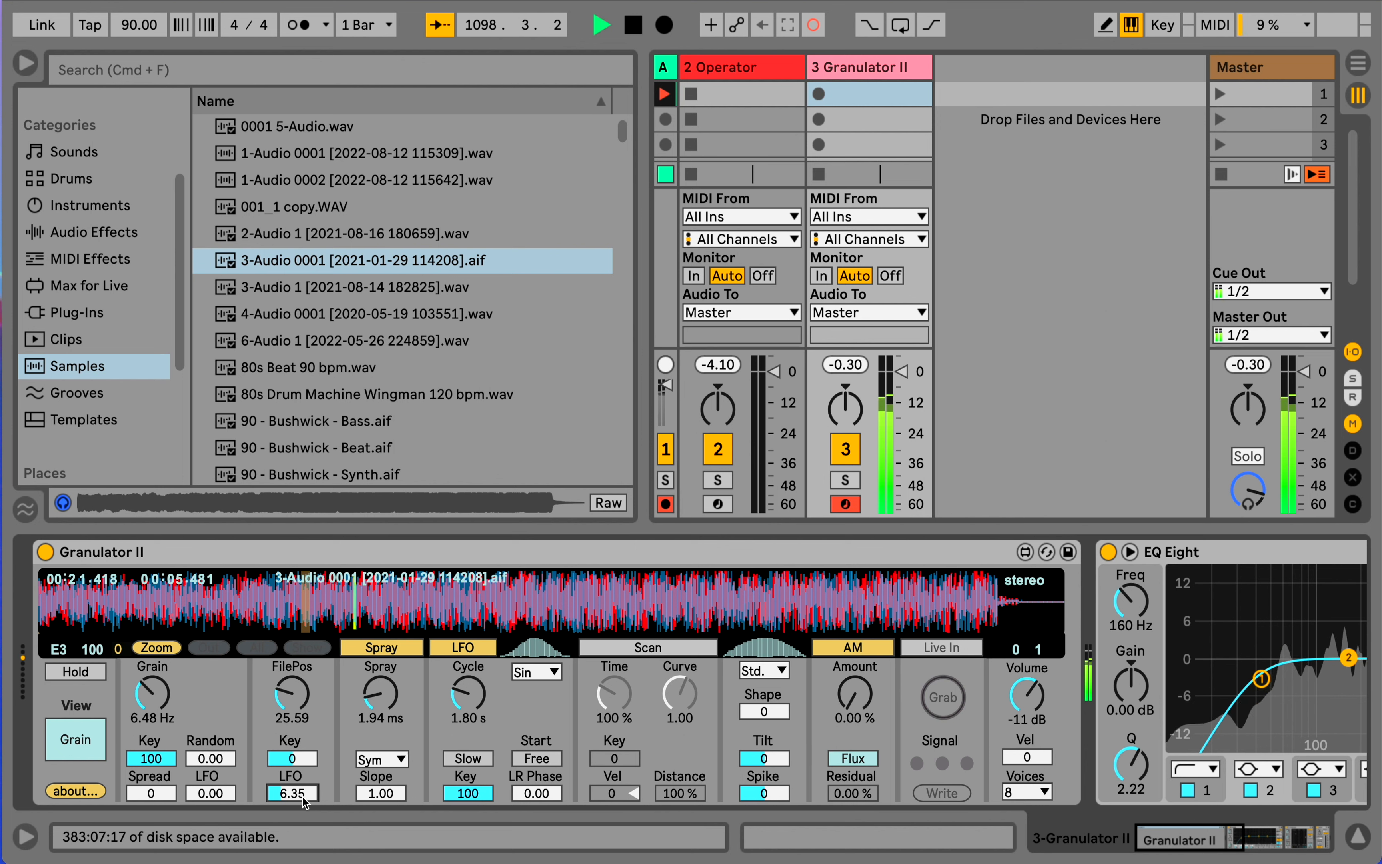
click(226, 759)
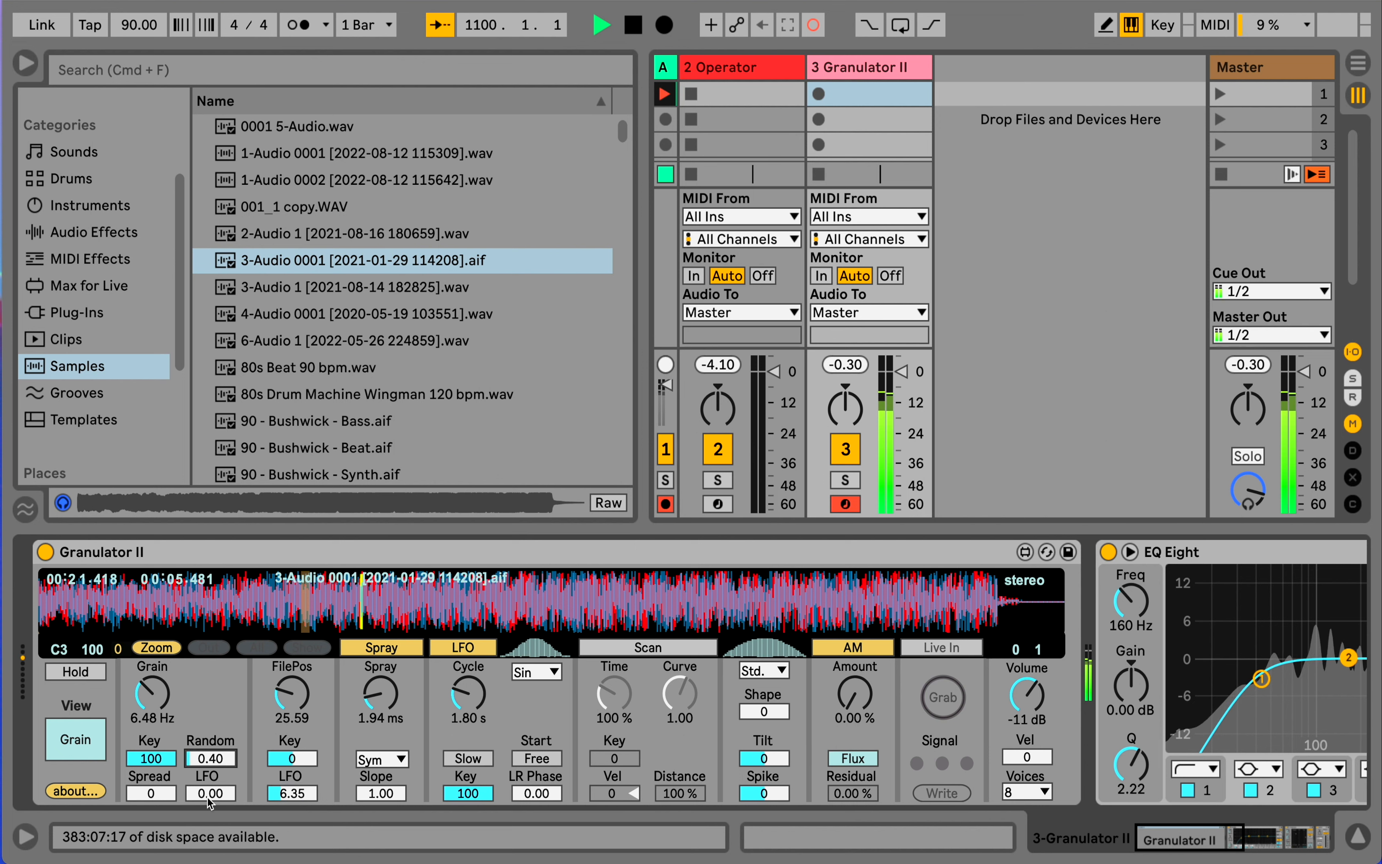
drag(210, 799, 211, 793)
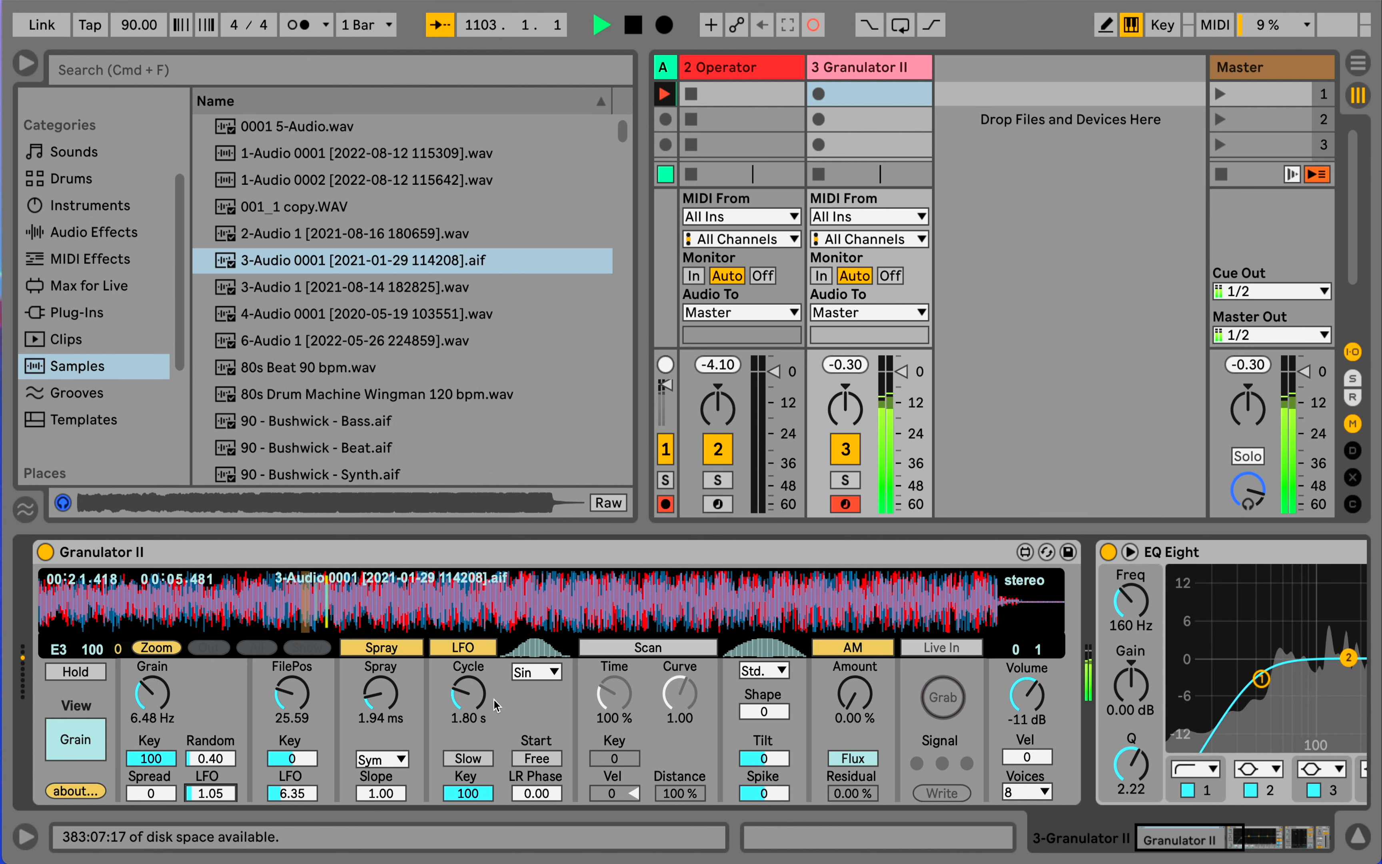
Set Granulator II's LFO Cycle to 50.0 ms with Slow on and Start on Free, and turn on Scan with Time 2064 % and Curve 0.72
drag(468, 703, 469, 737)
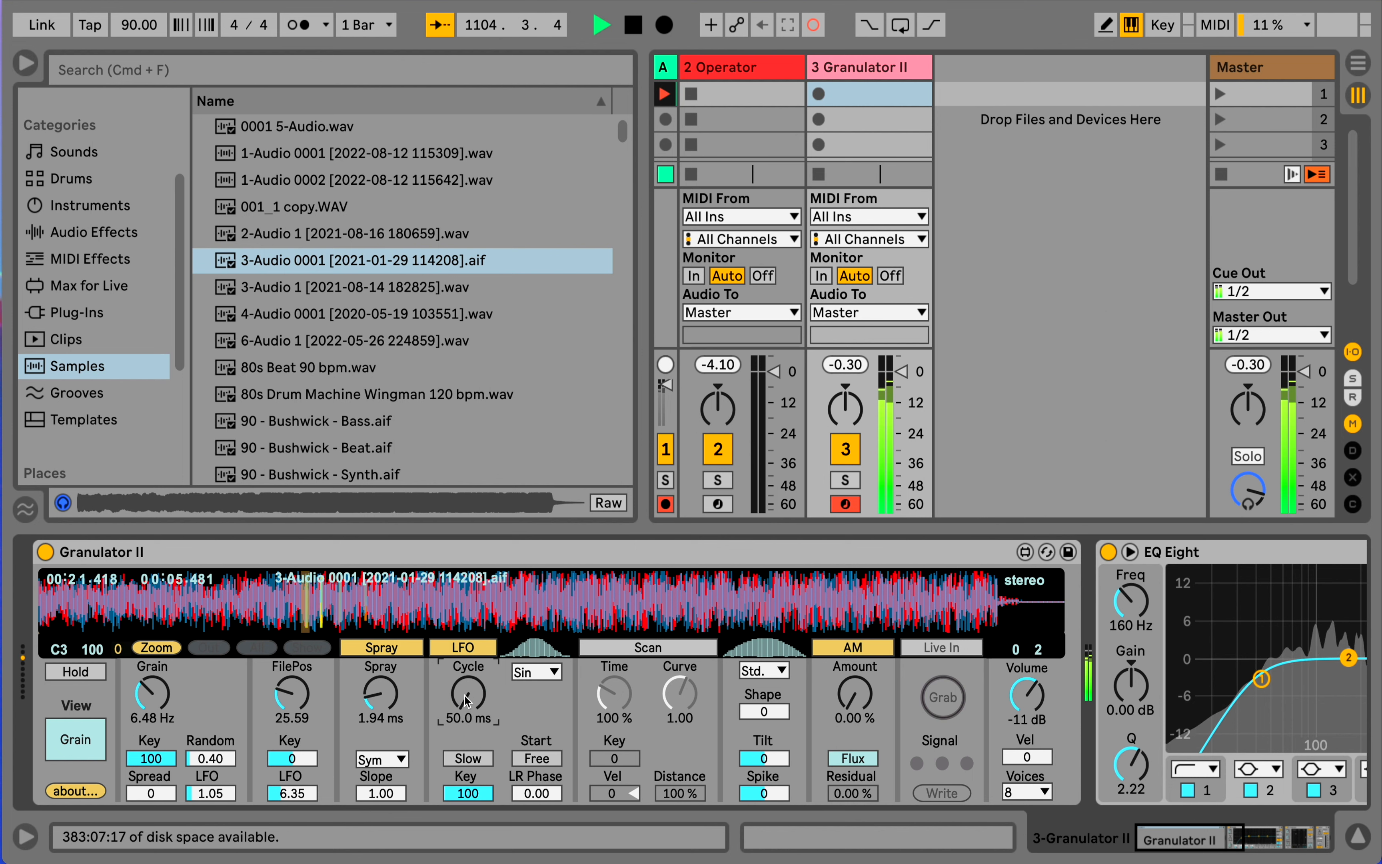
click(472, 757)
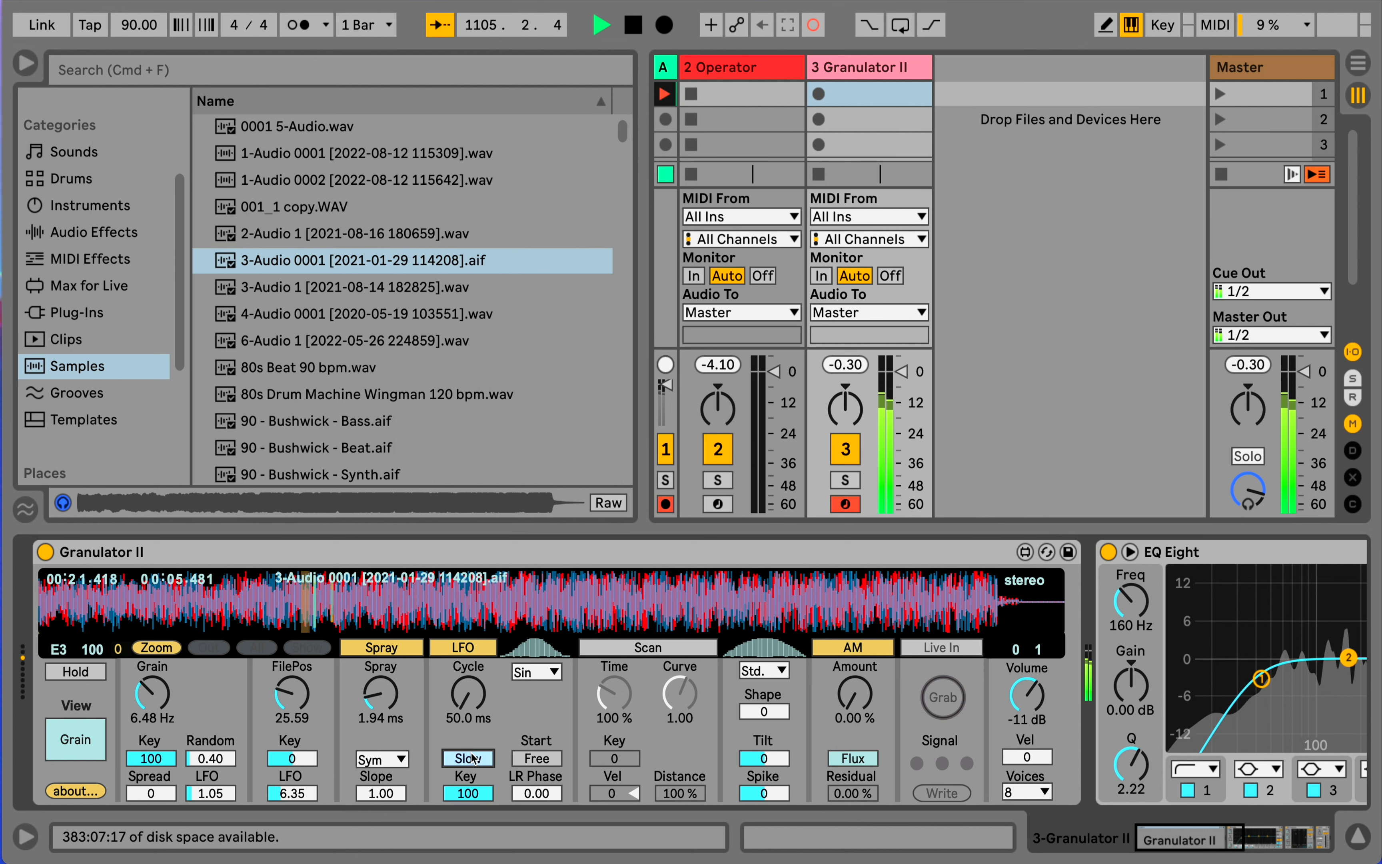
click(537, 761)
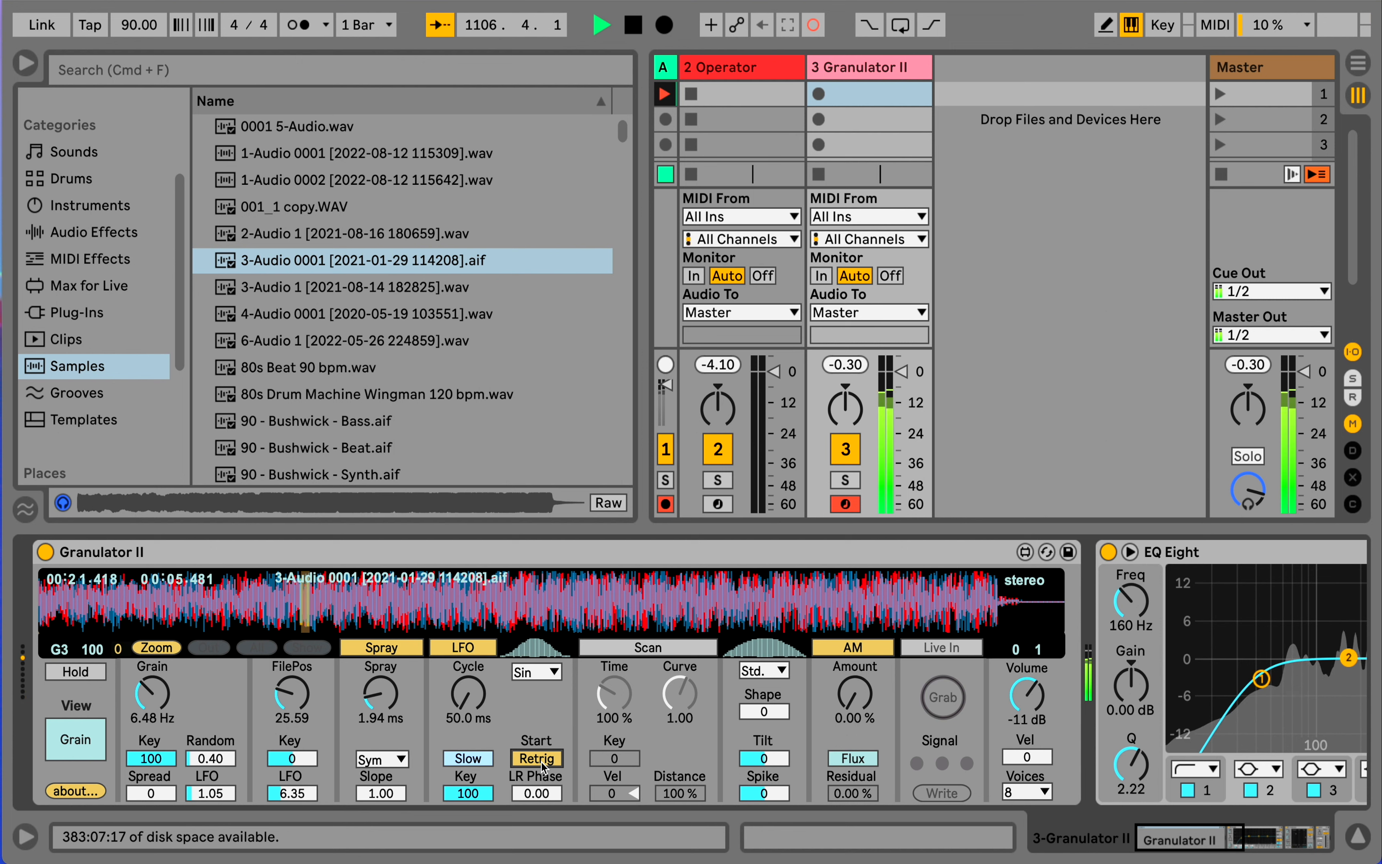
click(543, 765)
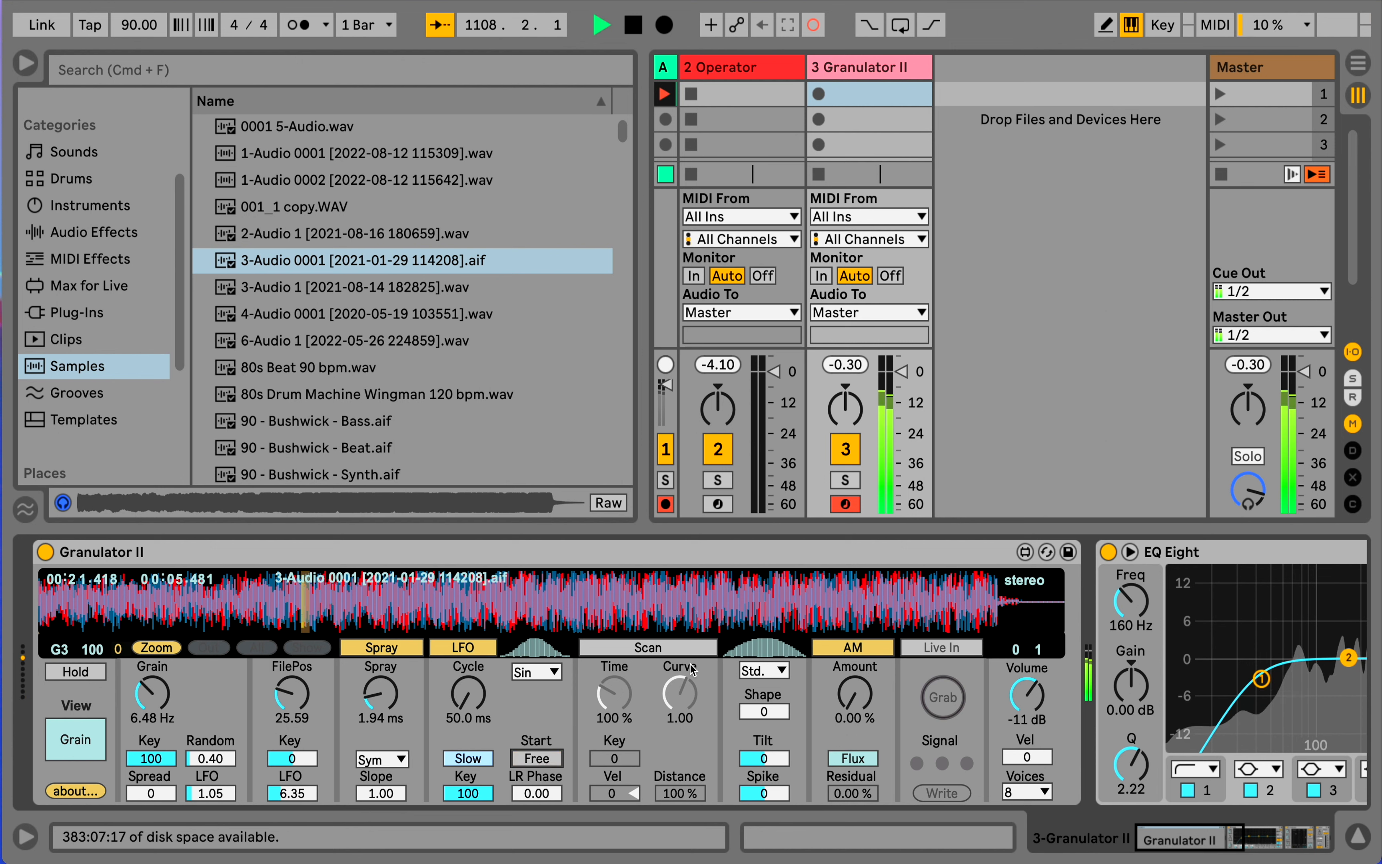
drag(614, 693, 671, 714)
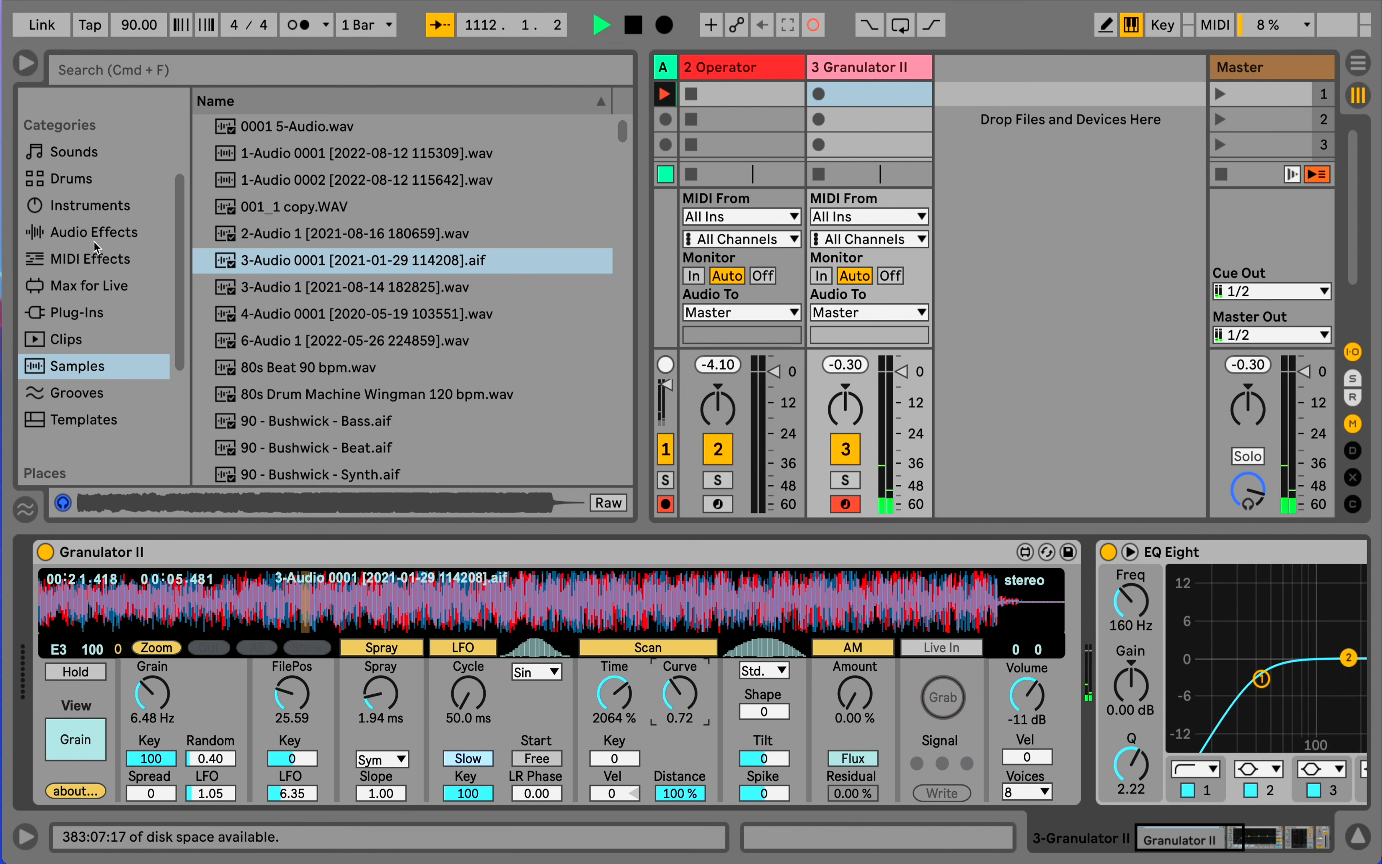
Load DrumSynth Clap from the Max for Live instruments onto a new track beside Granulator II
click(94, 286)
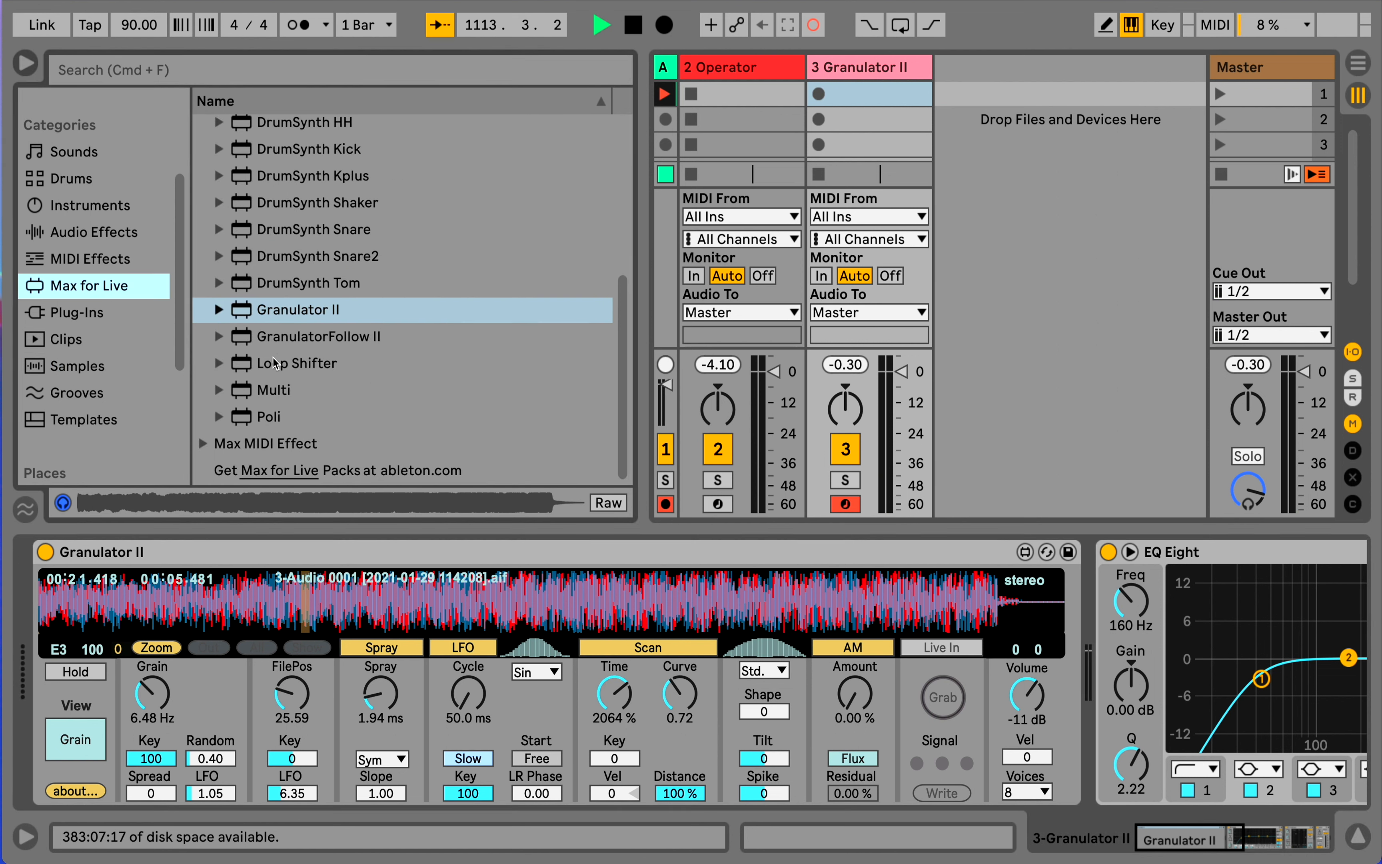
click(271, 419)
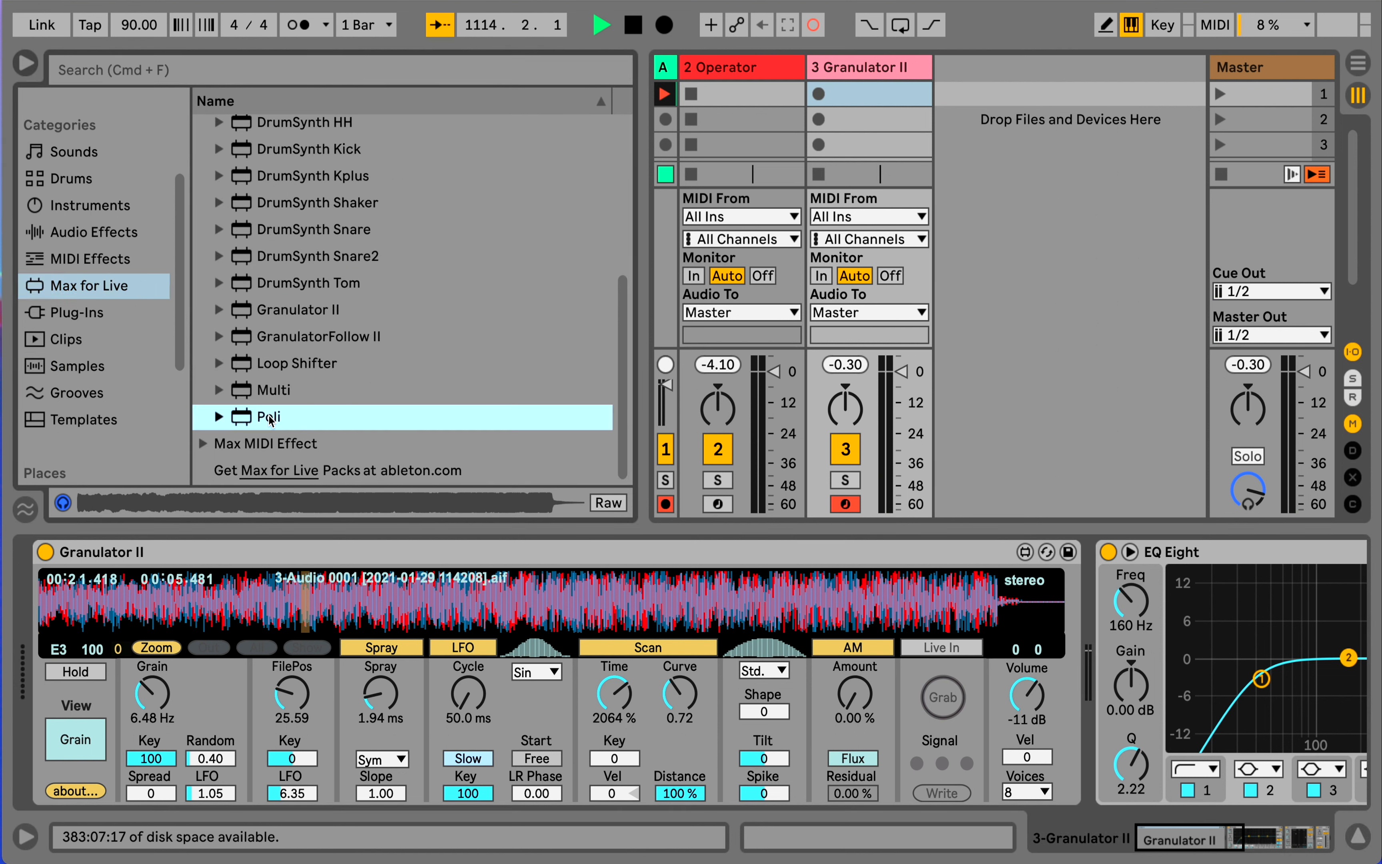
click(278, 399)
scroll(277, 398, up, 3)
scroll(277, 399, up, 8)
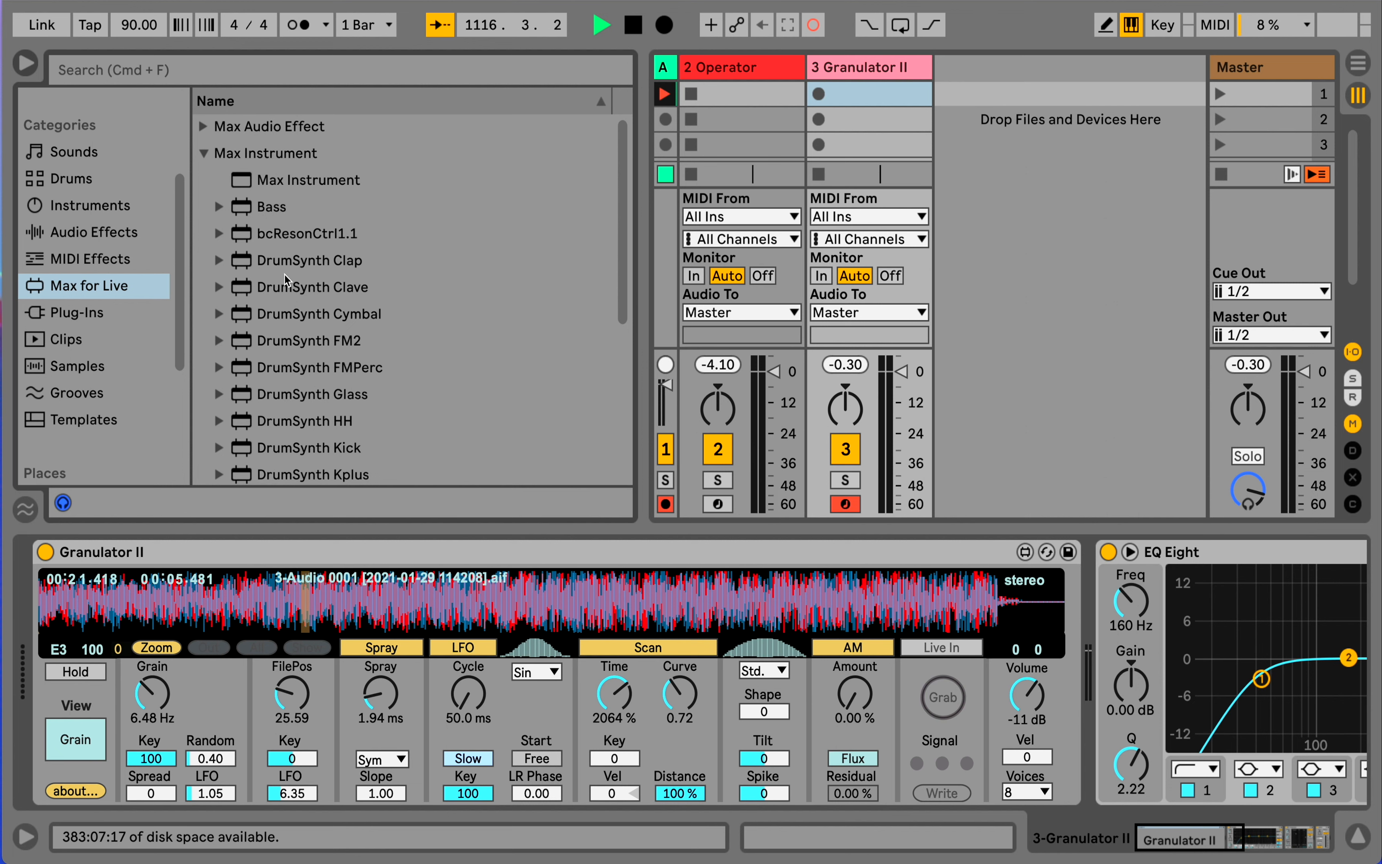
scroll(285, 274, down, 2)
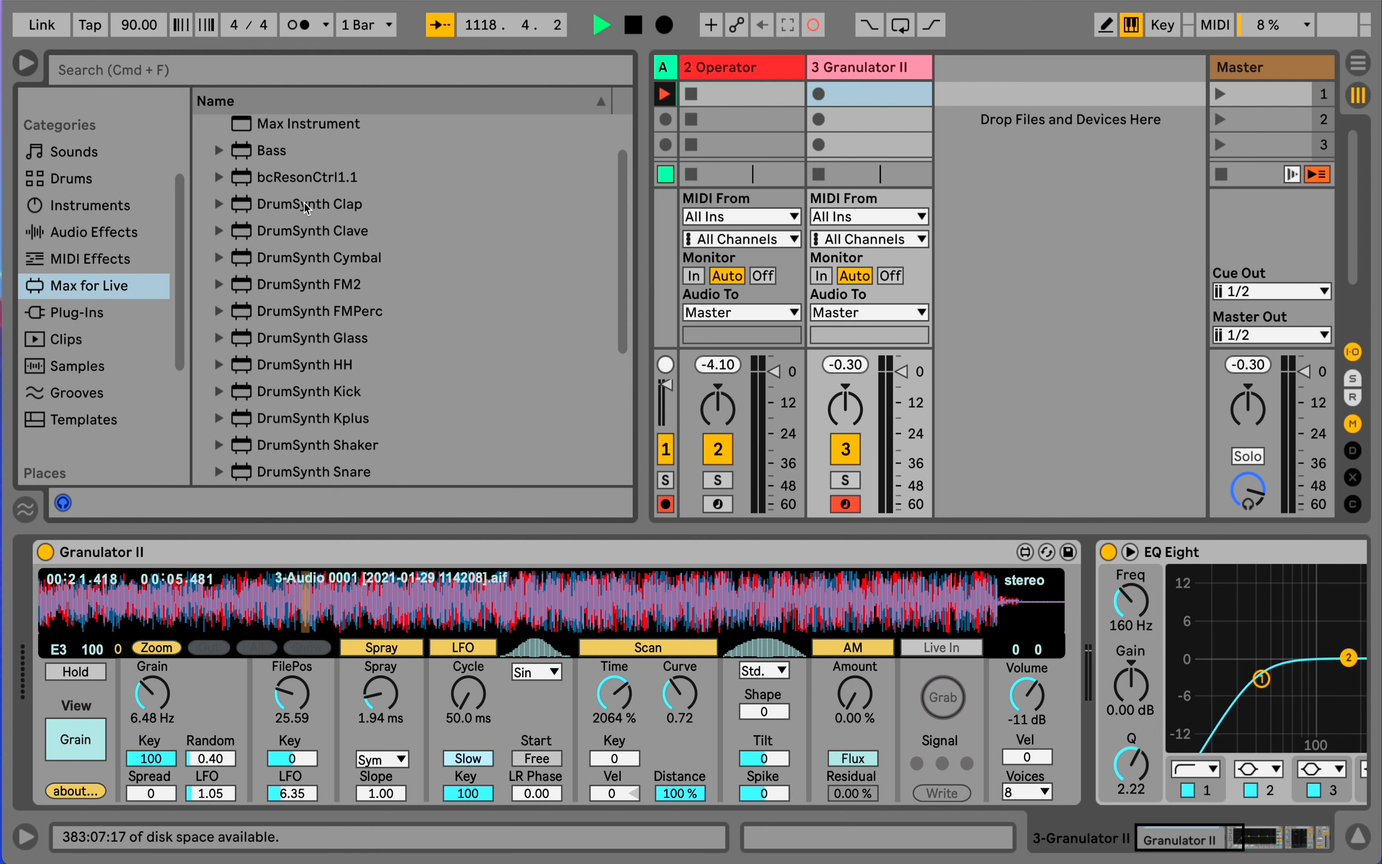
drag(306, 208, 962, 119)
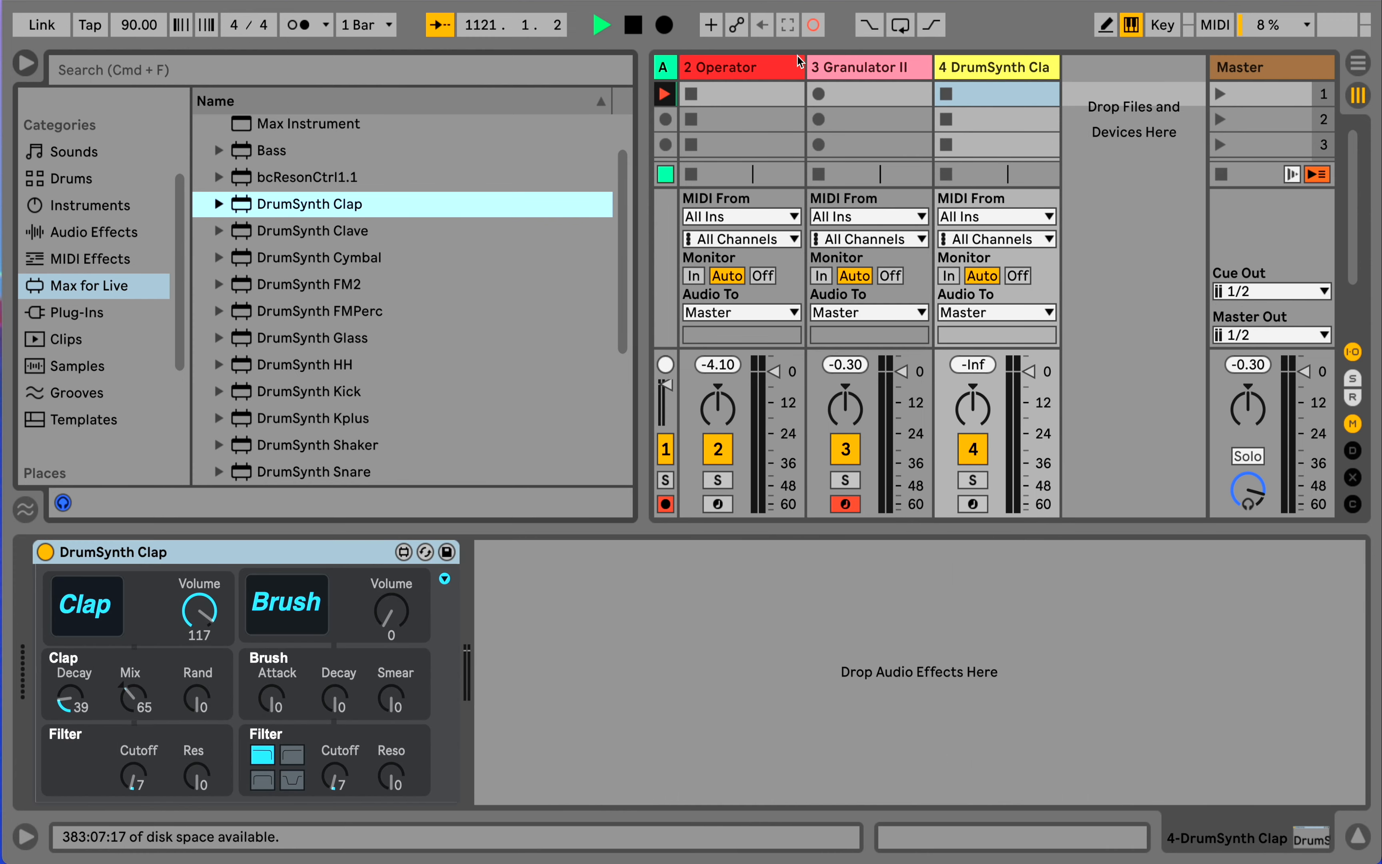
Narrow the Operator and Granulator II tracks to minimum width, and arm the DrumSynth Clap track instead of Granulator II
drag(802, 59, 675, 67)
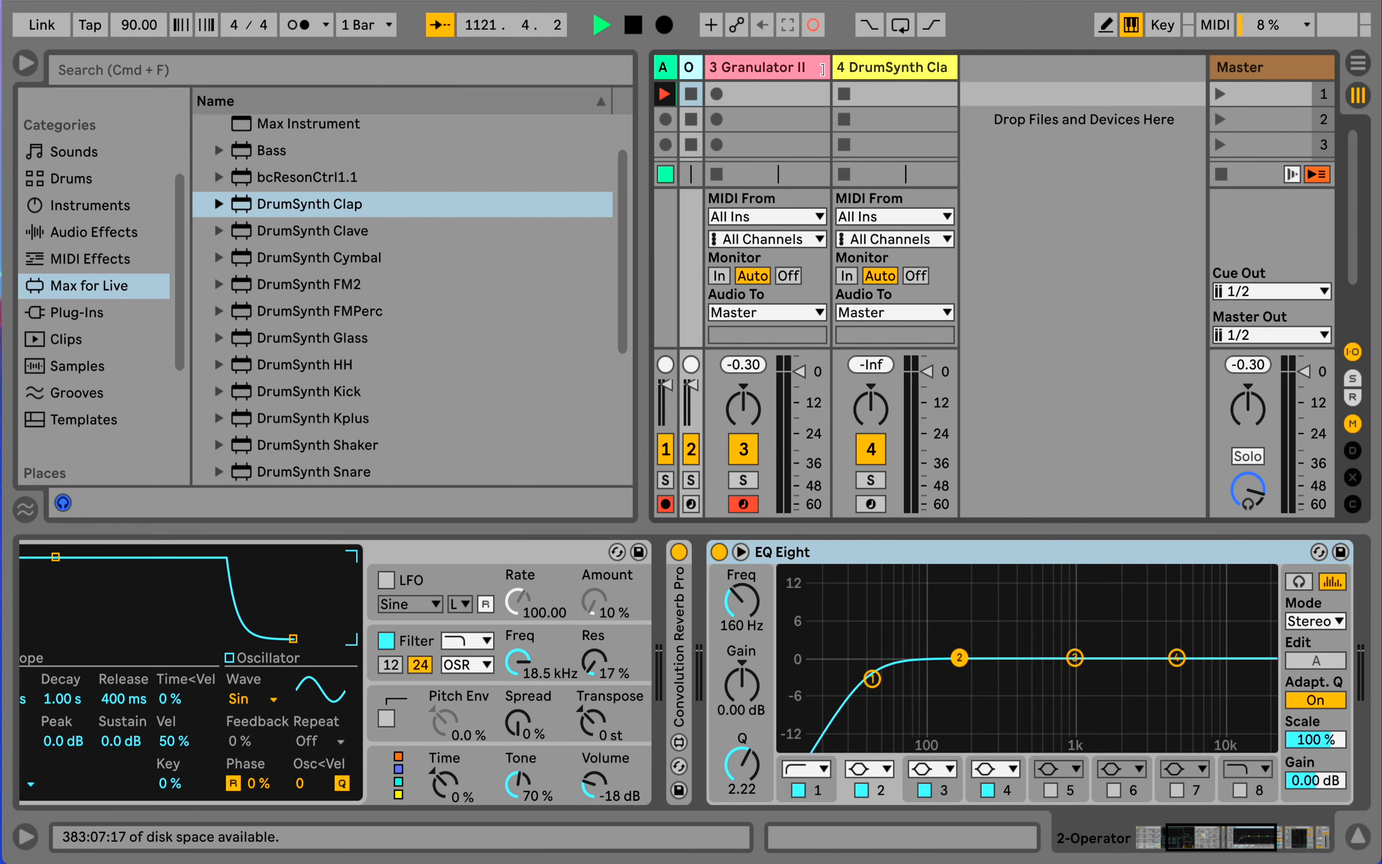
drag(826, 67, 662, 77)
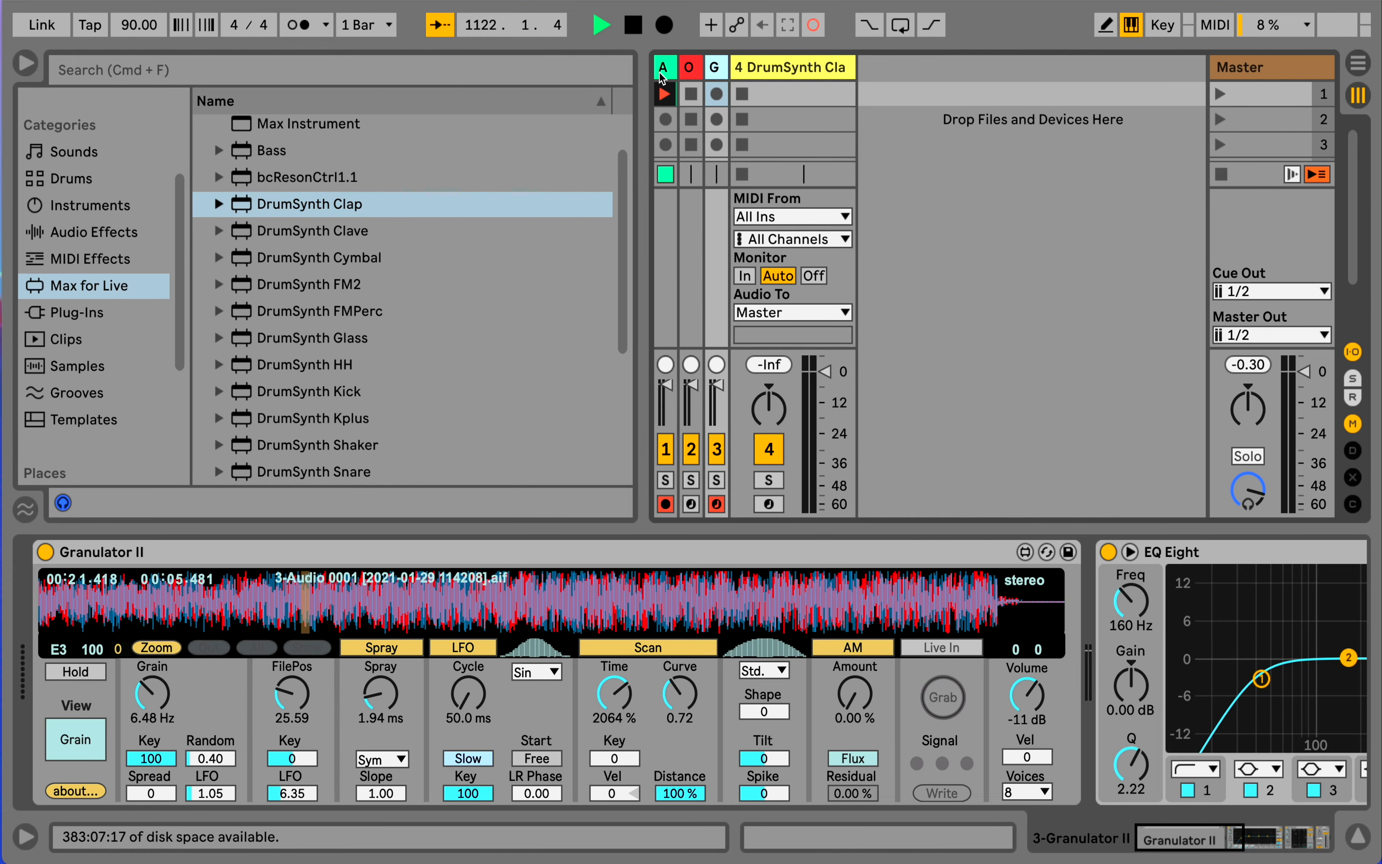
click(716, 504)
click(769, 504)
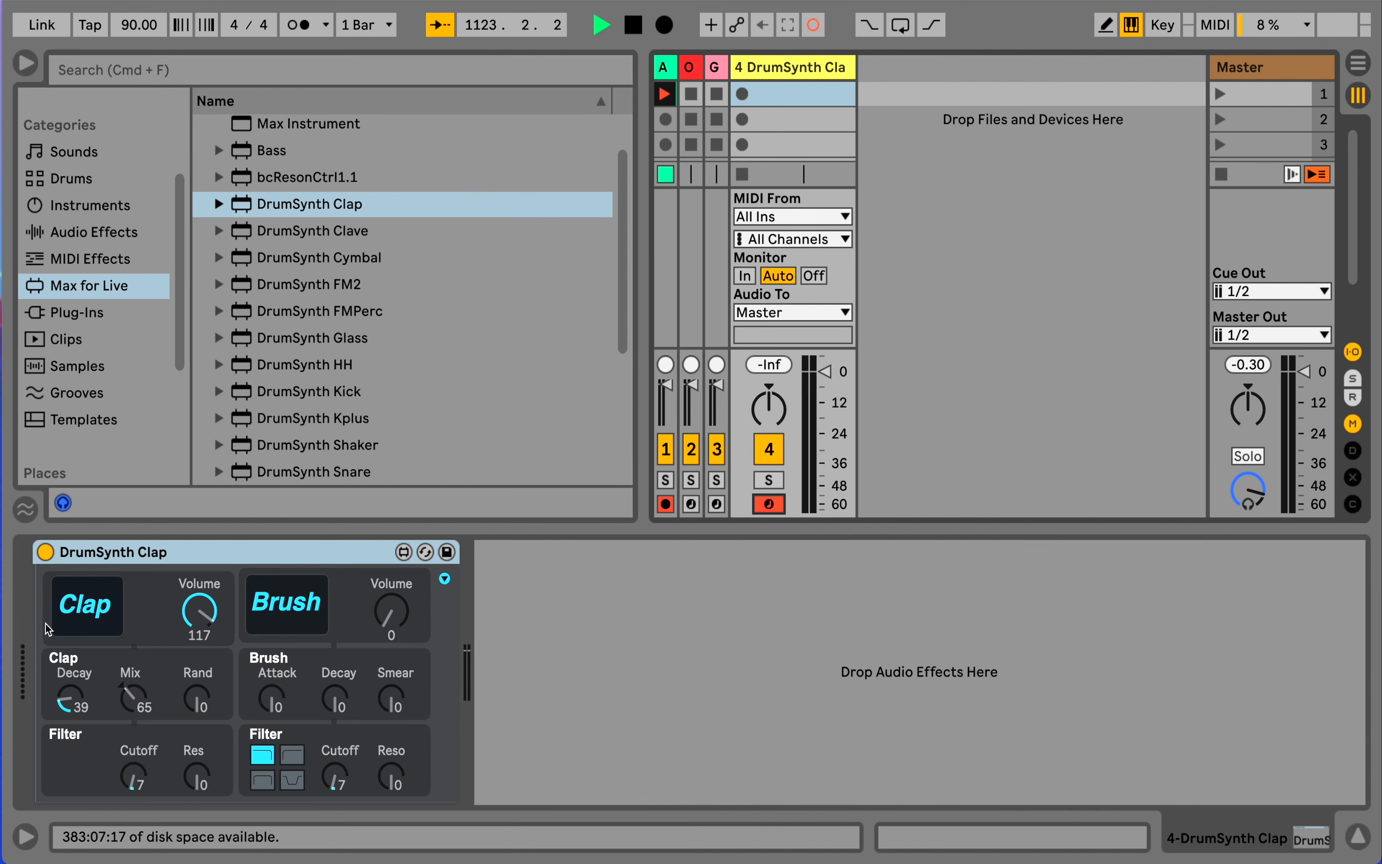
Play the clap sound and set DrumSynth Clap's Clap Volume to 59
key(a)
drag(199, 610, 199, 642)
key(a)
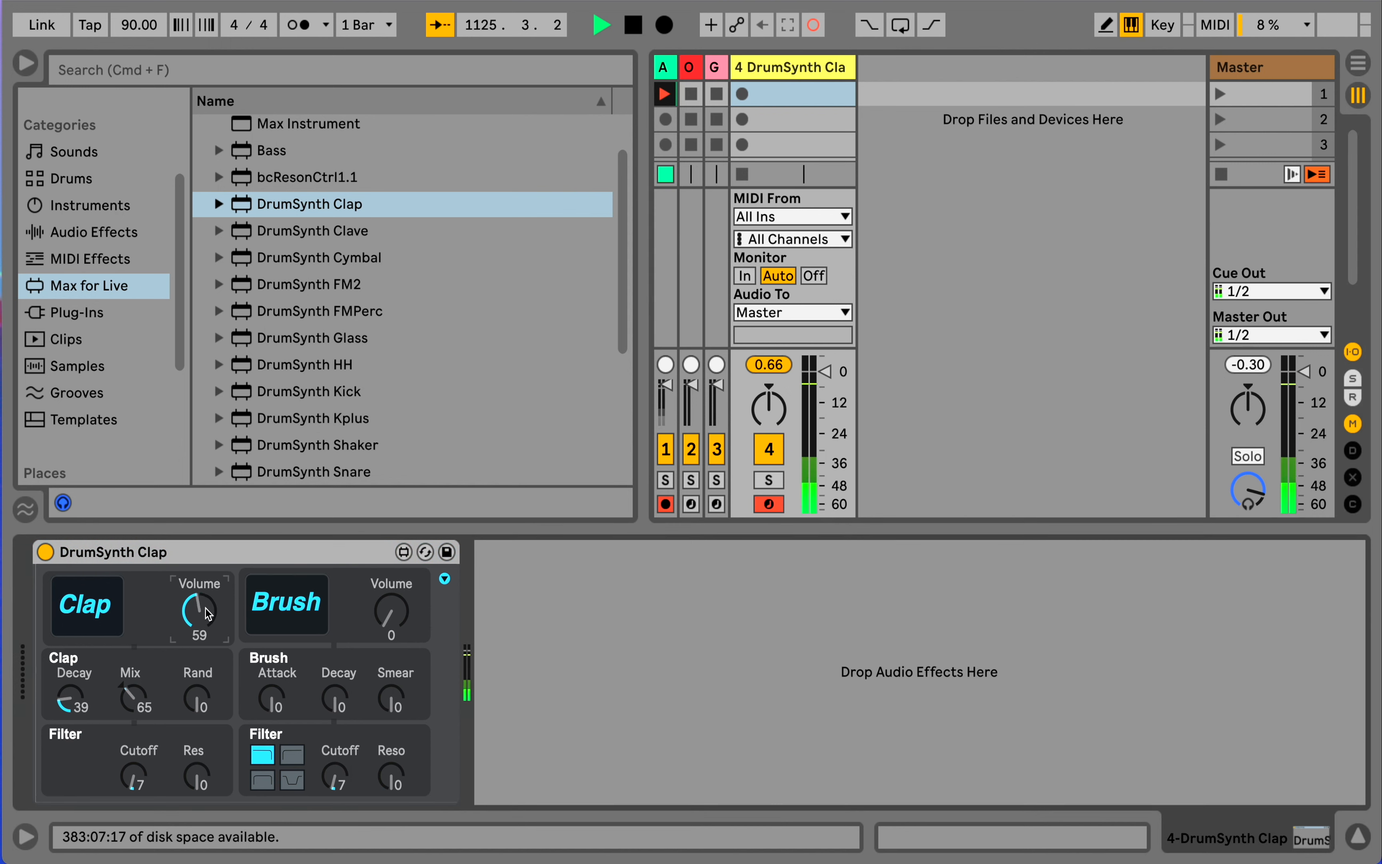
Add a Limiter from the Audio Effects category after DrumSynth Clap
click(84, 258)
click(85, 231)
scroll(324, 316, down, 3)
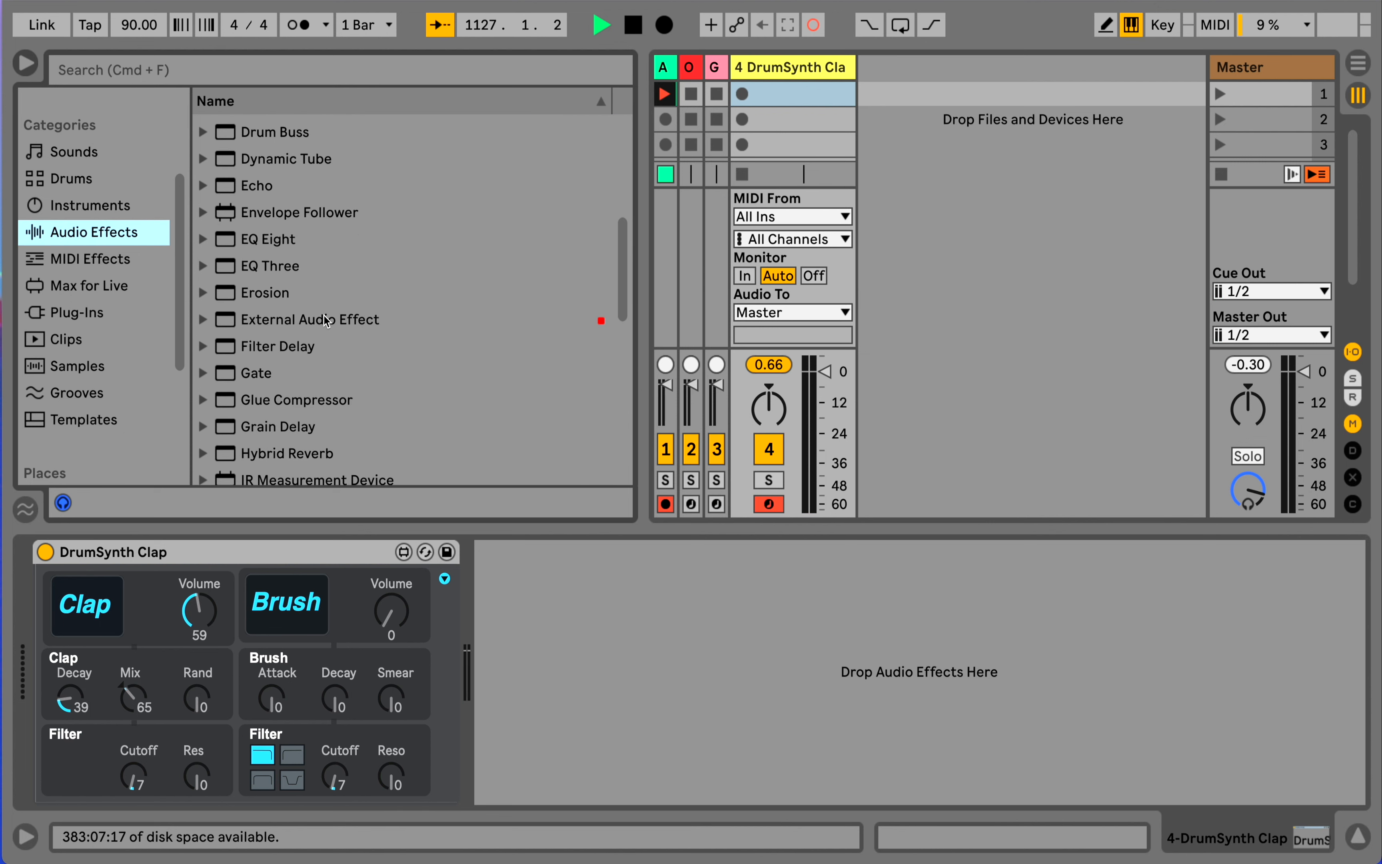
scroll(324, 316, down, 5)
click(261, 183)
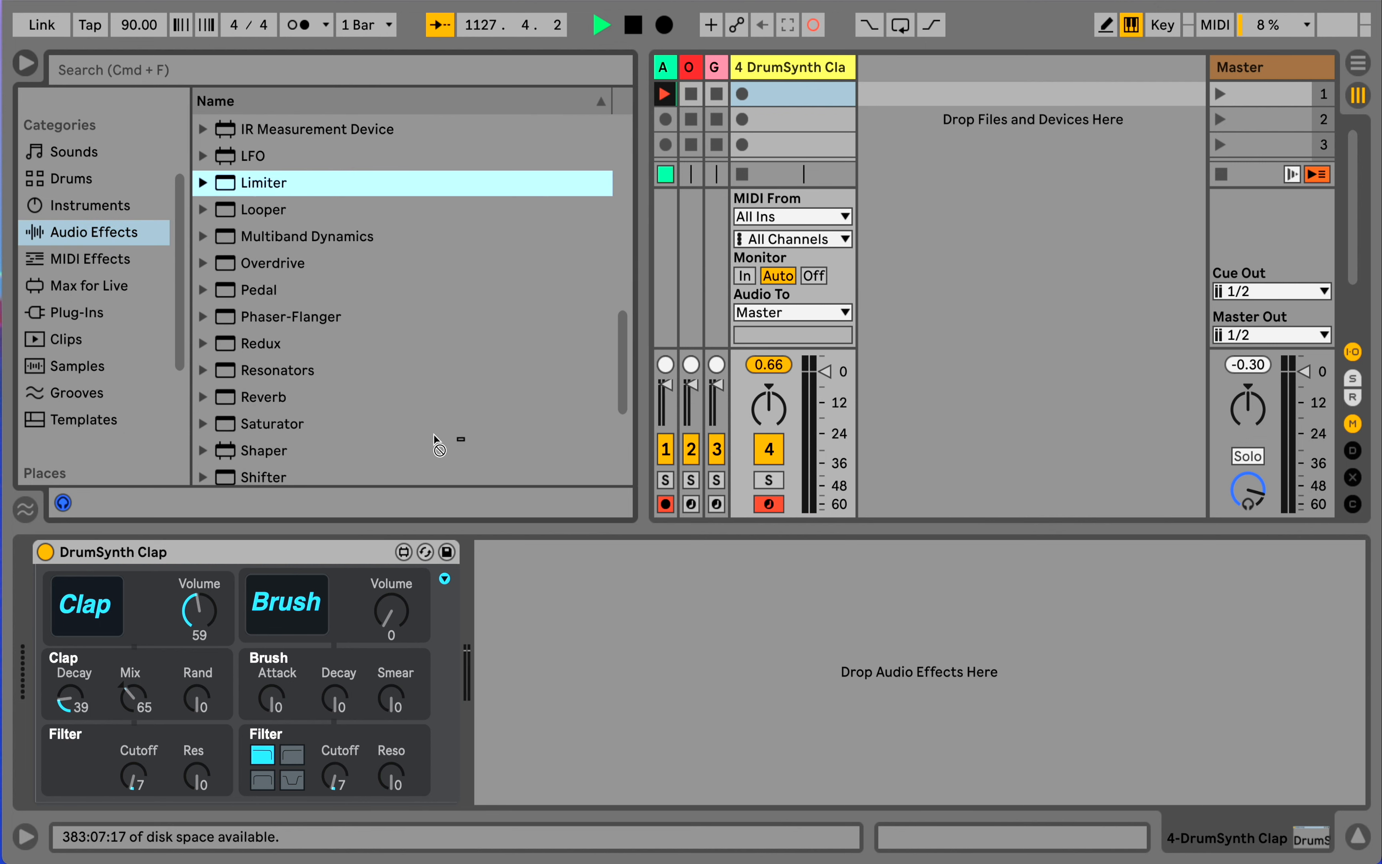
drag(434, 436, 432, 434)
drag(251, 187, 557, 651)
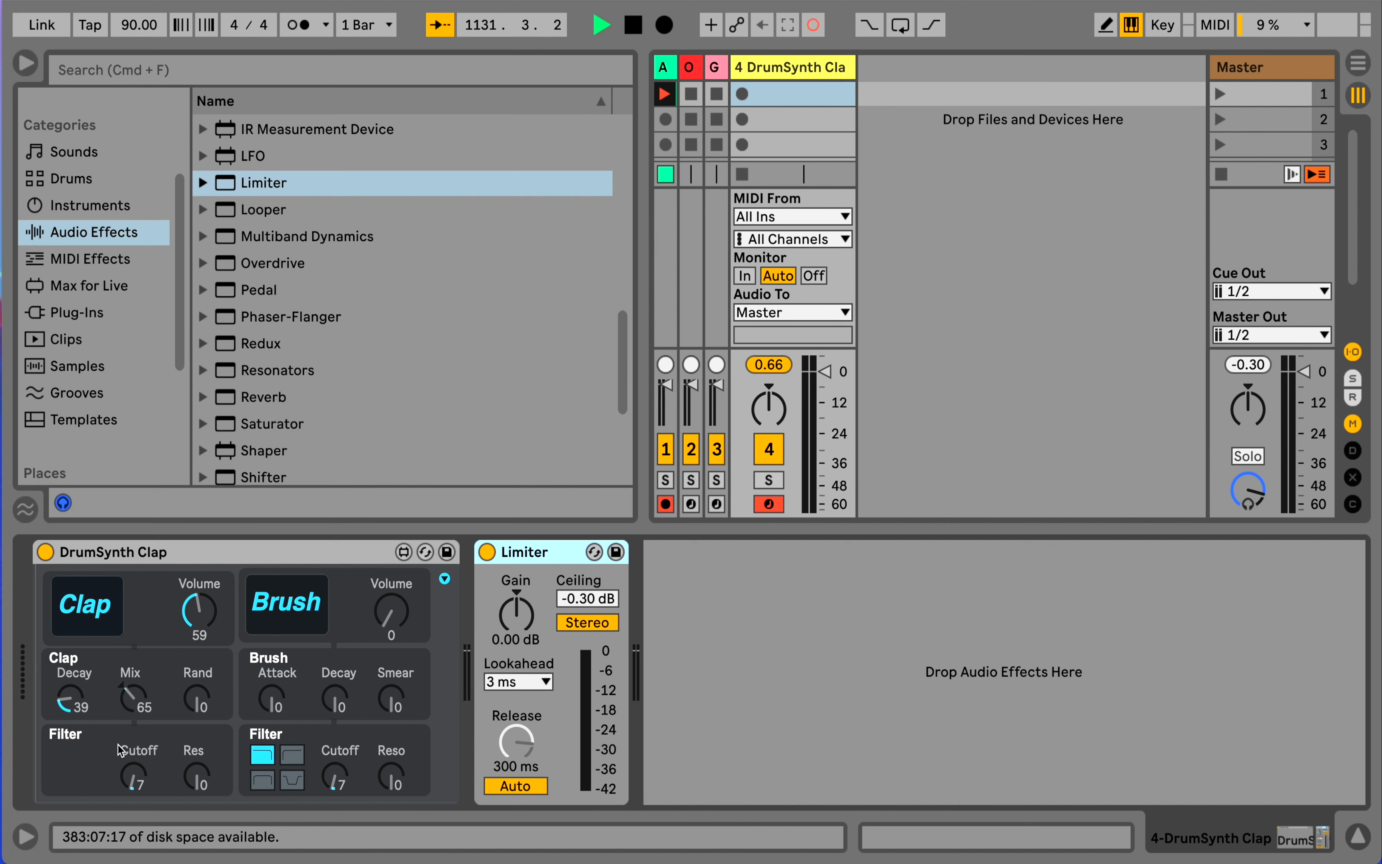
Set DrumSynth Clap's Clap filter Cutoff to 89, Brush Smear to 32 and Brush Volume to 43
drag(132, 775, 132, 711)
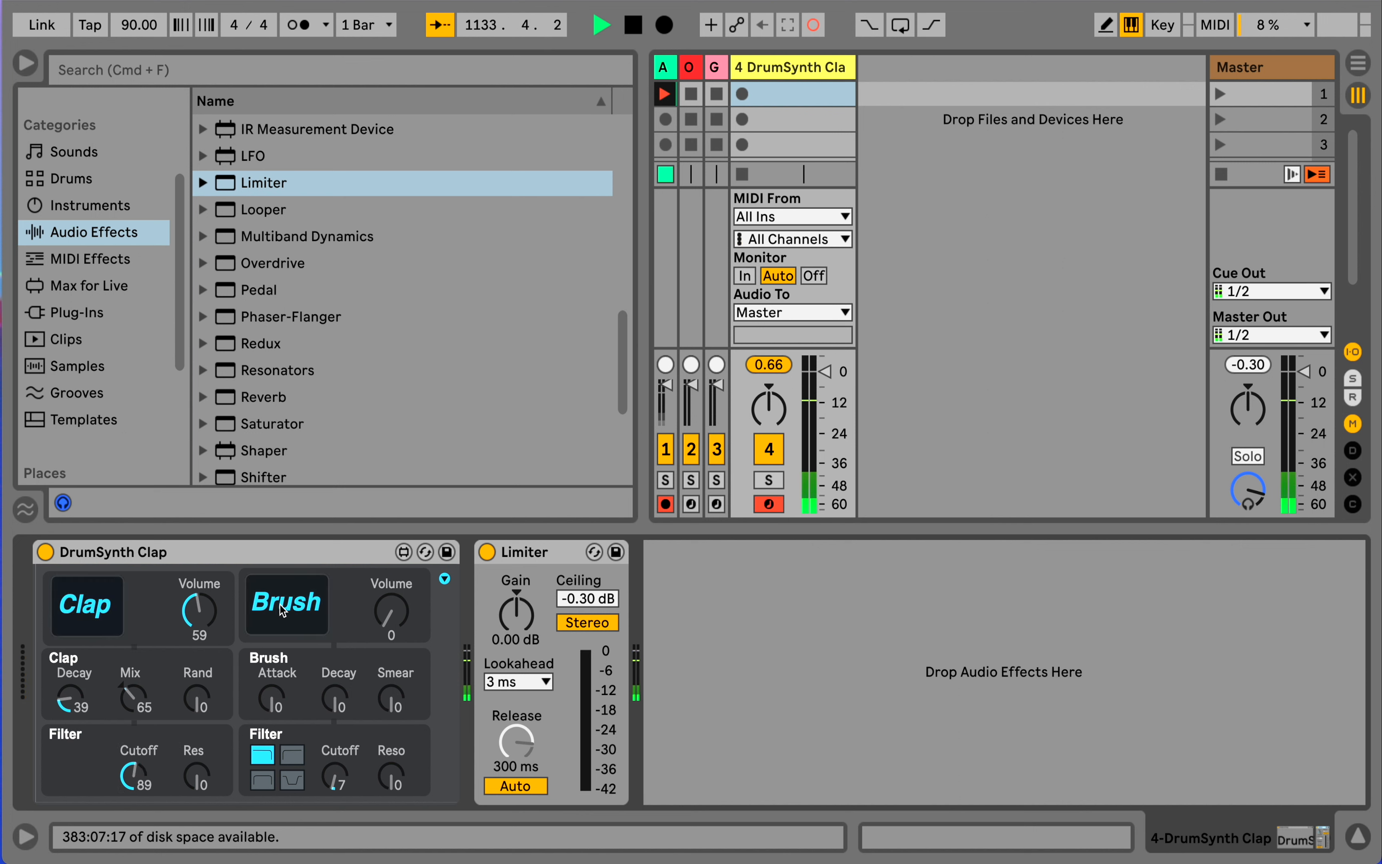
drag(386, 622, 386, 600)
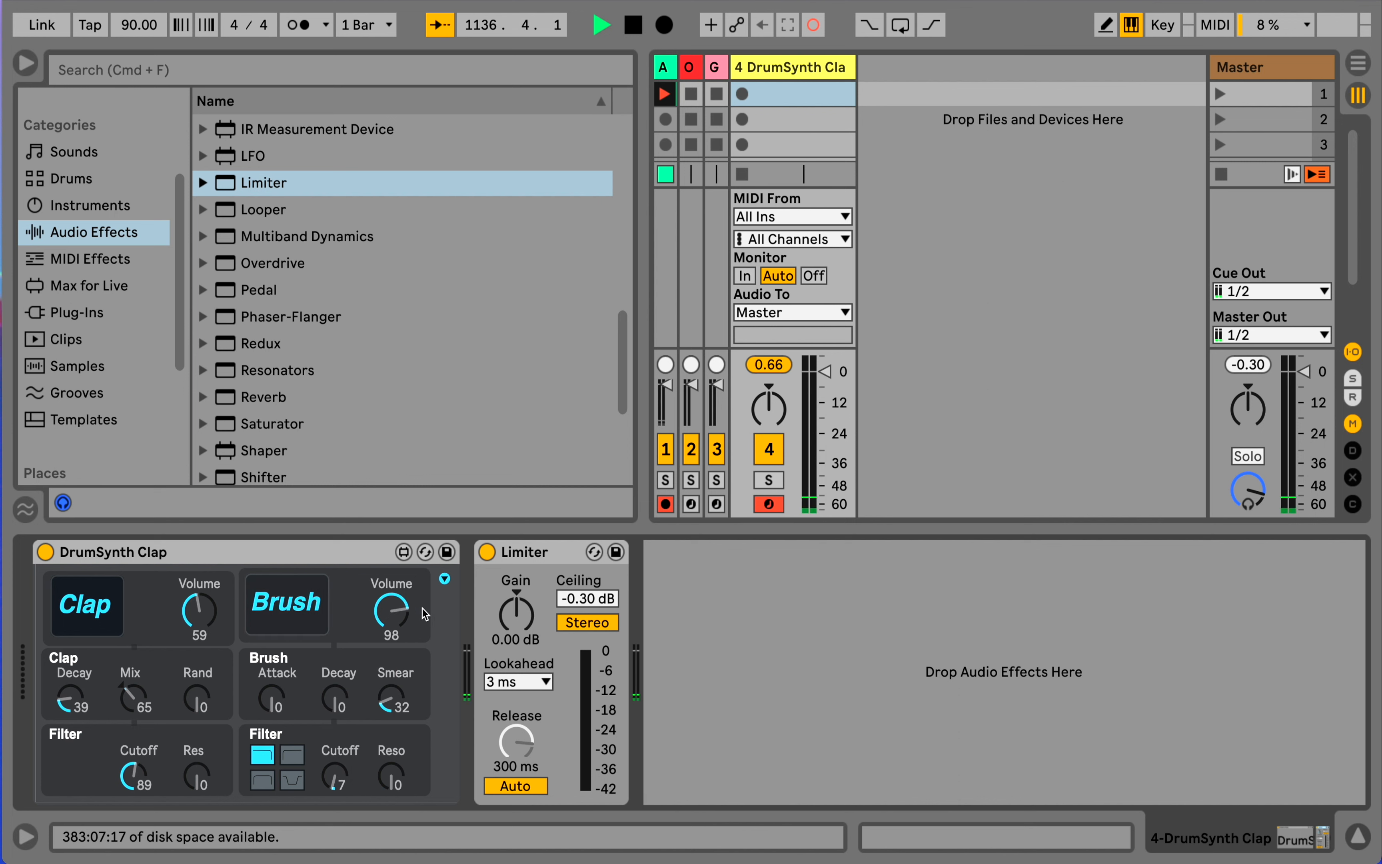
drag(391, 611, 392, 629)
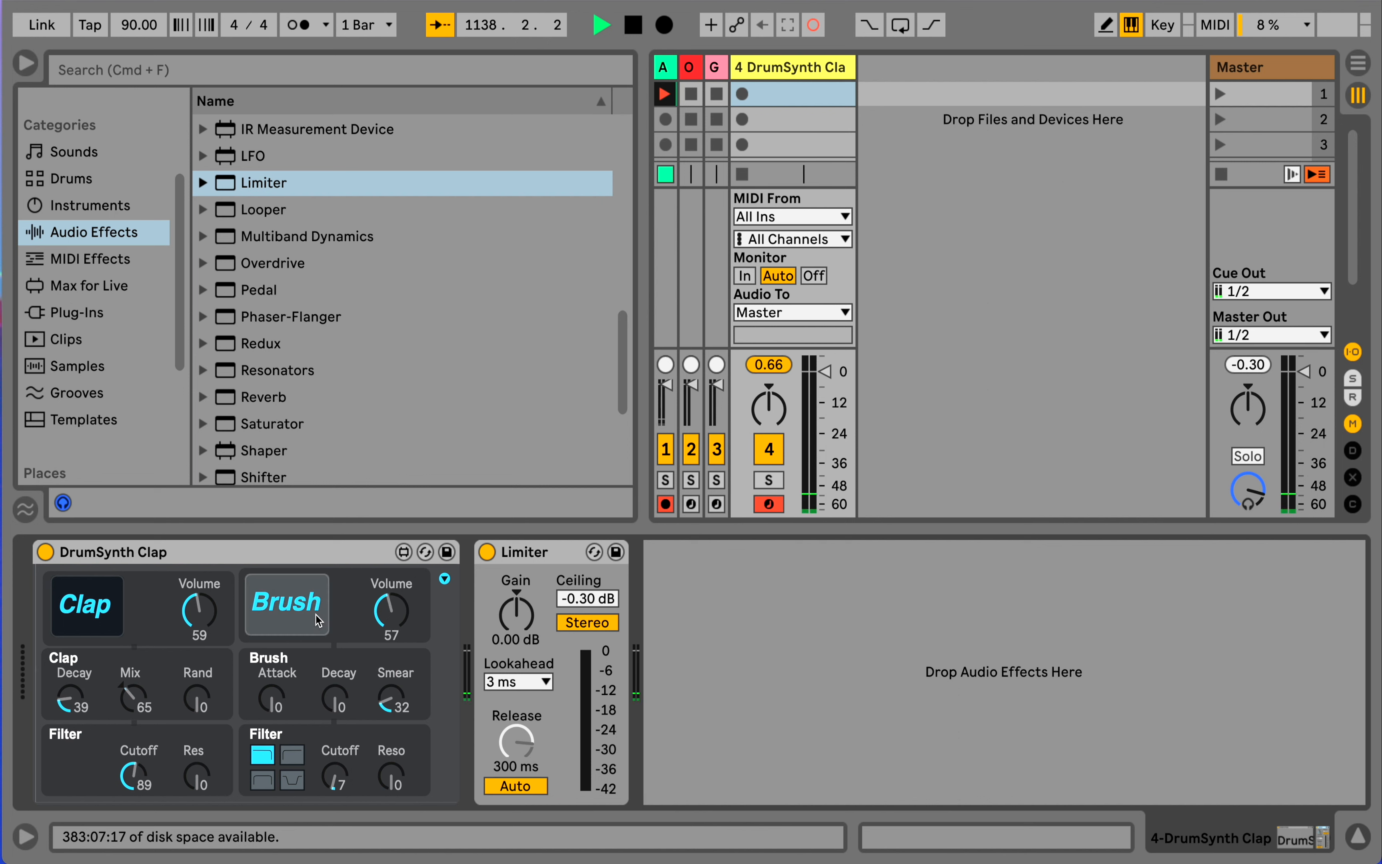
drag(381, 612, 382, 571)
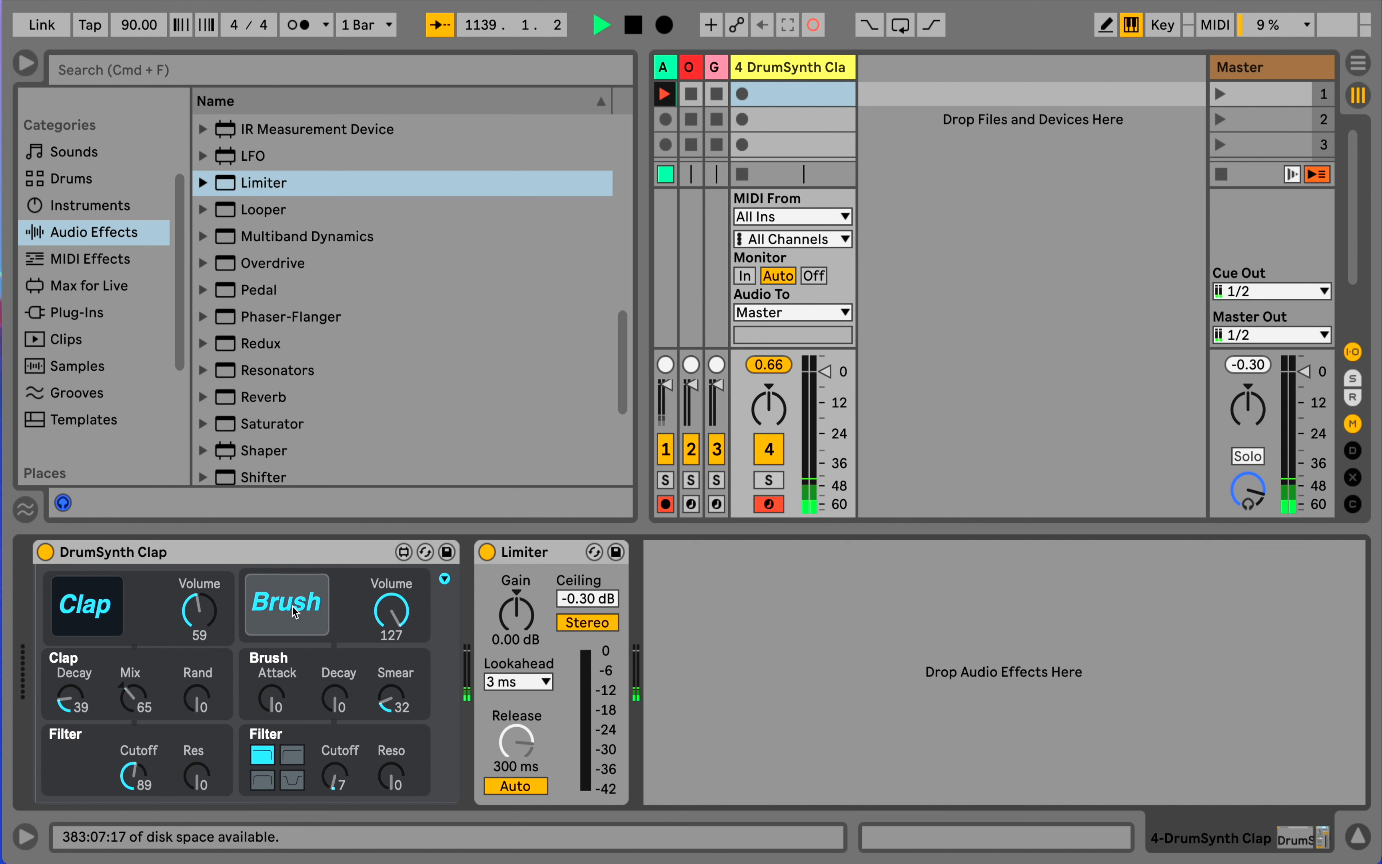
drag(391, 612, 391, 658)
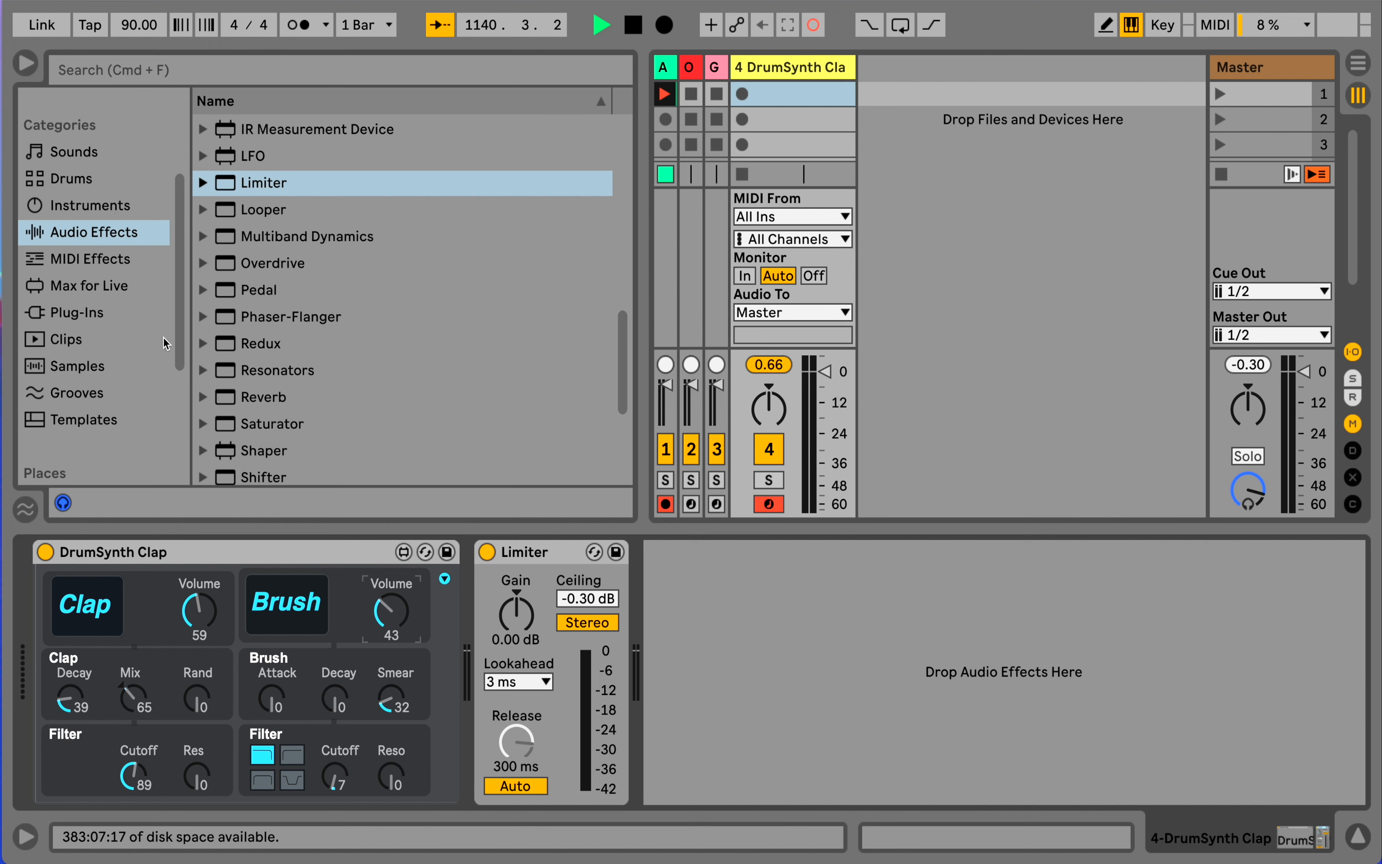
Insert an Auto Filter before the Limiter with Freq 4.32 kHz and Res 8.0 %, and set the Clap Volume to 80
scroll(284, 367, up, 10)
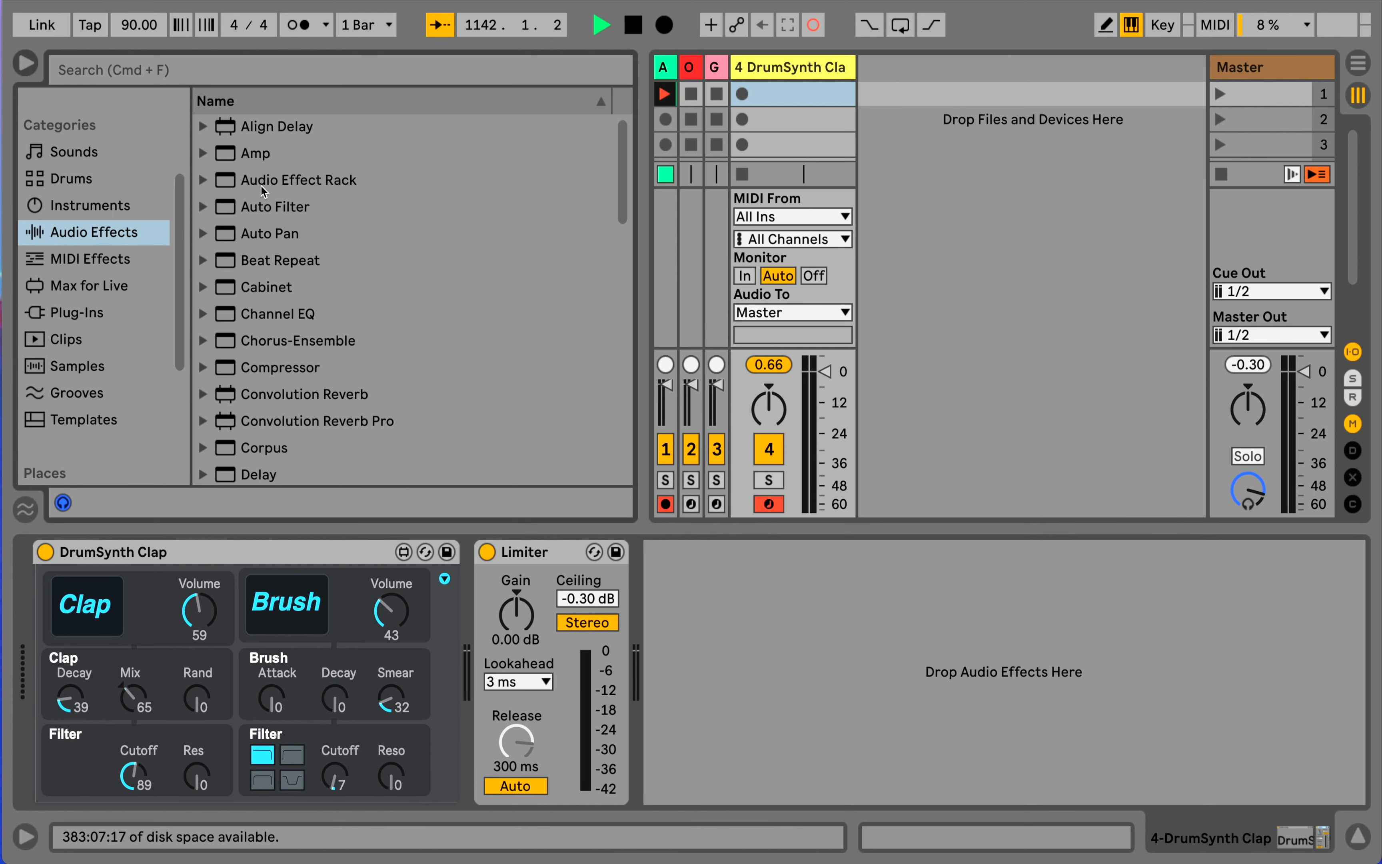
drag(258, 204, 581, 648)
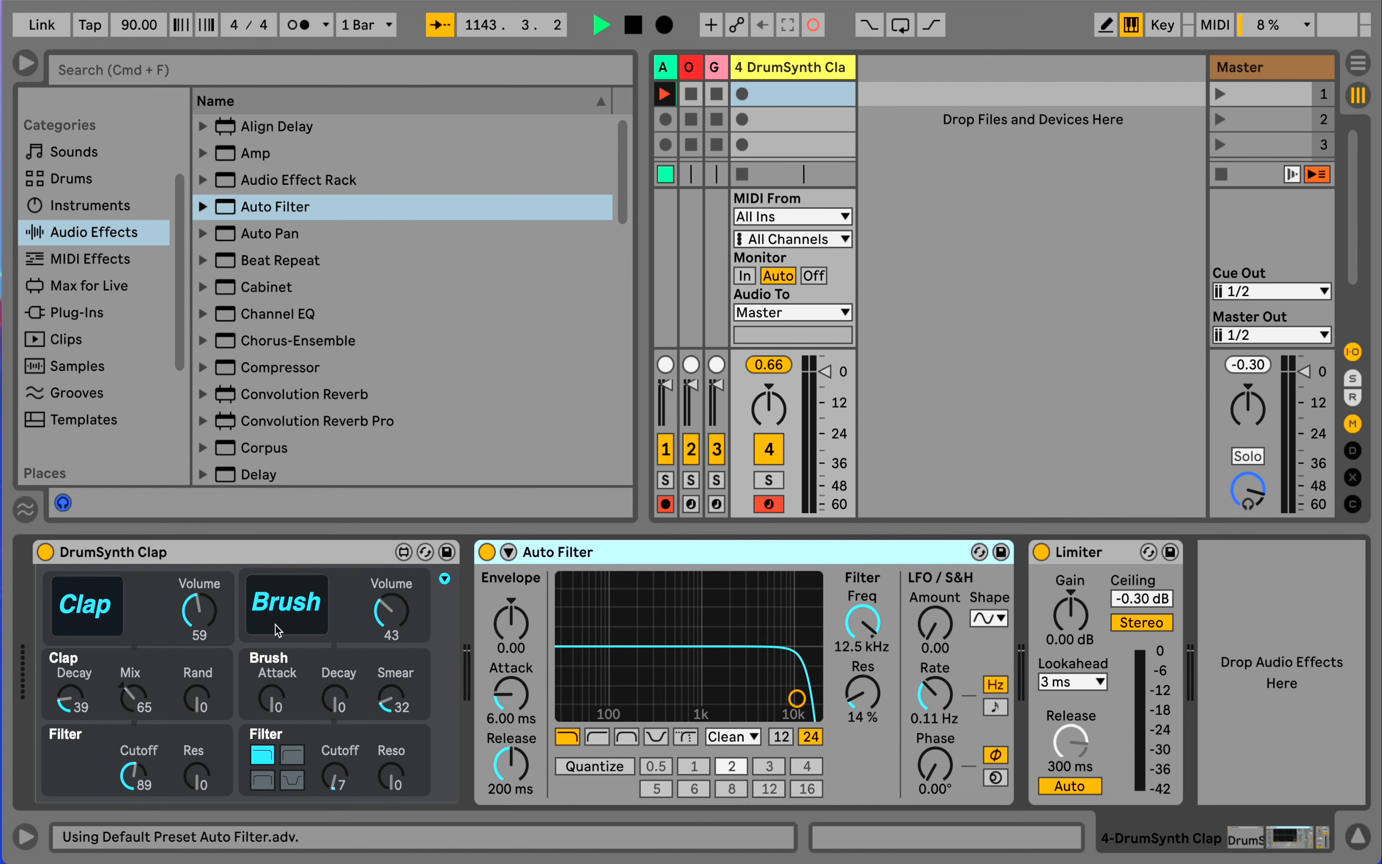
drag(190, 621, 190, 598)
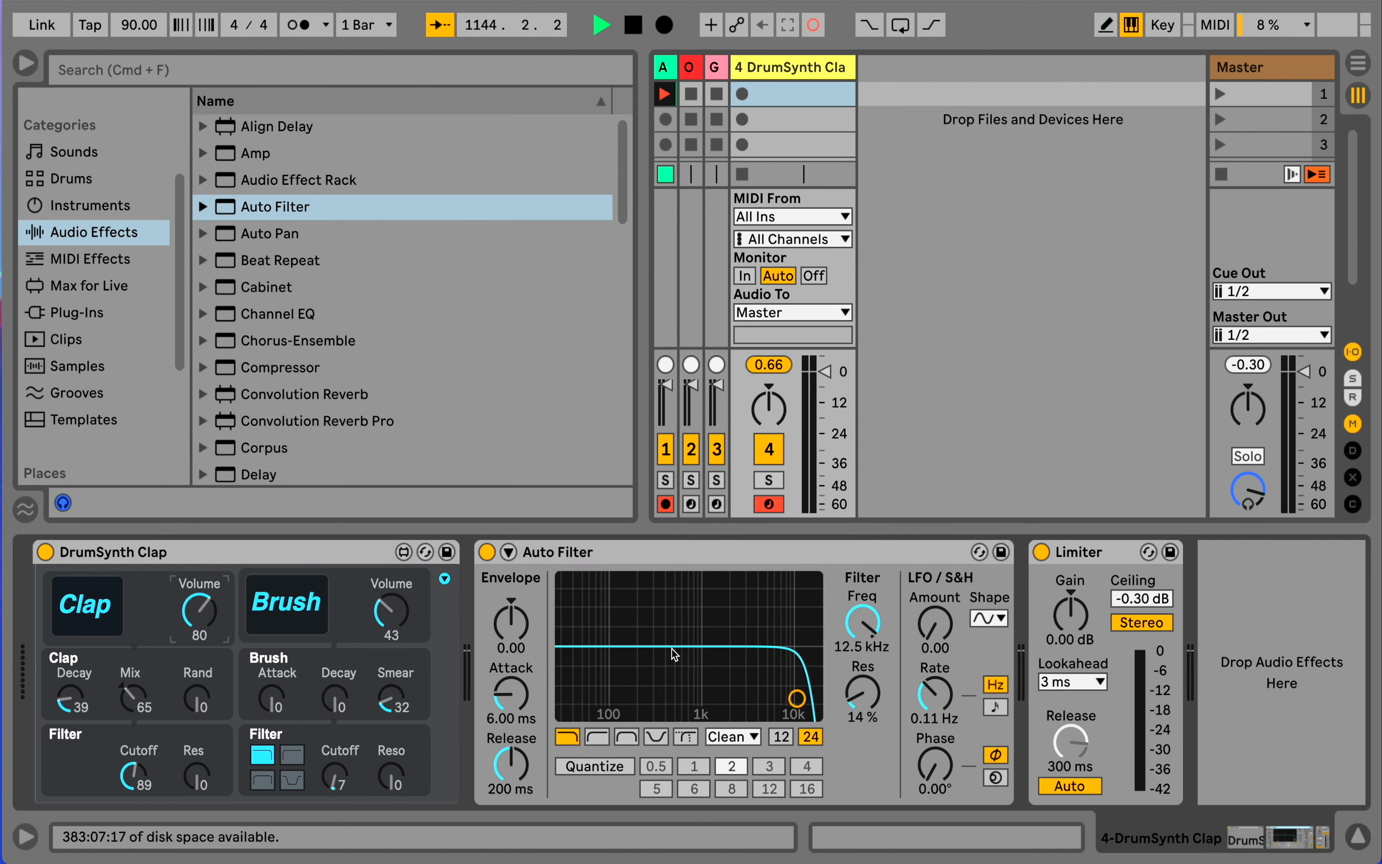
mouse_move(805, 701)
mouse_down()
mouse_move(731, 694)
mouse_move(736, 708)
mouse_move(757, 704)
mouse_up()
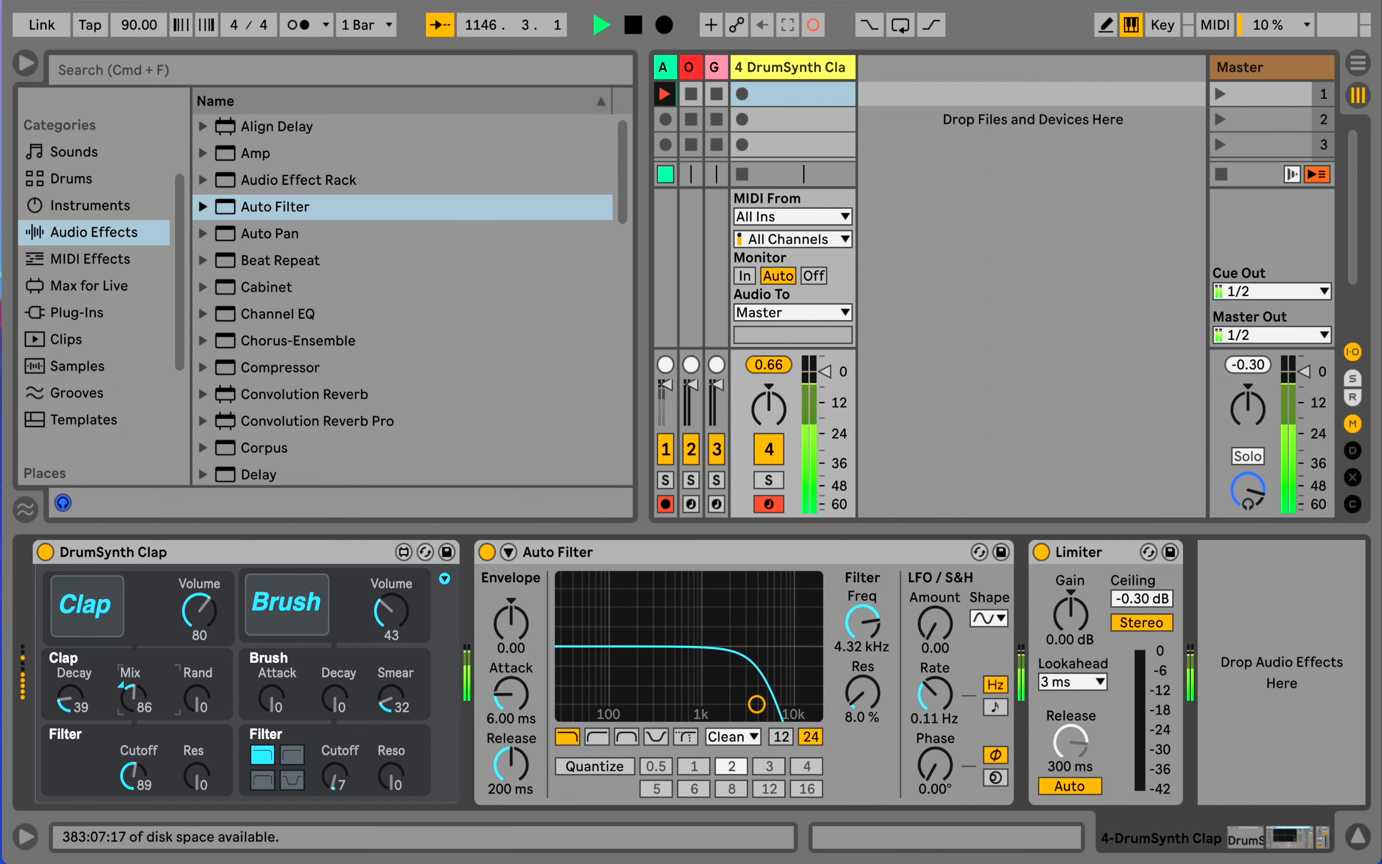
Set DrumSynth Clap's Clap Mix to 79, Clap Volume to 41 and Brush Volume to 127
drag(137, 704, 137, 700)
drag(191, 612, 192, 668)
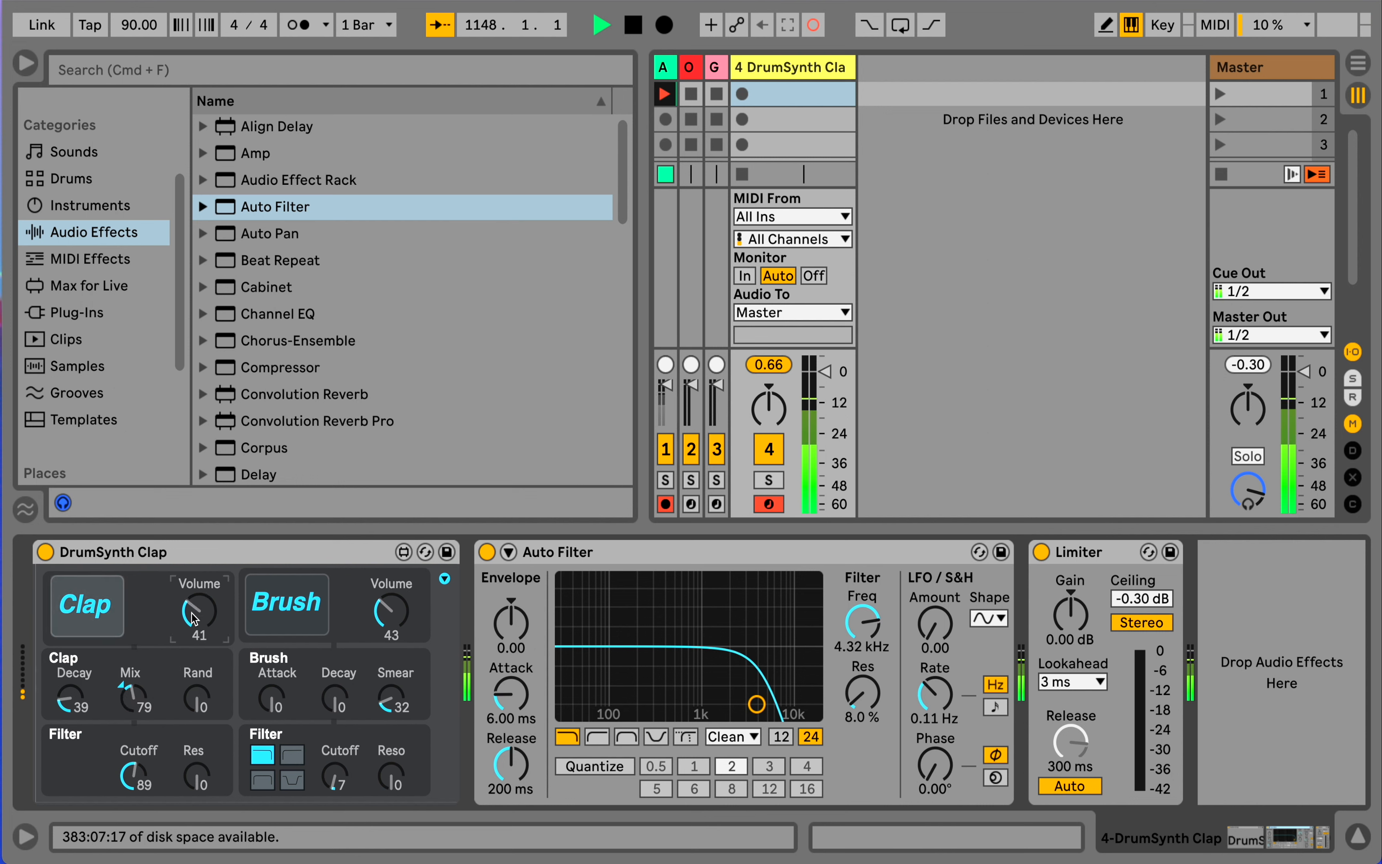
drag(388, 622, 388, 575)
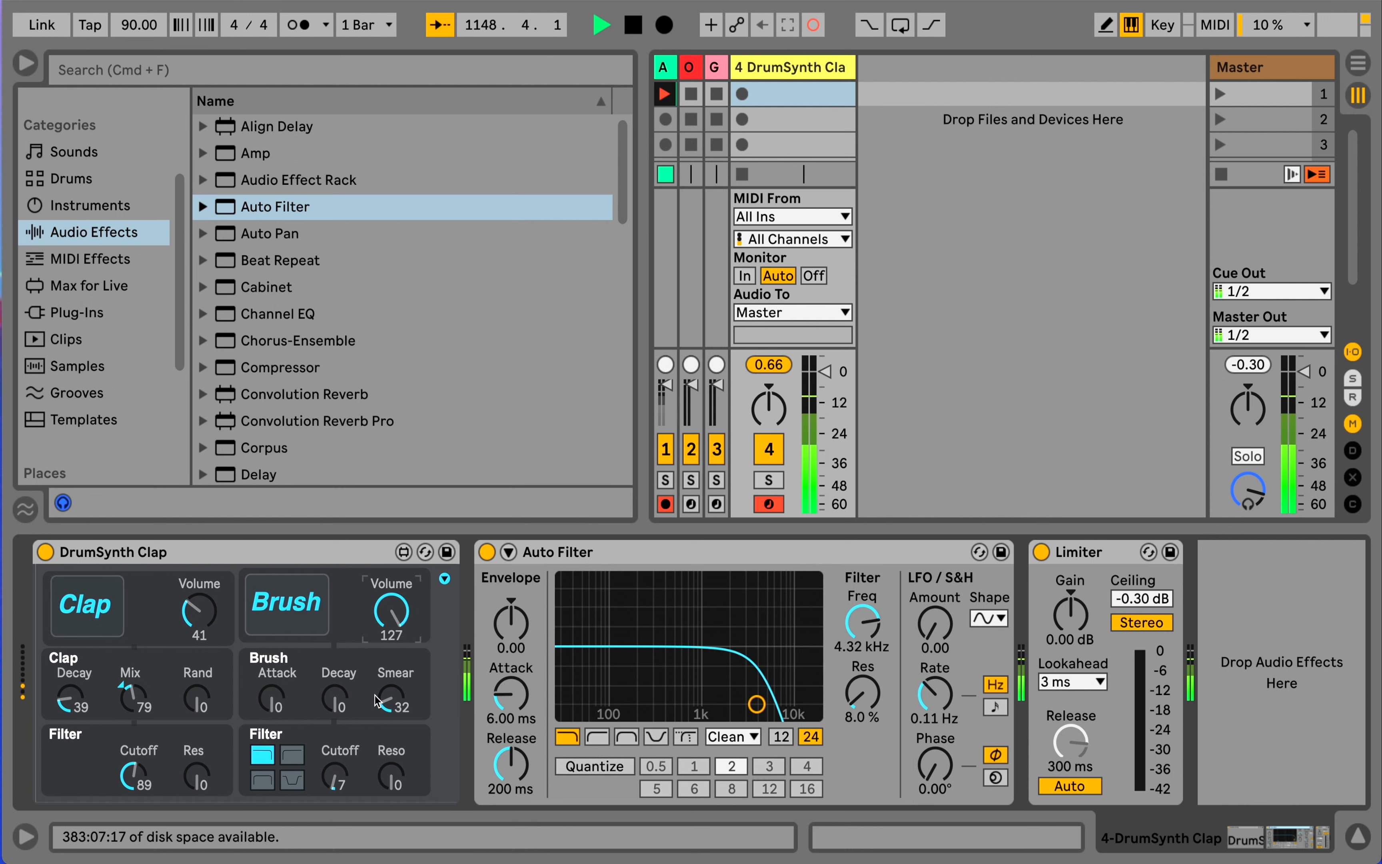
Set the Brush Attack to 0, Decay to 35 and Smear to 58, and the Brush filter Cutoff to 71 and Reso to 36
drag(316, 706, 316, 683)
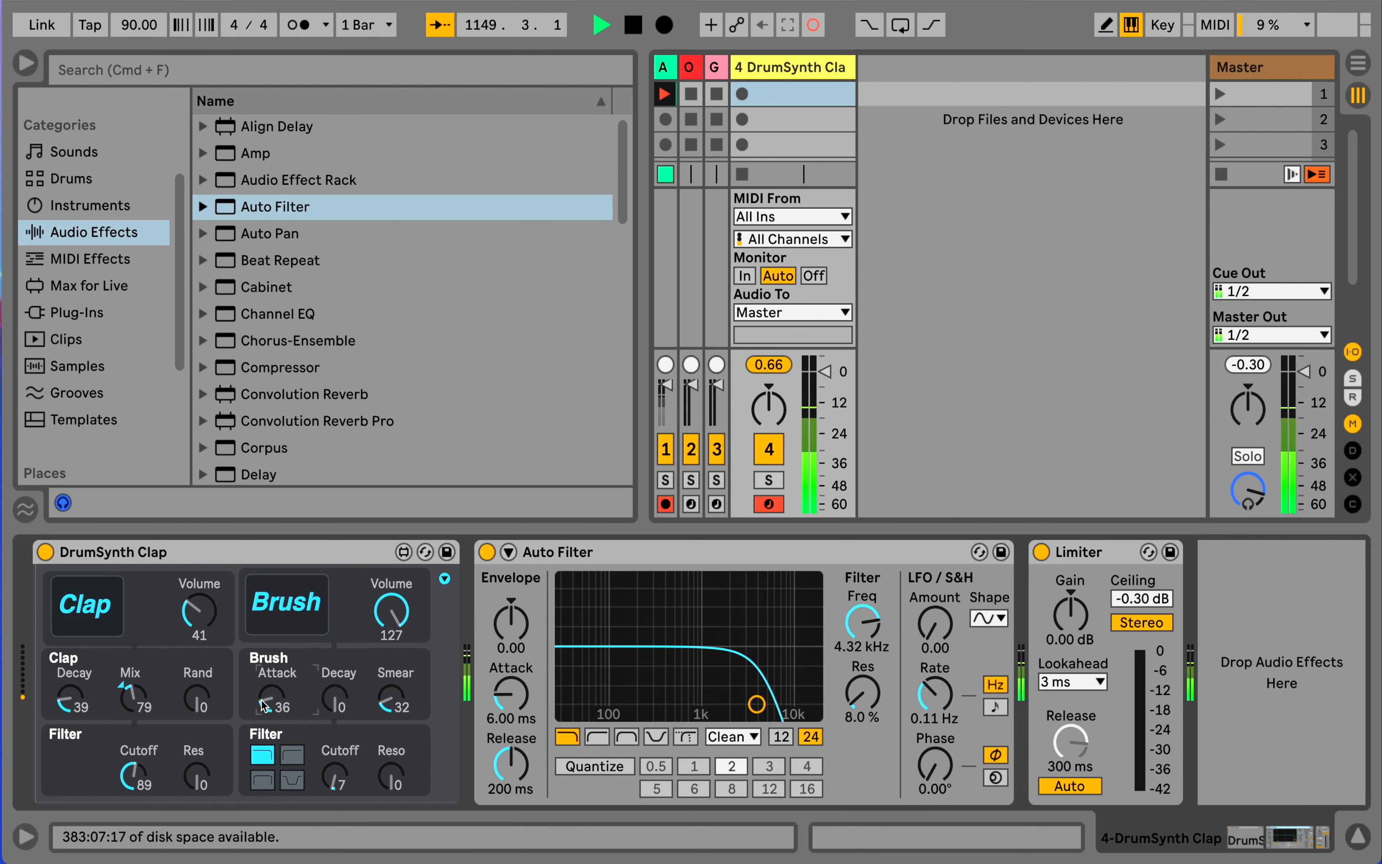
mouse_move(264, 707)
mouse_down()
mouse_move(307, 730)
mouse_move(353, 704)
mouse_move(353, 663)
mouse_up()
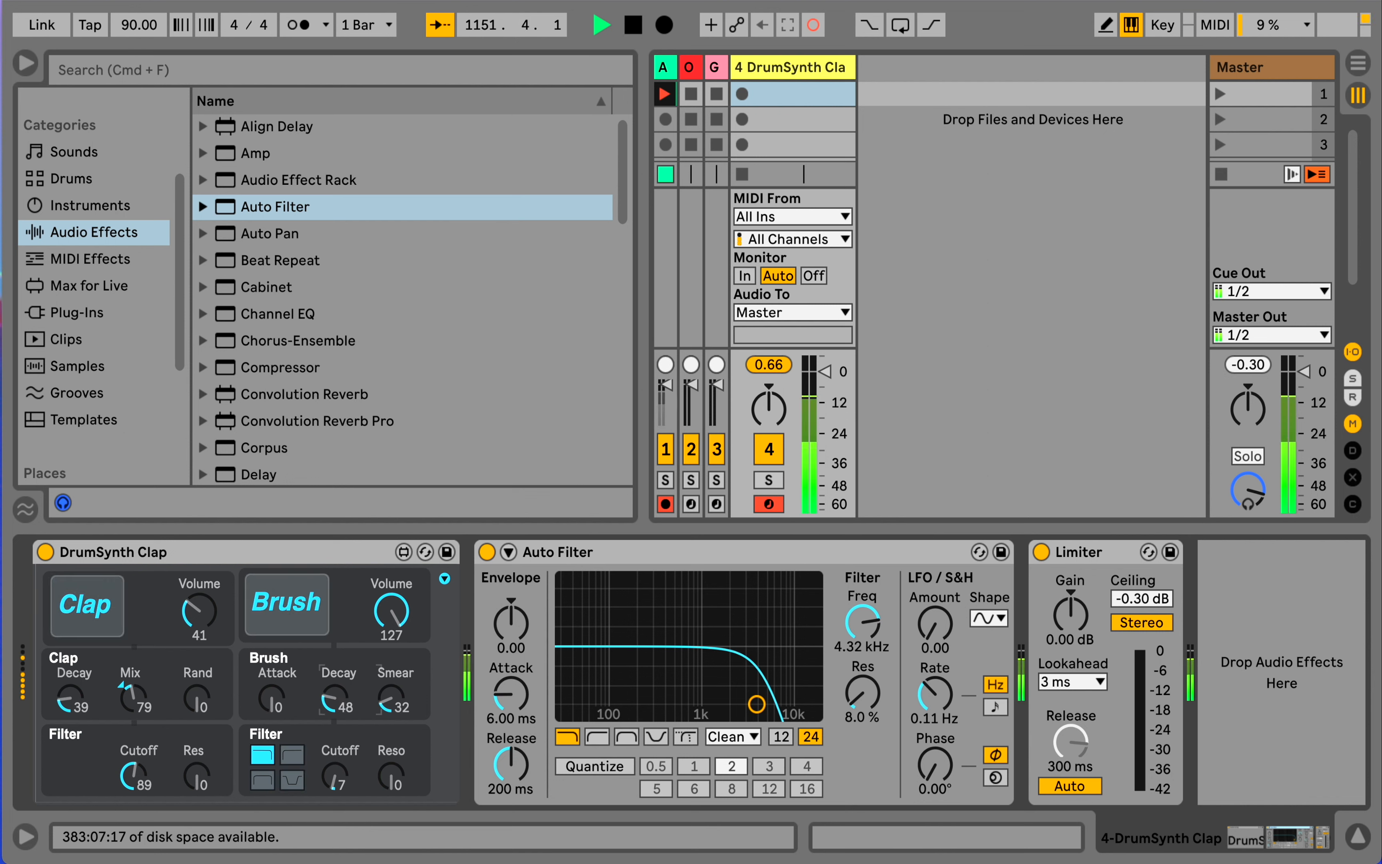
drag(387, 702, 387, 682)
drag(391, 782, 337, 767)
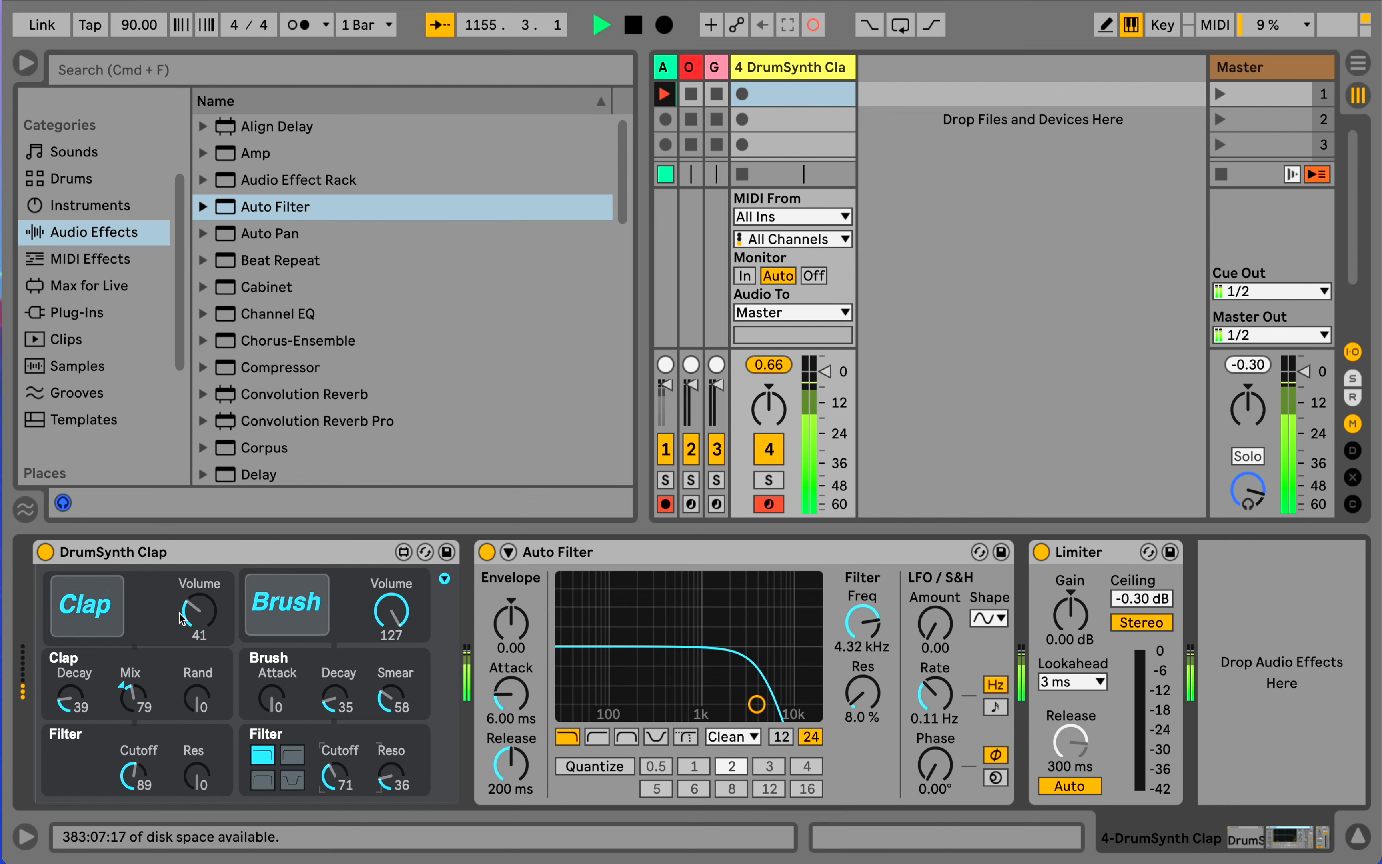
Set DrumSynth Clap's Clap Volume to 0, the Brush filter Cutoff to 45 and the Brush Decay to 55
drag(200, 621, 200, 645)
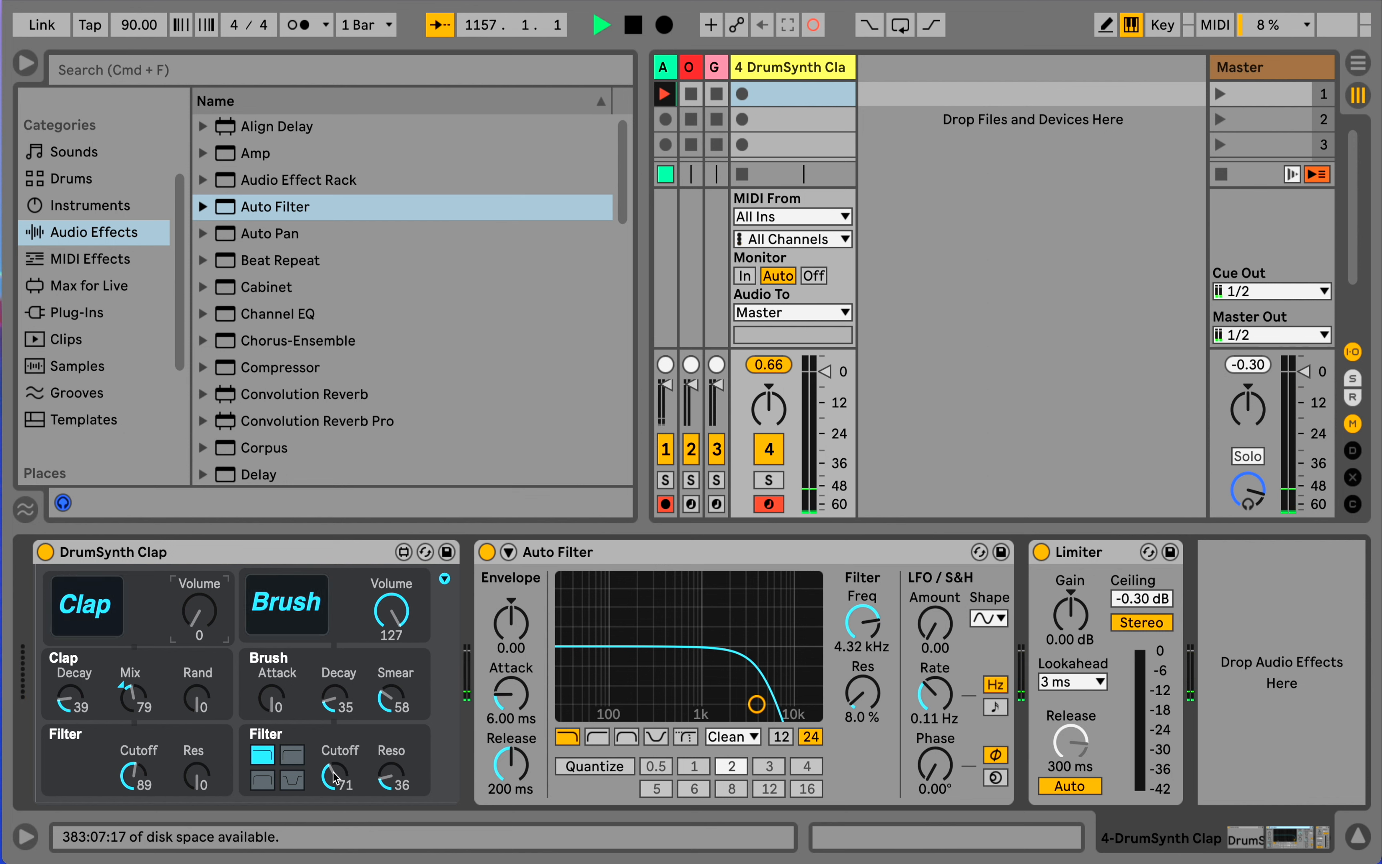
mouse_move(337, 775)
mouse_down()
mouse_move(337, 800)
mouse_move(325, 789)
mouse_move(338, 791)
mouse_up()
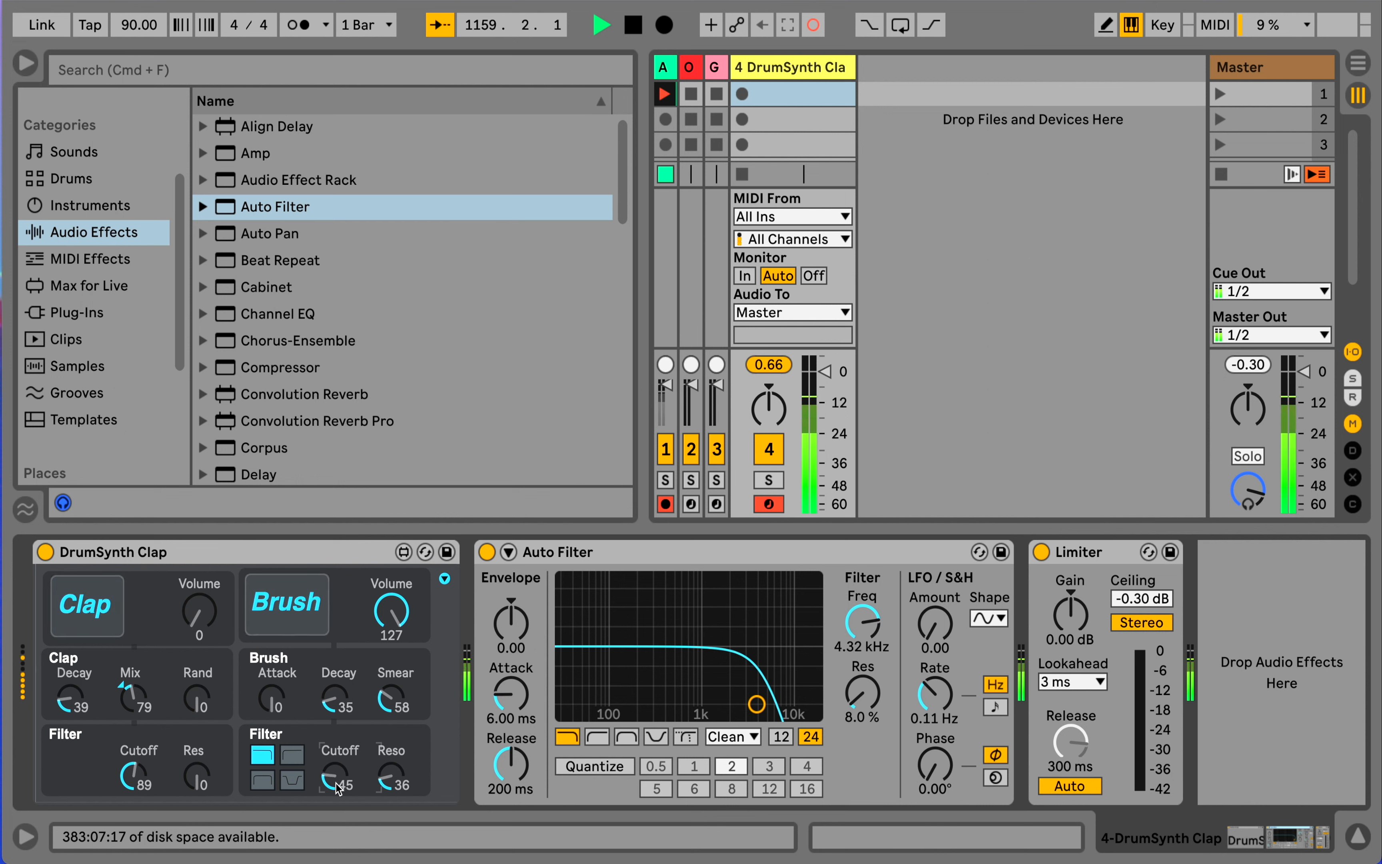
mouse_move(334, 702)
mouse_down()
mouse_move(333, 674)
mouse_move(272, 712)
mouse_up()
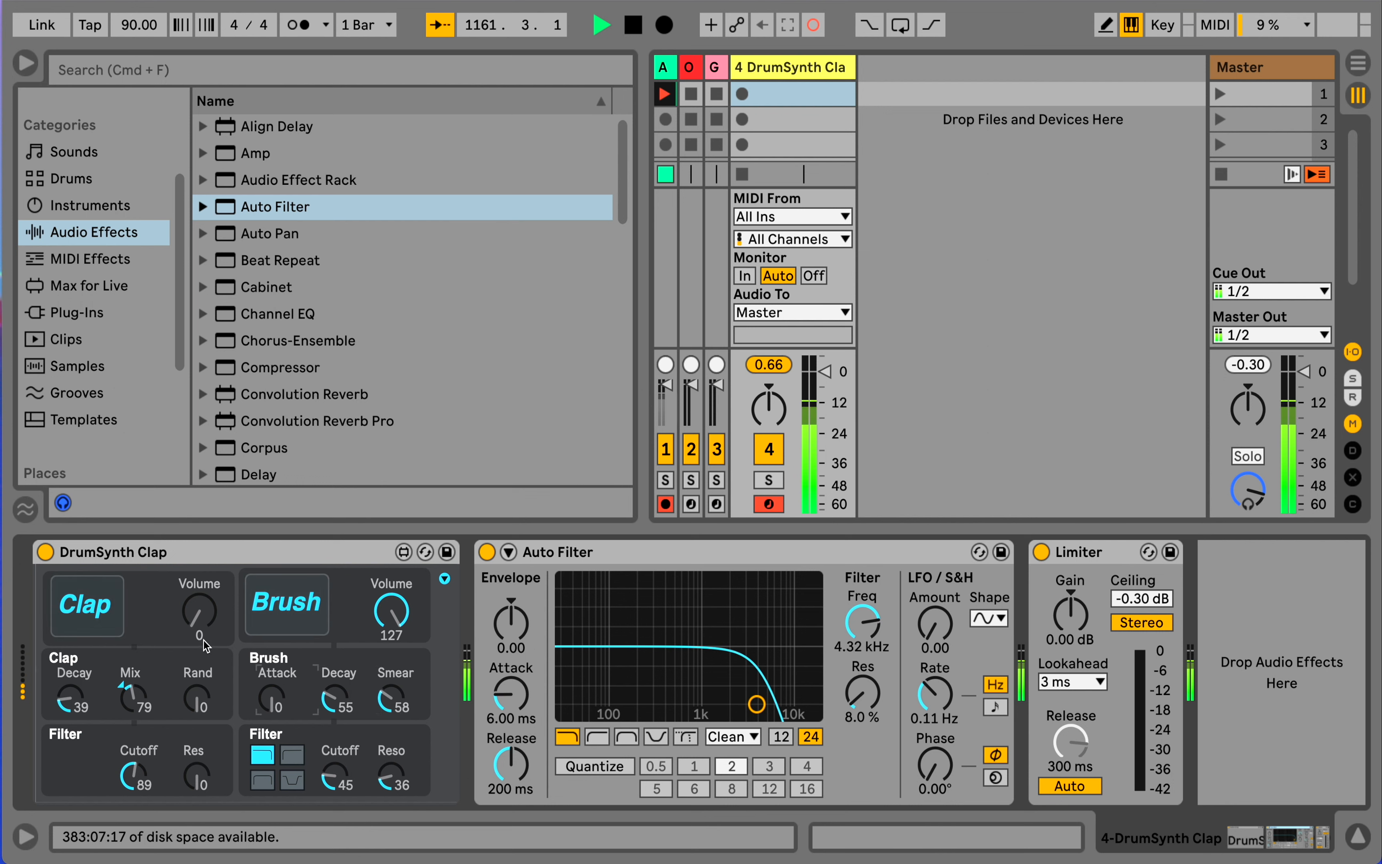
Set the Clap Volume to 58 and Rand to 14, and the Clap filter Cutoff to 80 and Res to 14
drag(206, 641, 206, 601)
drag(207, 714, 207, 706)
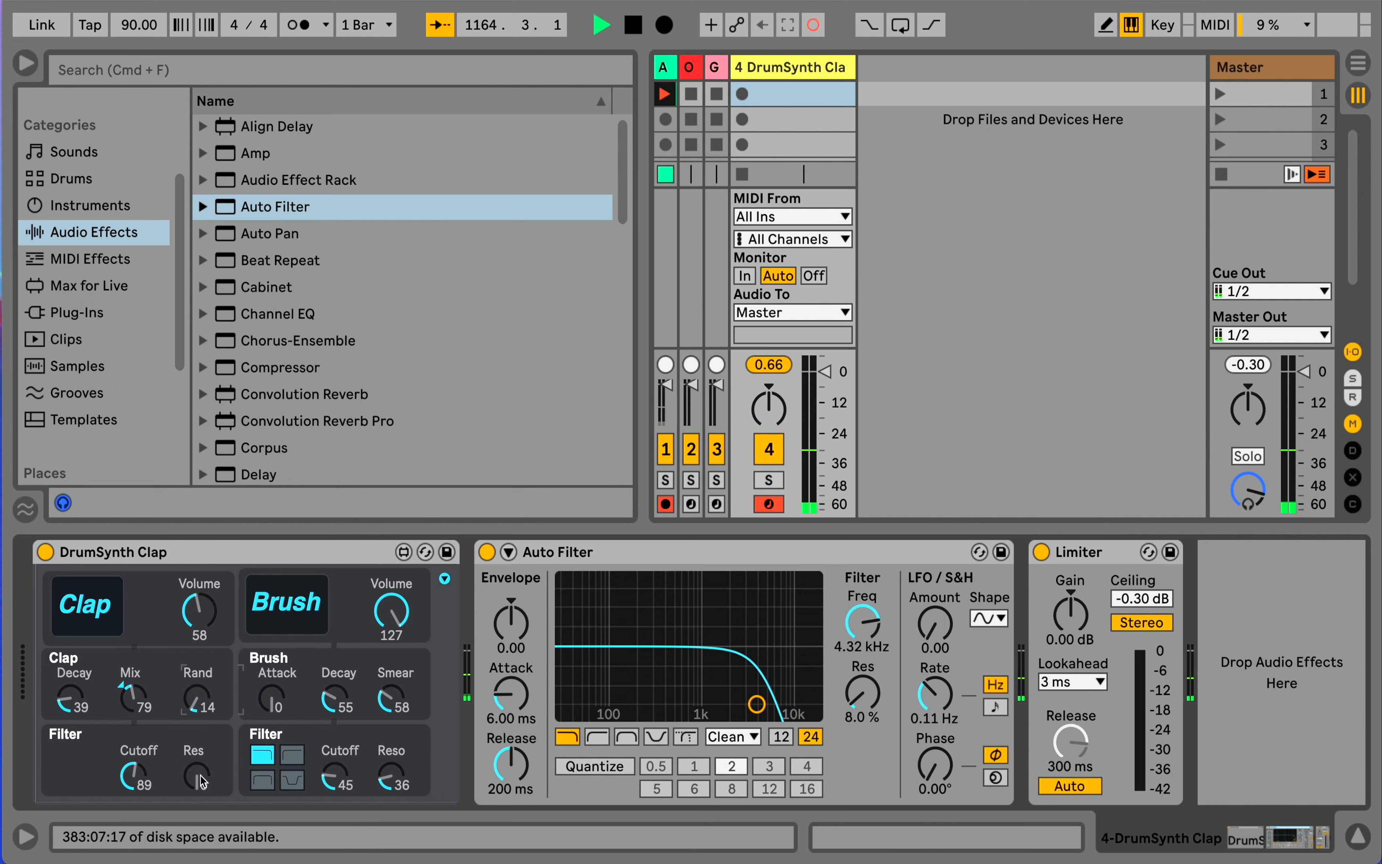
drag(196, 784, 136, 780)
Replace DrumSynth Clap with DrumSynth Kick from Max for Live and set the kick's Drive to 40
click(80, 282)
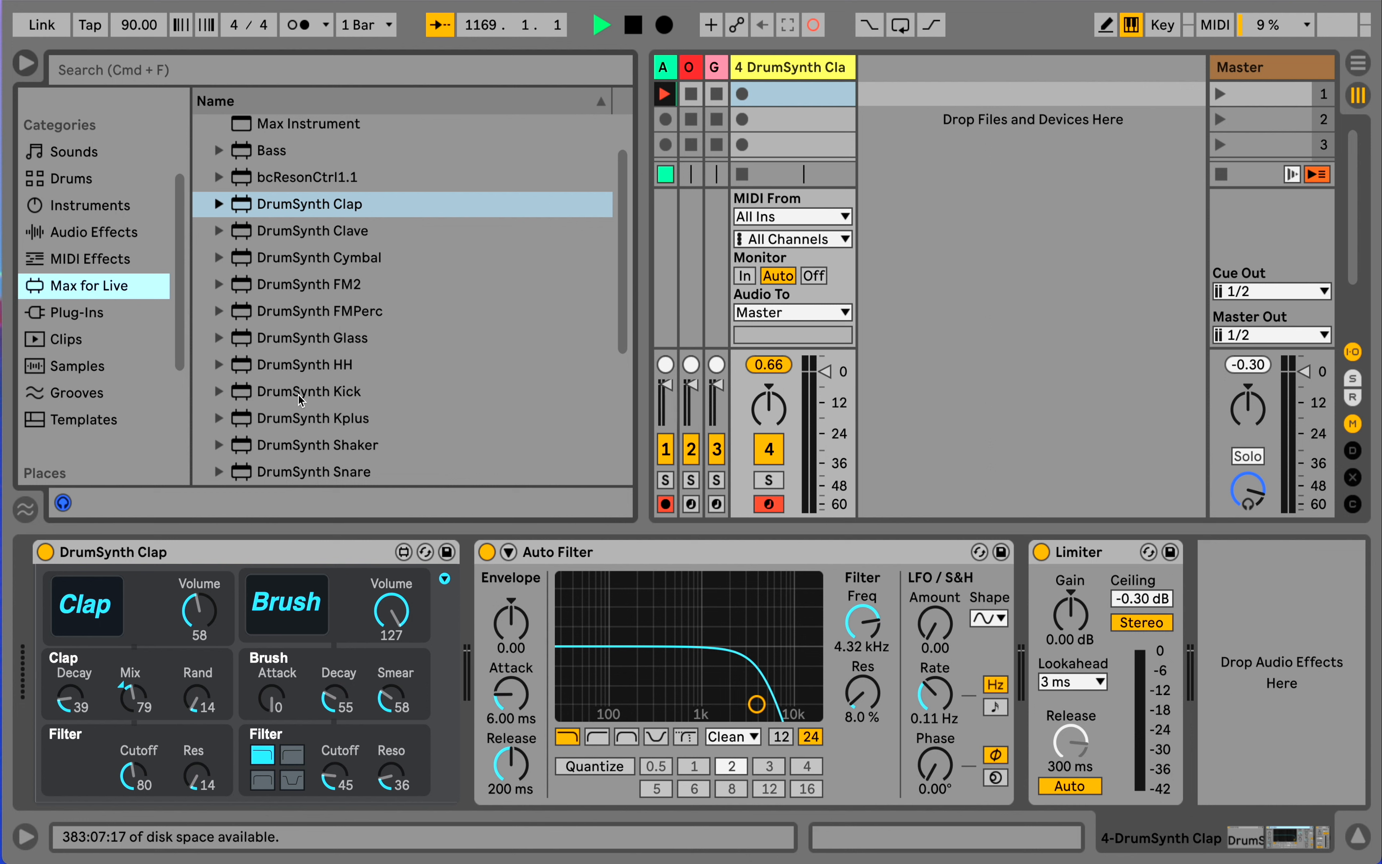
drag(297, 395, 249, 680)
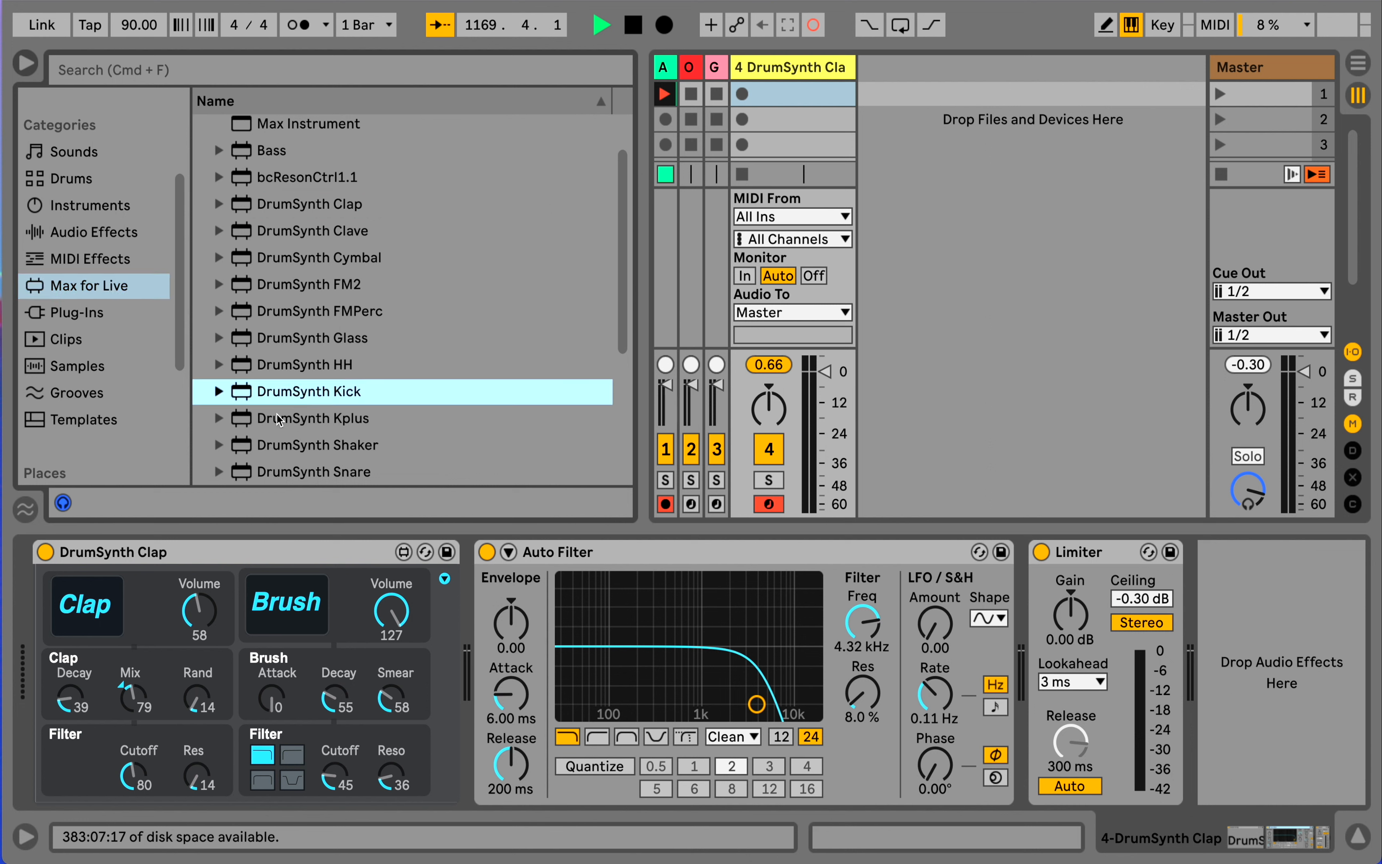
double_click(284, 391)
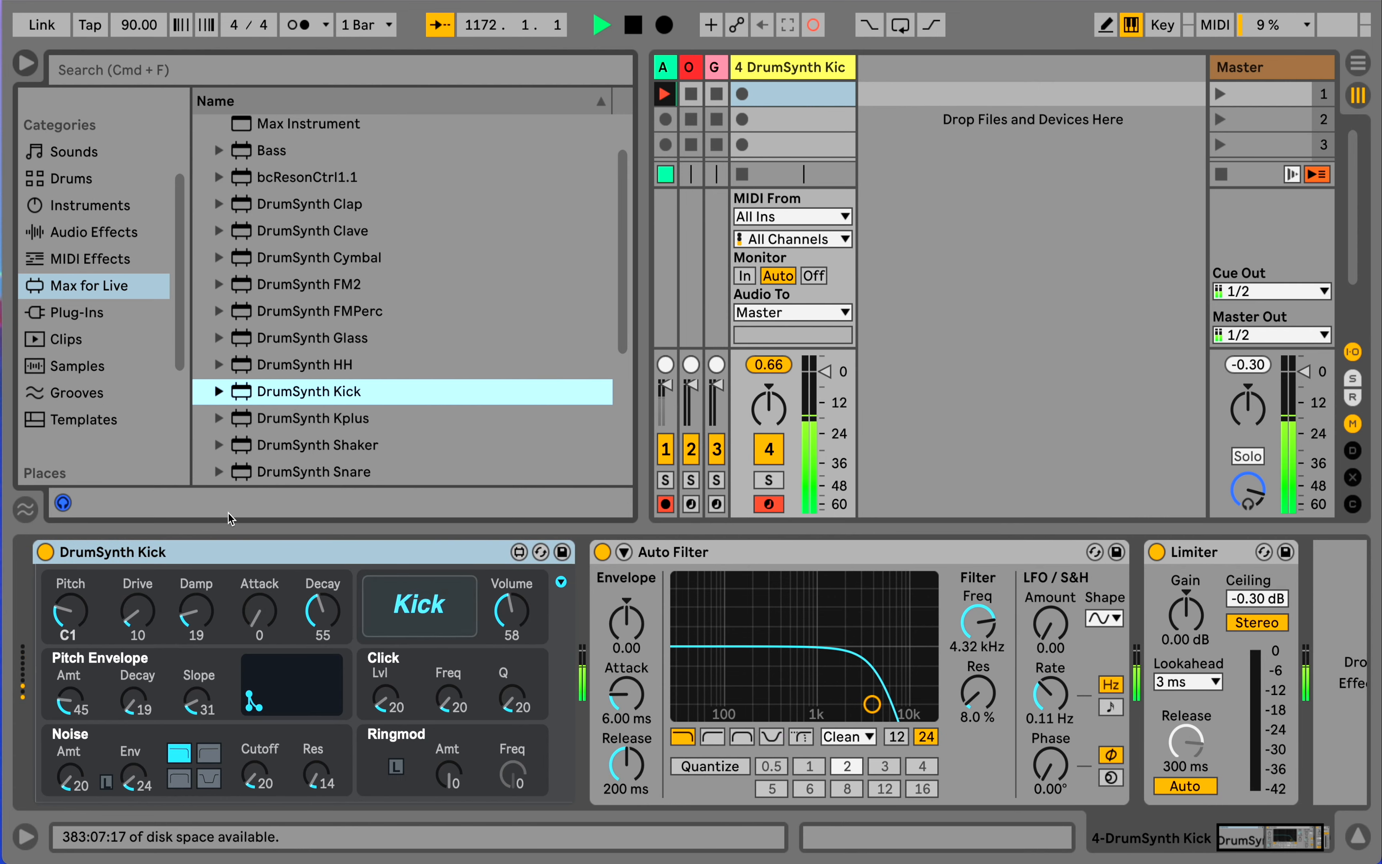
drag(70, 610, 70, 599)
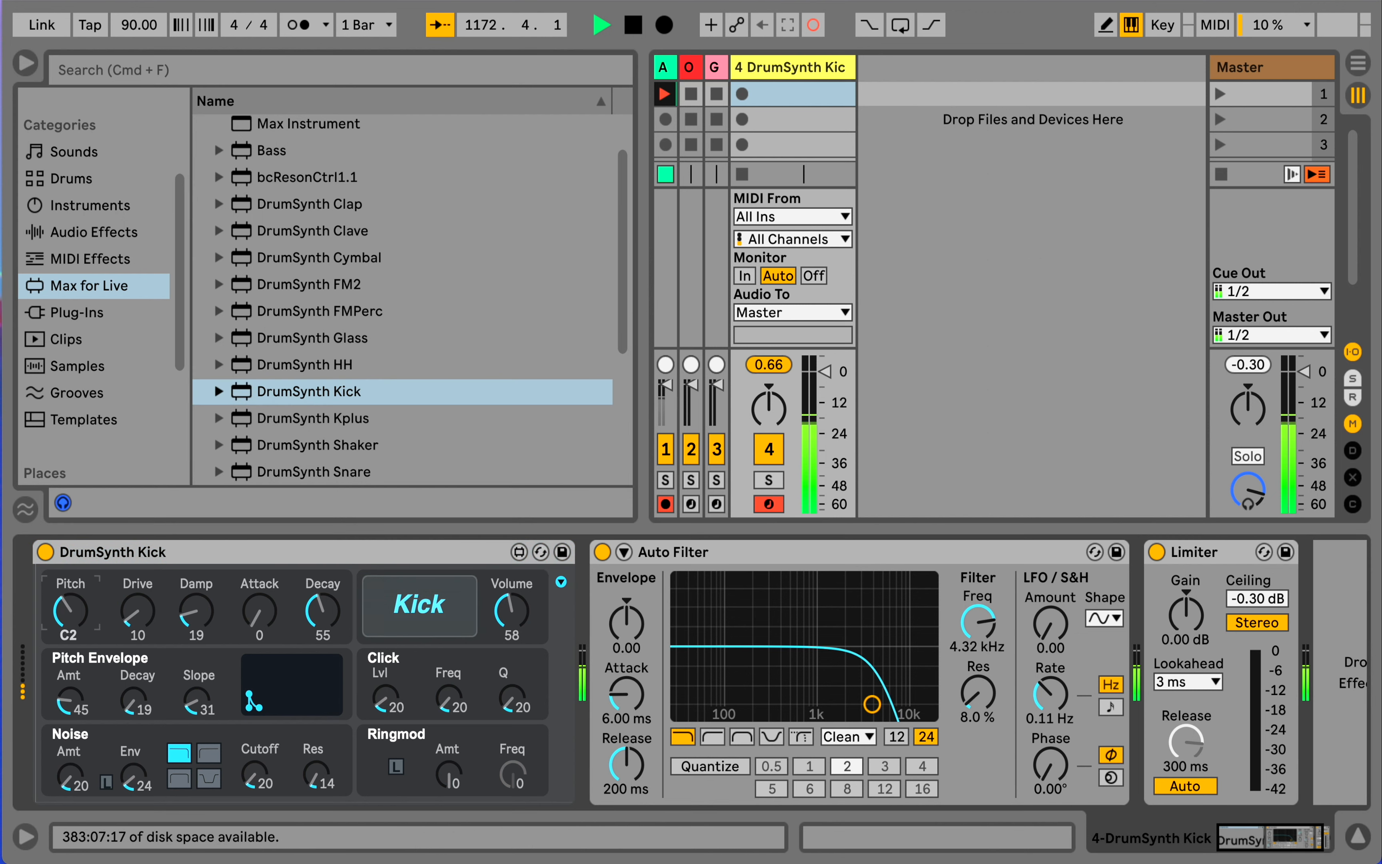
click(138, 557)
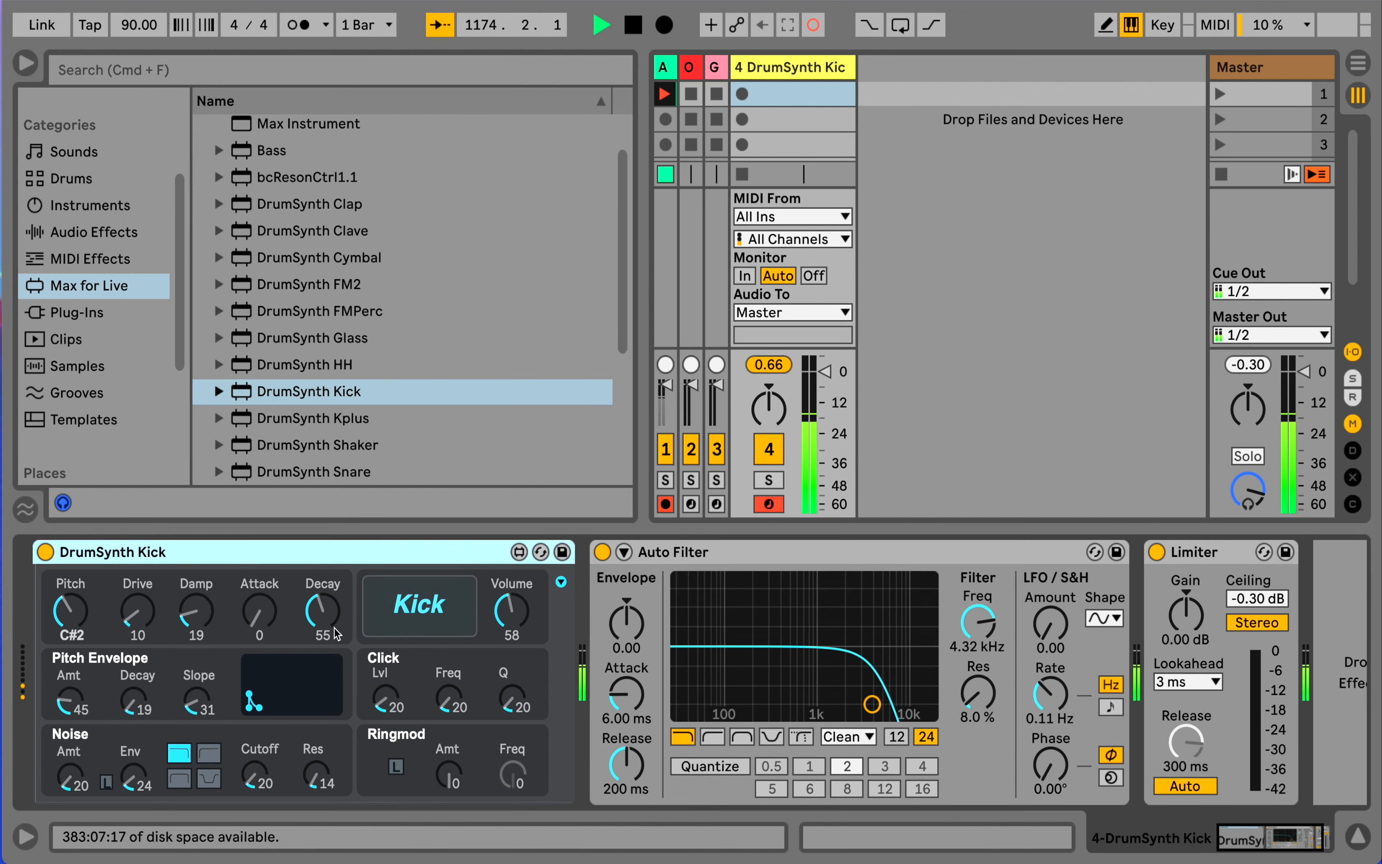
drag(145, 617, 145, 597)
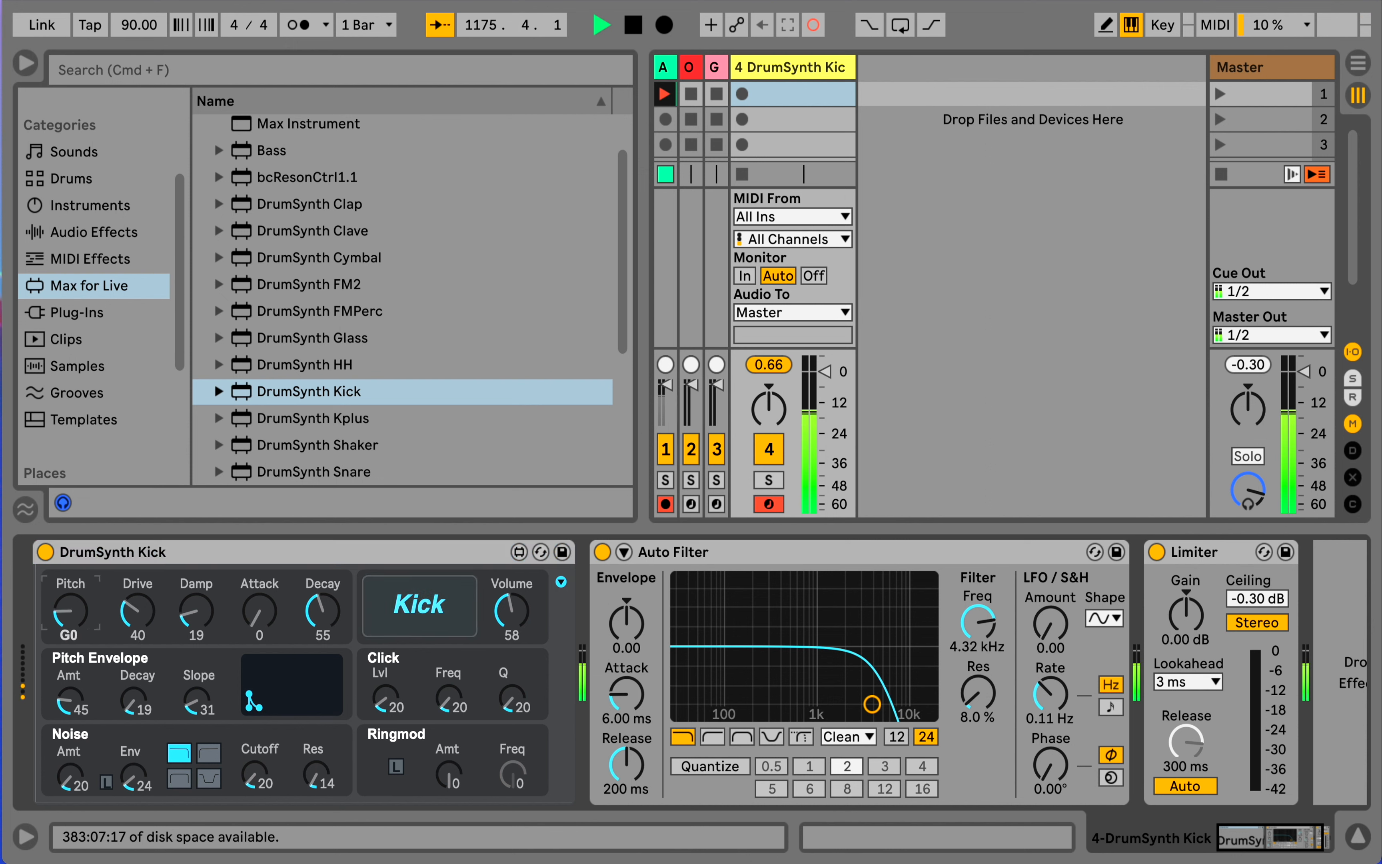
Set the Auto Filter to Freq 4.17 kHz and Res 48 %, with the MS2 circuit and Drive at 6.67 dB
drag(872, 704, 870, 661)
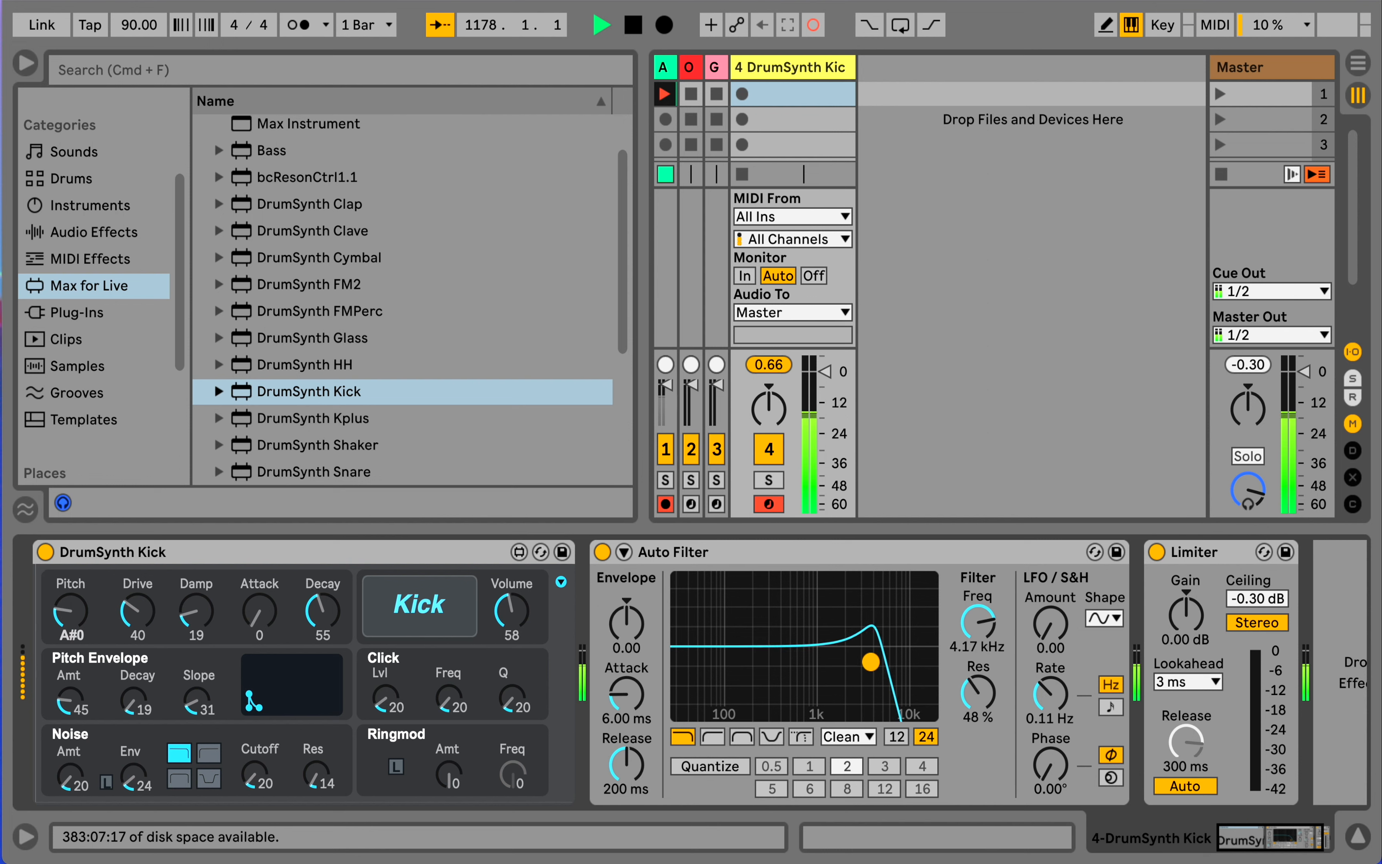
click(865, 737)
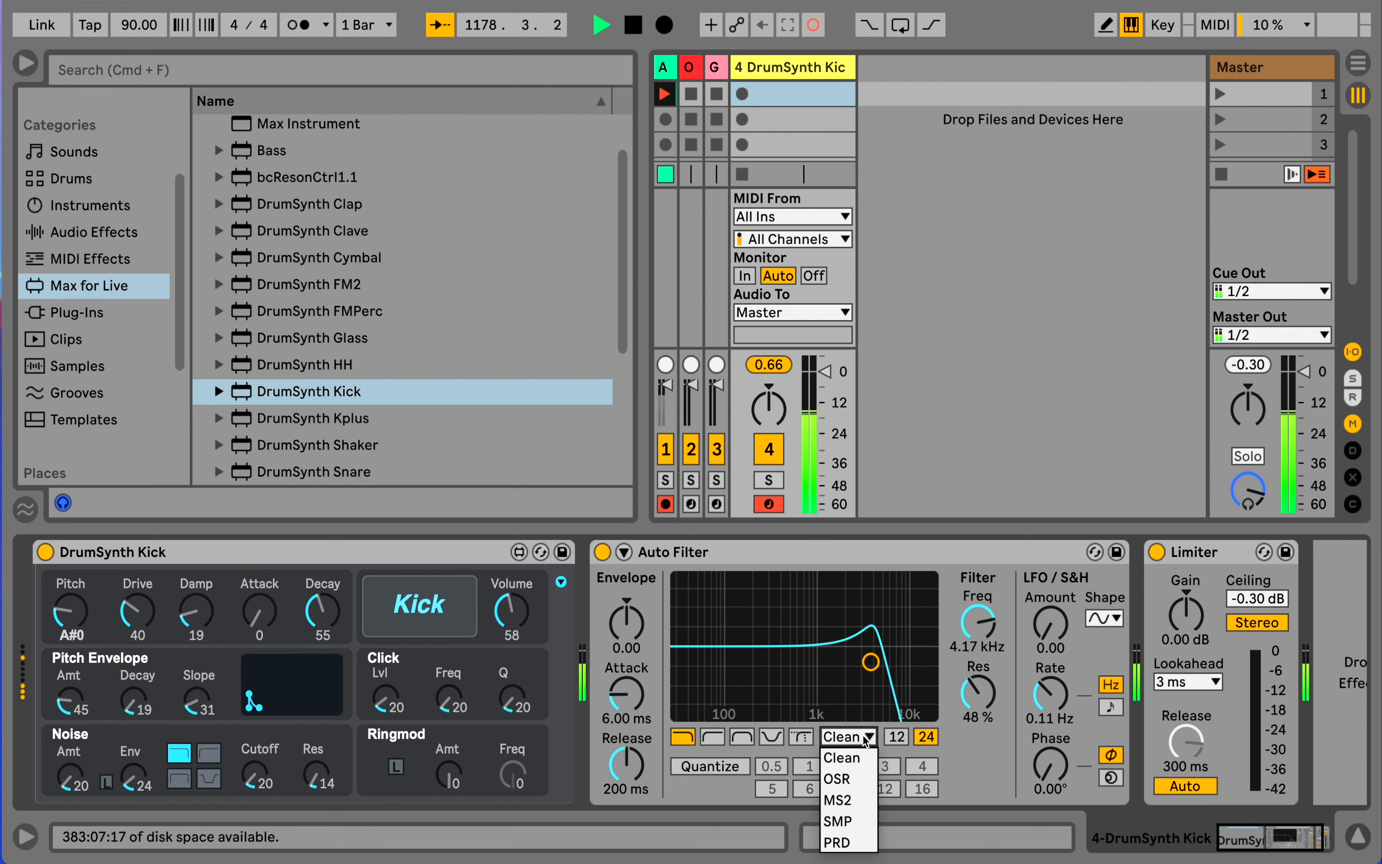
click(861, 804)
drag(977, 762, 977, 737)
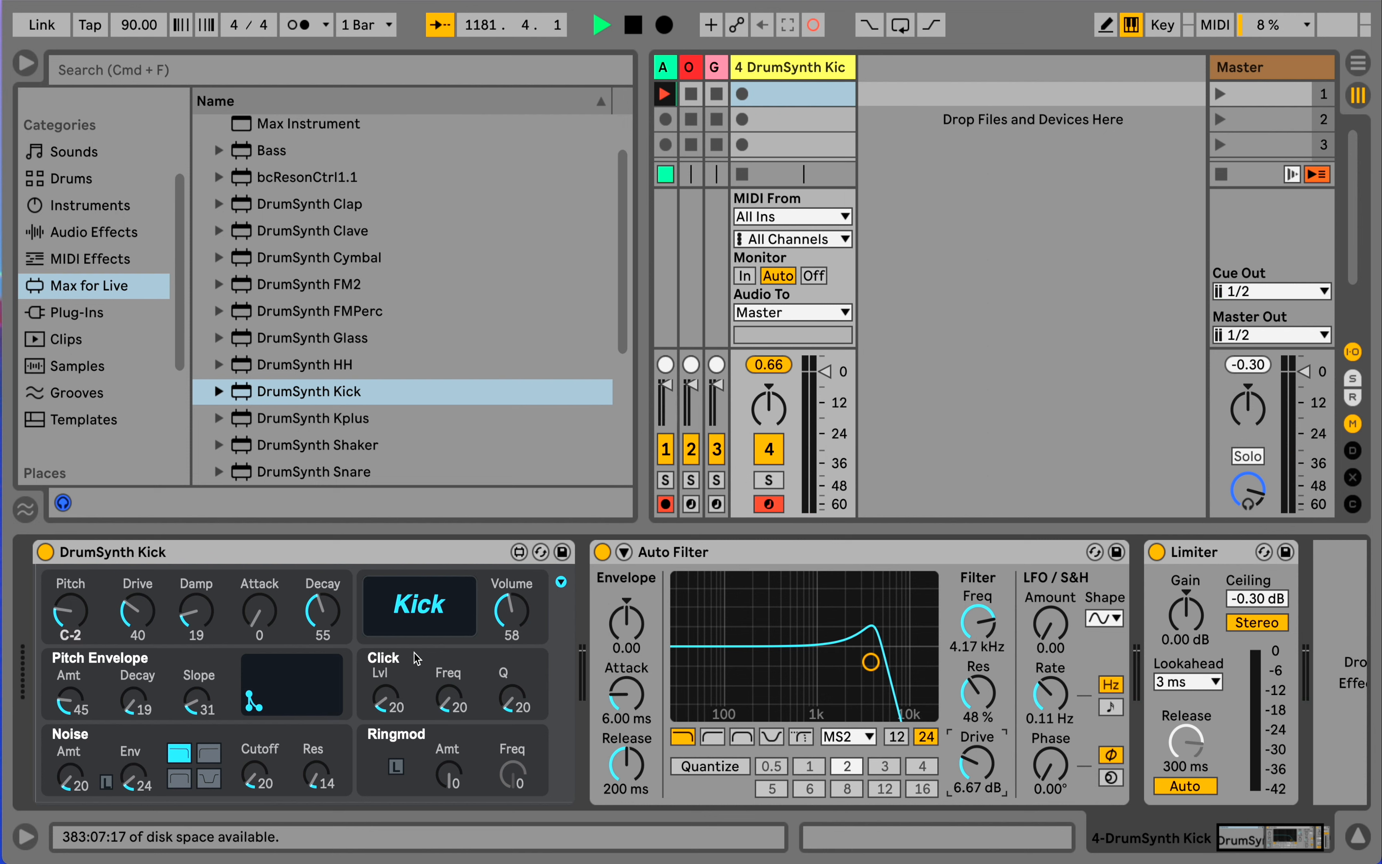
Set DrumSynth Kick's Click Lvl to 43 and Freq to 34, Pitch Envelope Amt to 88 and Decay to 18, and main Decay to 122
drag(386, 698, 452, 700)
click(449, 698)
drag(69, 699, 68, 665)
drag(133, 698, 133, 711)
drag(322, 611, 323, 573)
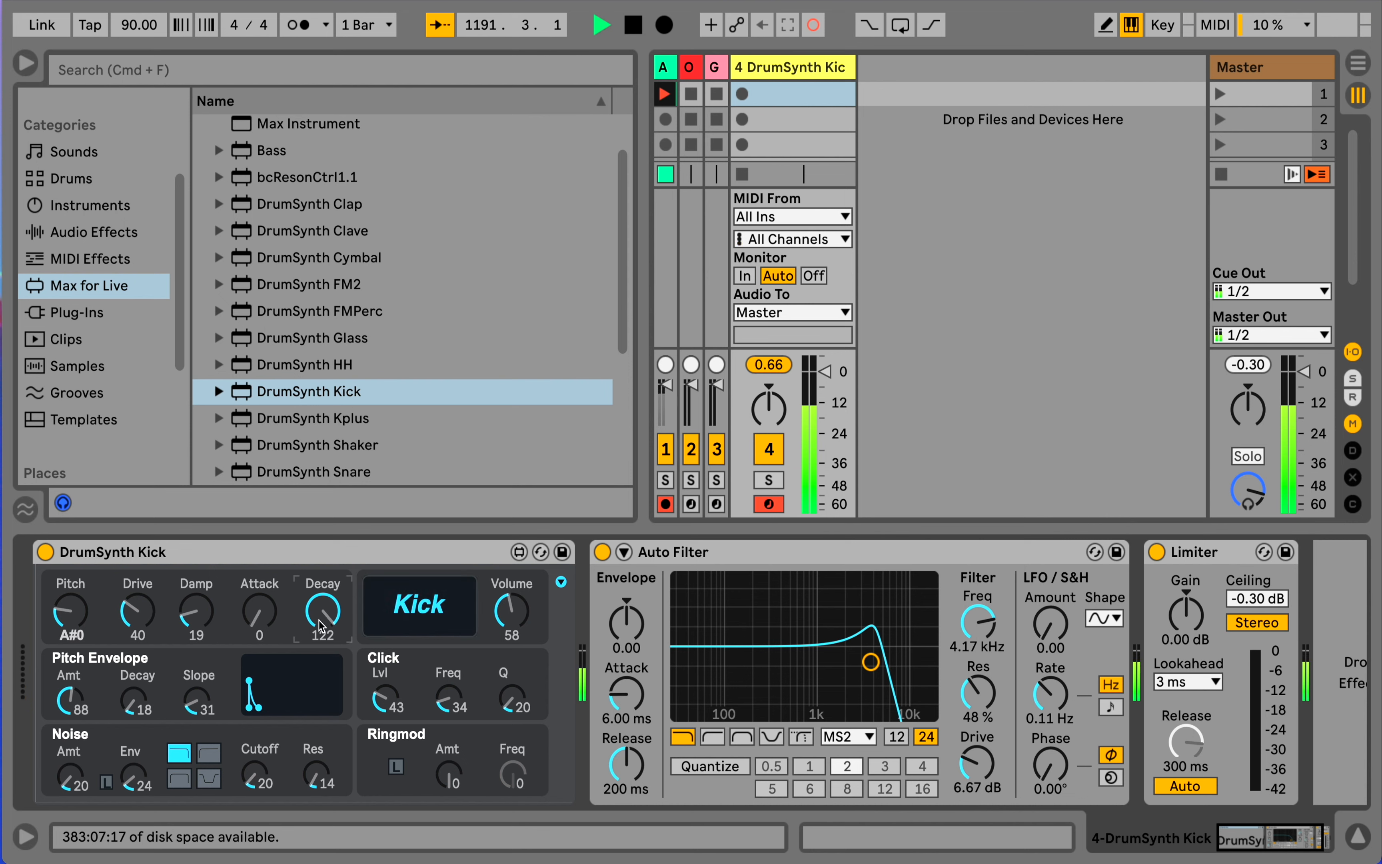
Add the Max MIDI Effect Envelope before DrumSynth Kick and map it to the Auto Filter's Frequency
scroll(269, 218, down, 5)
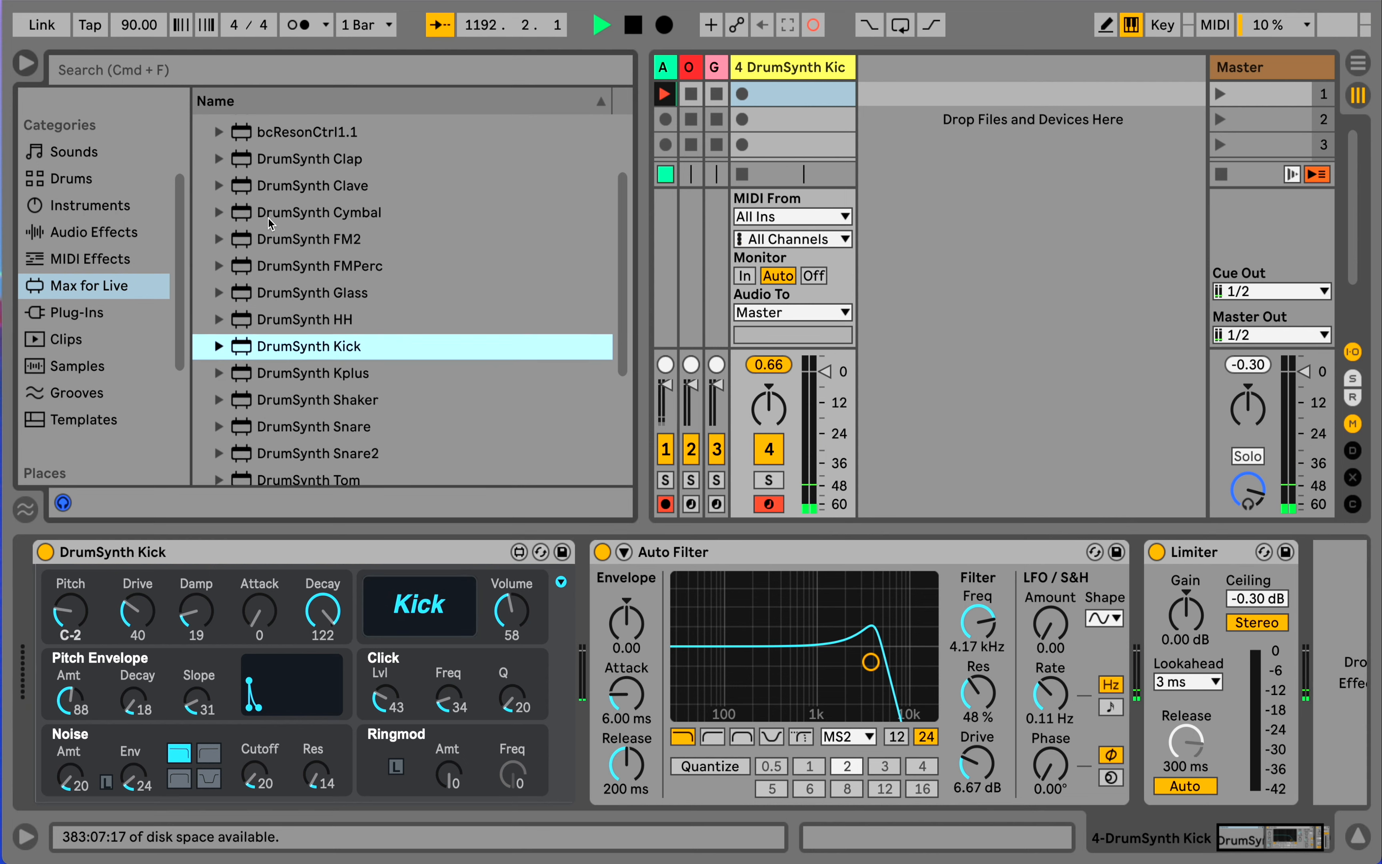
scroll(269, 218, up, 6)
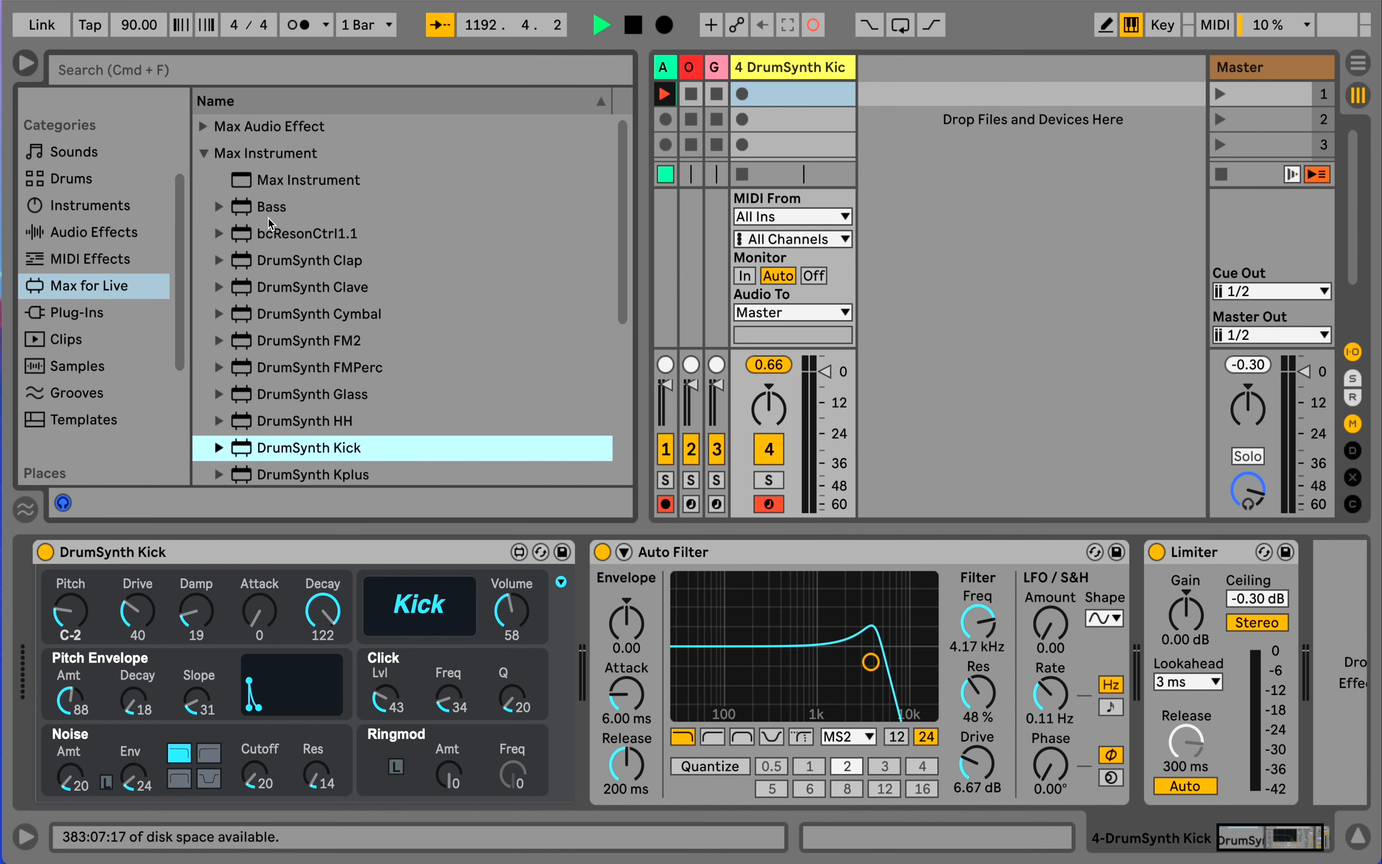
click(204, 153)
click(207, 183)
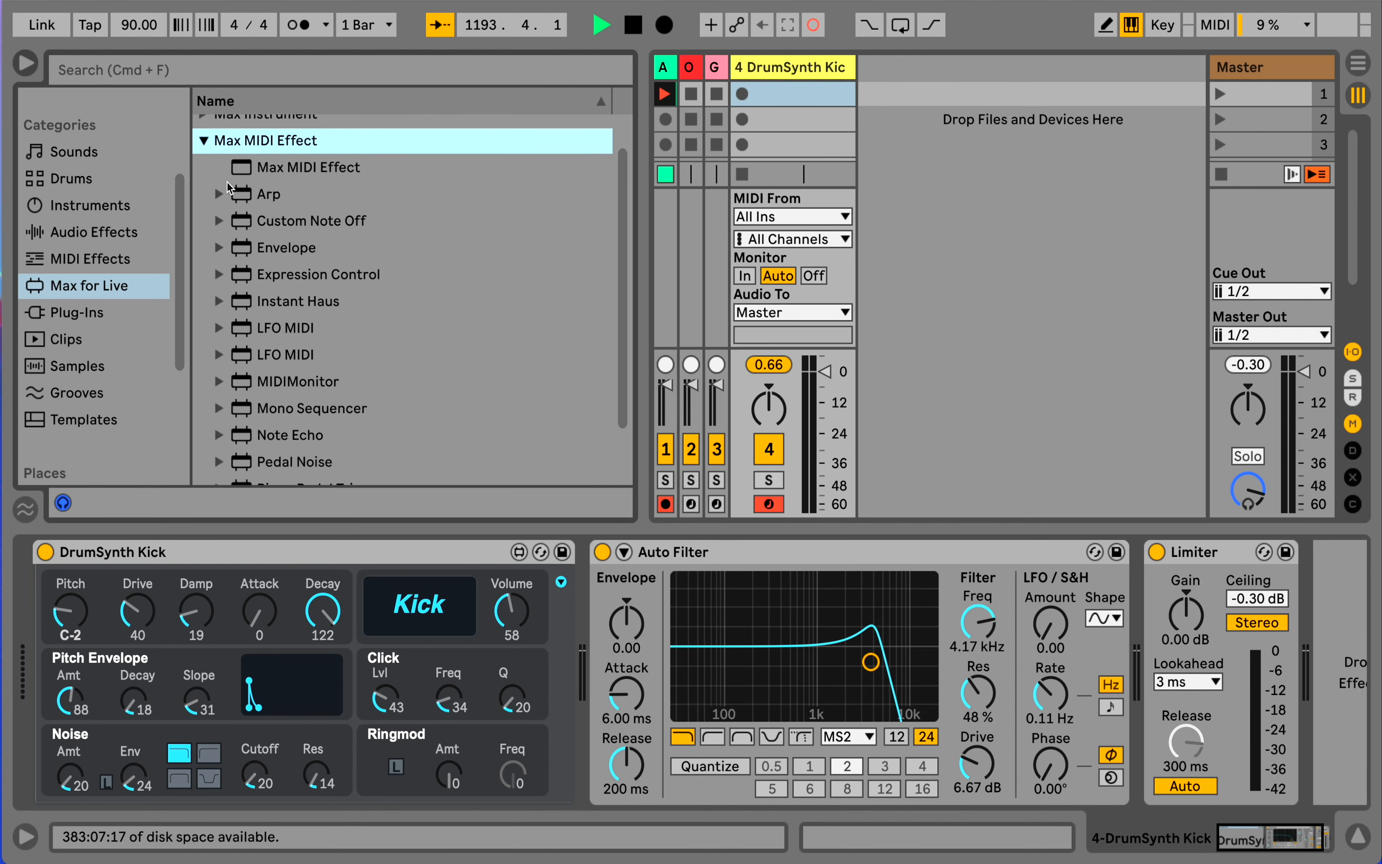
scroll(320, 228, down, 1)
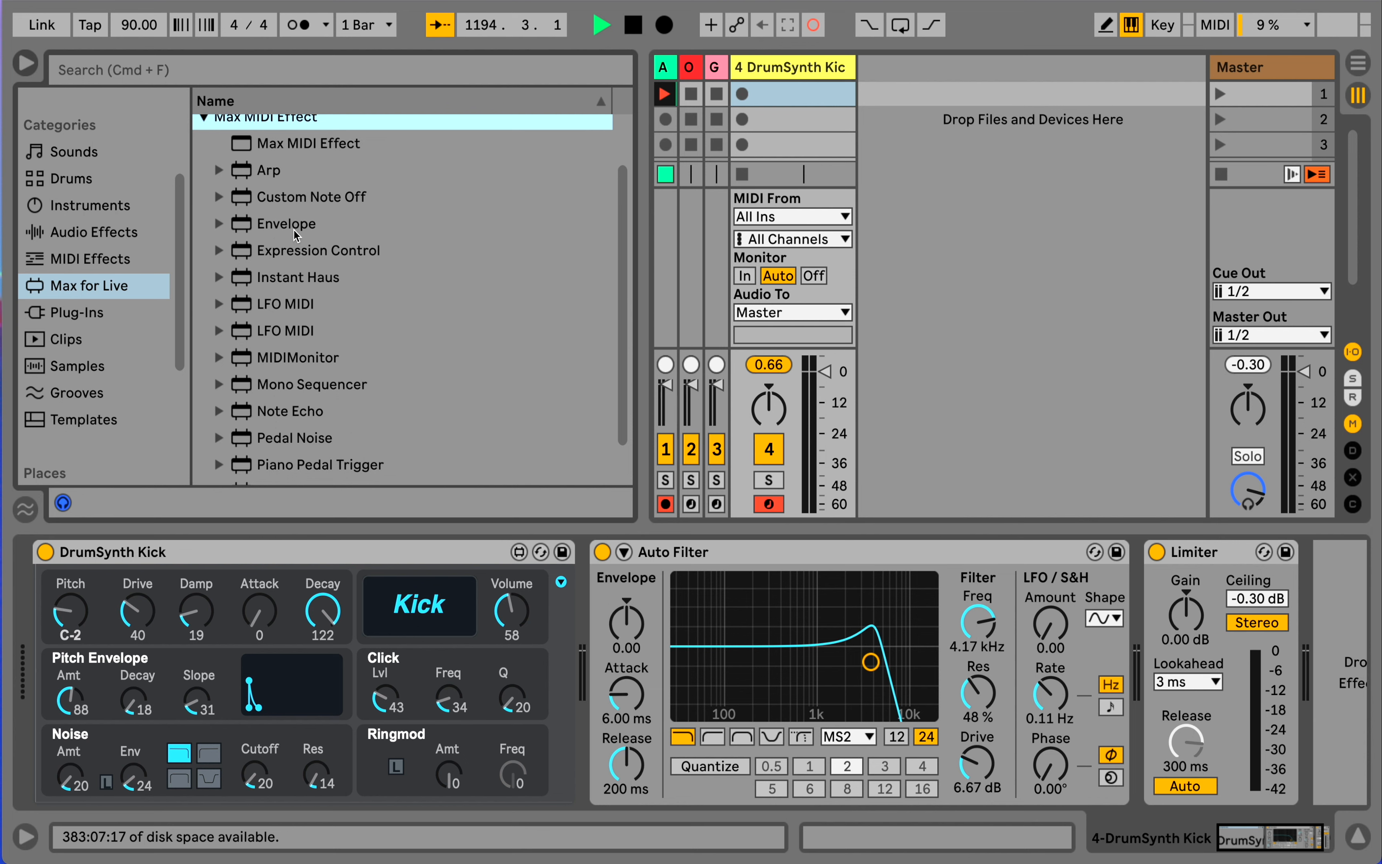
drag(293, 230, 134, 578)
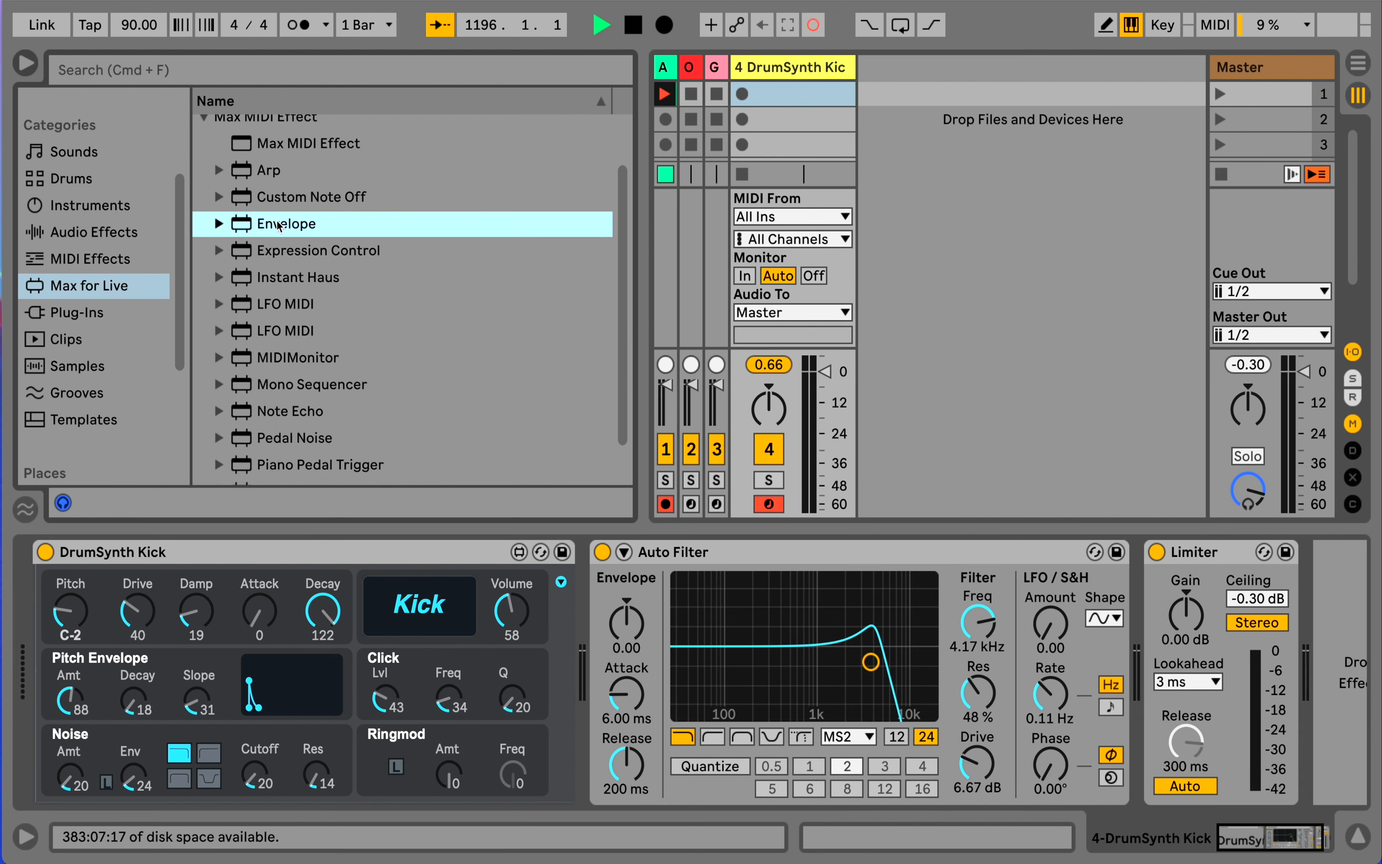
double_click(296, 230)
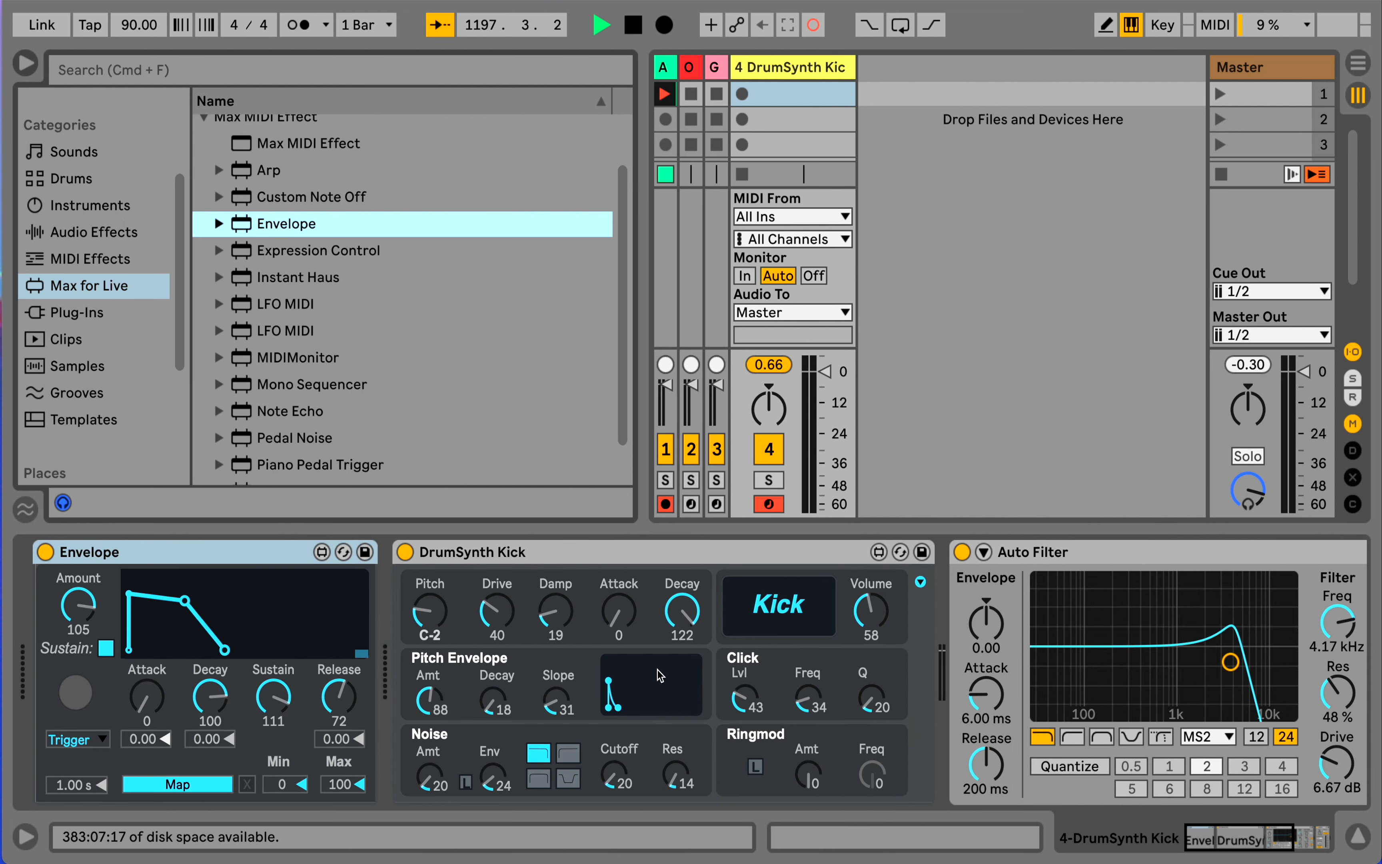
click(174, 788)
click(1338, 625)
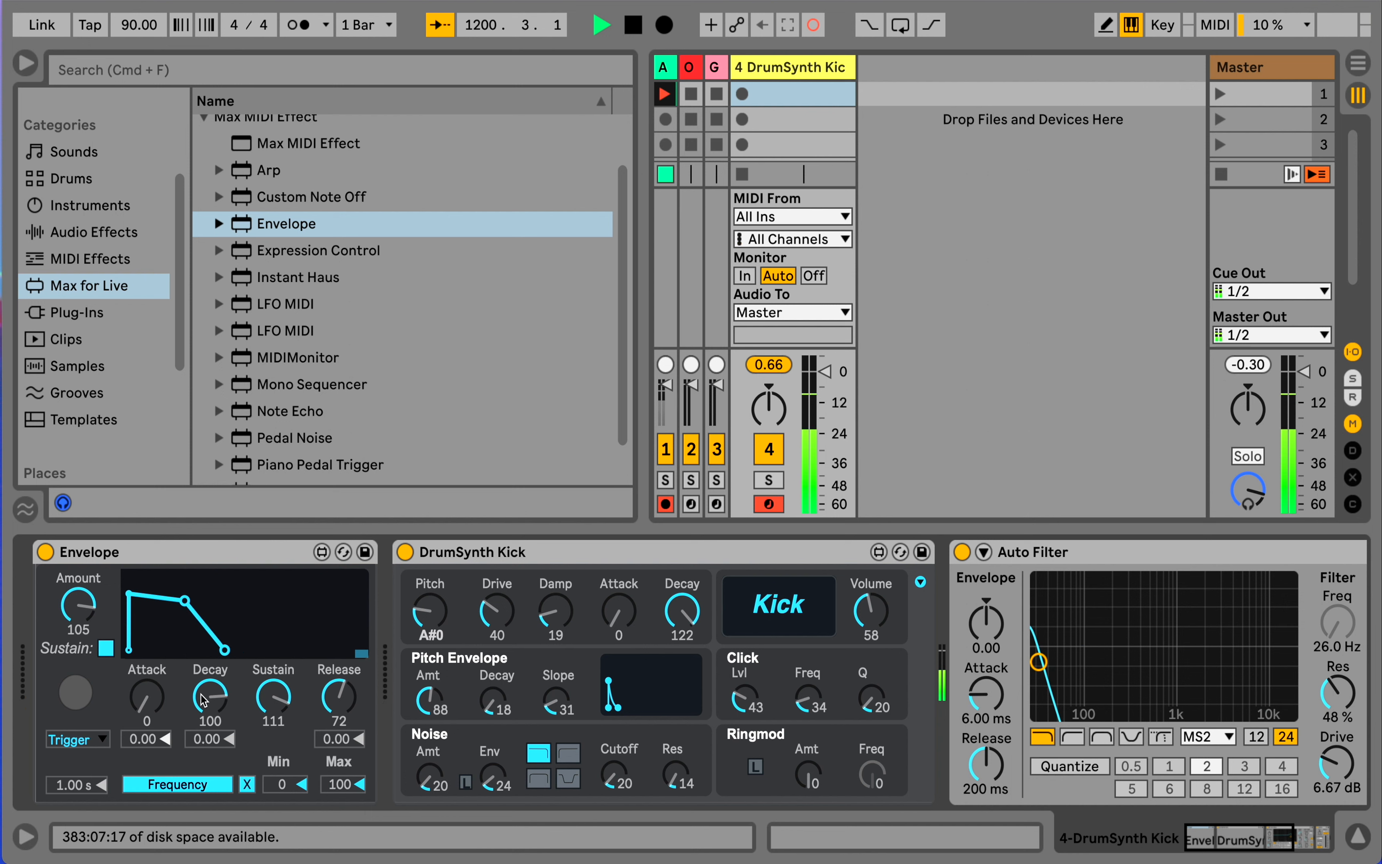
Set the Envelope device's Sustain to 0, Decay to 88 and Amount to 95
drag(268, 693, 269, 743)
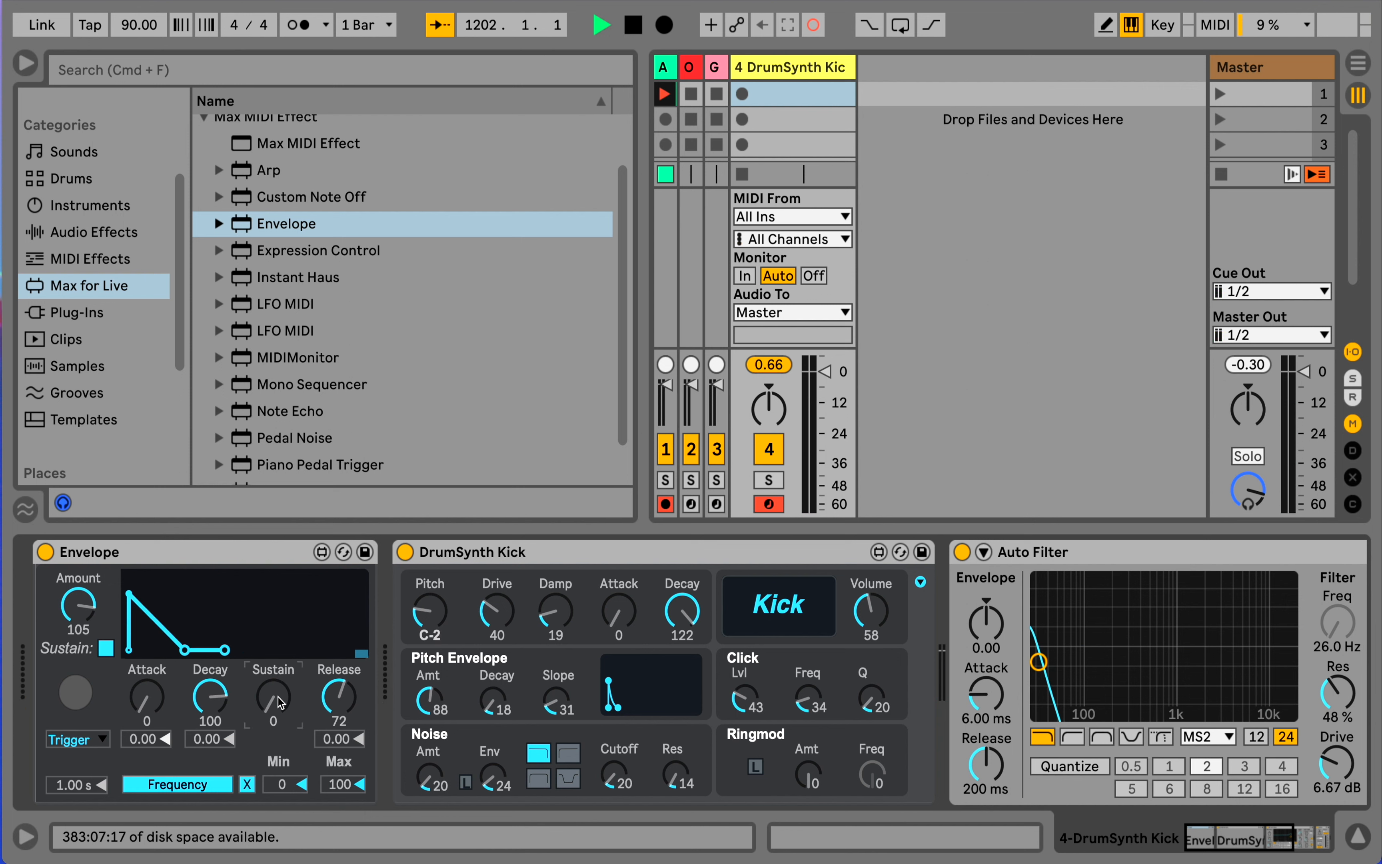
drag(223, 698, 223, 711)
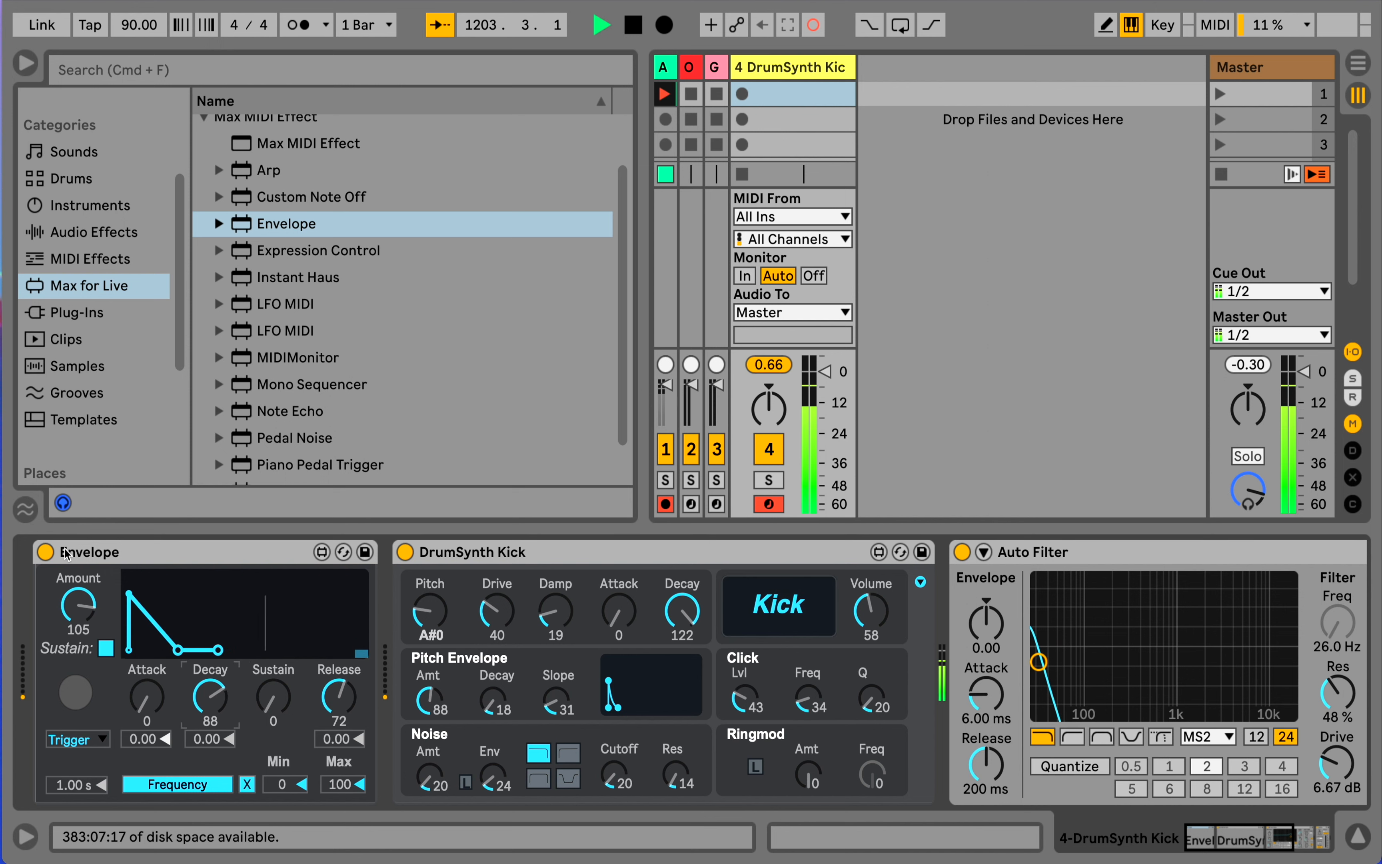
click(78, 605)
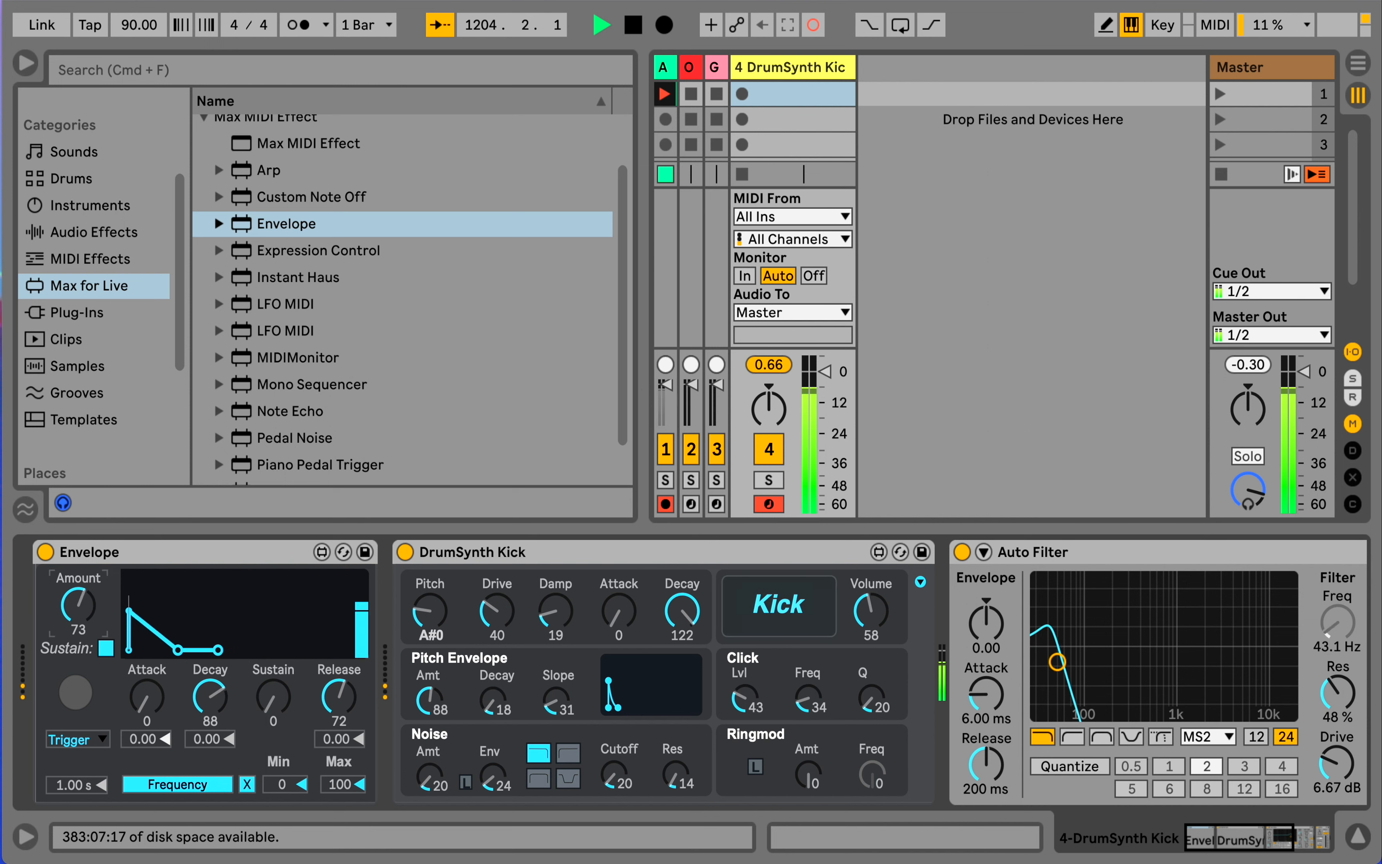
mouse_move(78, 606)
mouse_down()
mouse_move(78, 697)
mouse_move(79, 616)
mouse_up()
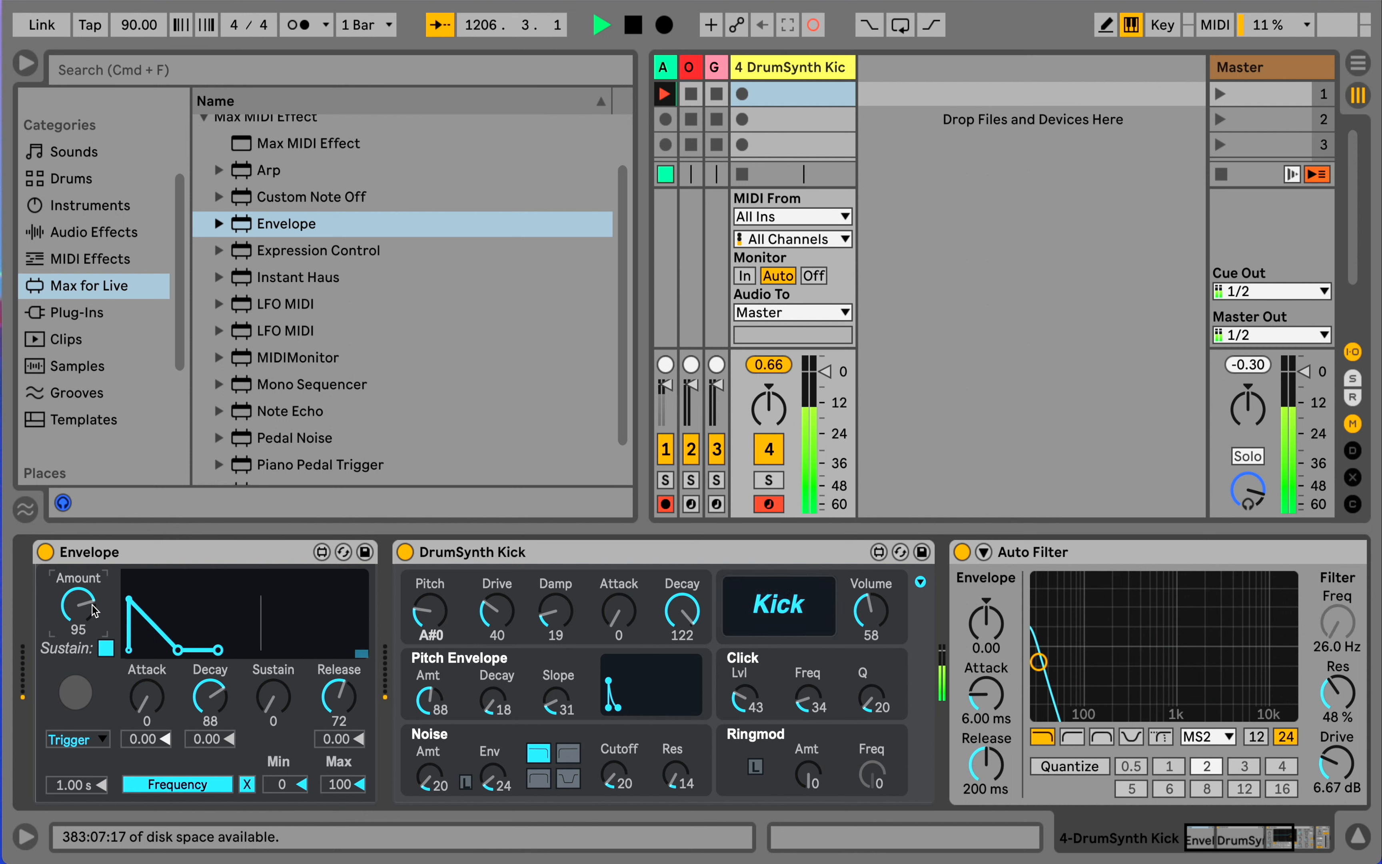
Bypass and re-enable the Envelope device for comparison, and set its Amount to 119 and Decay to 73
click(41, 553)
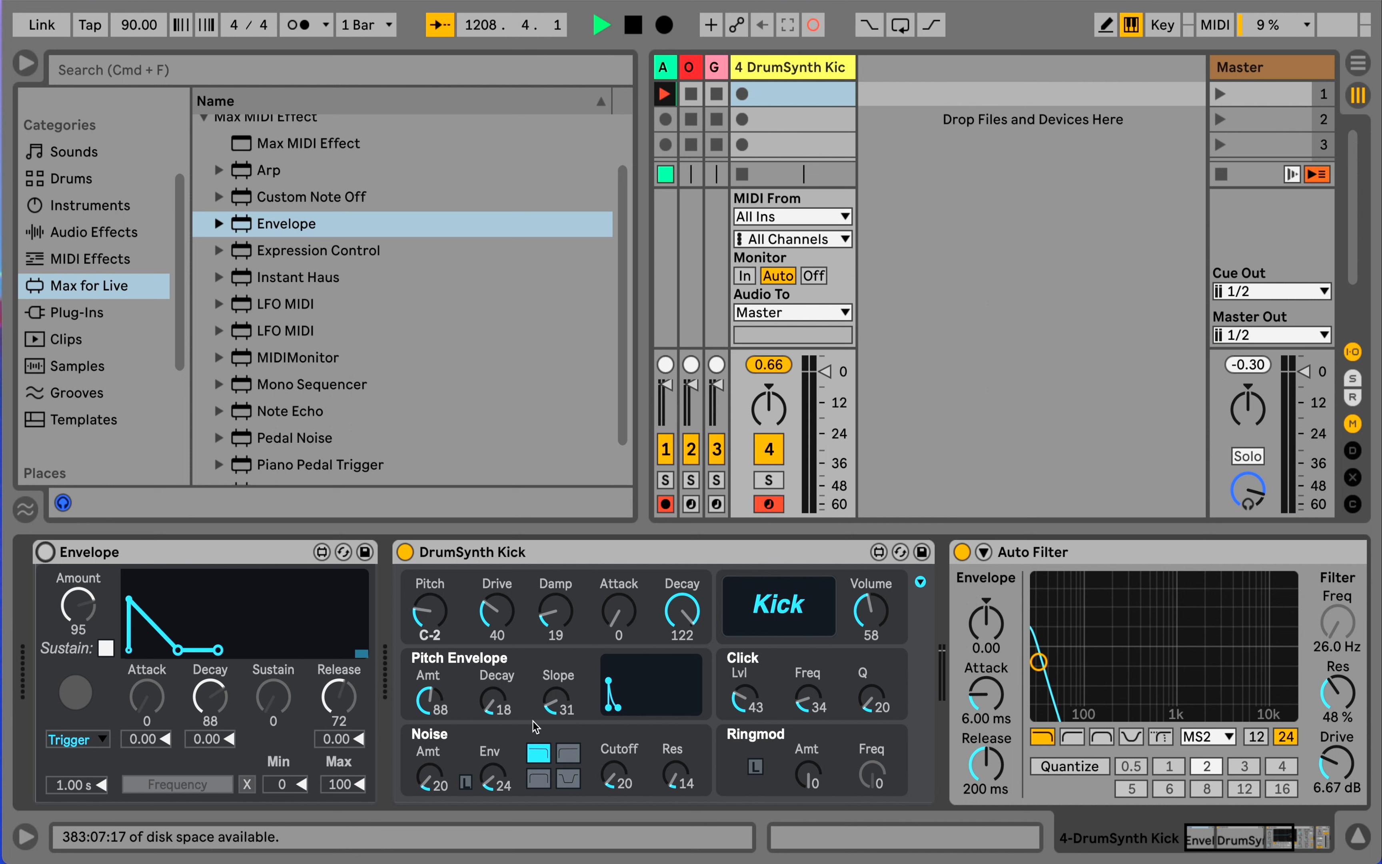
click(44, 552)
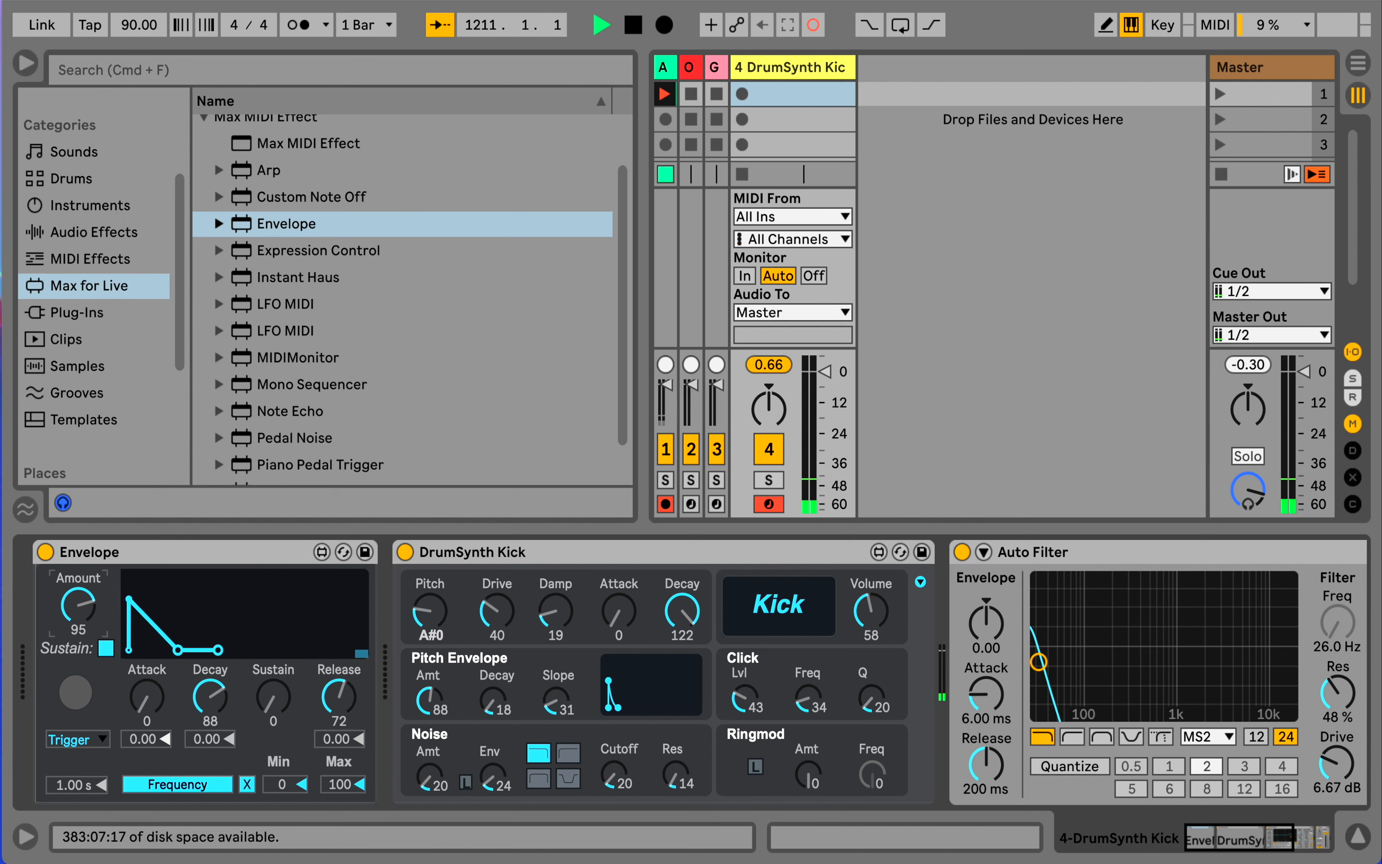
mouse_move(91, 617)
mouse_down()
mouse_move(91, 594)
mouse_move(91, 622)
mouse_up()
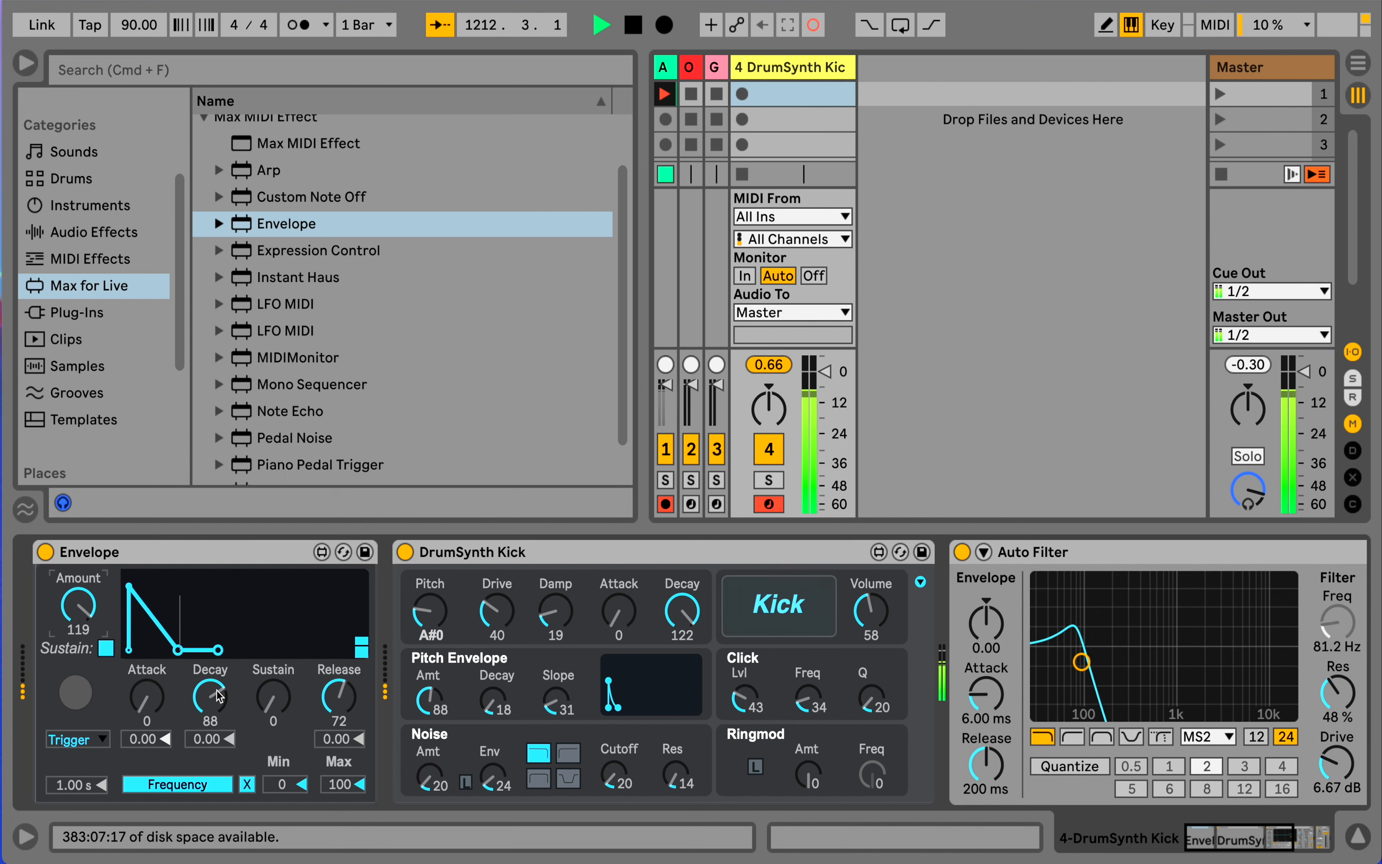
drag(210, 696, 210, 705)
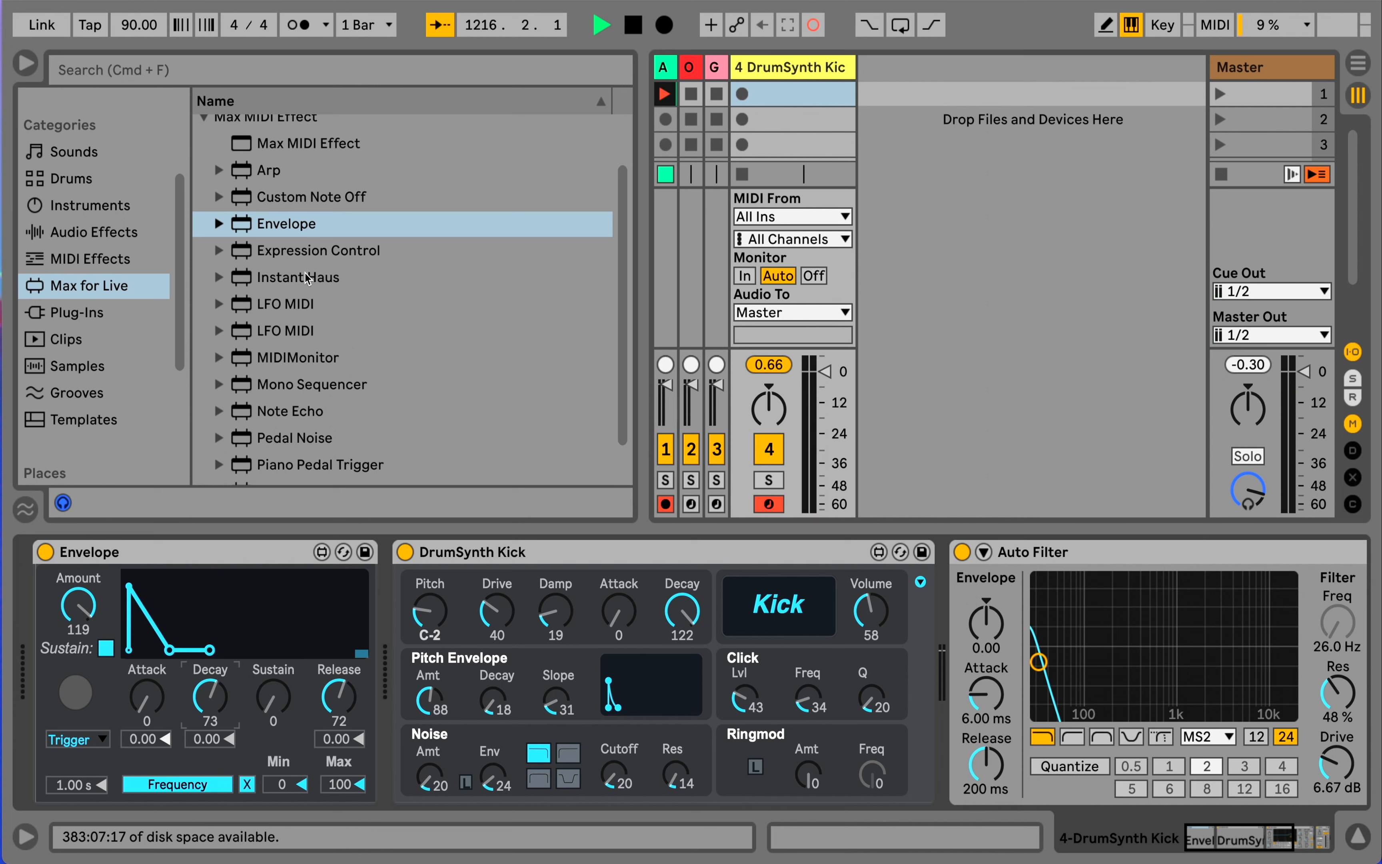
Look through the Max MIDI Effect devices, collapse that folder and show the MIDI Effects category
scroll(306, 273, down, 1)
scroll(305, 273, up, 1)
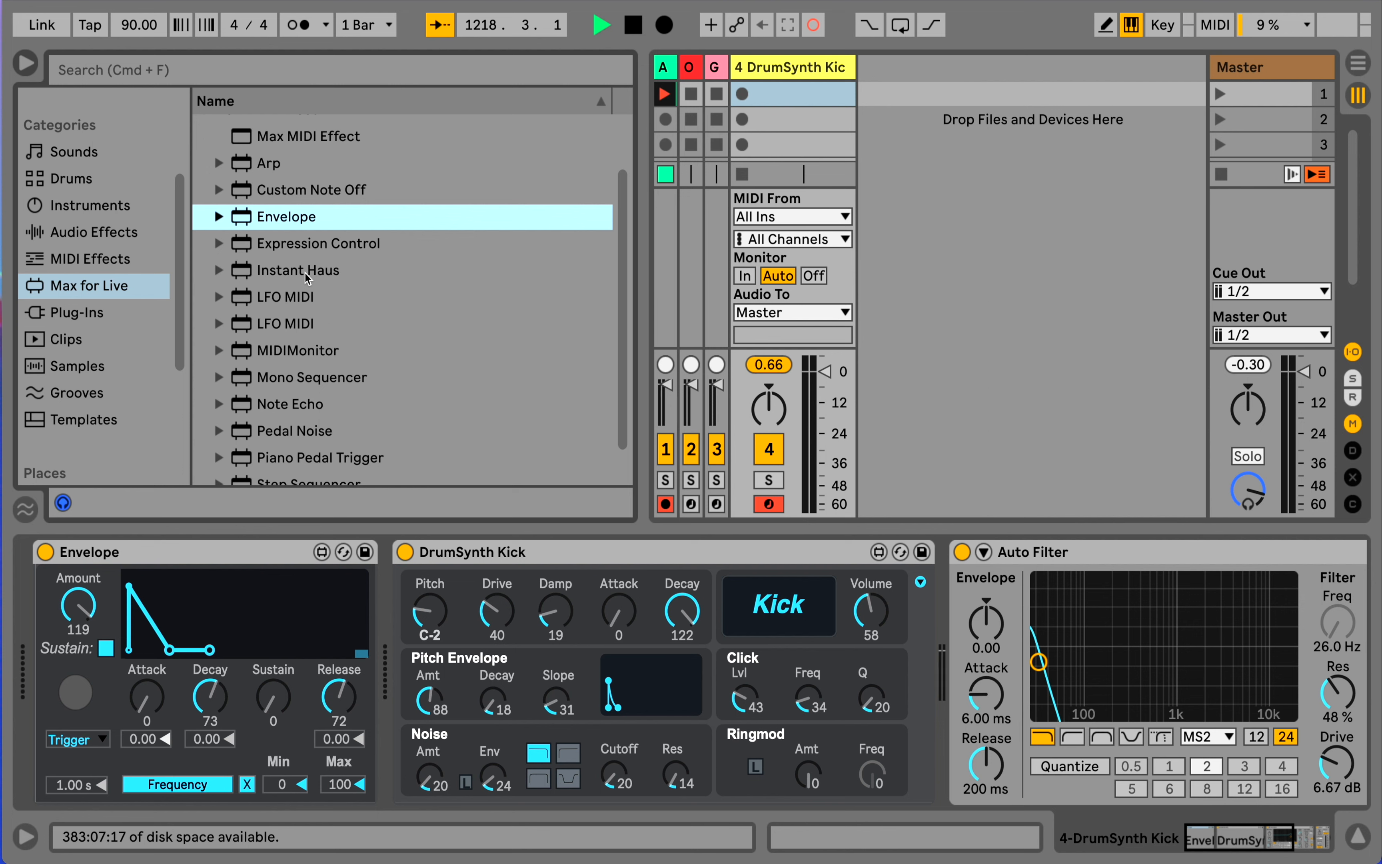
scroll(306, 273, down, 1)
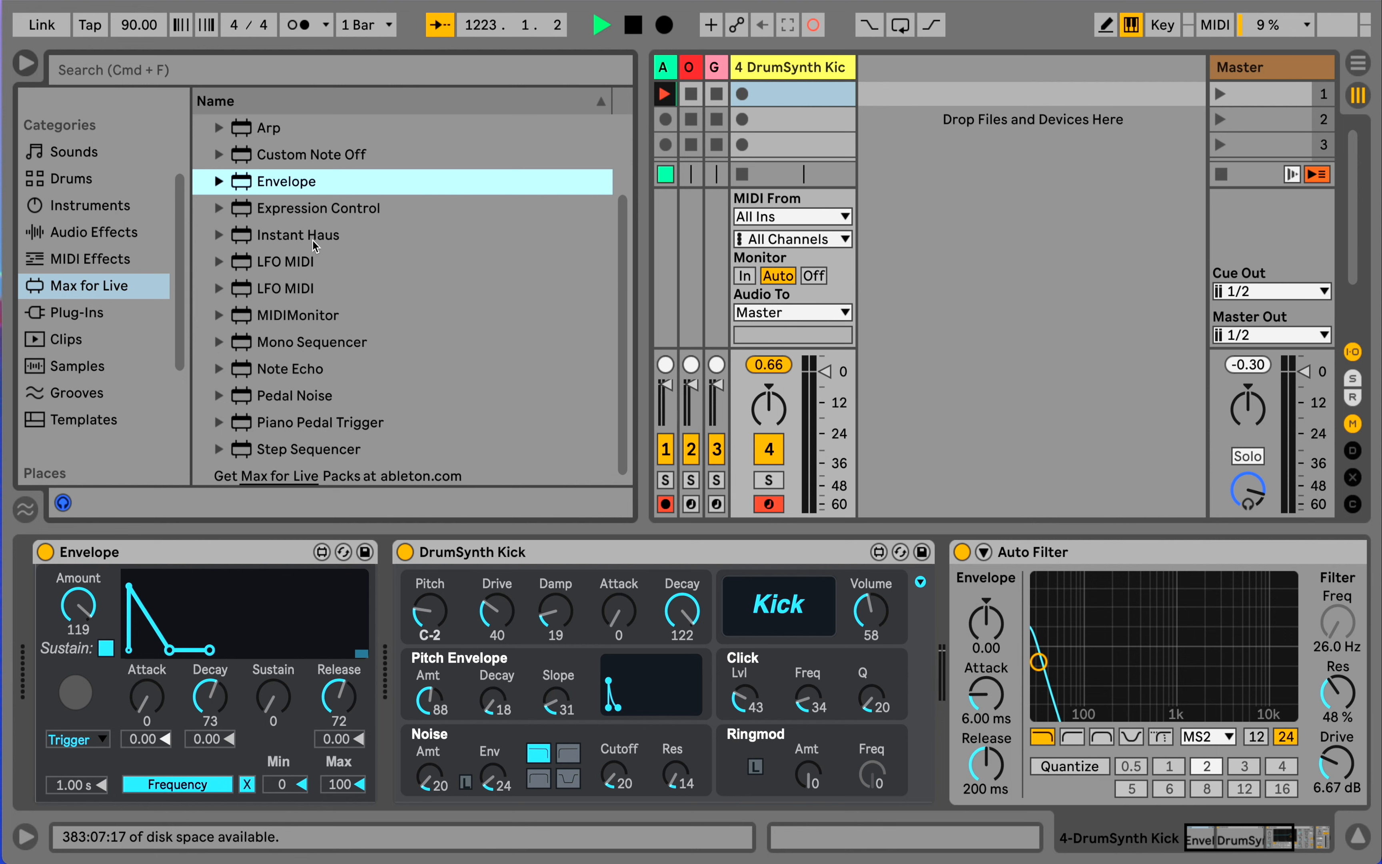
scroll(313, 242, down, 1)
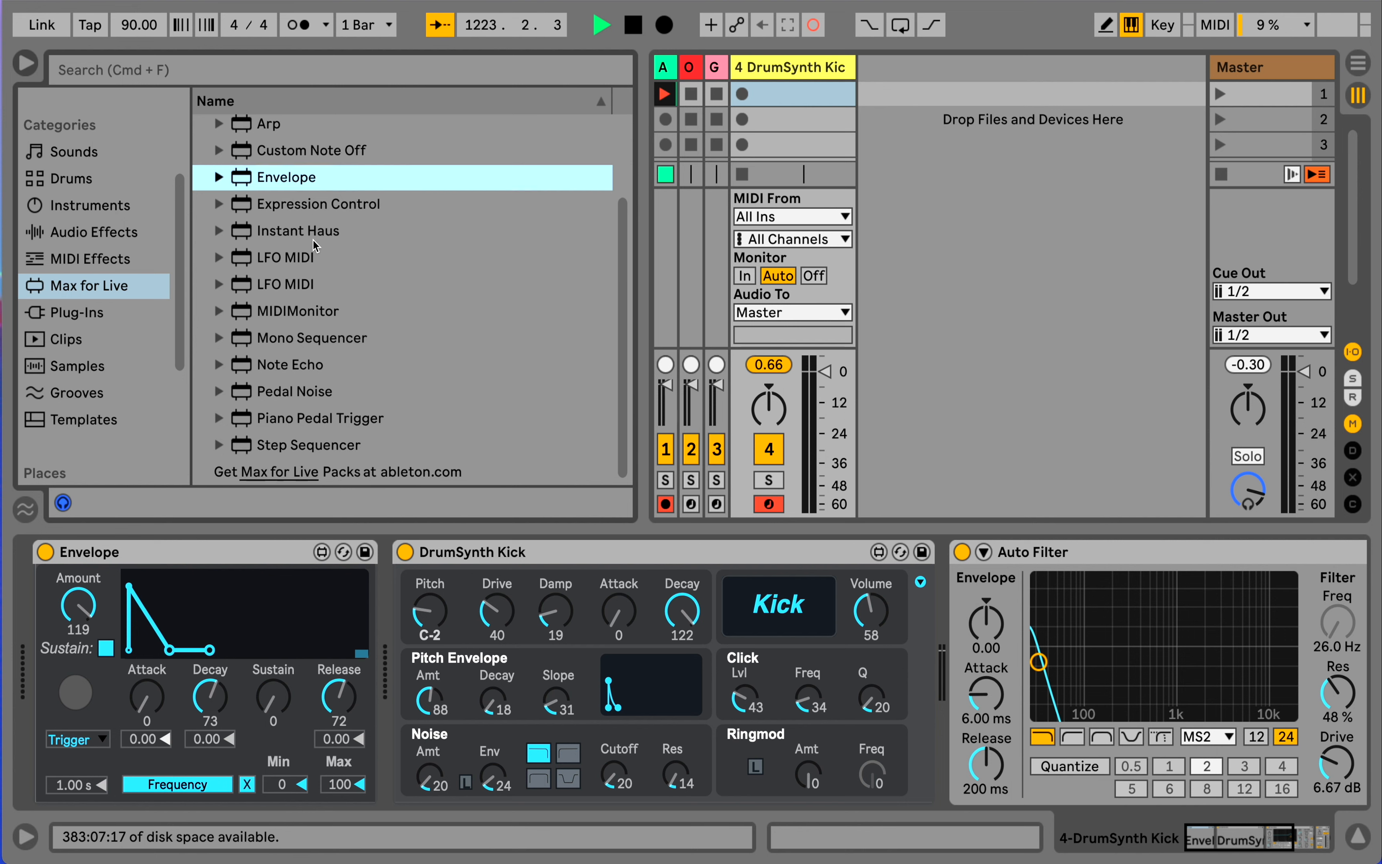
click(285, 270)
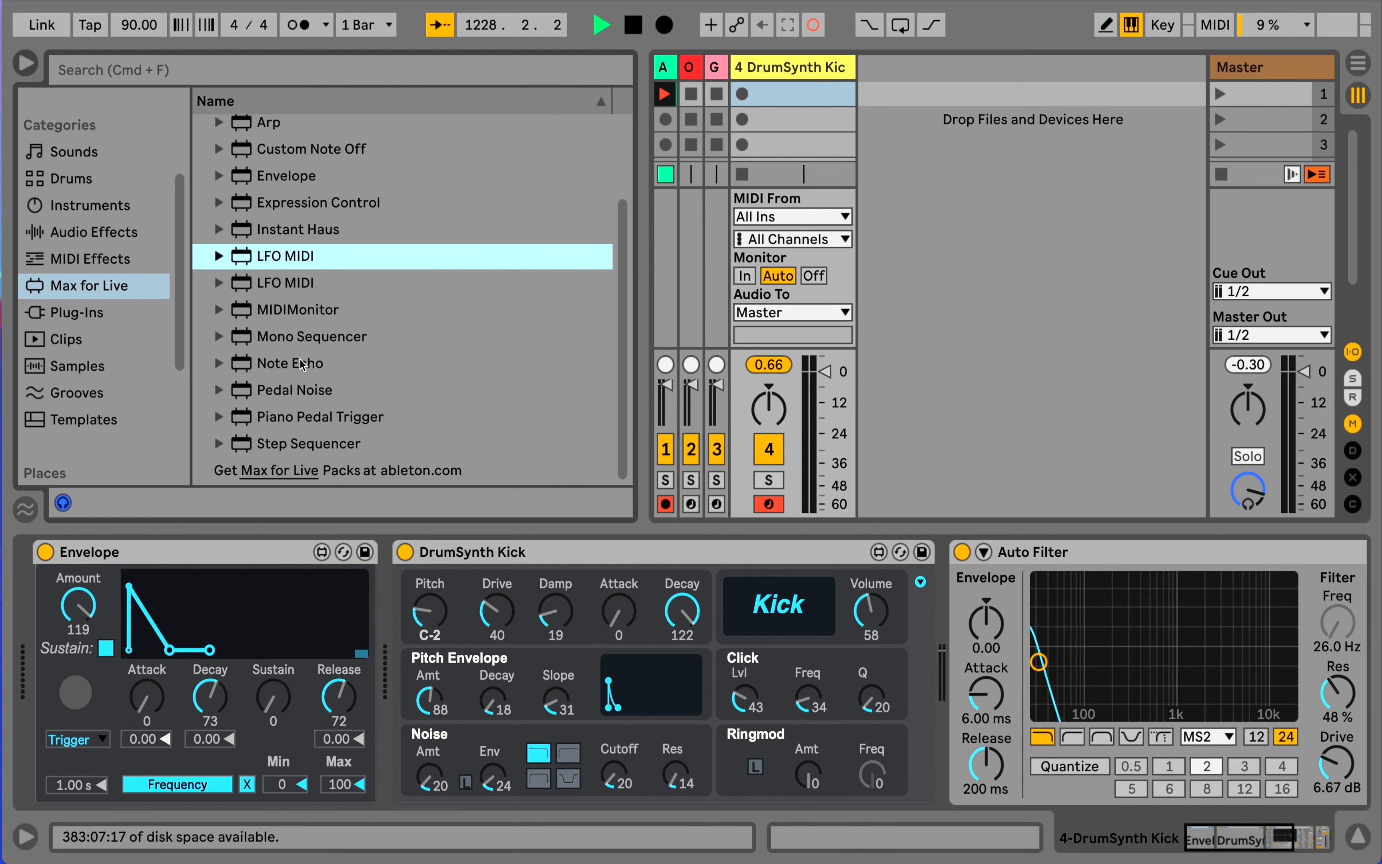
scroll(303, 364, up, 4)
click(207, 182)
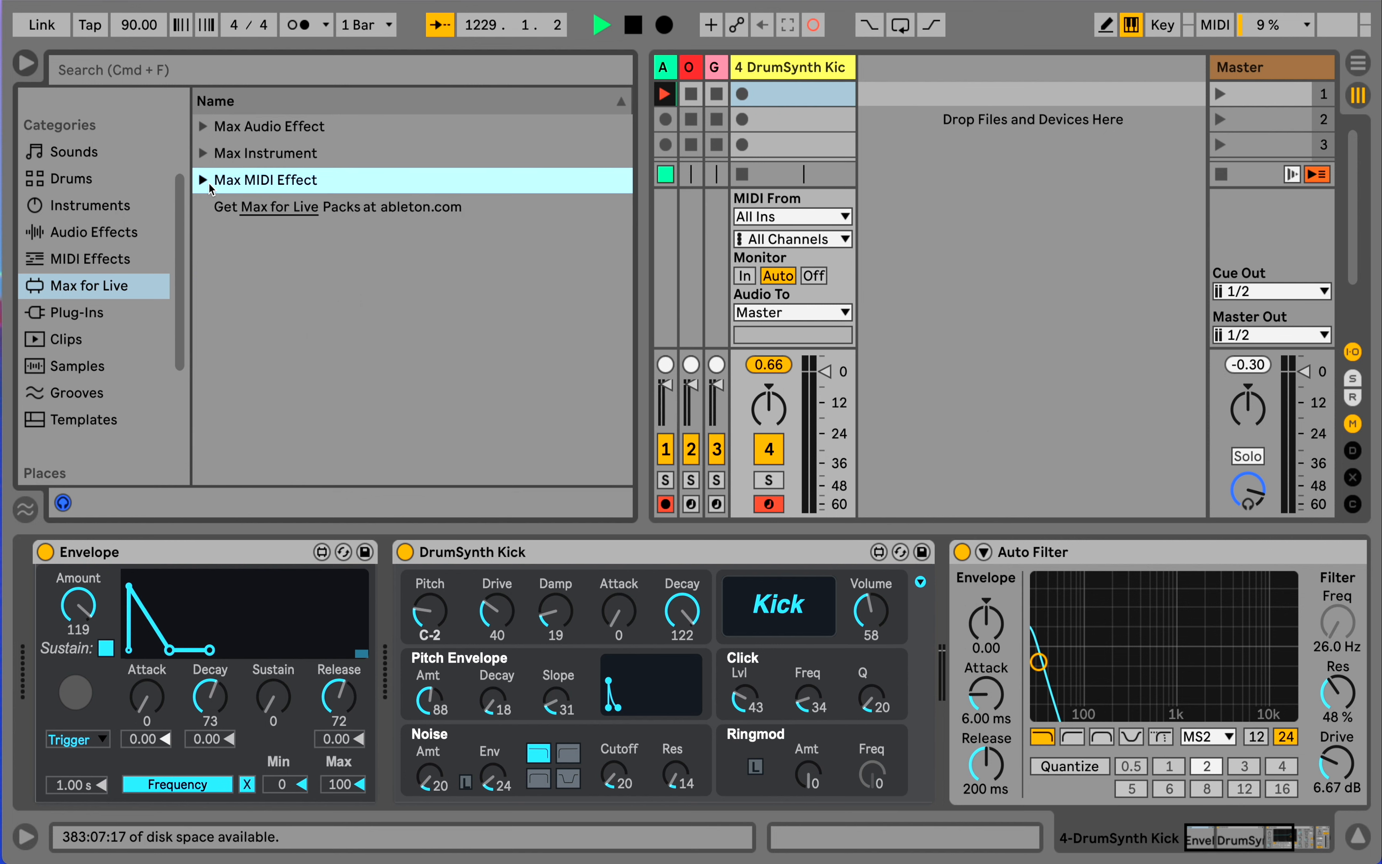
click(95, 260)
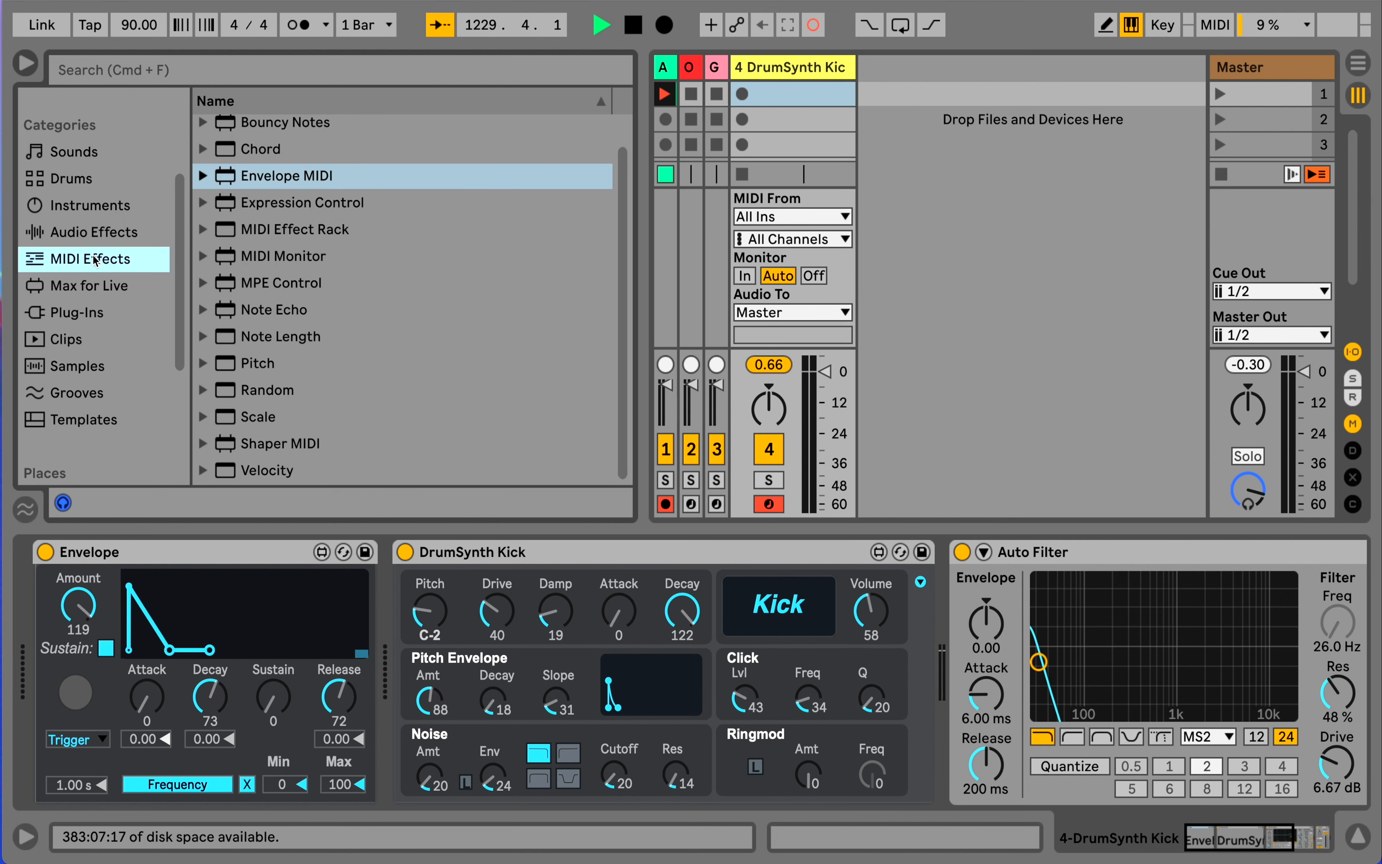
Narrow the DrumSynth Kick track to minimum width and disarm it for recording
scroll(324, 236, up, 1)
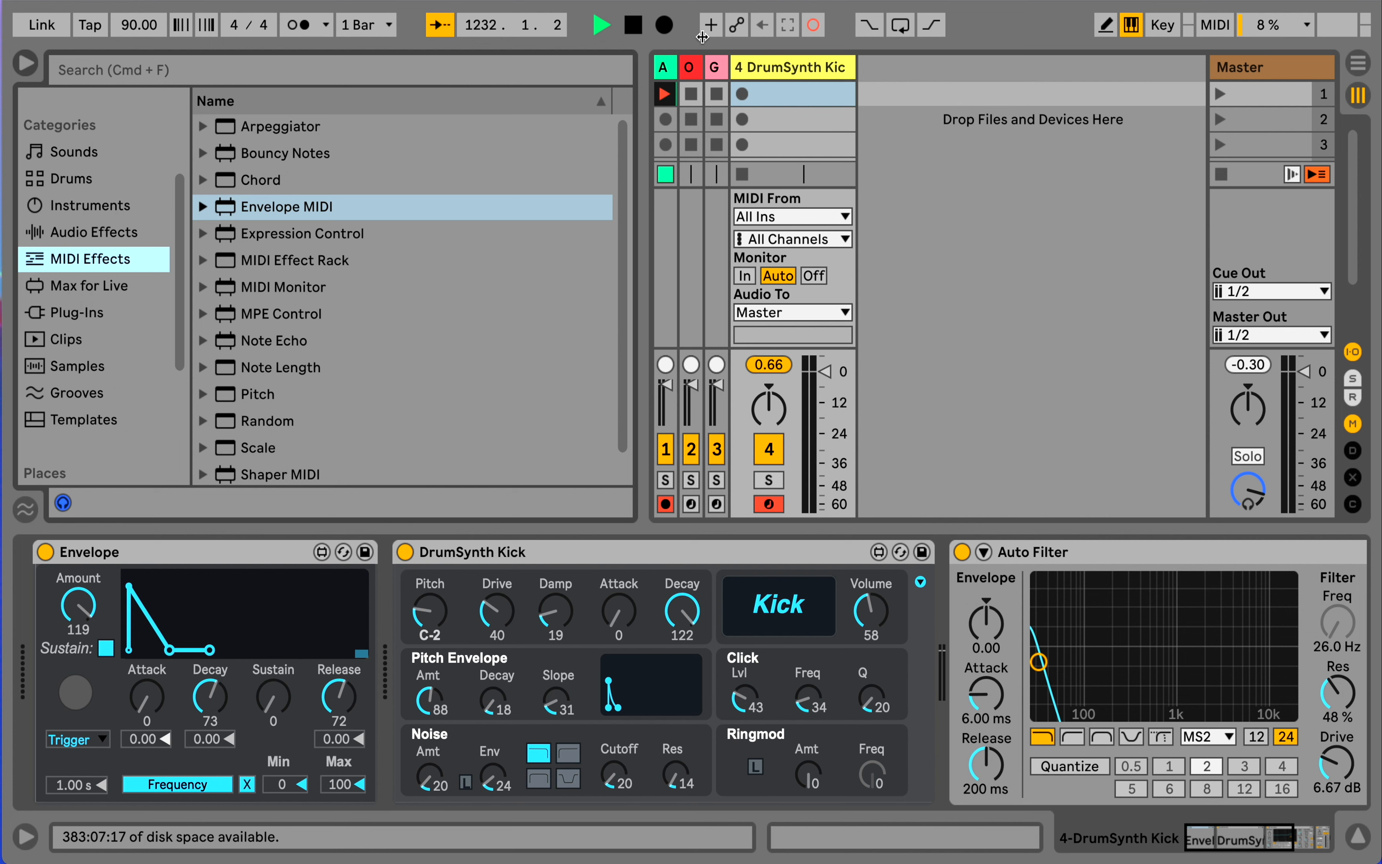
drag(851, 63, 675, 73)
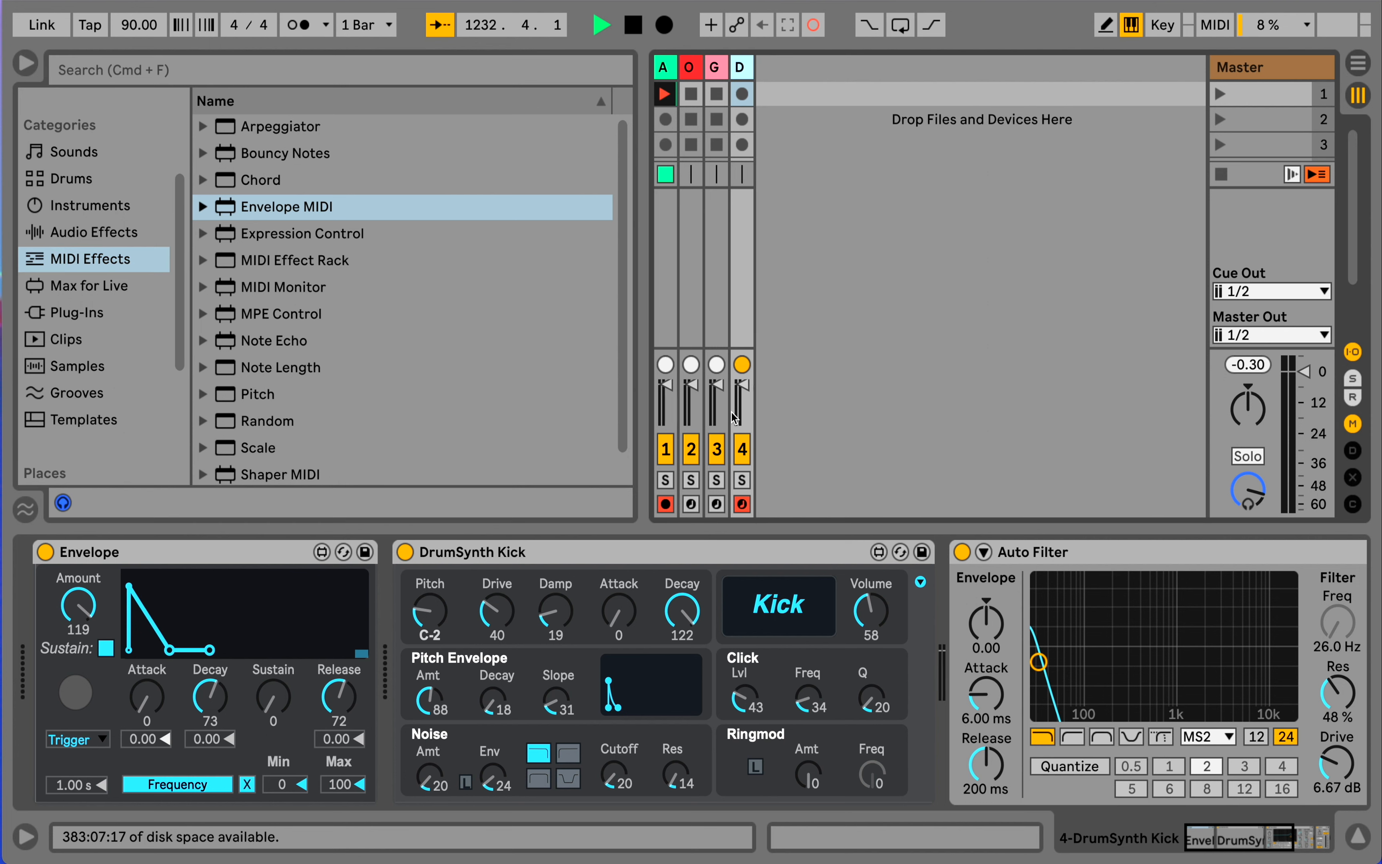
click(741, 503)
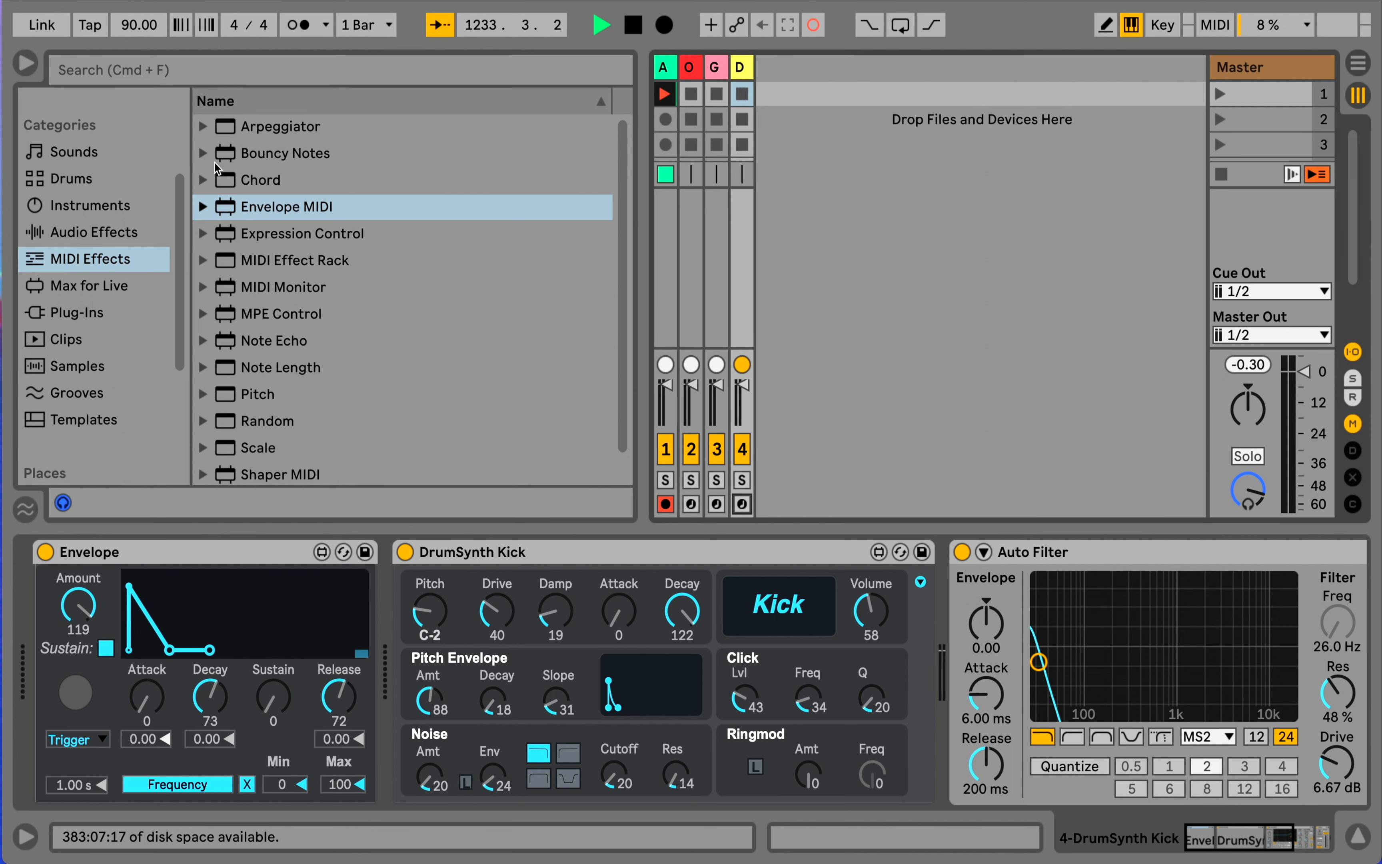
Create a new MIDI track with the Bouncy Notes MIDI effect and add the Limiter audio effect to it
drag(279, 155, 784, 103)
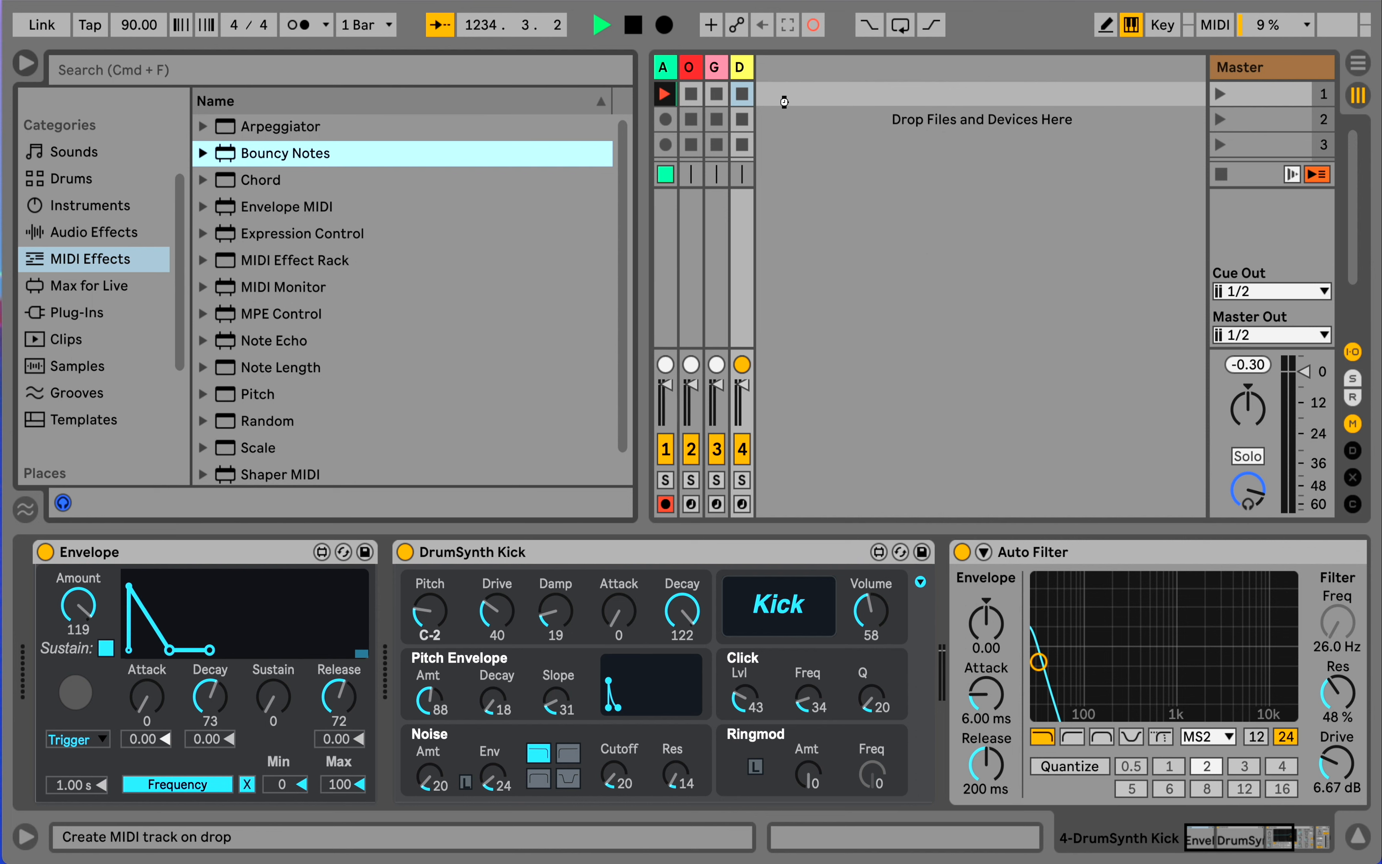
drag(784, 102, 784, 102)
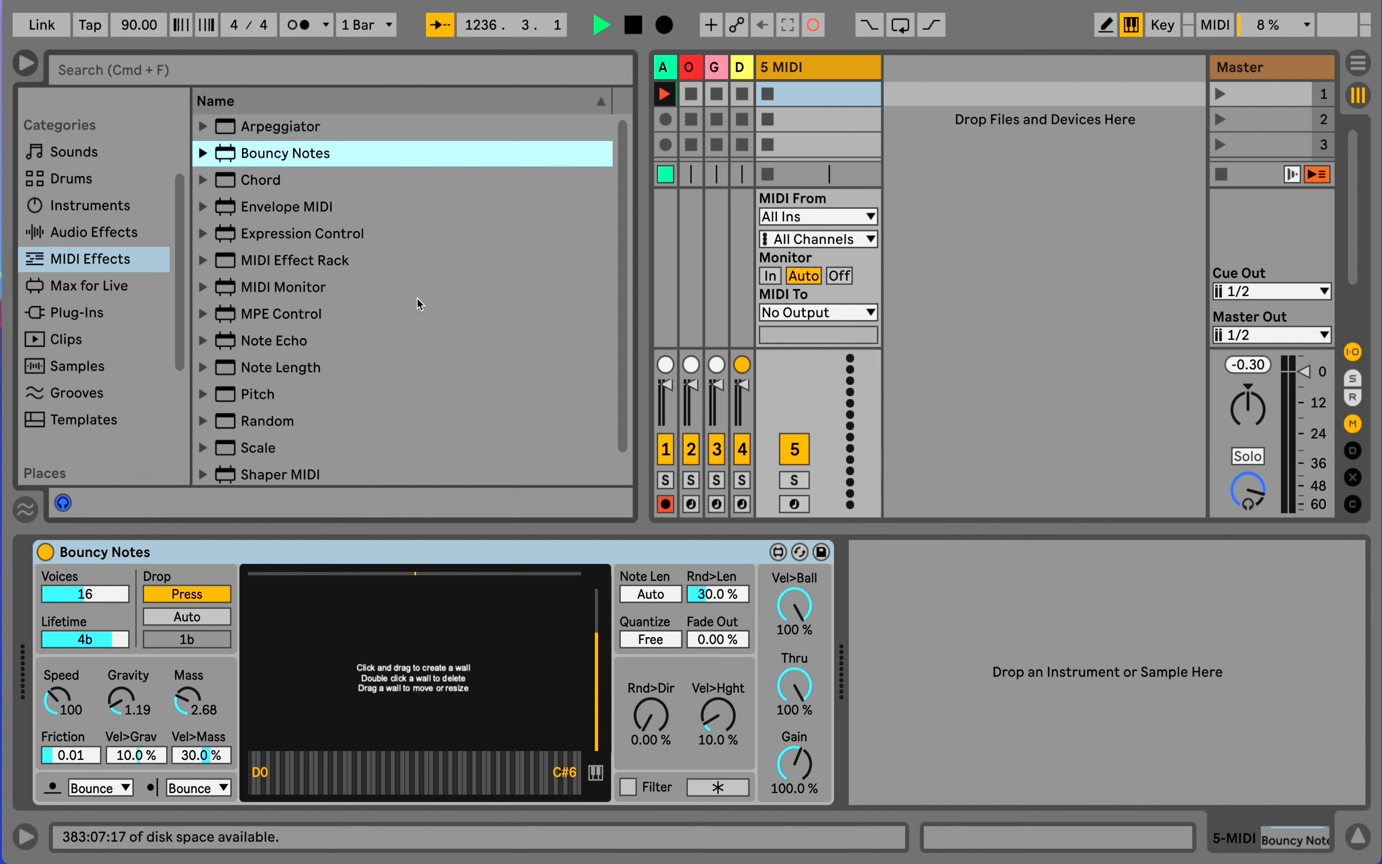
click(88, 210)
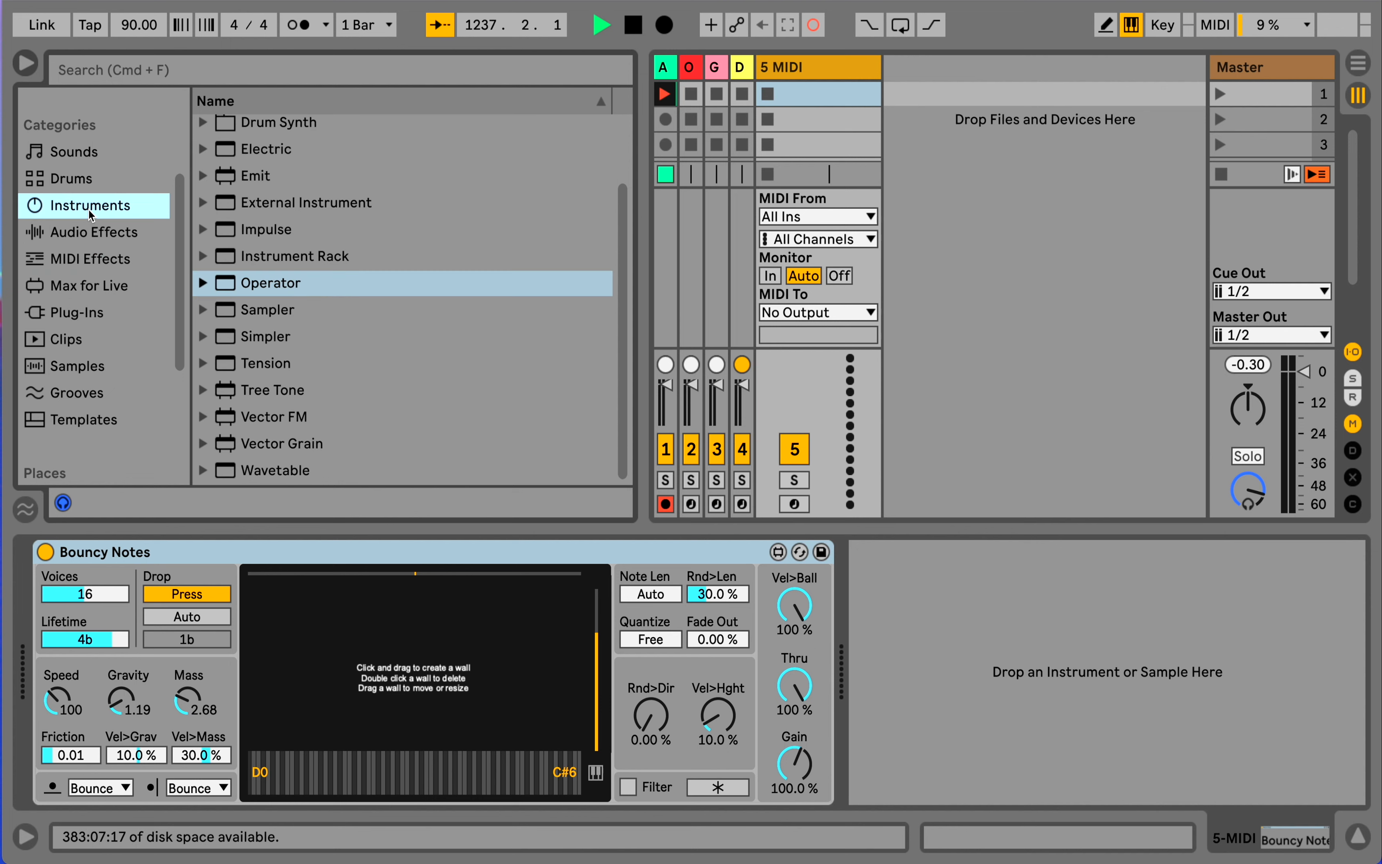
click(85, 233)
scroll(271, 361, down, 4)
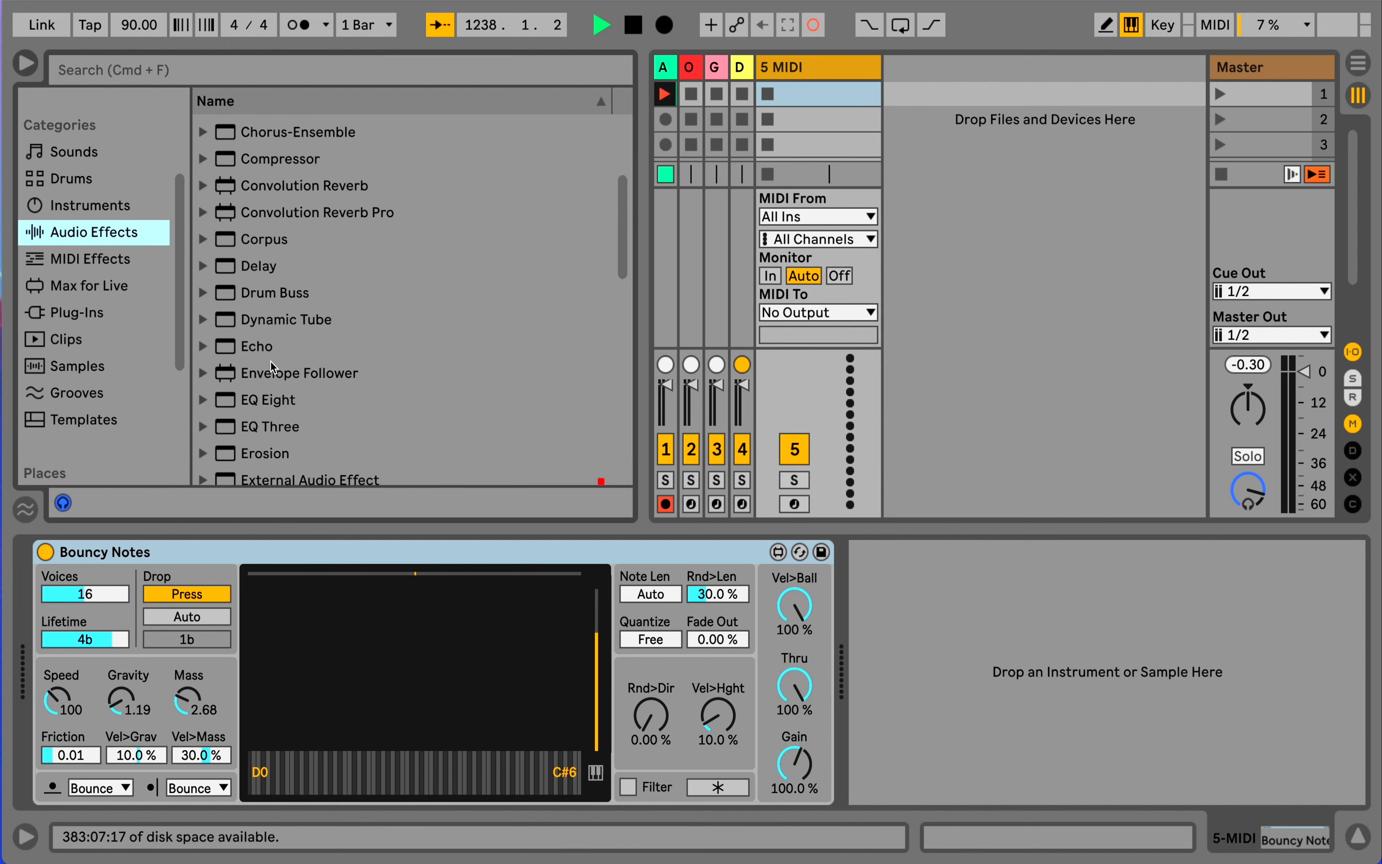
scroll(324, 357, down, 5)
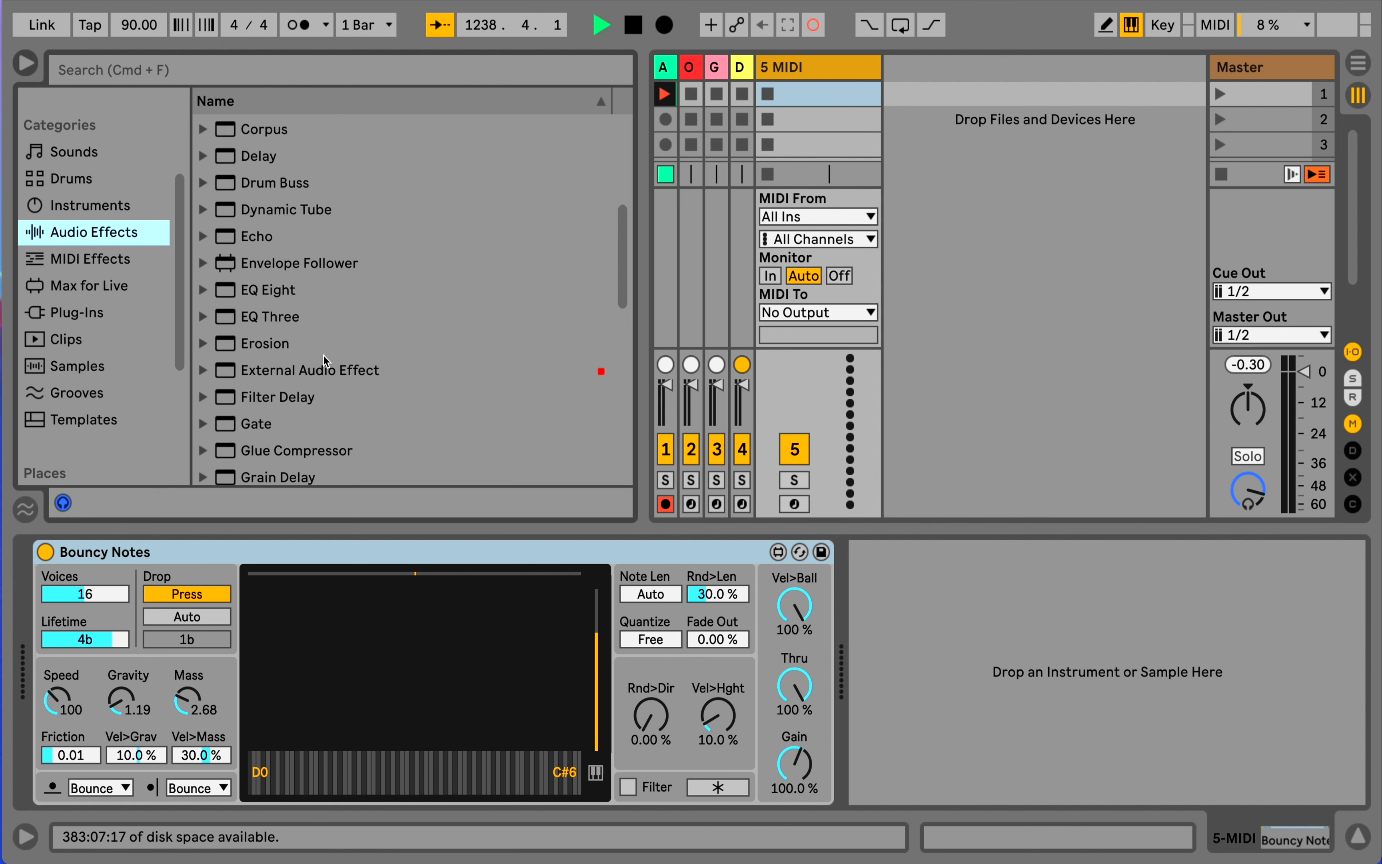
double_click(280, 387)
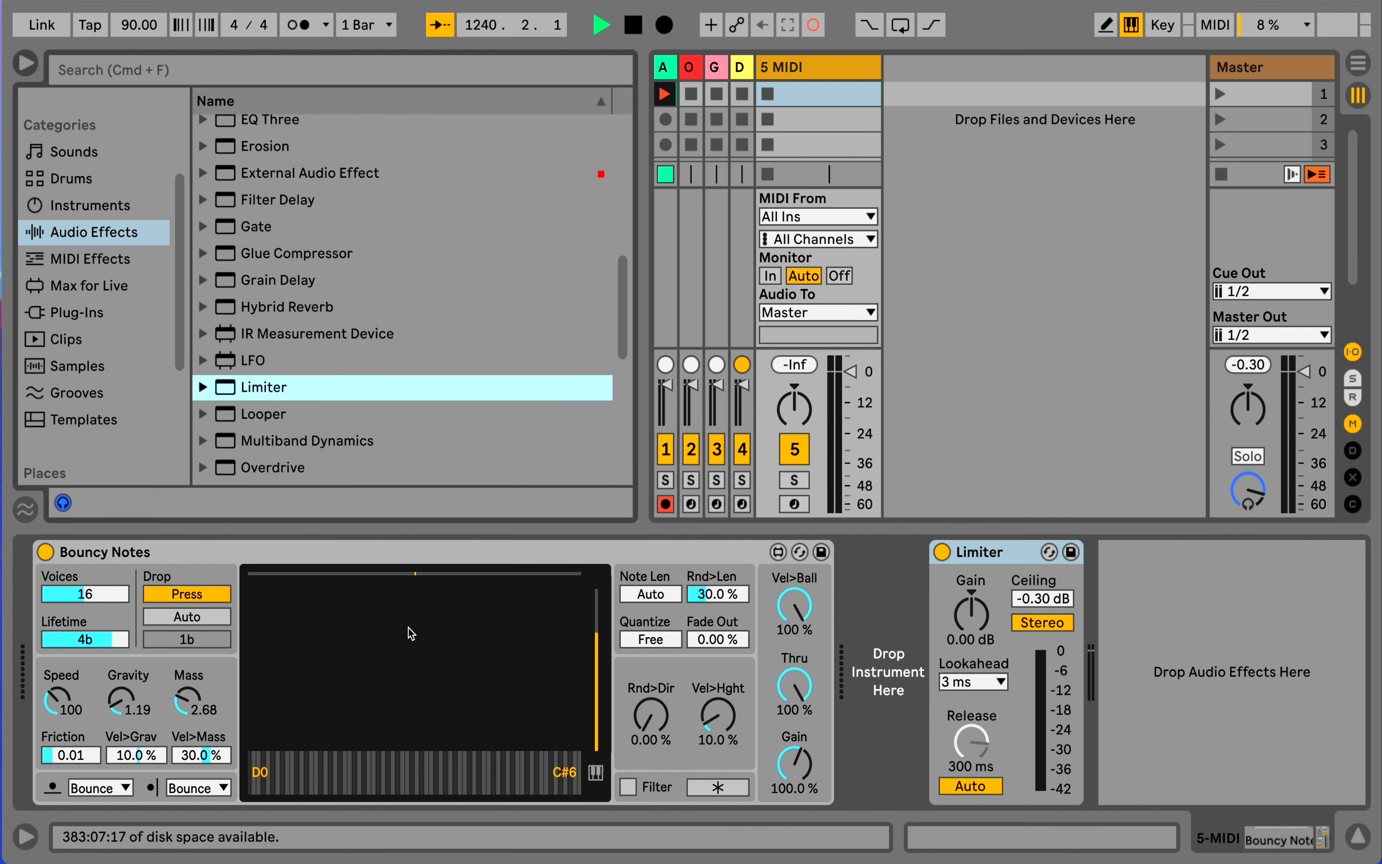
Arm the Bouncy Notes track for recording and drop a ball in the Bouncy Notes display
click(795, 504)
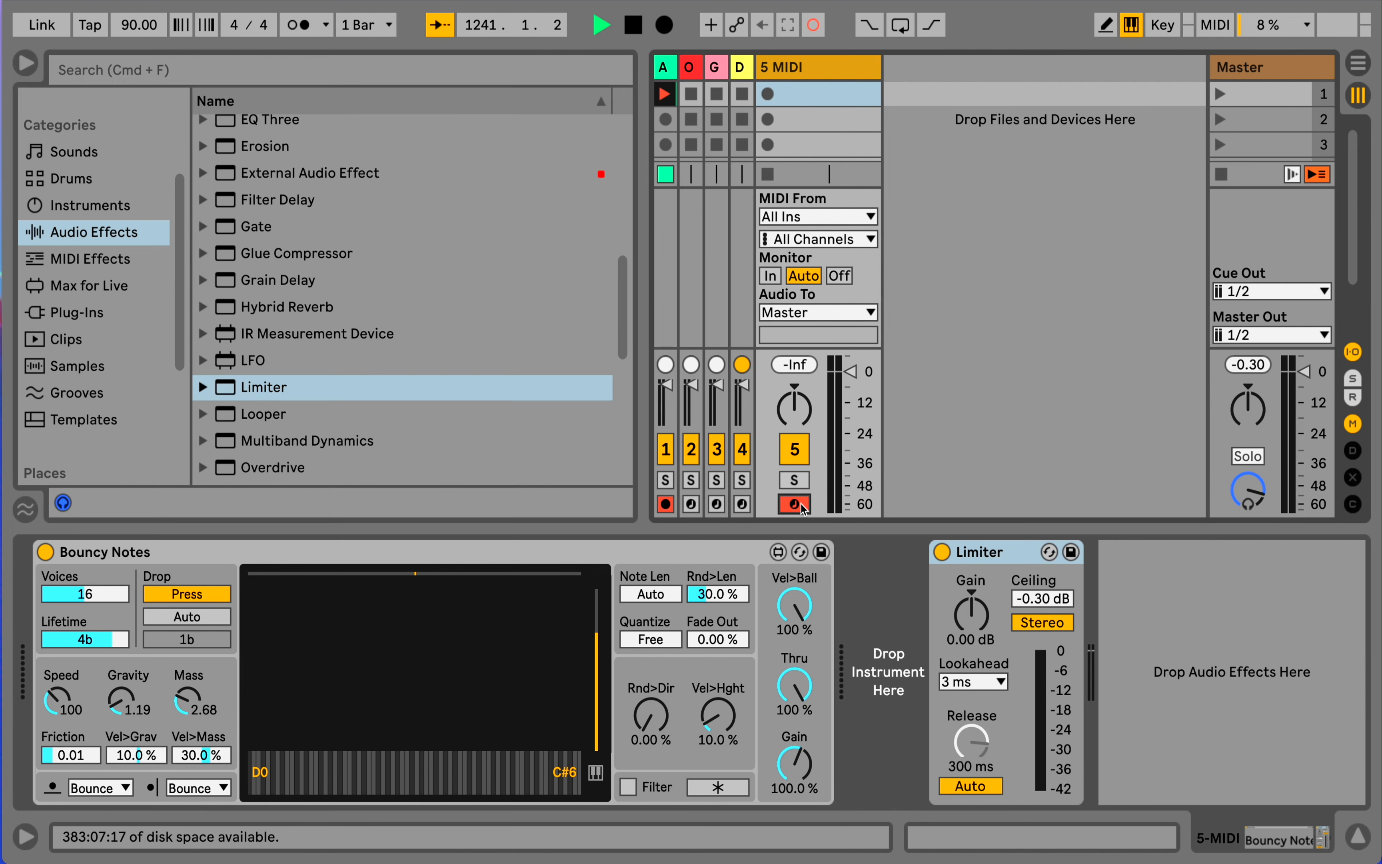
click(439, 643)
Preview the samples 100 - Phastasmagoric.aif and 110 - Bang Bang.aif, and load 110 - Bang Bang.aif as the instrument between Bouncy Notes and Limiter
click(80, 363)
scroll(317, 320, down, 15)
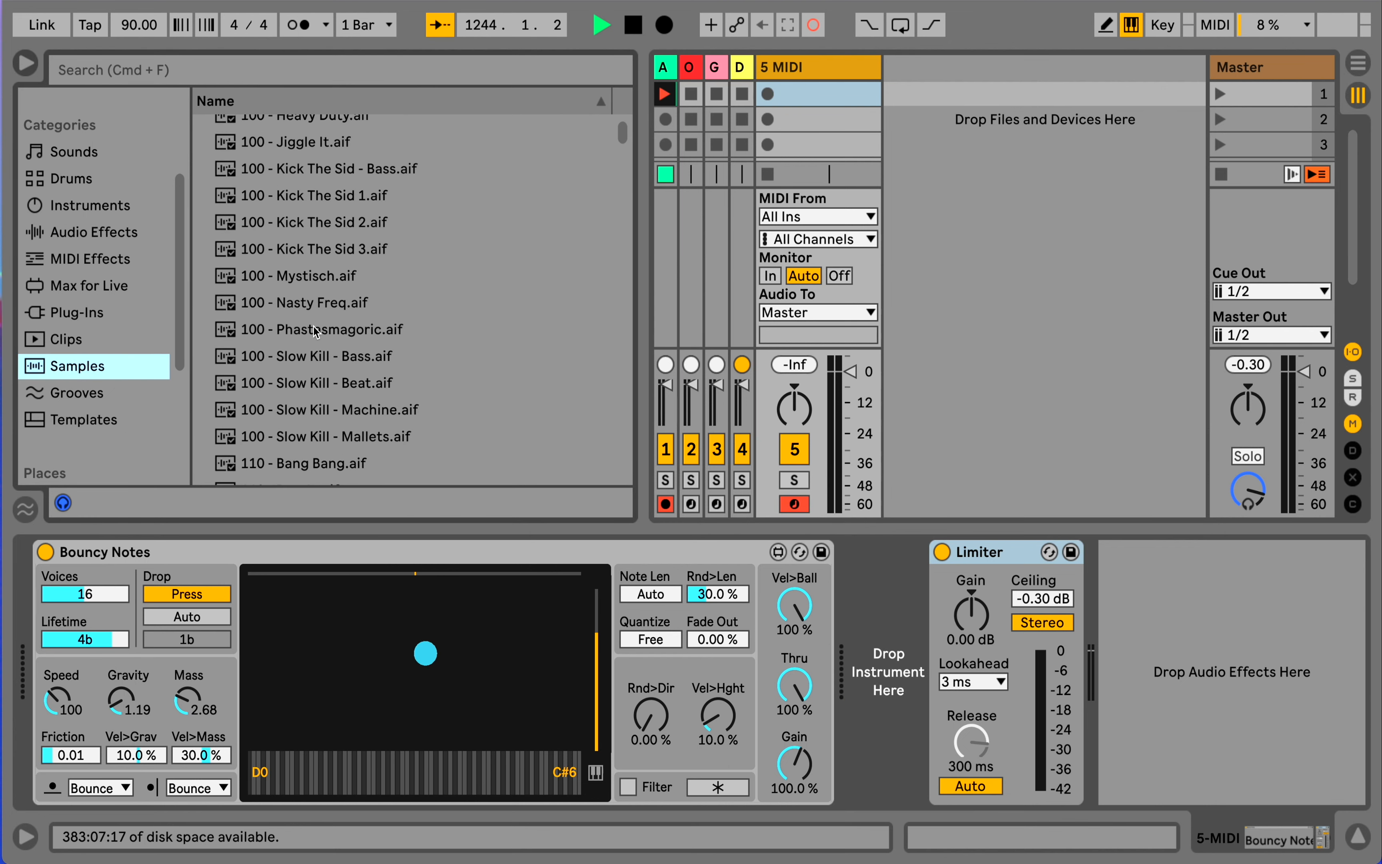
click(317, 330)
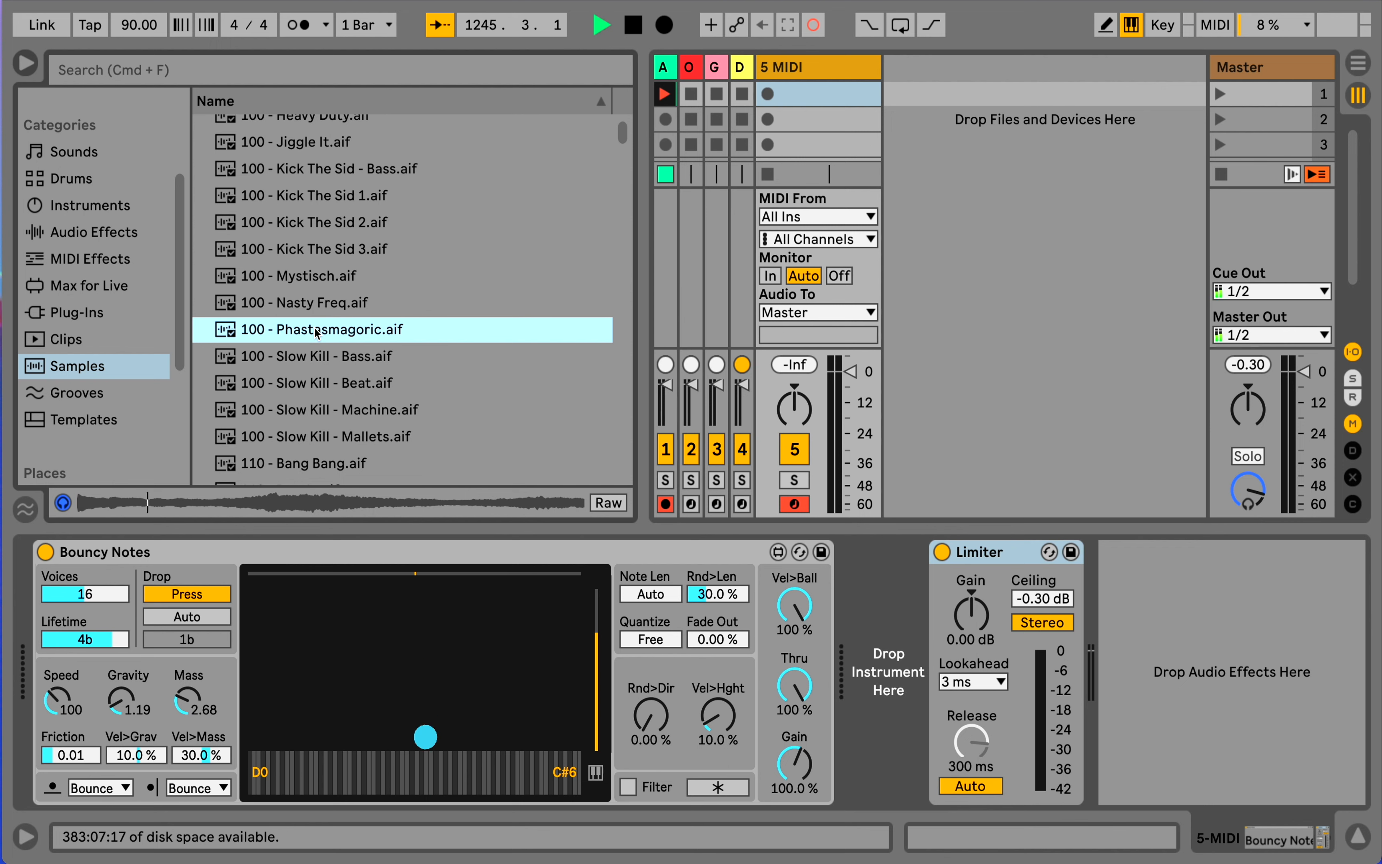
scroll(314, 440, down, 1)
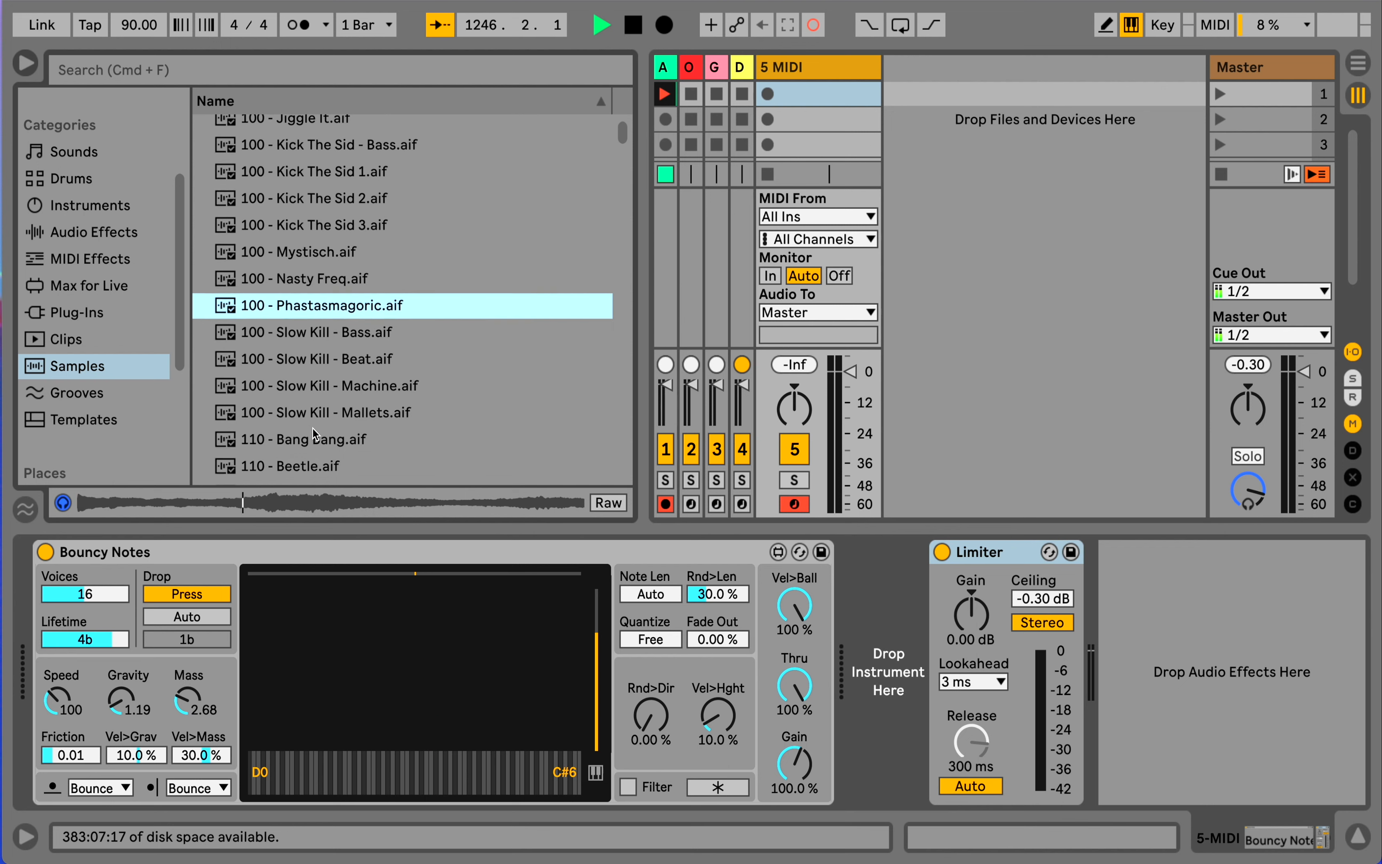
click(311, 440)
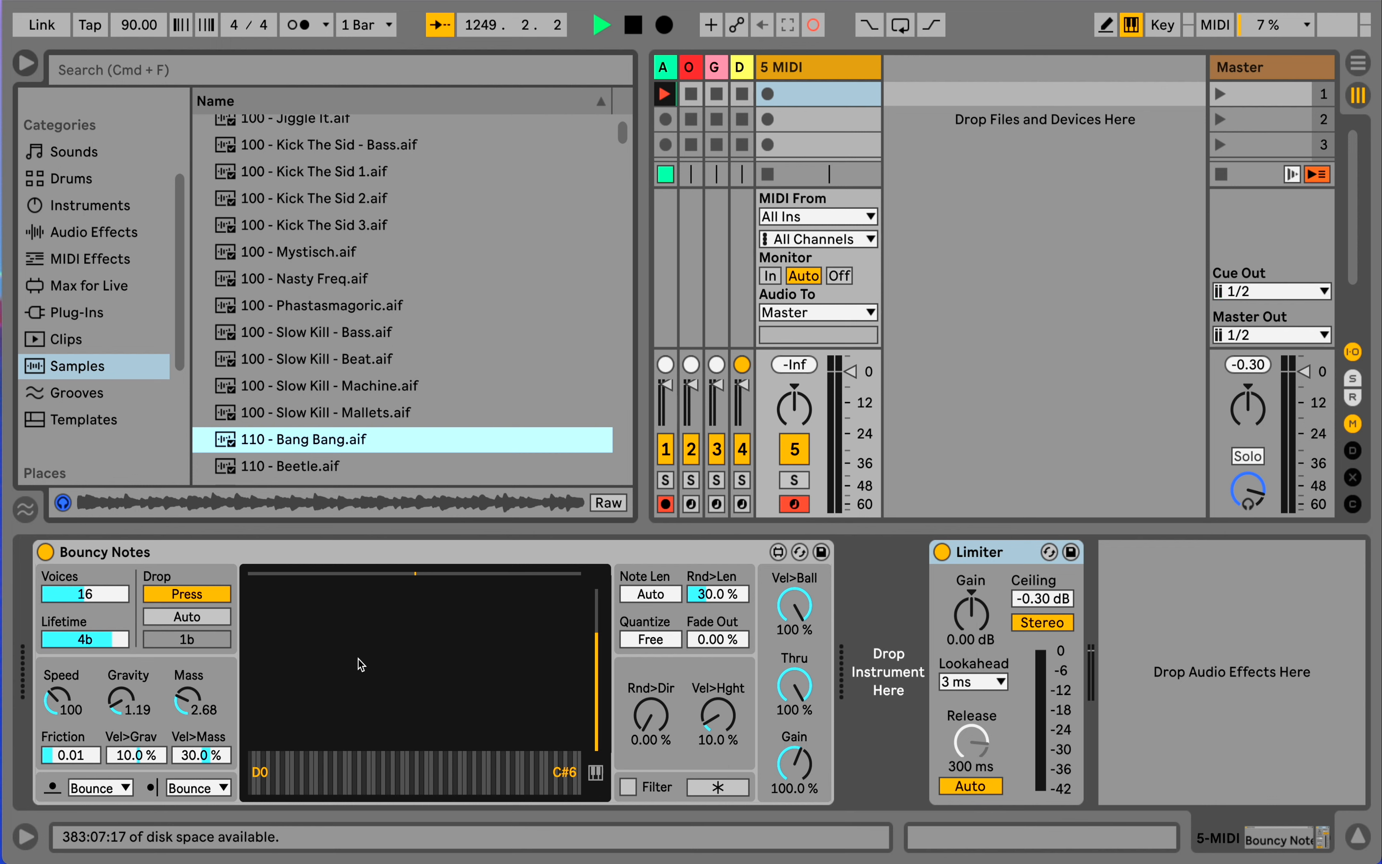
drag(318, 447, 824, 626)
drag(281, 440, 900, 603)
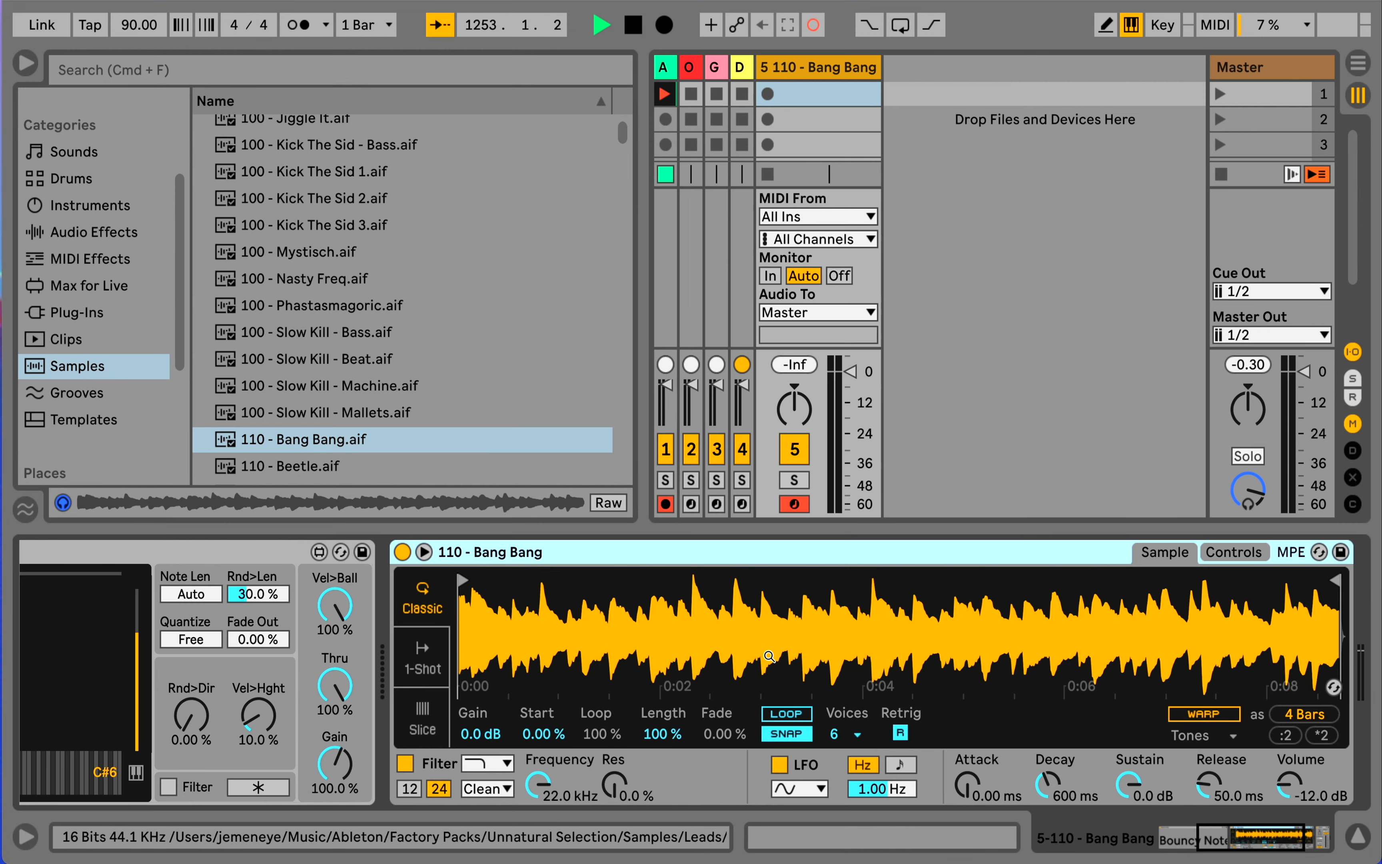
Set the Release of the 110 - Bang Bang sampler to 8.05 s
scroll(628, 686, left, 8)
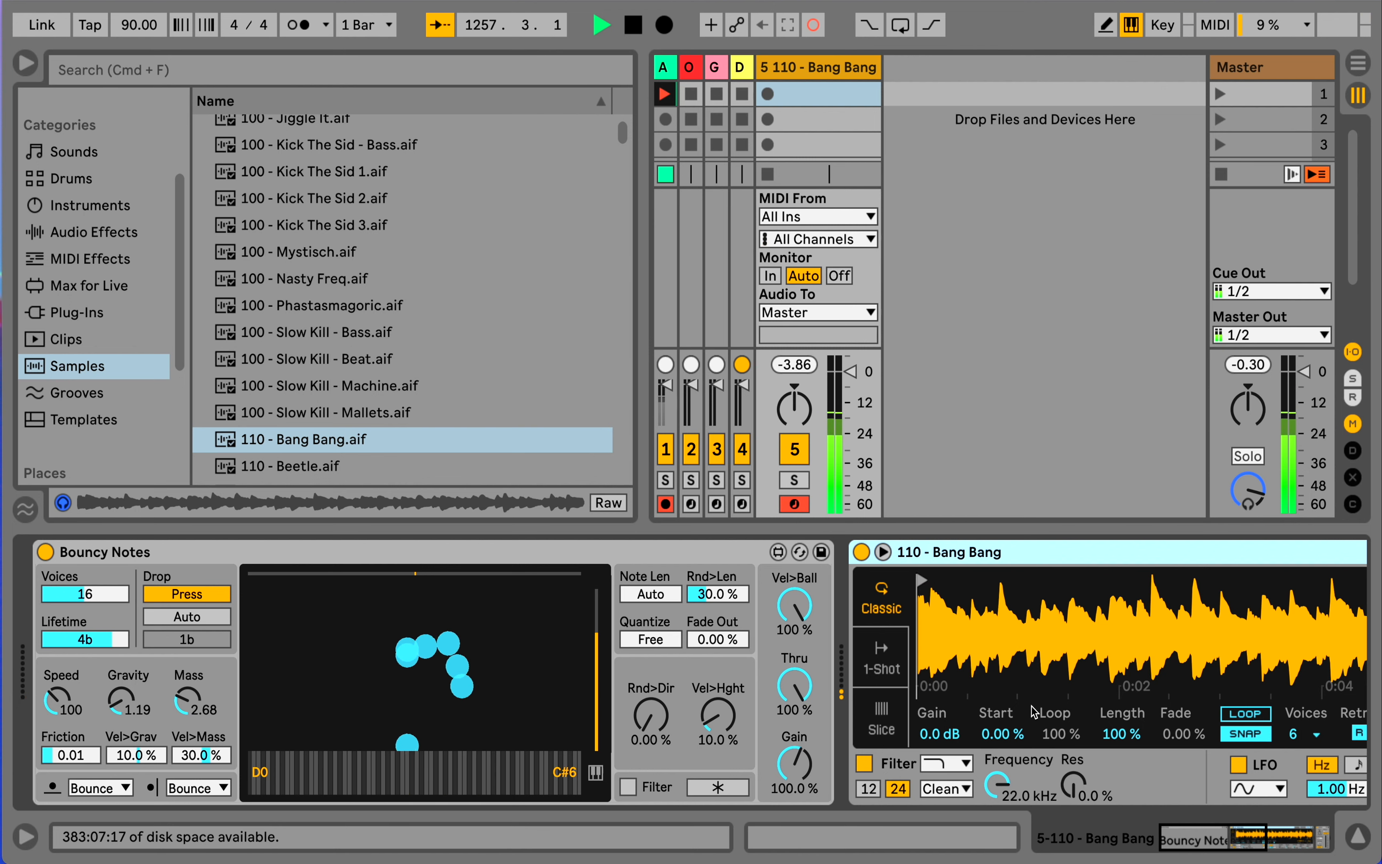
scroll(1034, 711, right, 5)
scroll(1034, 711, right, 3)
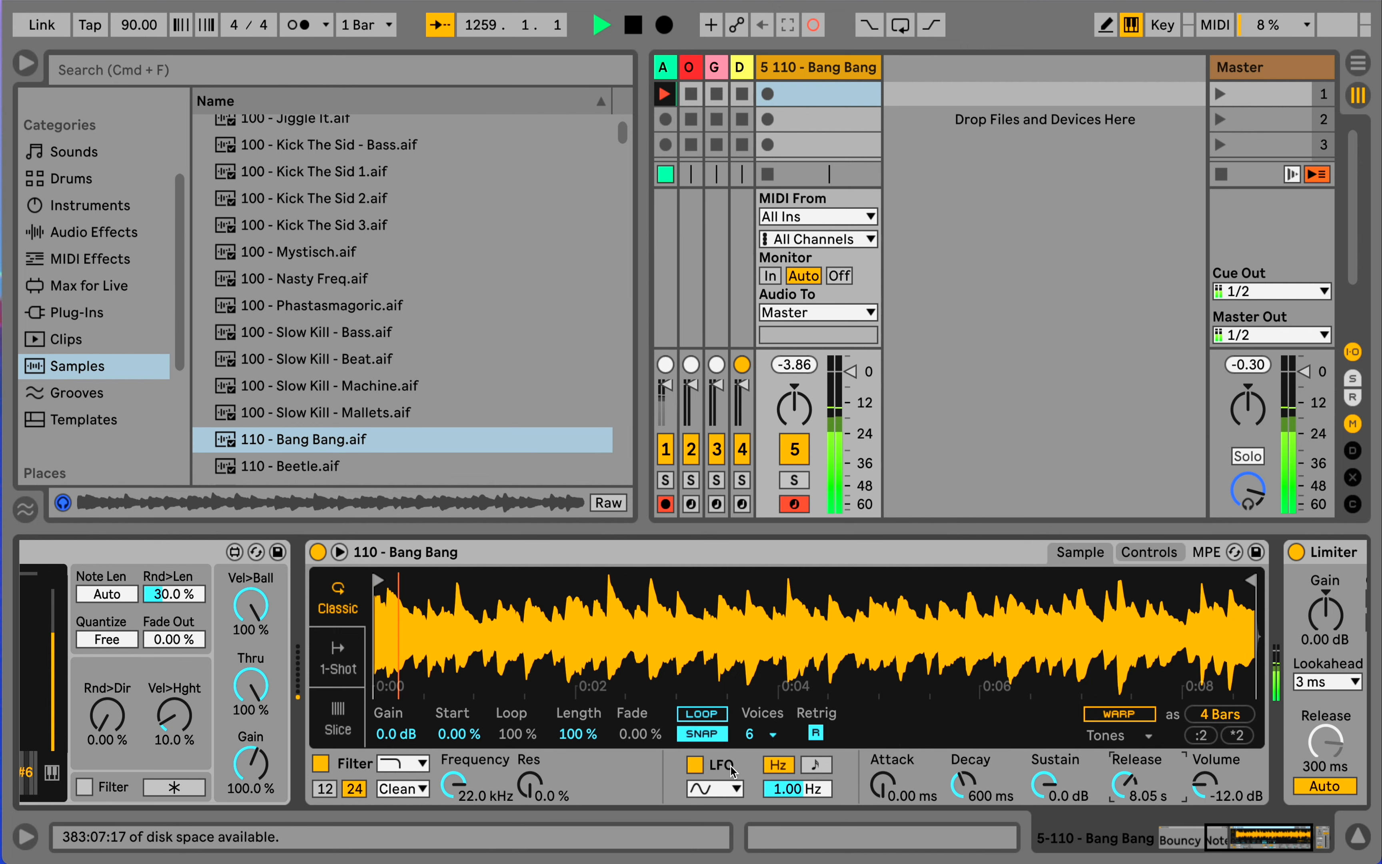
drag(882, 786, 882, 771)
Turn on automatic ball dropping in Bouncy Notes and set its drop interval to 3n
scroll(882, 798, left, 10)
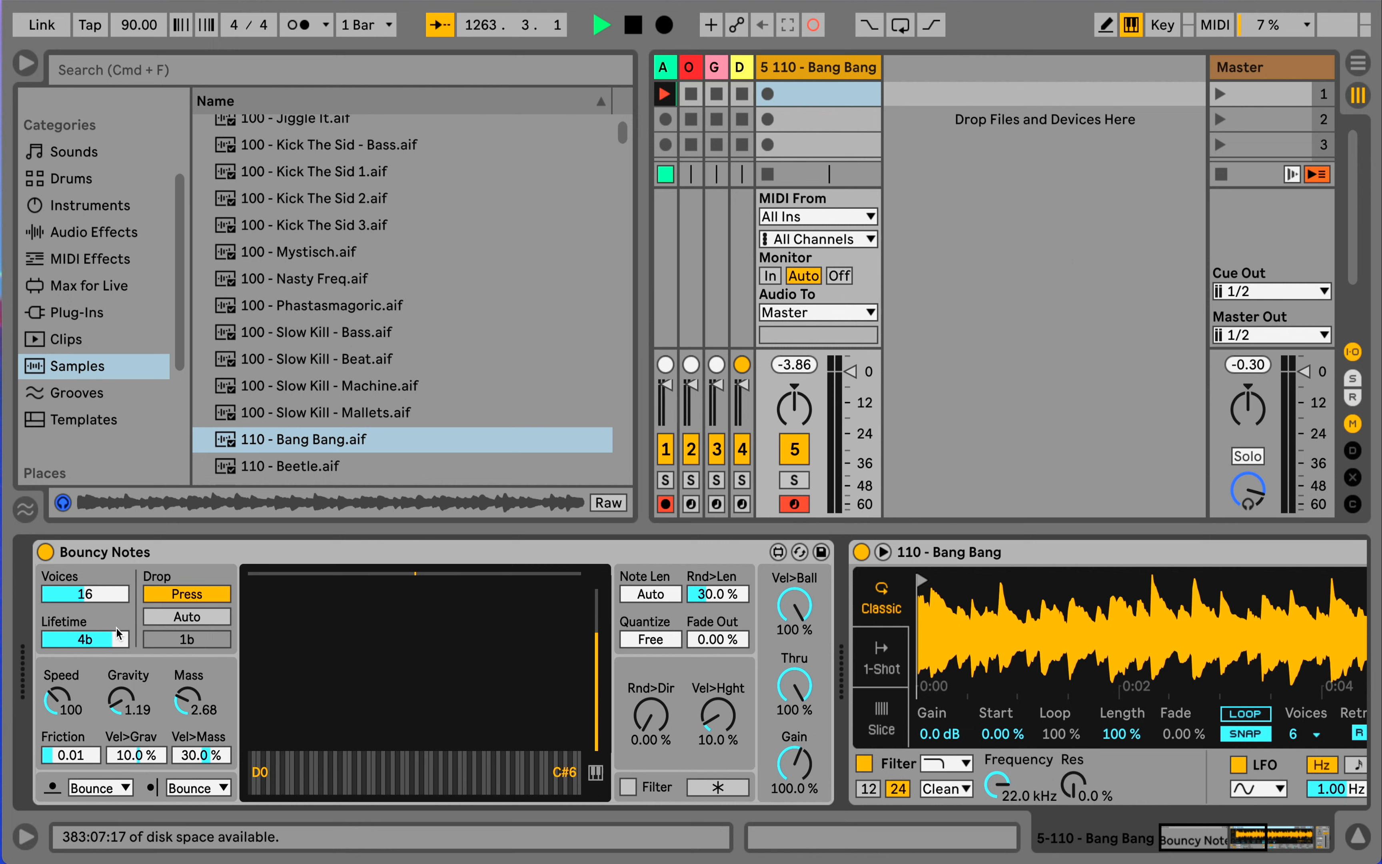
click(159, 622)
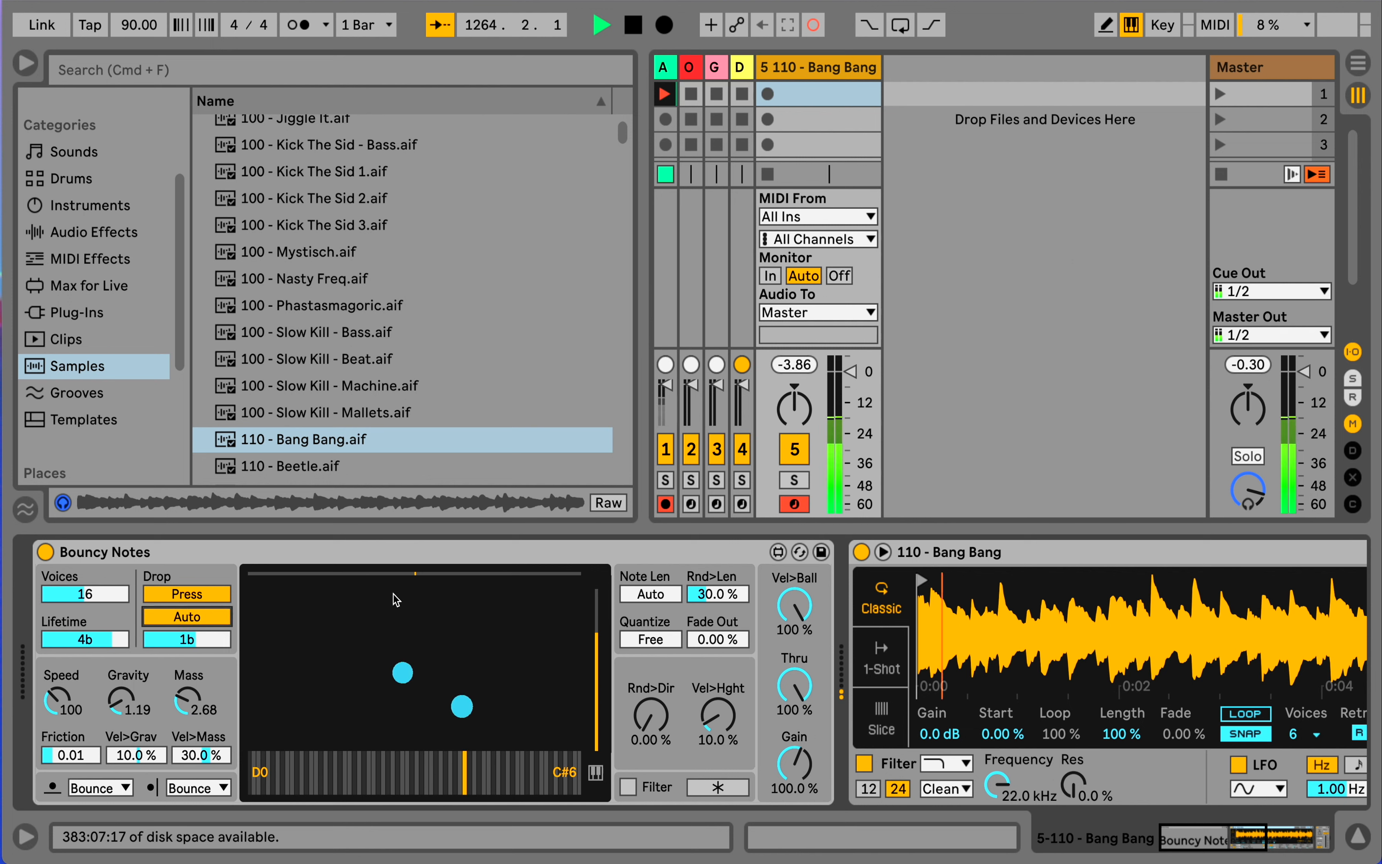
drag(187, 639, 187, 657)
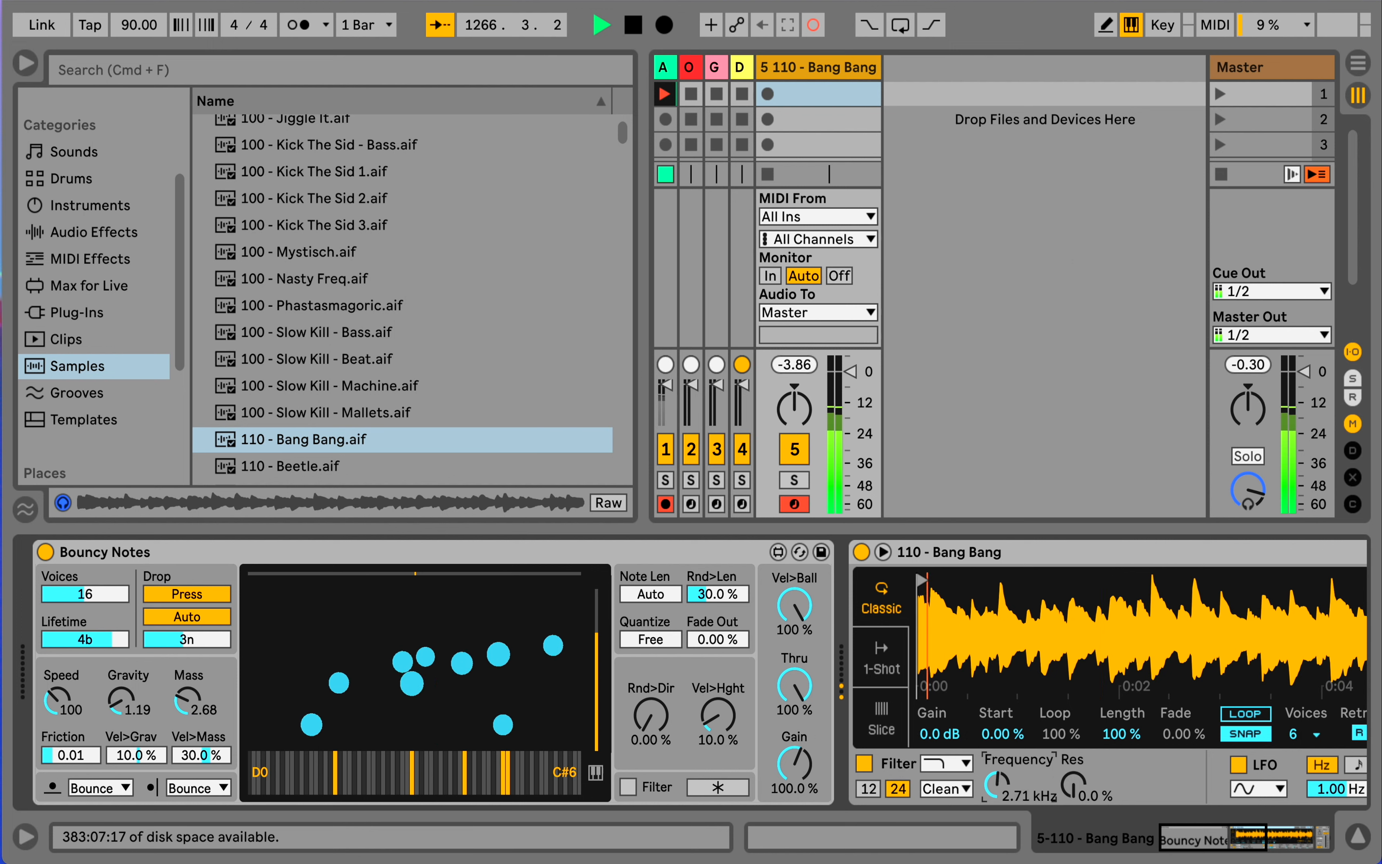
Lower the sampler's filter Frequency to 659 Hz and set the Bouncy Notes Lifetime to 6b
drag(997, 782, 999, 781)
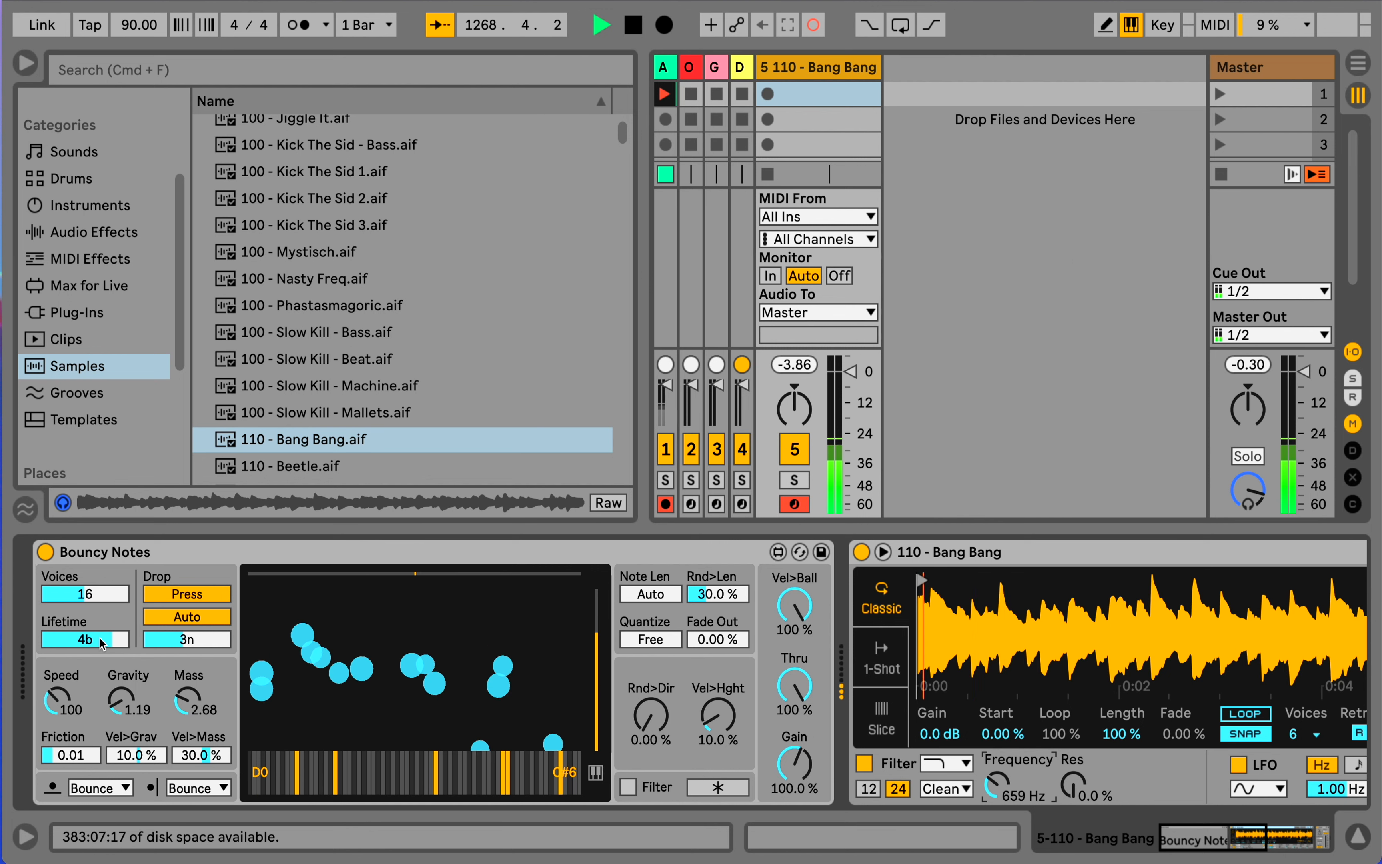
drag(85, 639, 85, 628)
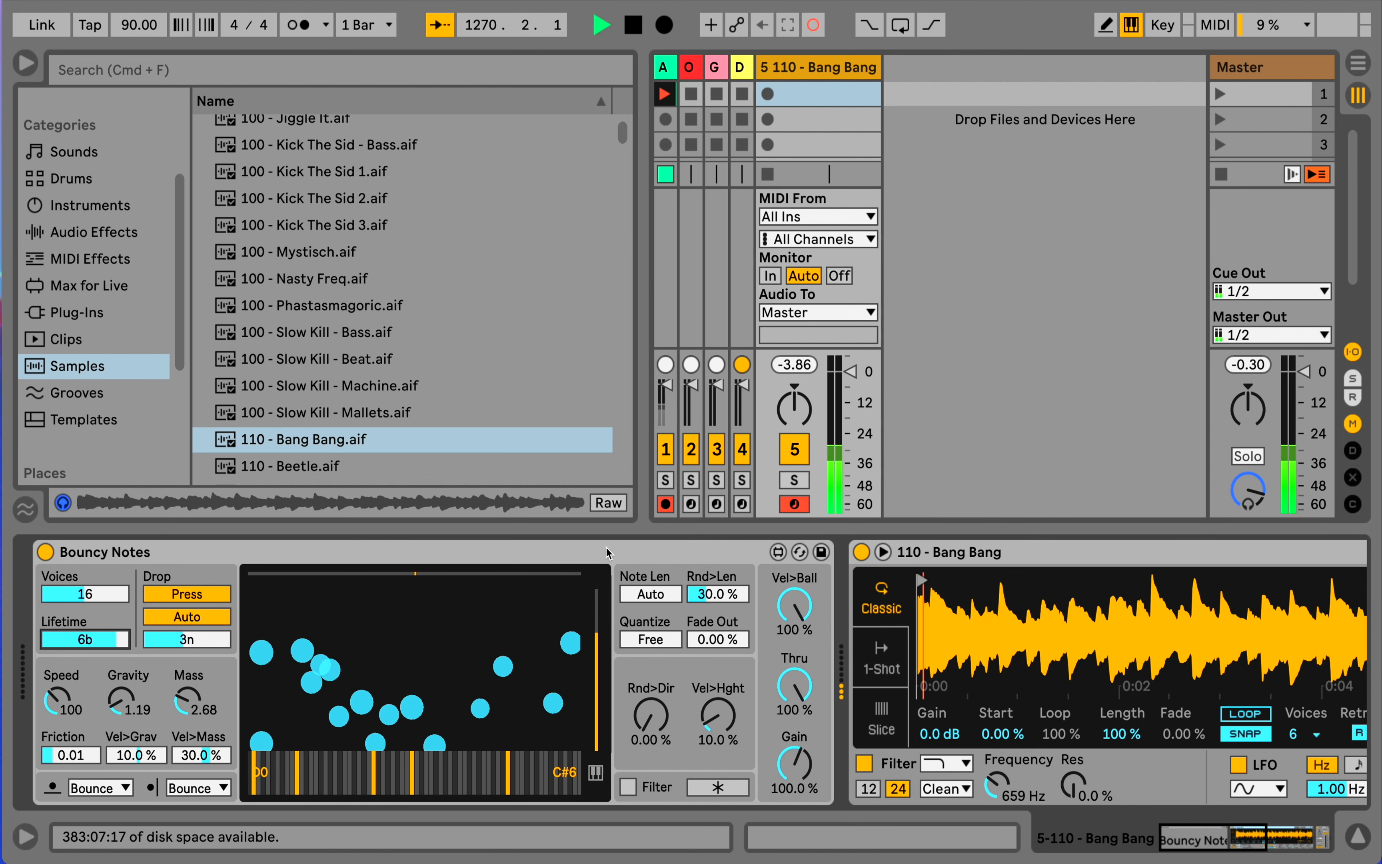
Delete the 110 - Bang Bang track
click(817, 68)
key(Delete)
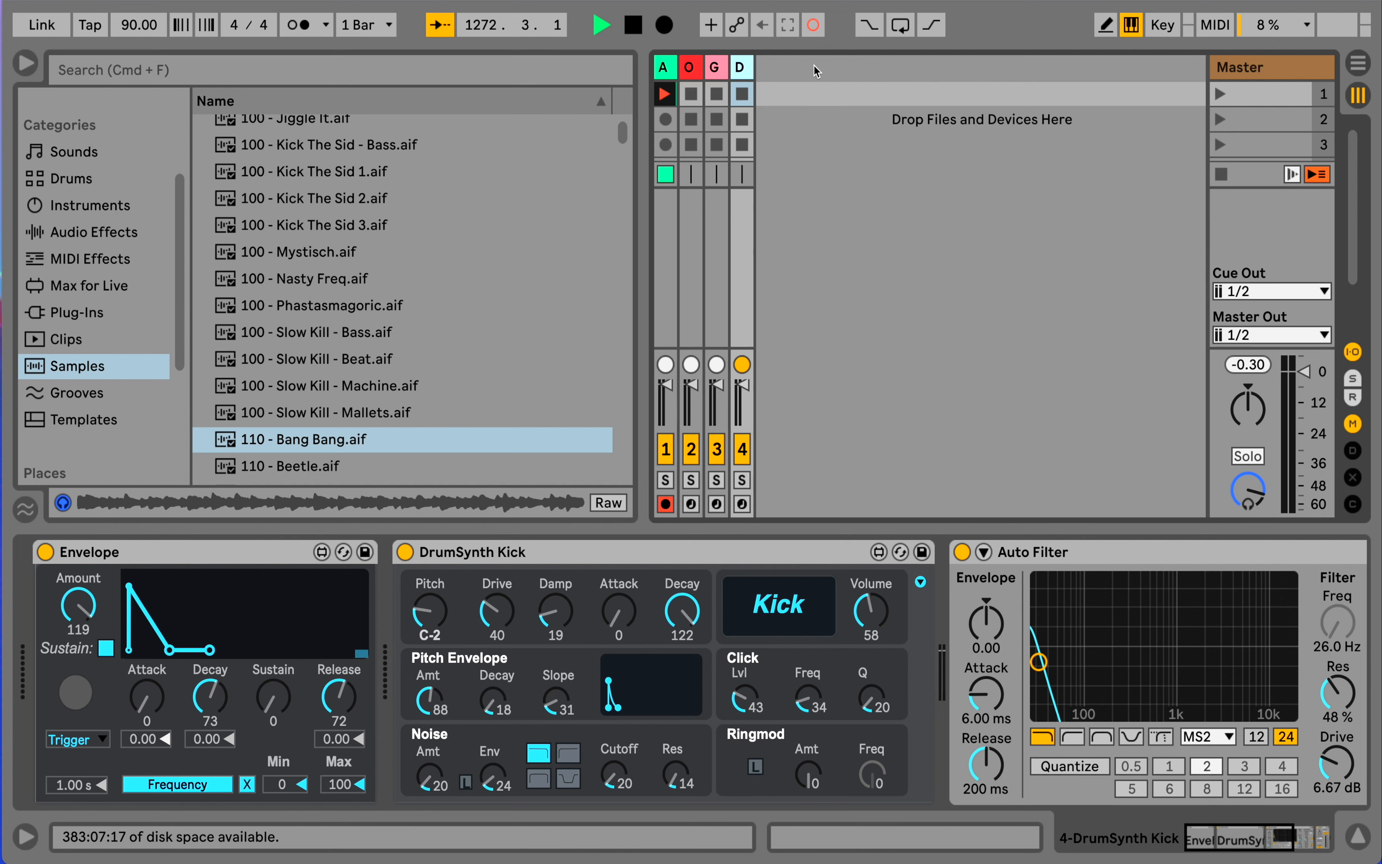
Look through the installed and available packs in the browser for Max for Live content
click(55, 291)
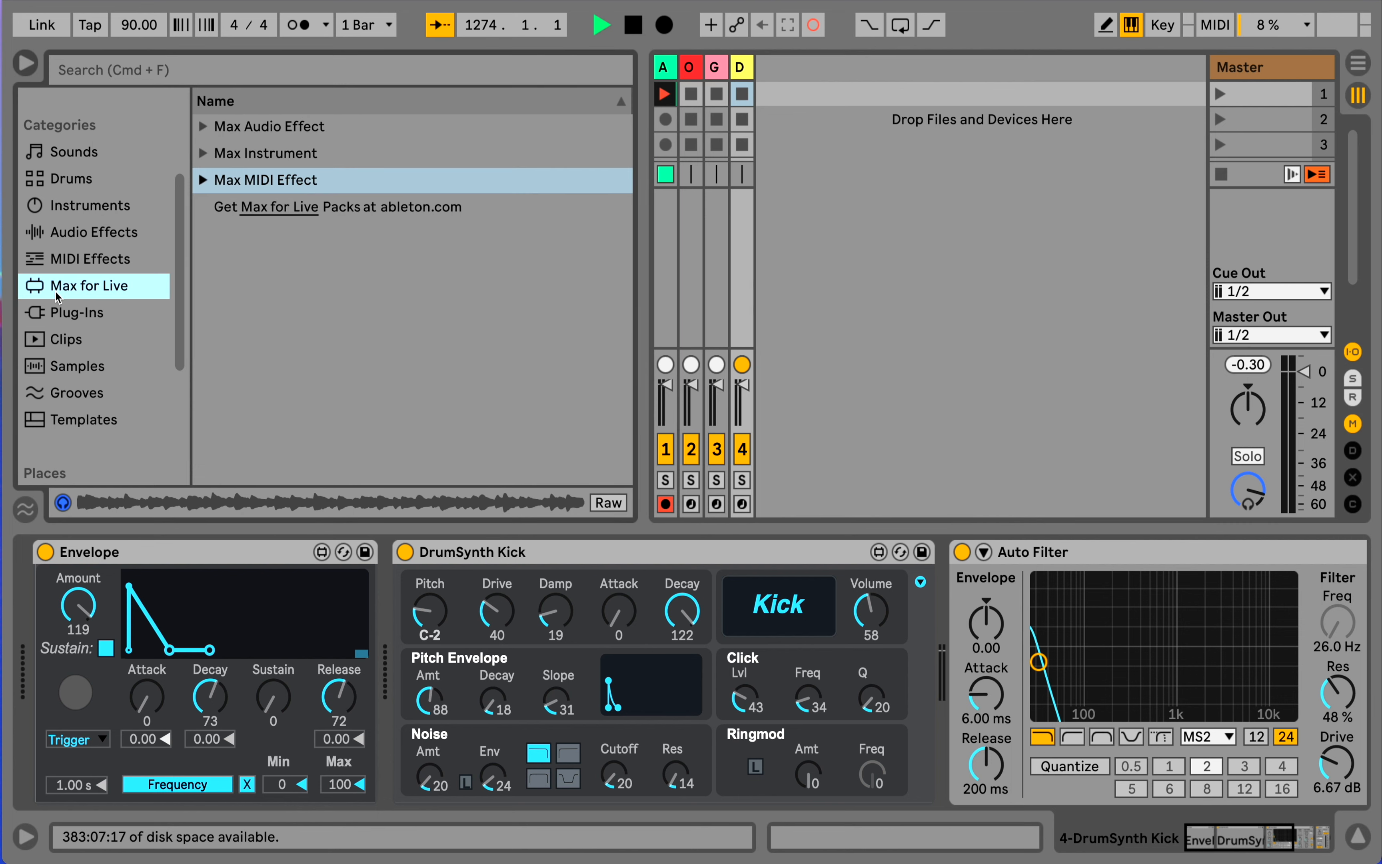
scroll(56, 294, down, 5)
click(57, 299)
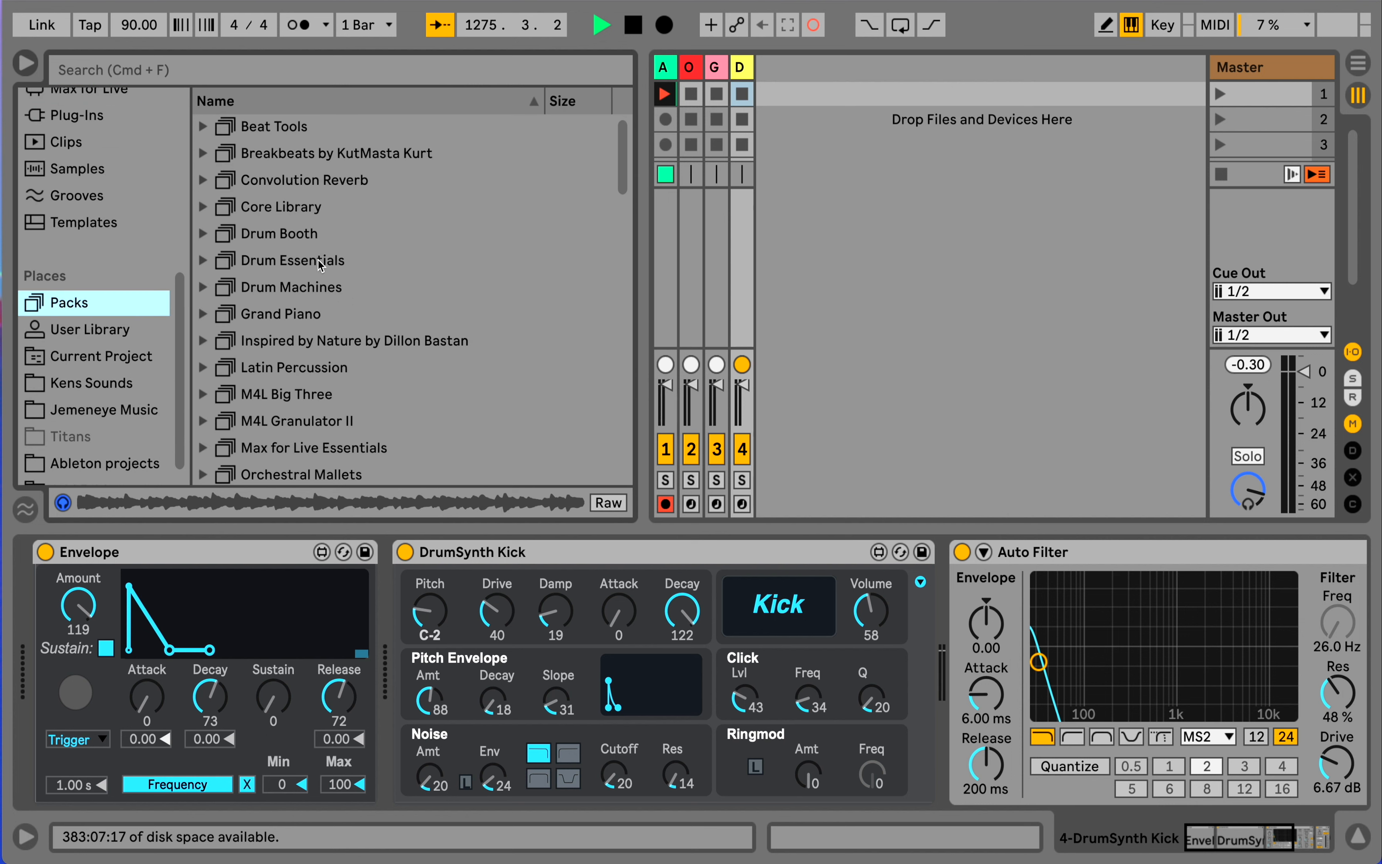
scroll(317, 260, down, 5)
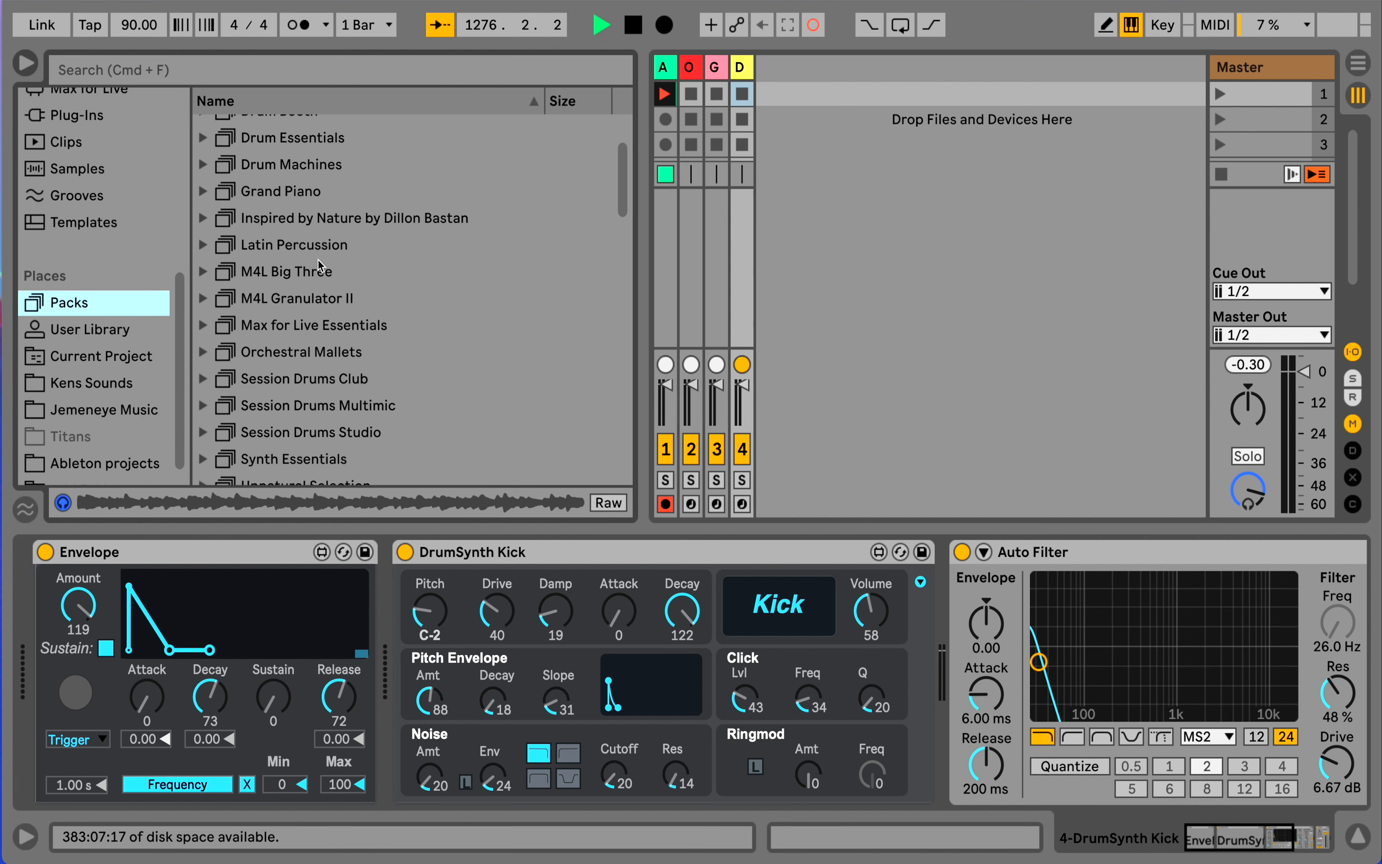
scroll(318, 260, down, 5)
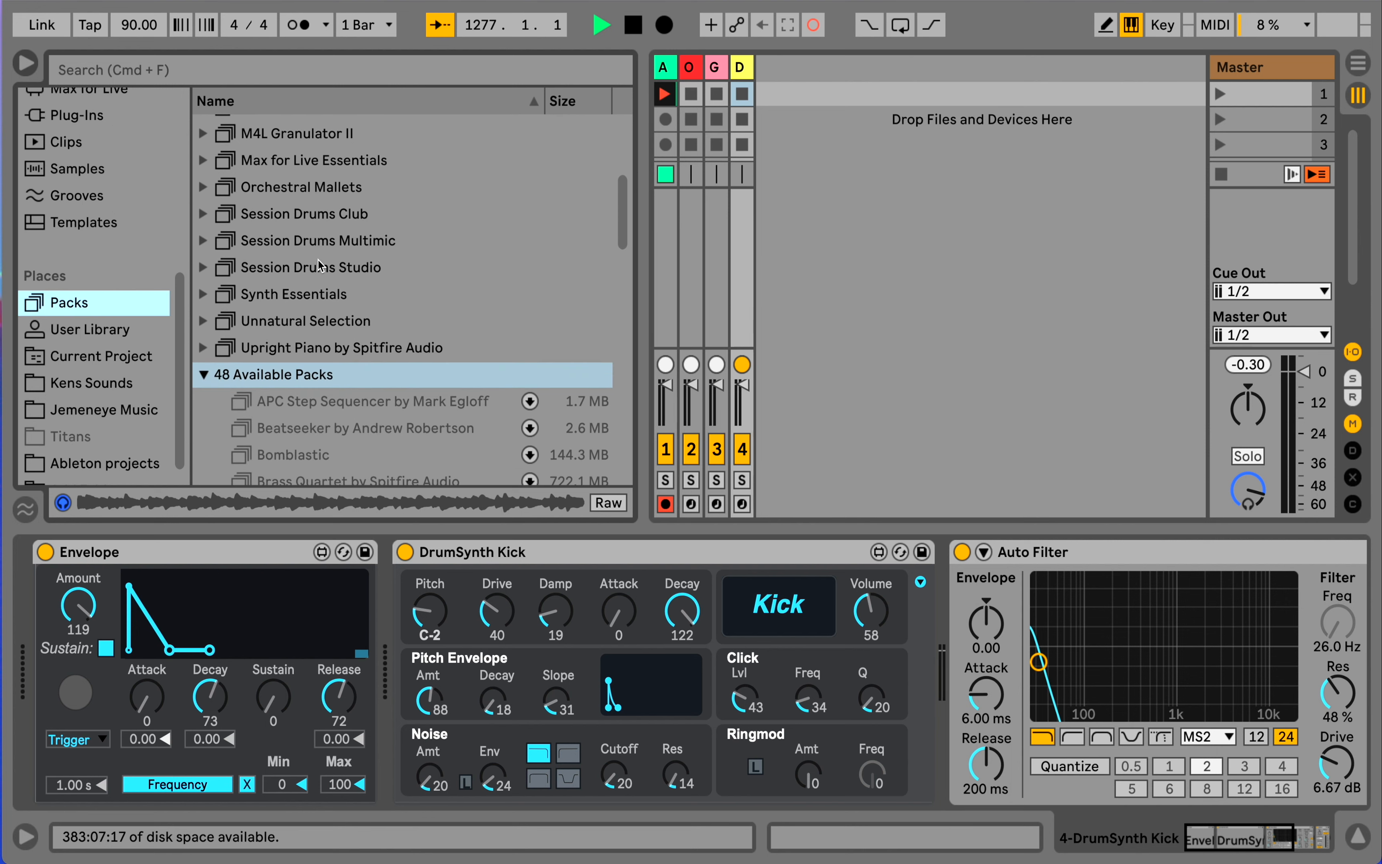
scroll(317, 260, up, 2)
scroll(320, 265, up, 1)
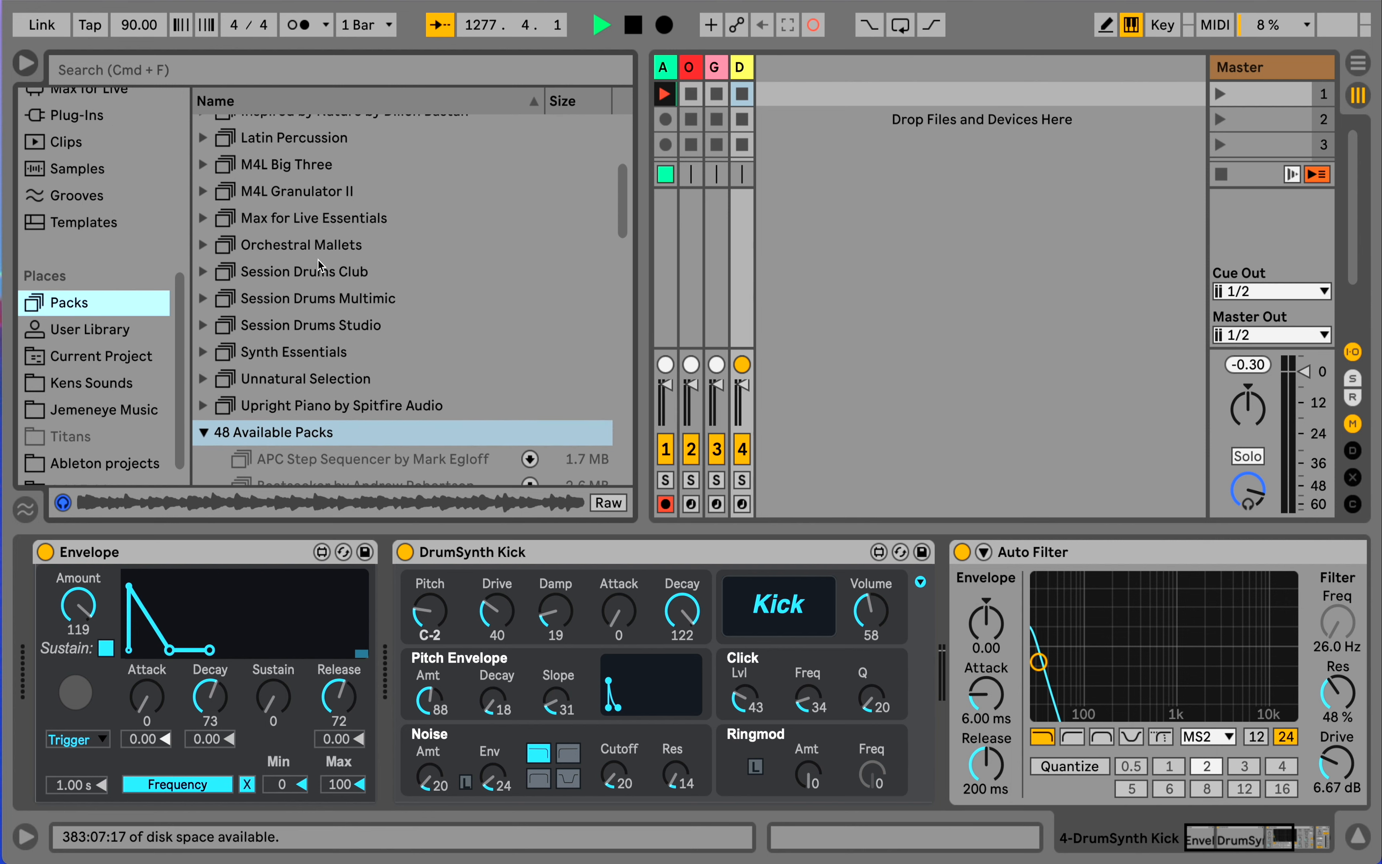
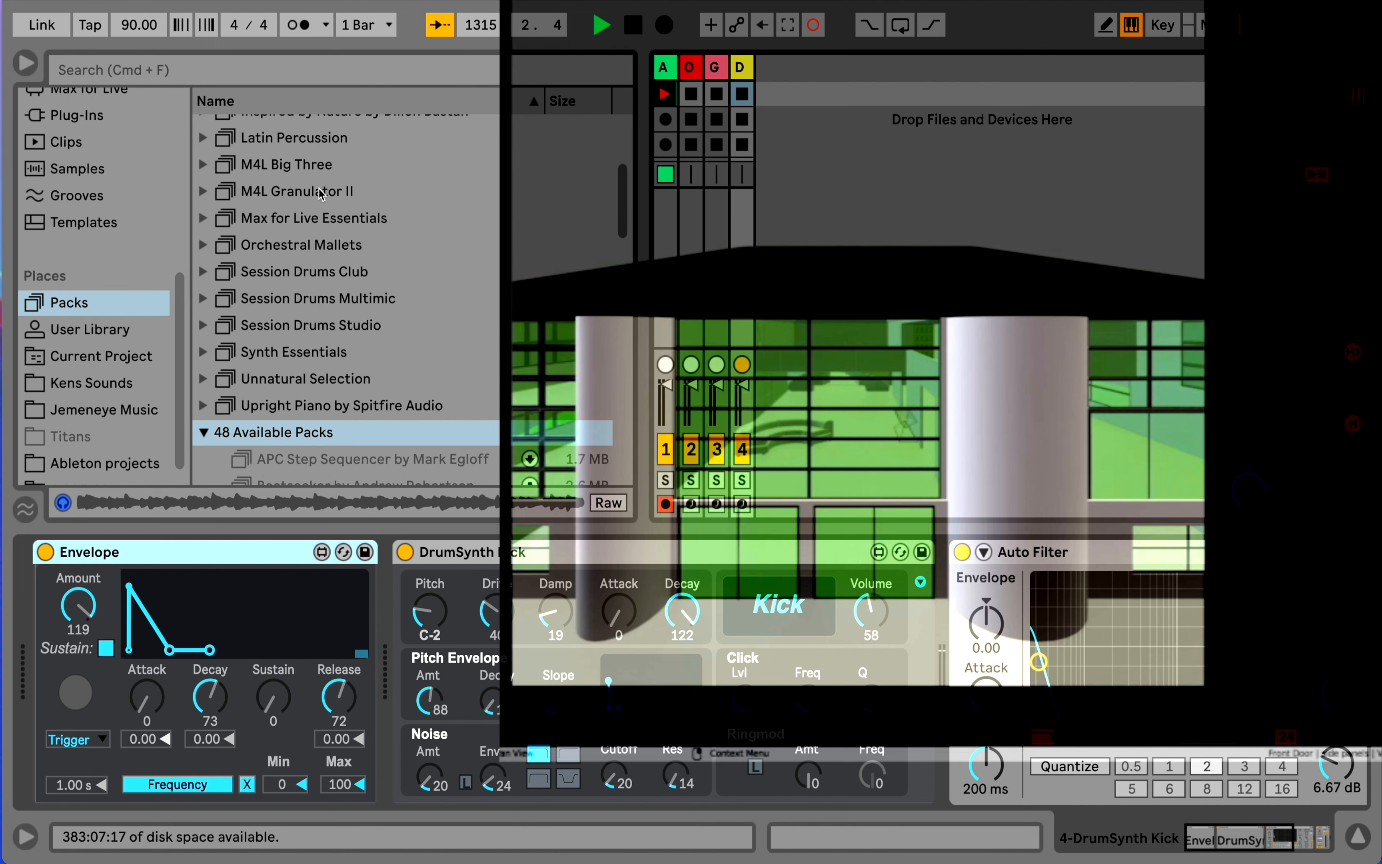
scroll(321, 194, up, 5)
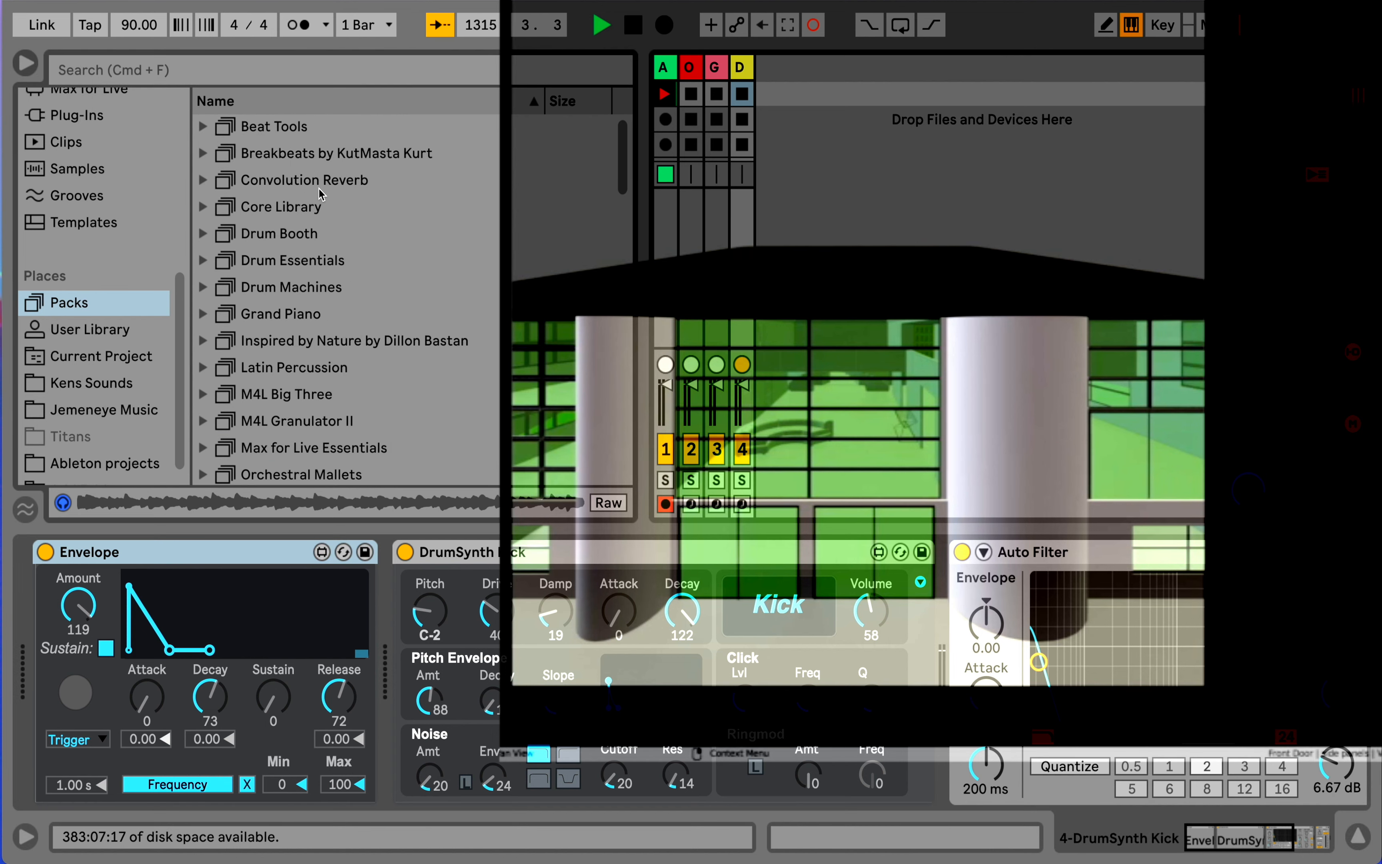
Look through the Max Audio Effect and Max Instrument devices in the Max for Live category
click(86, 100)
click(203, 126)
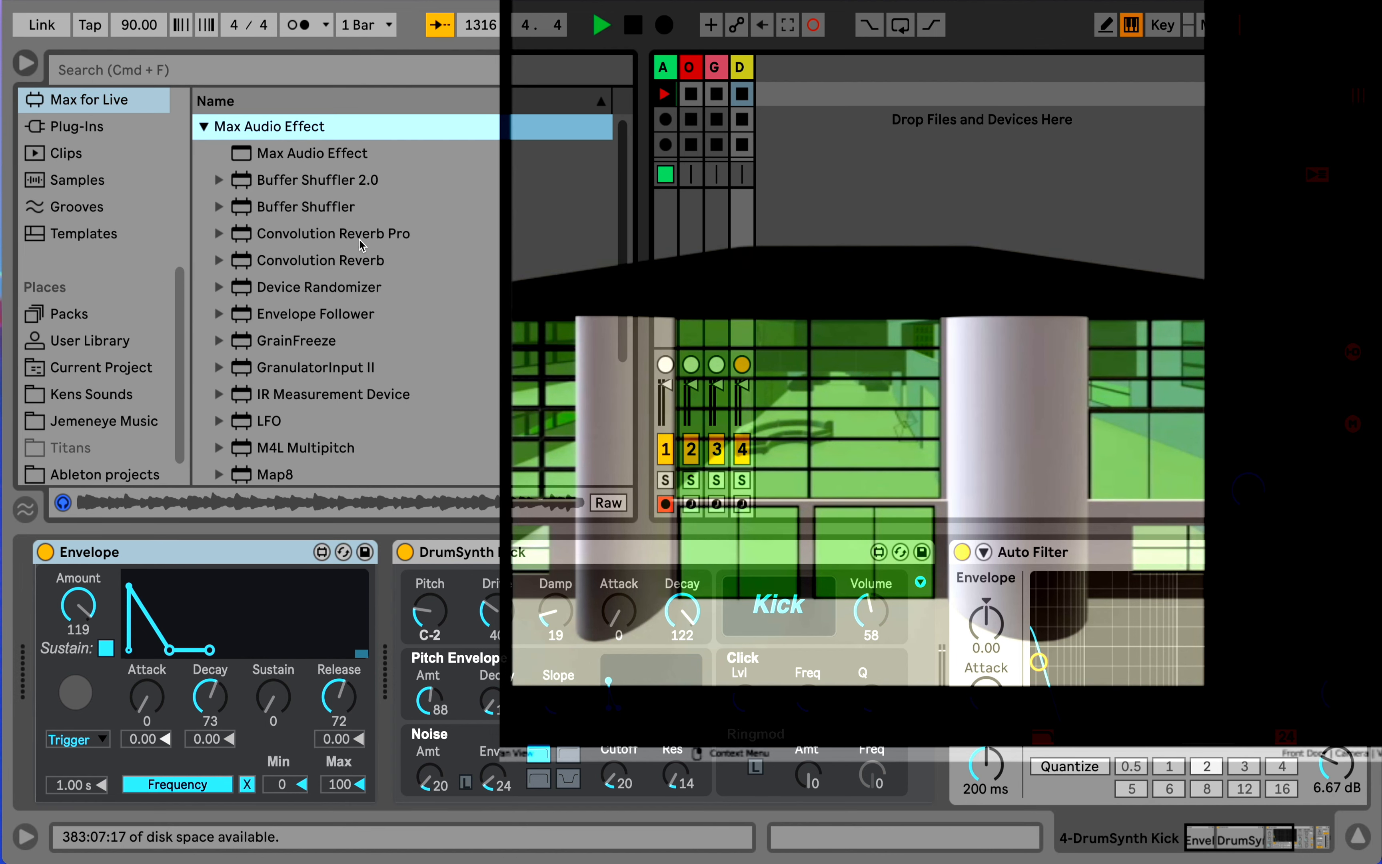
click(203, 126)
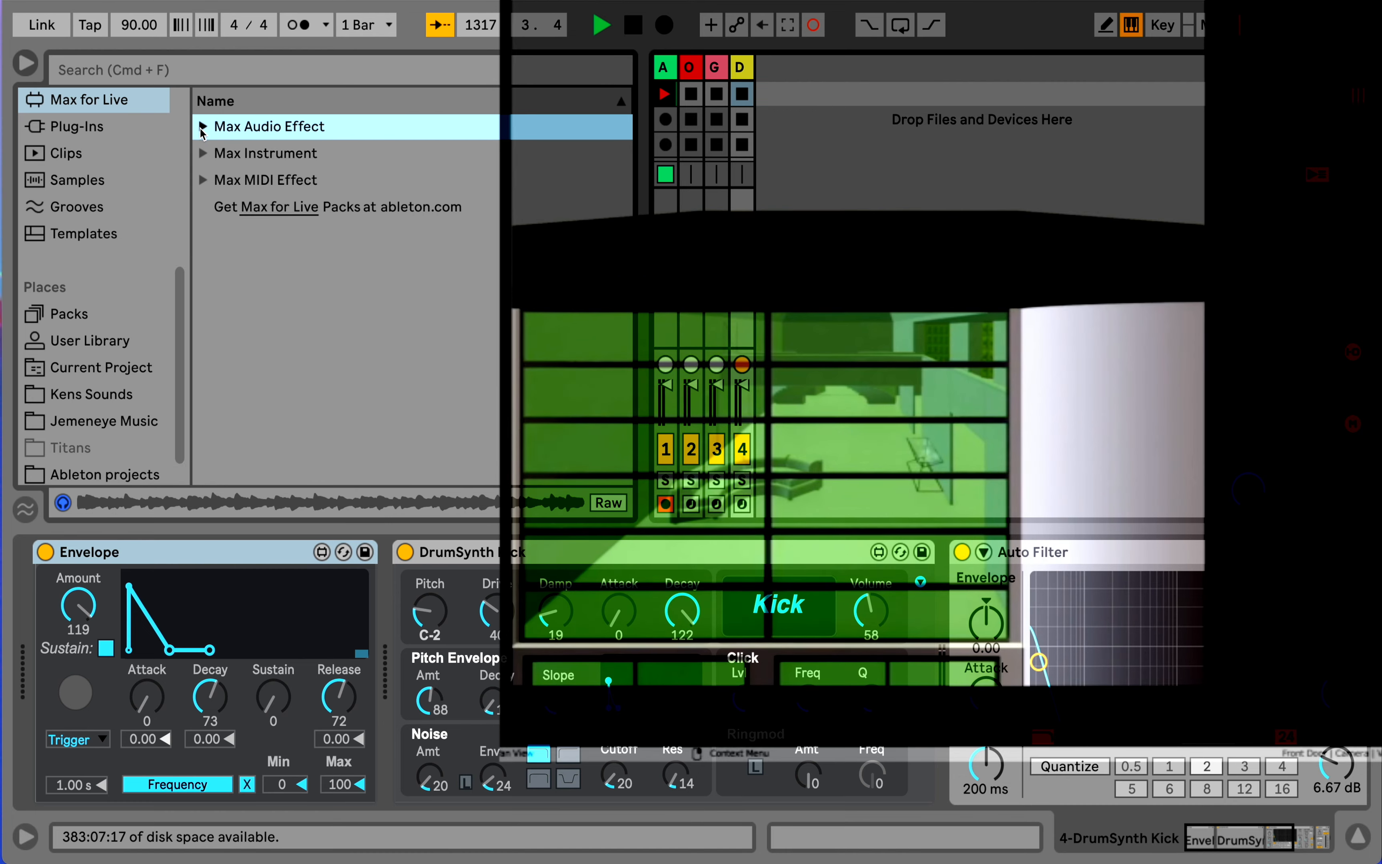
click(204, 153)
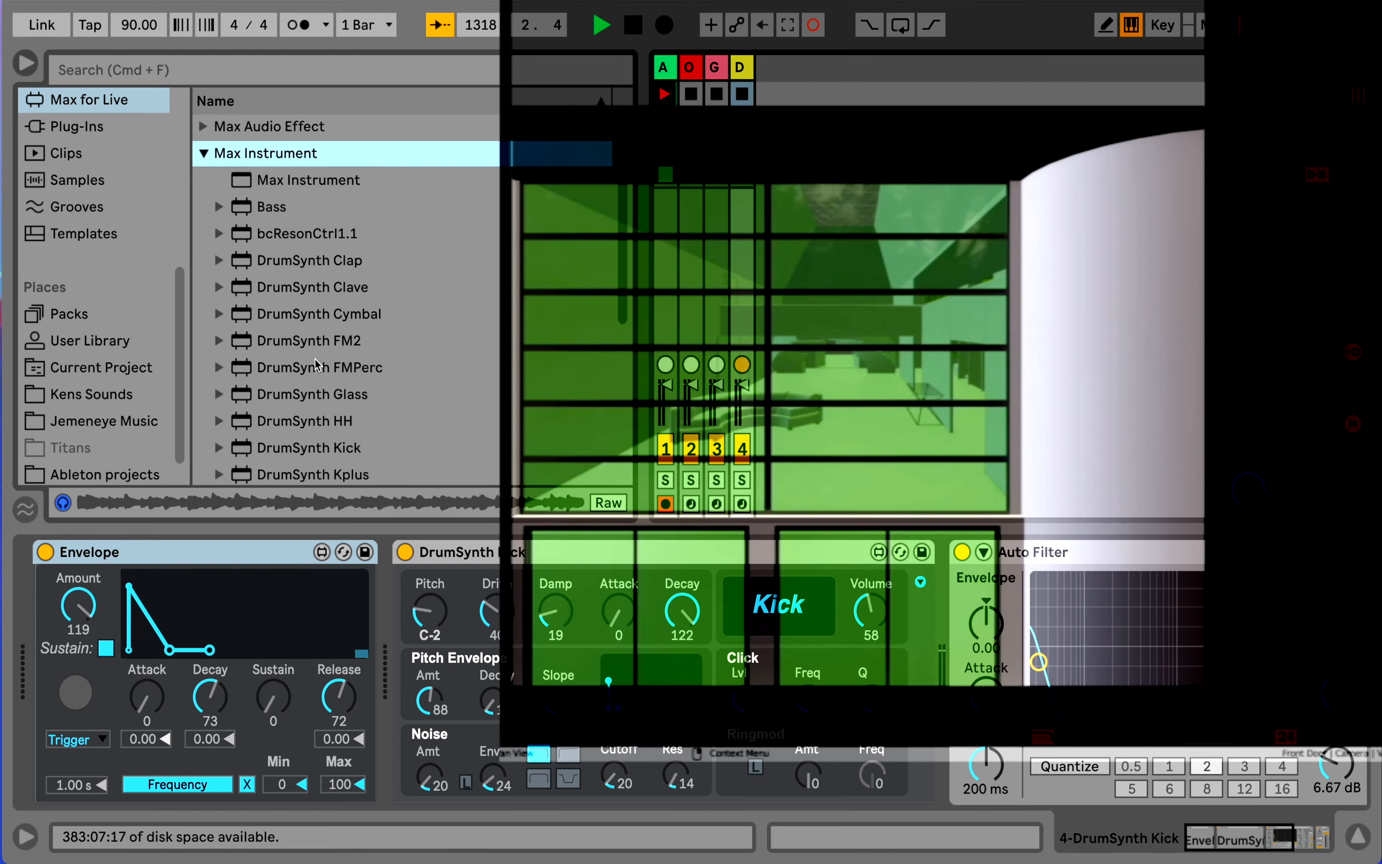
scroll(298, 278, down, 1)
scroll(298, 280, up, 1)
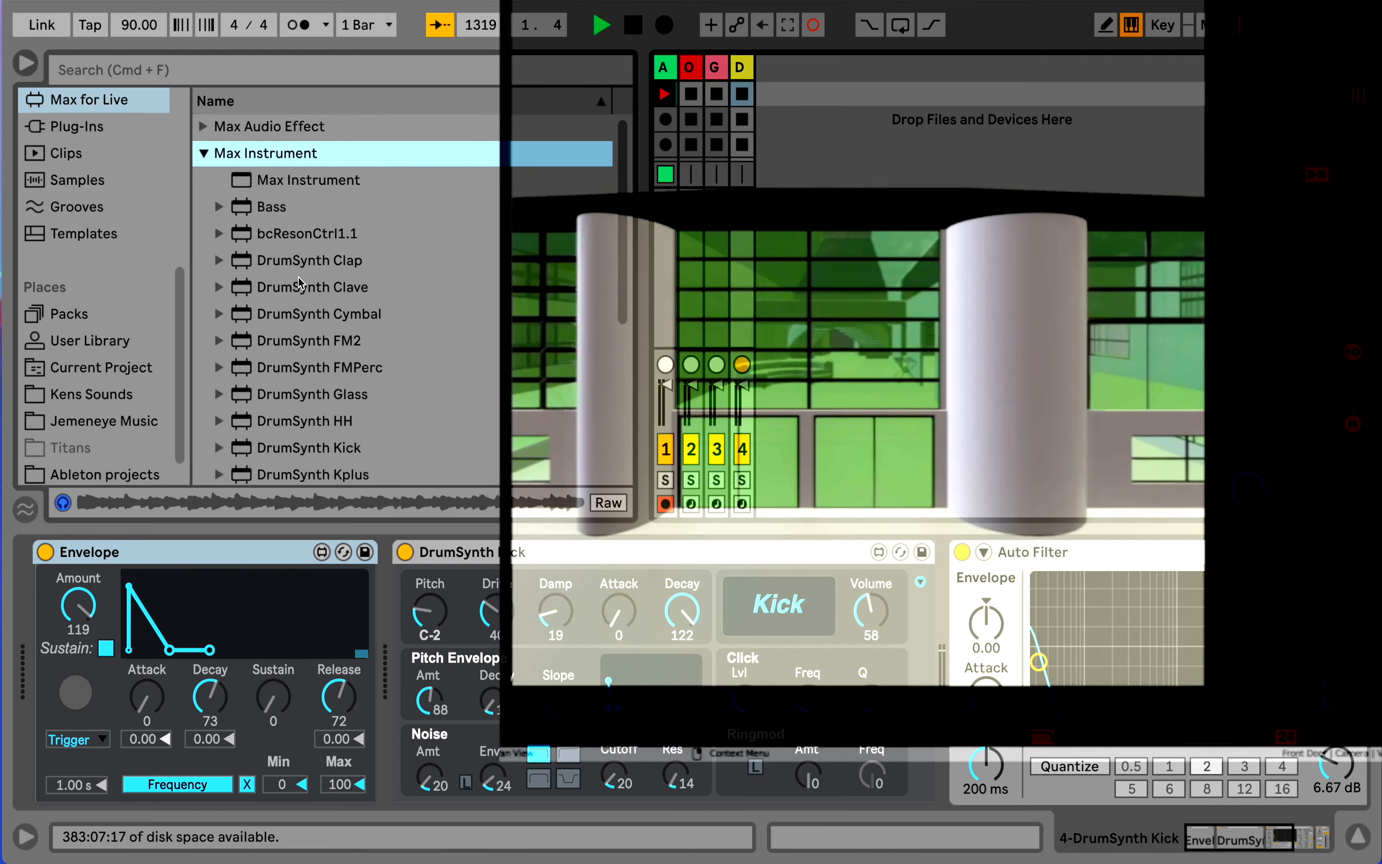